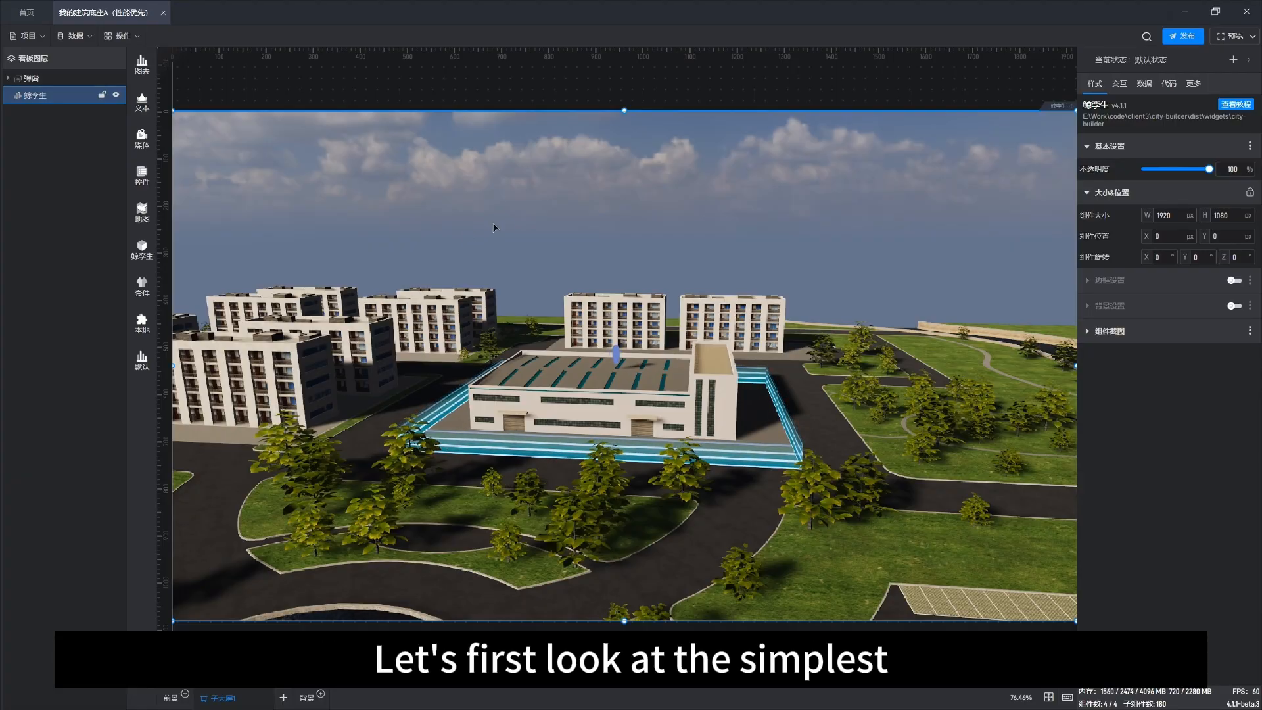
Step: Enter editing of the digital twin scene and open the 3D model component library
double_click(538, 213)
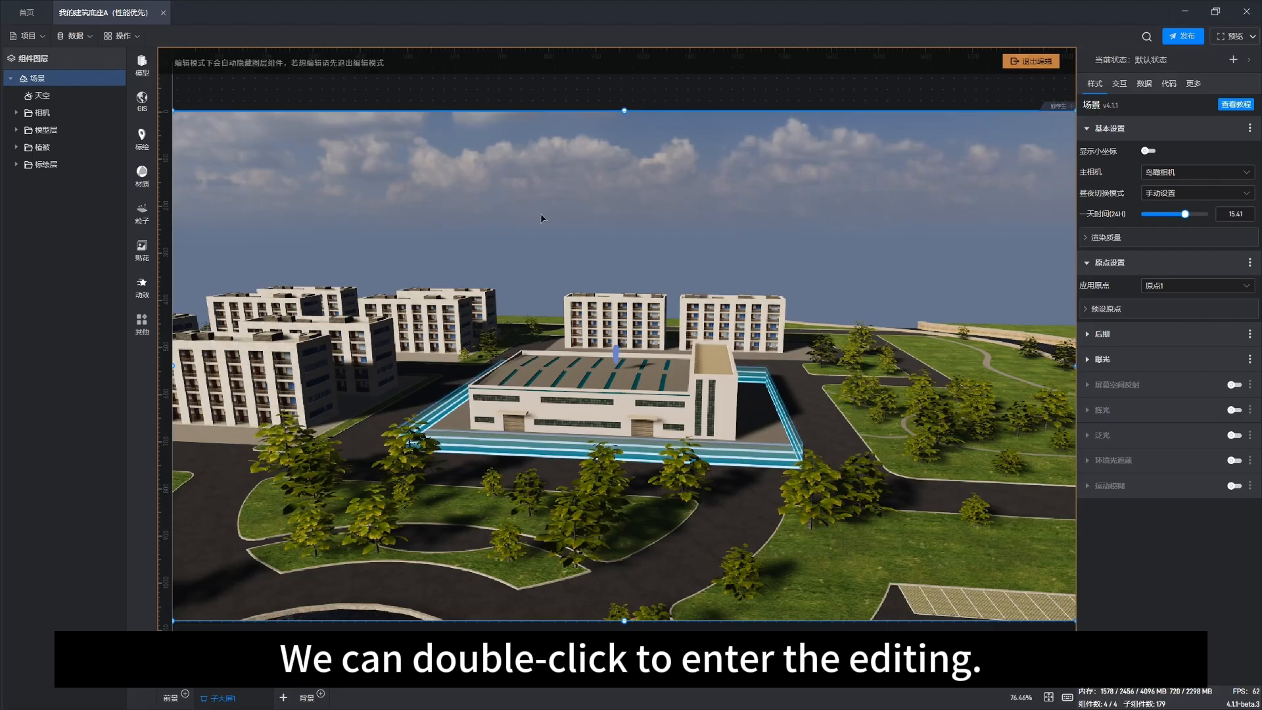
left_click(142, 64)
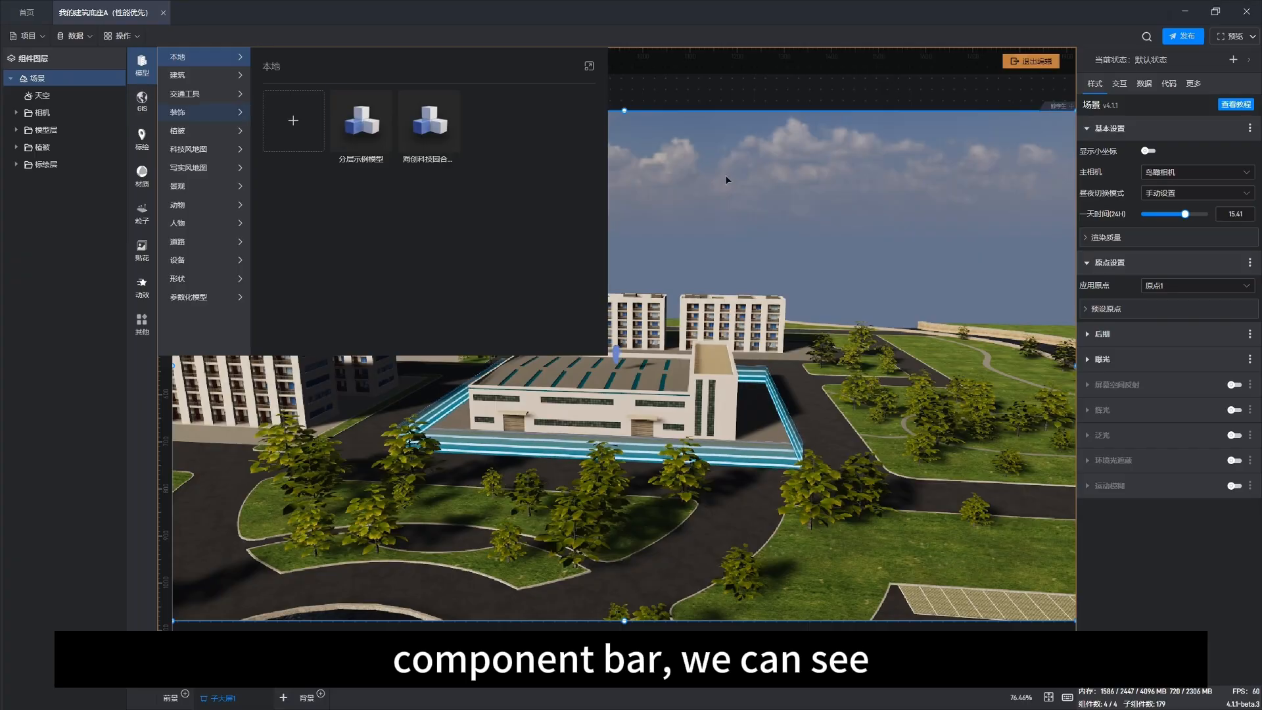
left_click(747, 178)
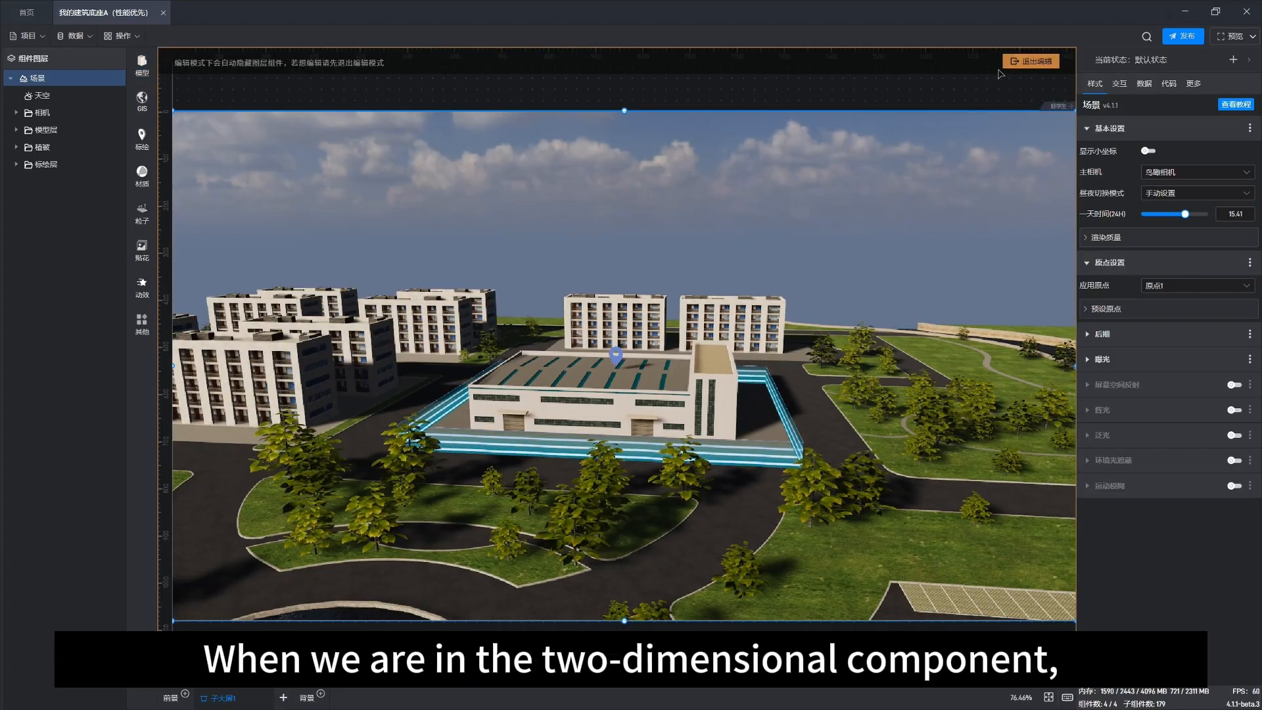
Step: Exit scene editing and open the 2D chart component library to view its charts
left_click(1029, 61)
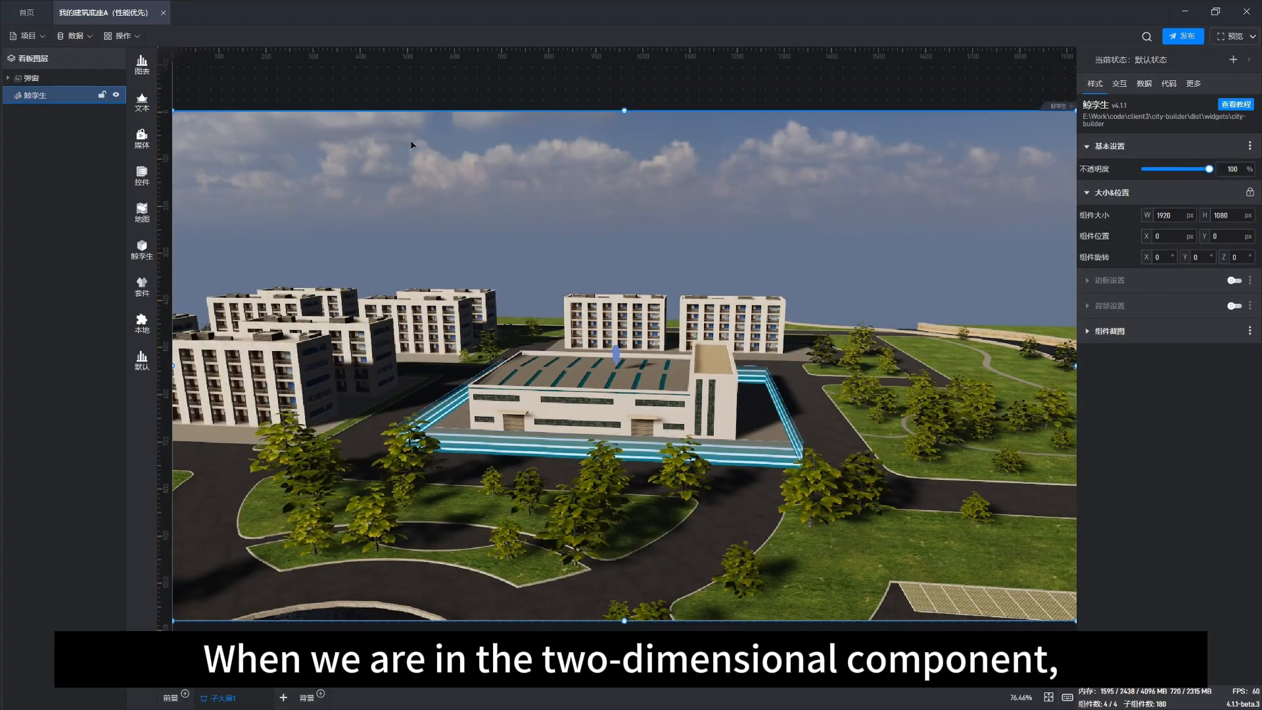
left_click(148, 70)
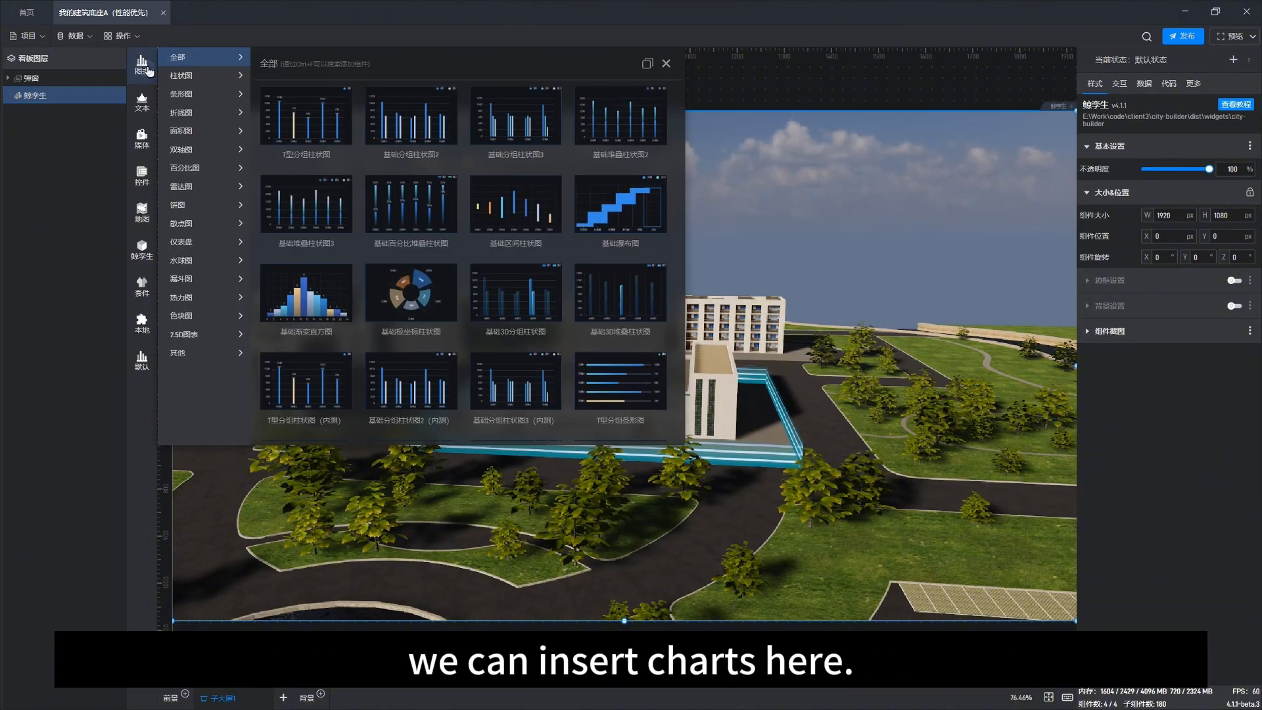
left_click(842, 226)
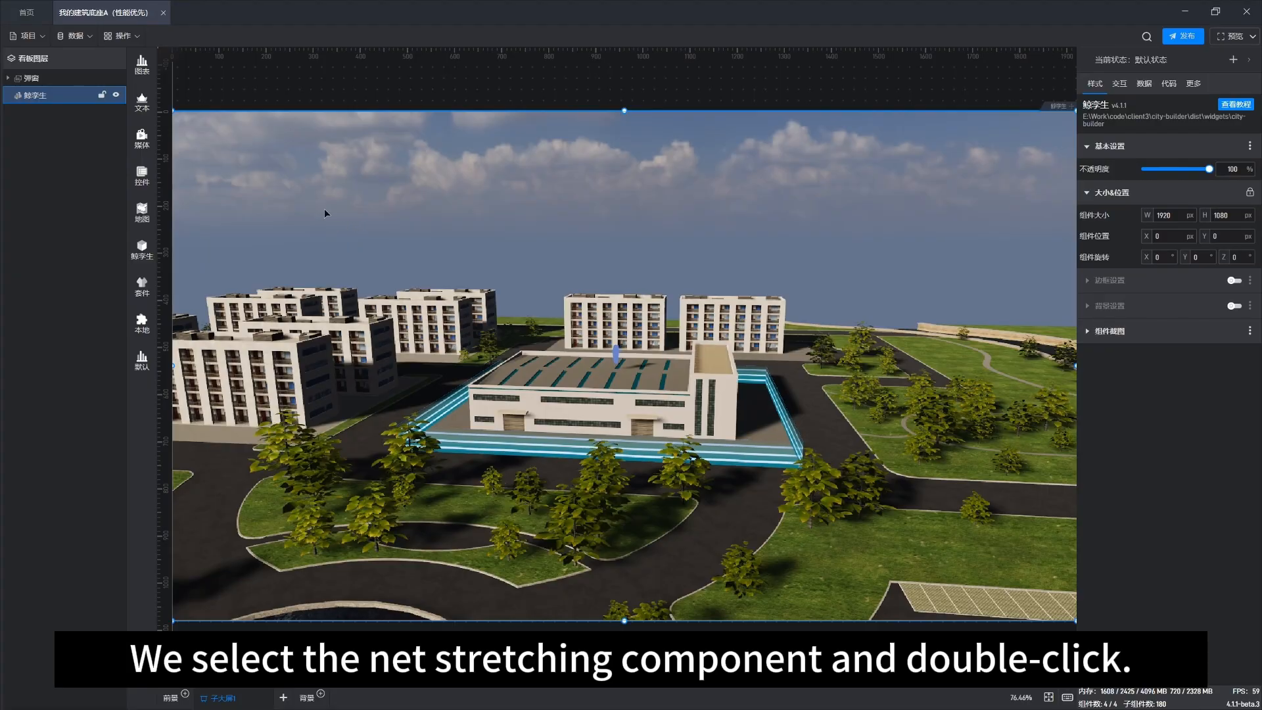
Step: Re-enter scene editing and browse the 建筑, 装饰, GIS 地形 and 标记 component categories
double_click(429, 201)
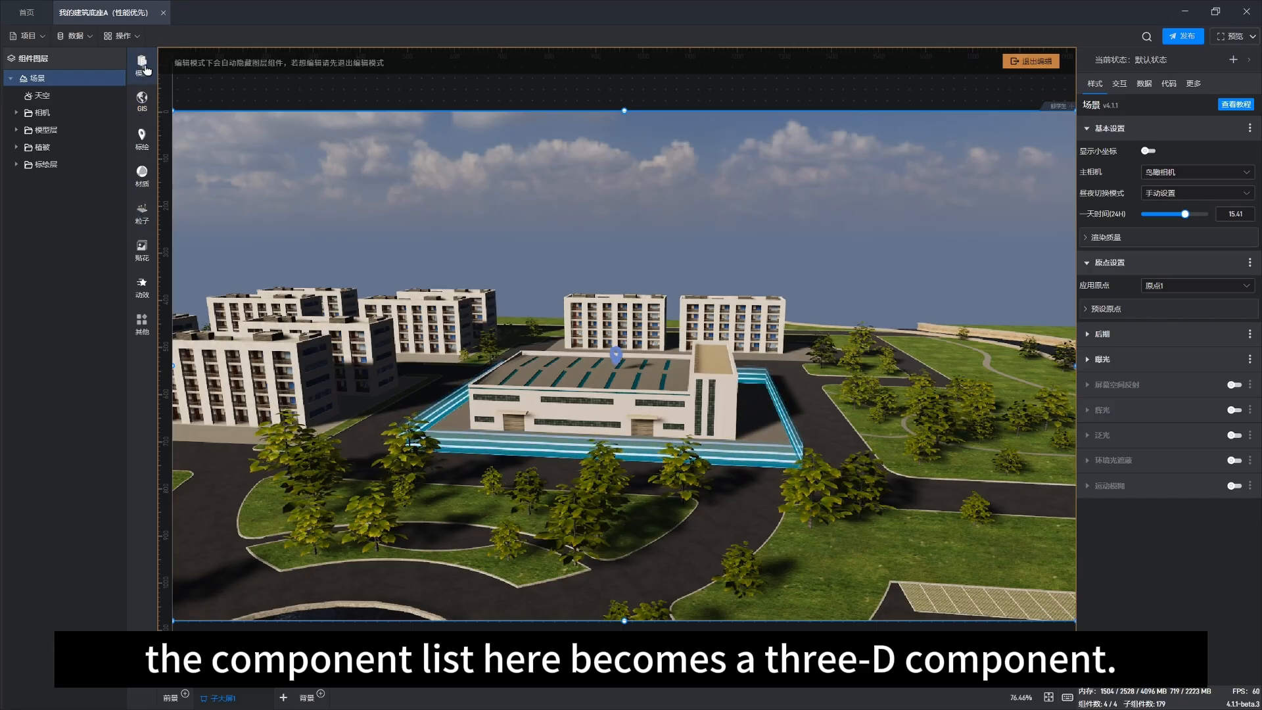
left_click(143, 67)
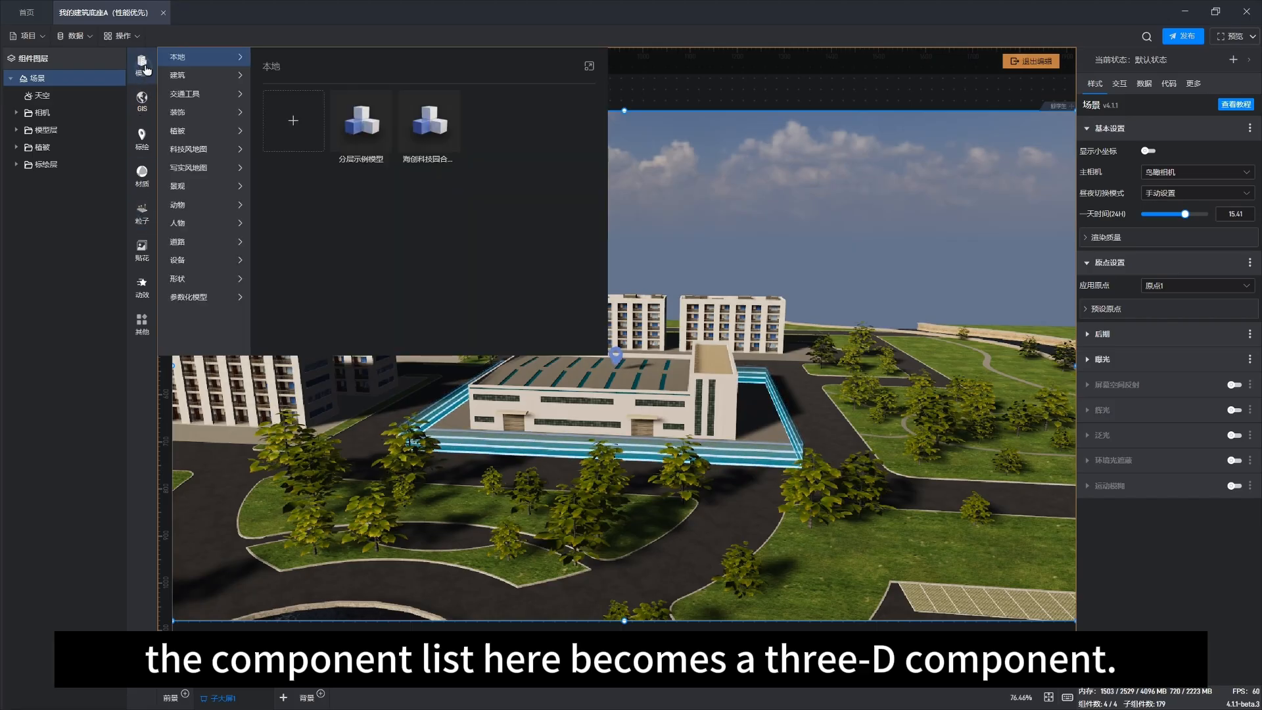
left_click(188, 78)
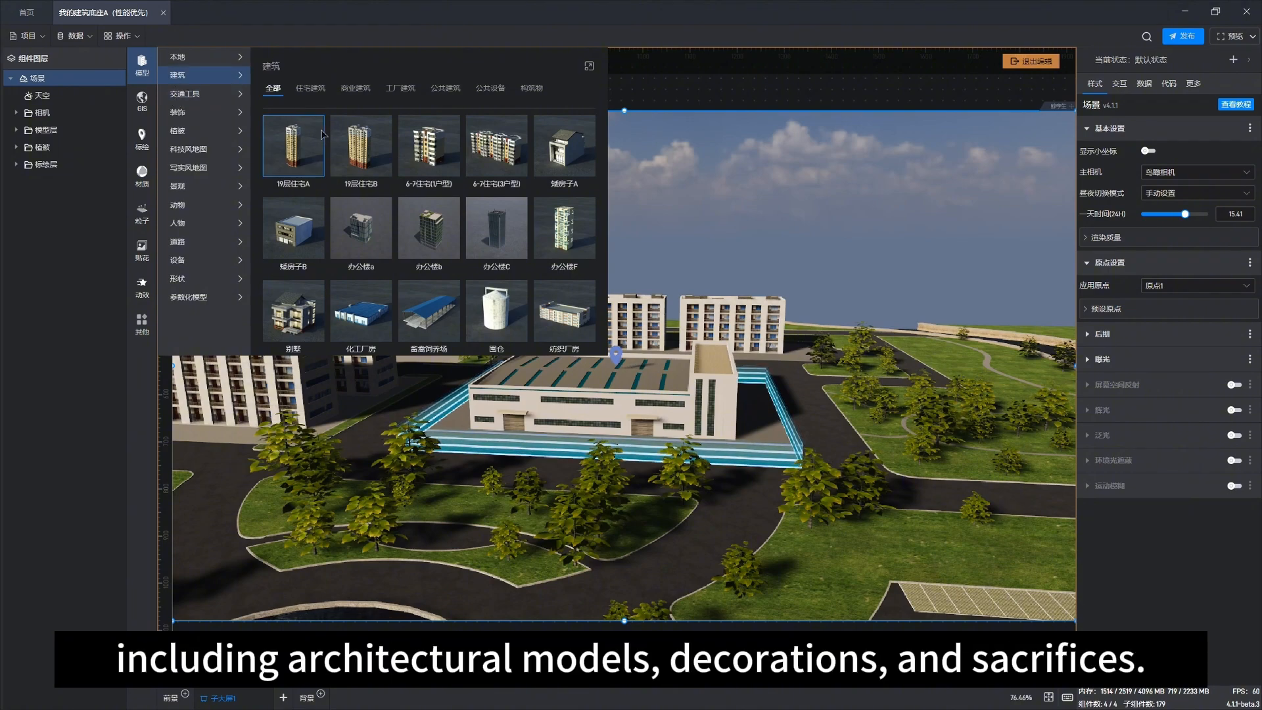
left_click(197, 114)
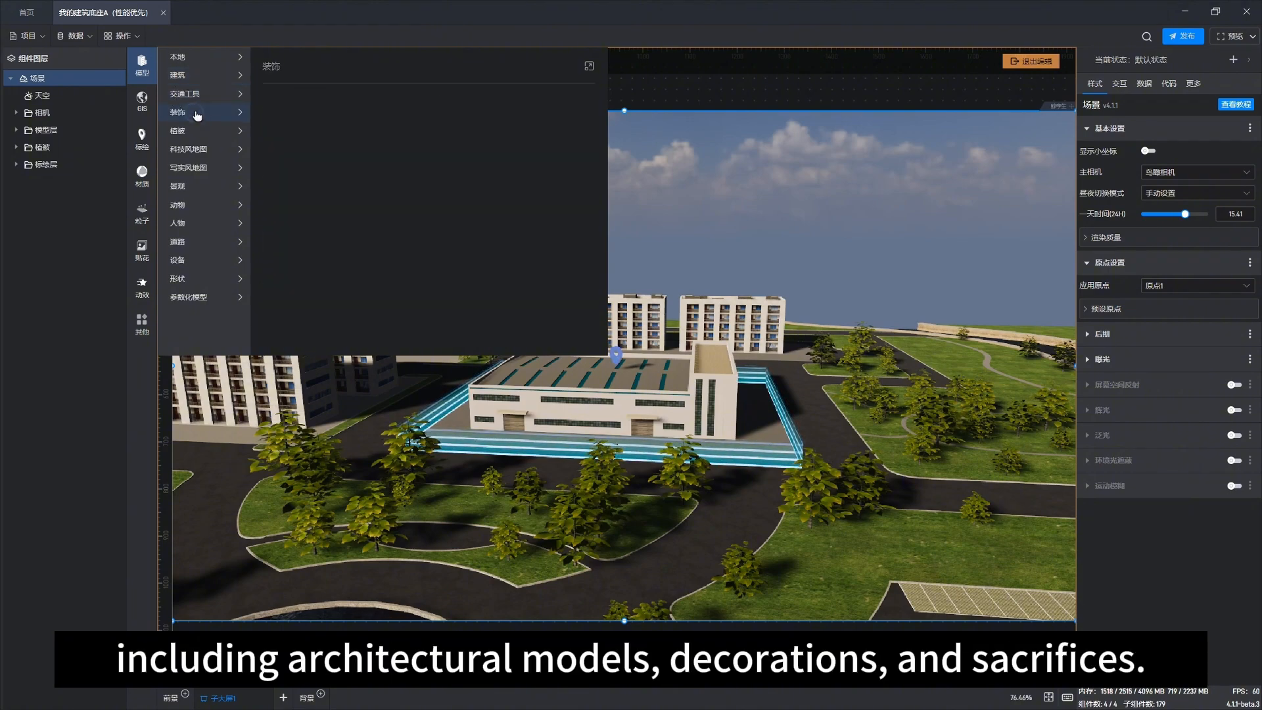
left_click(143, 103)
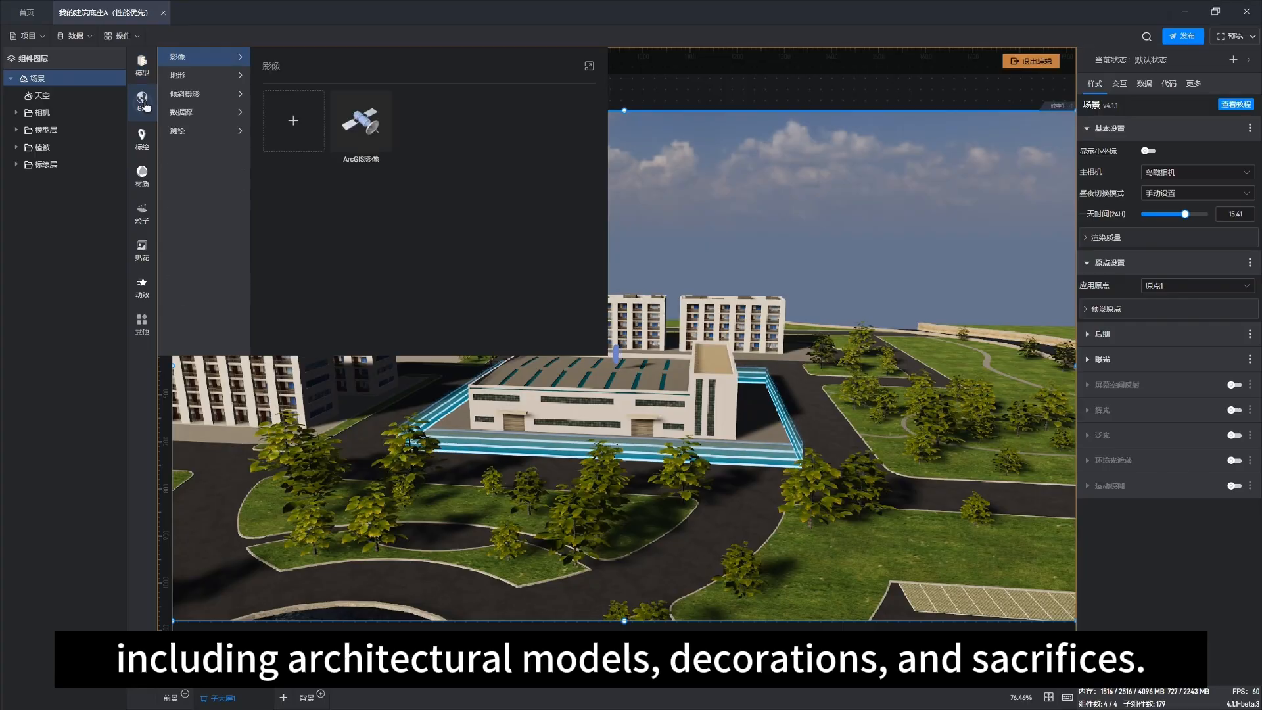
left_click(214, 79)
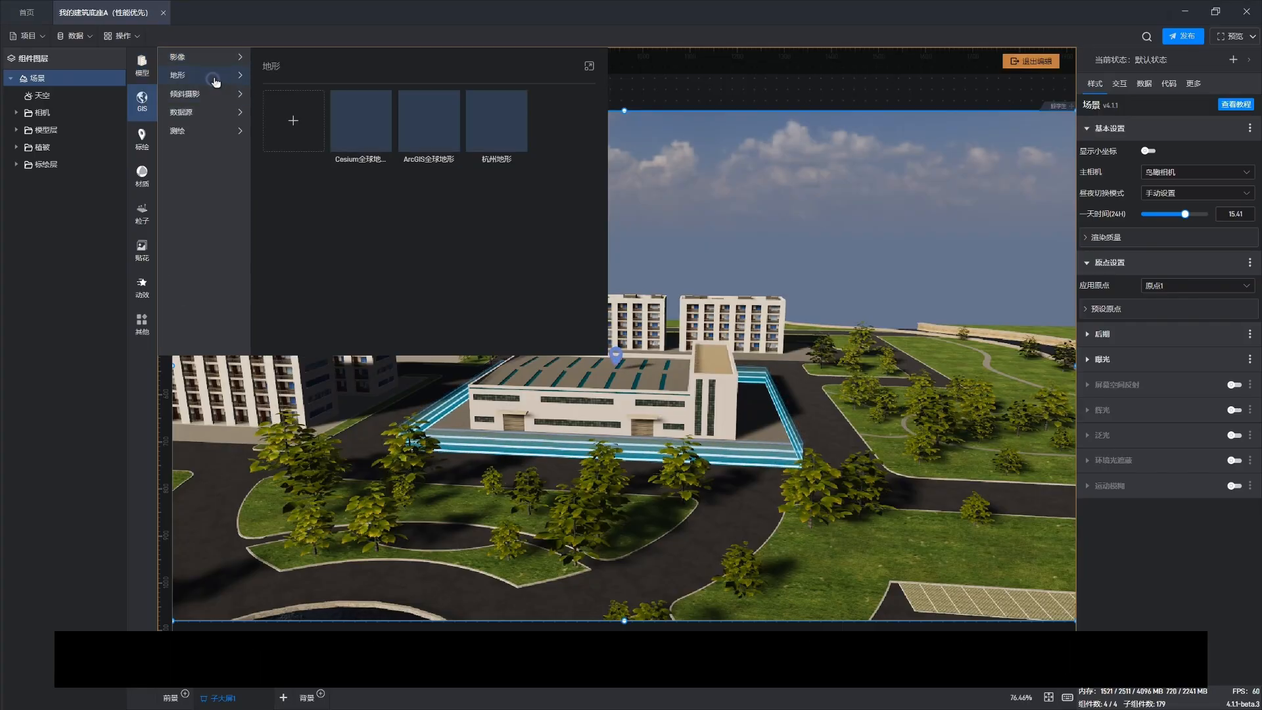
left_click(144, 136)
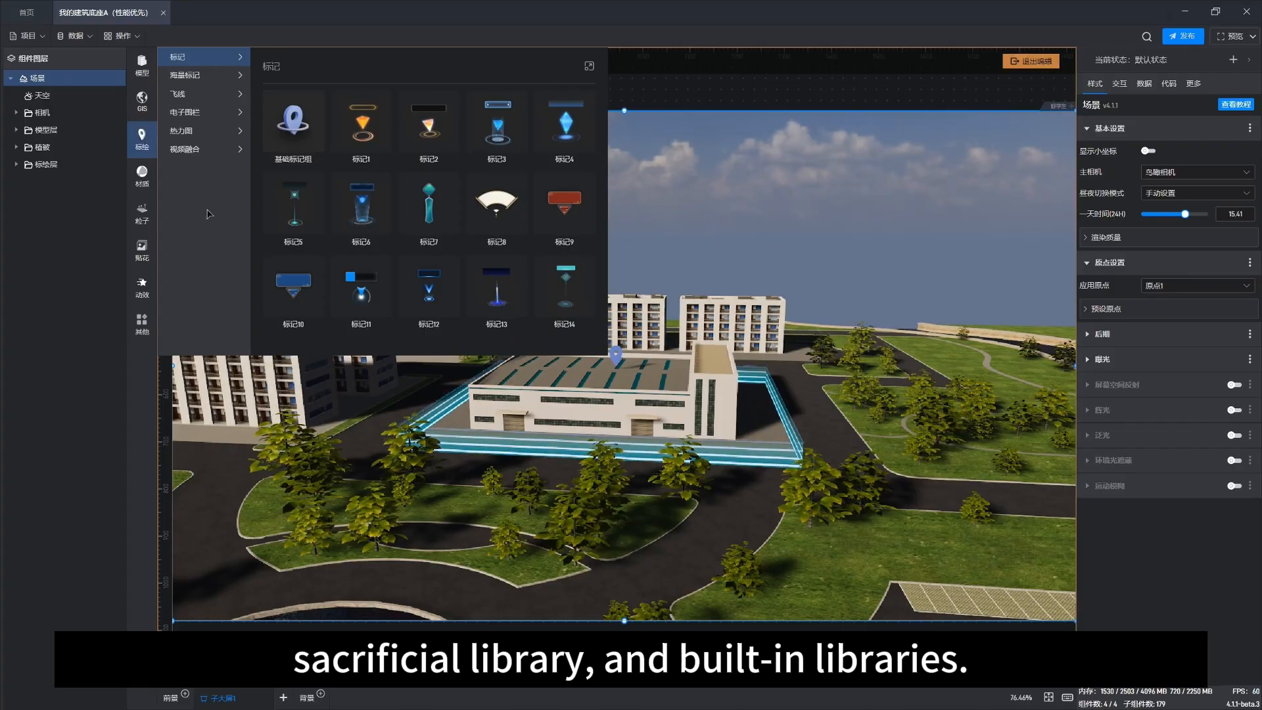
left_click(708, 192)
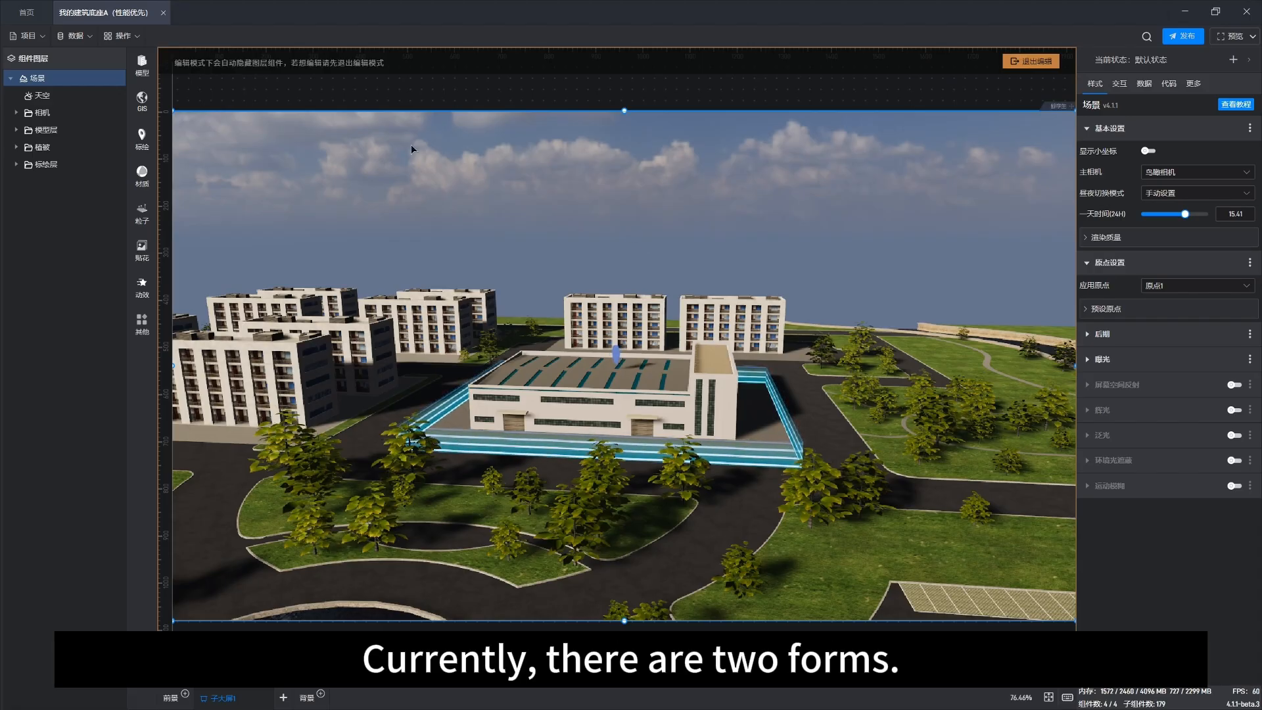
Step: Close the open project, start a new project and browse the templates under 3D数字孪生, 3D地理信息(GIS) and 地图可视化
left_click(164, 13)
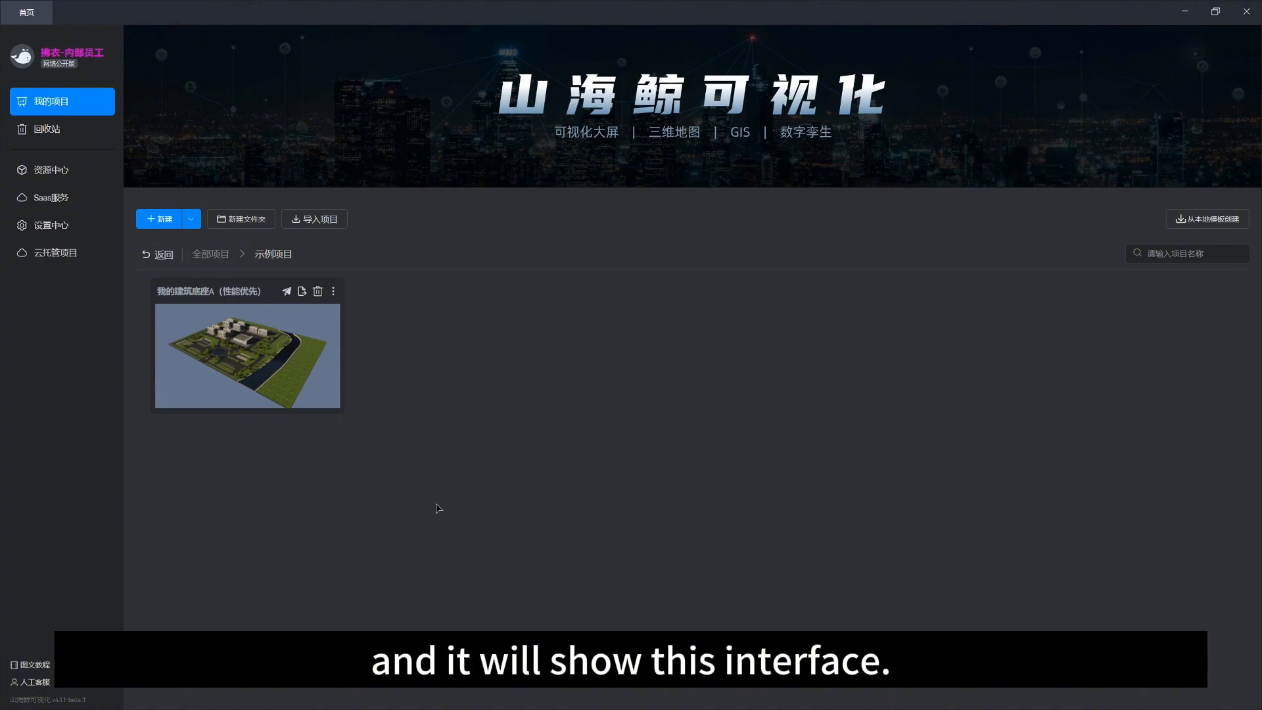
left_click(159, 220)
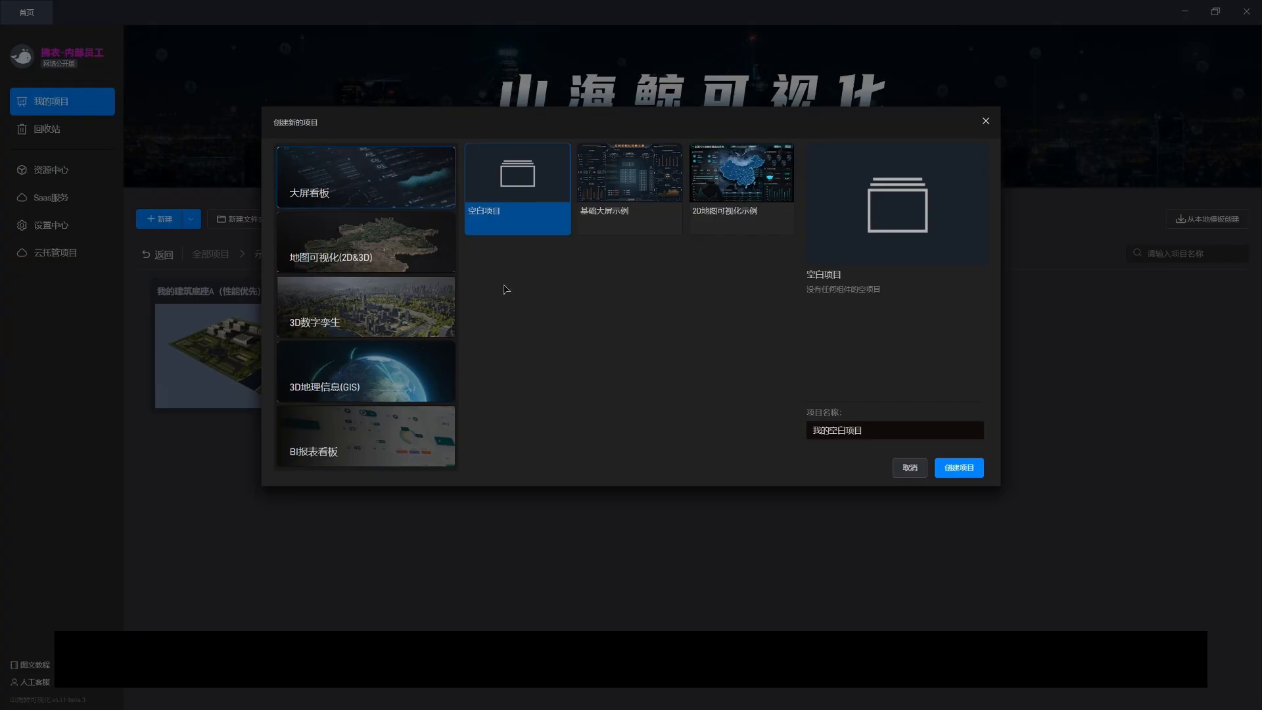
left_click(355, 310)
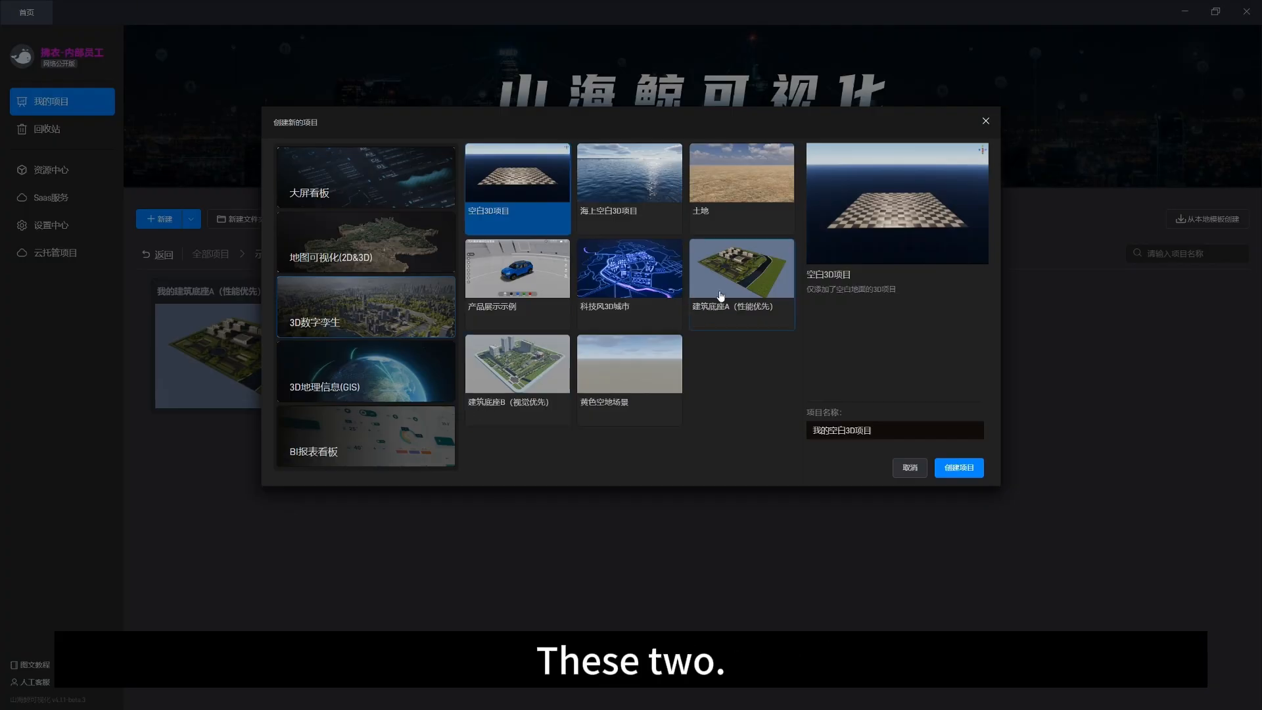
left_click(721, 295)
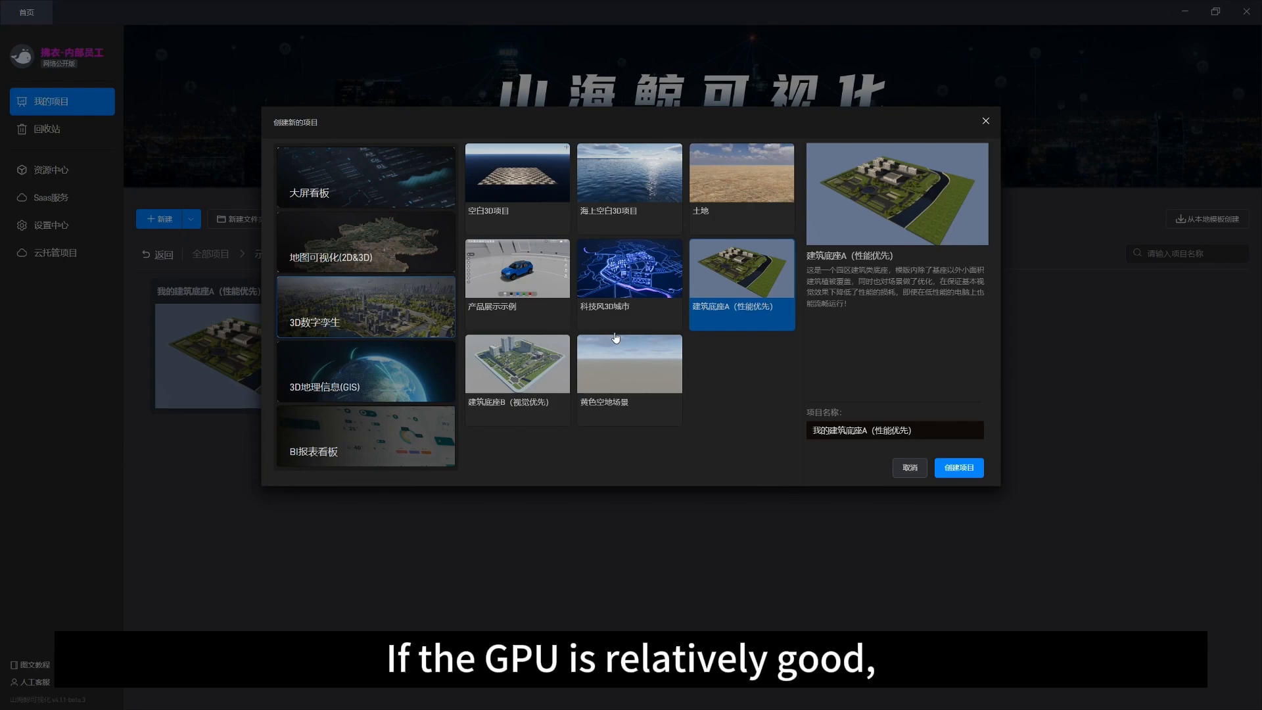
left_click(533, 373)
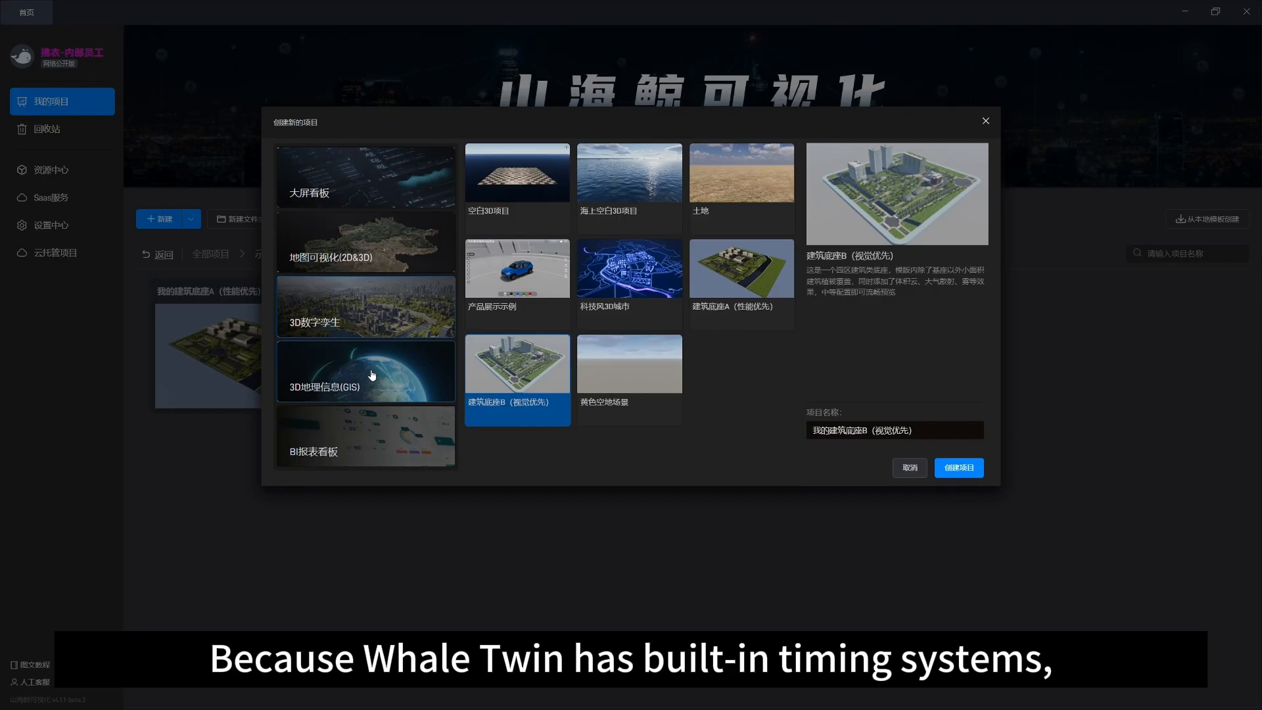
left_click(372, 374)
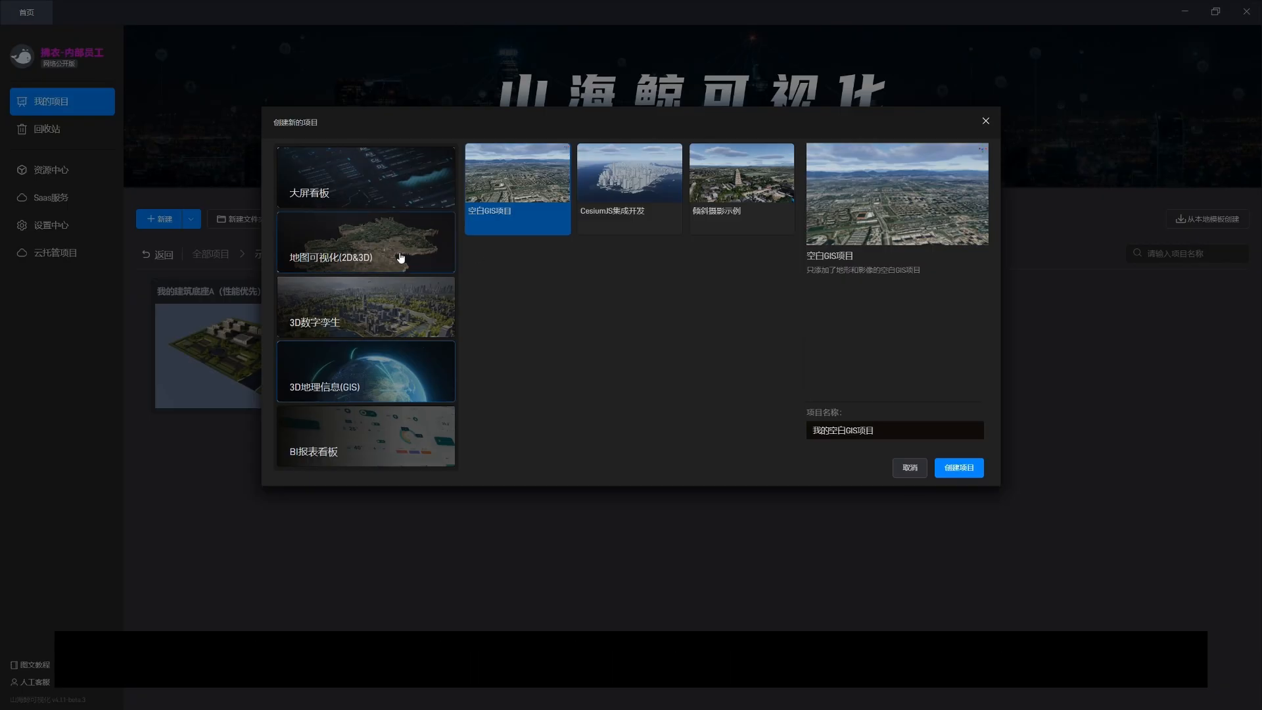
left_click(372, 257)
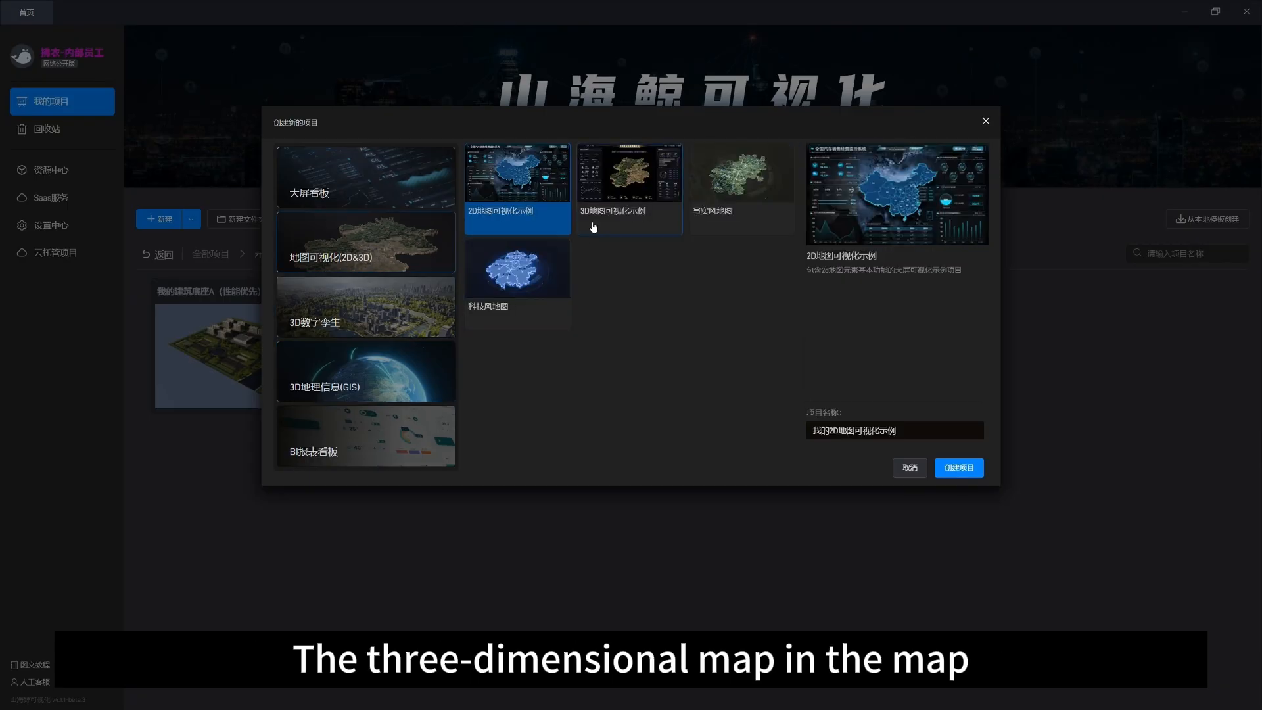
left_click(632, 173)
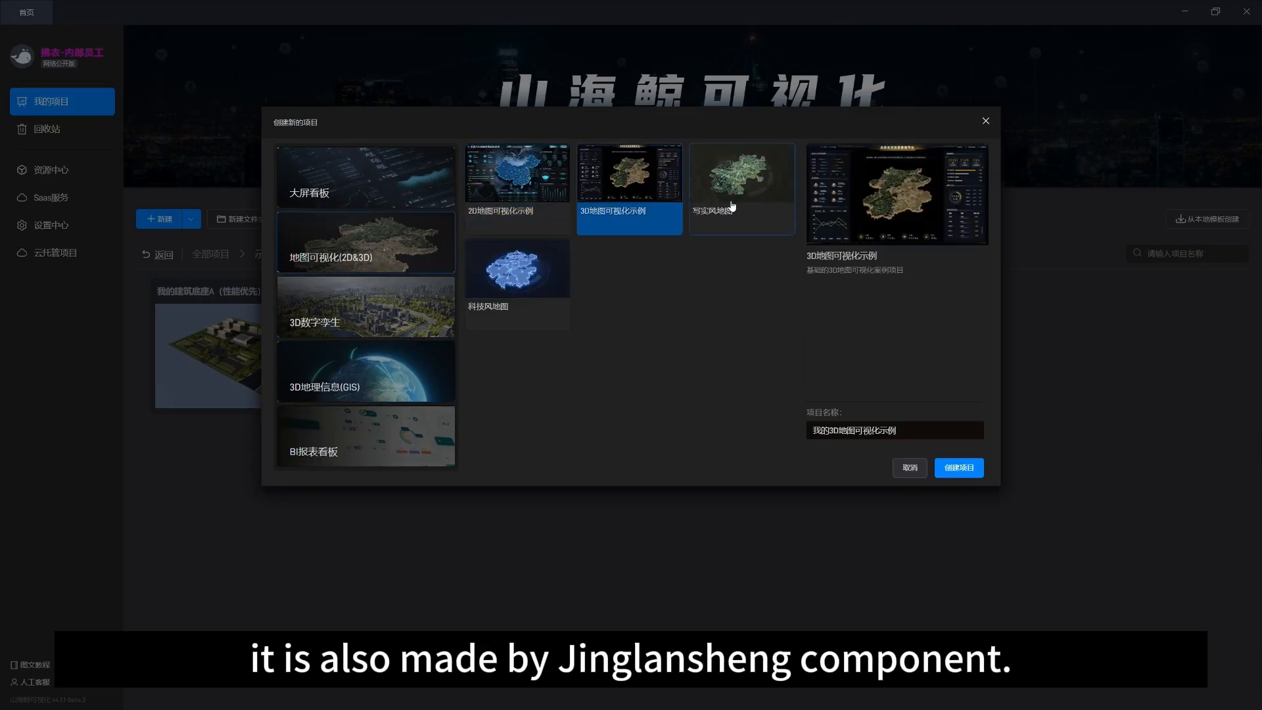
left_click(502, 291)
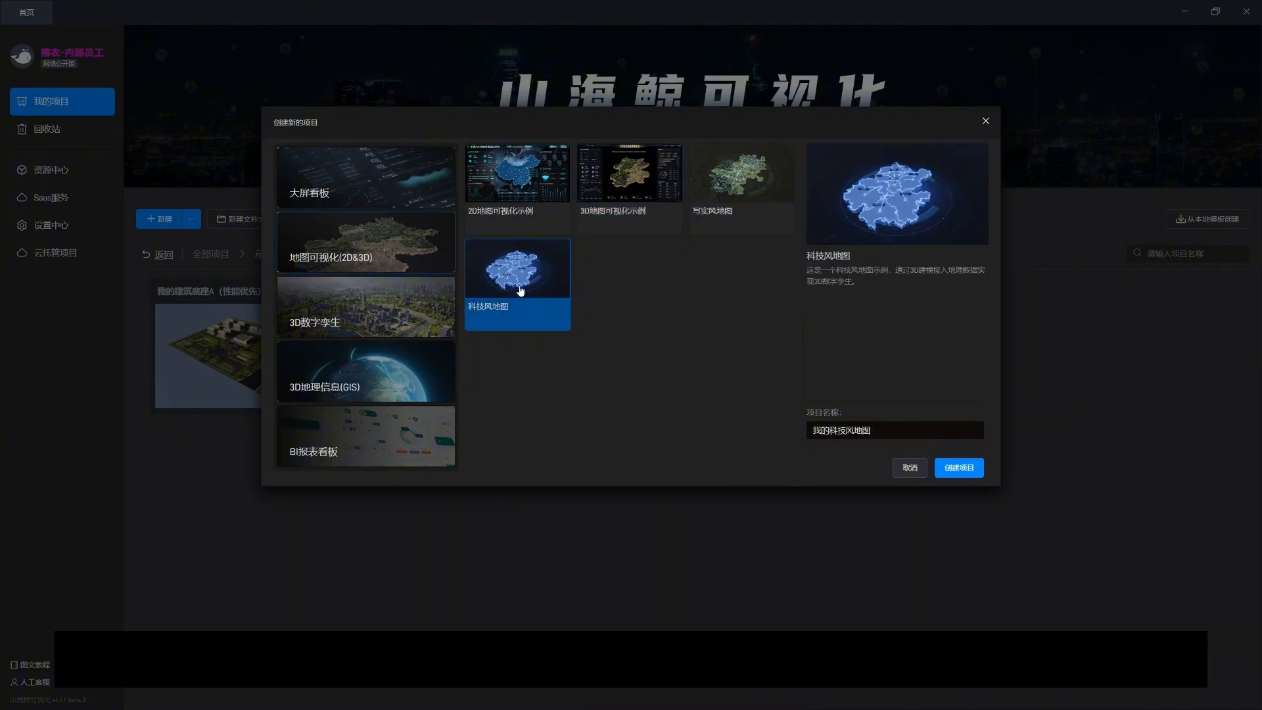
left_click(359, 303)
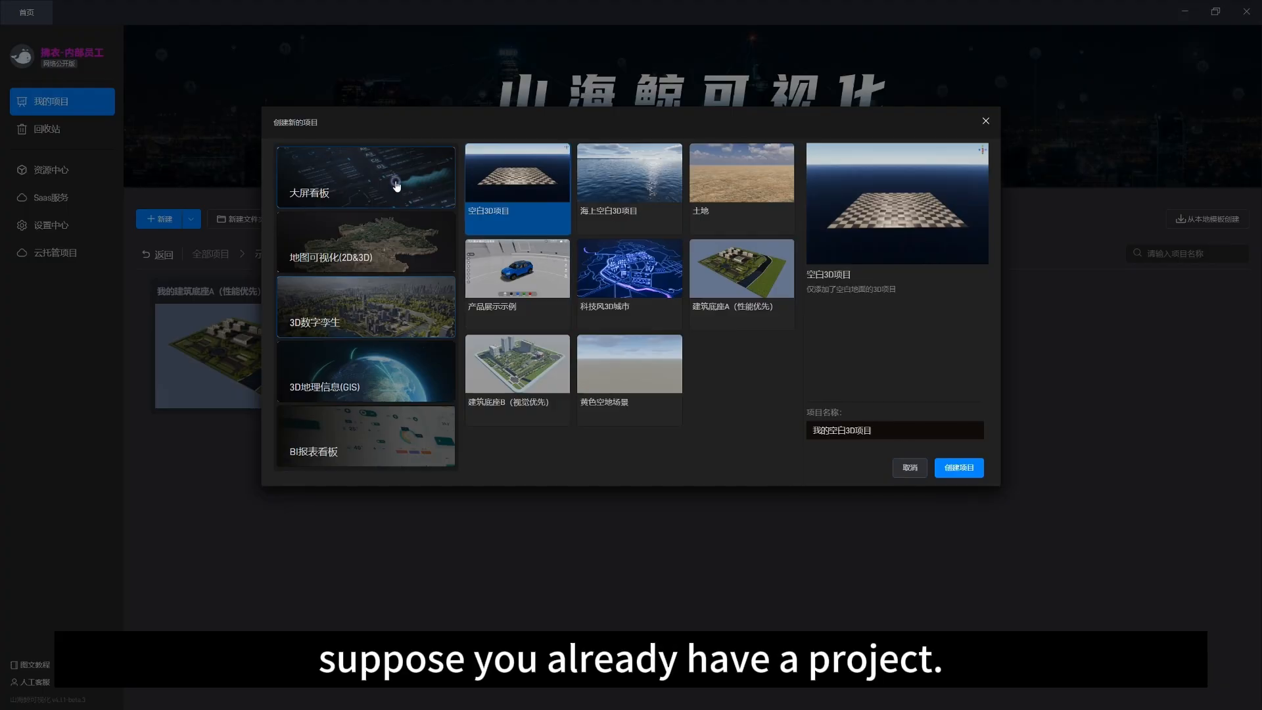
Step: Create an empty 空白项目 project from the 大屏看板 category
left_click(396, 186)
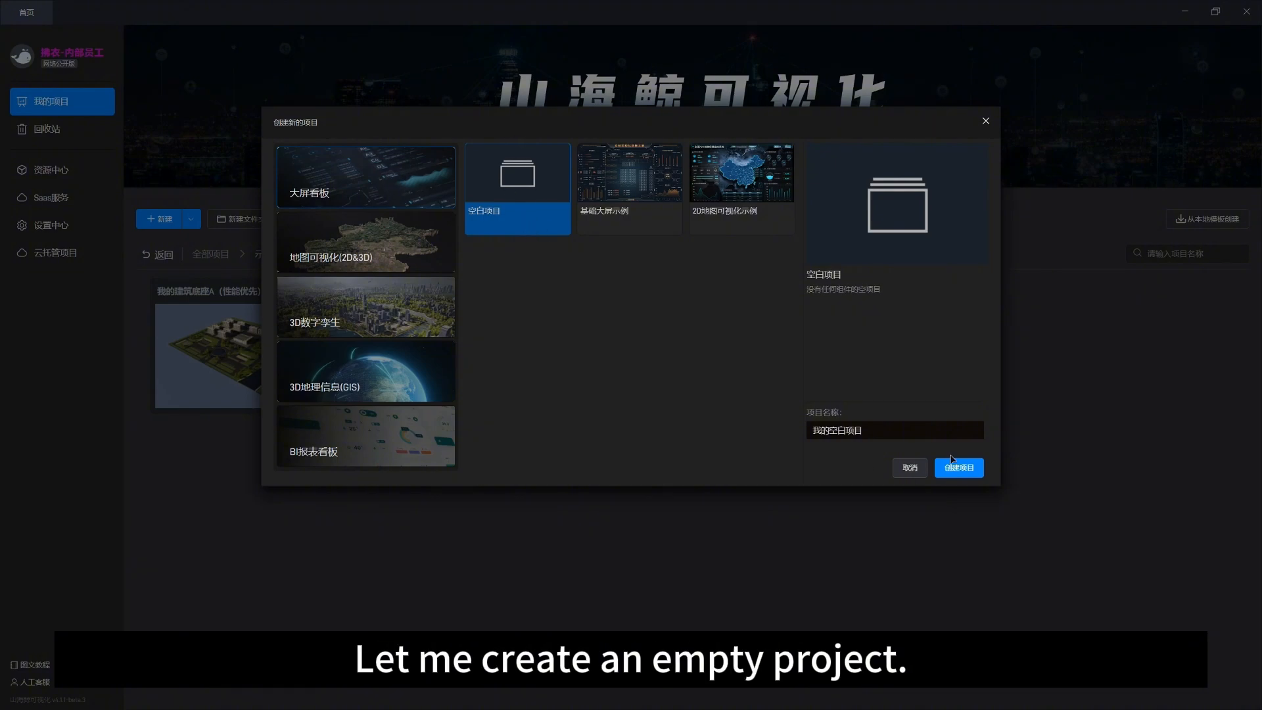
left_click(961, 470)
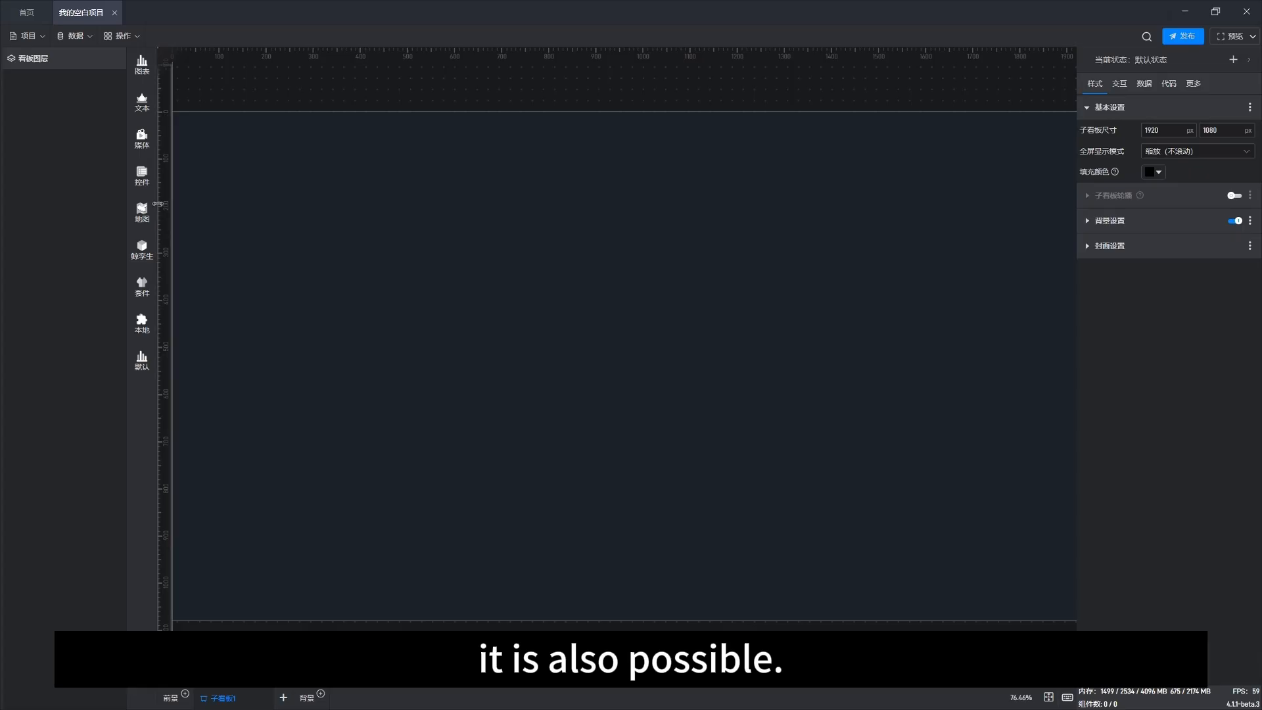
Step: Insert a 空场景 whale twin component and shrink it into a smaller frame near the canvas's upper left
left_click(142, 250)
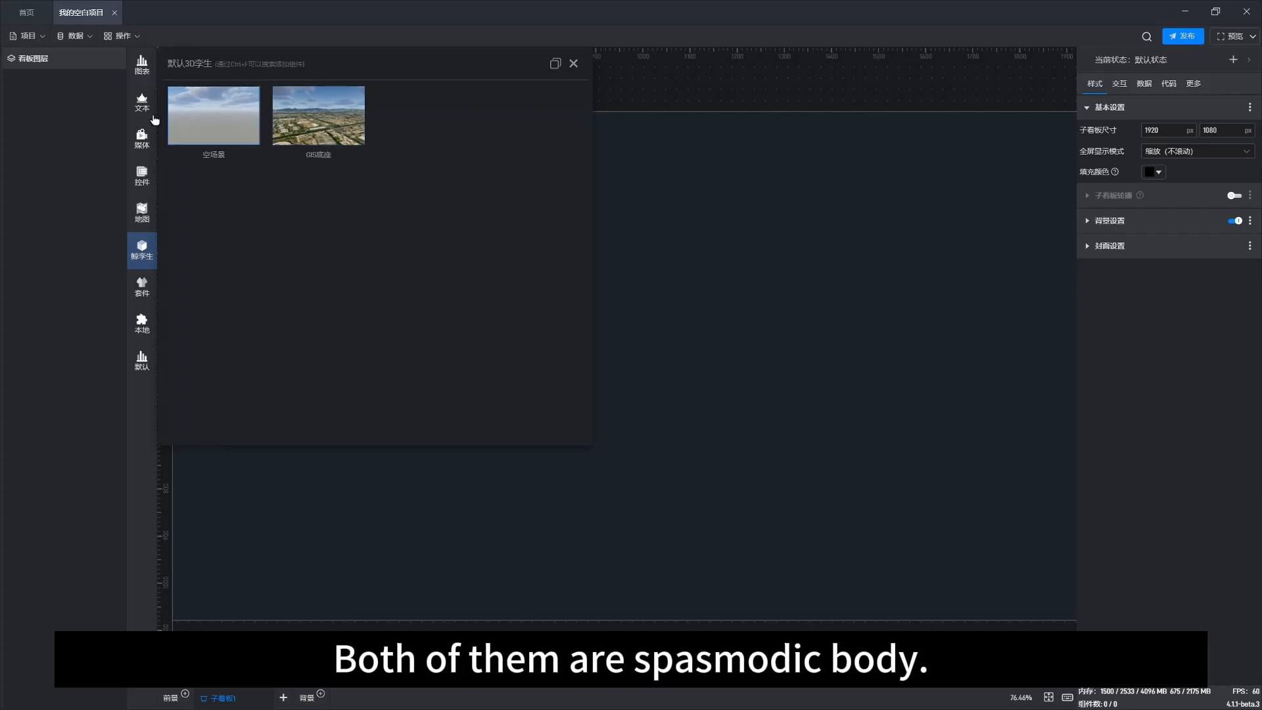
left_click(206, 119)
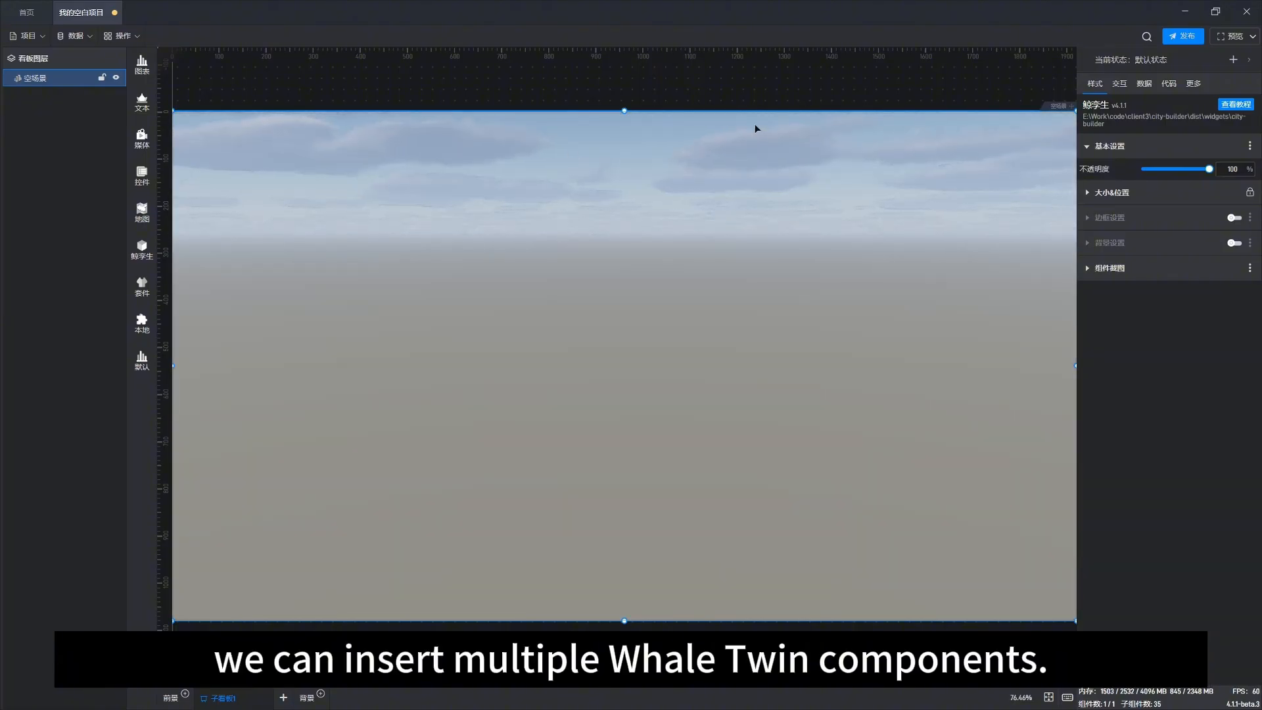
left_click_drag(1052, 106, 388, 467)
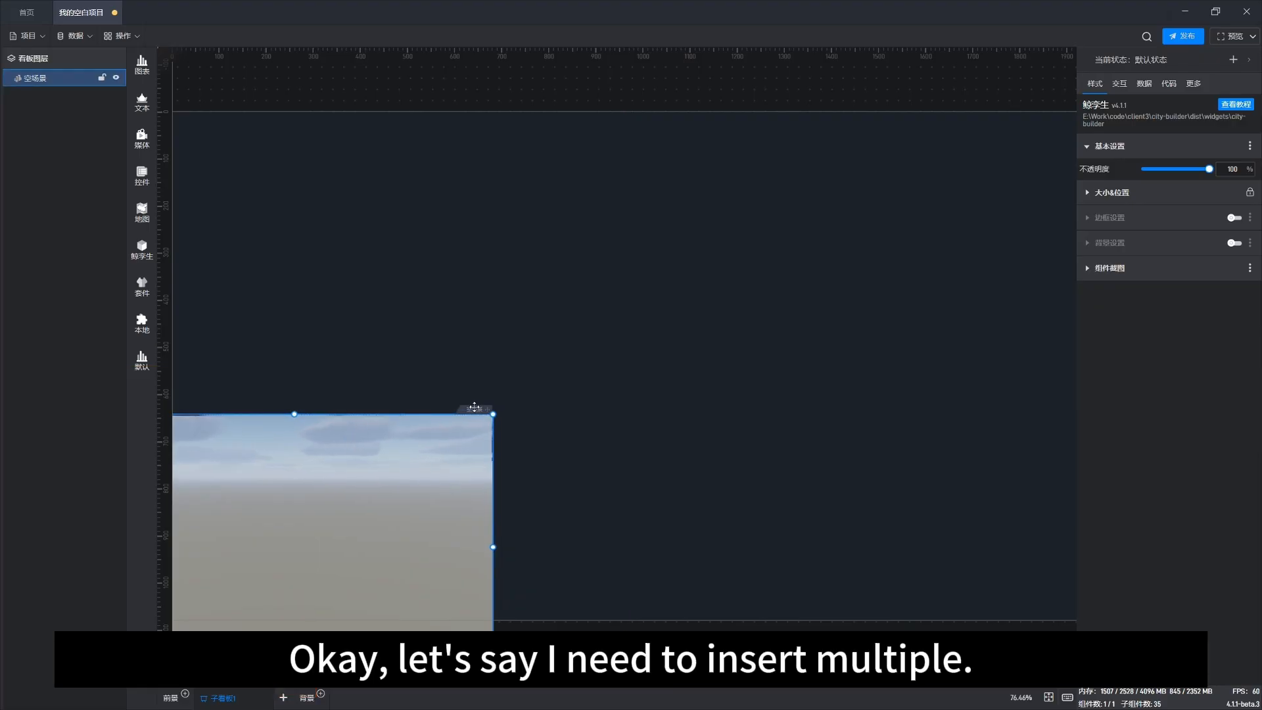
left_click_drag(474, 408, 598, 164)
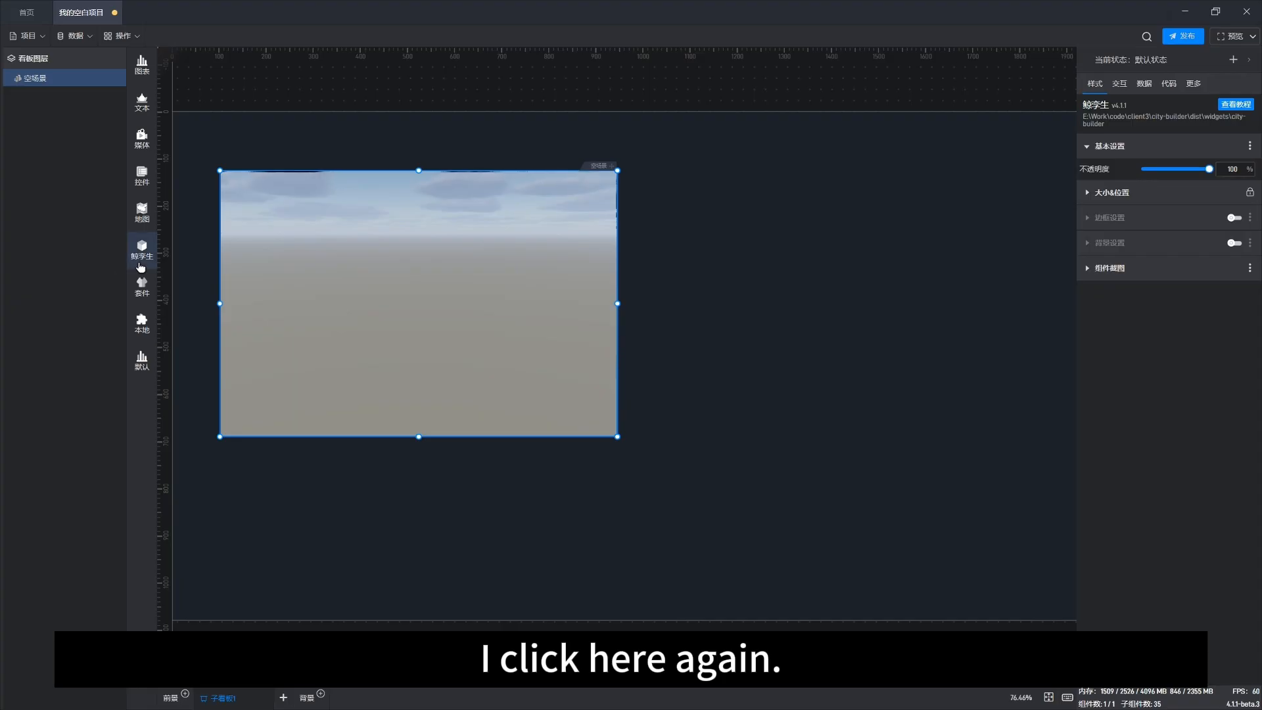
Step: Insert a second 空场景 component and reposition it to overlap the first one toward the lower right
left_click(141, 267)
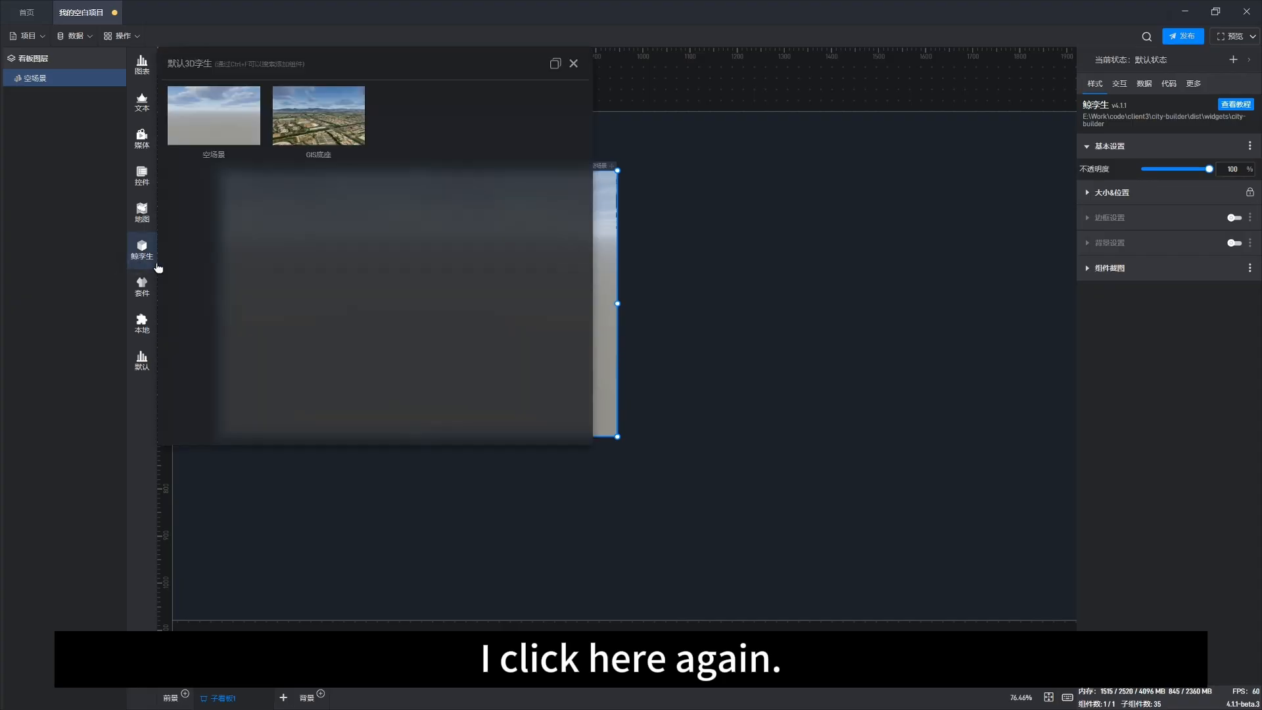
left_click(212, 123)
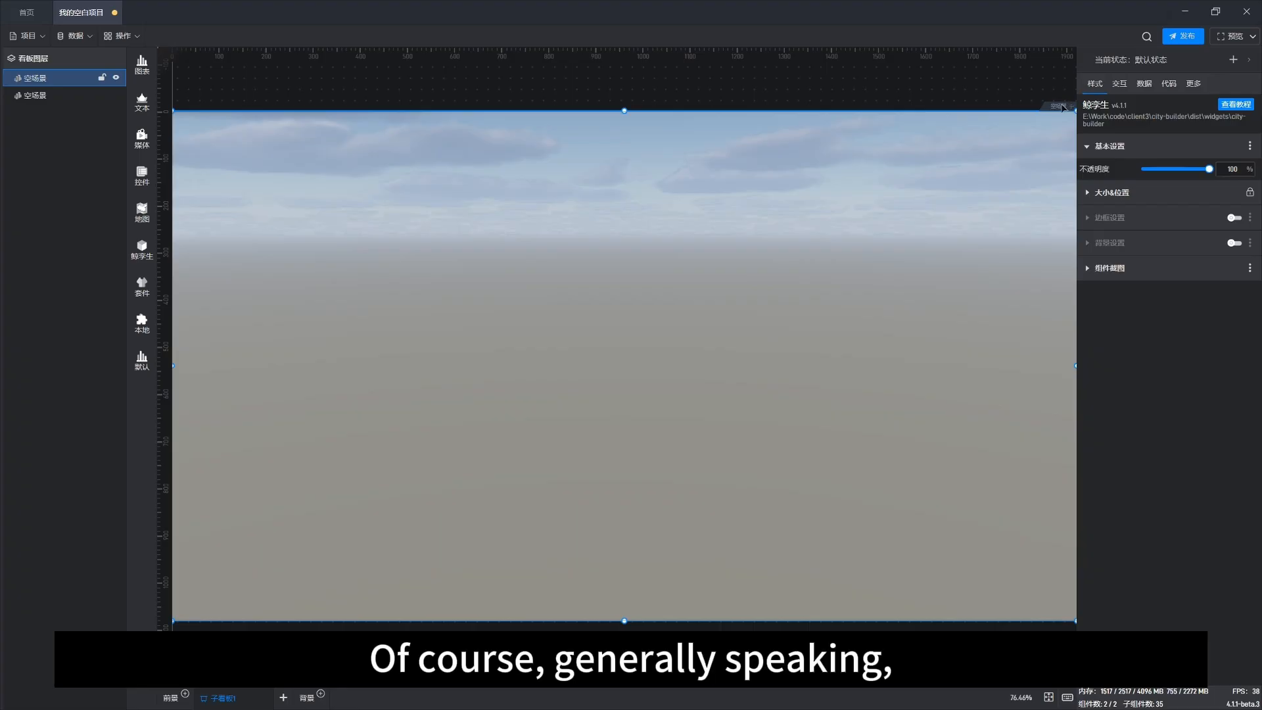
left_click_drag(959, 195, 800, 316)
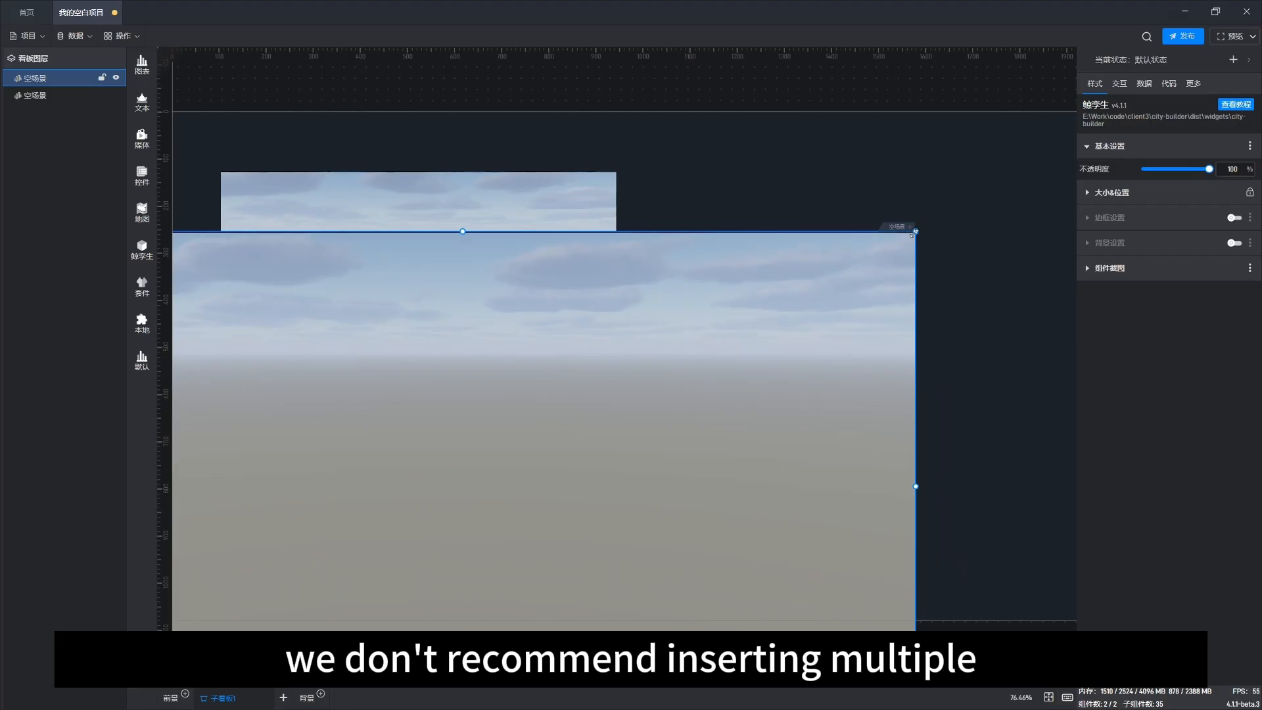
left_click_drag(915, 231, 979, 240)
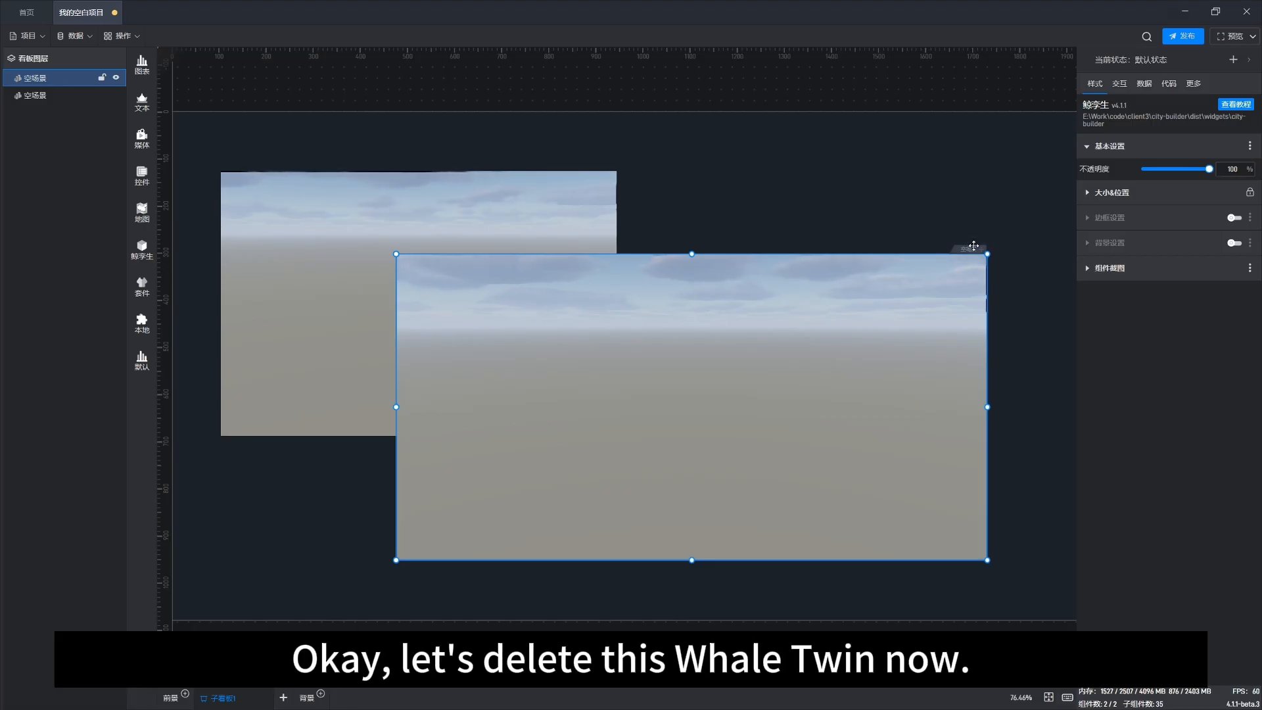
Step: Delete both 空场景 components from the canvas
key("Delete")
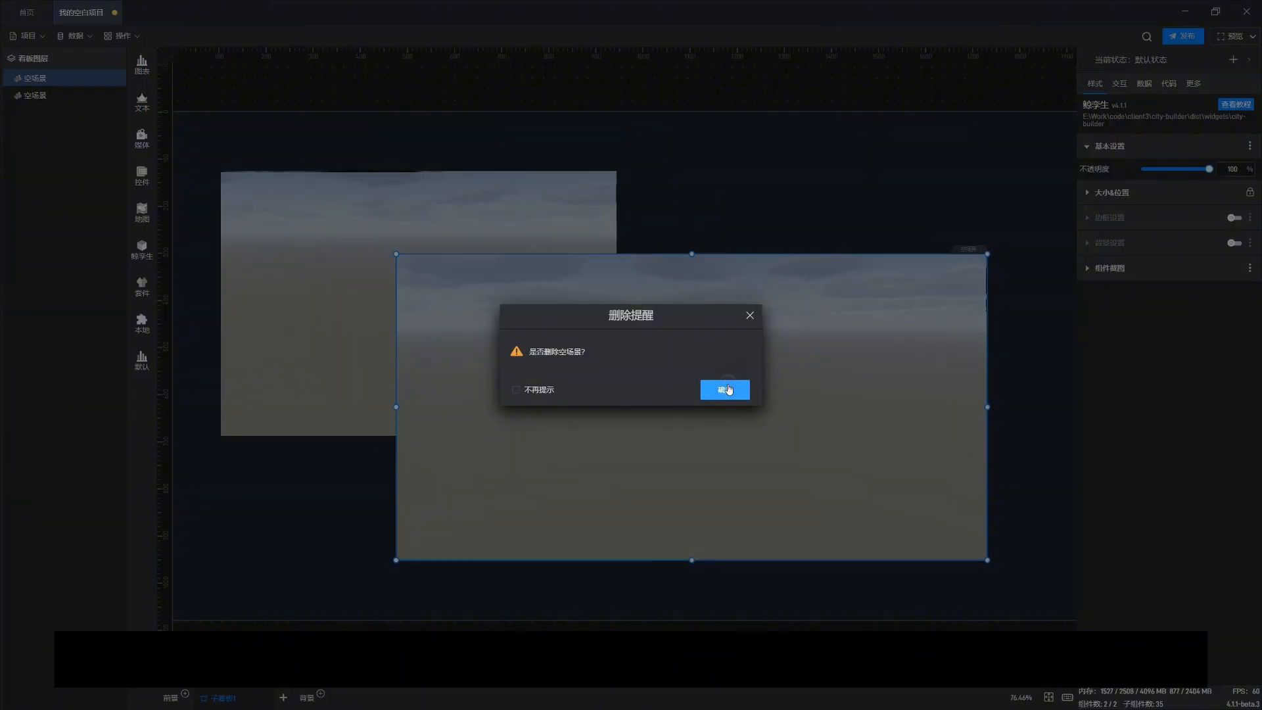
left_click(726, 390)
left_click(605, 179)
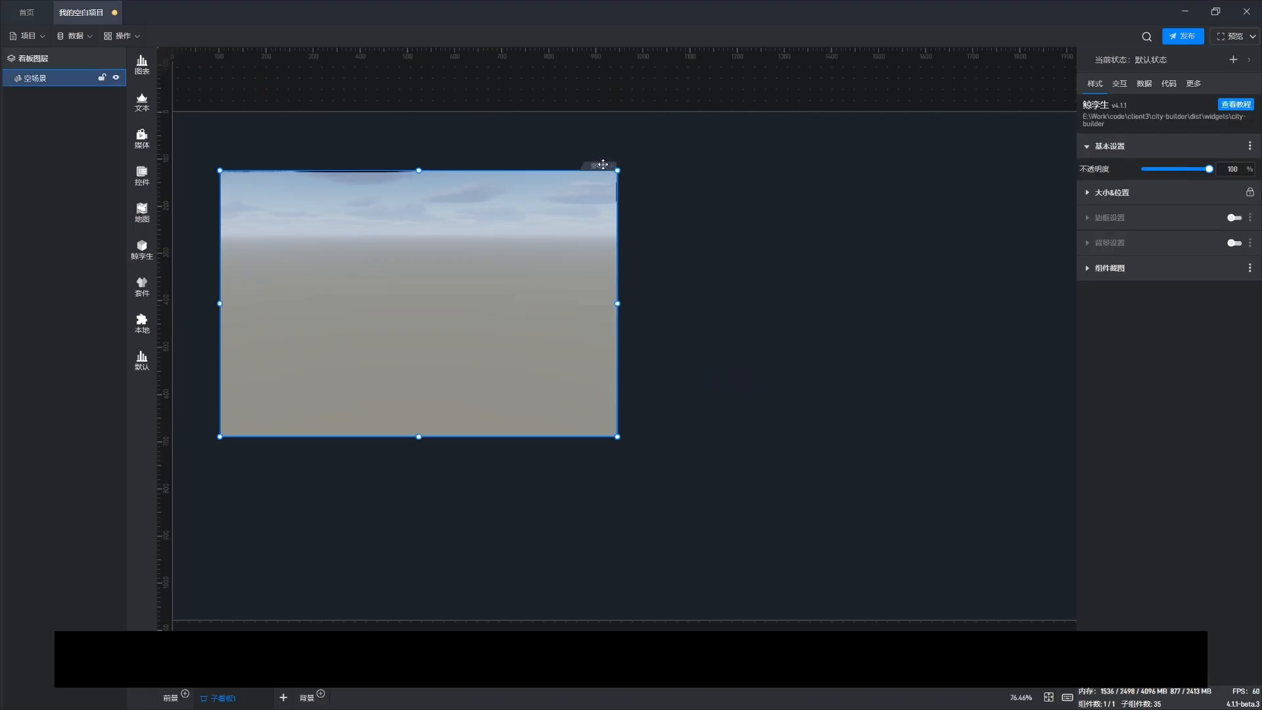
key("Delete")
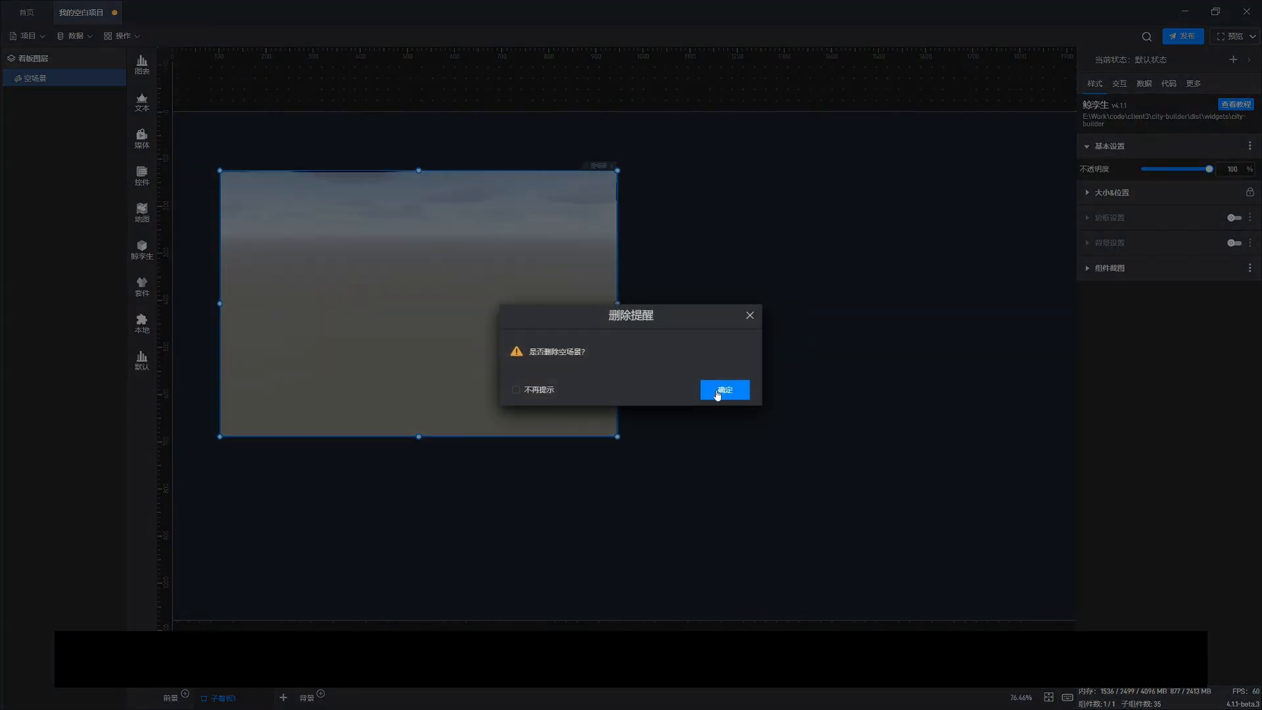
left_click(718, 392)
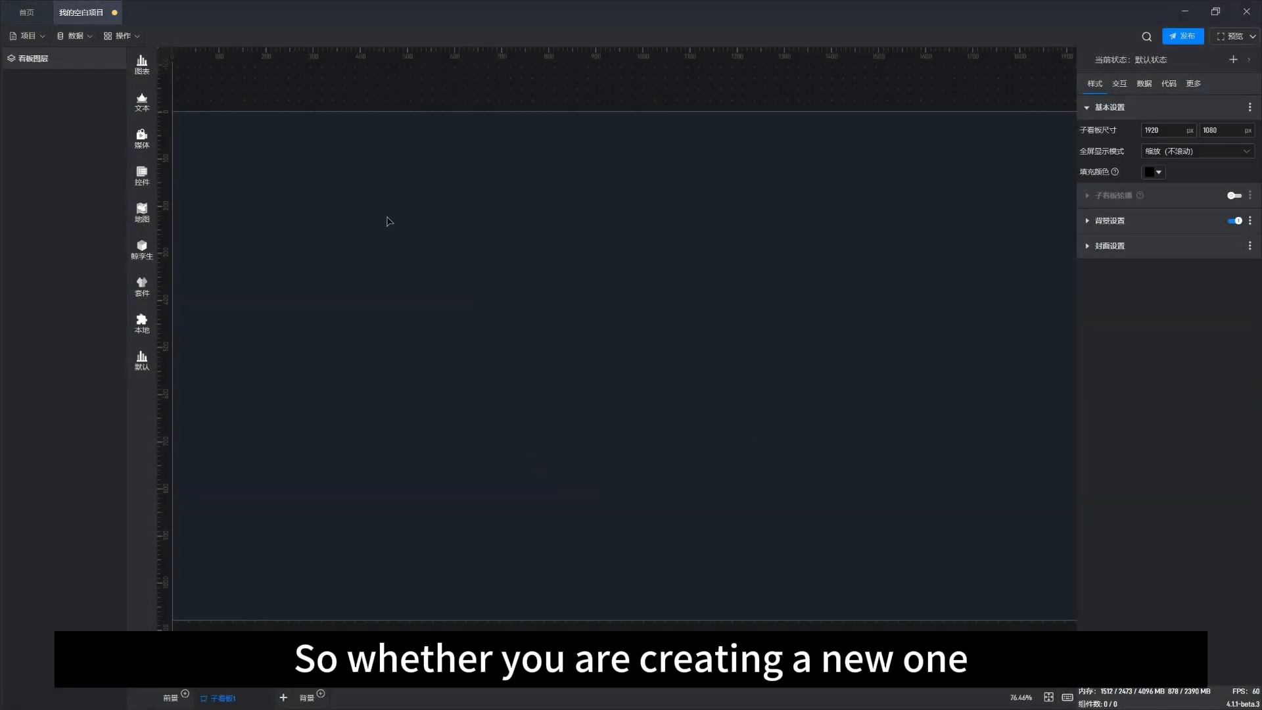
Step: Save the blank project and close its tab
key("ctrl+s")
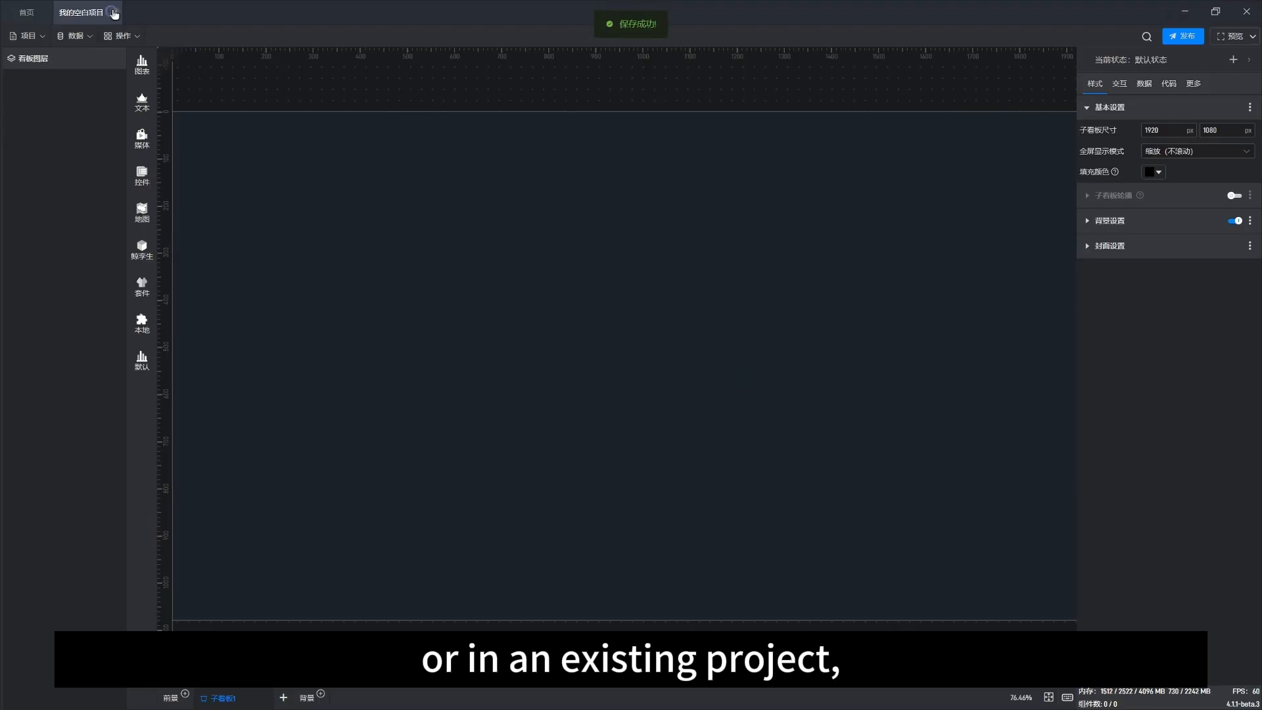
left_click(114, 14)
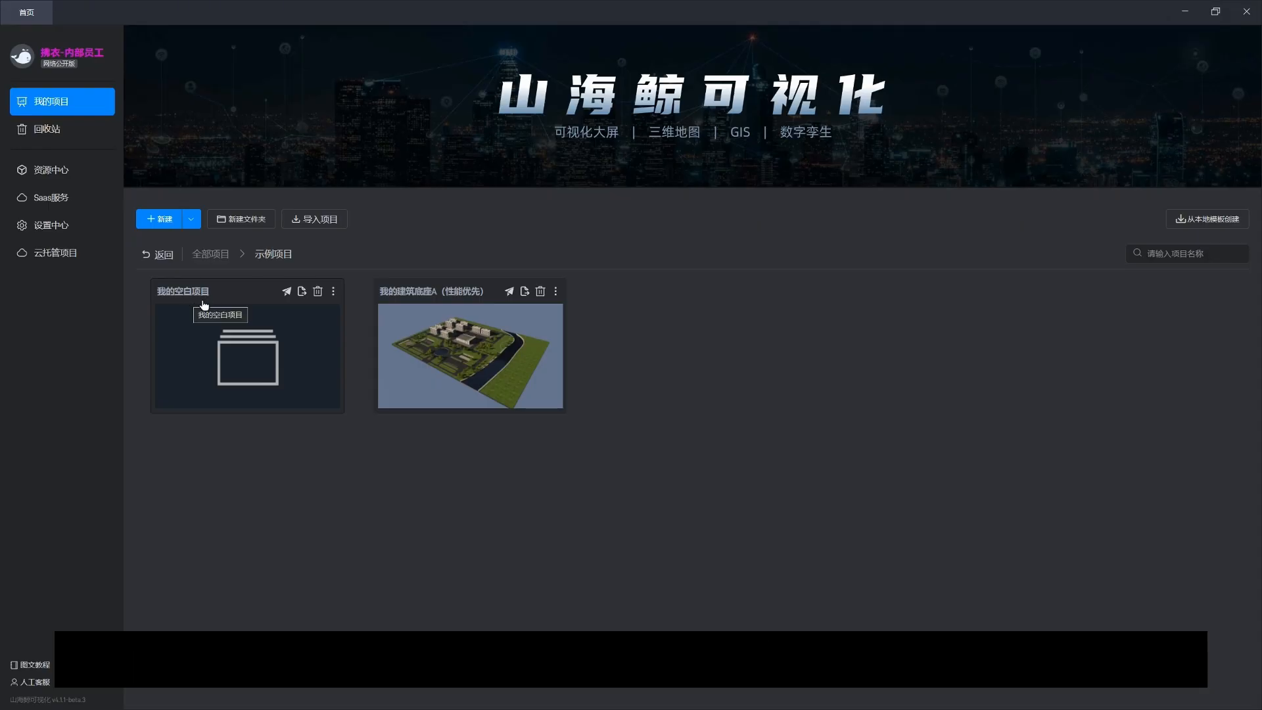
Step: Open the 我的建筑底座A (性能优先) project and dismiss its welcome popup
left_click(418, 293)
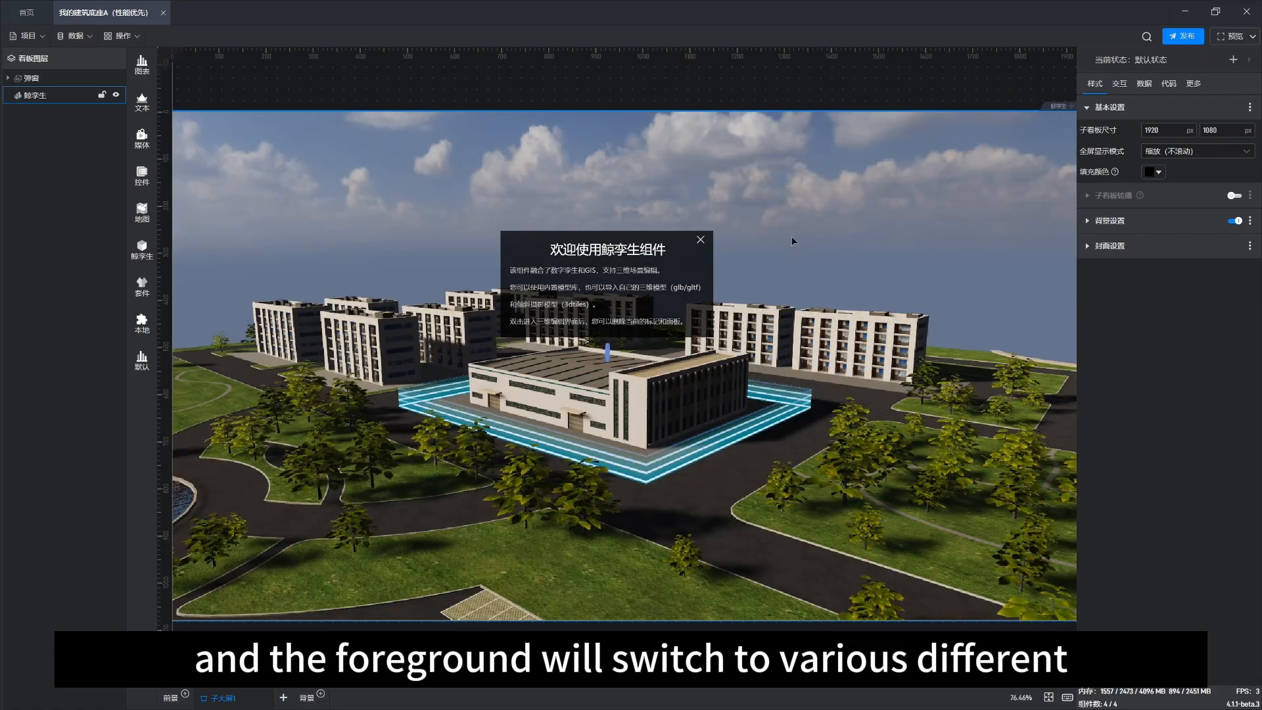
left_click(701, 242)
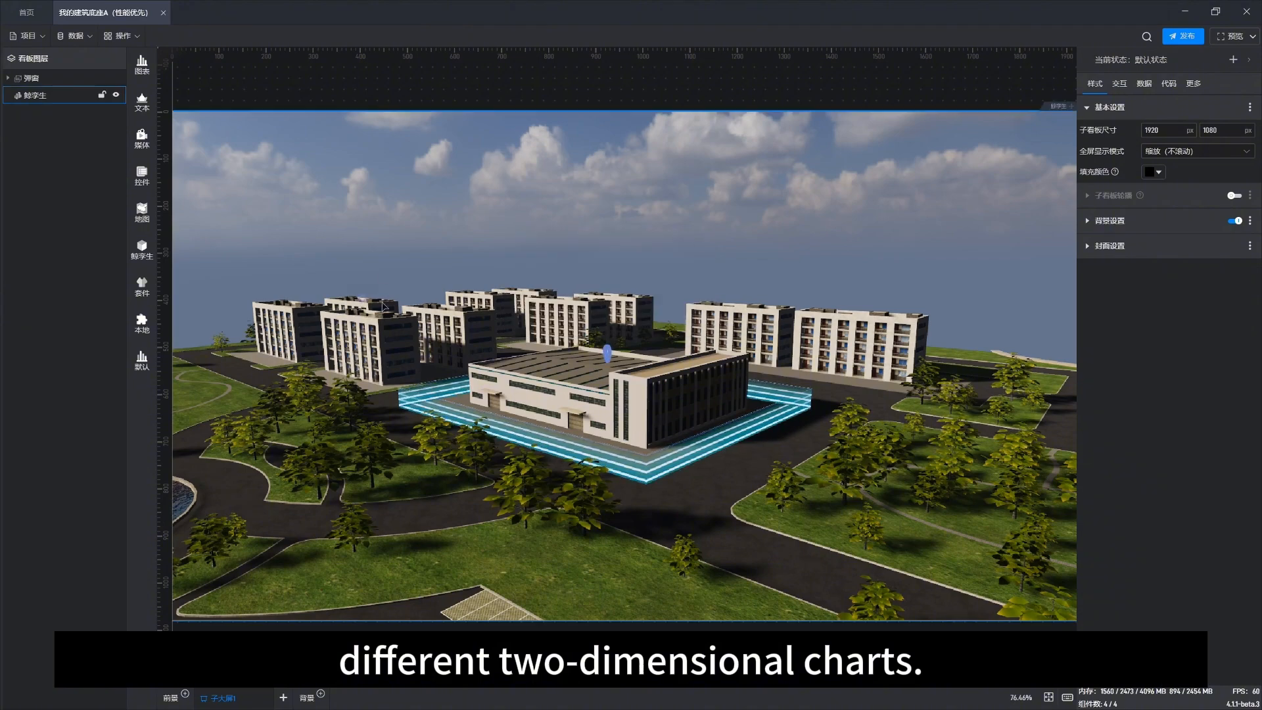
left_click_drag(302, 285, 430, 299)
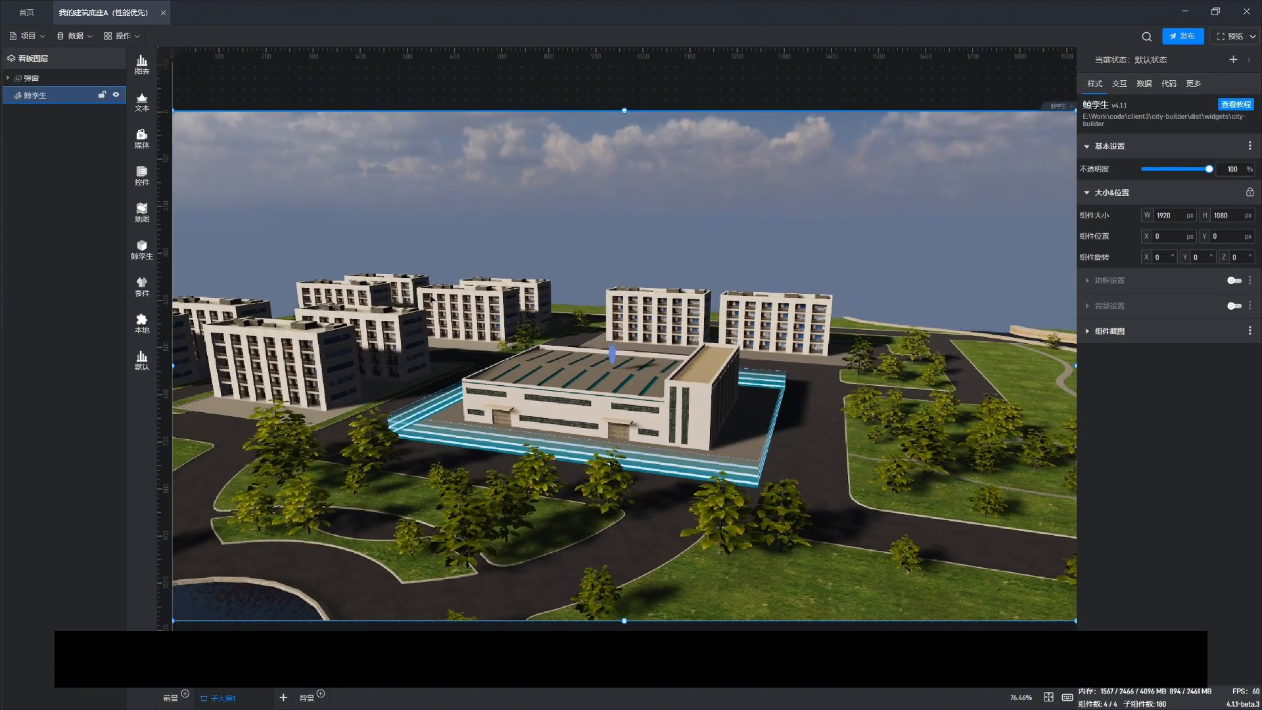
Step: Create a background board and insert a 空场景 whale twin component into it
left_click(310, 702)
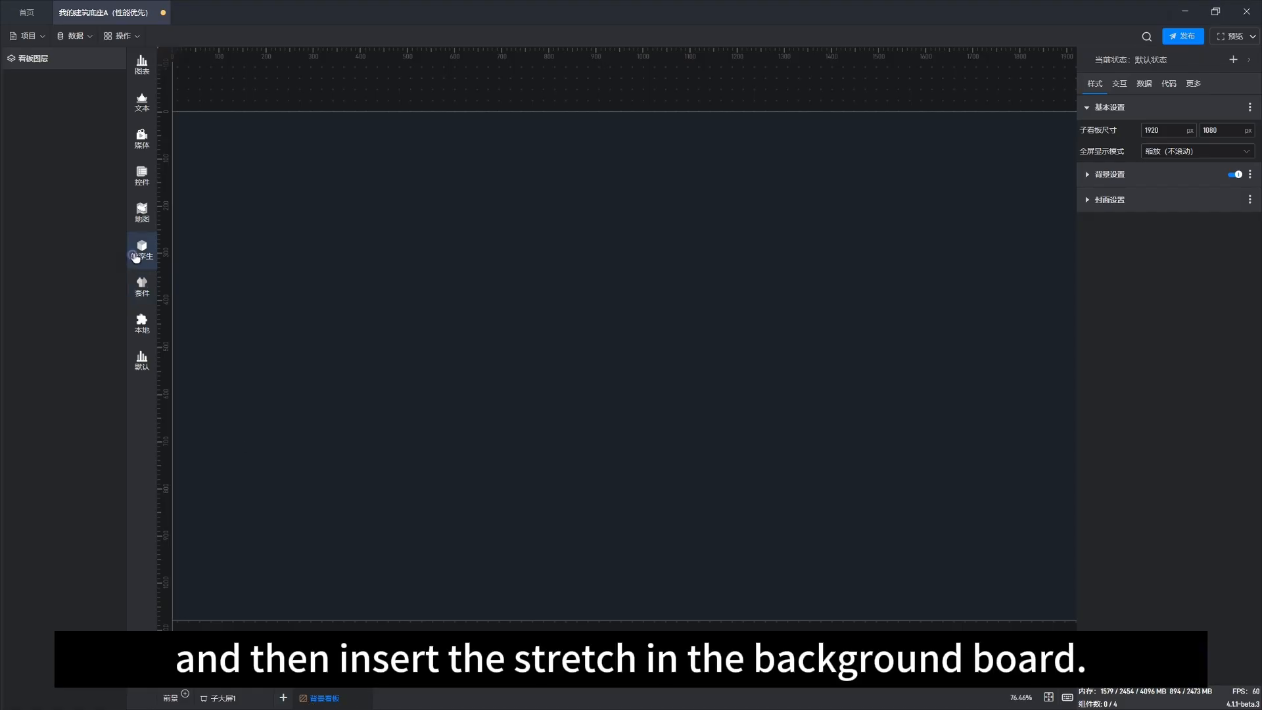
mouse_move(136, 258)
left_click(194, 122)
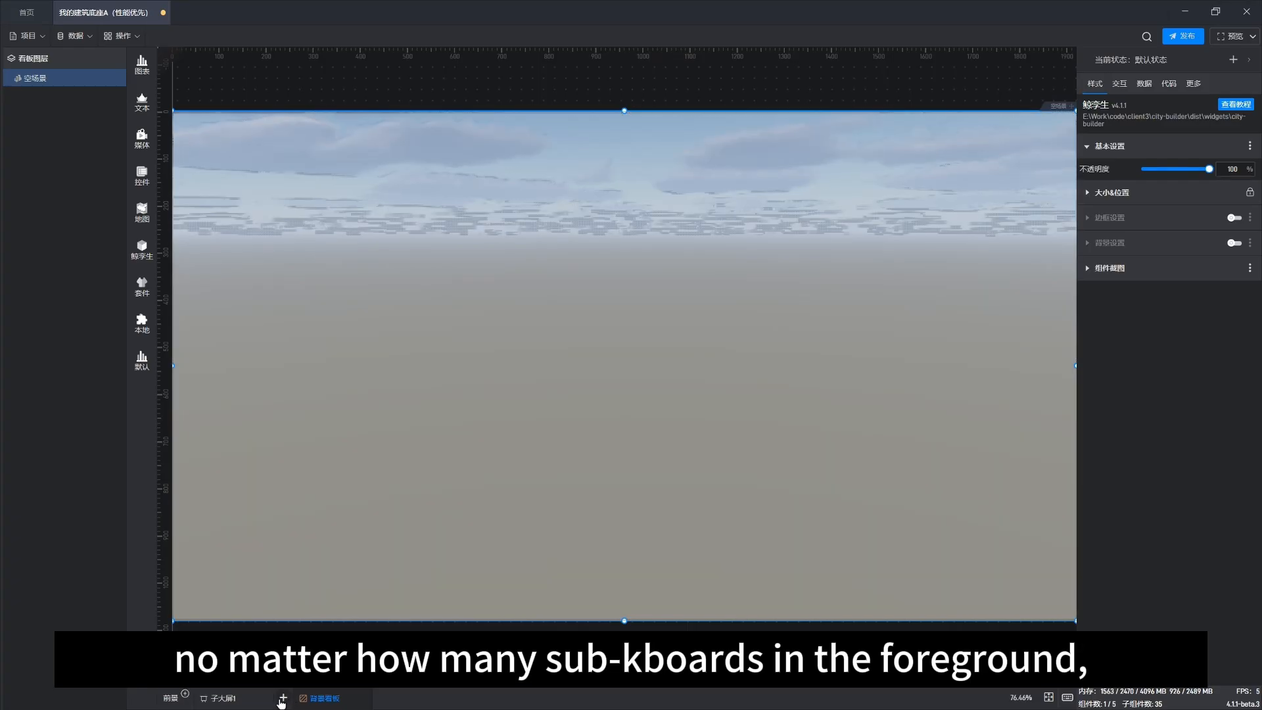
Step: Add a new sub-board, select its scene, then delete the sub-board
left_click(282, 698)
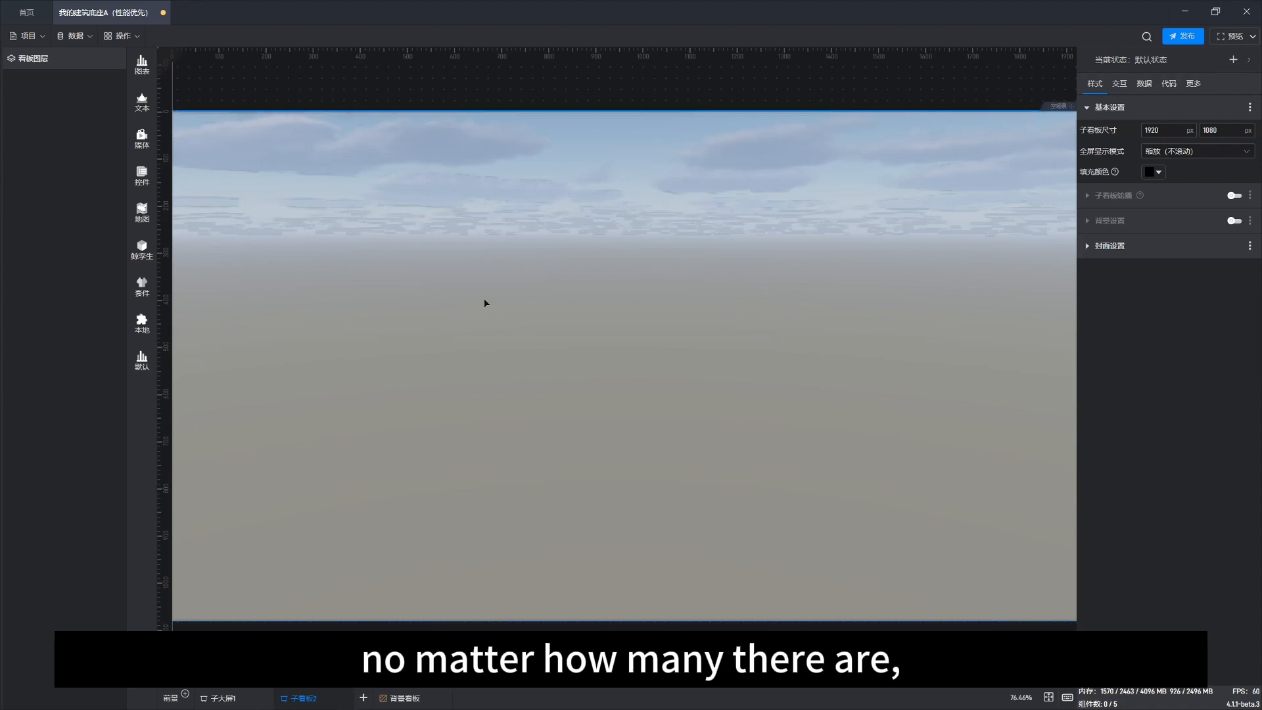
left_click(493, 453)
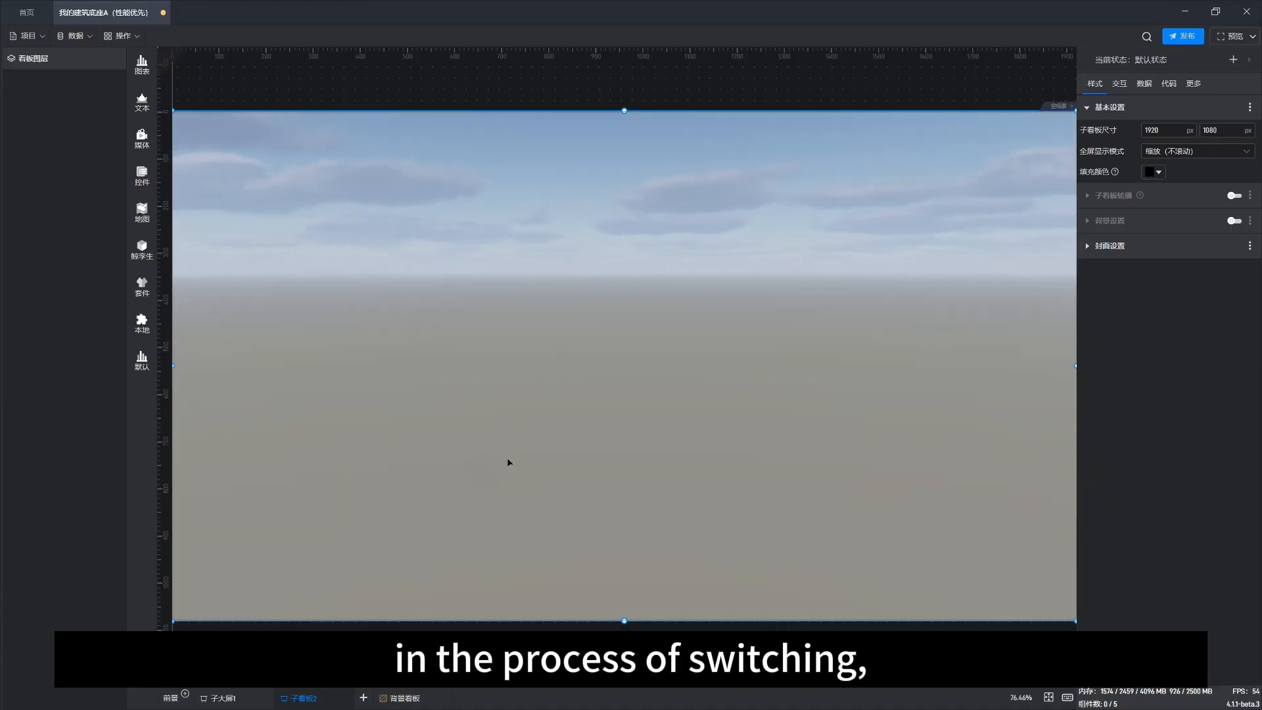
left_click(510, 453)
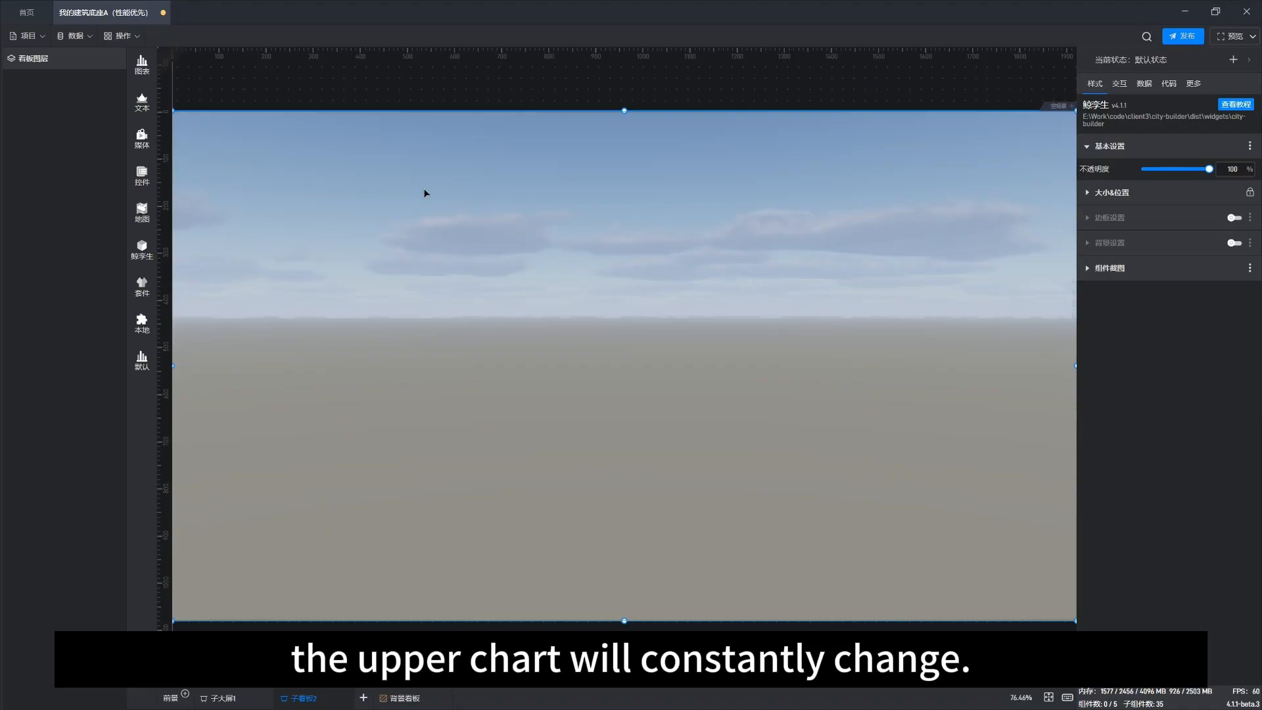
left_click(350, 692)
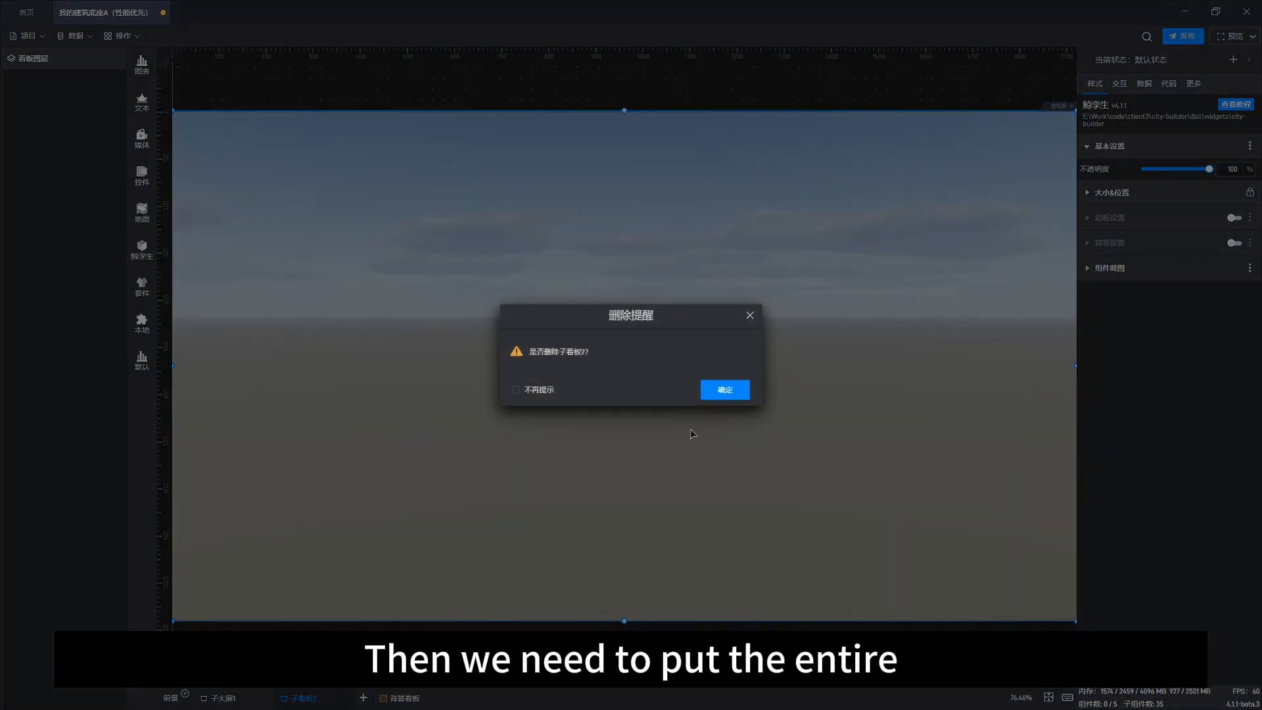
left_click(716, 394)
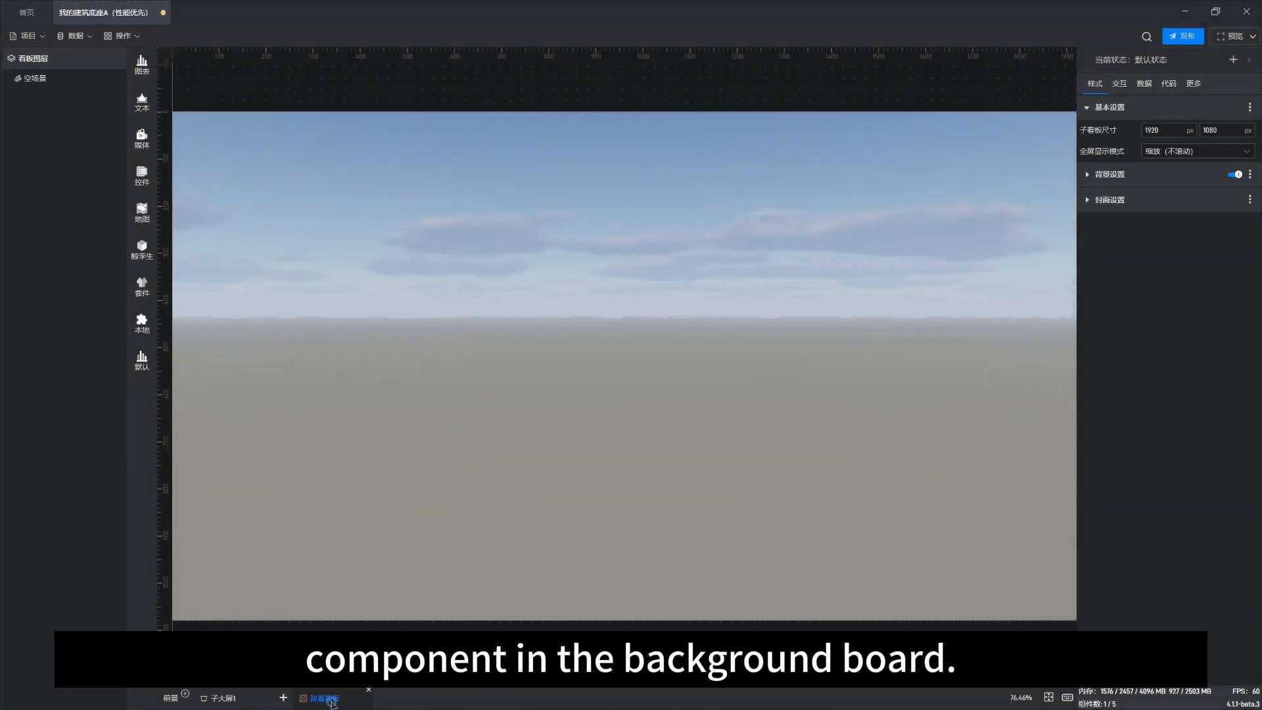
Step: Select the background board's 空场景 layer and delete the whole background board
left_click(42, 78)
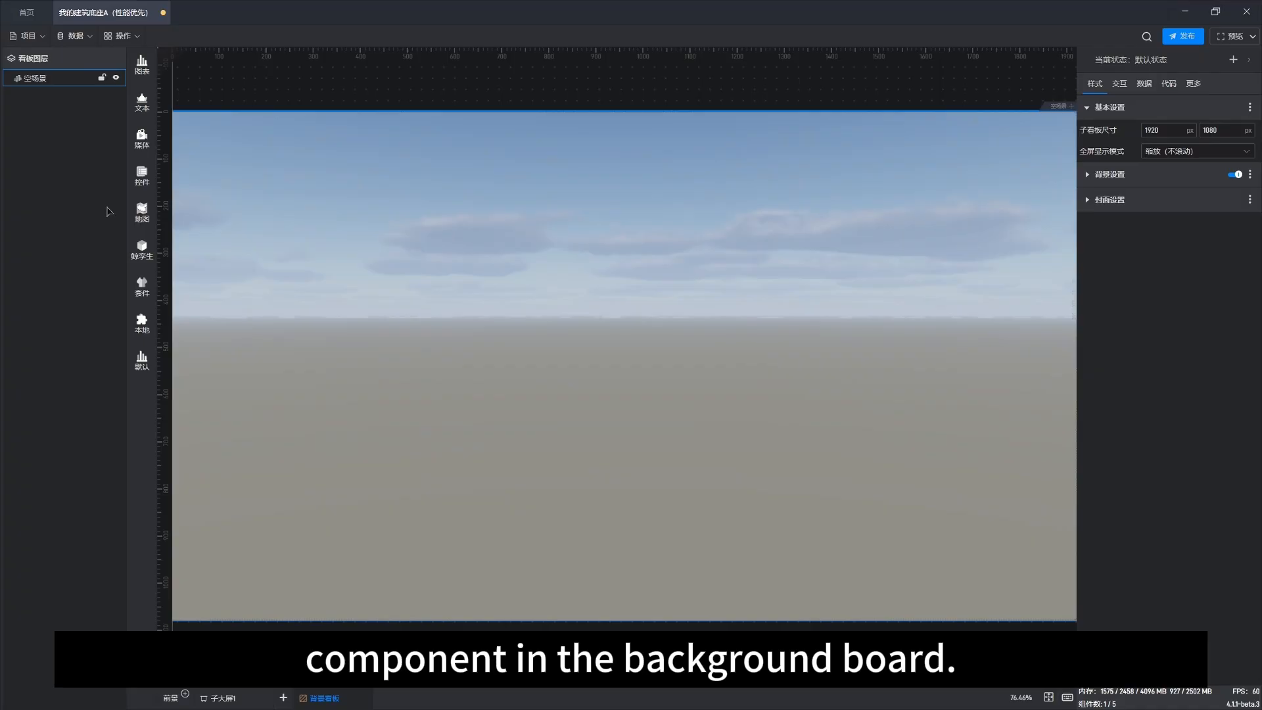
left_click(311, 624)
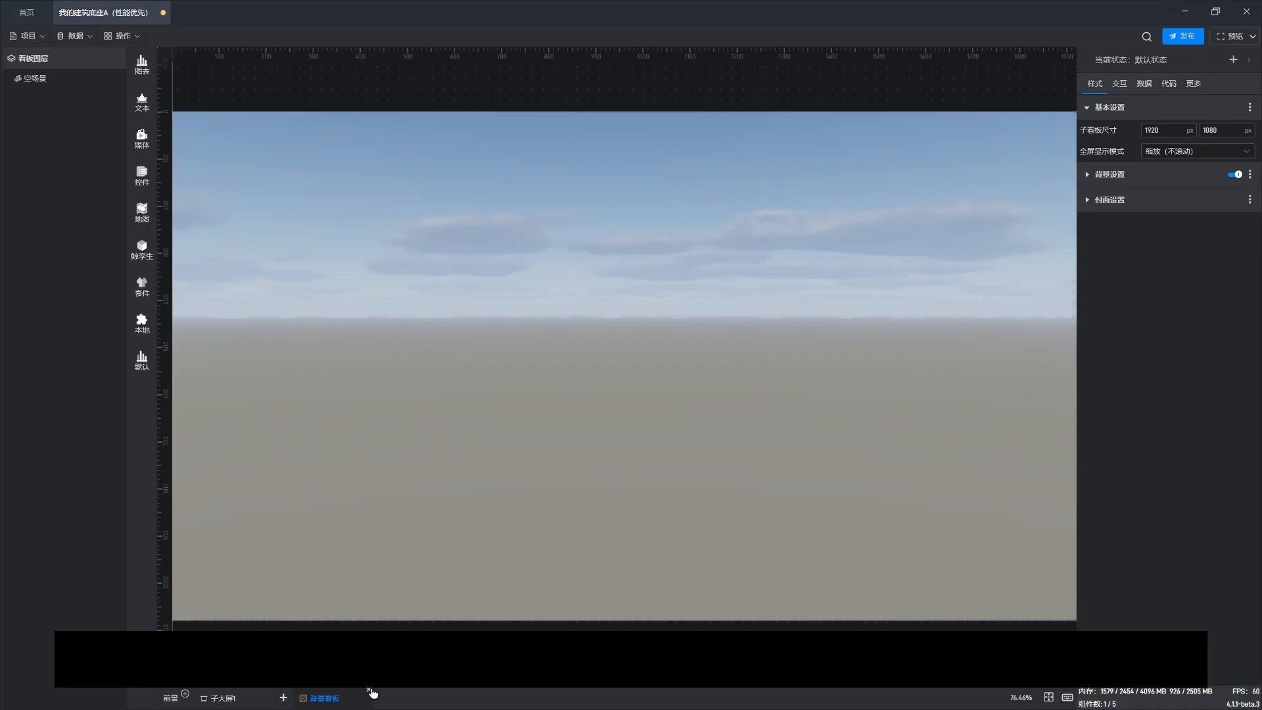
left_click(368, 691)
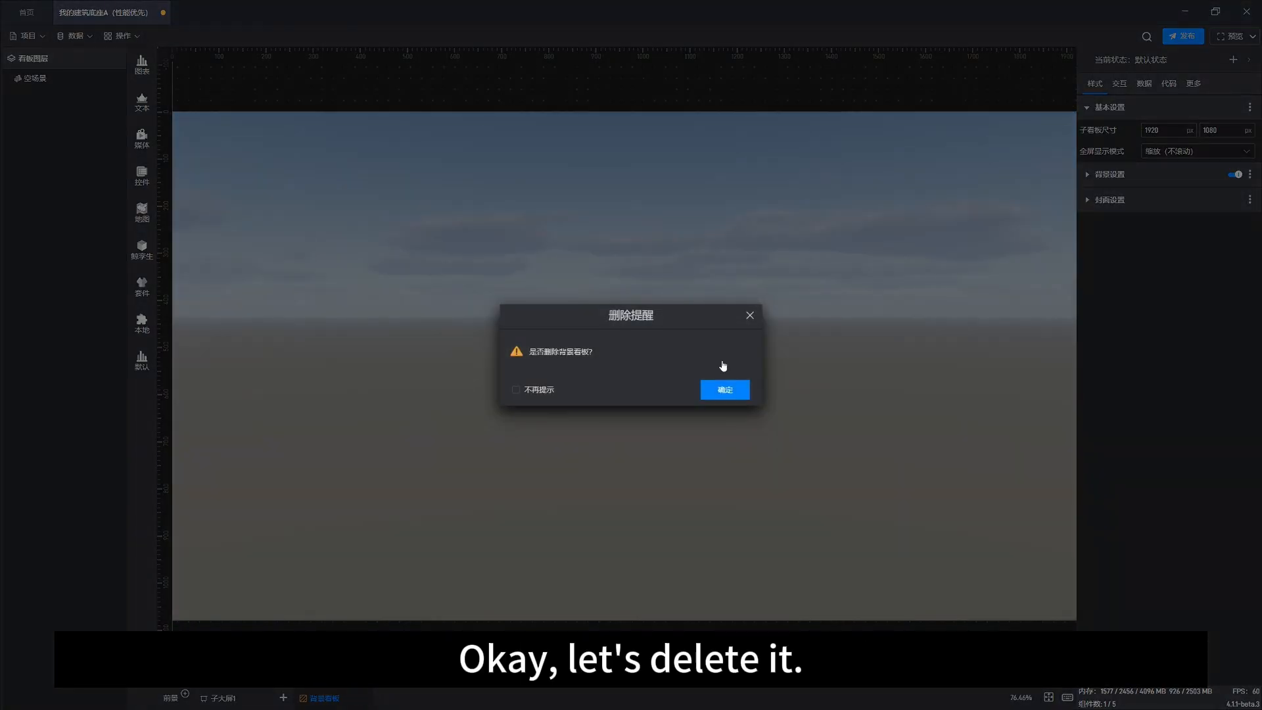
left_click(724, 390)
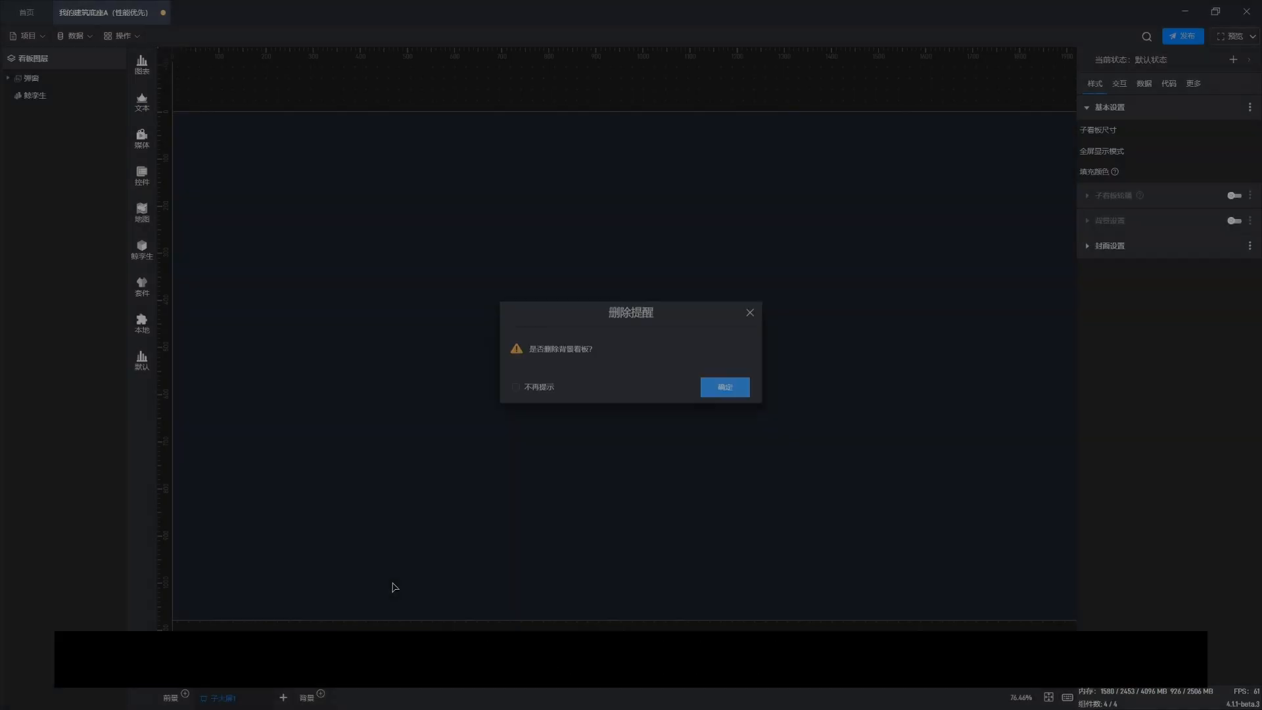
Step: Orbit and zoom around the 3D building scene to examine it
left_click(403, 569)
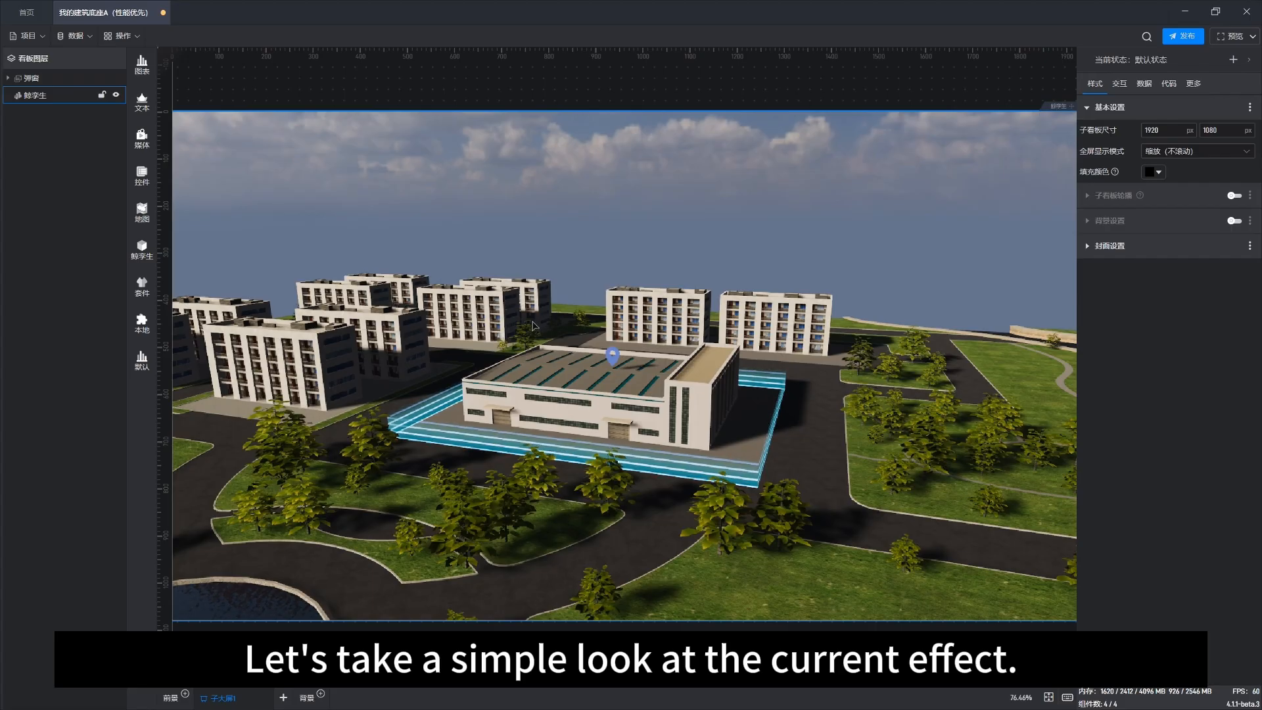
left_click_drag(696, 394, 642, 451)
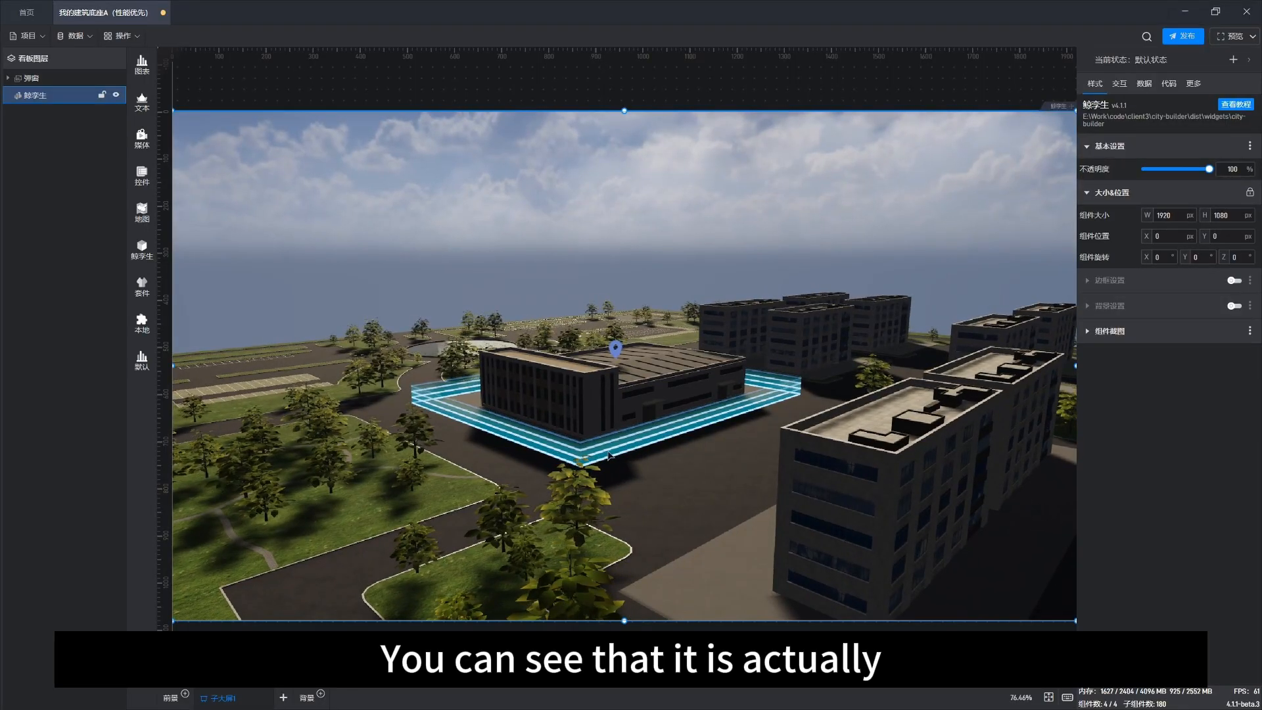
left_click_drag(470, 459, 667, 463)
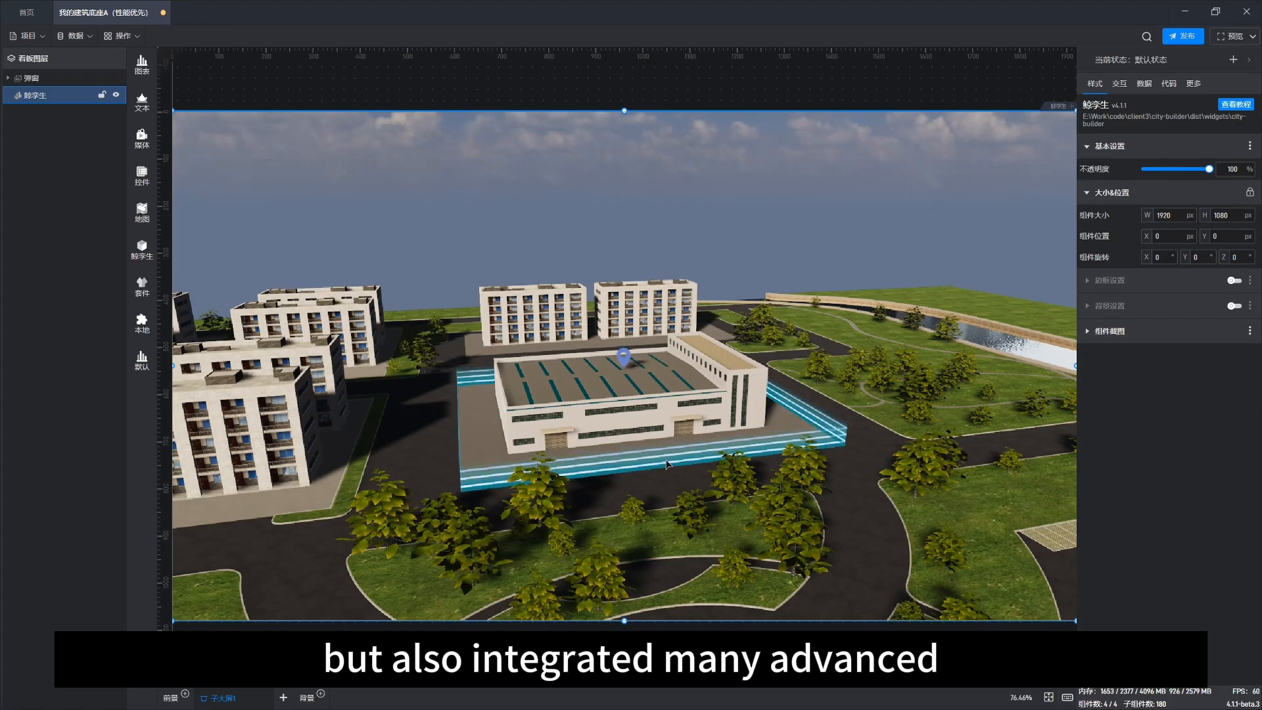
left_click_drag(736, 521, 703, 452)
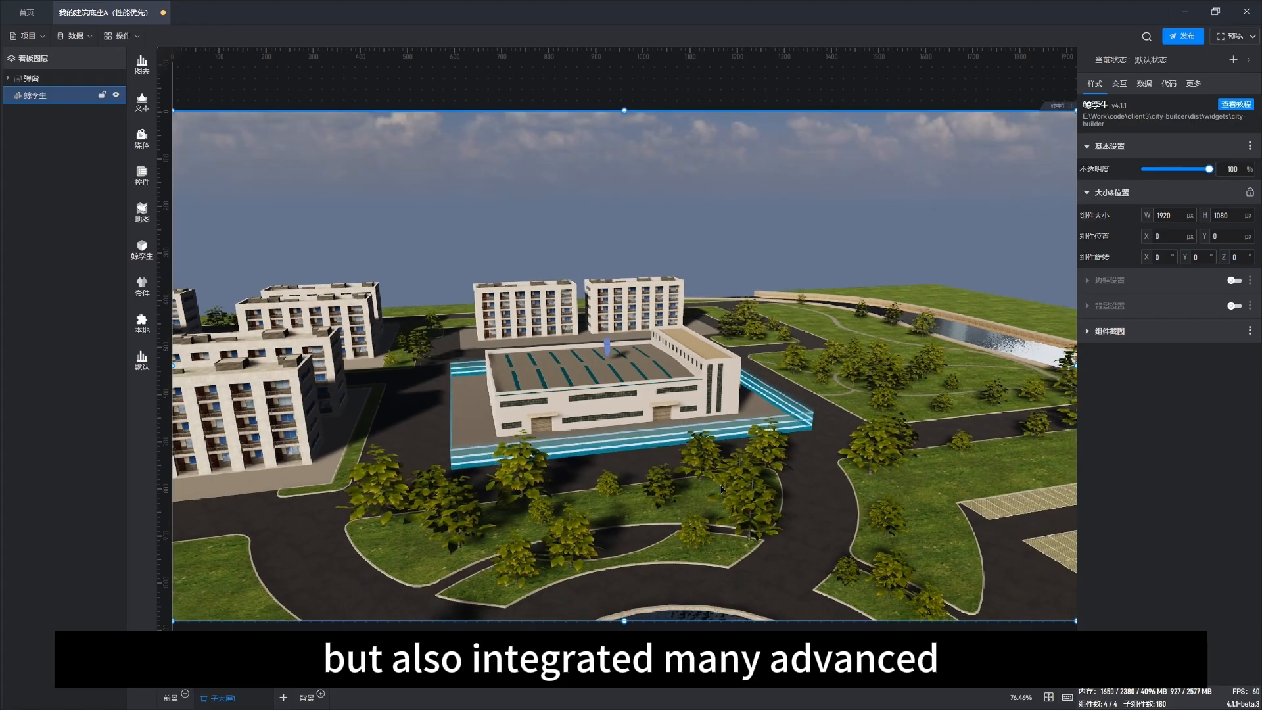
scroll(703, 452, "up", 3)
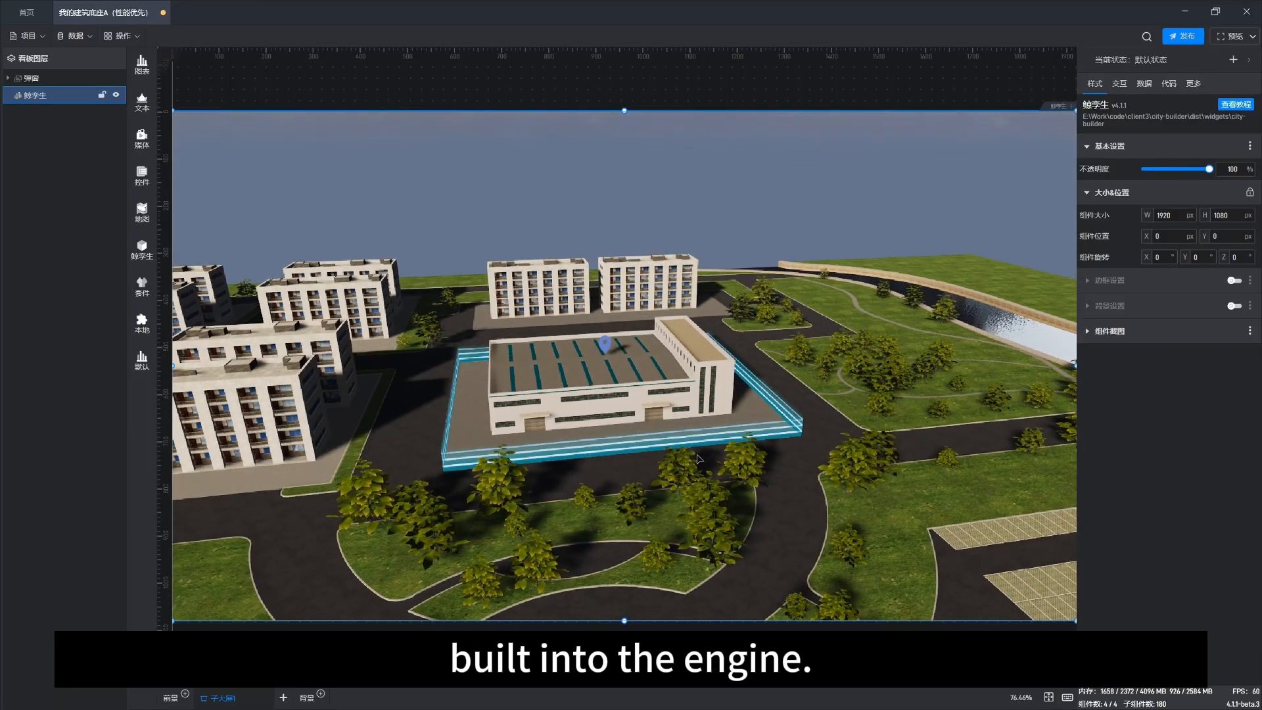
left_click_drag(670, 517, 660, 482)
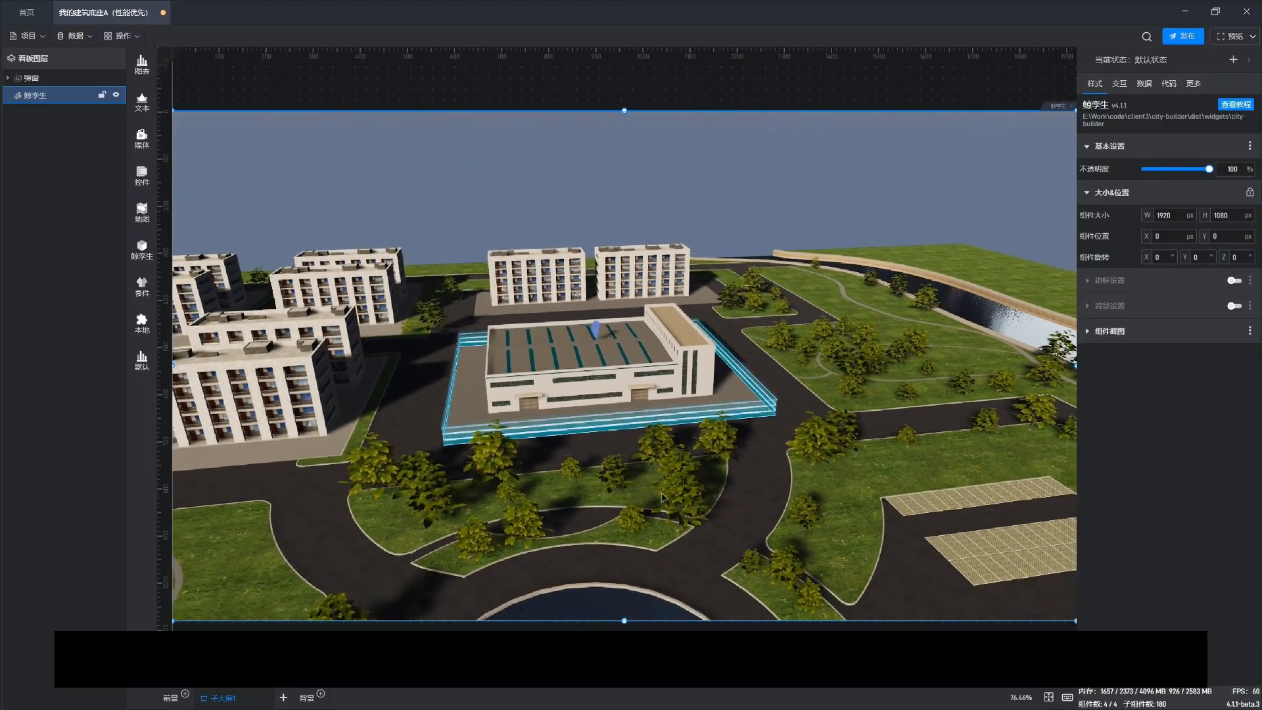
right_click_drag(664, 499, 488, 445)
left_click_drag(487, 445, 502, 456)
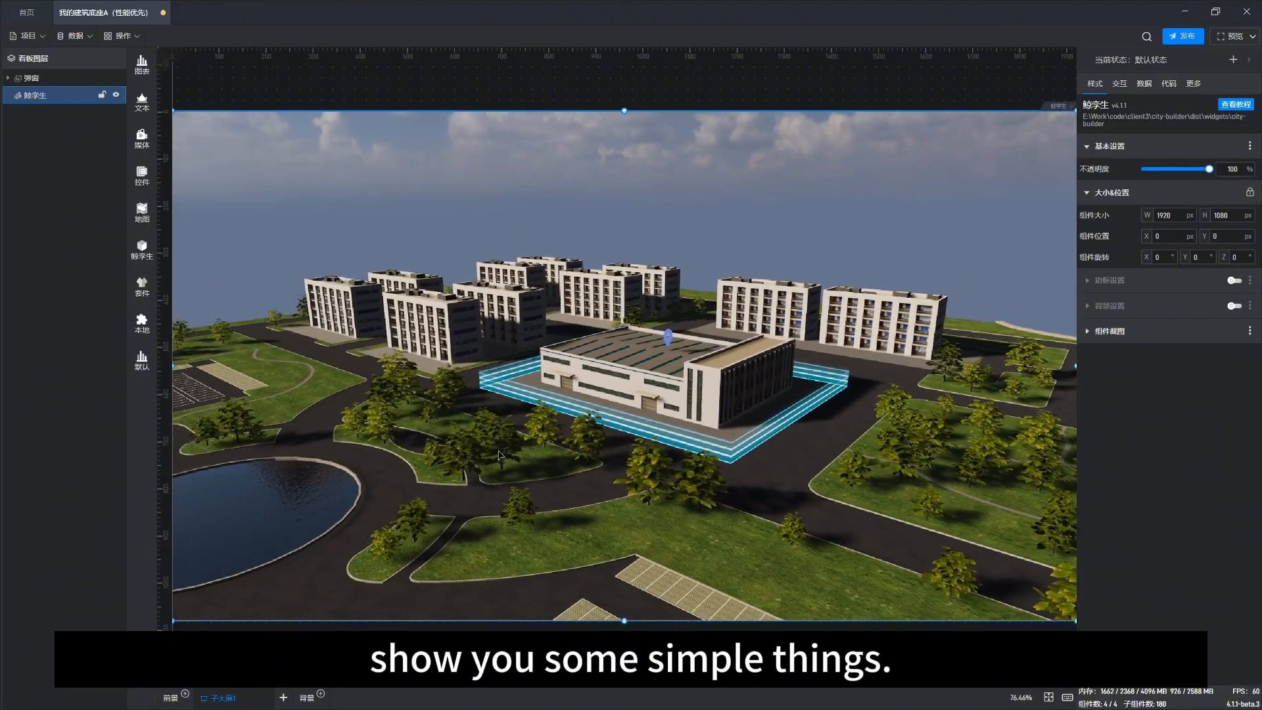
right_click_drag(432, 508, 440, 493)
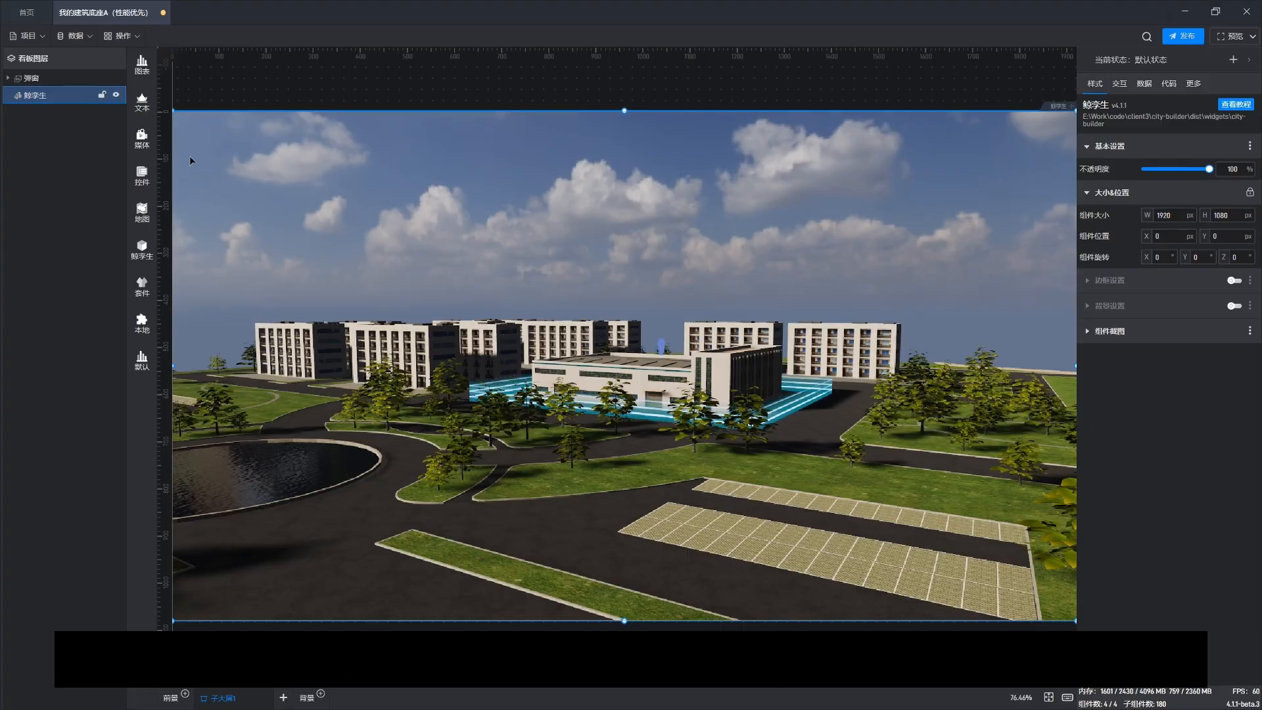
Step: Enter the twin component editor and browse its sky, camera, model, vegetation, plotting and scene layers
double_click(475, 246)
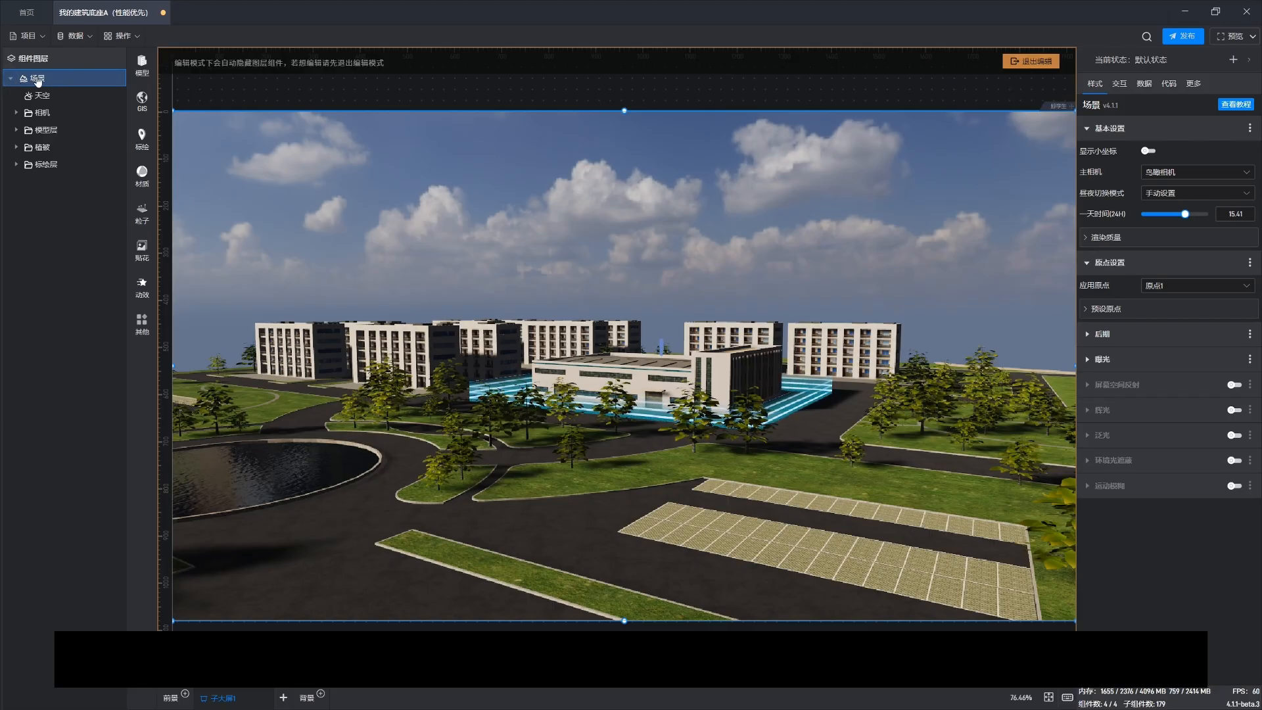
left_click(43, 98)
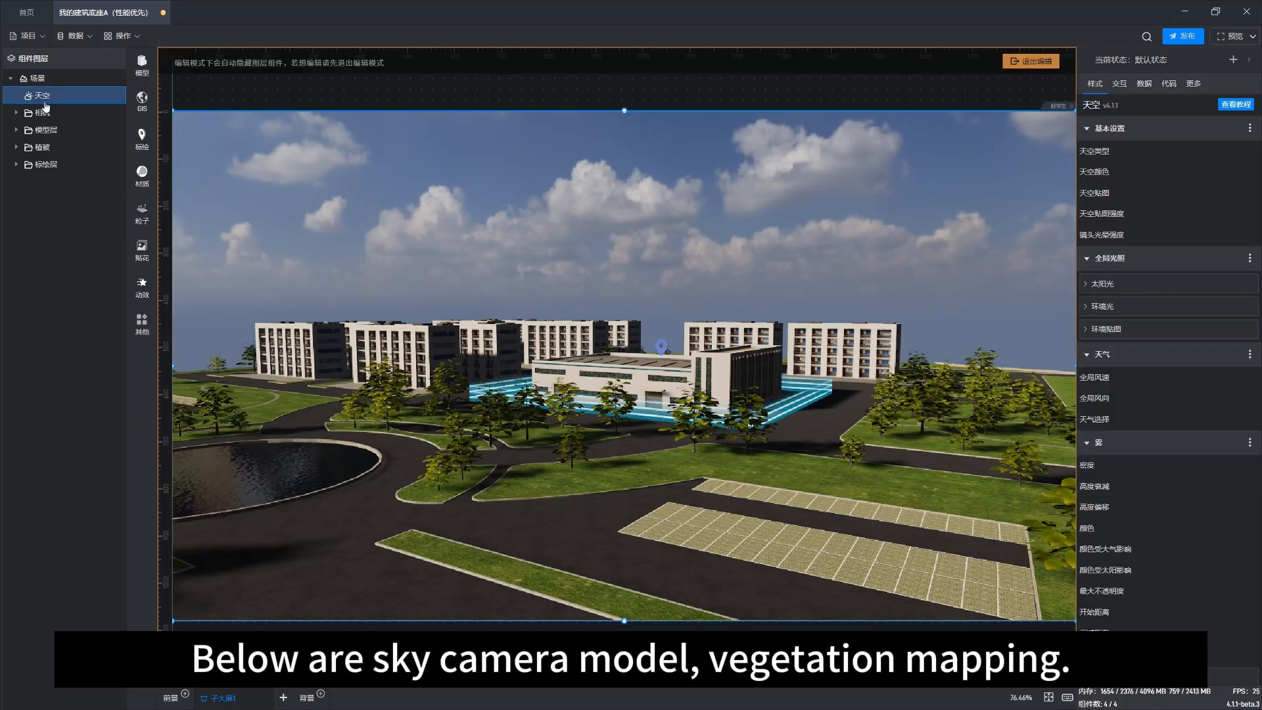
left_click(47, 114)
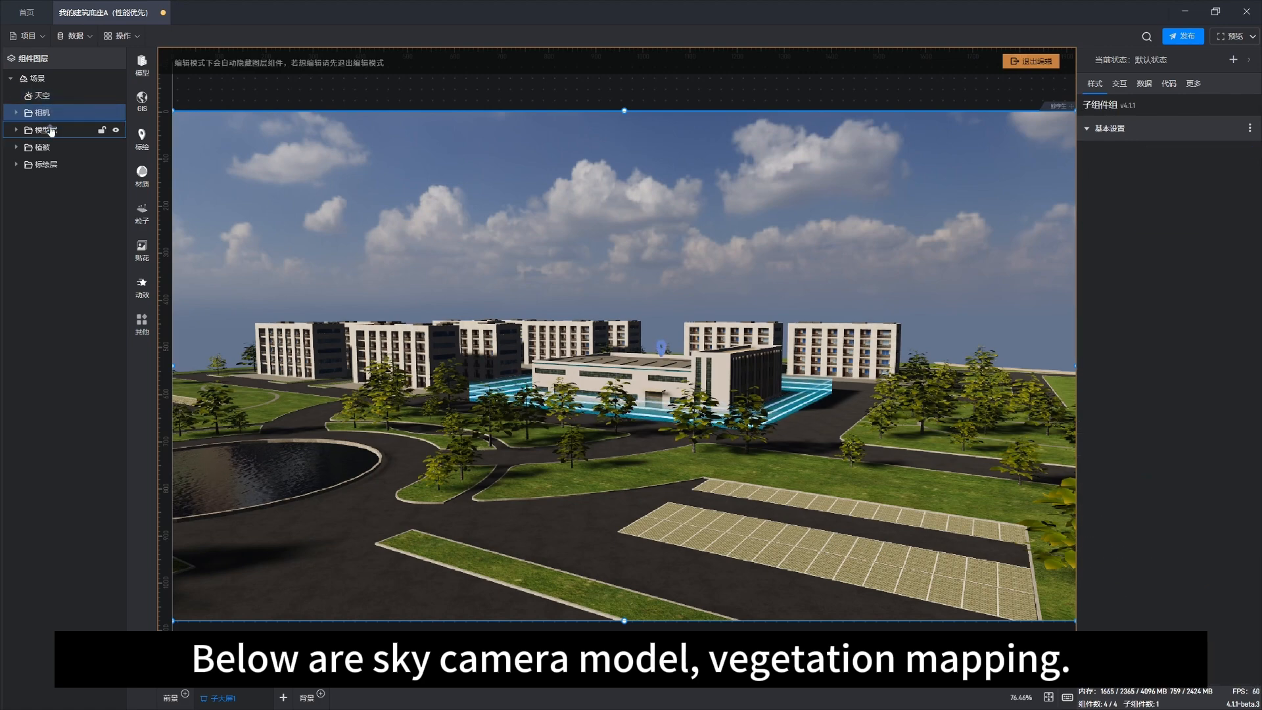
left_click(46, 130)
left_click(47, 150)
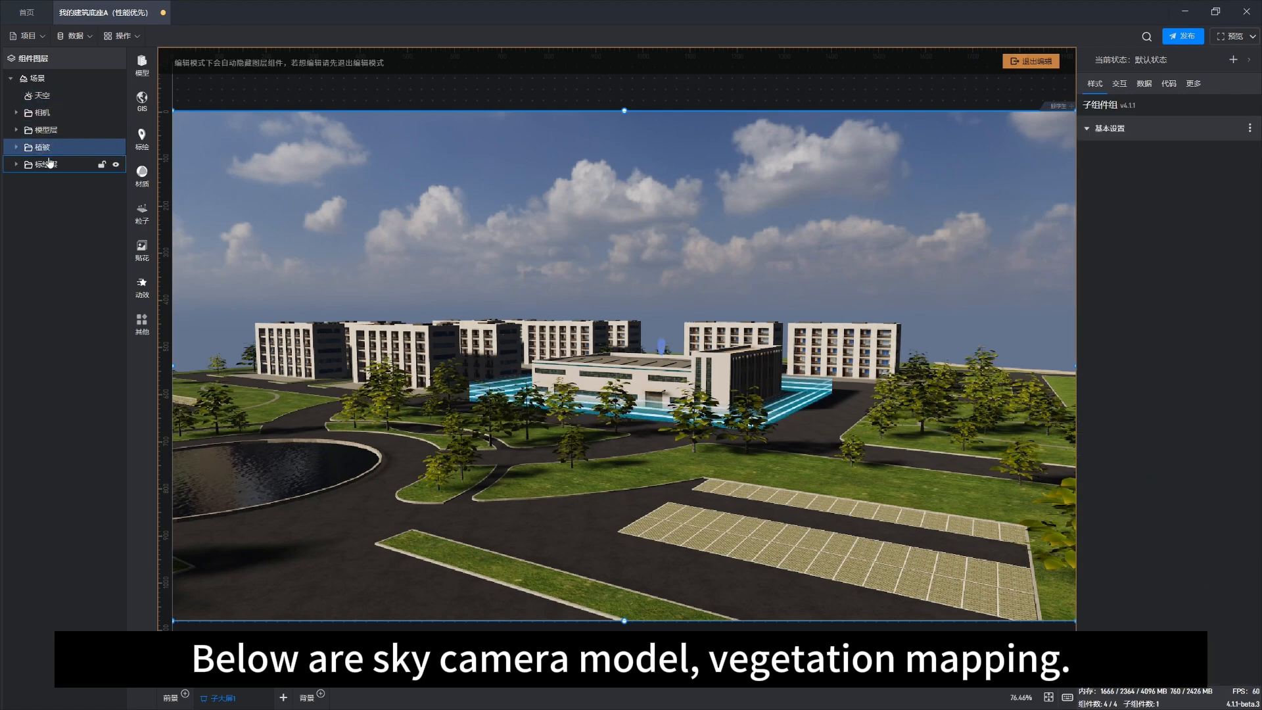
left_click(45, 166)
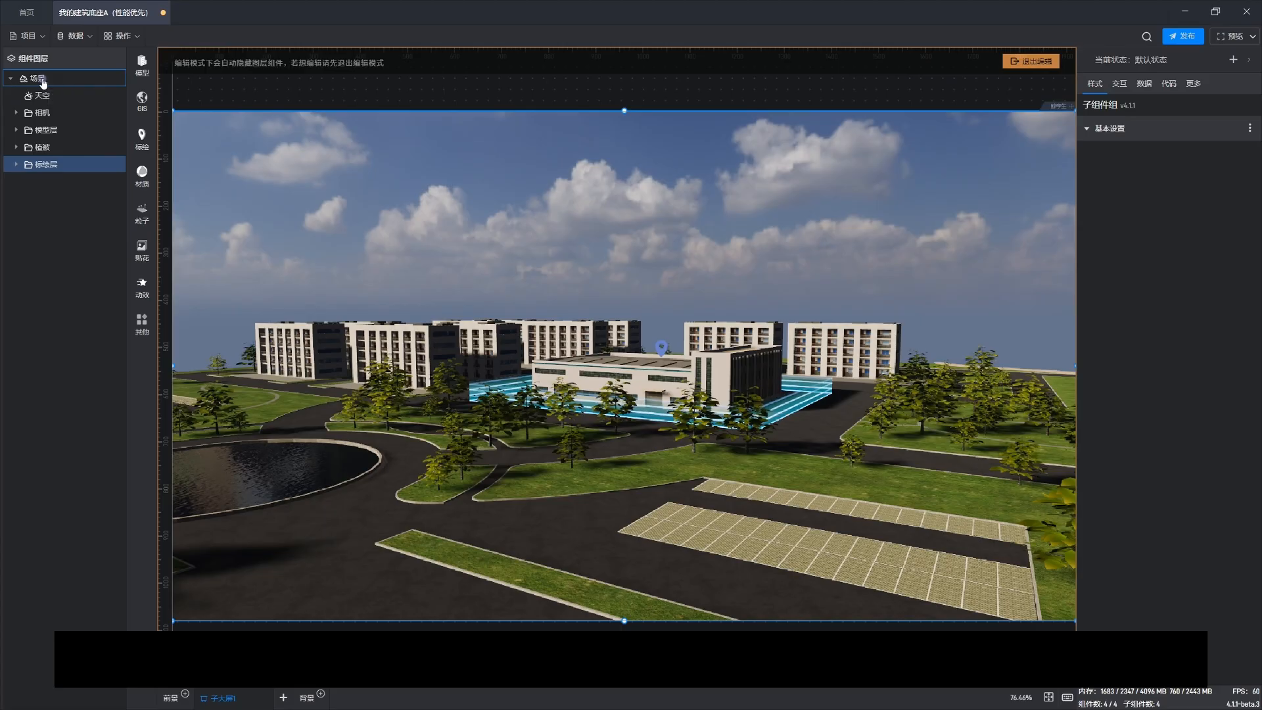
left_click(43, 84)
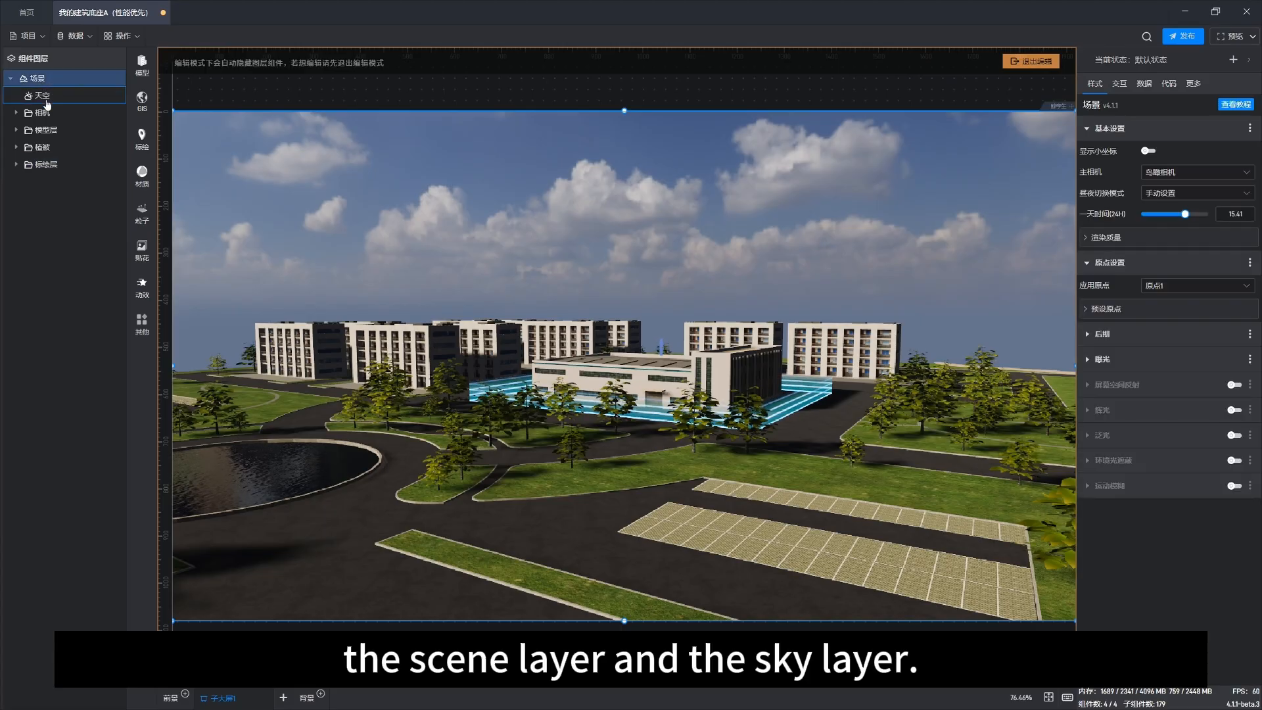
left_click(48, 98)
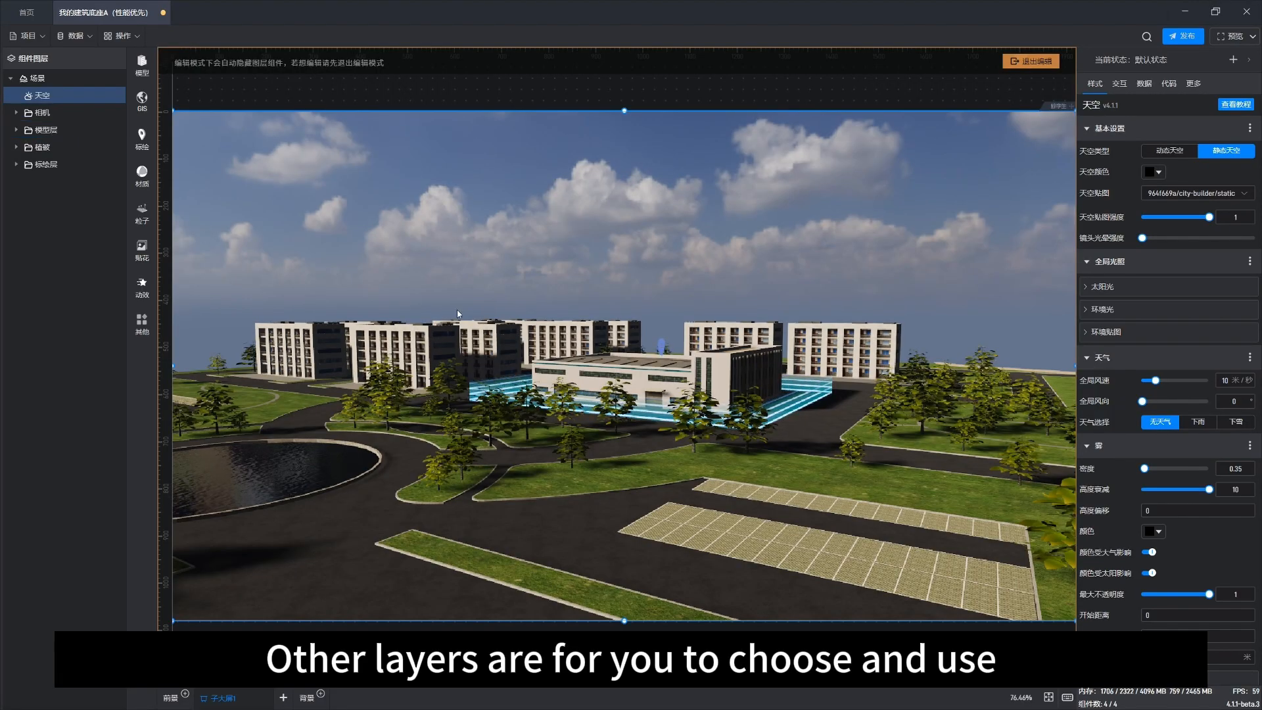
Step: Switch the sky layer's sky type to dynamic sky
scroll(500, 367, "up", 3)
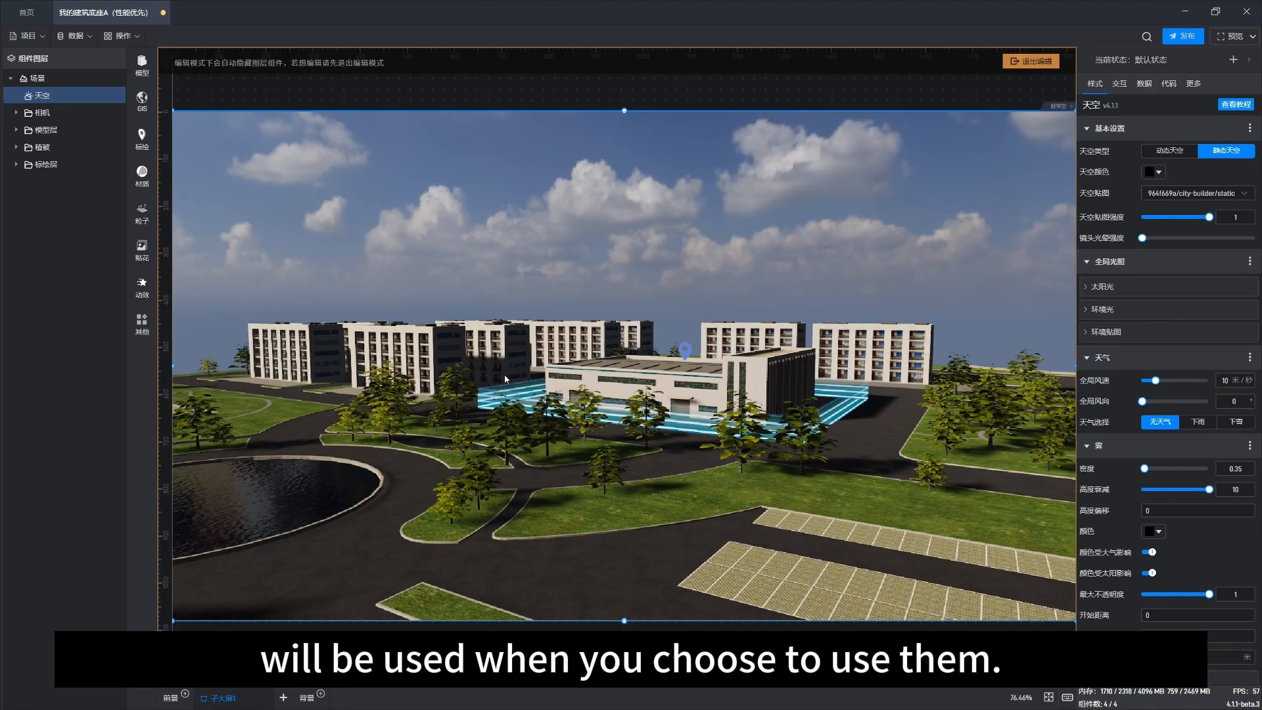
scroll(552, 403, "up", 3)
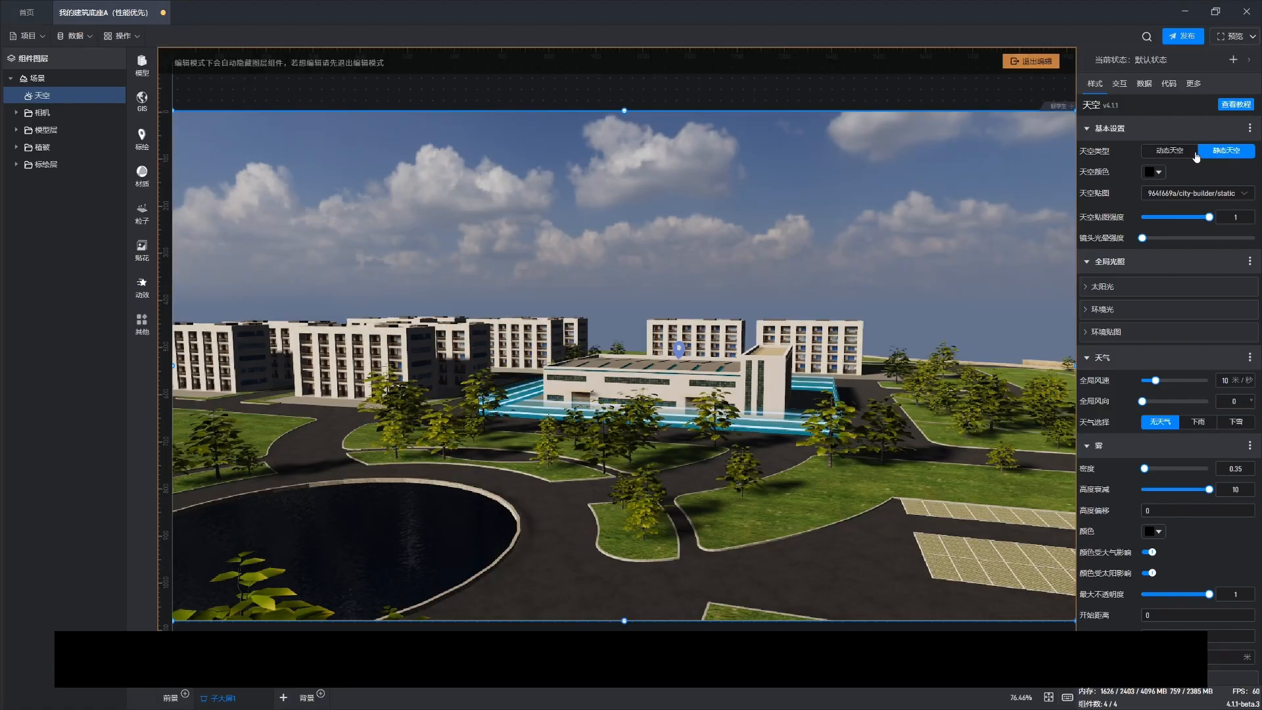
left_click(1172, 151)
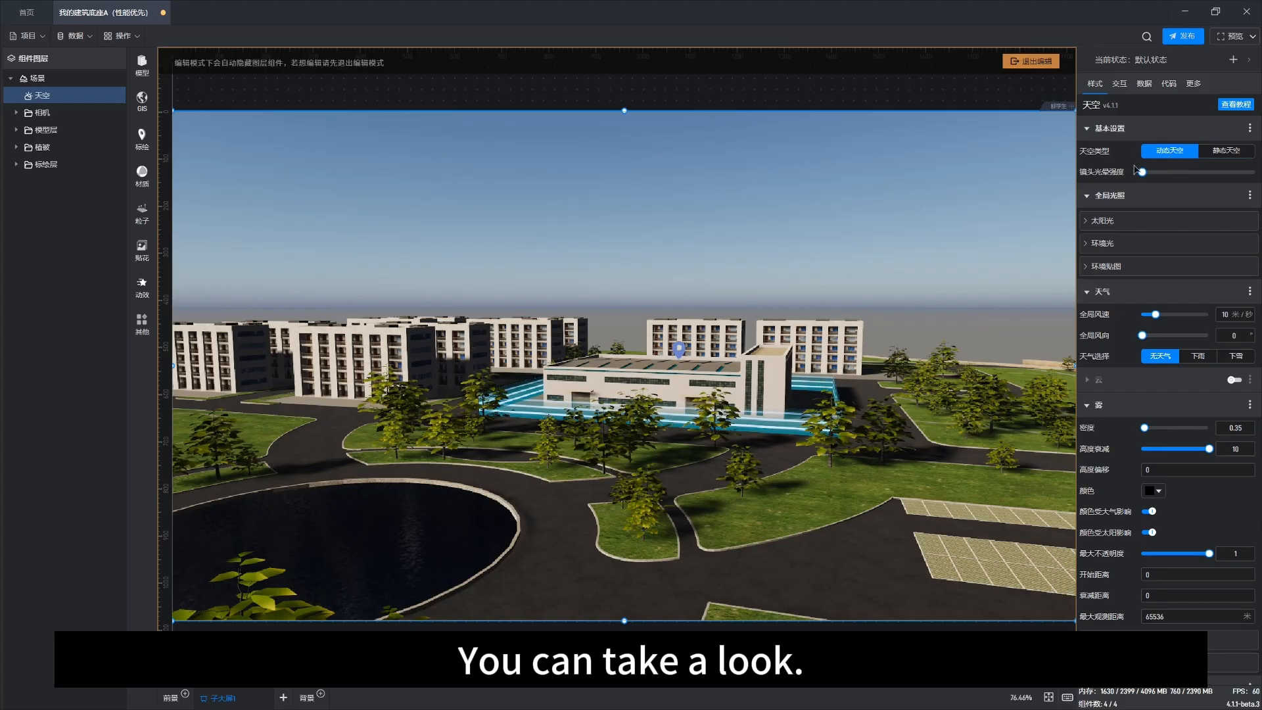
left_click_drag(499, 471, 533, 441)
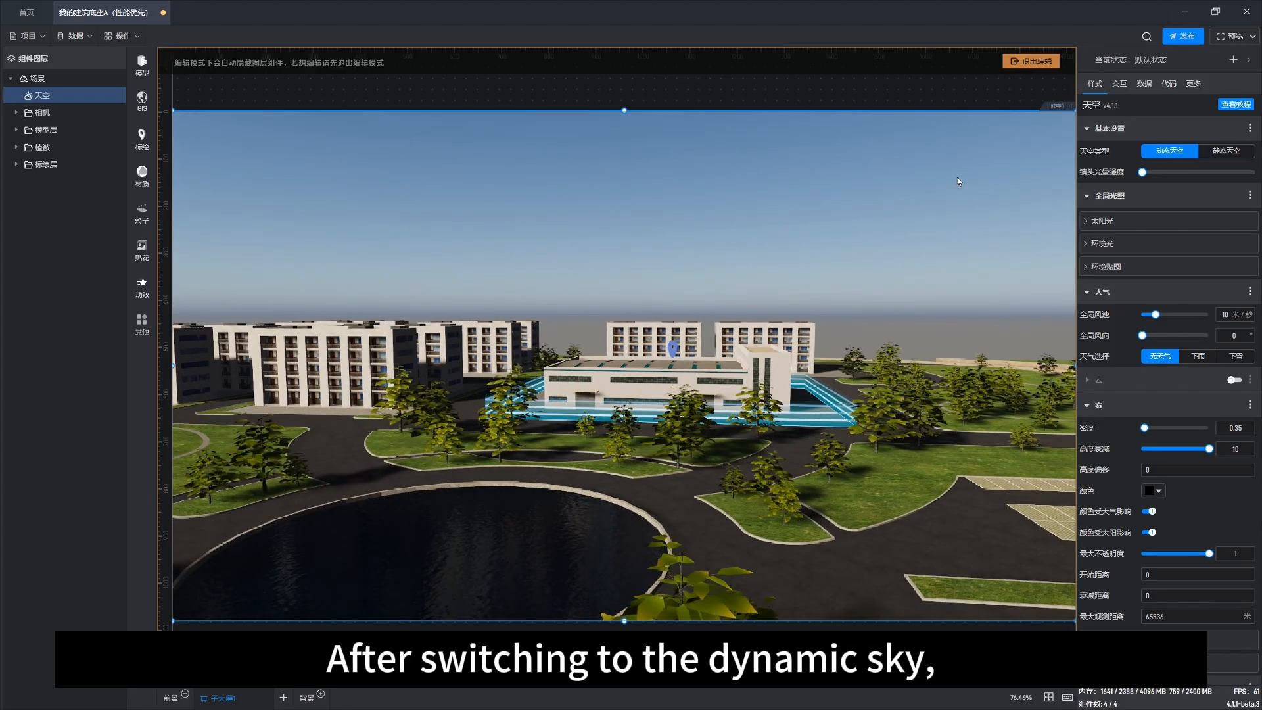
Step: Raise the sky's lens flare intensity to its maximum
left_click_drag(1142, 172, 1257, 171)
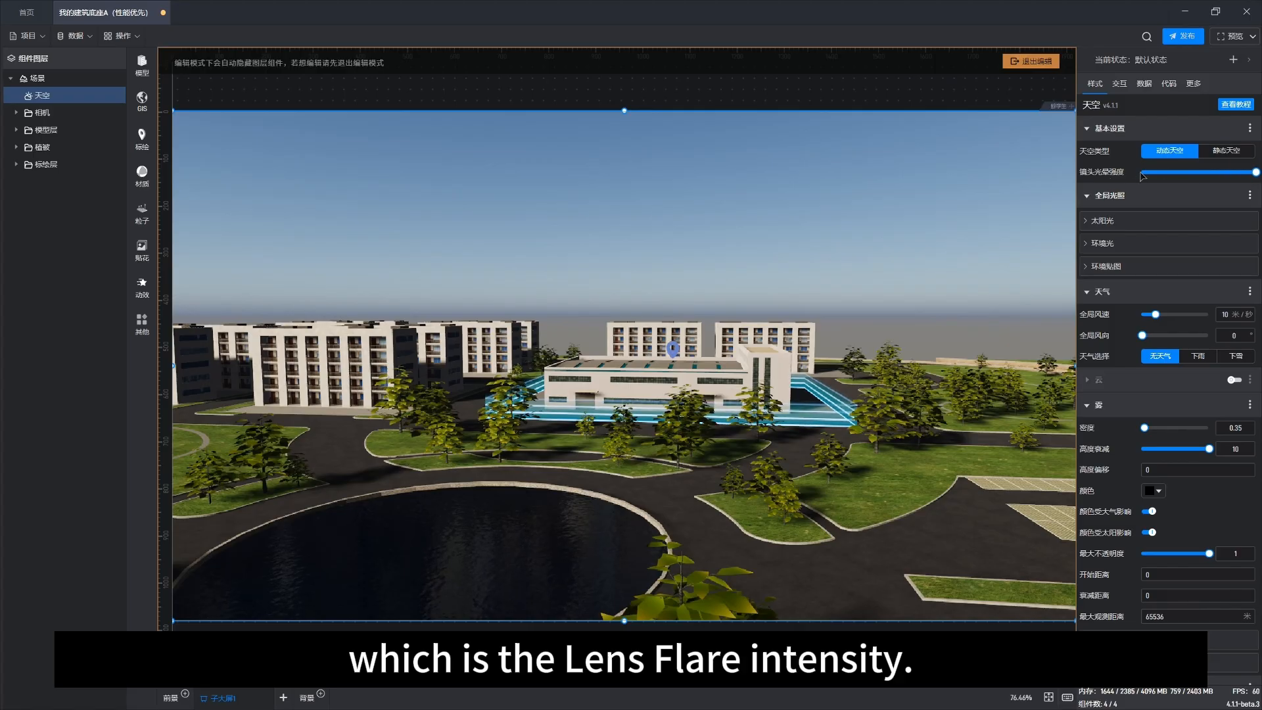
left_click_drag(493, 471, 627, 478)
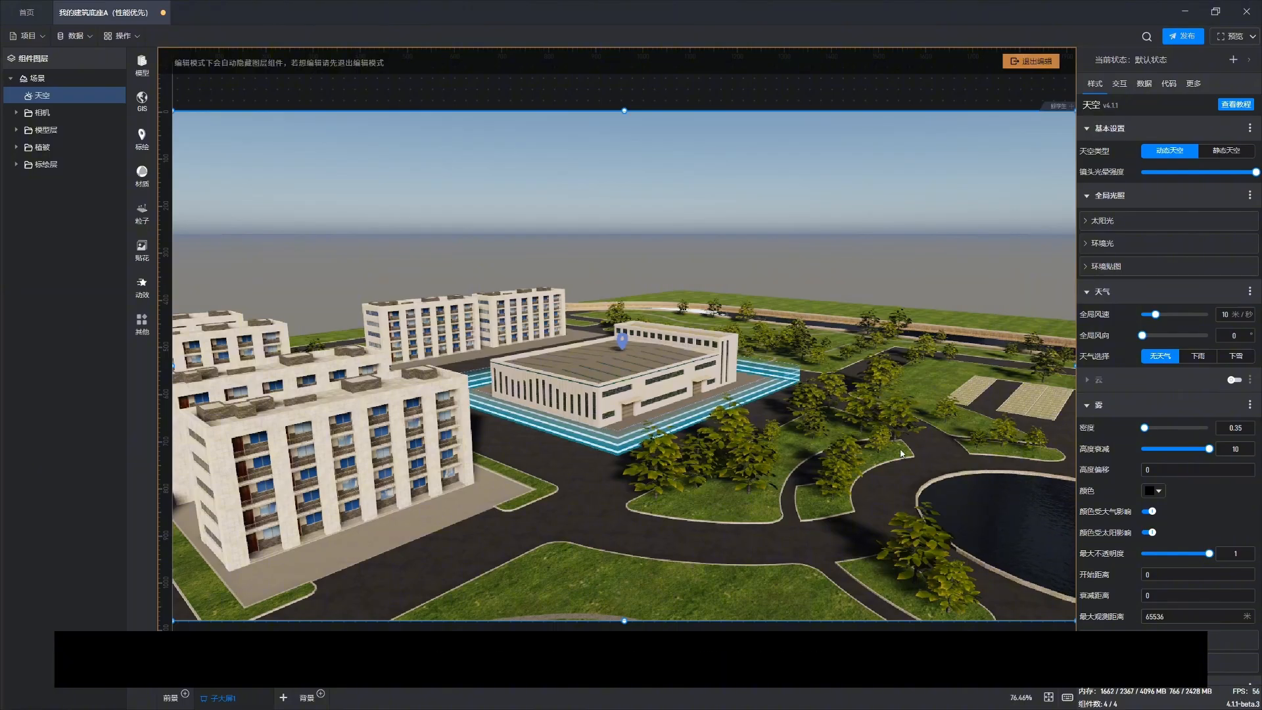
left_click_drag(805, 433, 593, 440)
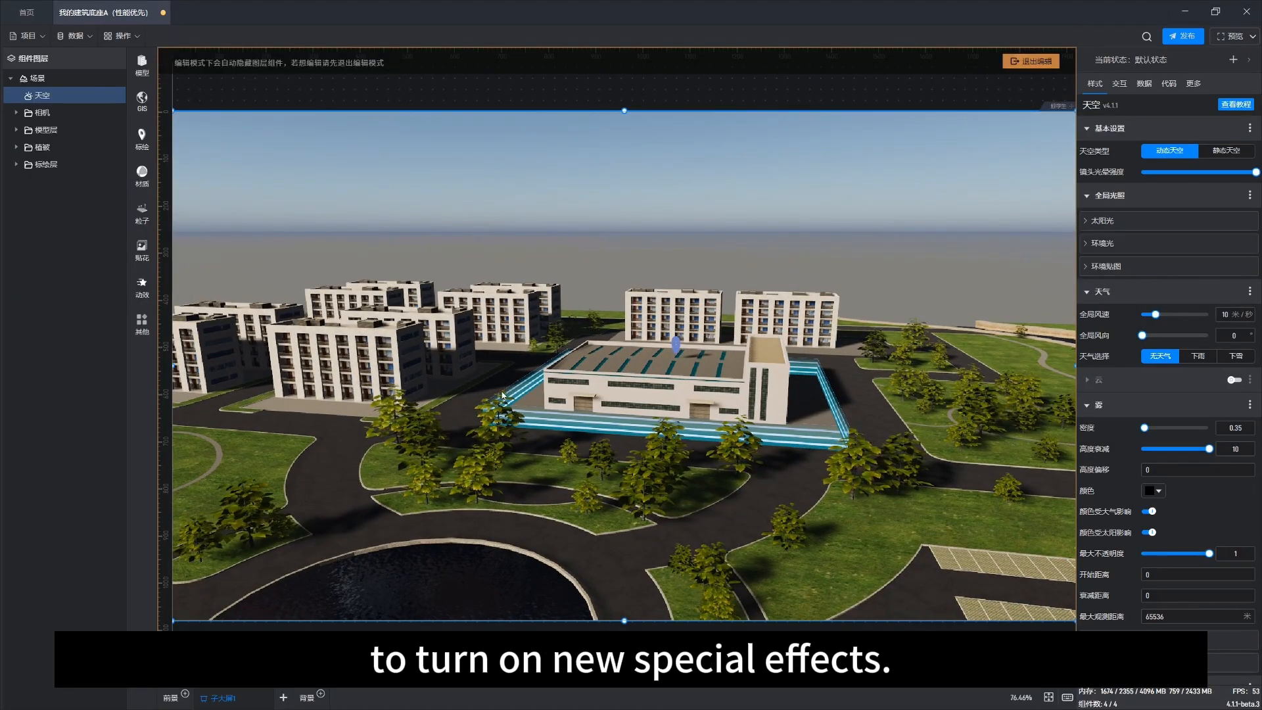
scroll(566, 471, "down", 1)
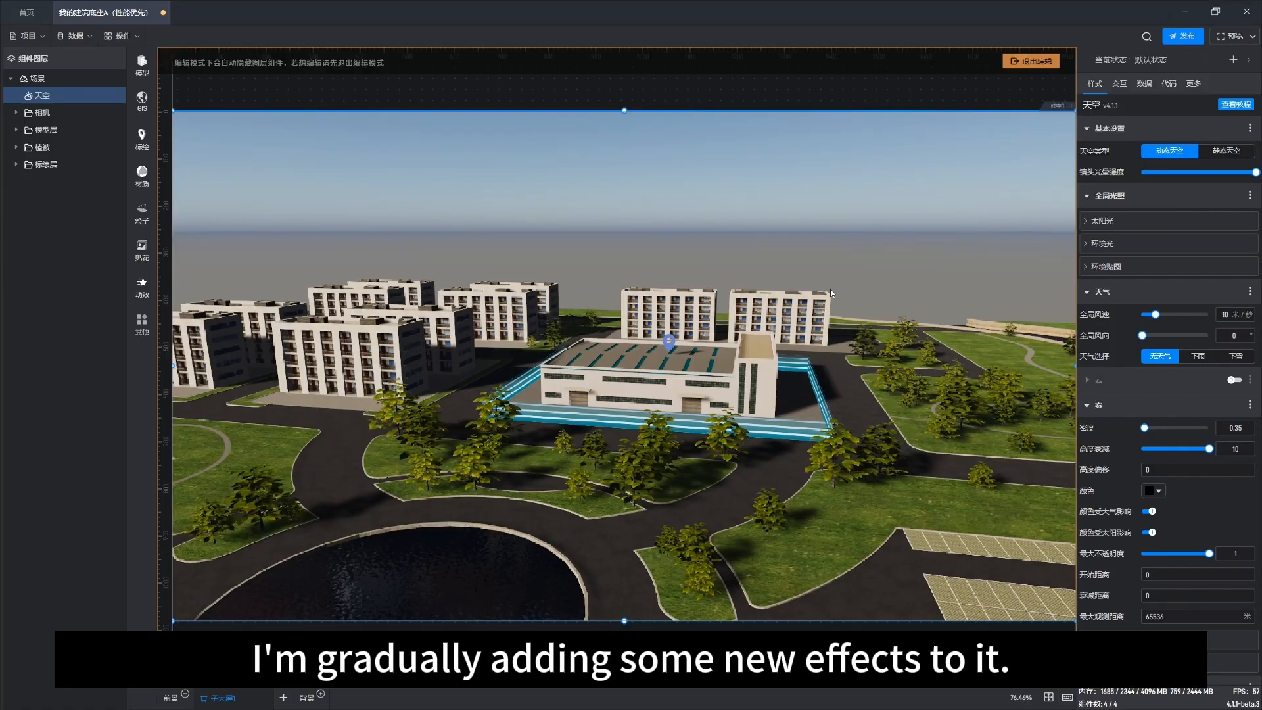
left_click_drag(590, 506, 588, 488)
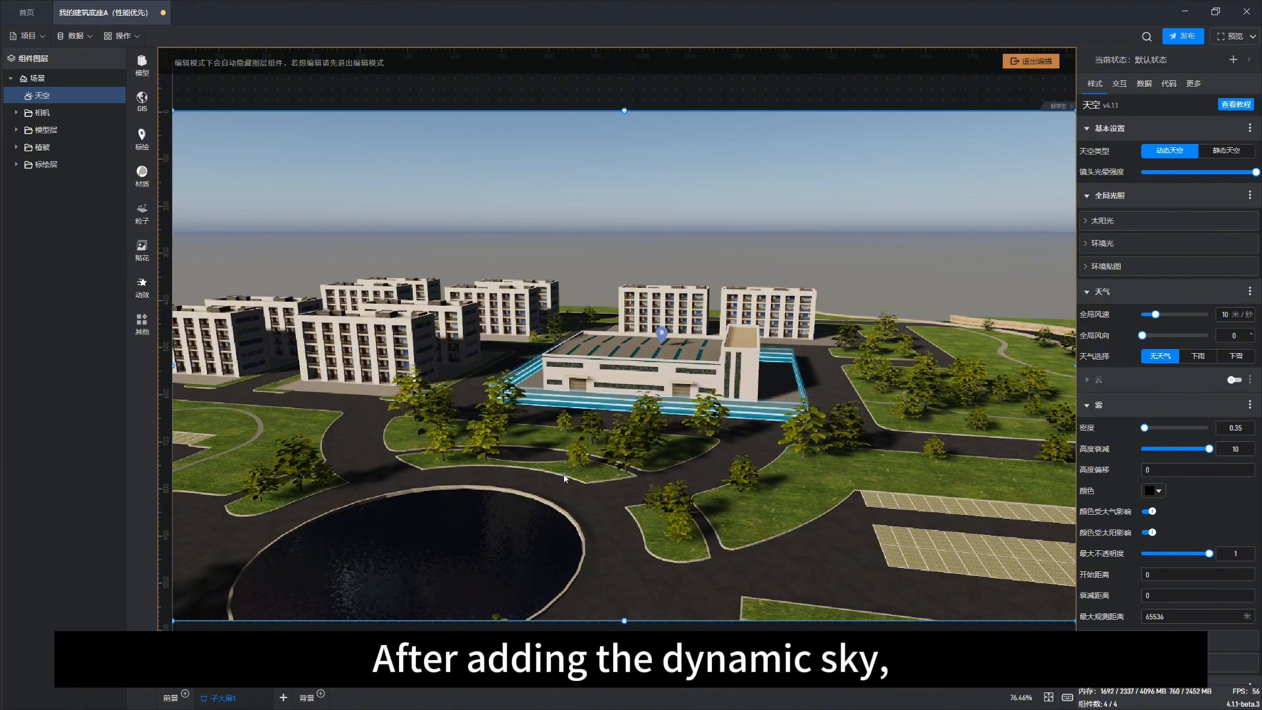
left_click_drag(595, 480, 566, 448)
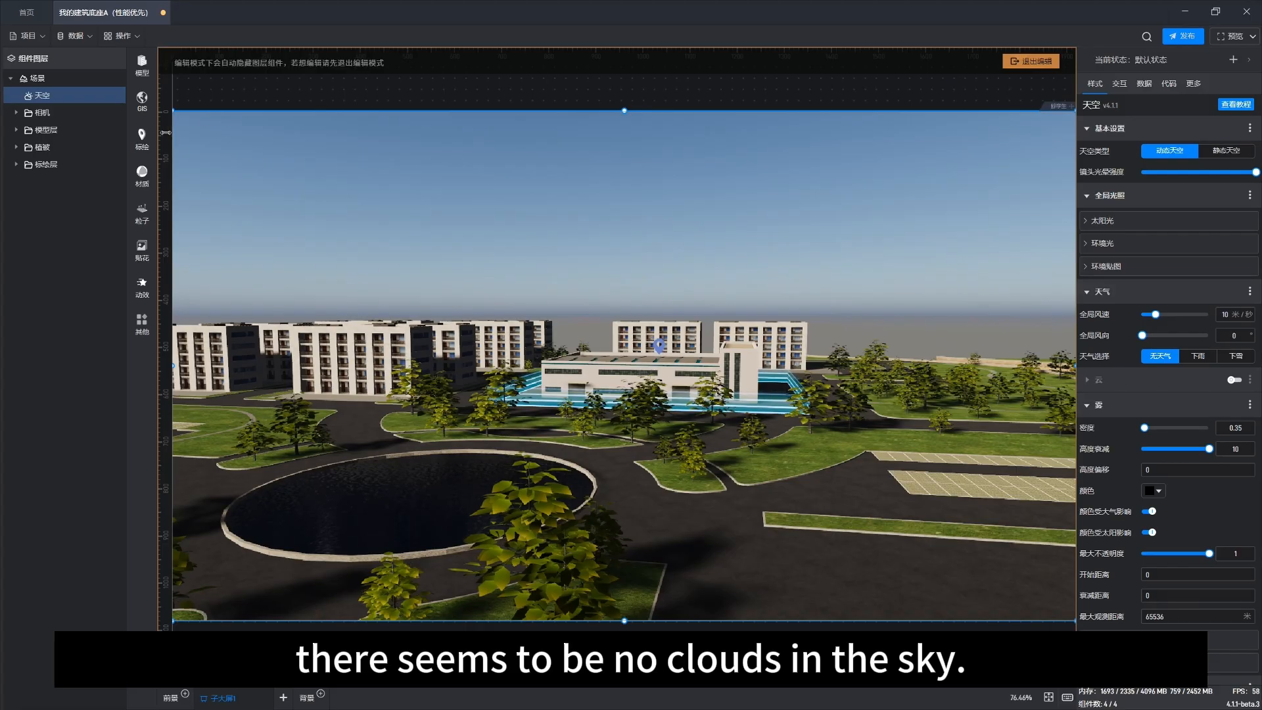
Step: Select the scene layer and set its time of day to 10.79
left_click(48, 80)
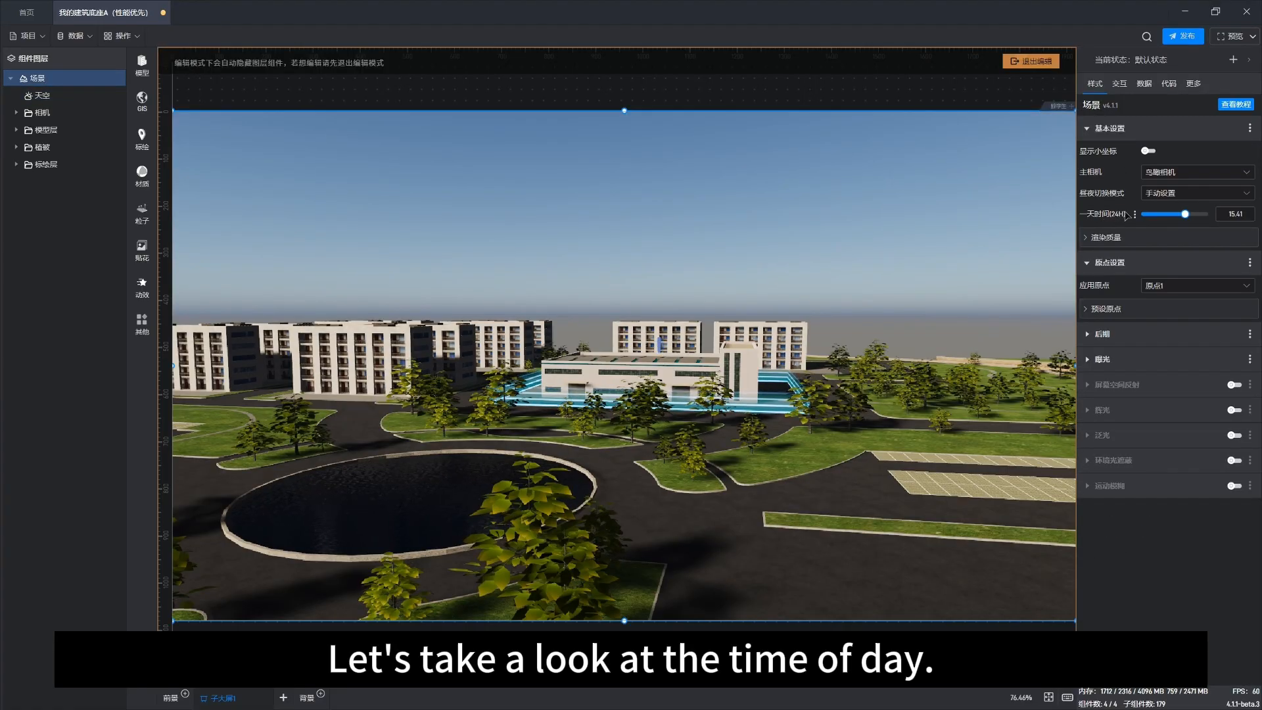
mouse_move(1185, 213)
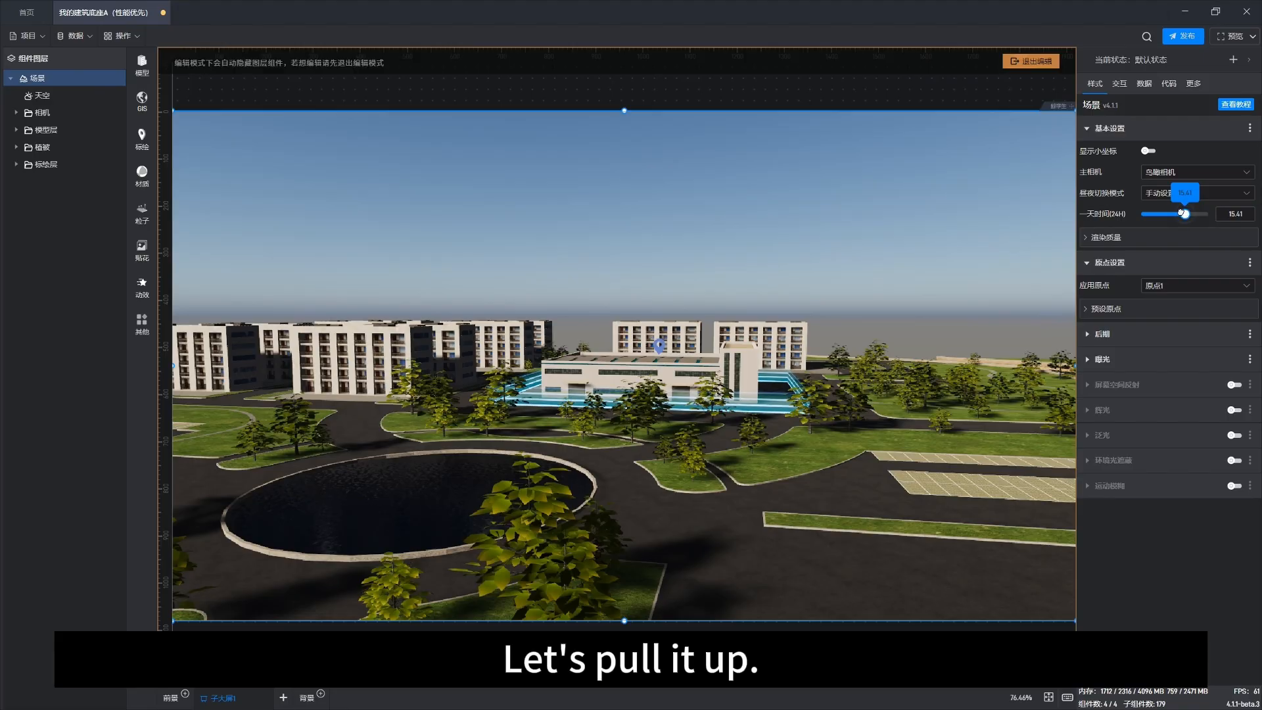
mouse_move(1185, 214)
left_mouse_down()
mouse_move(1148, 209)
mouse_move(1195, 210)
mouse_move(1171, 209)
left_mouse_up()
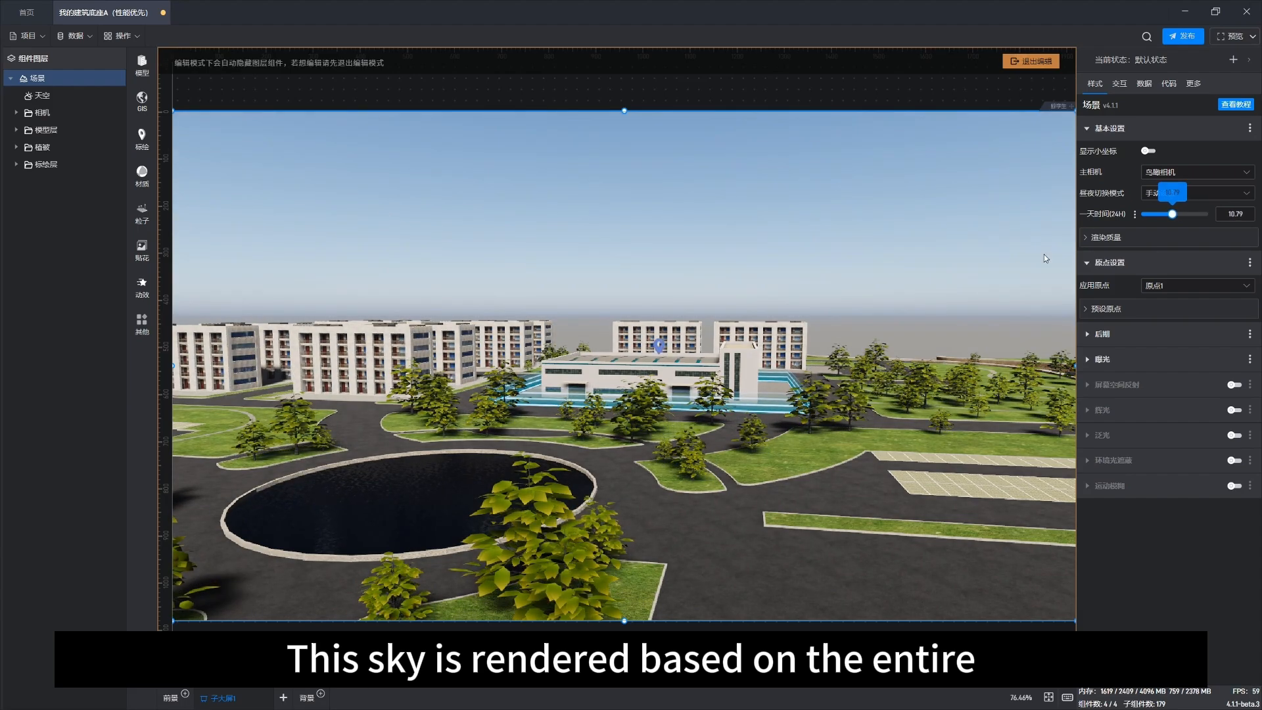
left_click_drag(700, 407, 880, 397)
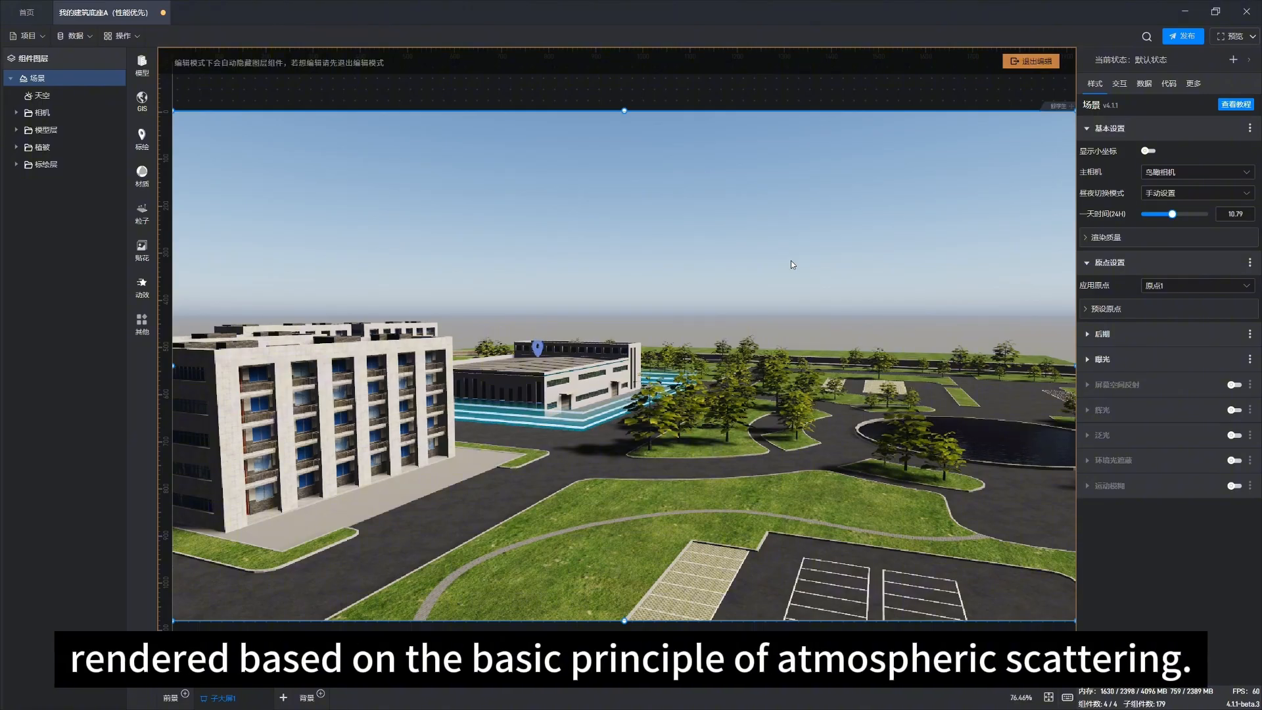
left_click_drag(699, 461, 618, 456)
scroll(617, 428, "down", 4)
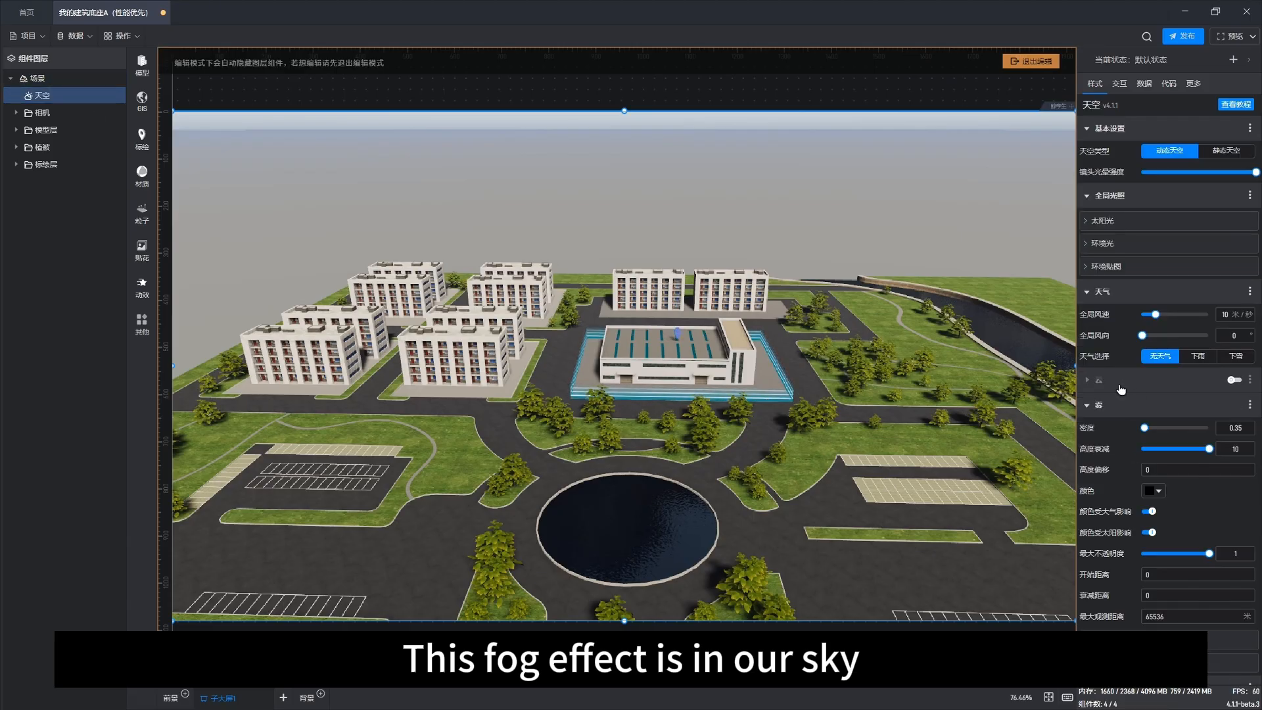
Step: Set the sky's fog density to 5.5
left_click(1096, 406)
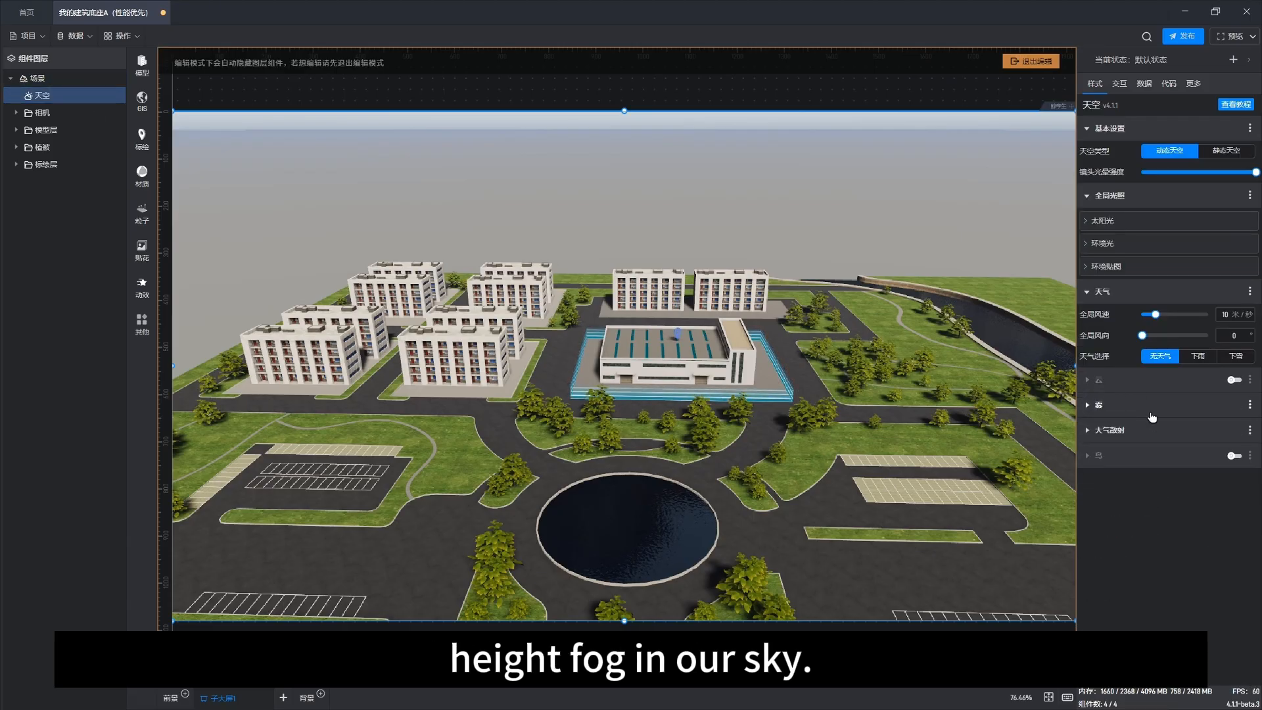
left_click(1110, 407)
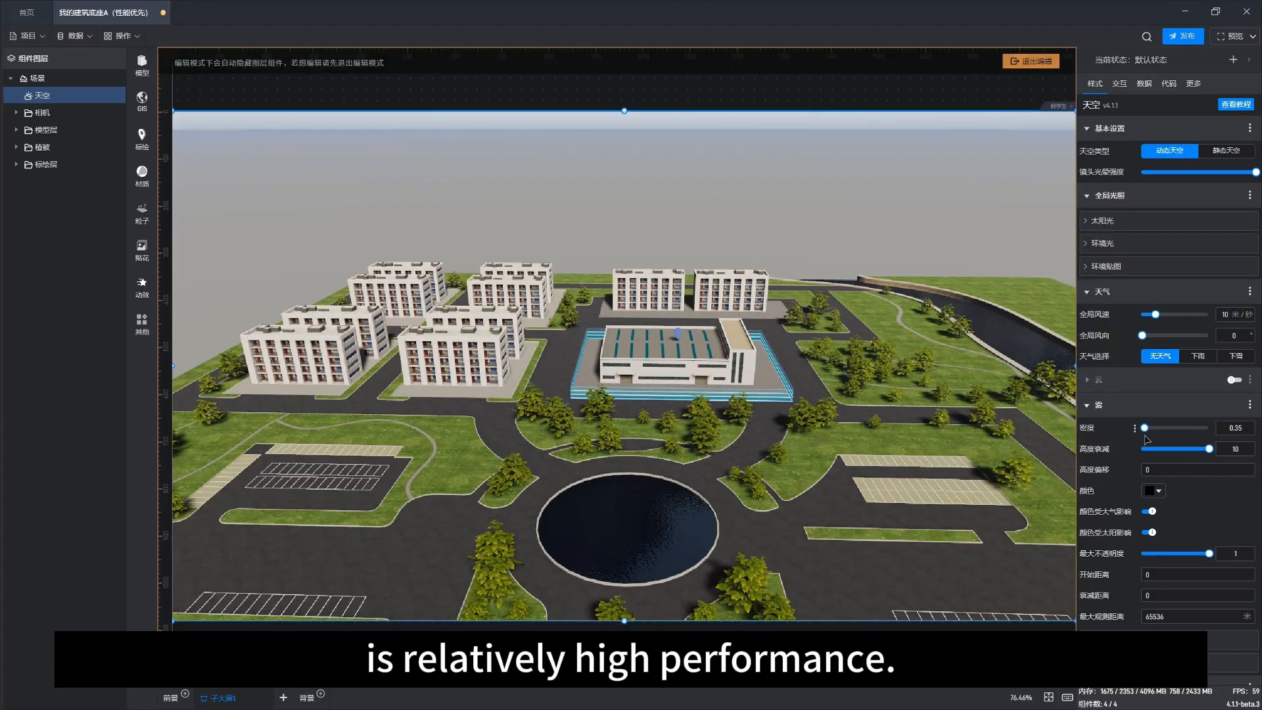
right_click_drag(761, 475, 803, 484)
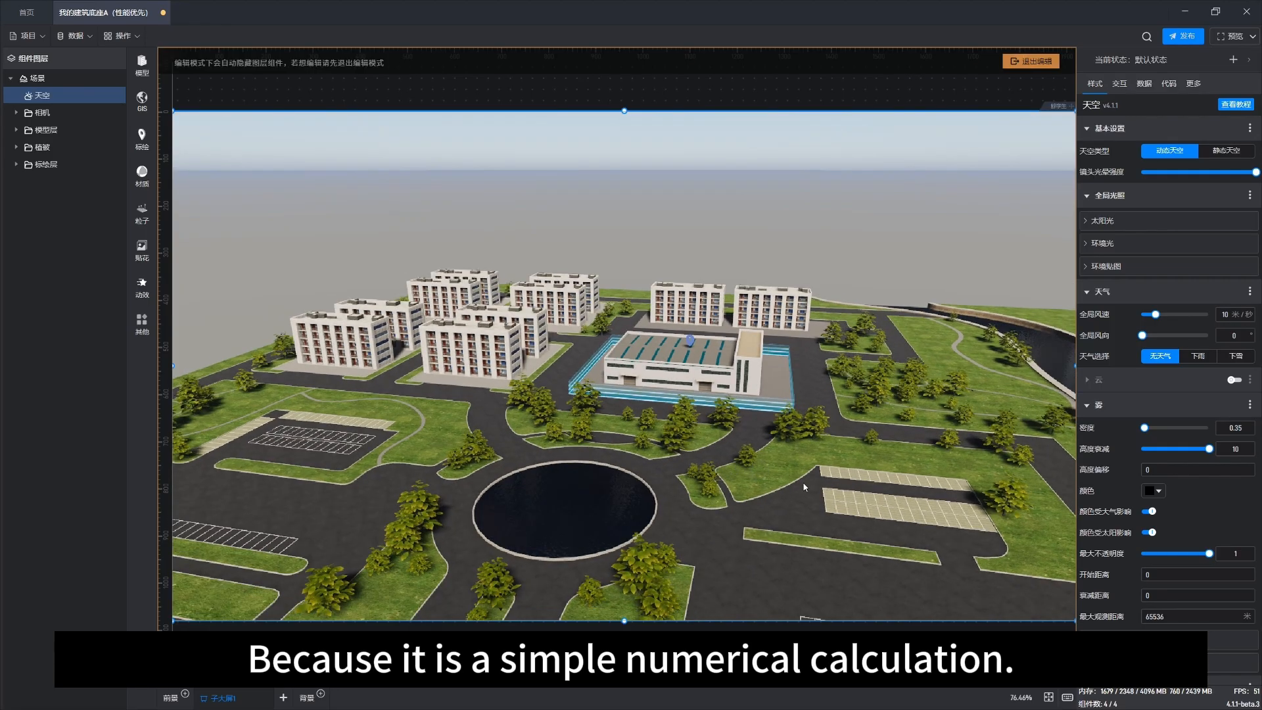
left_click_drag(802, 485, 739, 425)
right_click_drag(738, 422, 741, 448)
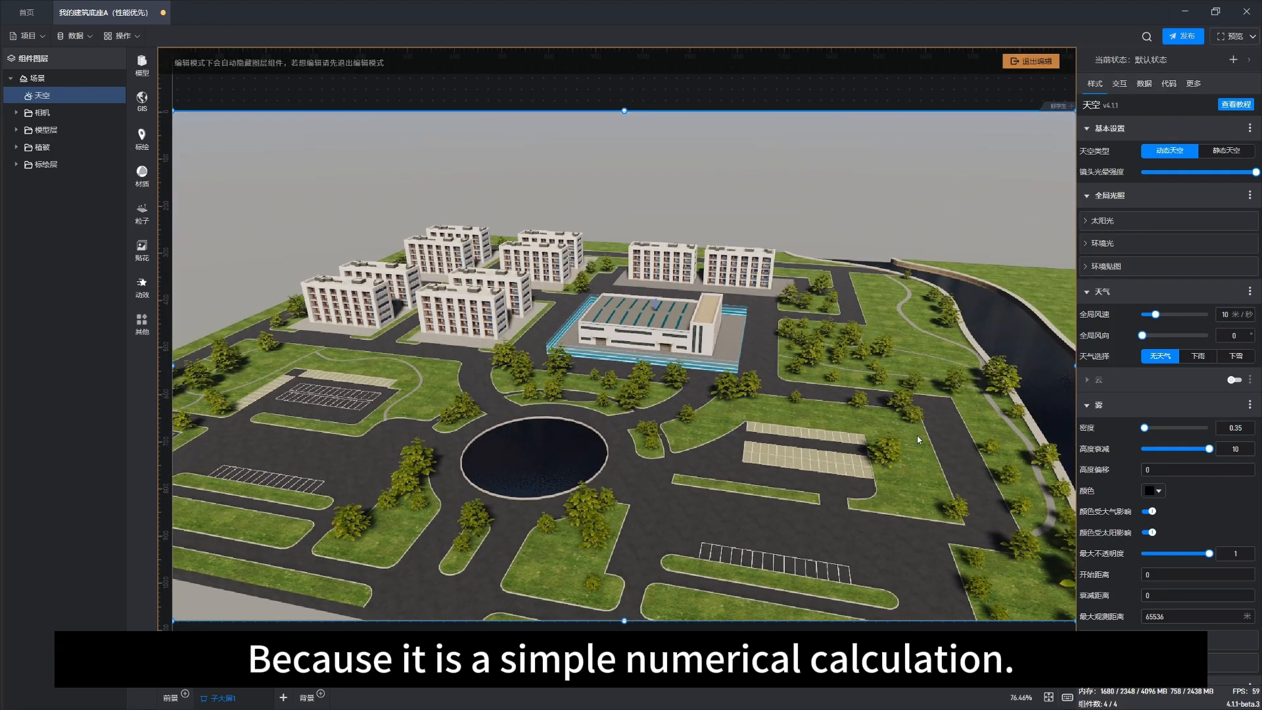
mouse_move(1145, 427)
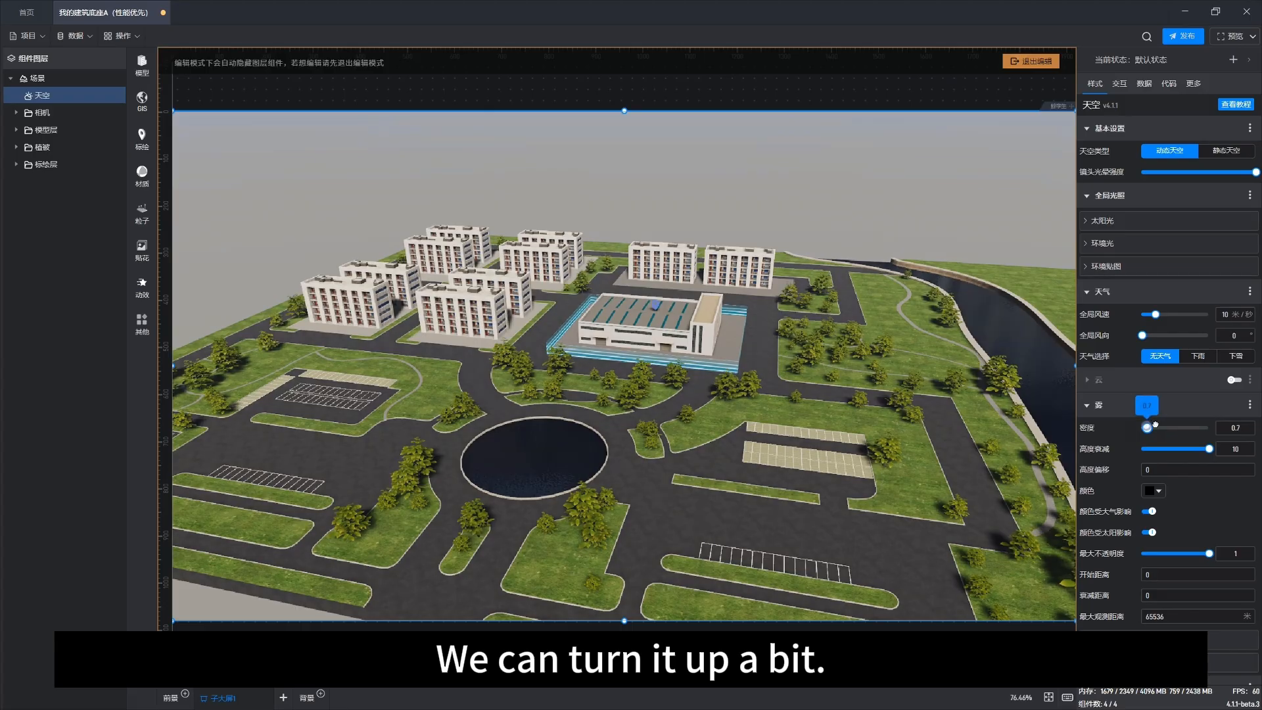
left_click_drag(1155, 424, 1179, 427)
left_click_drag(818, 450, 736, 424)
scroll(736, 425, "down", 2)
right_click_drag(760, 439, 869, 370)
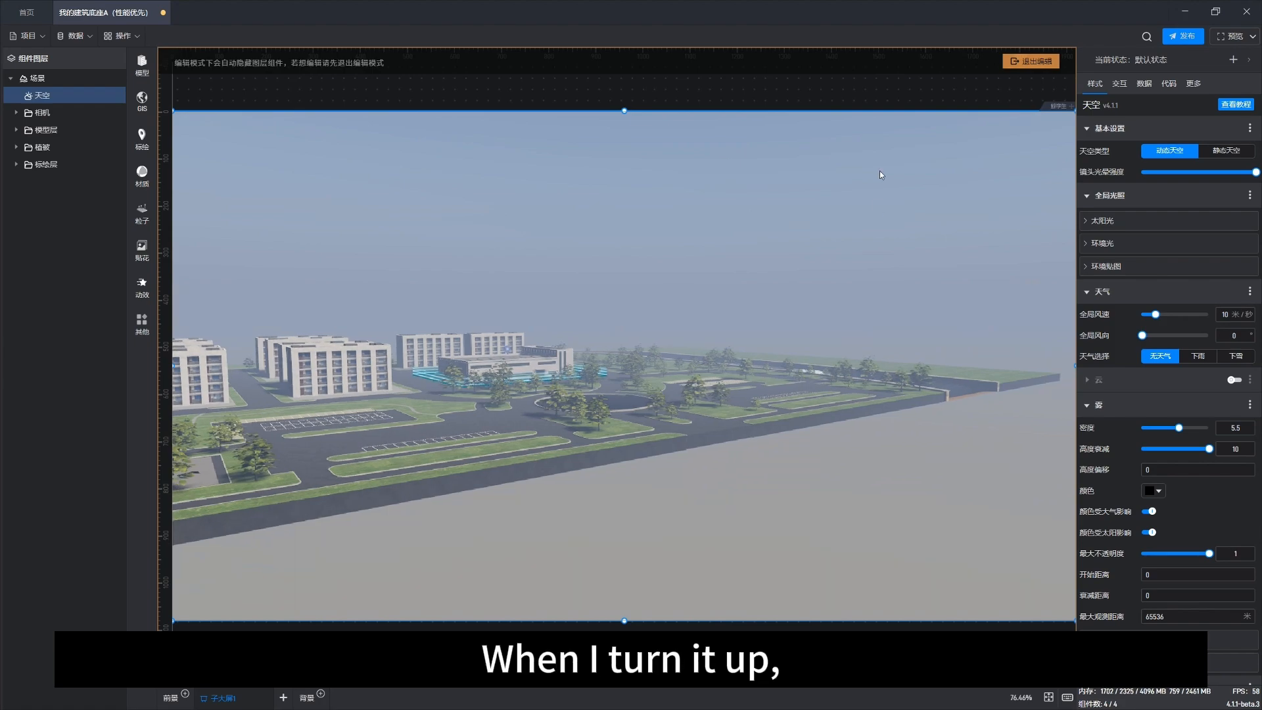
right_click_drag(670, 406, 699, 444)
right_click_drag(772, 379, 740, 409)
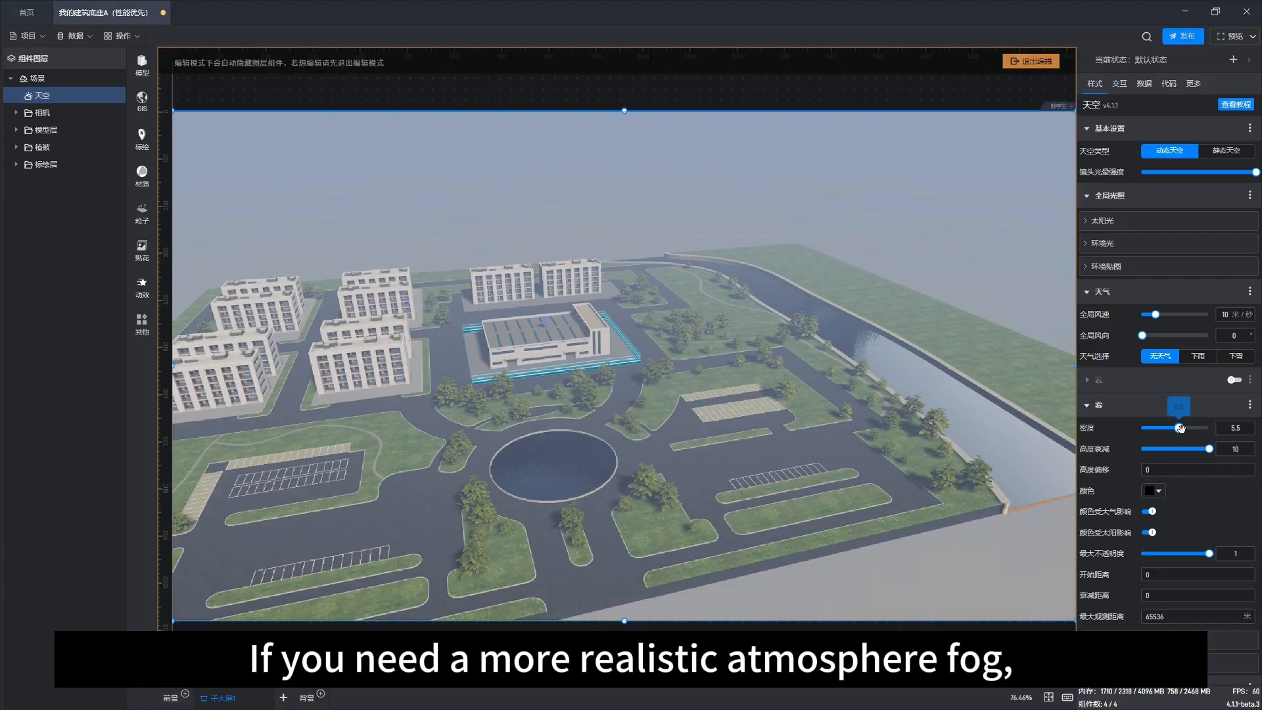
Step: Lower the fog density to 1.45
left_click_drag(1176, 428, 1152, 429)
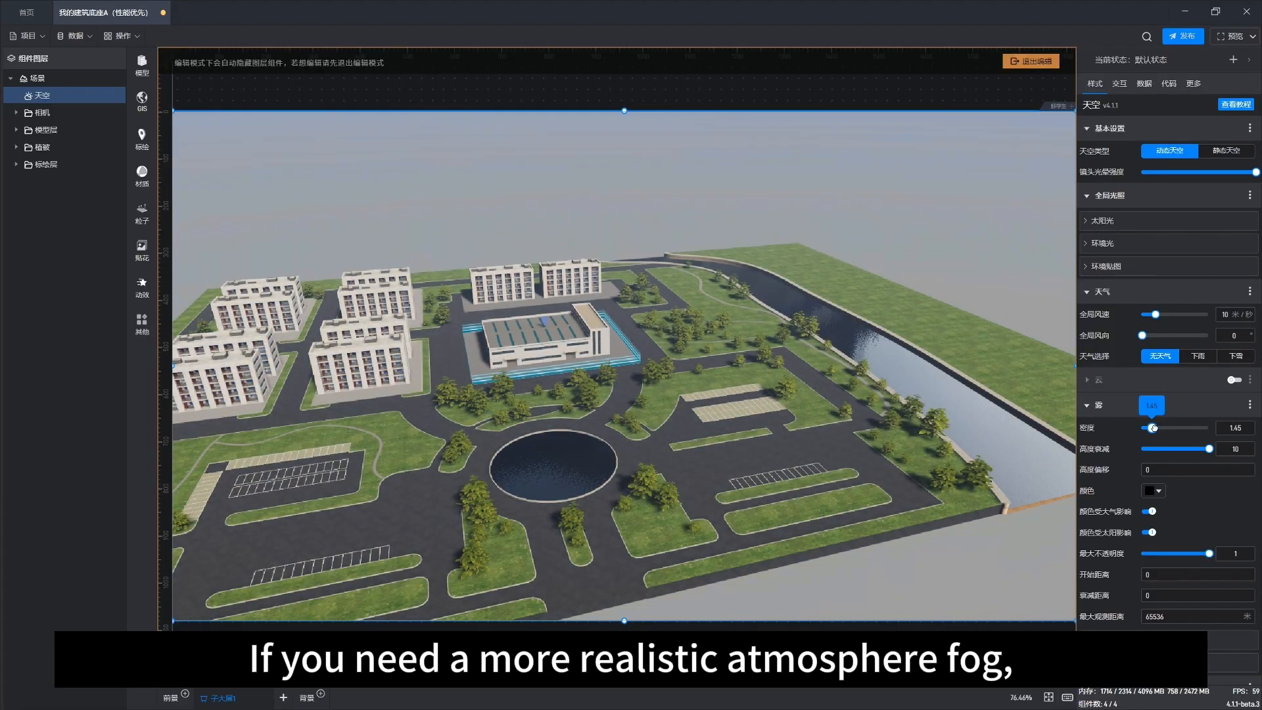
left_click_drag(628, 459, 881, 451)
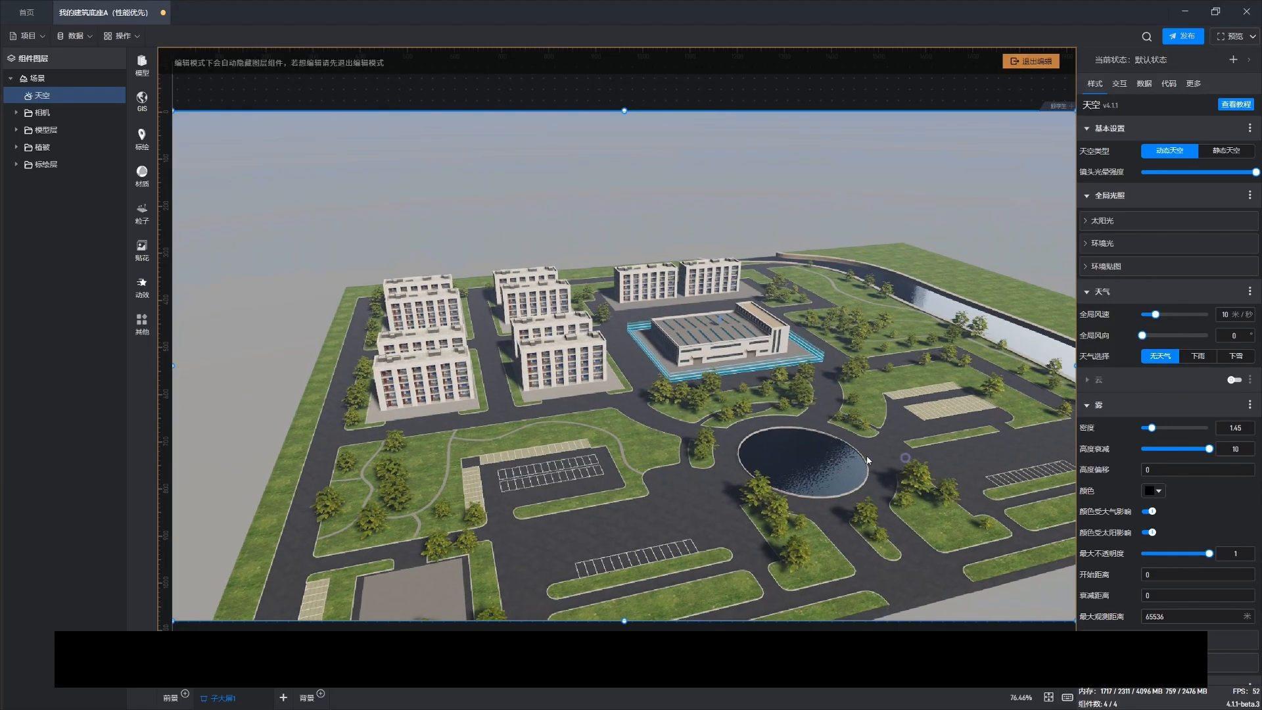
right_click_drag(865, 459, 802, 425)
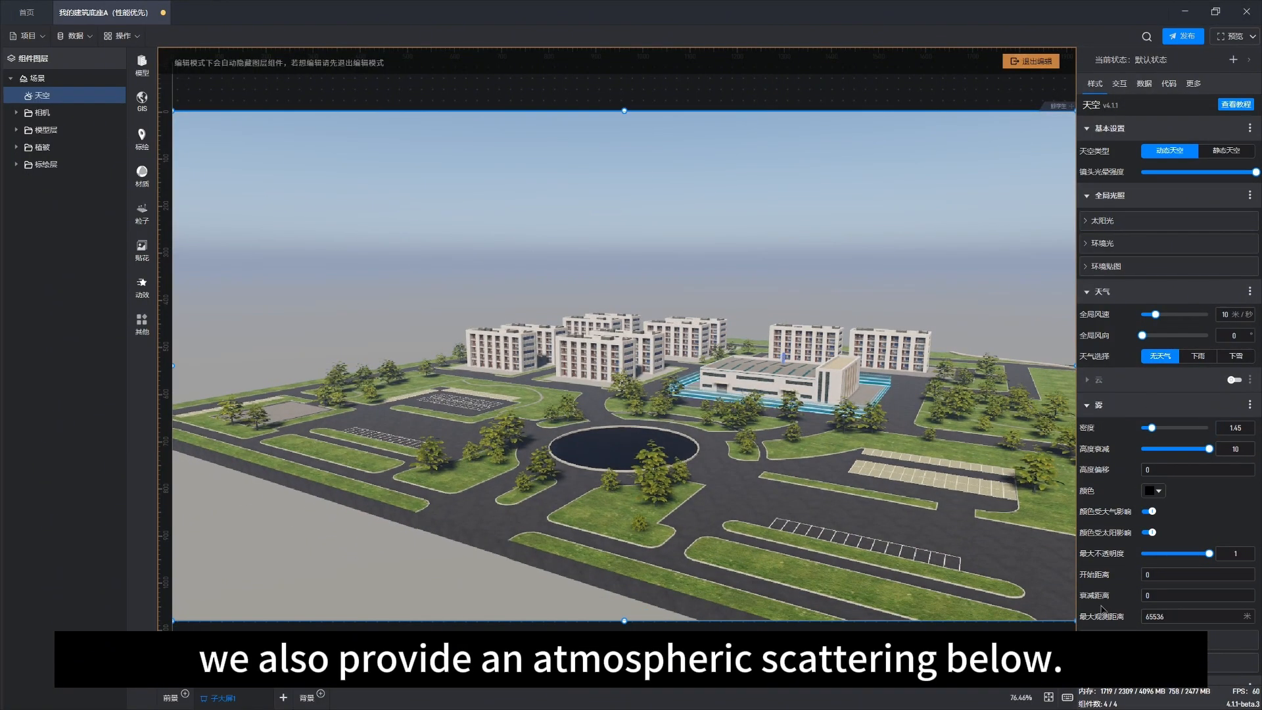
Step: Expand the atmospheric scattering settings and turn on air perspective
scroll(1104, 609, "down", 2)
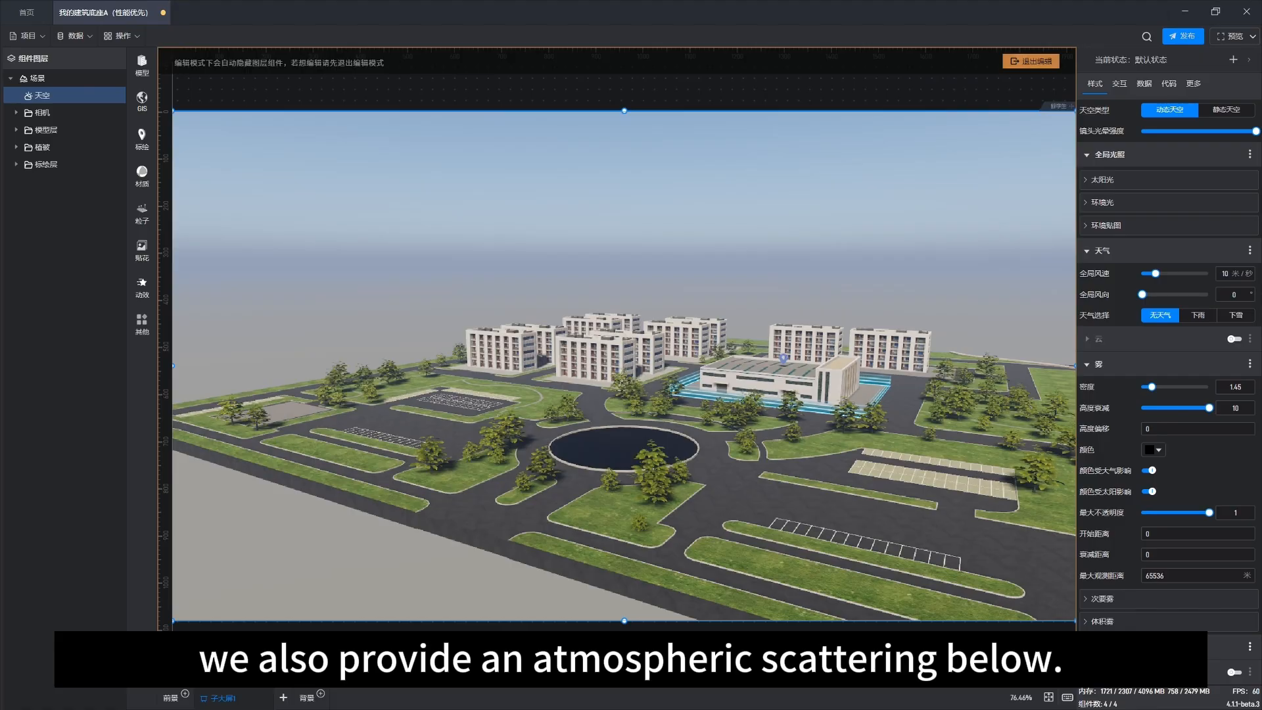
left_click(1088, 647)
scroll(1135, 610, "down", 6)
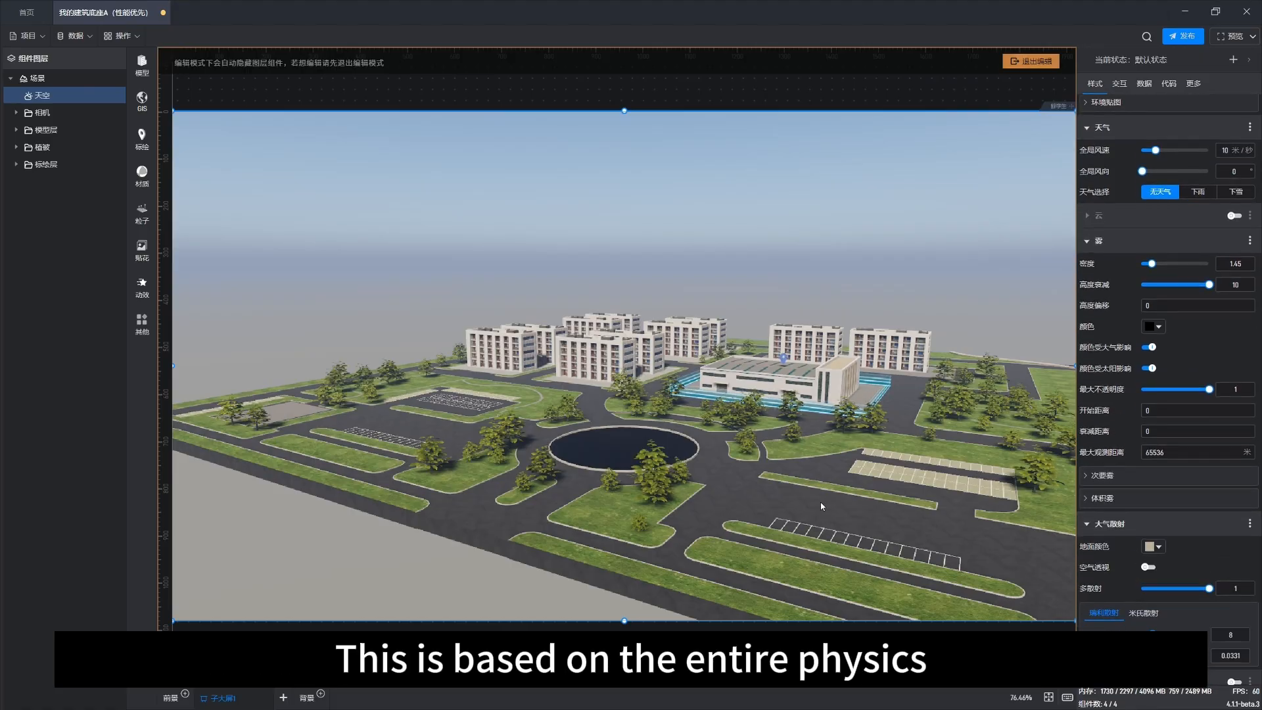
left_click_drag(786, 488, 673, 460)
right_click_drag(672, 454, 700, 481)
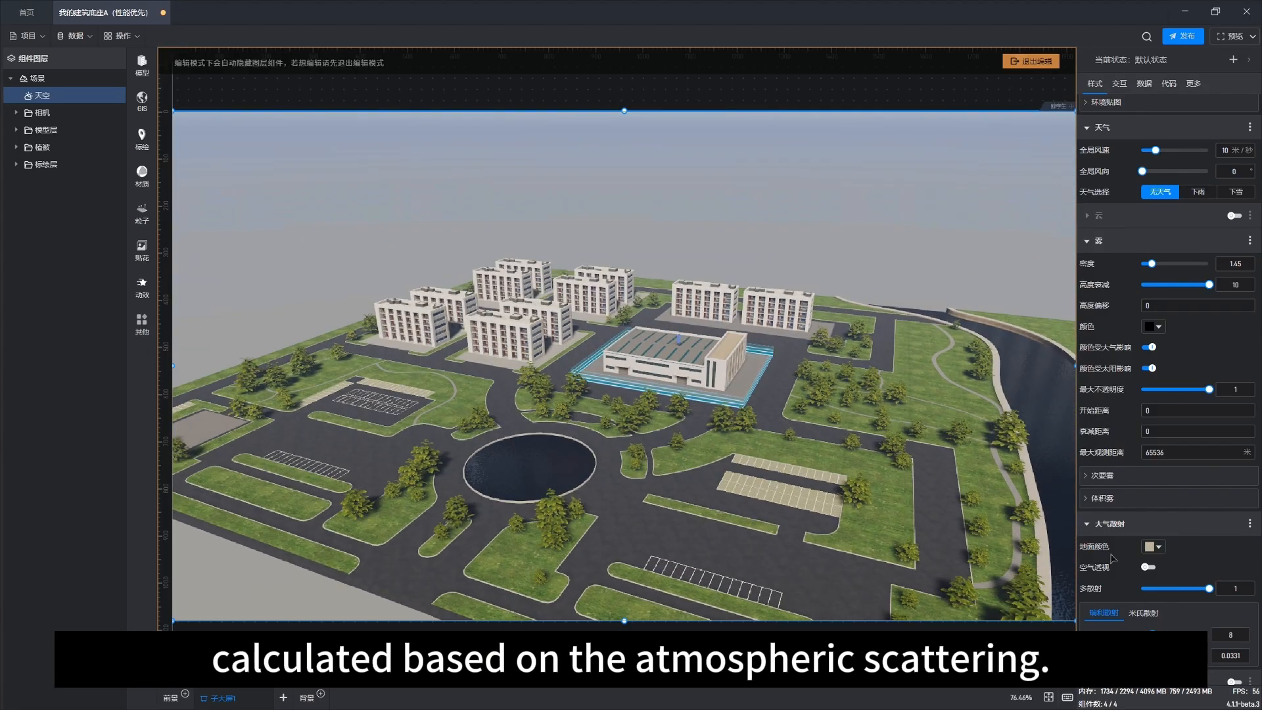
left_click_drag(749, 488, 764, 492)
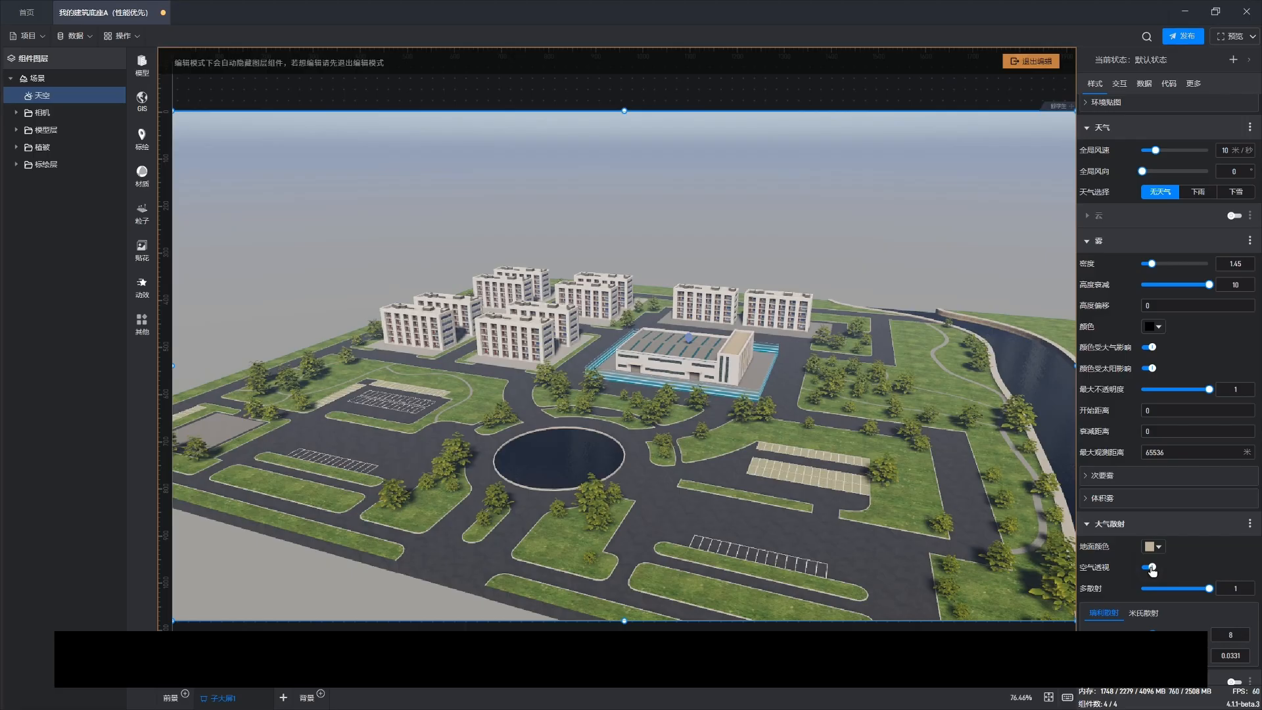
Step: Examine the scene from far and near with atmospheric scattering enabled
left_click_drag(795, 433, 697, 431)
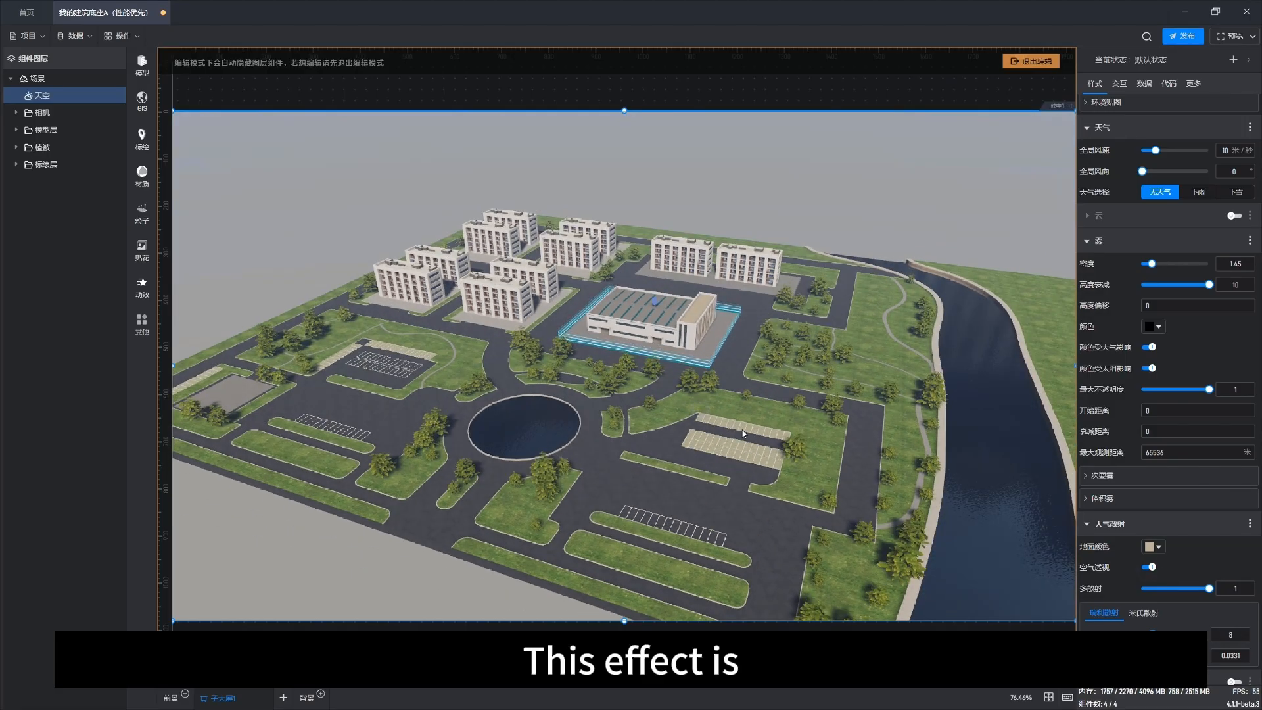
scroll(742, 430, "down", 8)
scroll(743, 433, "down", 10)
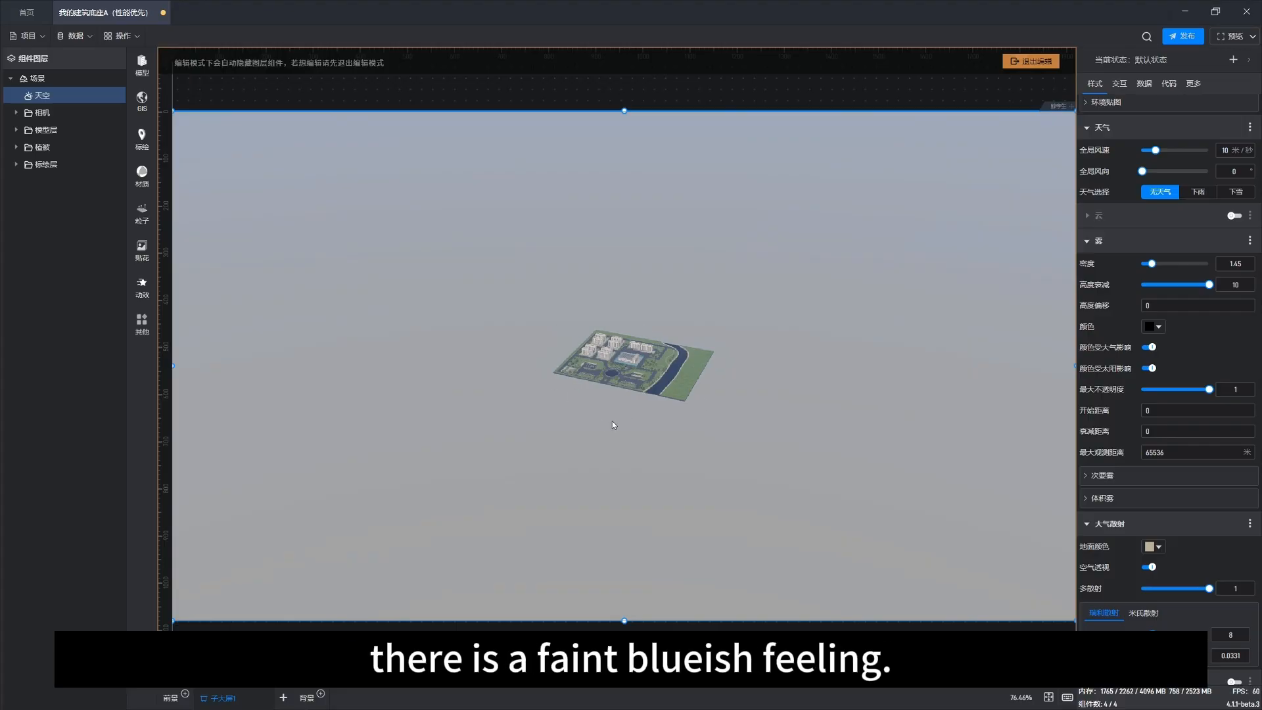
left_click_drag(598, 418, 624, 400)
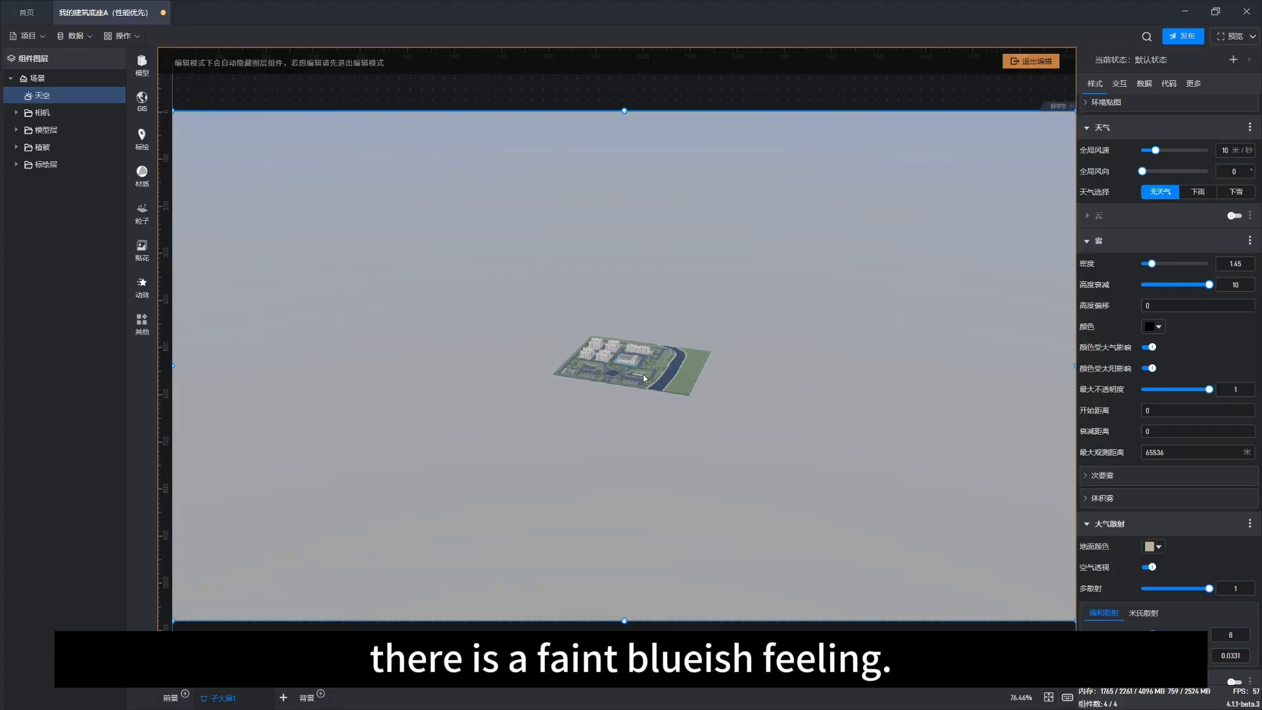
scroll(648, 376, "up", 10)
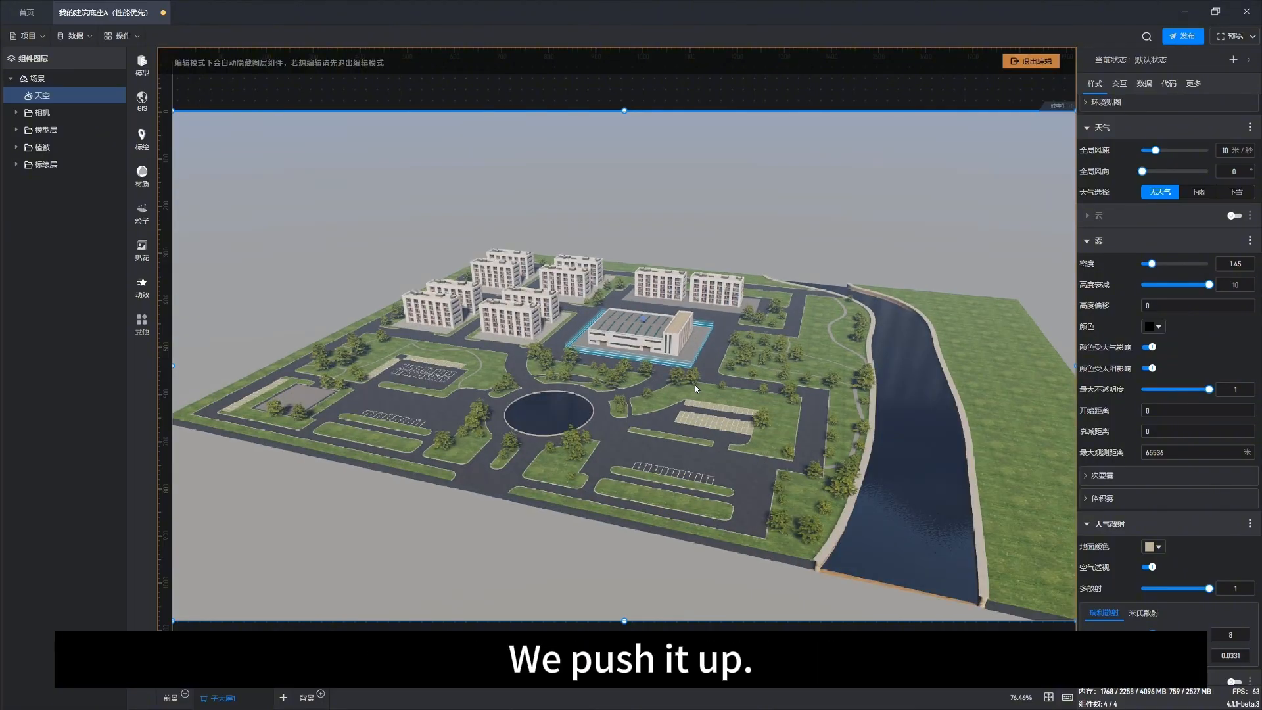
scroll(695, 384, "up", 6)
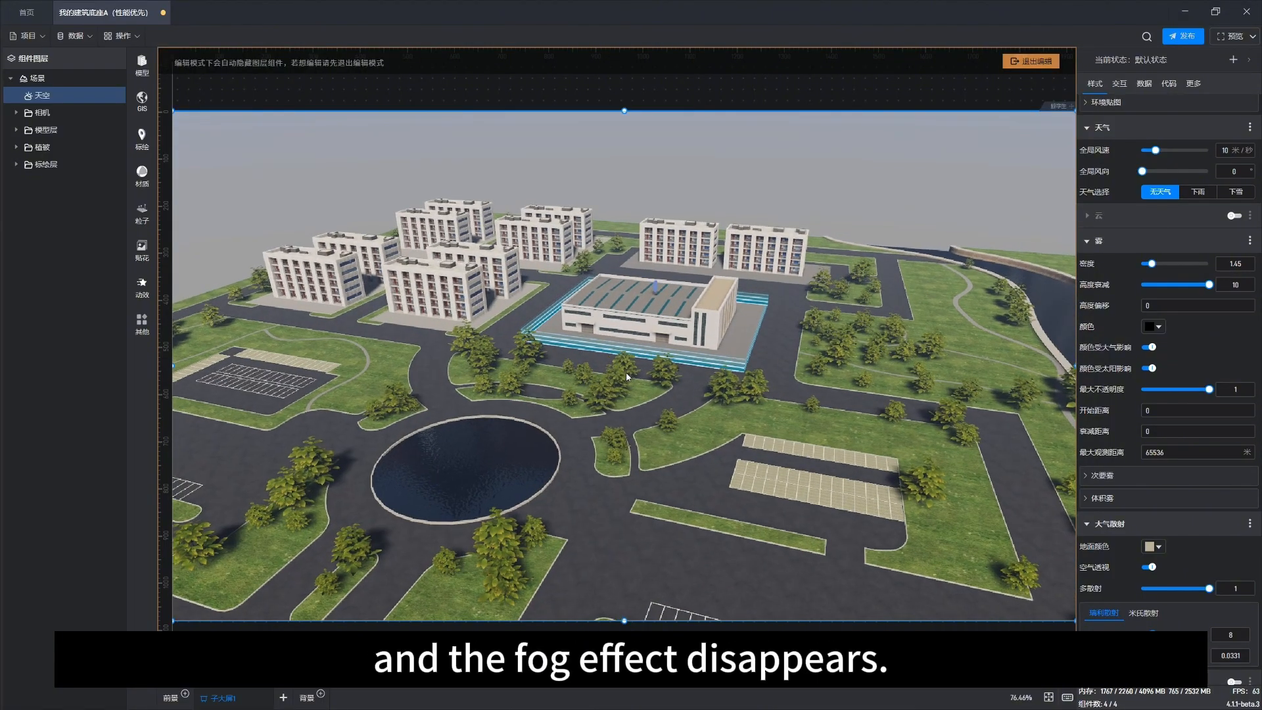
left_click_drag(628, 377, 716, 367)
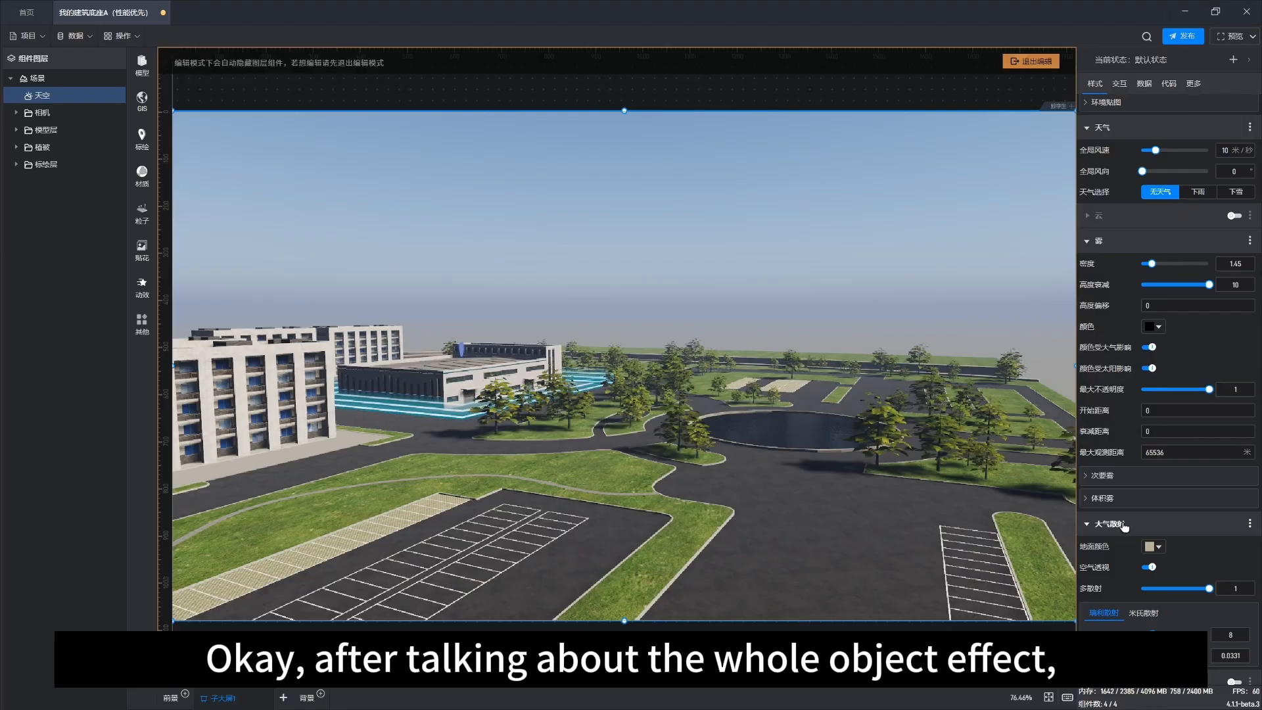
Step: Expand the secondary fog and volumetric fog sections to review them, then collapse the fog settings
scroll(1123, 525, "up", 3)
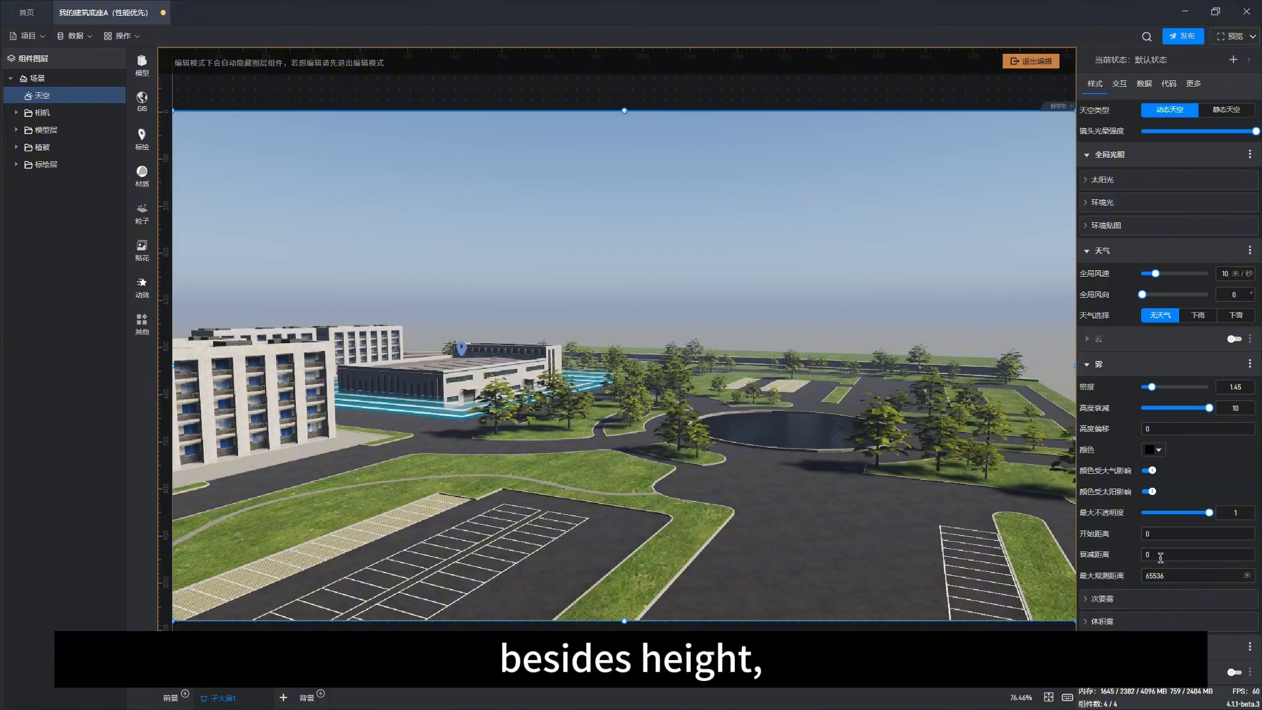
left_click(1111, 598)
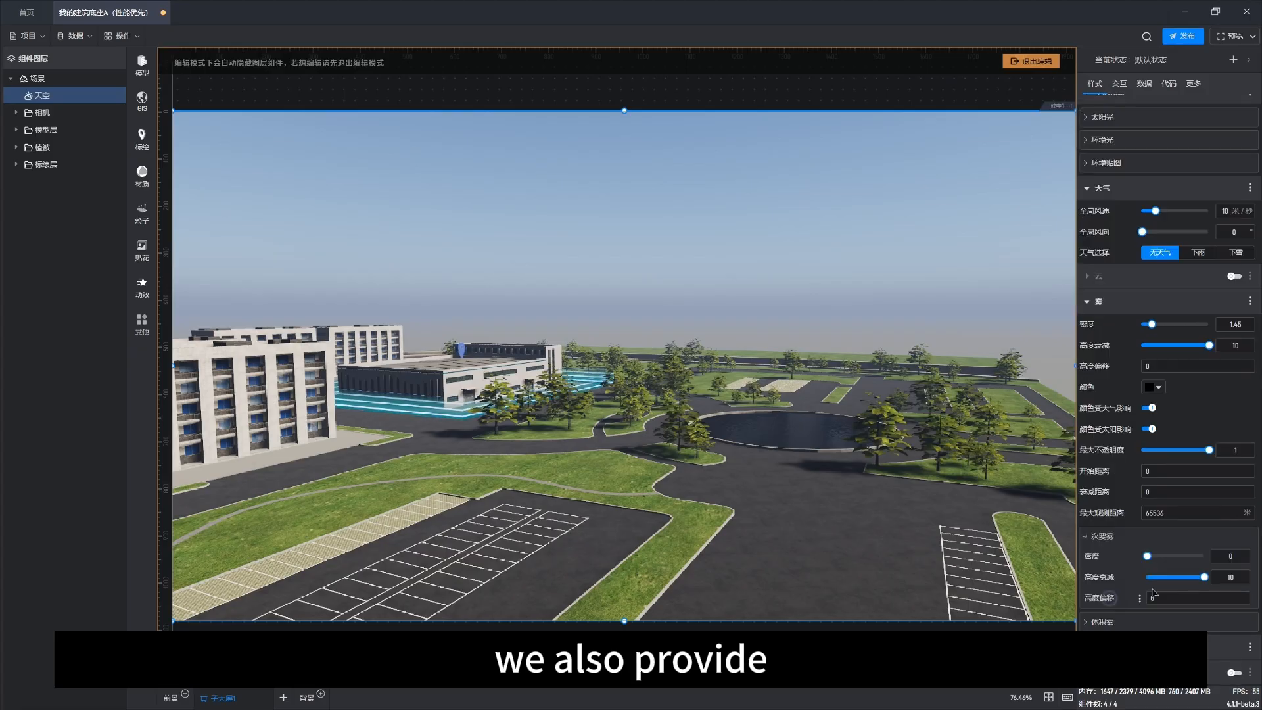
left_click(1107, 622)
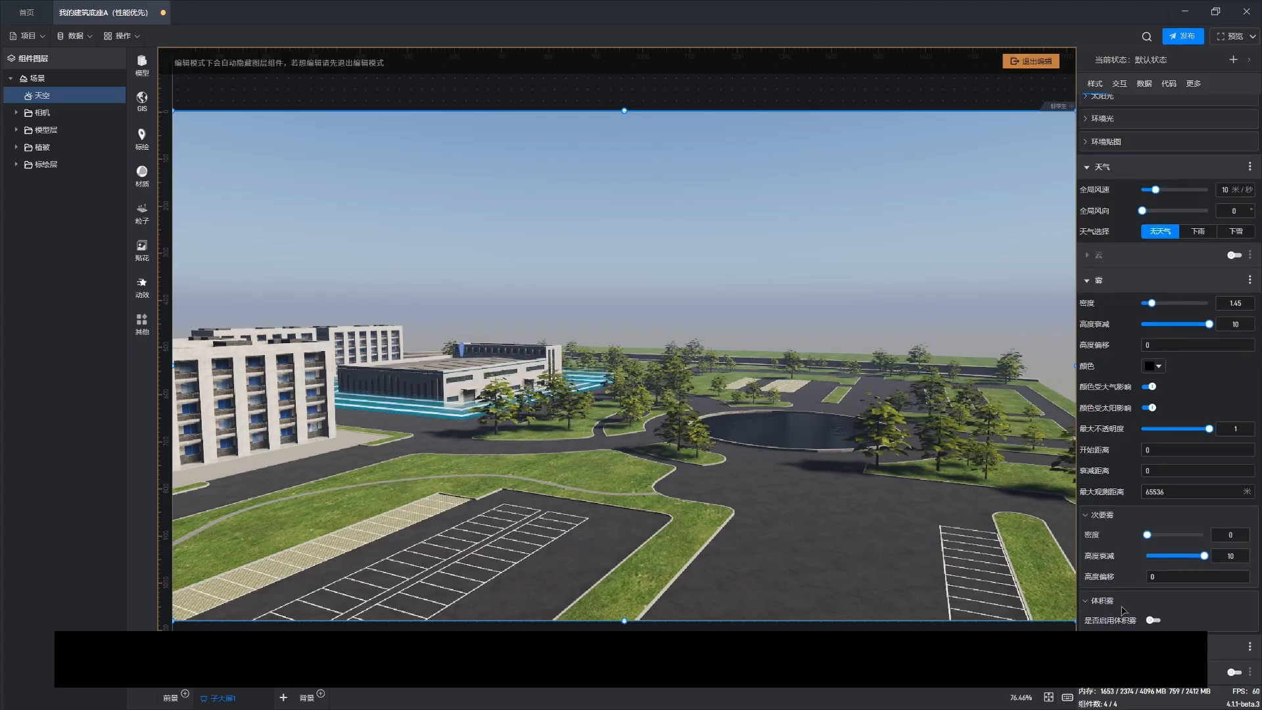
left_click(1112, 516)
left_click(1106, 343)
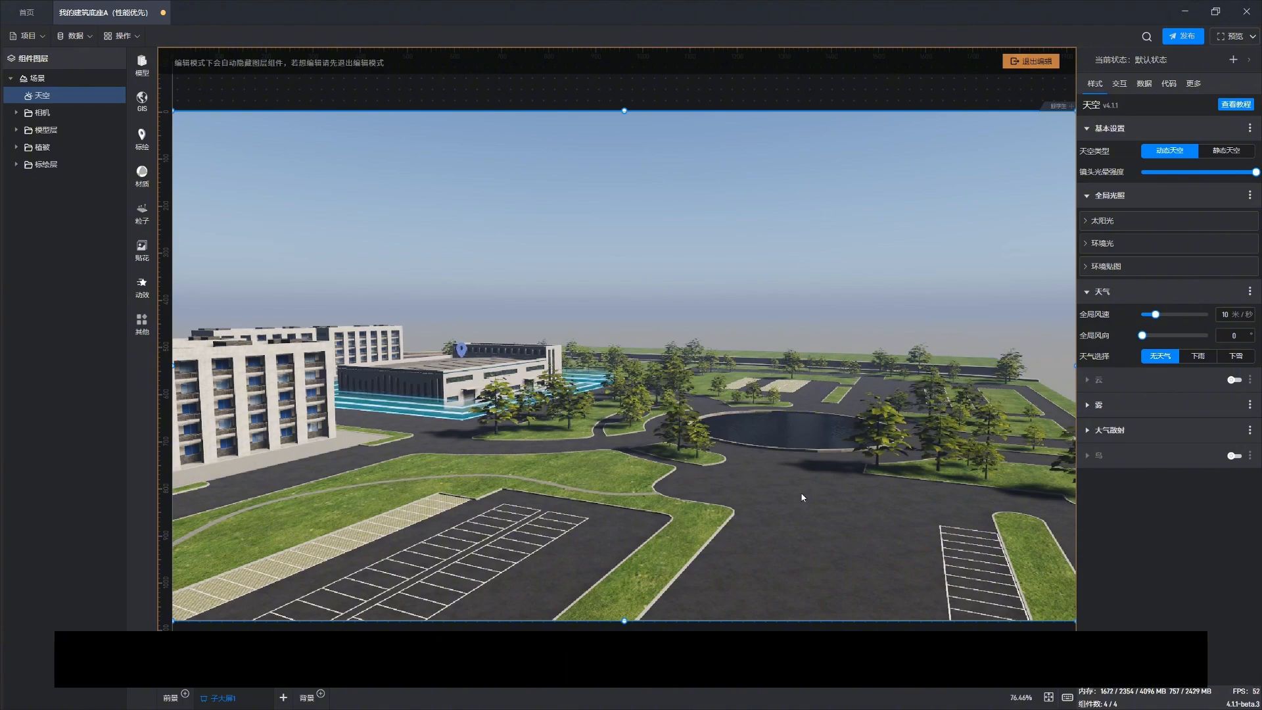
Step: Turn on the sky's clouds
left_click_drag(801, 495, 779, 494)
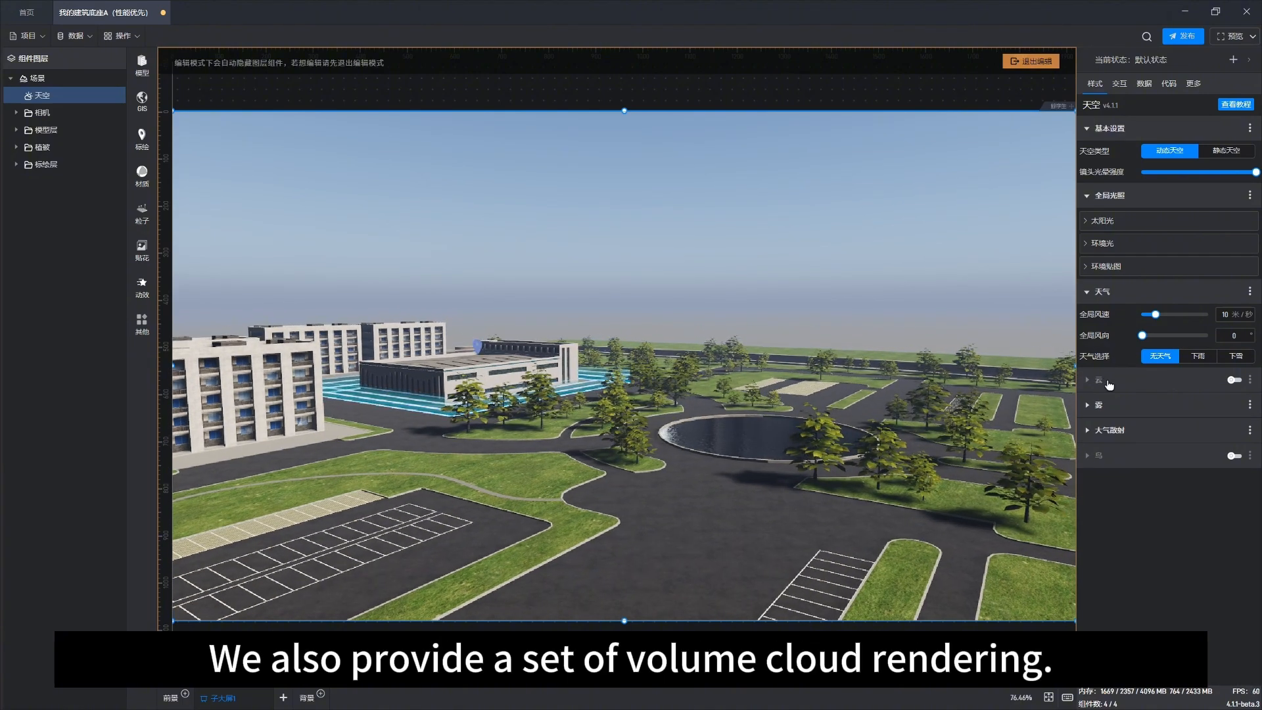
left_click(1234, 379)
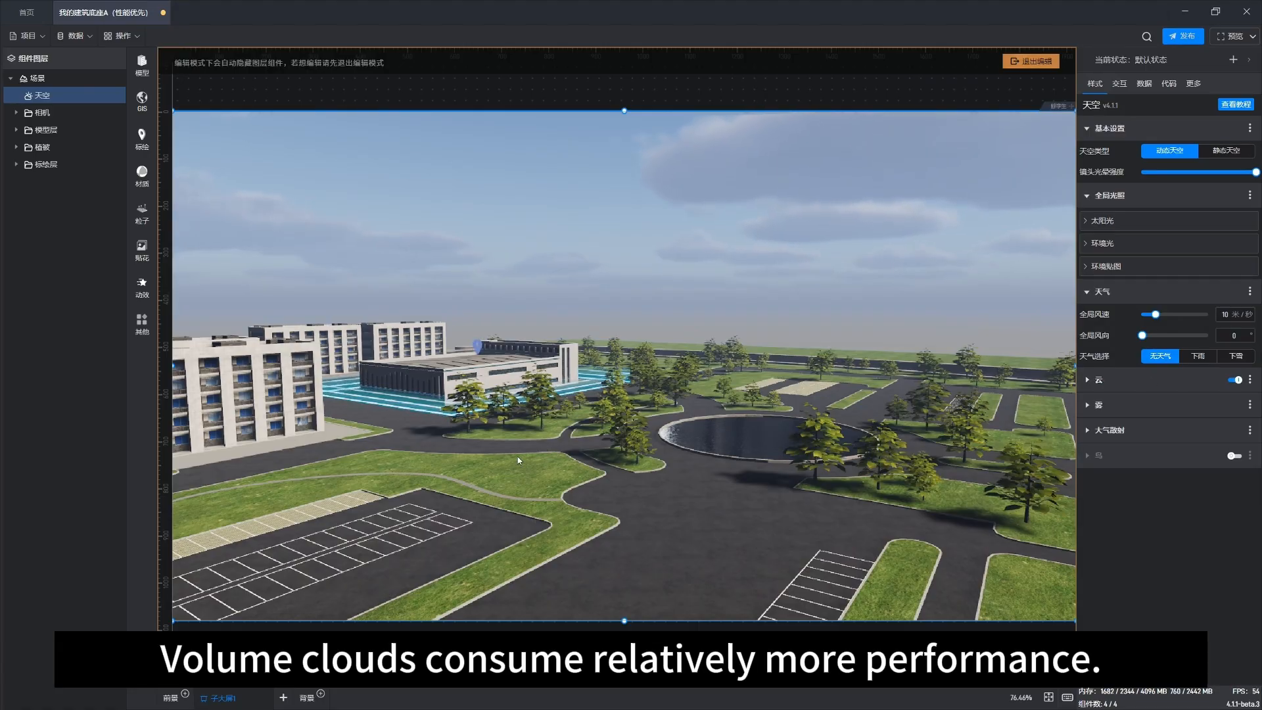
right_click_drag(518, 460, 586, 459)
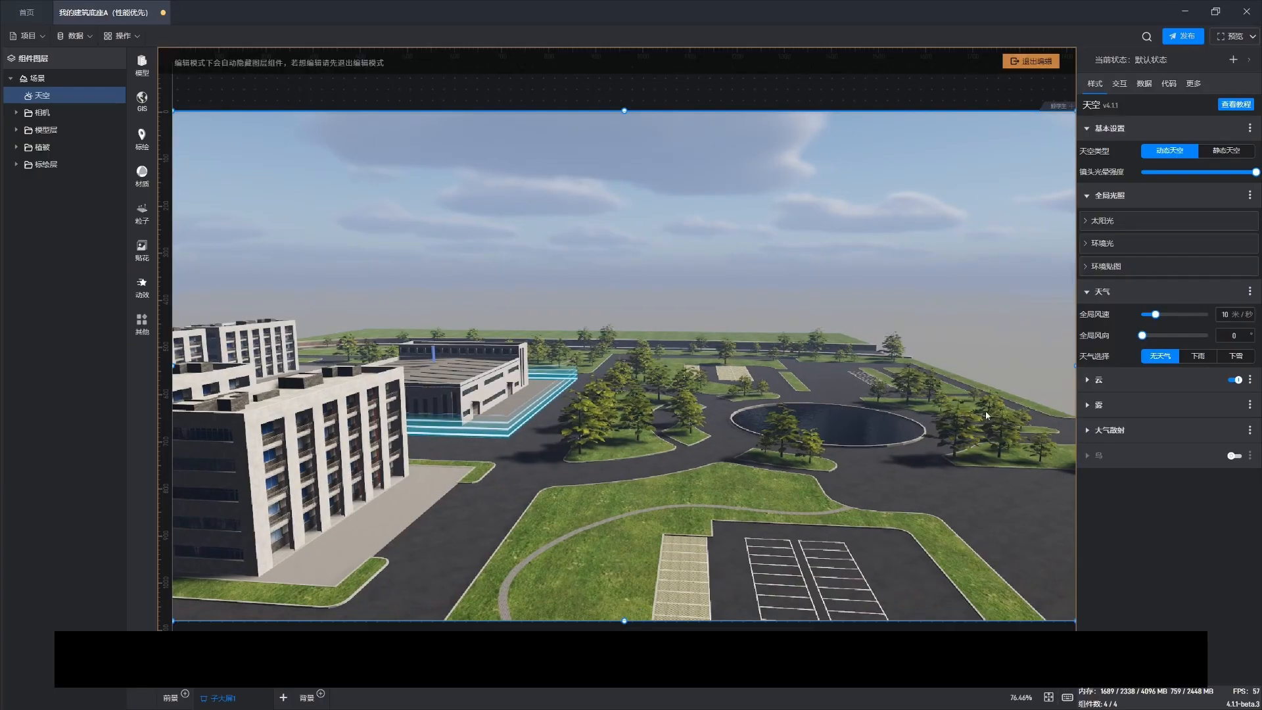
Step: Expand the cloud settings and examine the clouds while zooming far out above the site and back in
left_click(1120, 388)
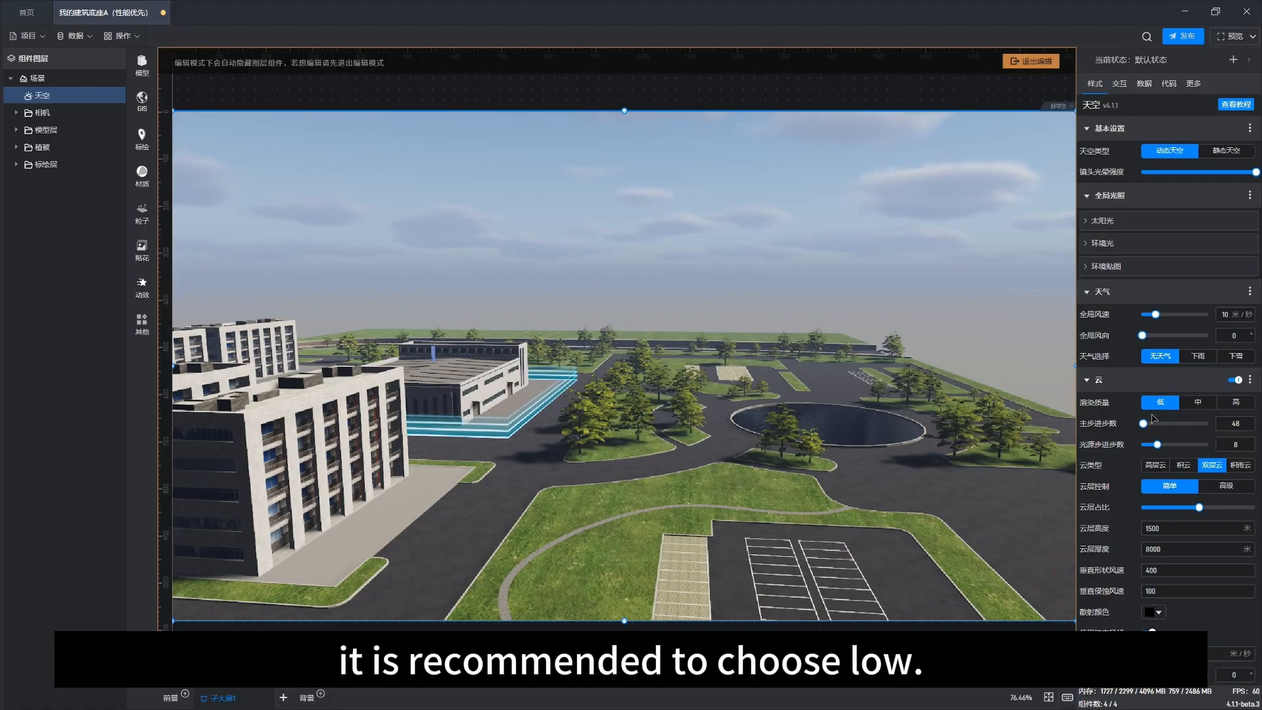
left_click_drag(521, 486, 657, 515)
scroll(657, 515, "down", 10)
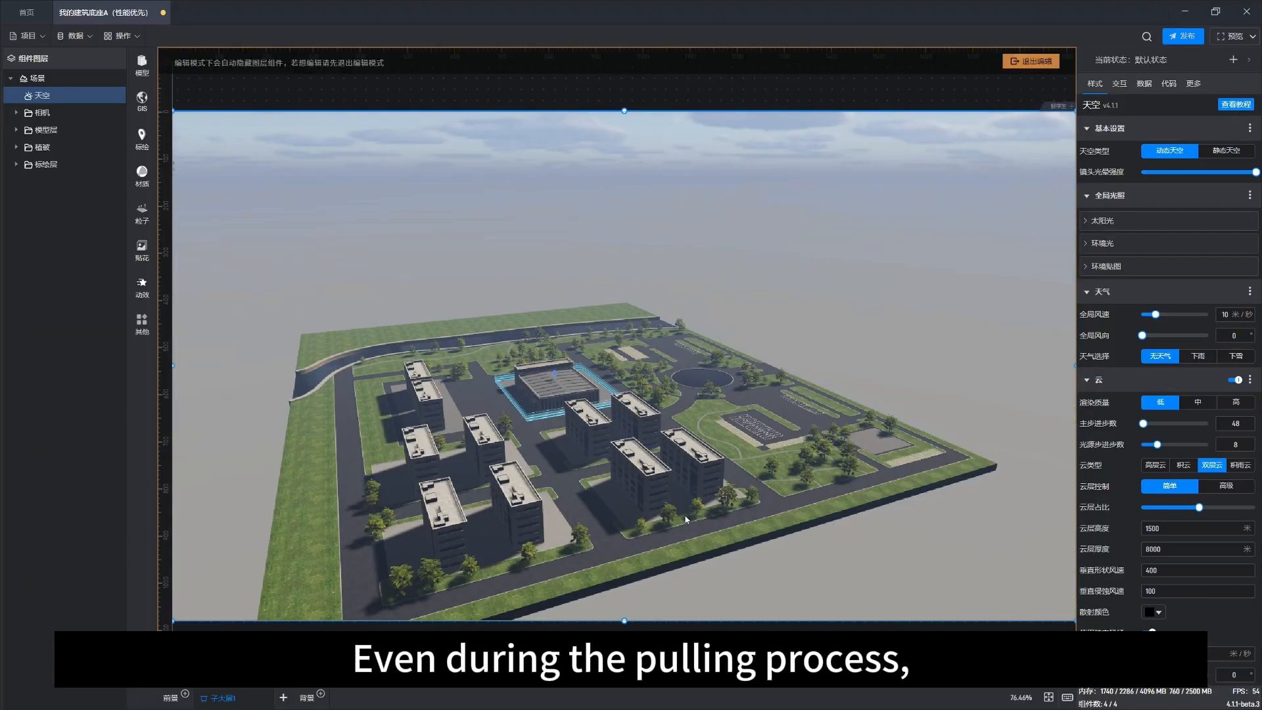
scroll(687, 517, "down", 5)
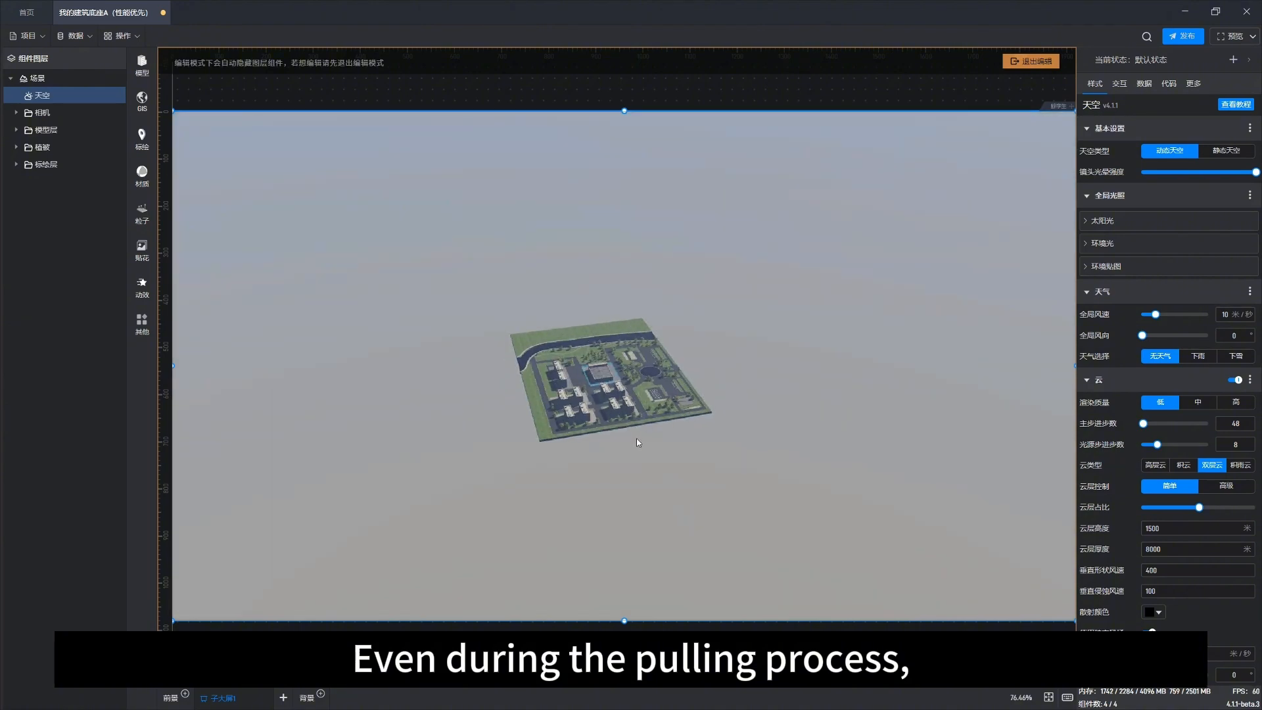
scroll(645, 437, "down", 6)
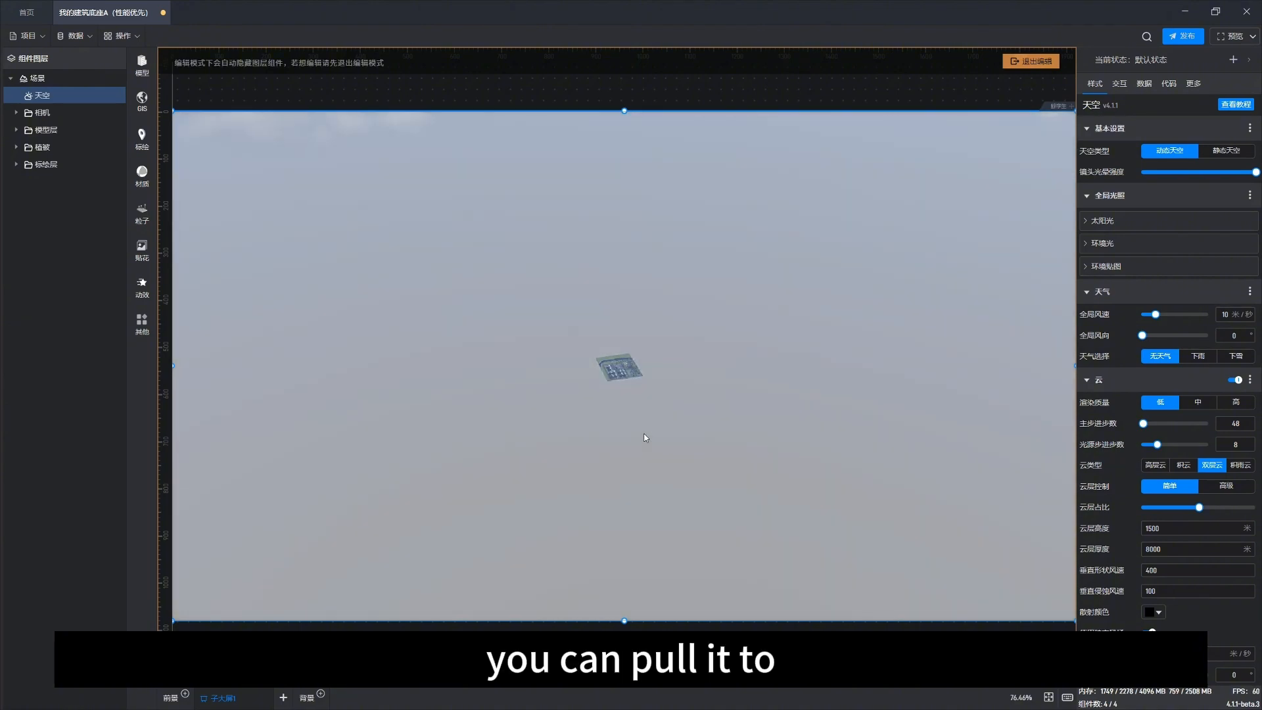
right_click_drag(863, 377, 757, 385)
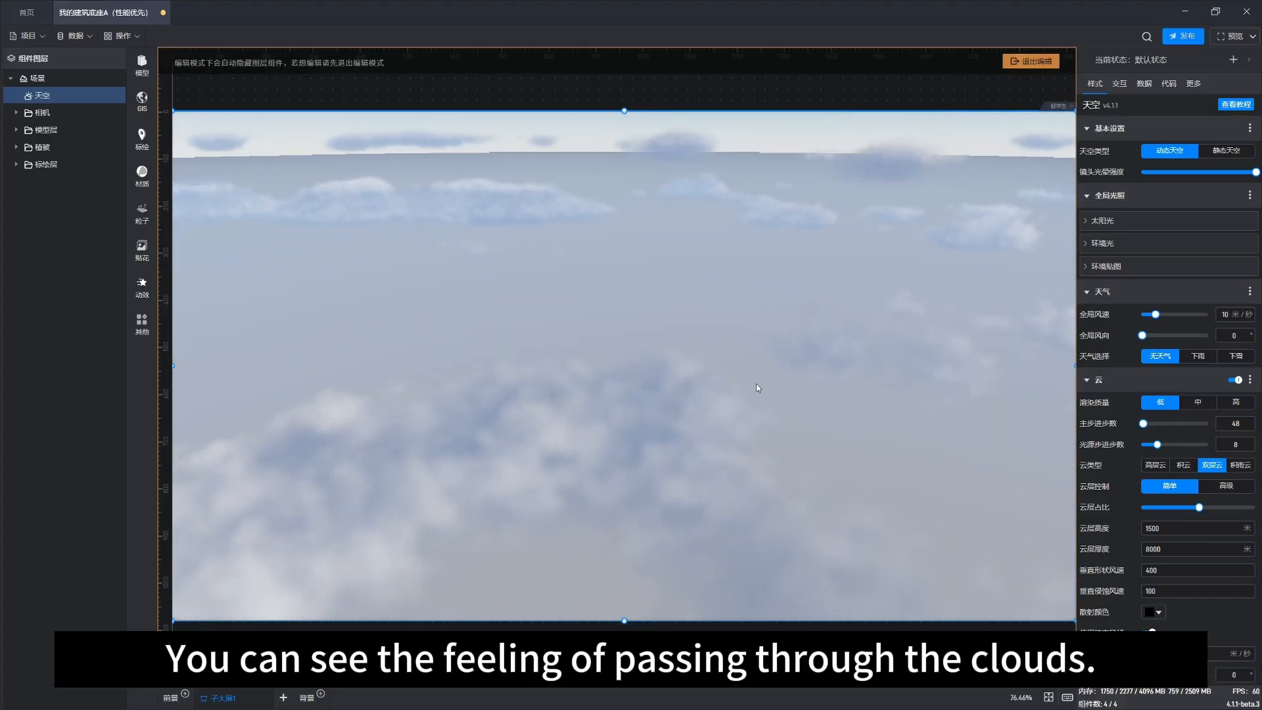
scroll(732, 443, "up", 5)
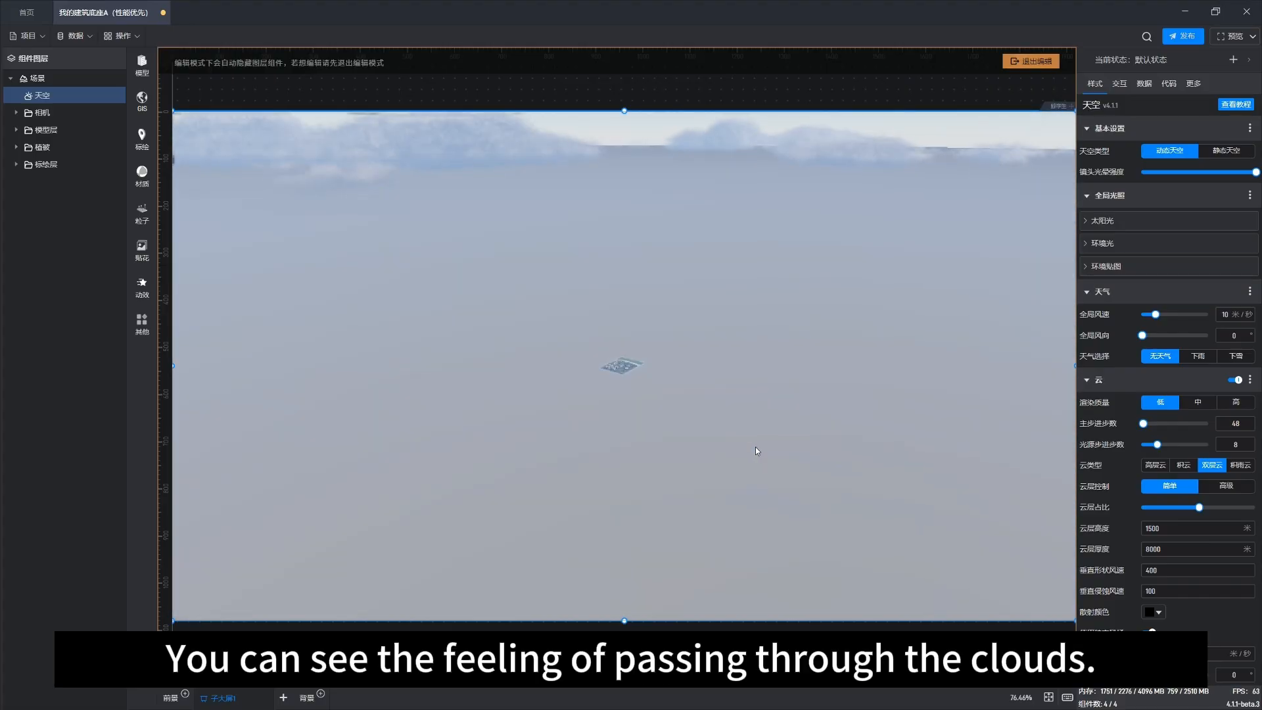
scroll(721, 424, "up", 5)
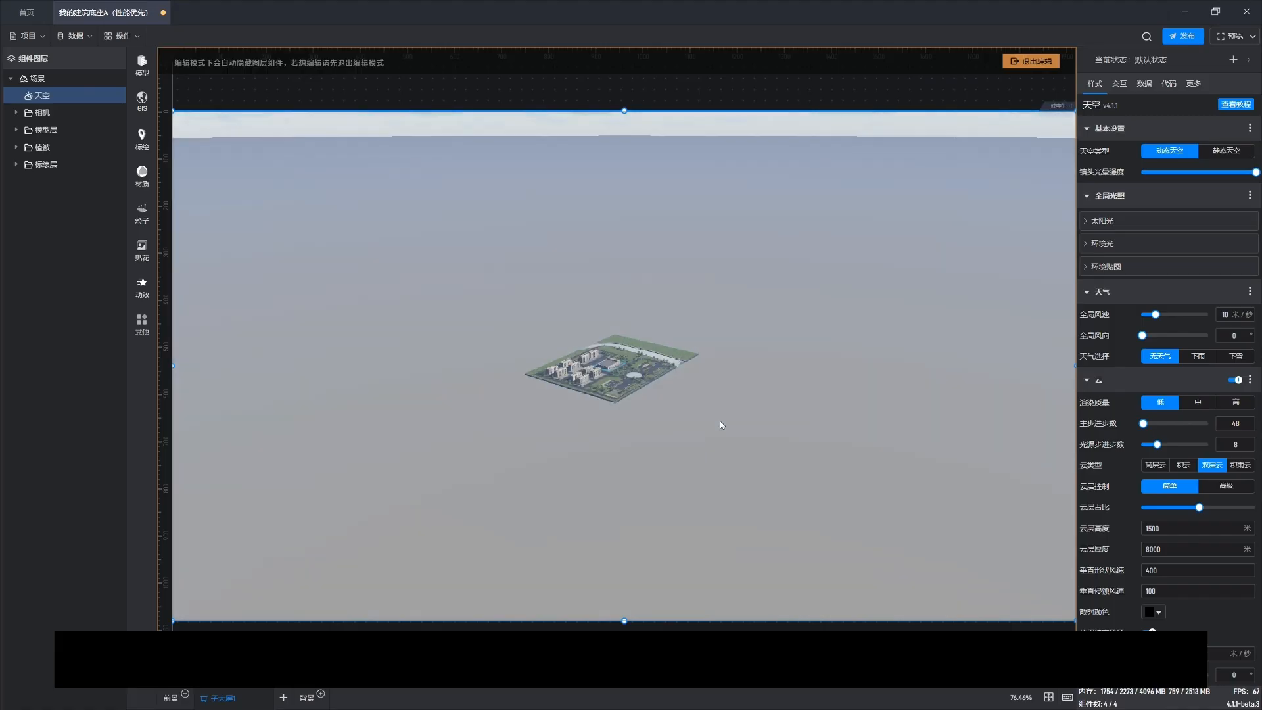
scroll(720, 421, "up", 8)
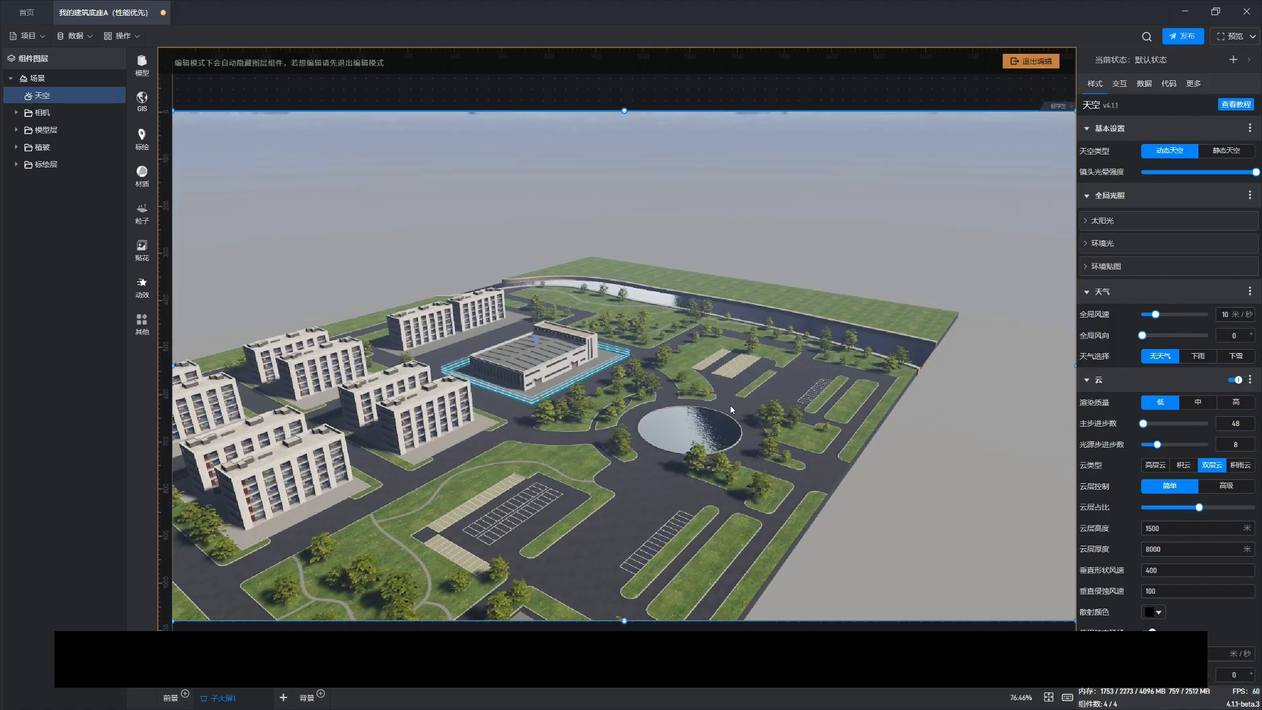
left_click_drag(799, 362, 665, 337)
scroll(724, 376, "up", 5)
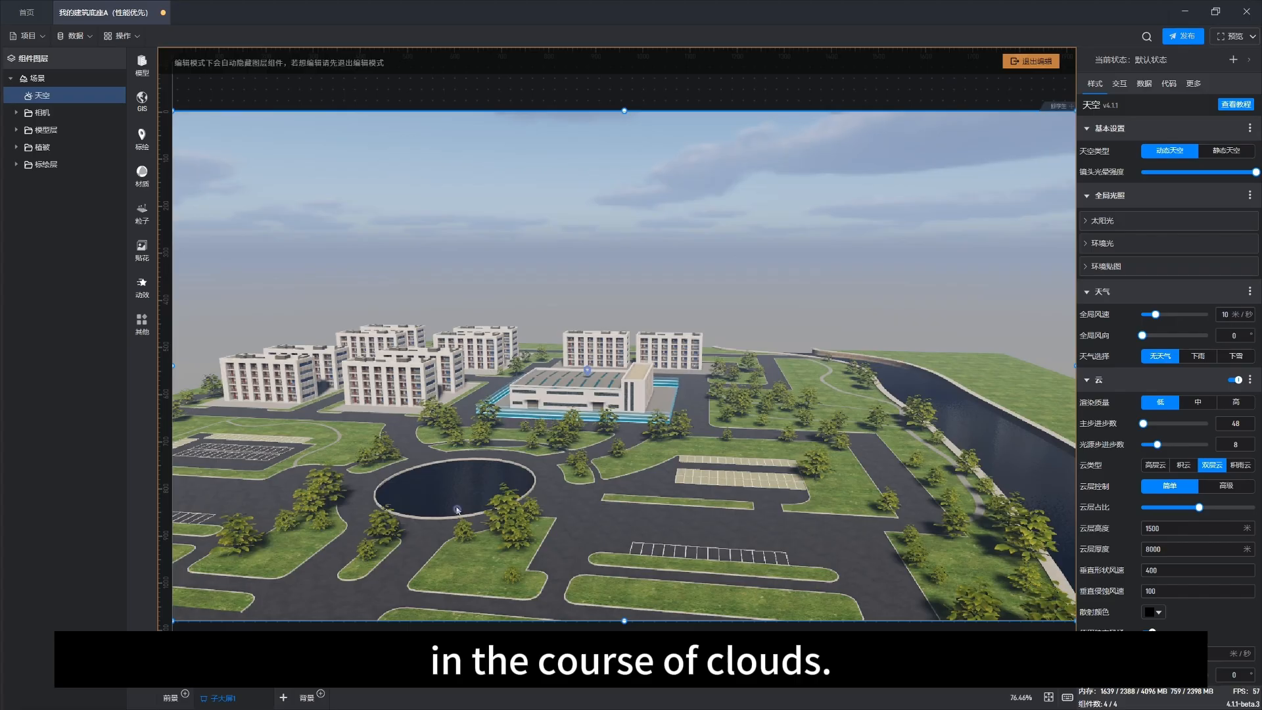
right_click_drag(458, 510, 675, 465)
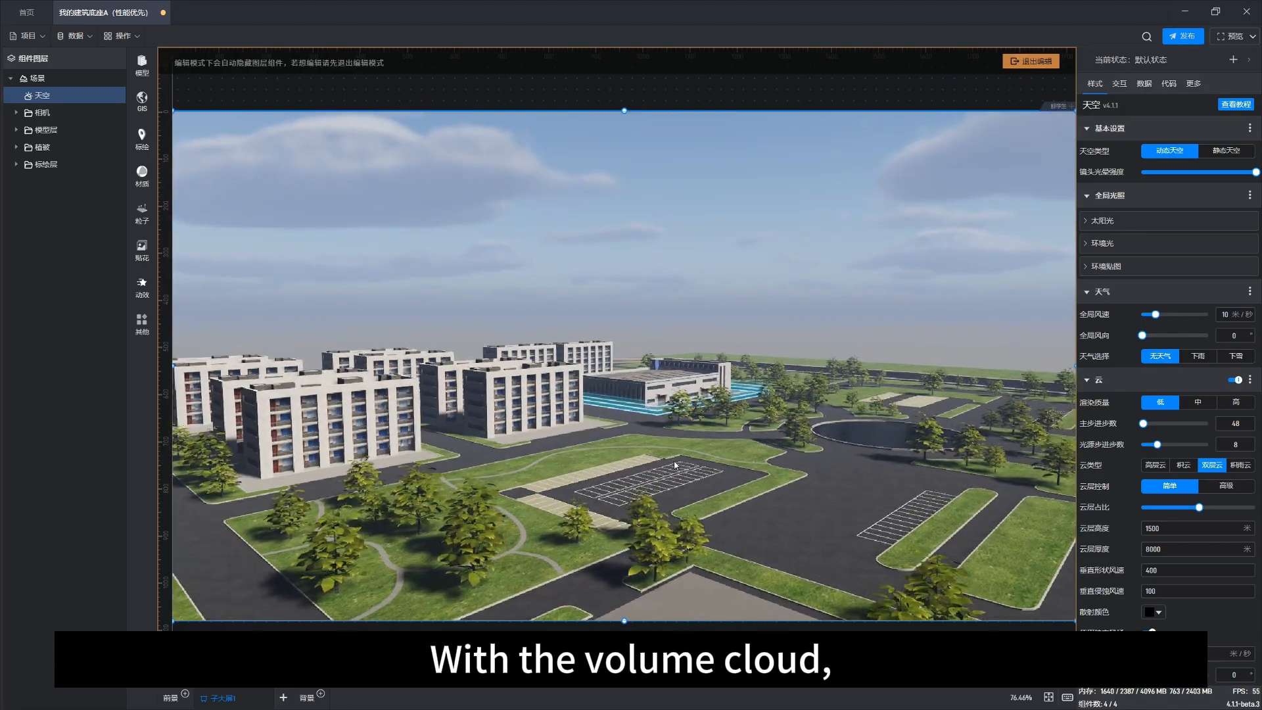
scroll(674, 465, "up", 3)
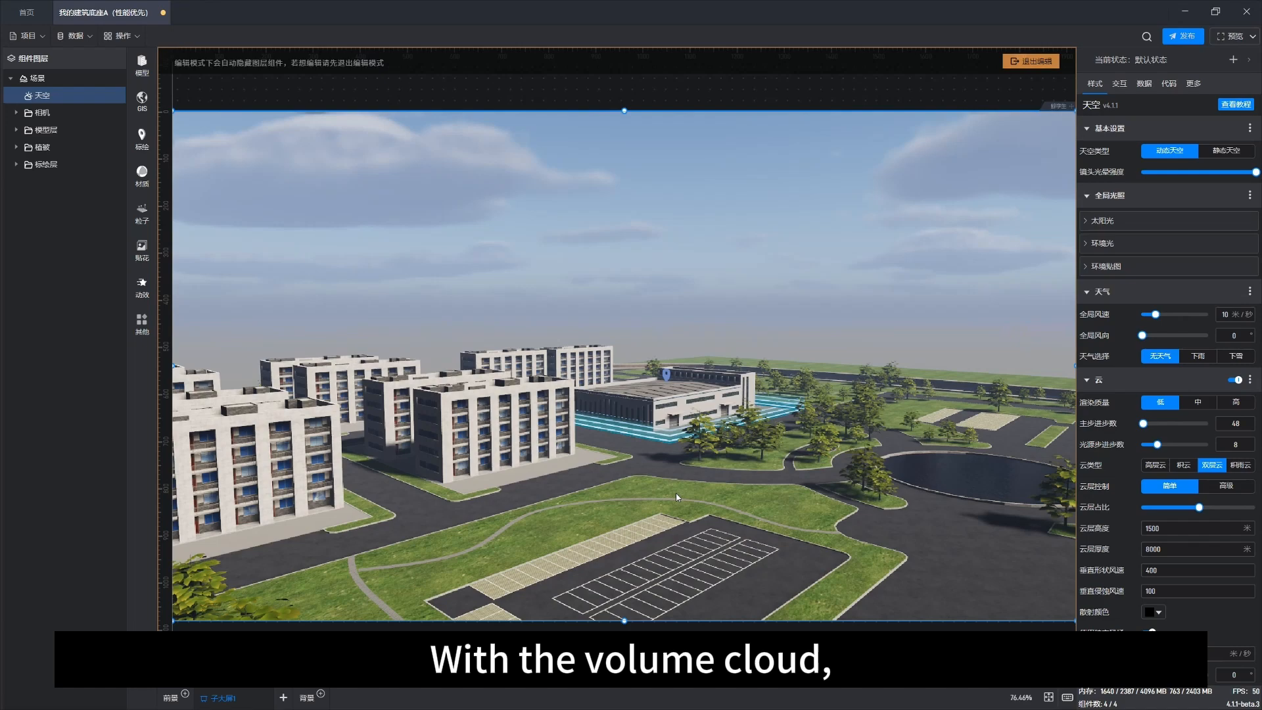
Step: Select the scene and adjust the time of day, settling on 14.54
left_click(81, 80)
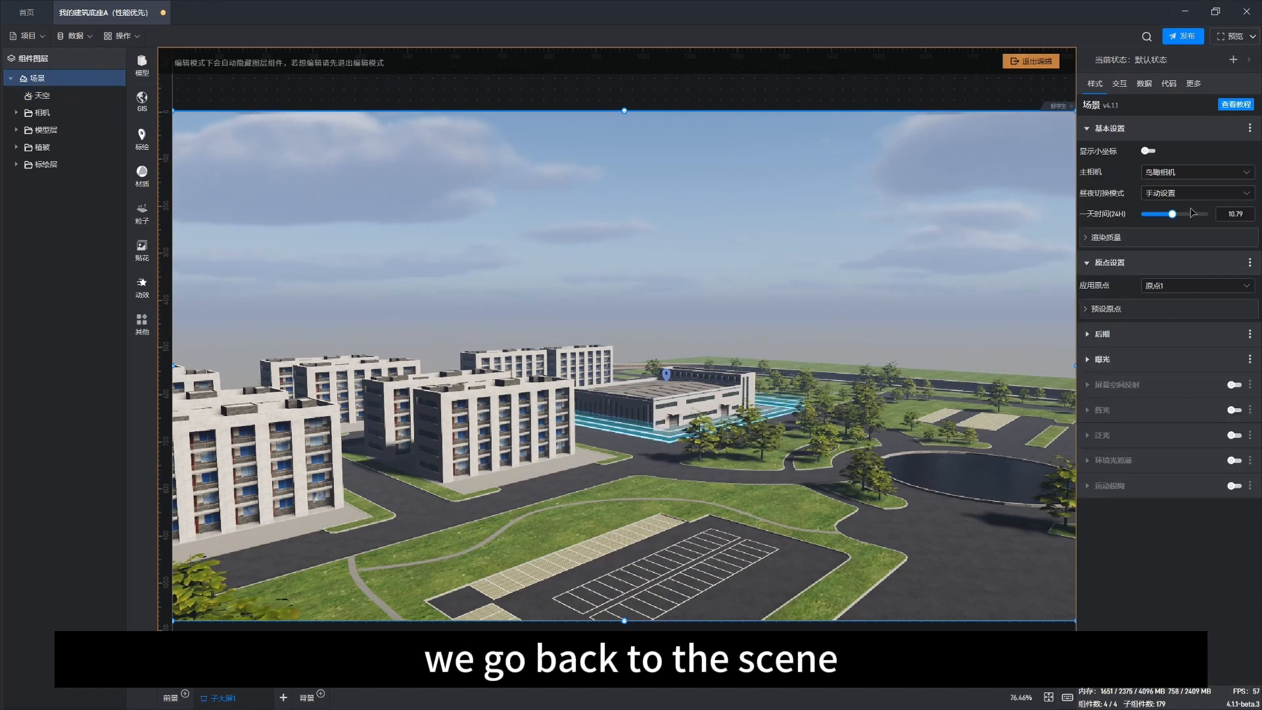
mouse_move(1171, 213)
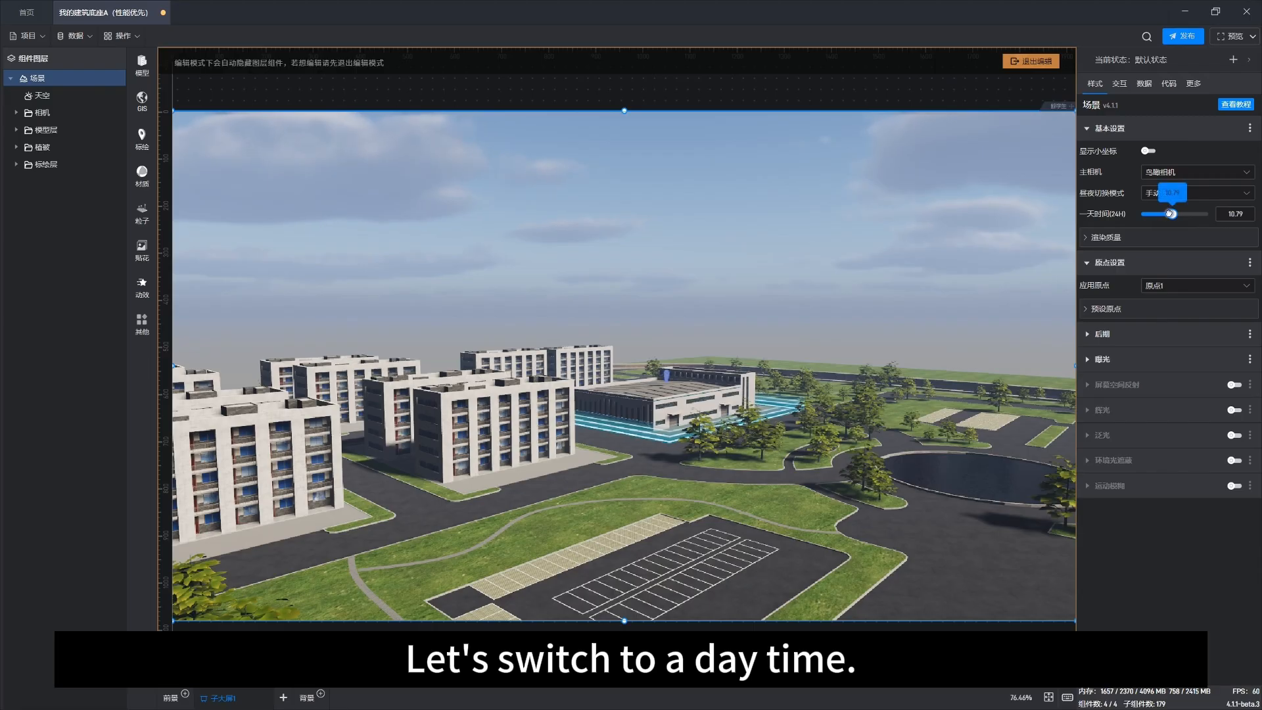
left_click_drag(1171, 214, 1187, 214)
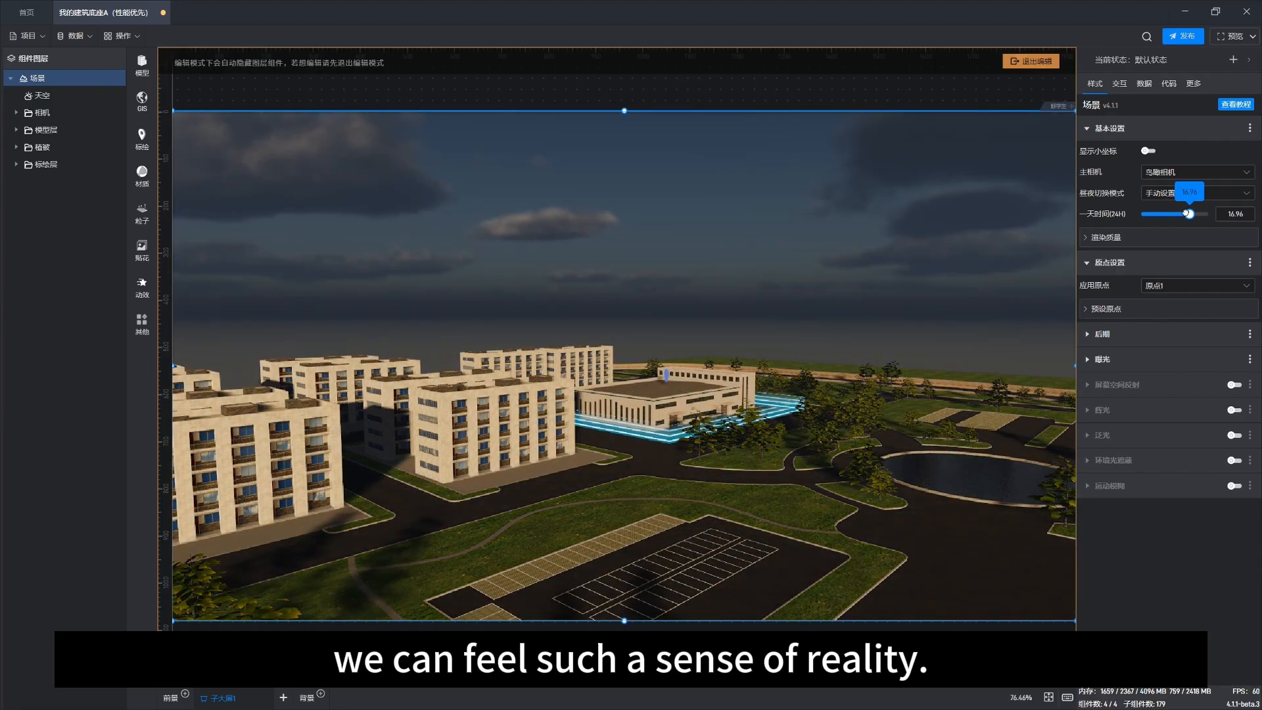
right_click_drag(542, 460, 878, 455)
scroll(739, 374, "up", 5)
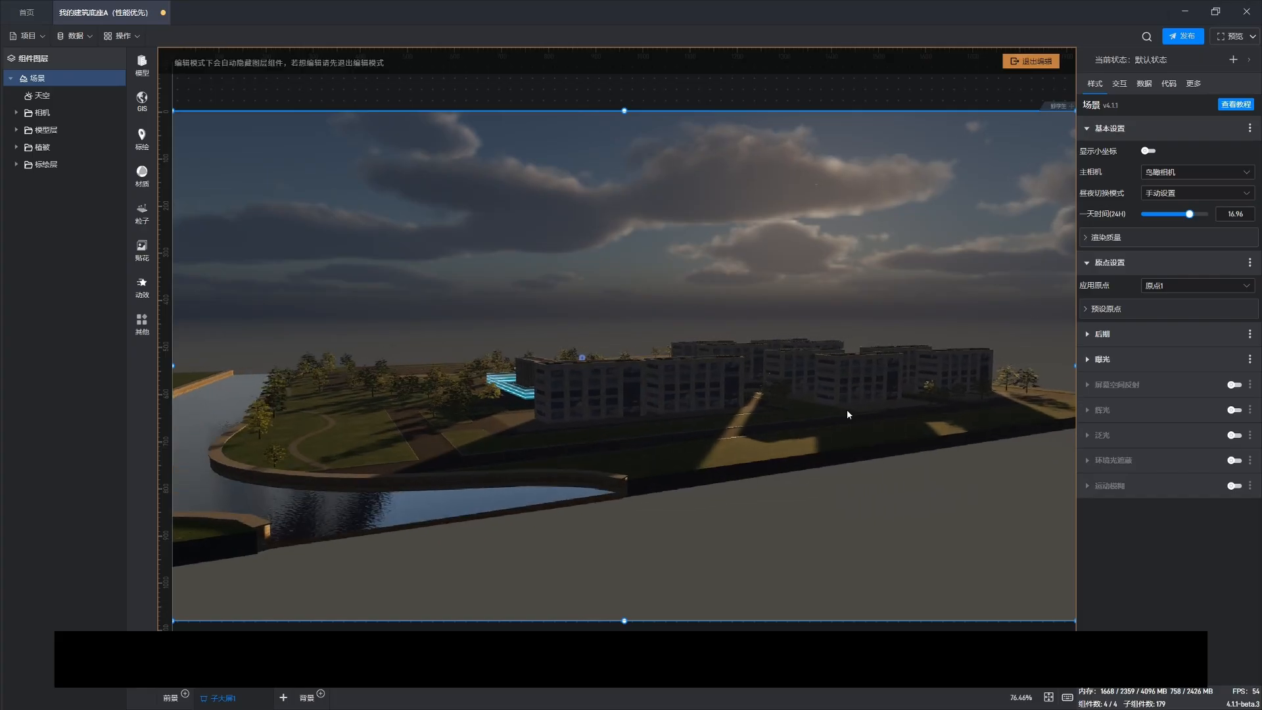
mouse_move(1188, 213)
left_mouse_down()
mouse_move(1203, 214)
mouse_move(1182, 214)
left_mouse_up()
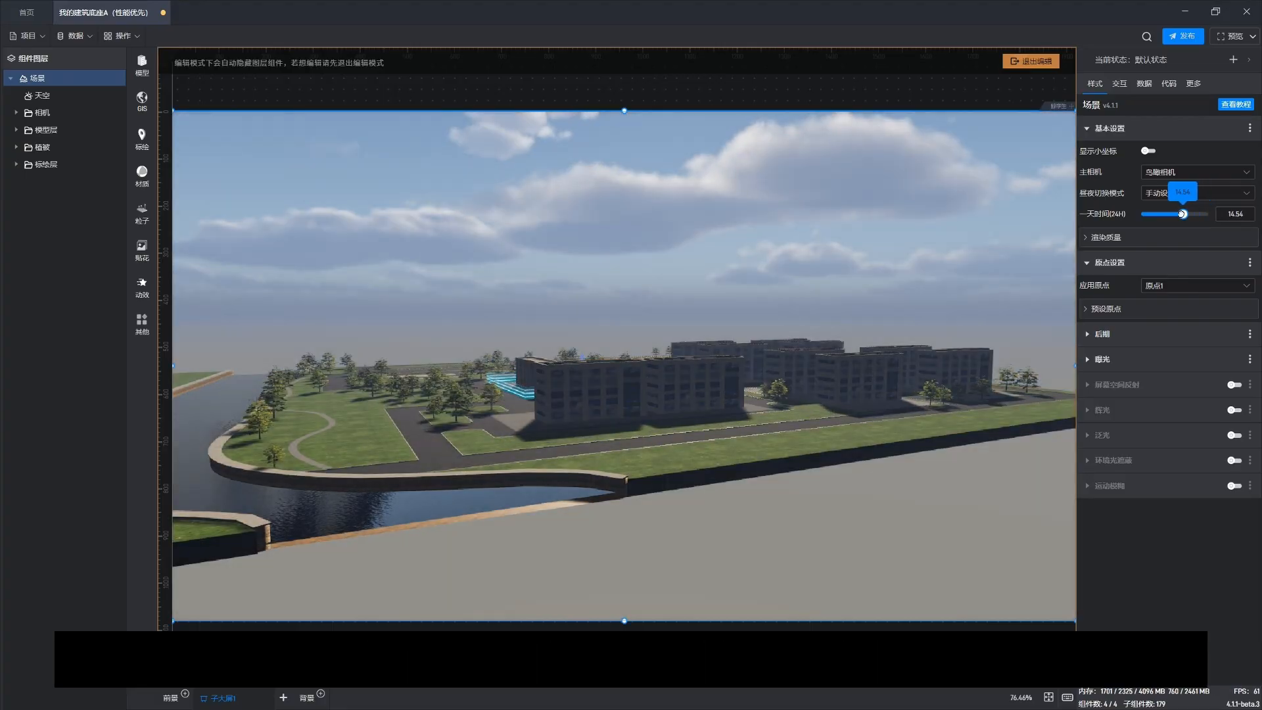
Step: Select the sky again and expand its fog and secondary fog sections
right_click_drag(906, 297, 482, 361)
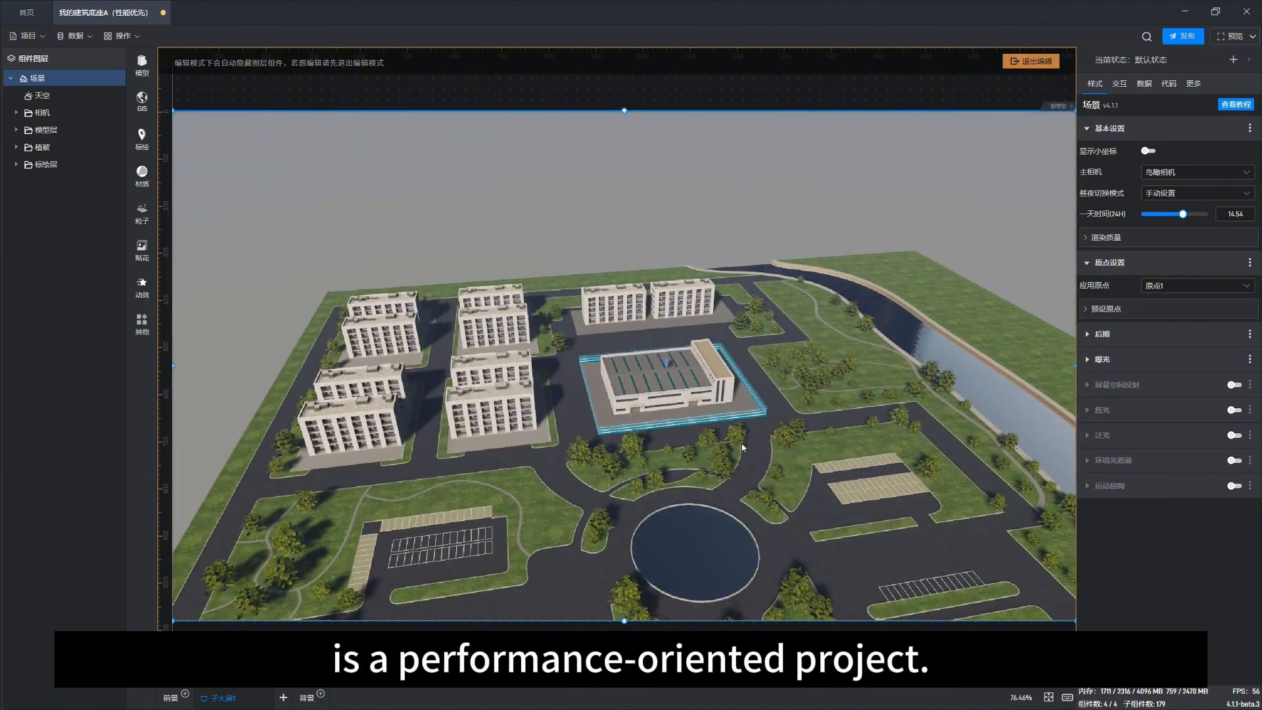
right_click_drag(754, 452, 649, 446)
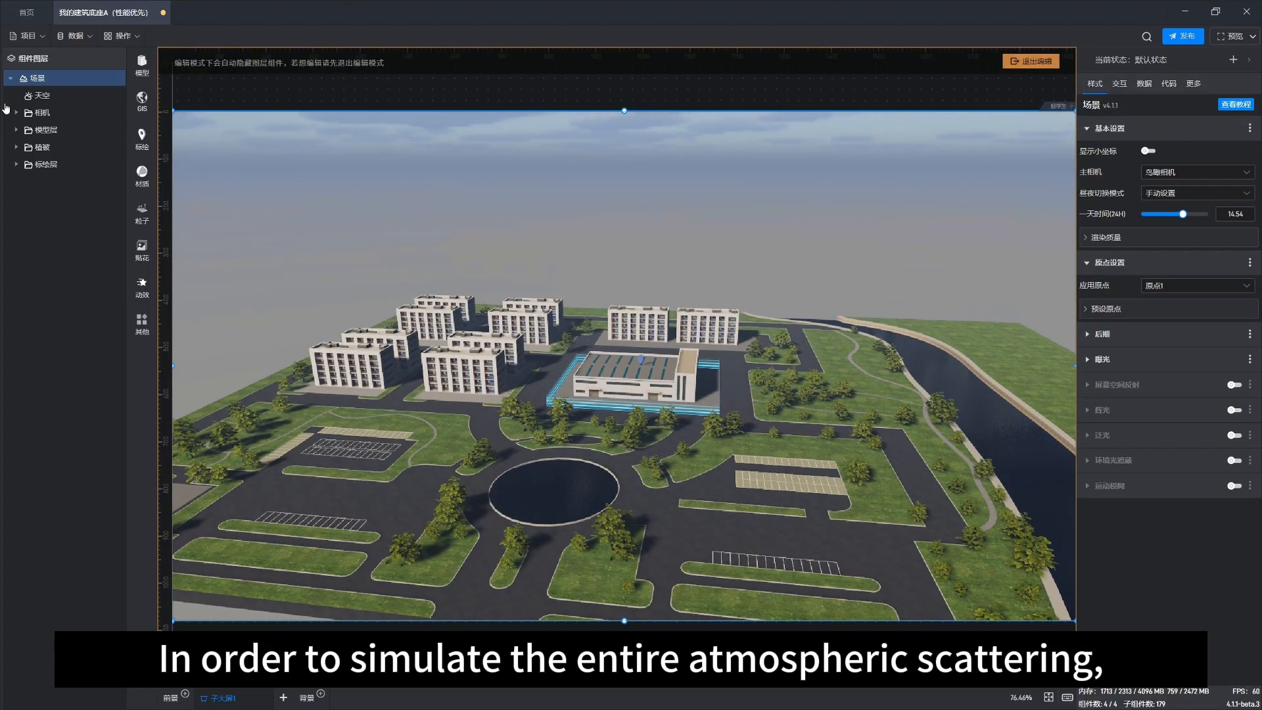
left_click(41, 95)
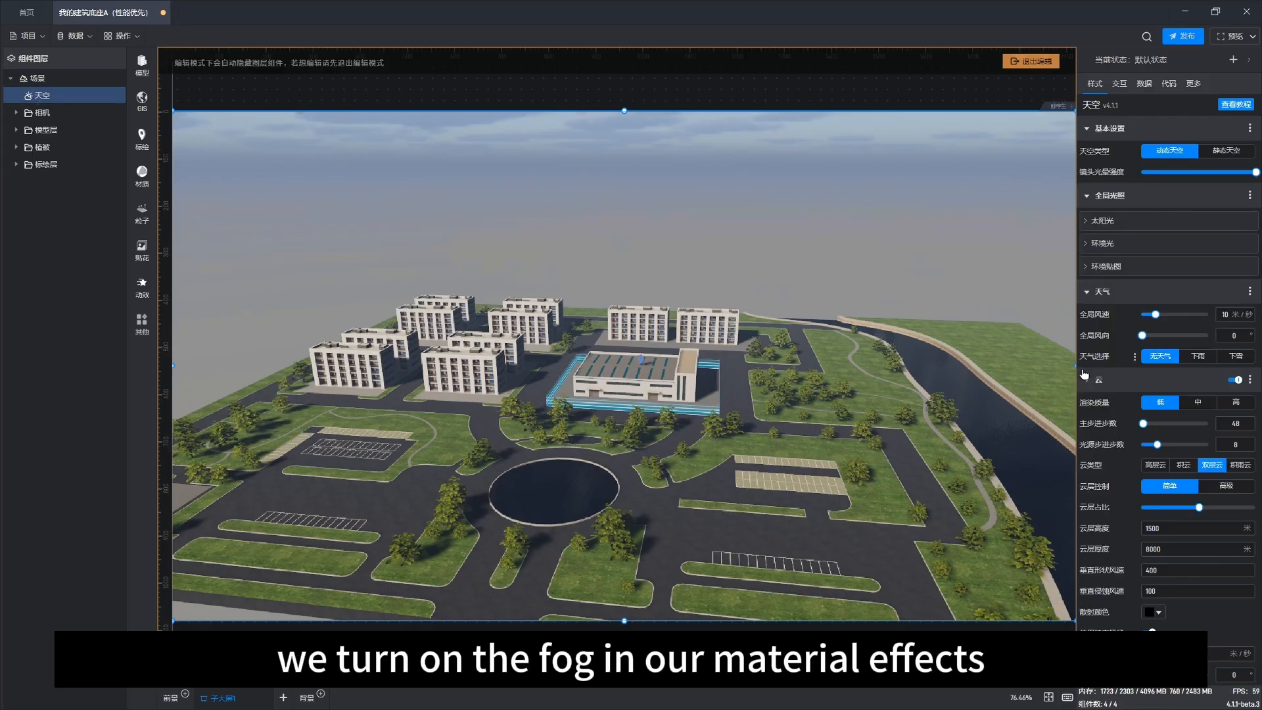
left_click(1100, 380)
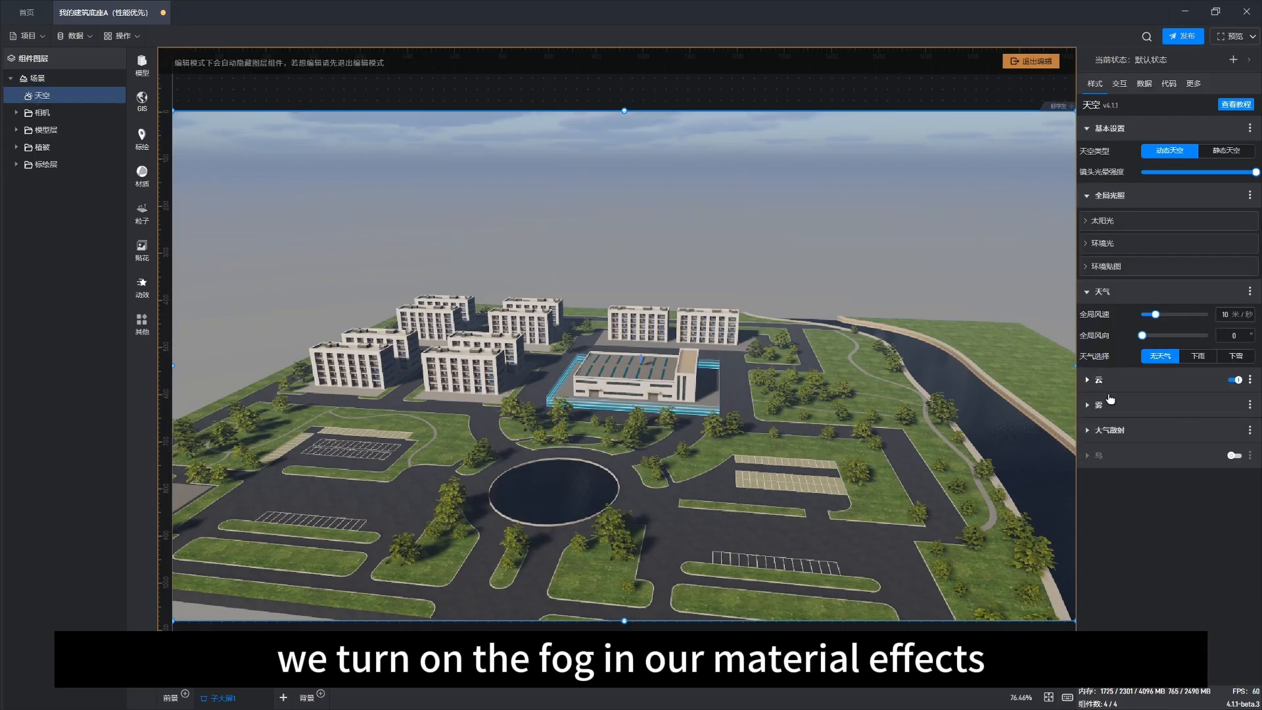
left_click(1109, 404)
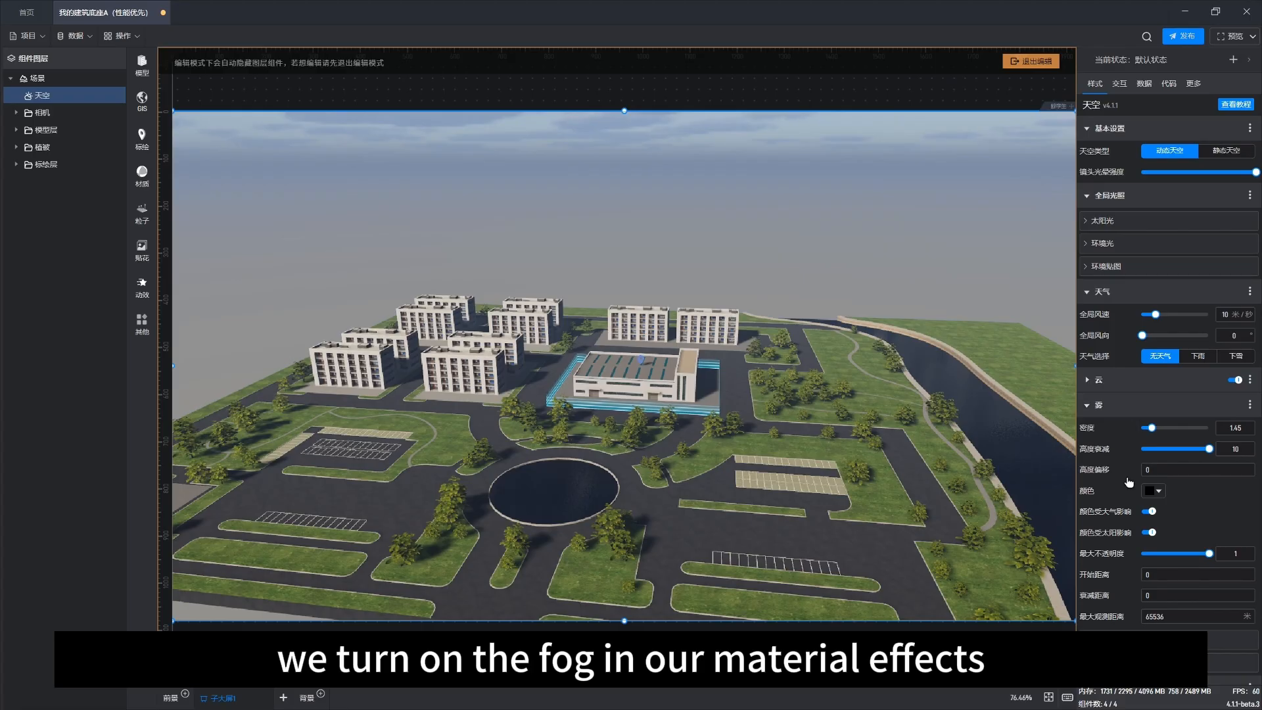
scroll(1128, 481, "down", 1)
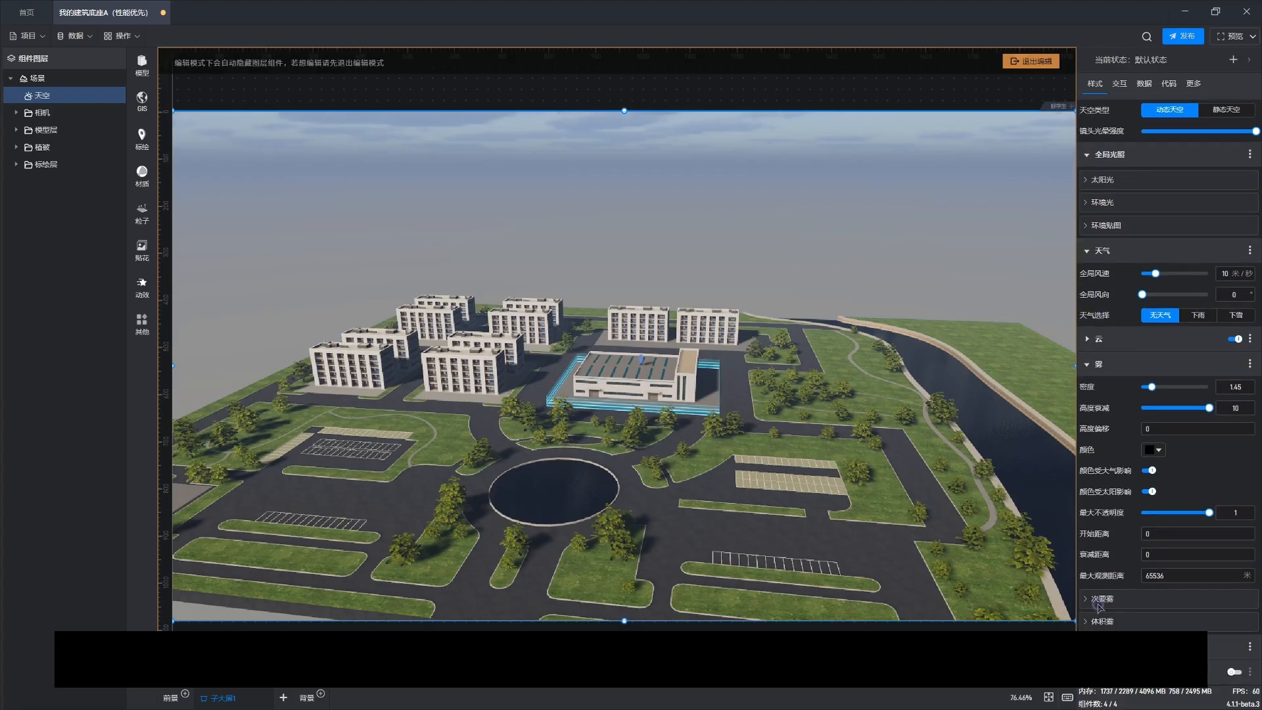
left_click(1106, 600)
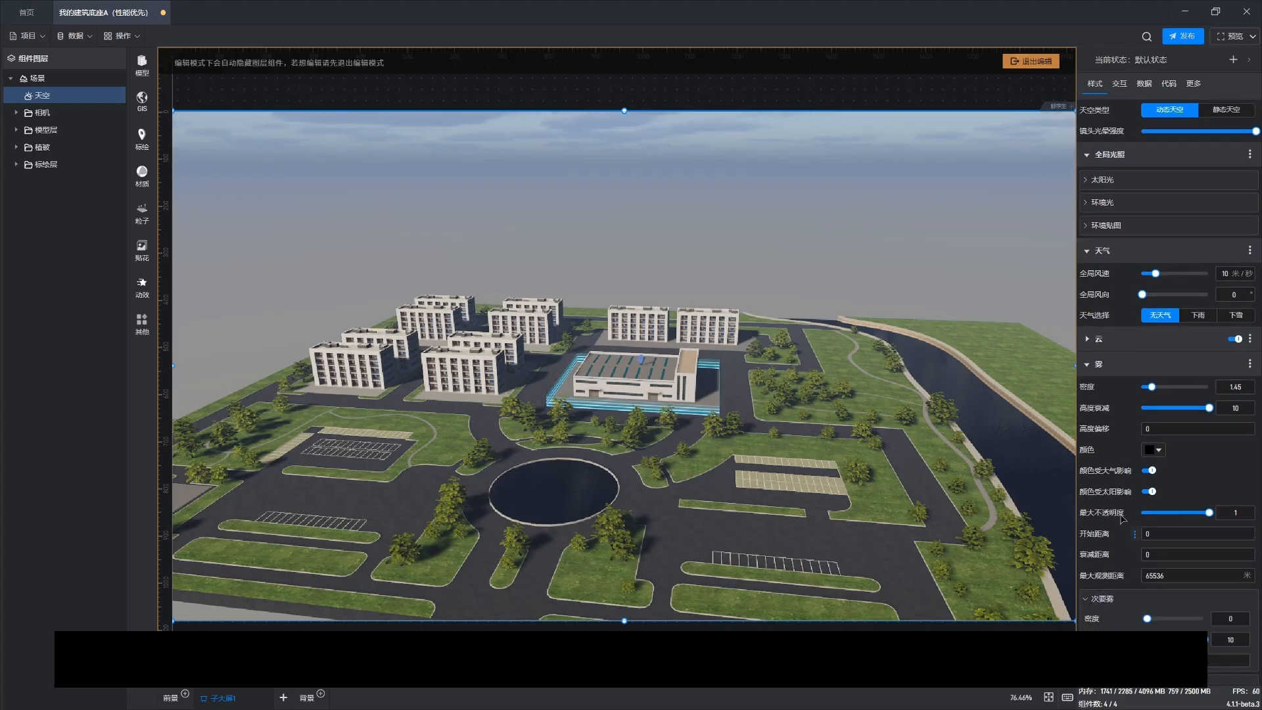
Step: Set the atmospheric scattering ground colour to black, #000000FF
scroll(1131, 460, "down", 2)
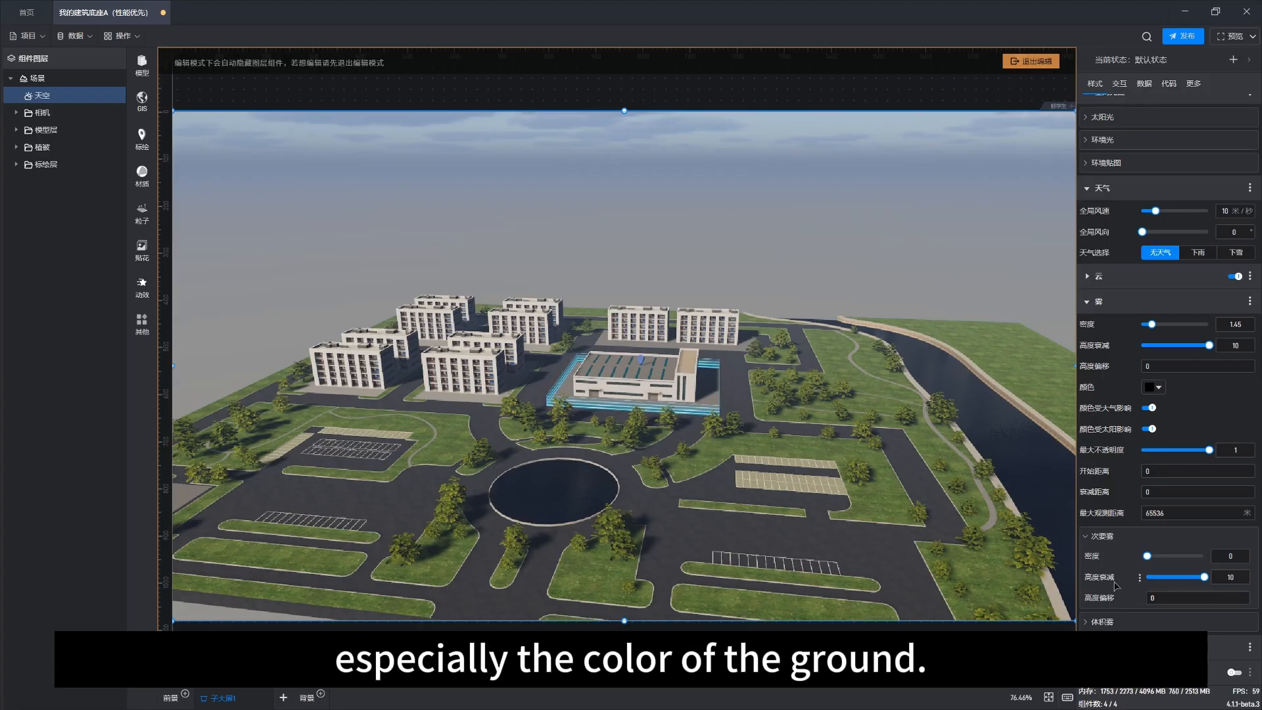
scroll(1201, 528, "down", 2)
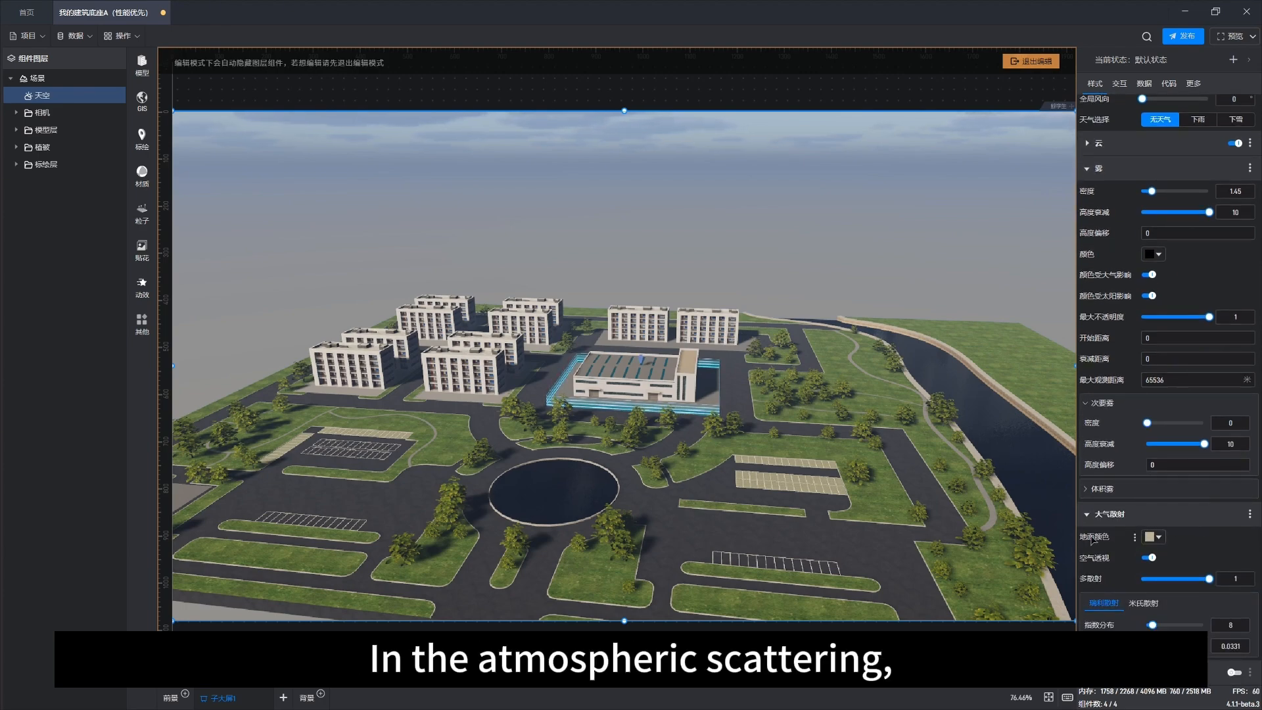
left_click(1155, 536)
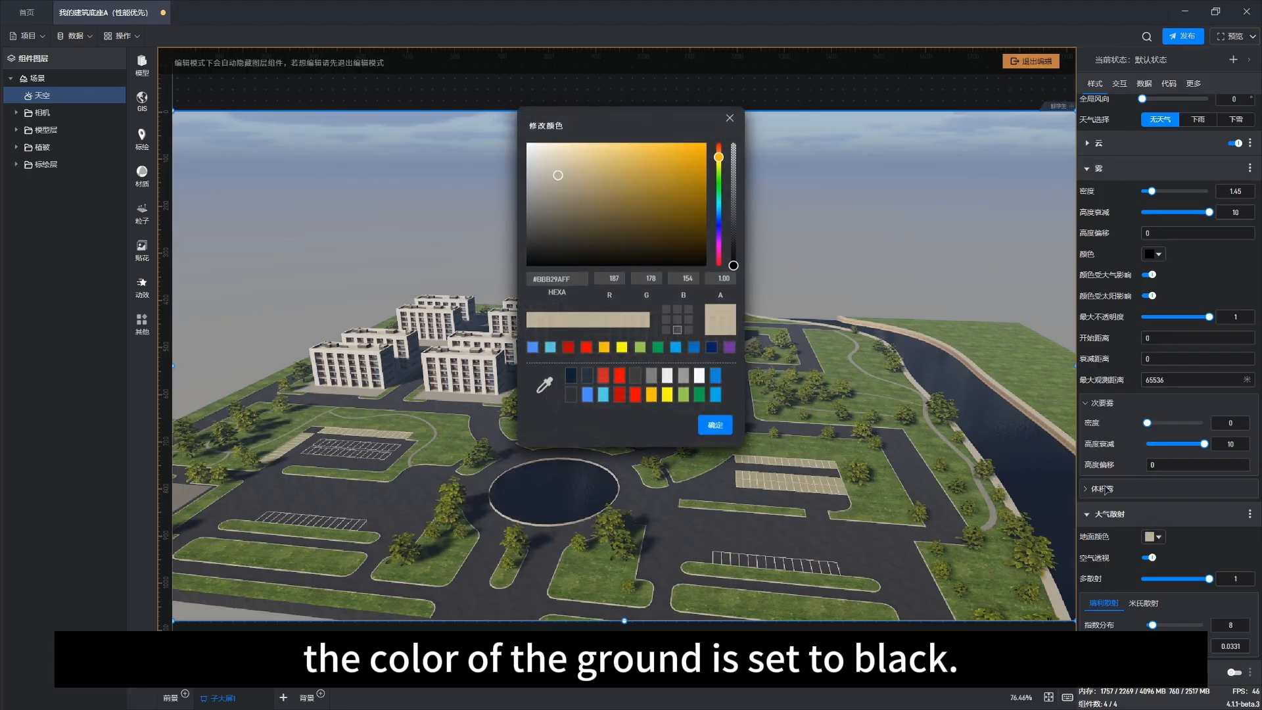
left_click_drag(567, 198, 511, 284)
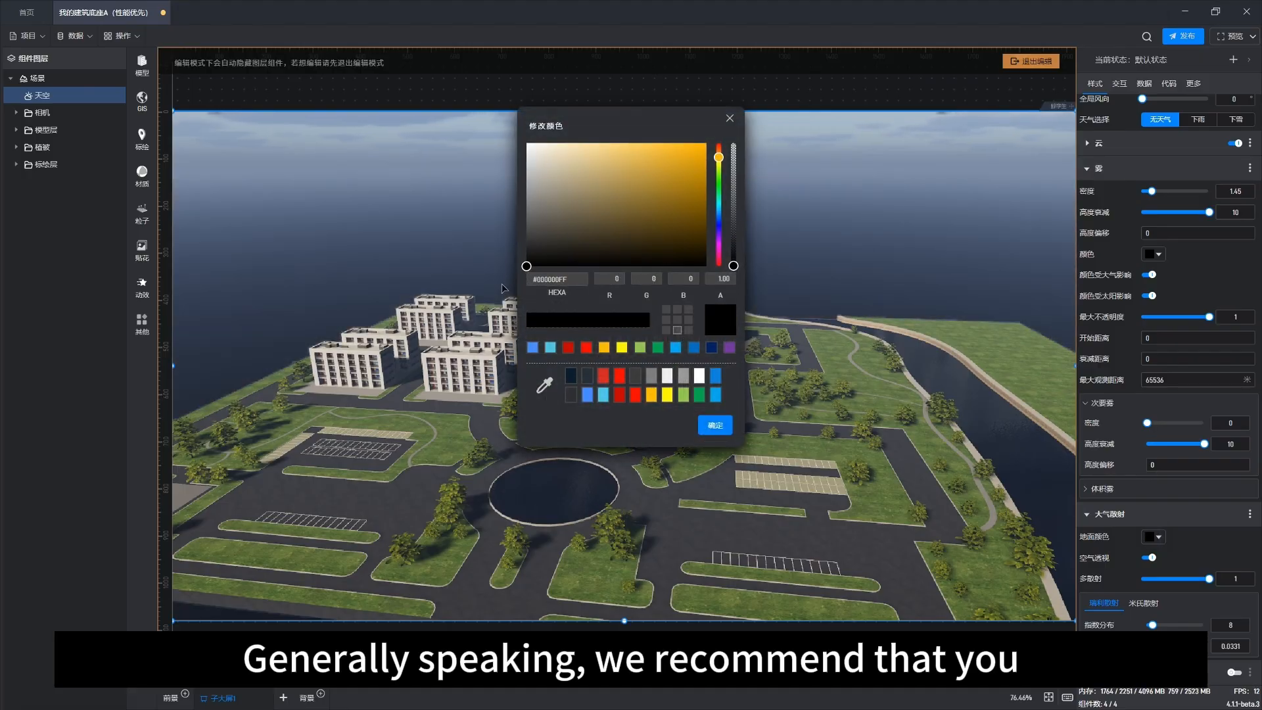
left_click(713, 426)
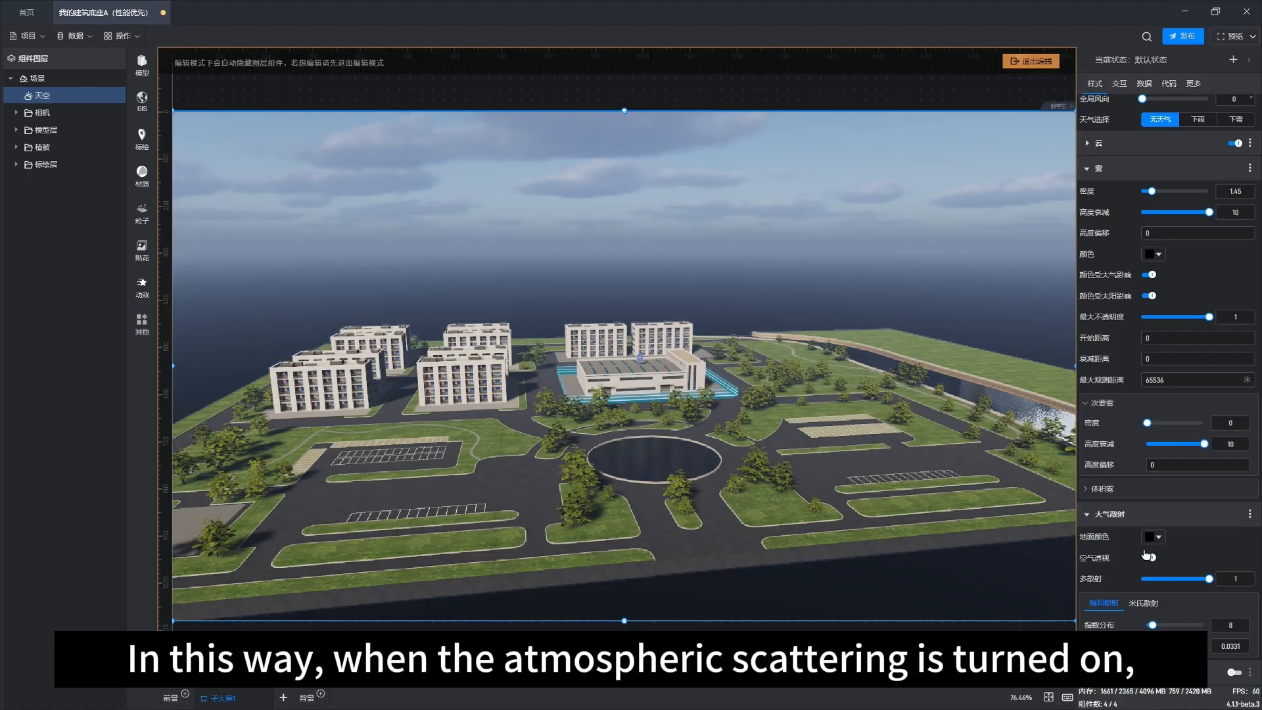
Step: Select the scene and sweep the time of day into the evening, settling back on 11.89
left_click_drag(682, 345, 655, 413)
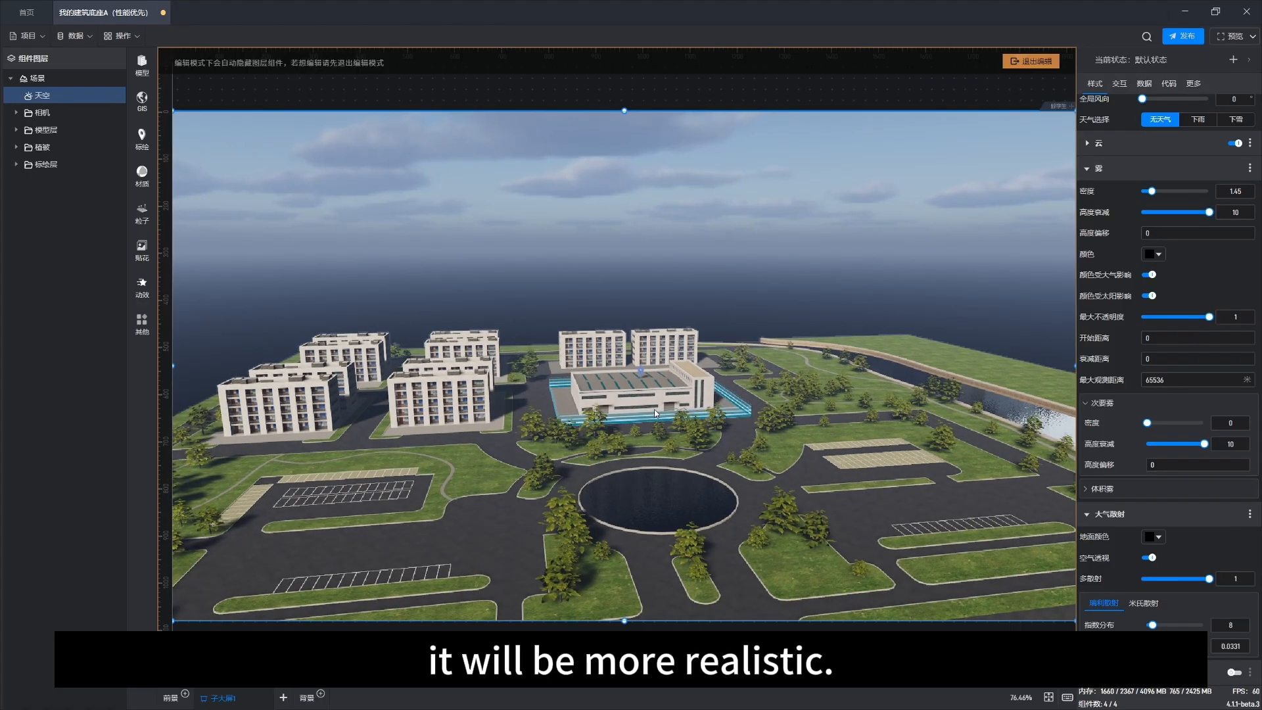
right_click_drag(672, 422, 706, 420)
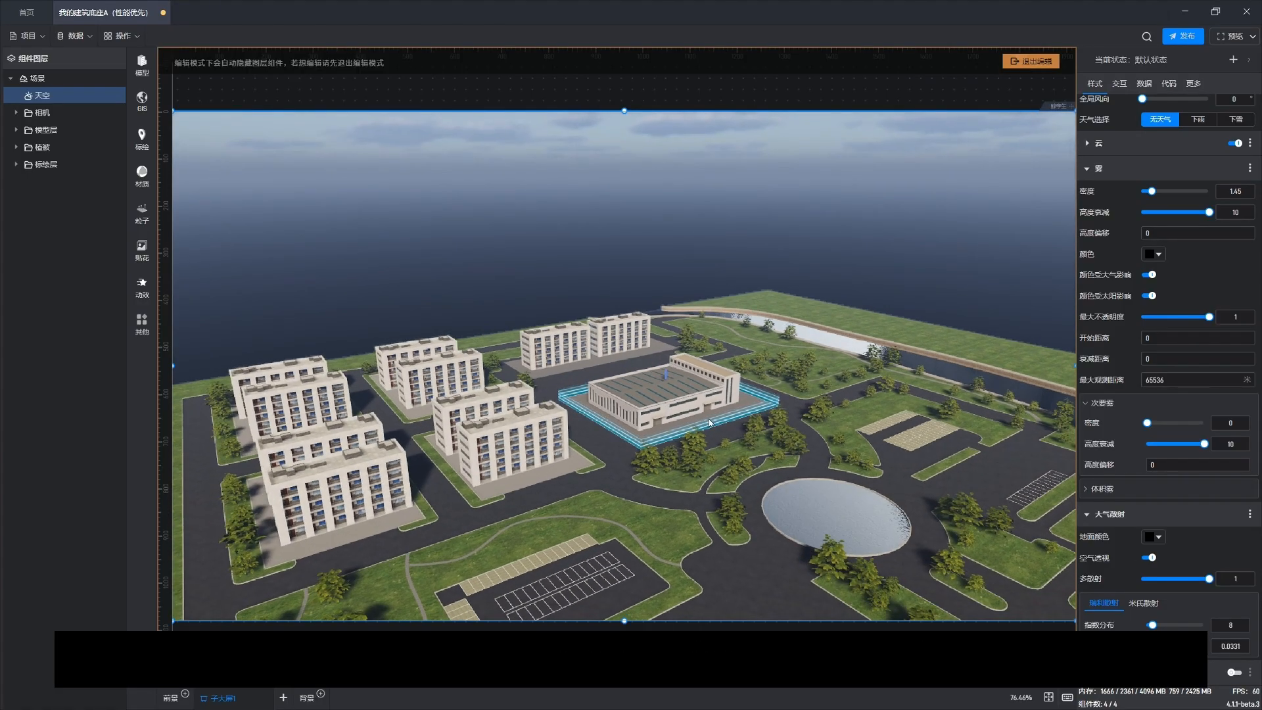
left_click(449, 80)
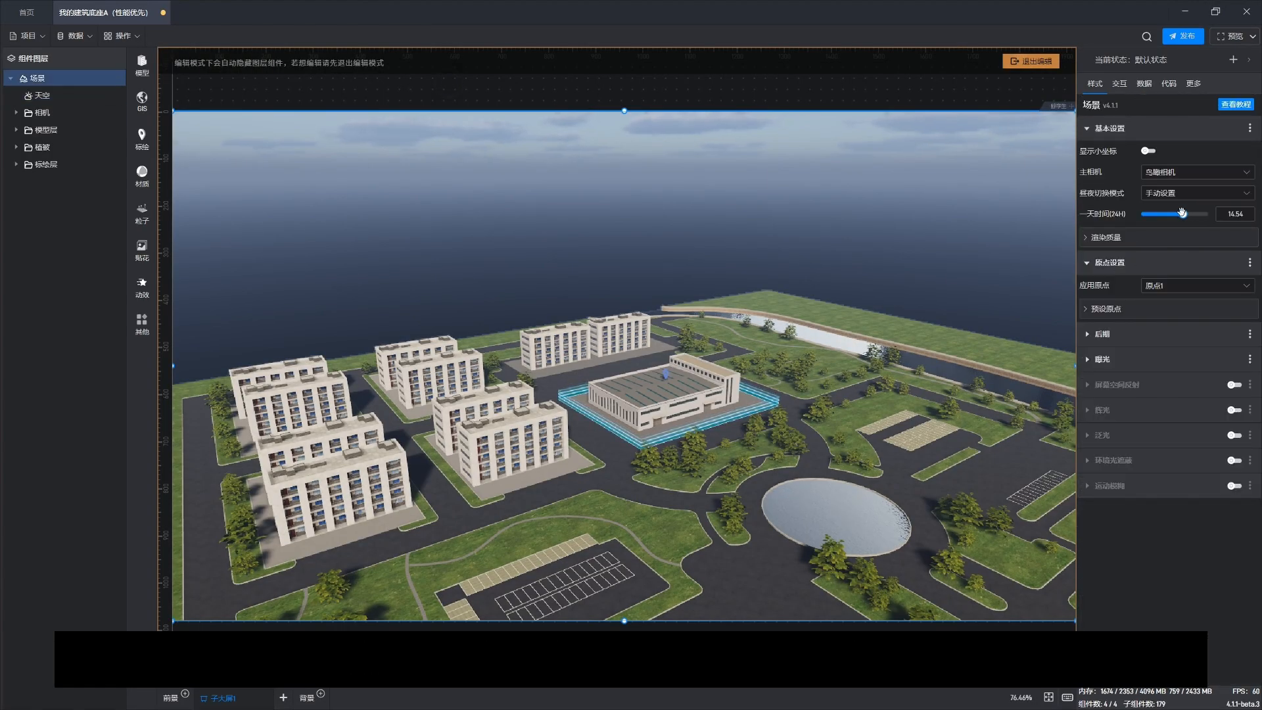
left_click(1188, 214)
left_click_drag(1188, 214, 1199, 213)
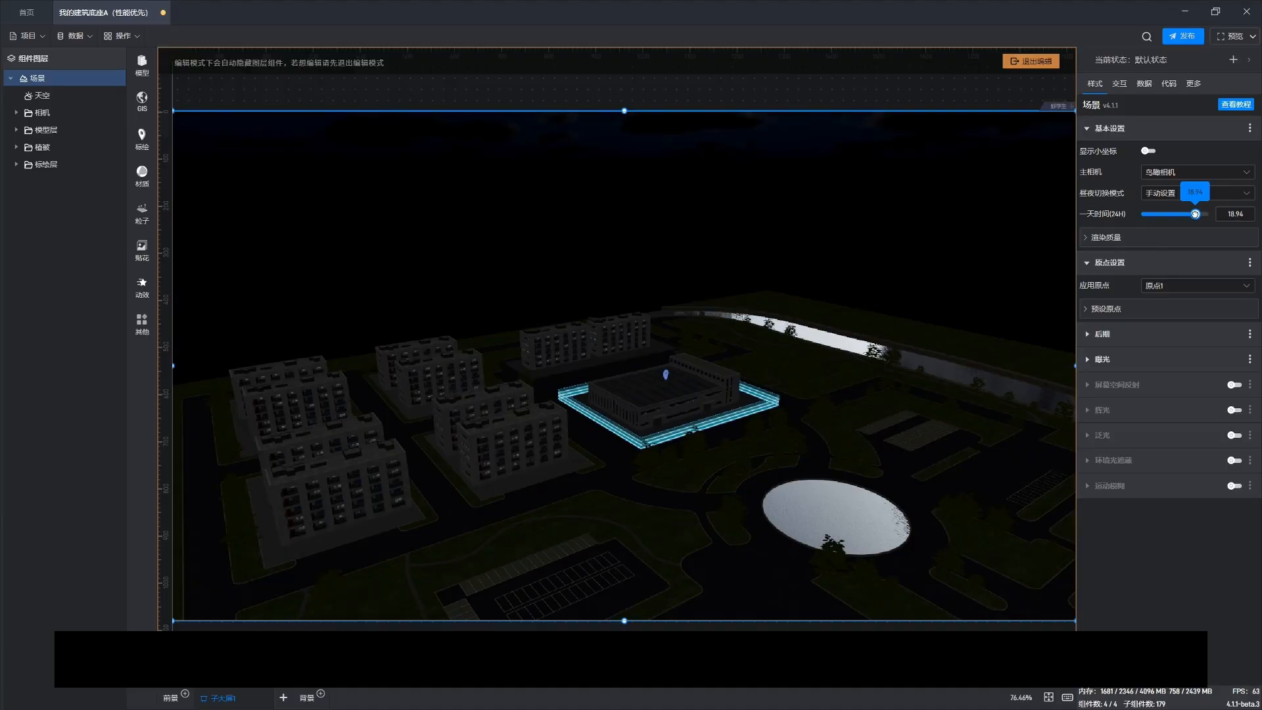
left_click_drag(750, 447, 652, 439)
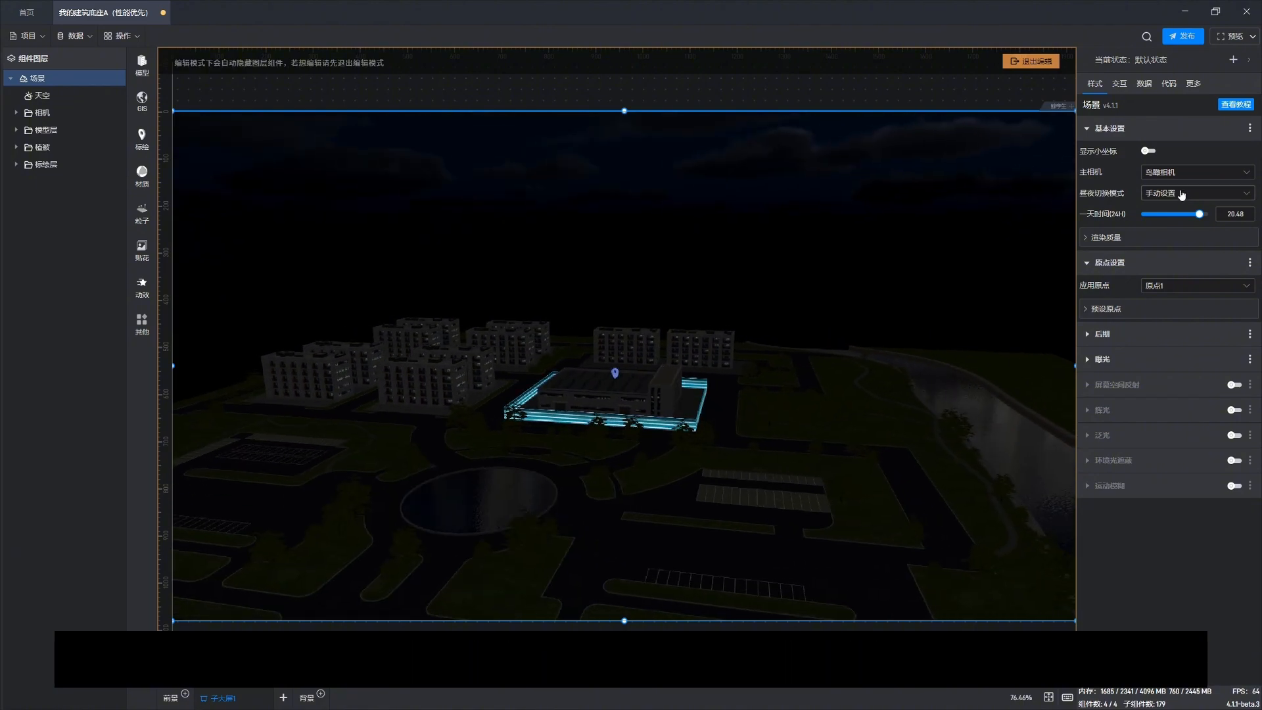
mouse_move(1199, 213)
left_click_drag(1199, 214, 1174, 212)
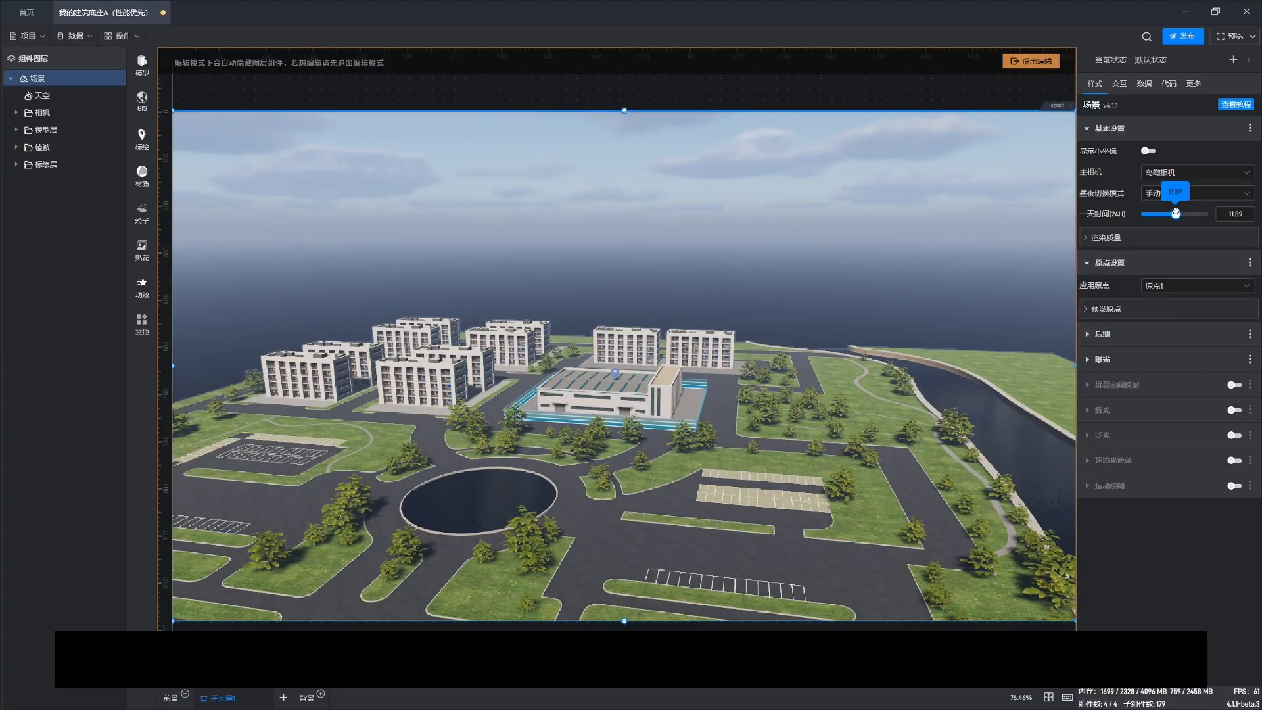
Step: Select the sky and change its weather to snow, trying rain first
left_click_drag(495, 456, 503, 434)
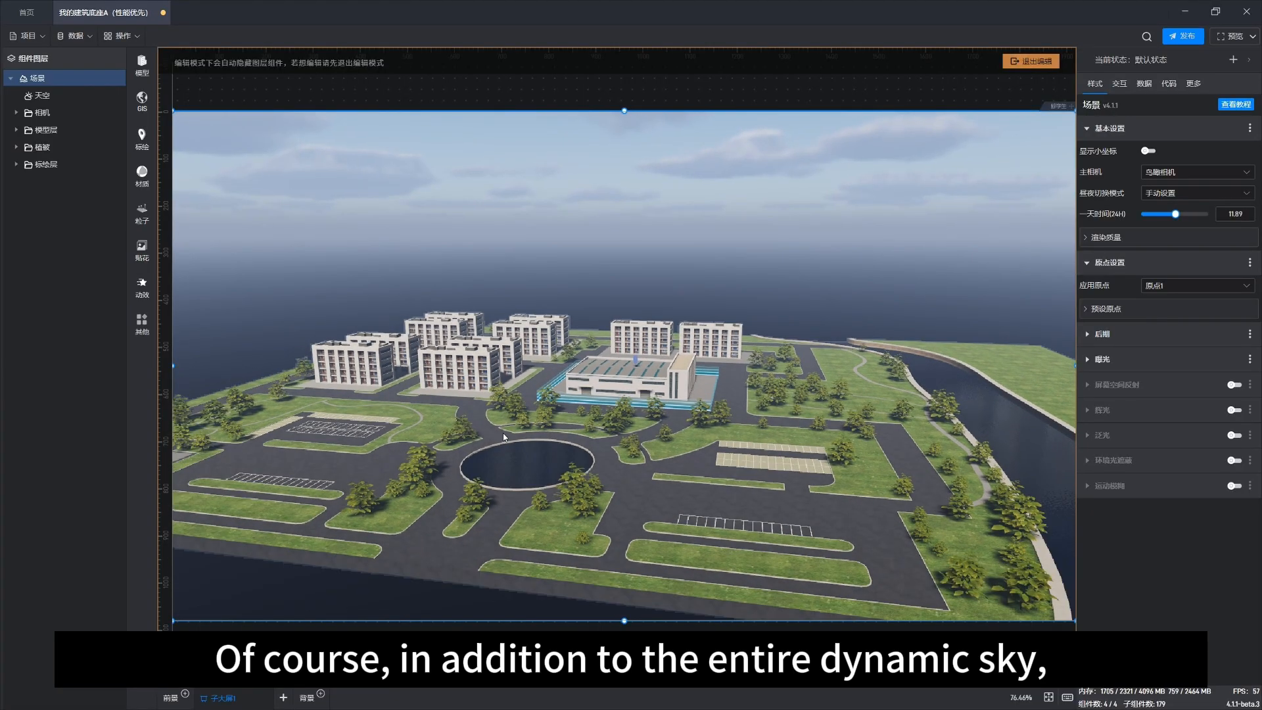
right_click_drag(451, 470, 478, 482)
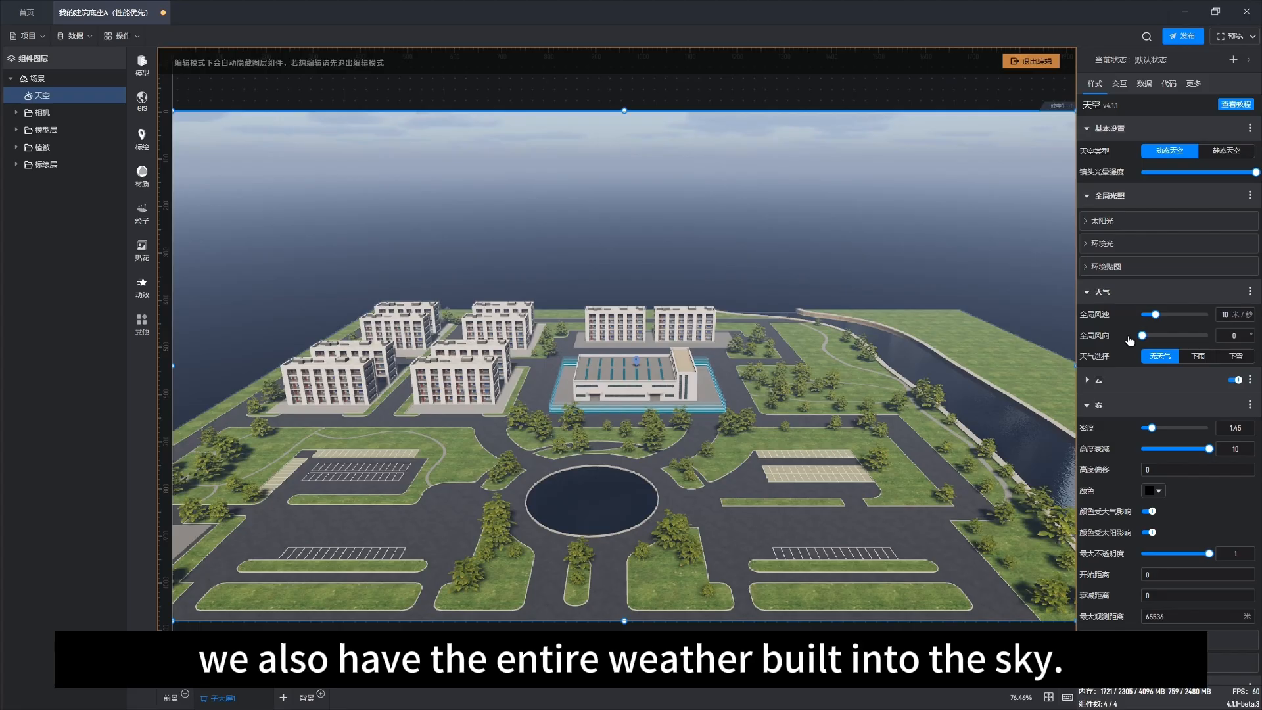
left_click(1198, 357)
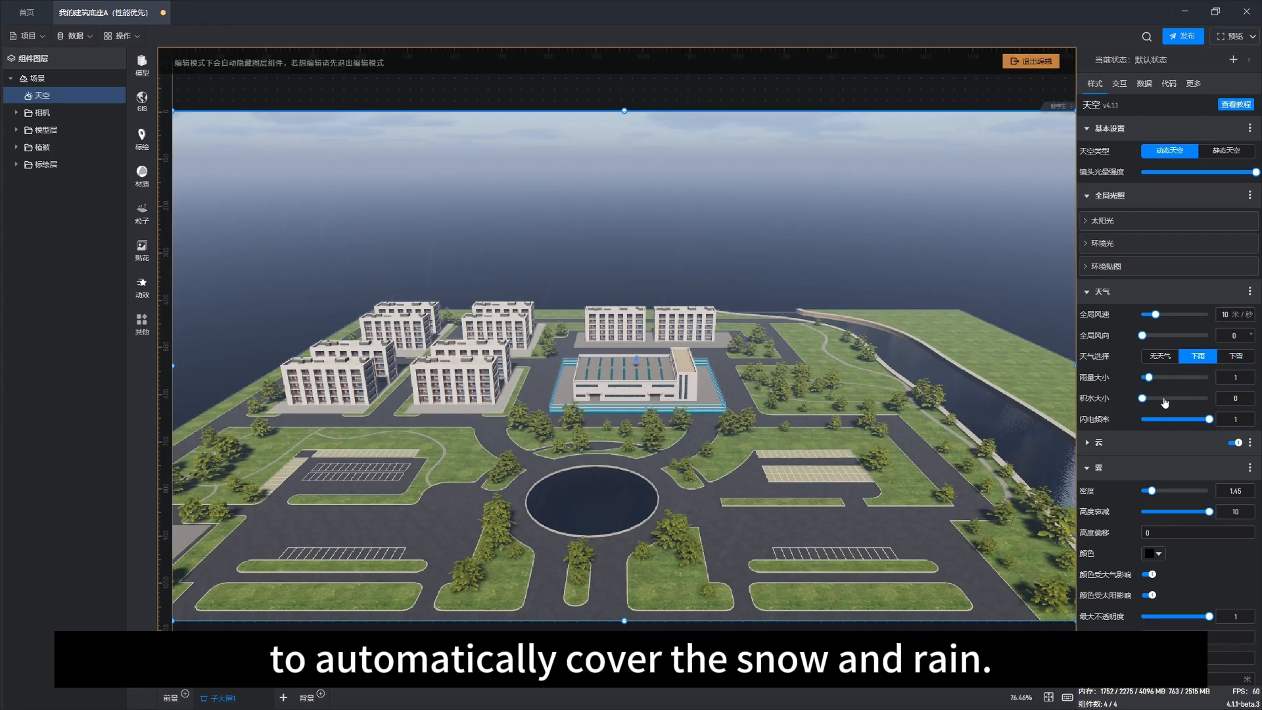
left_click(1237, 356)
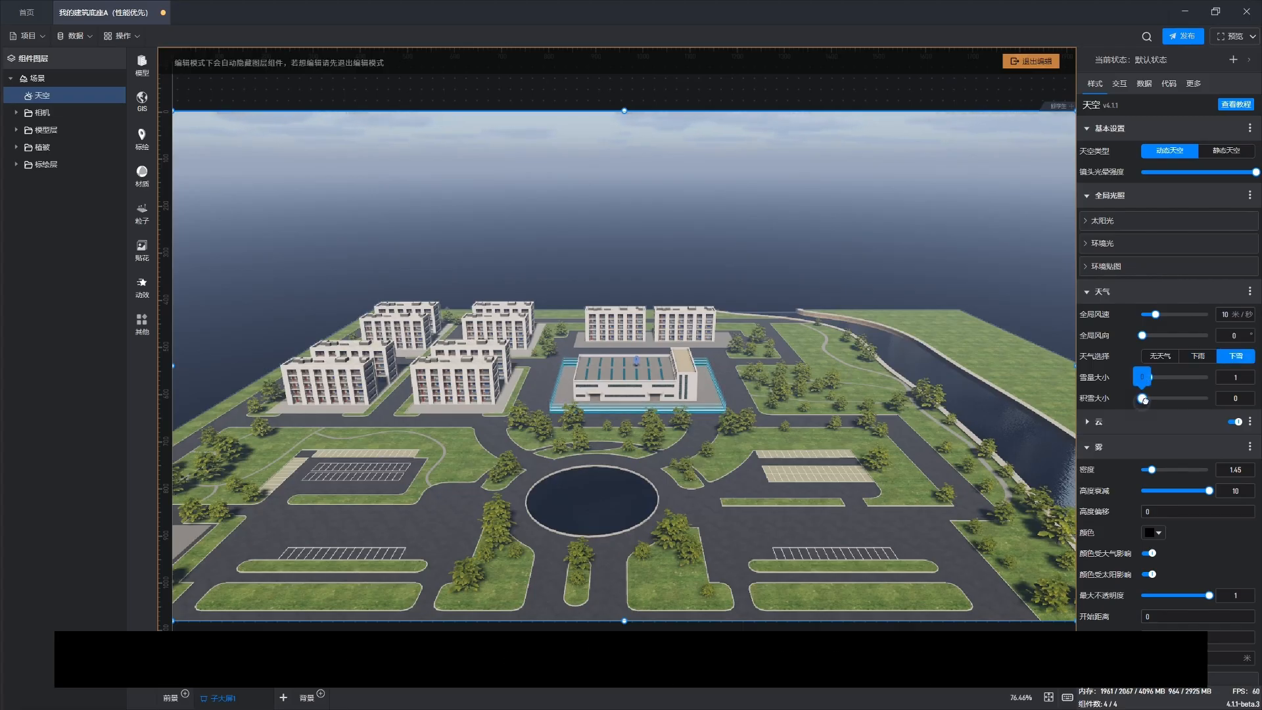
Step: Adjust the snow accumulation amount, settling on 0.2
left_click_drag(1151, 399, 1175, 399)
left_click_drag(926, 428, 884, 439)
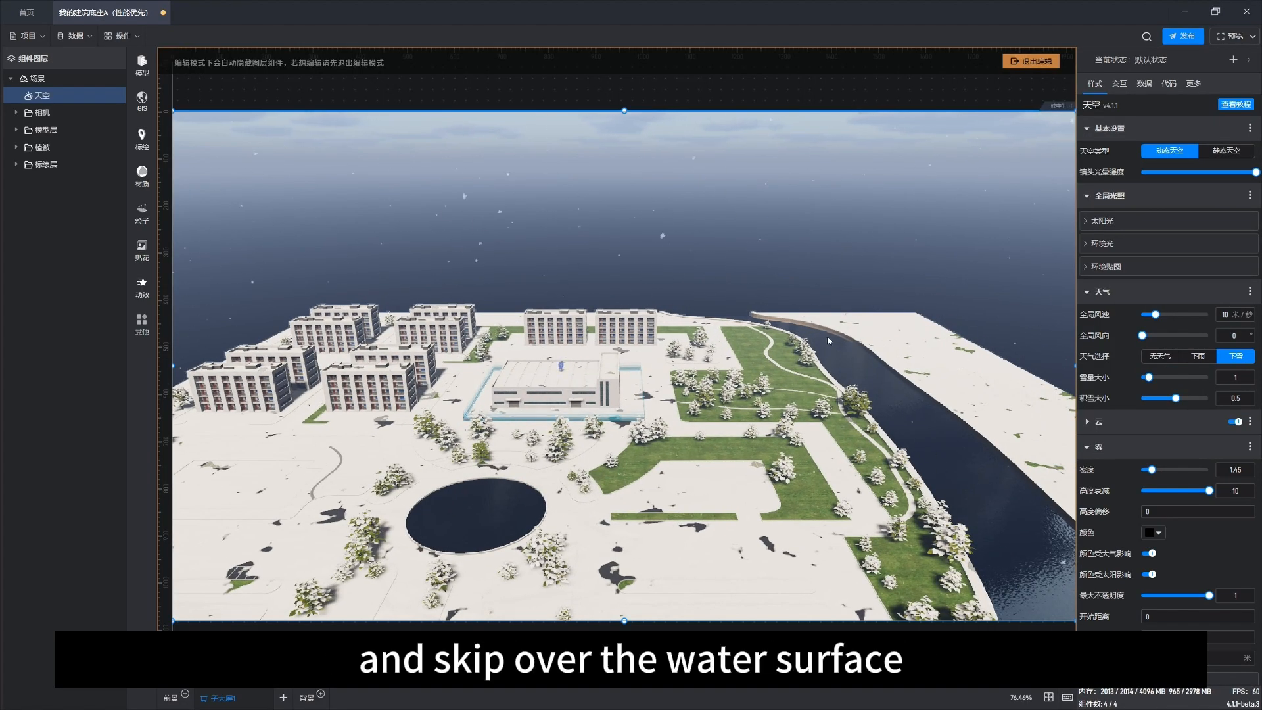
left_click_drag(569, 474, 627, 479)
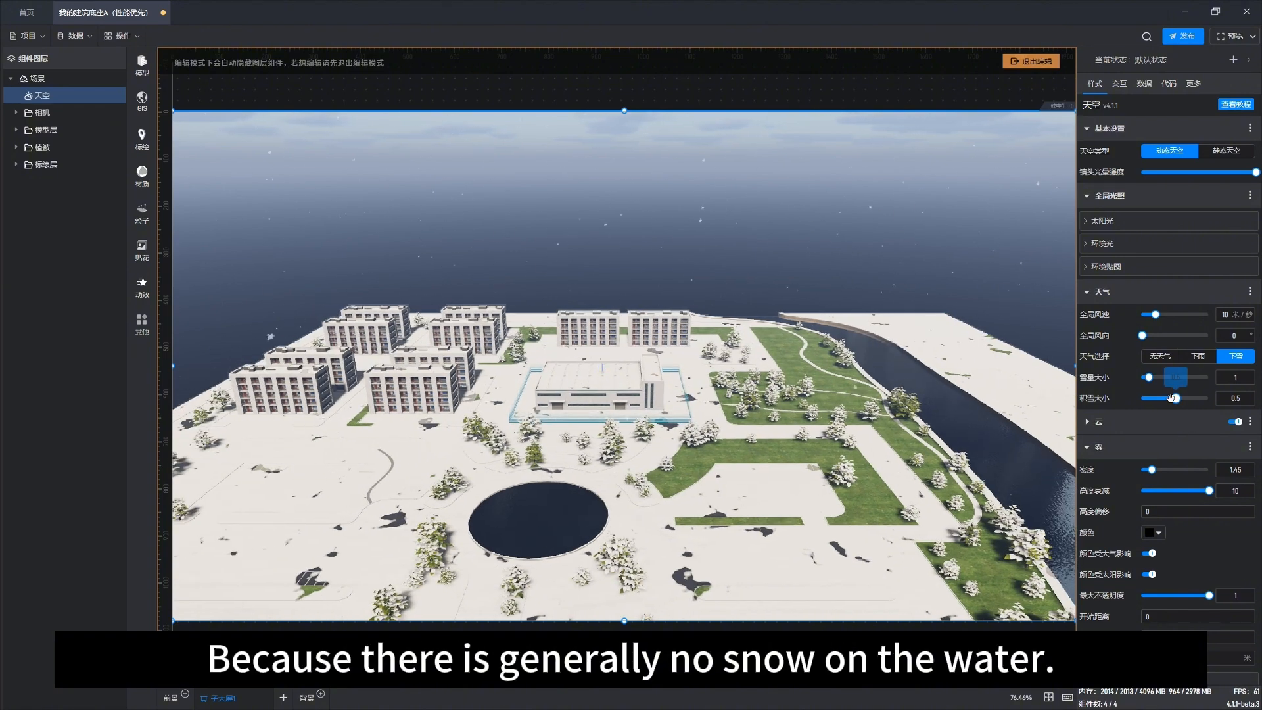
left_click_drag(1174, 398, 1154, 399)
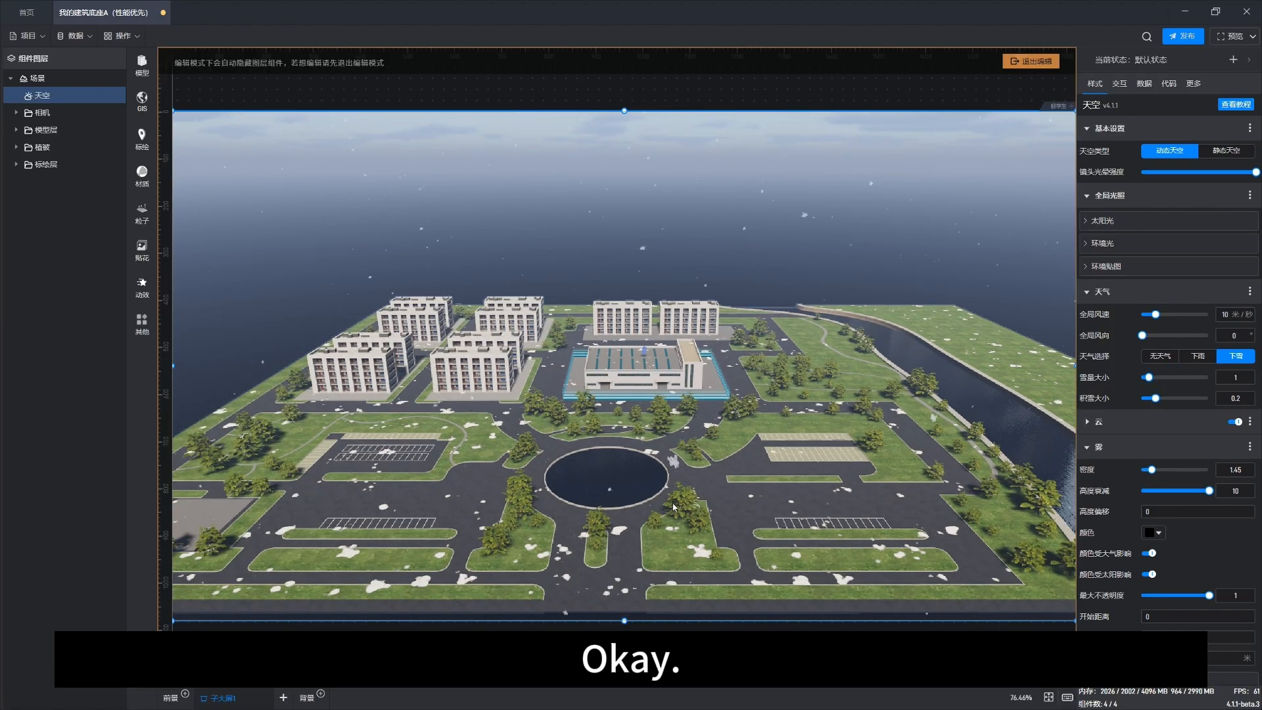
Step: Collapse the weather settings, set the environment map texture to 天空 and lower its reflection strength
left_click(1133, 294)
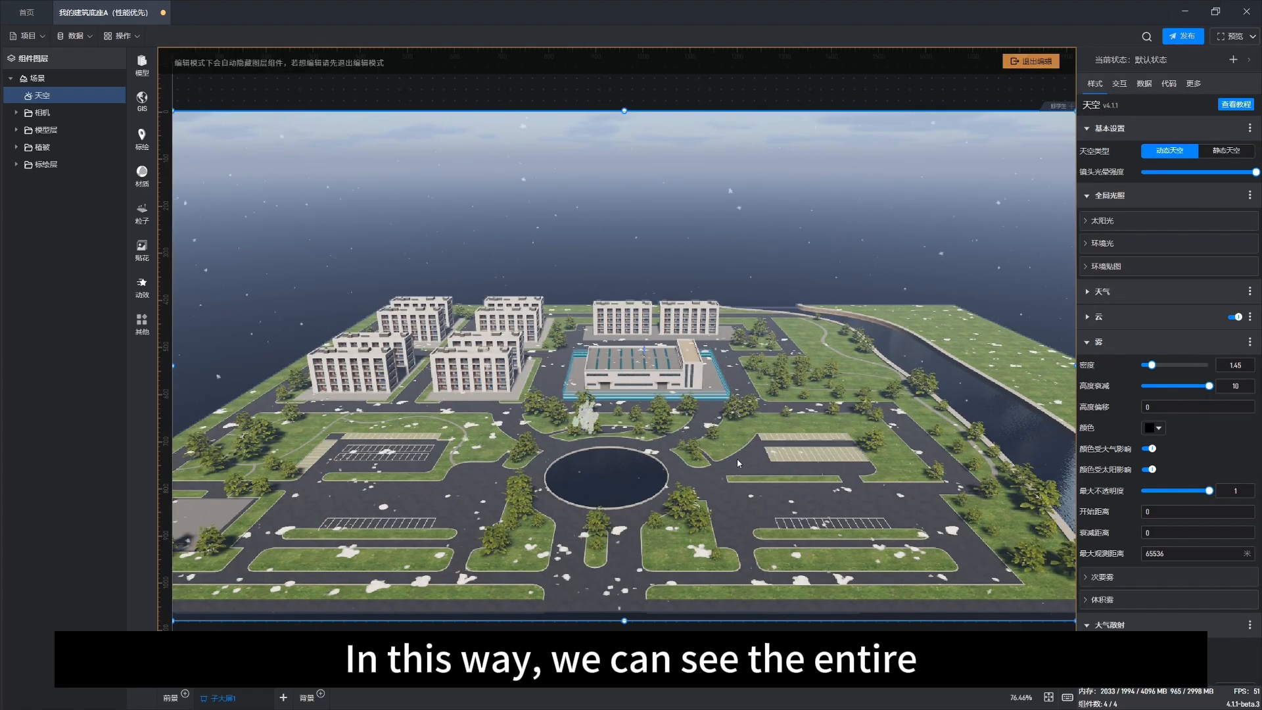
right_click_drag(687, 526, 671, 477)
scroll(670, 477, "up", 4)
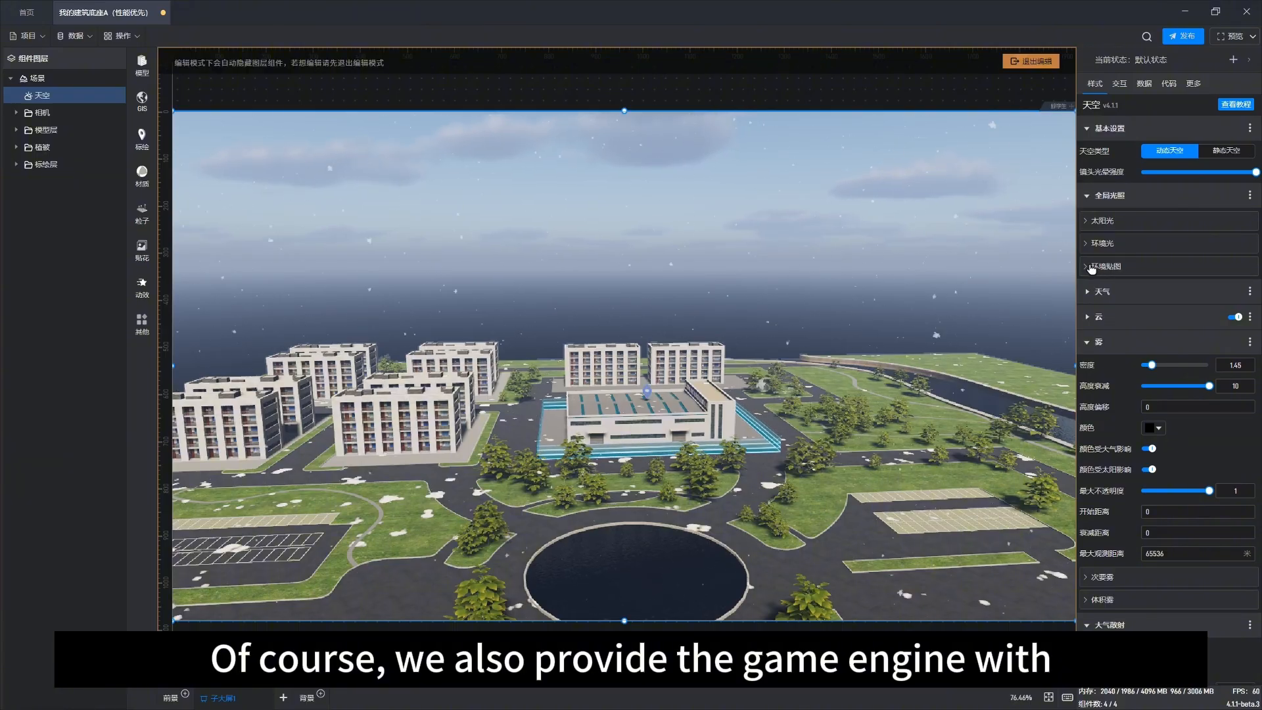
left_click(1092, 267)
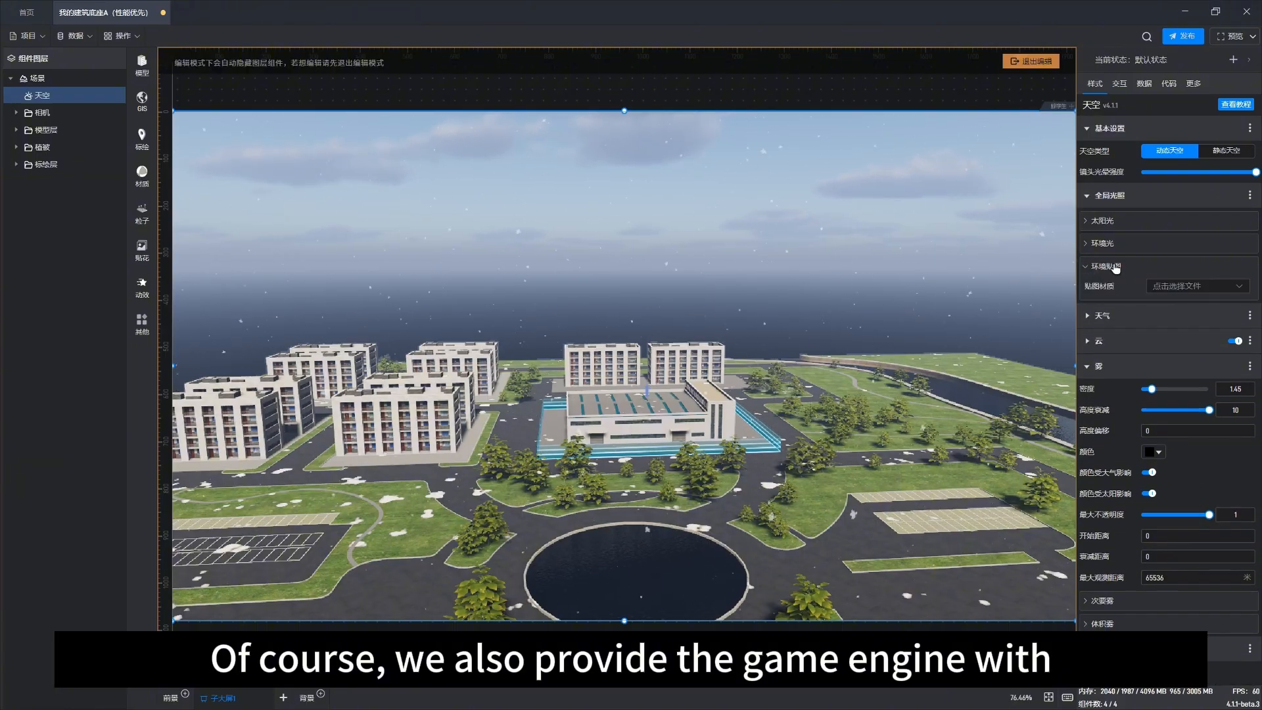
left_click(1243, 286)
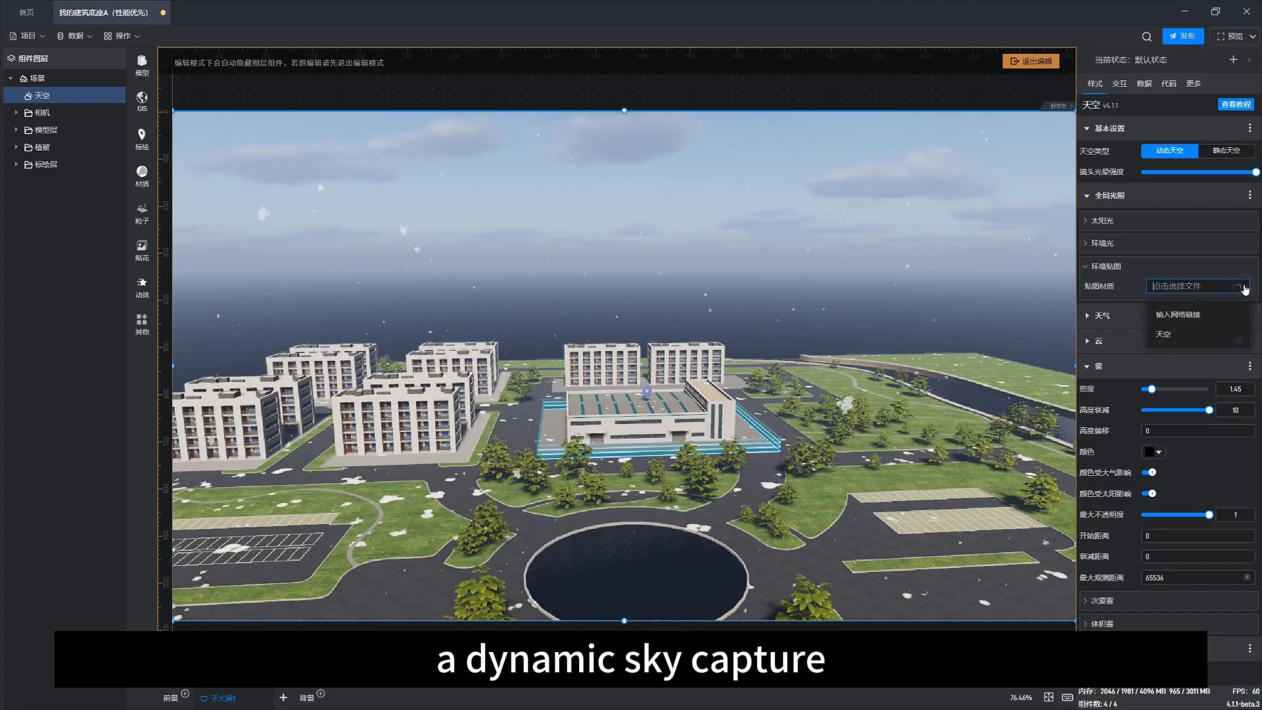
left_click(1192, 337)
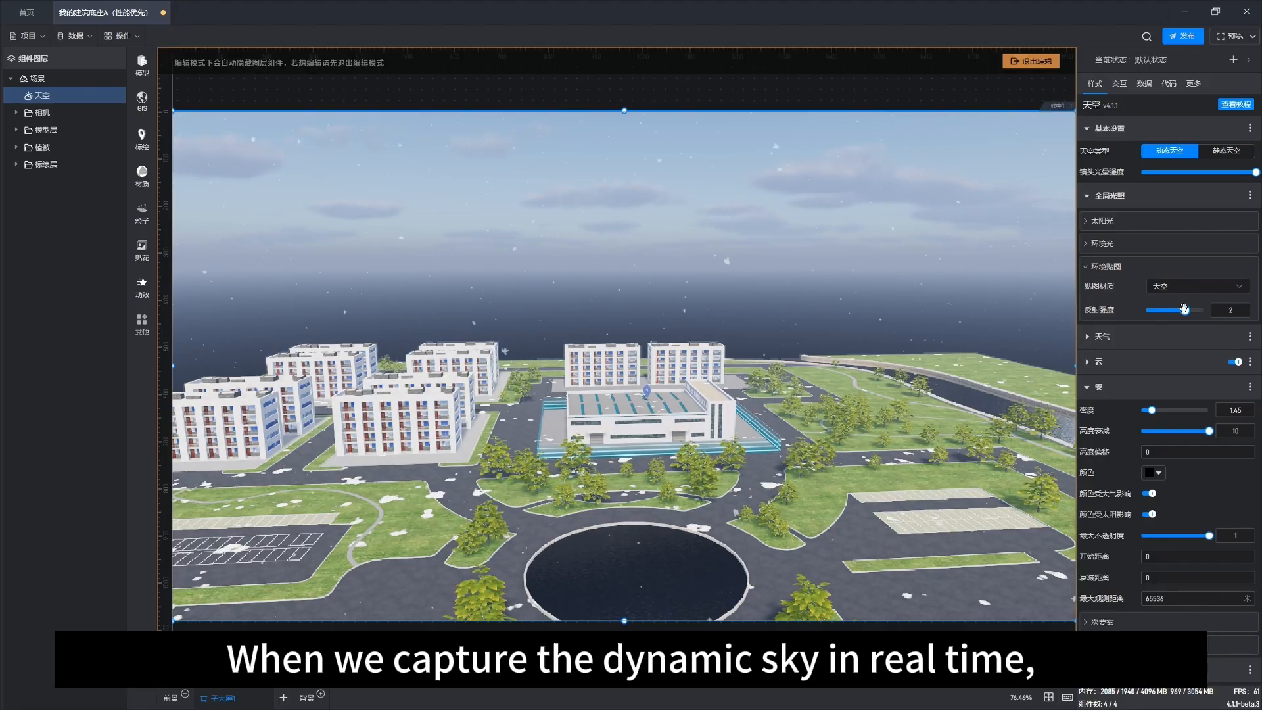
left_click_drag(1184, 308, 1166, 311)
Step: Select the scene and set the time of day to 10.35
right_click_drag(719, 404, 761, 447)
left_click(879, 83)
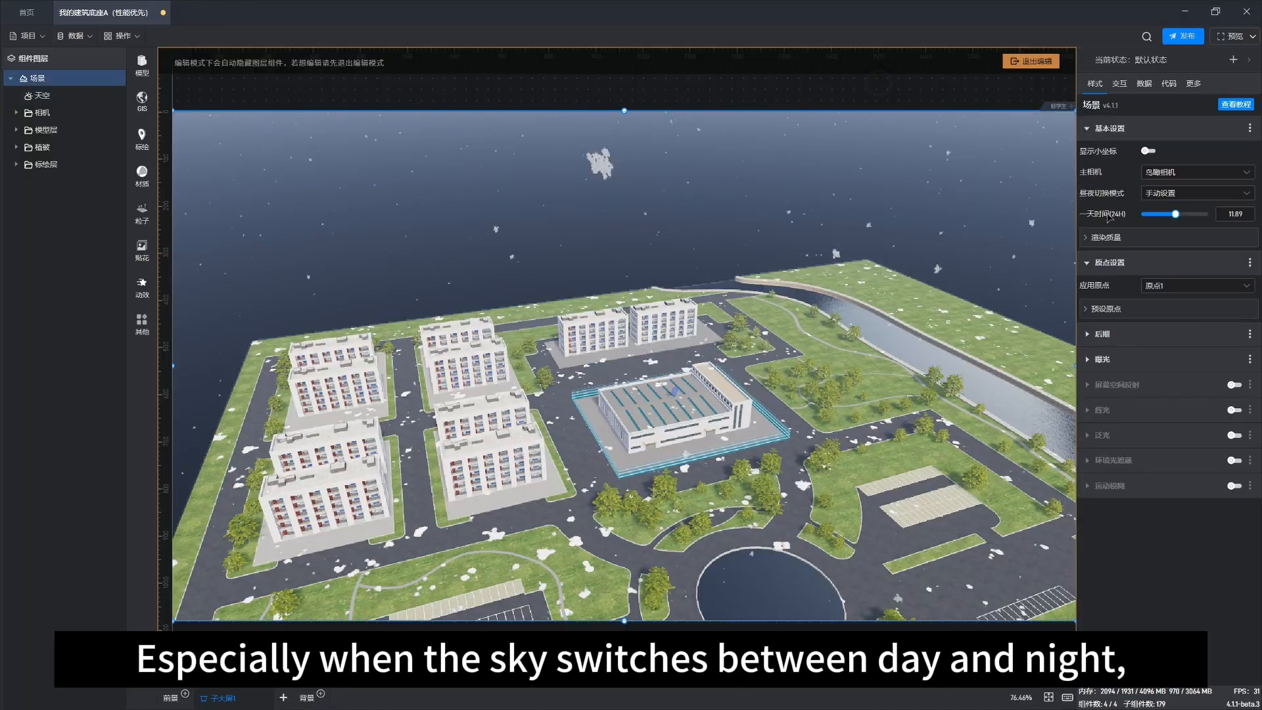
mouse_move(1175, 214)
left_mouse_down()
mouse_move(1190, 213)
mouse_move(1171, 213)
left_mouse_up()
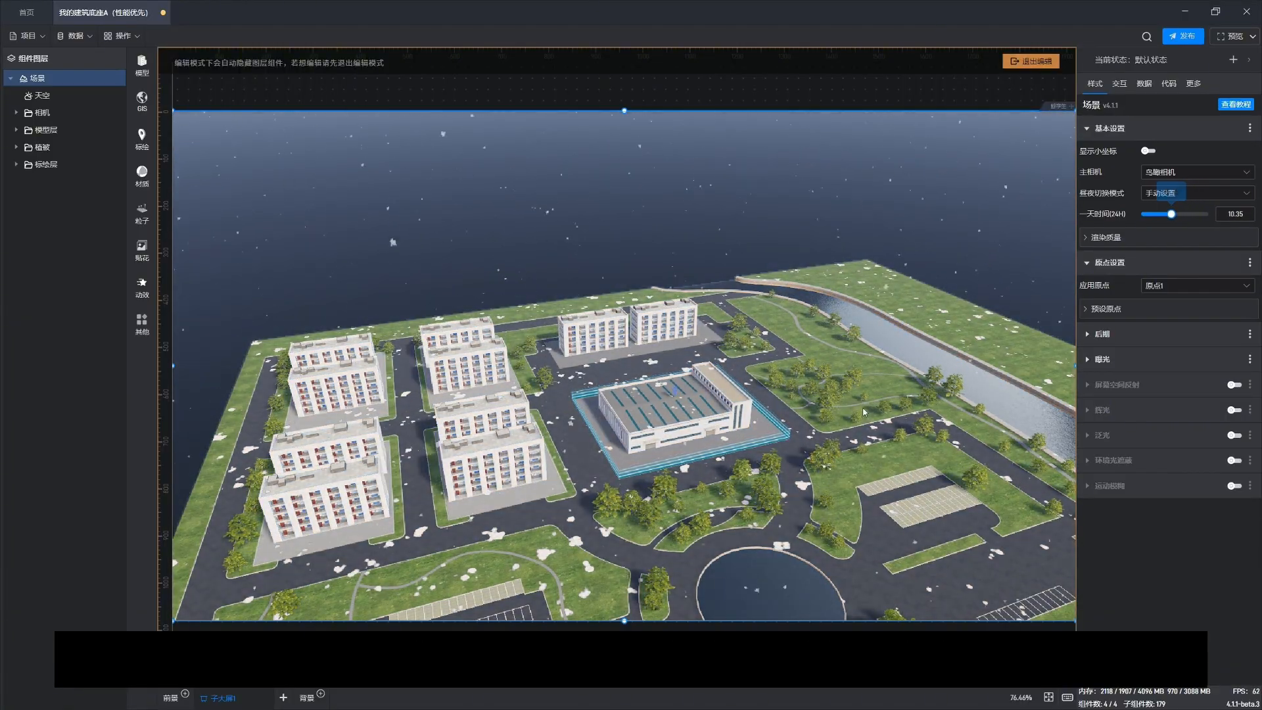
Step: Expand the post-processing settings to examine contrast, saturation, hue and tone mapping options
scroll(865, 412, "down", 4)
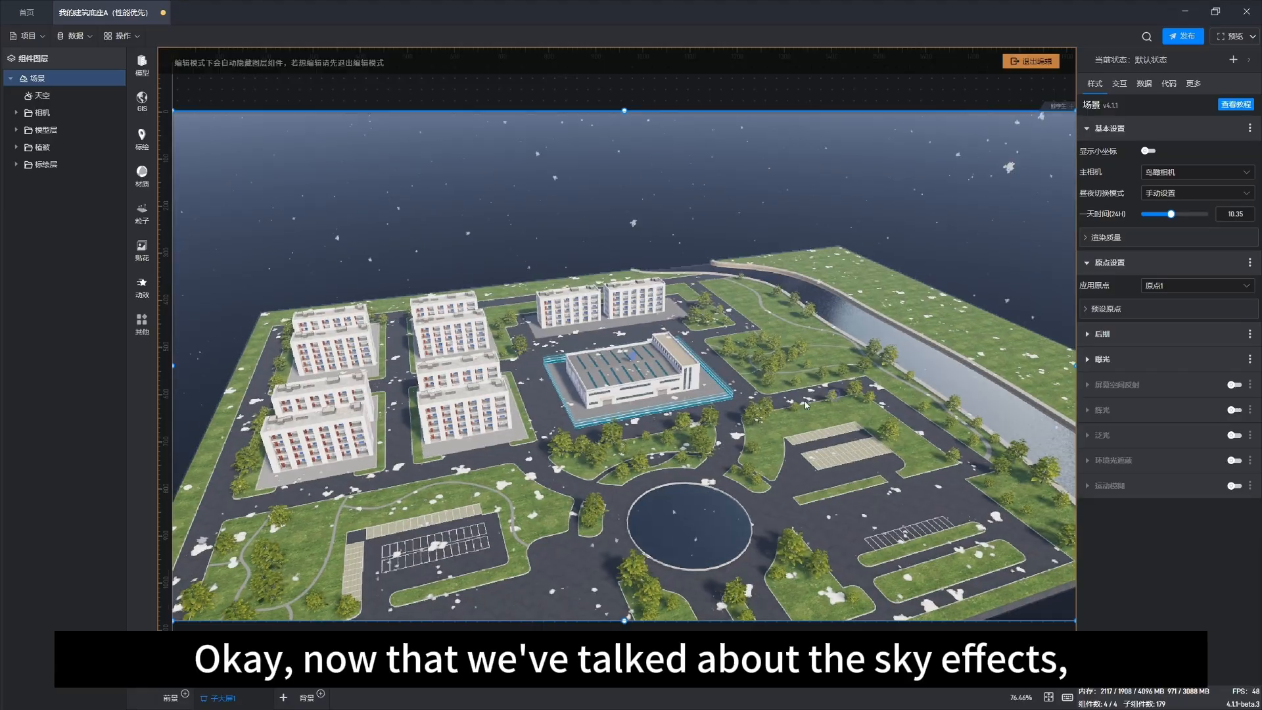
right_click_drag(805, 400, 765, 390)
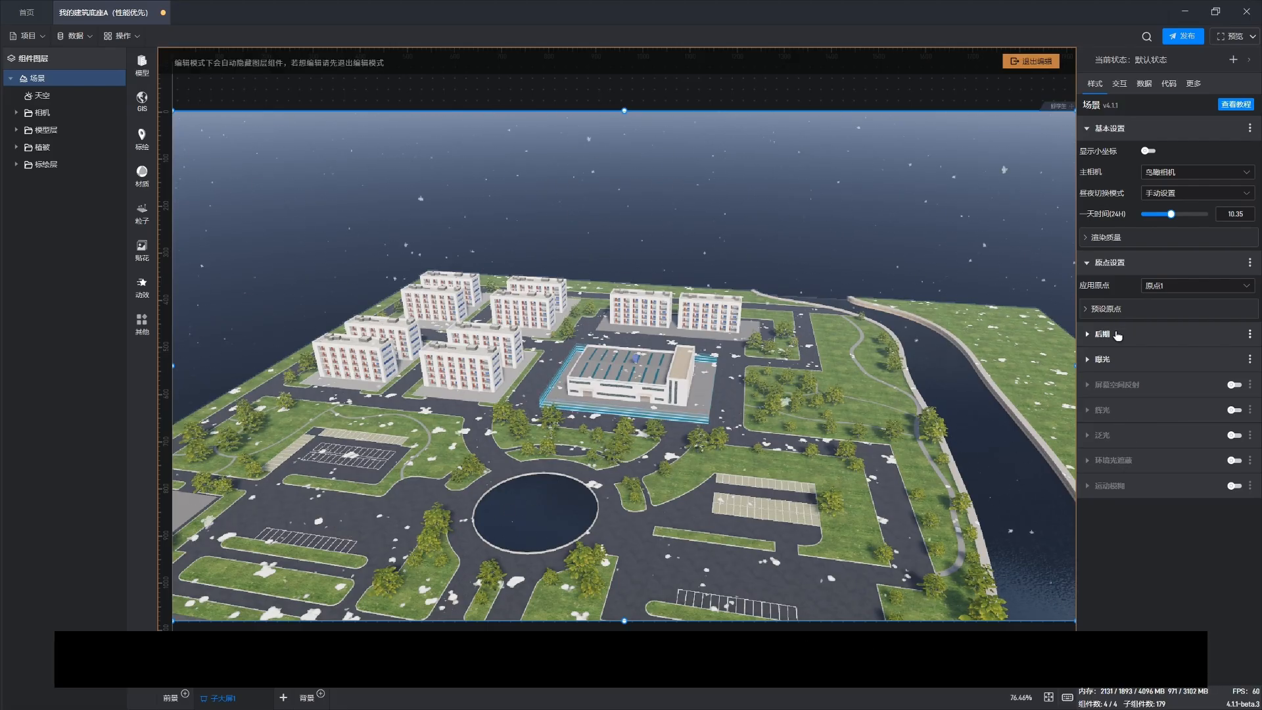
left_click_drag(637, 516, 650, 469)
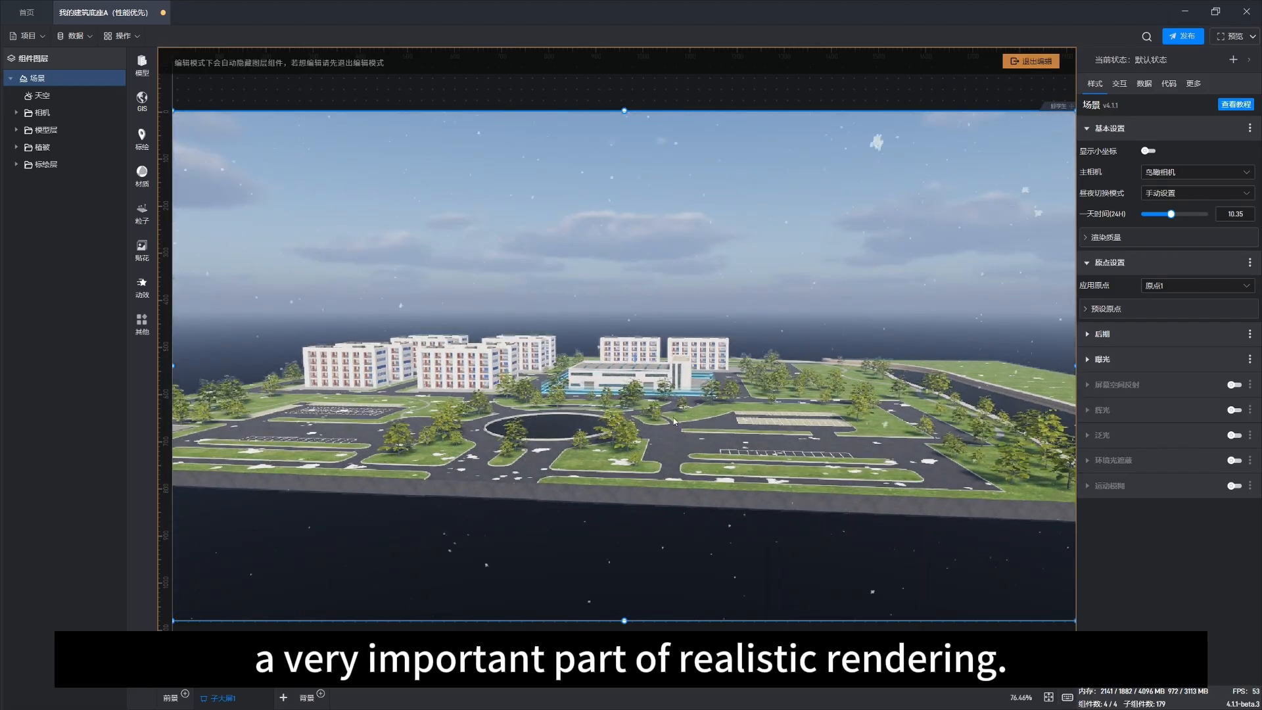
scroll(673, 420, "up", 2)
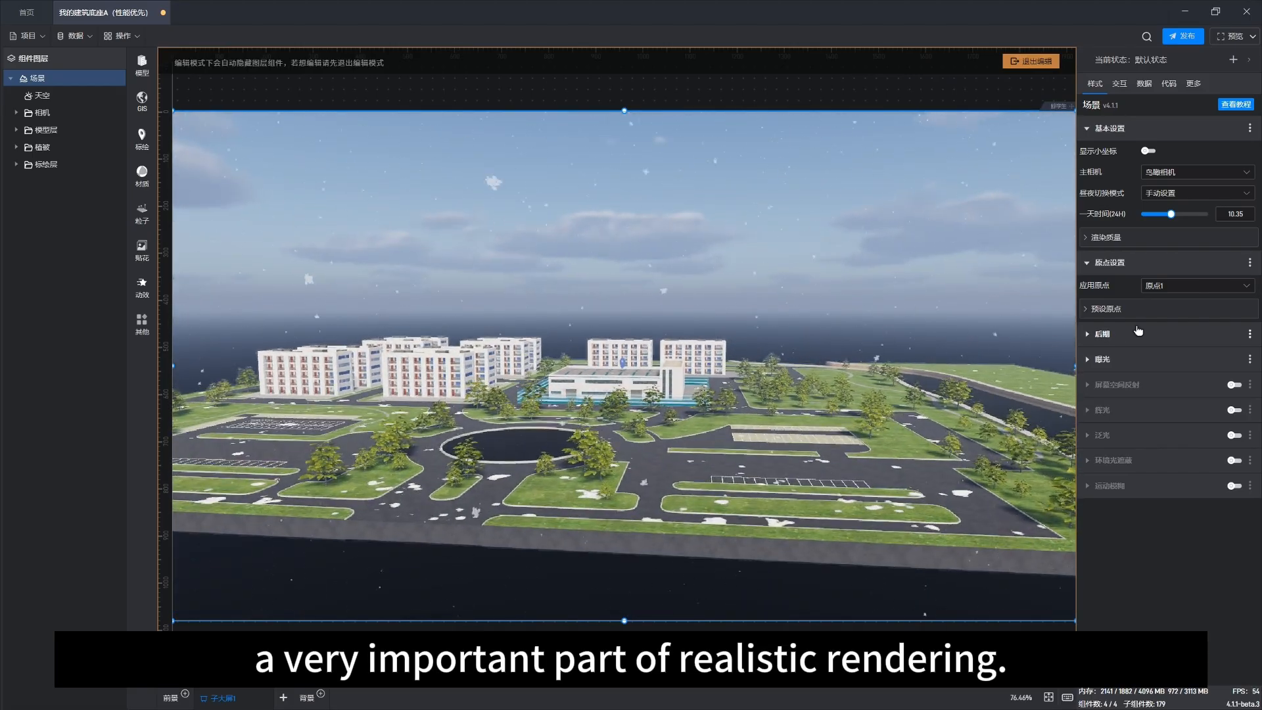
left_click(1103, 334)
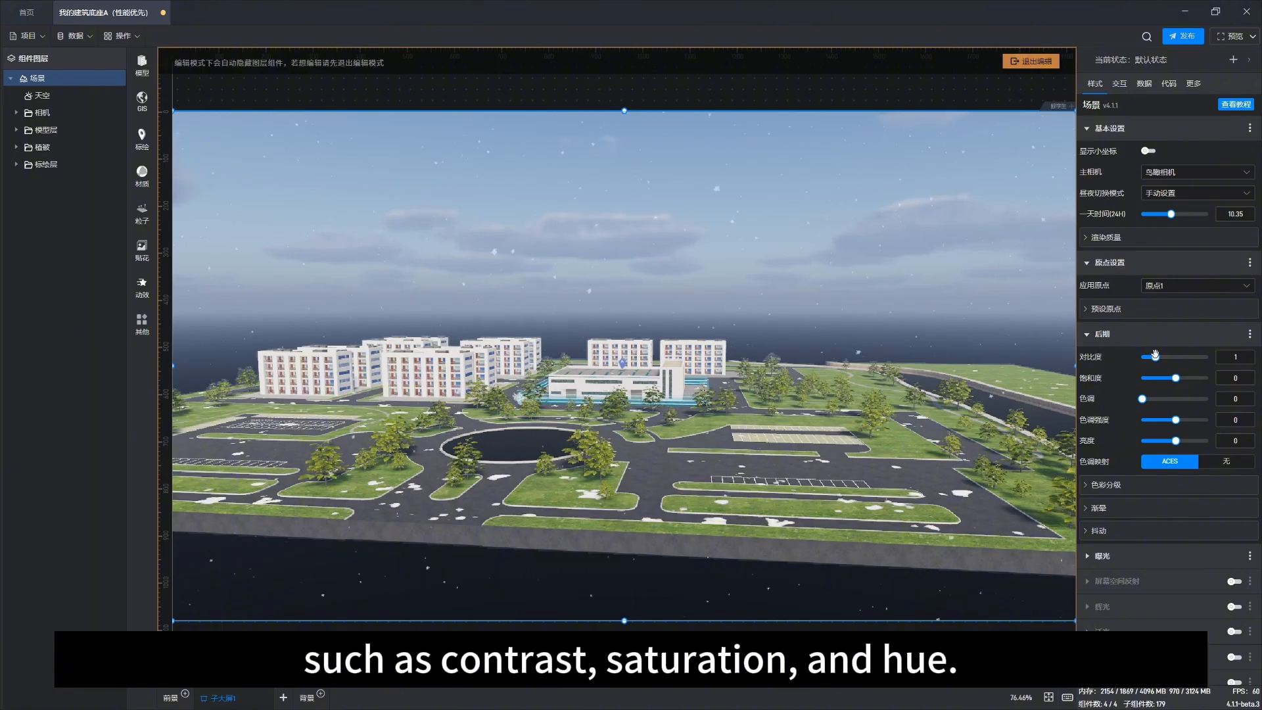
mouse_move(1156, 355)
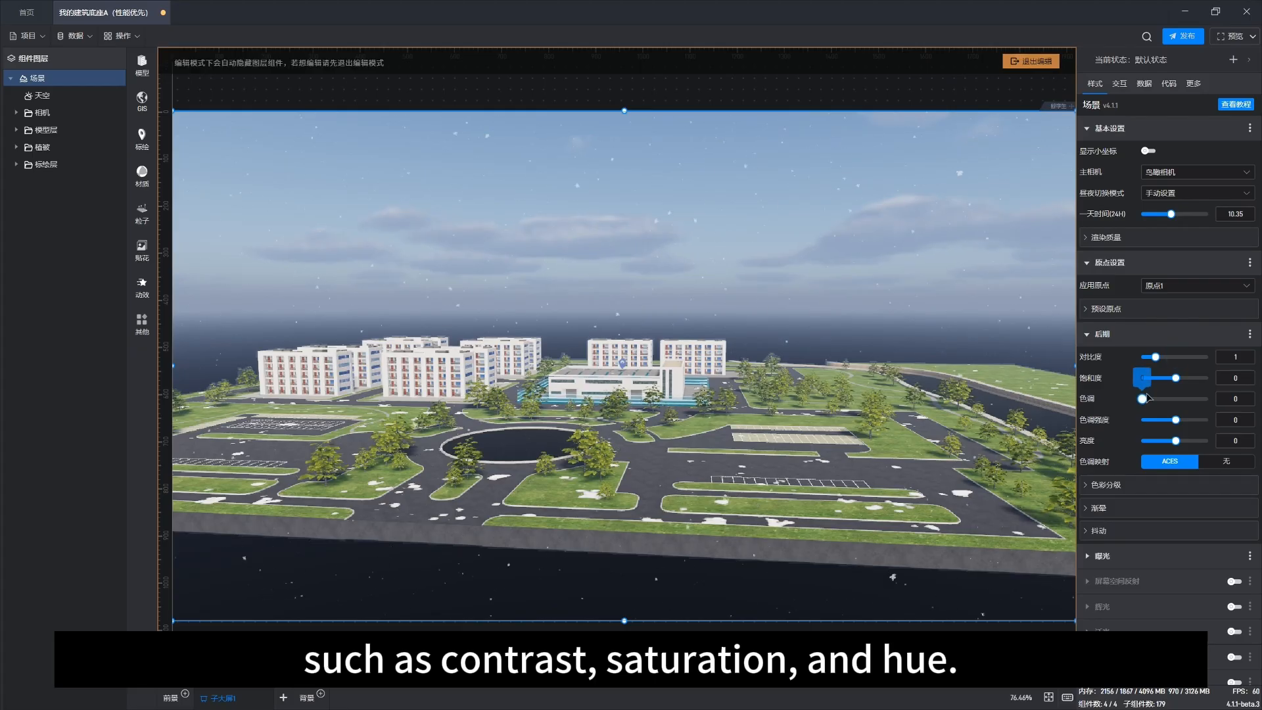
mouse_move(1144, 396)
left_mouse_down()
mouse_move(1155, 395)
mouse_move(1141, 398)
left_mouse_up()
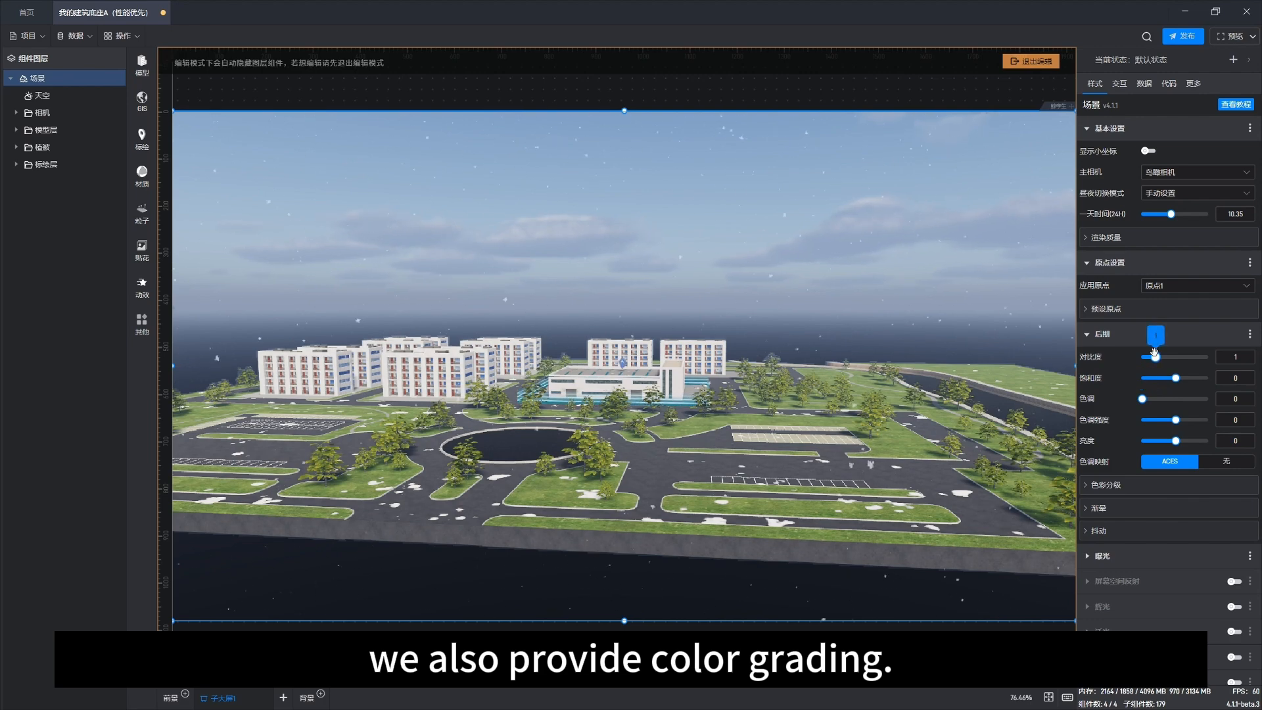
Step: Examine the vignette and jitter subsections of the post-processing settings and collapse the section
left_click(1093, 334)
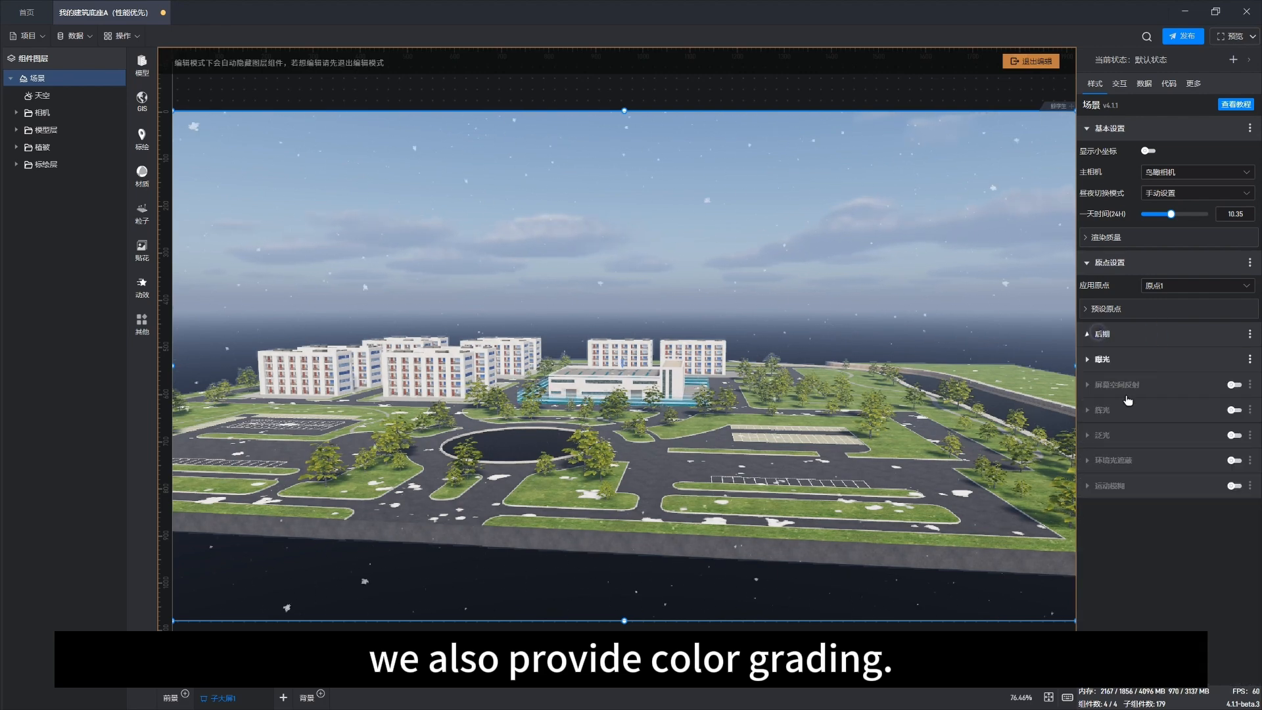
left_click(1100, 337)
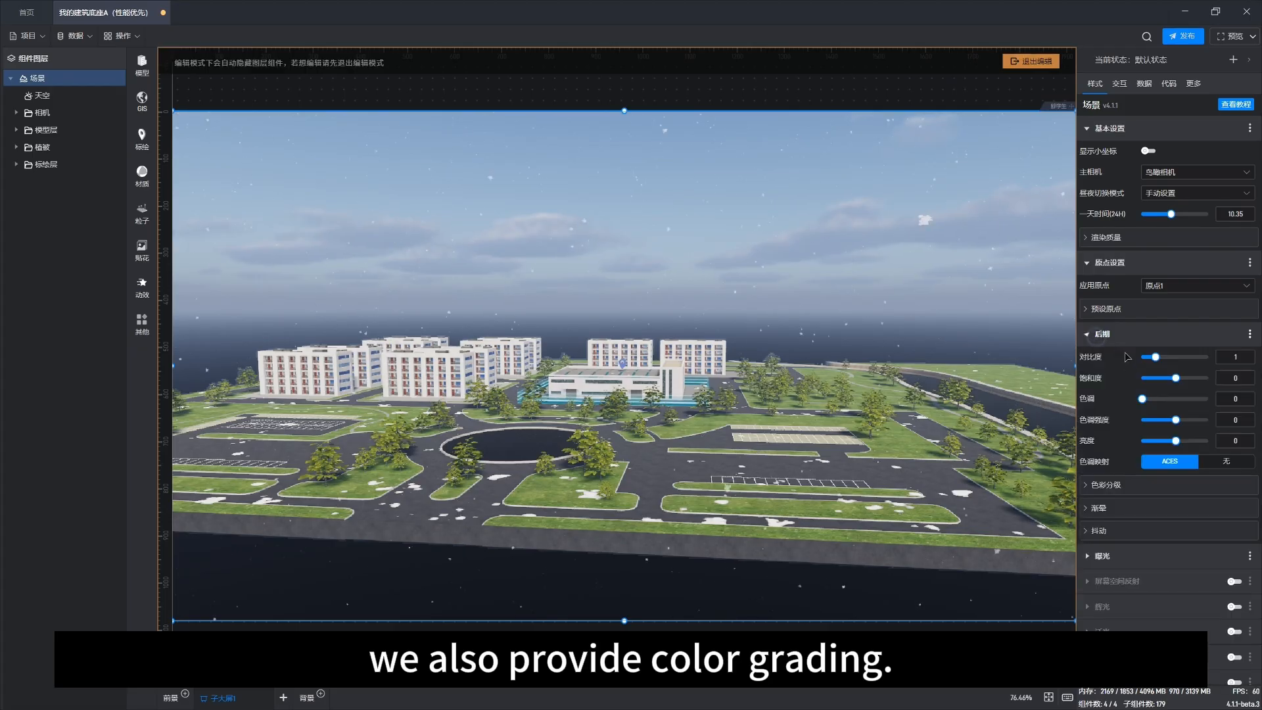
left_click(1101, 508)
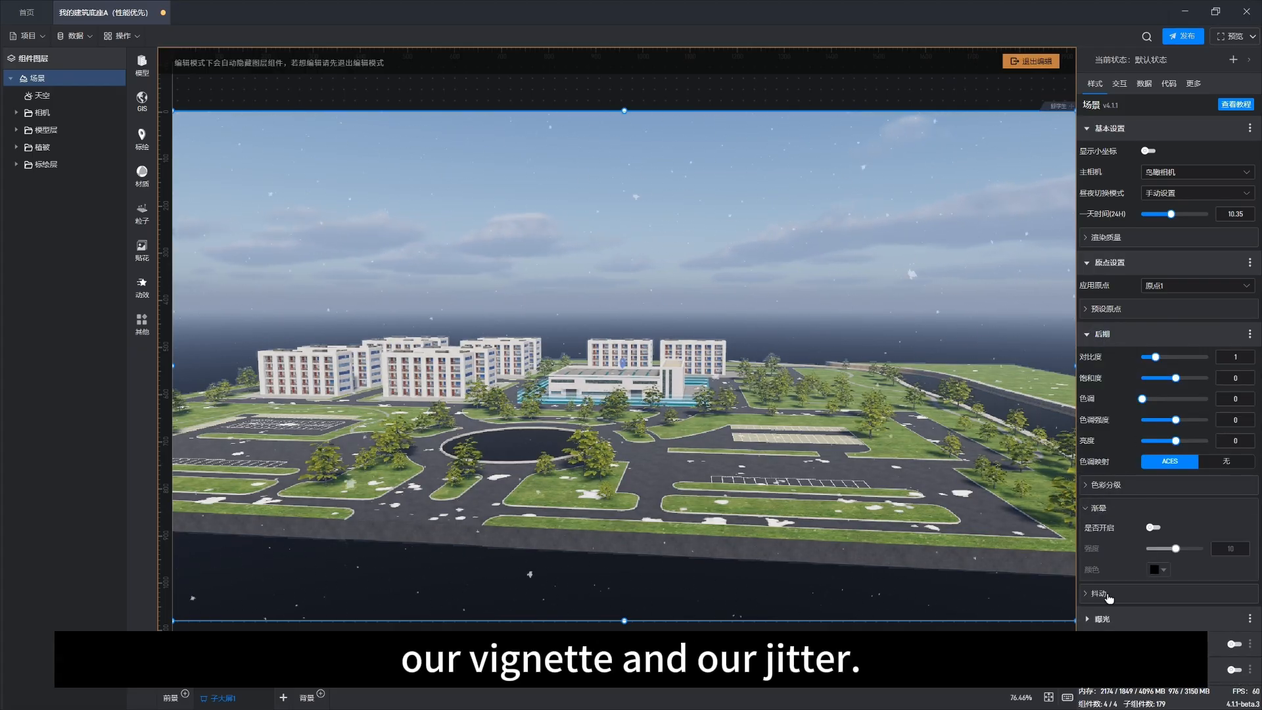
left_click(1109, 594)
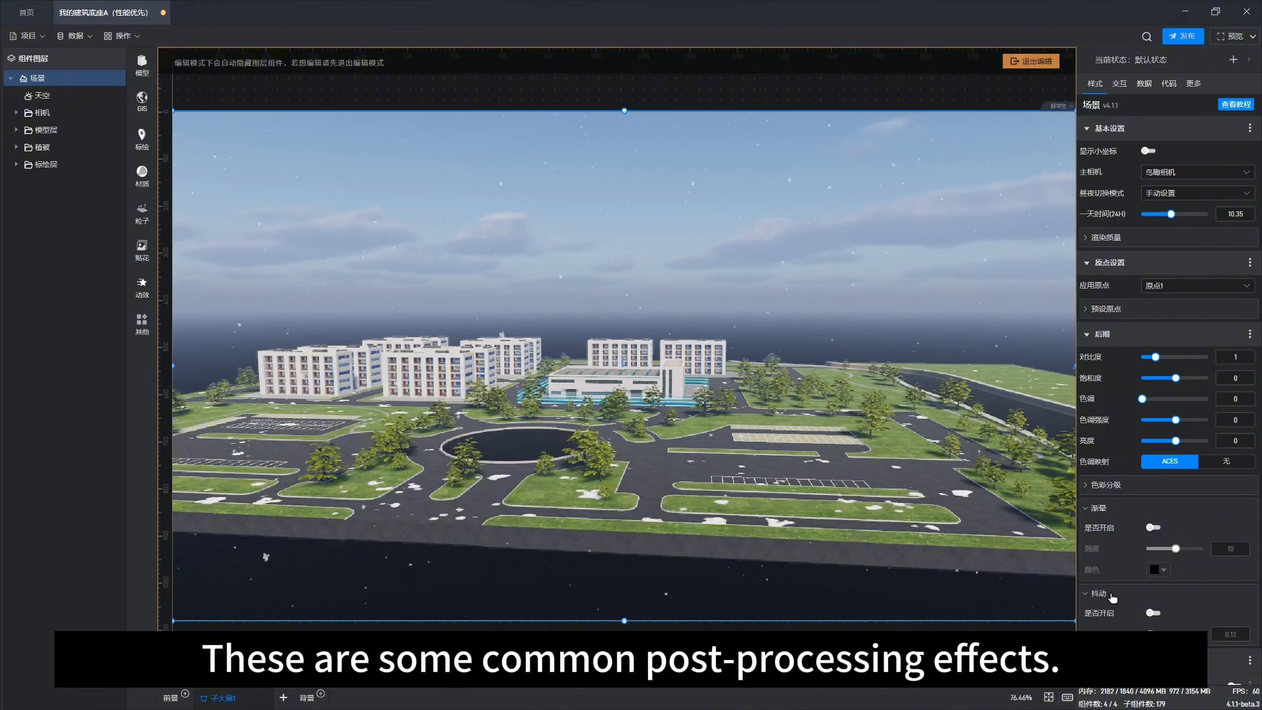
left_click(1106, 595)
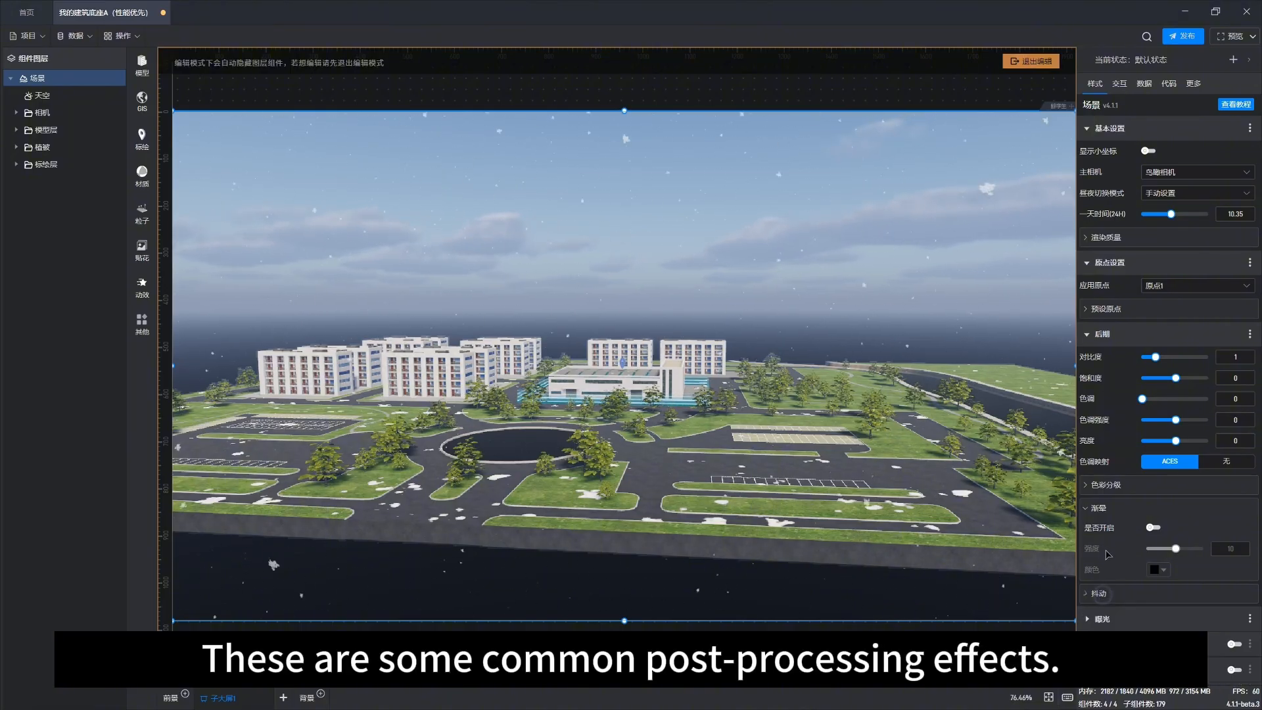
left_click(1100, 508)
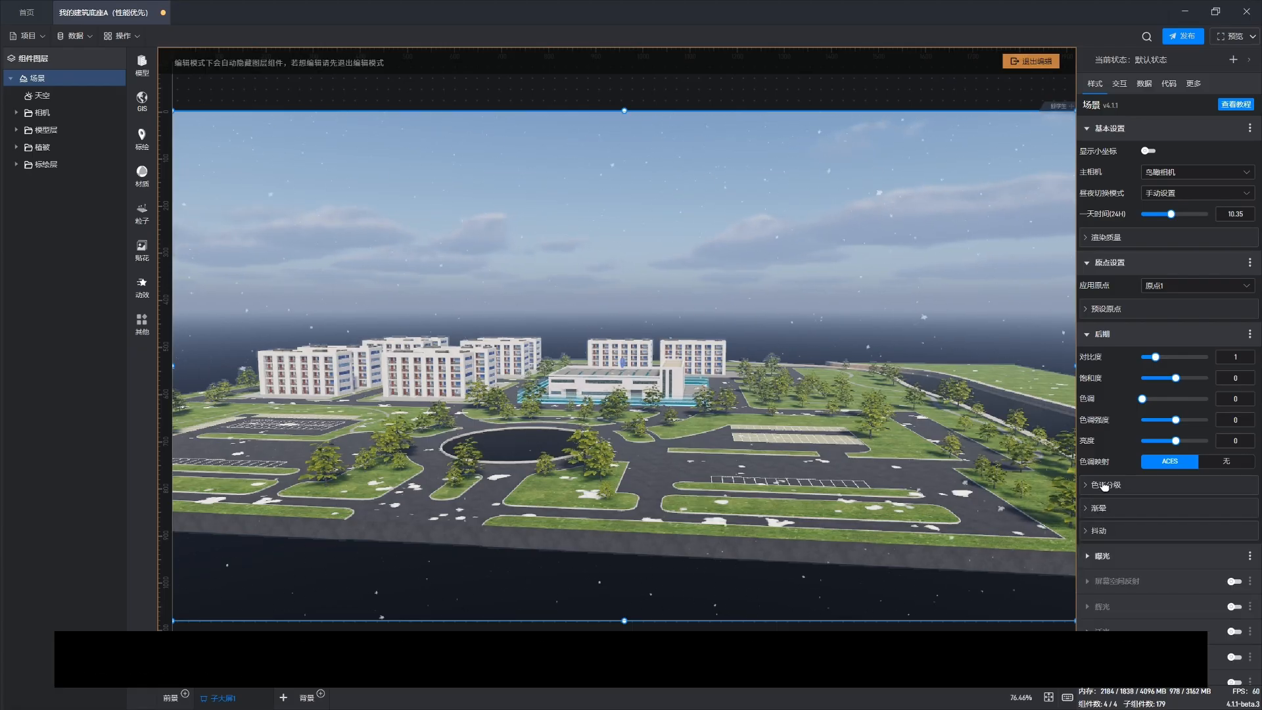
left_click(1101, 335)
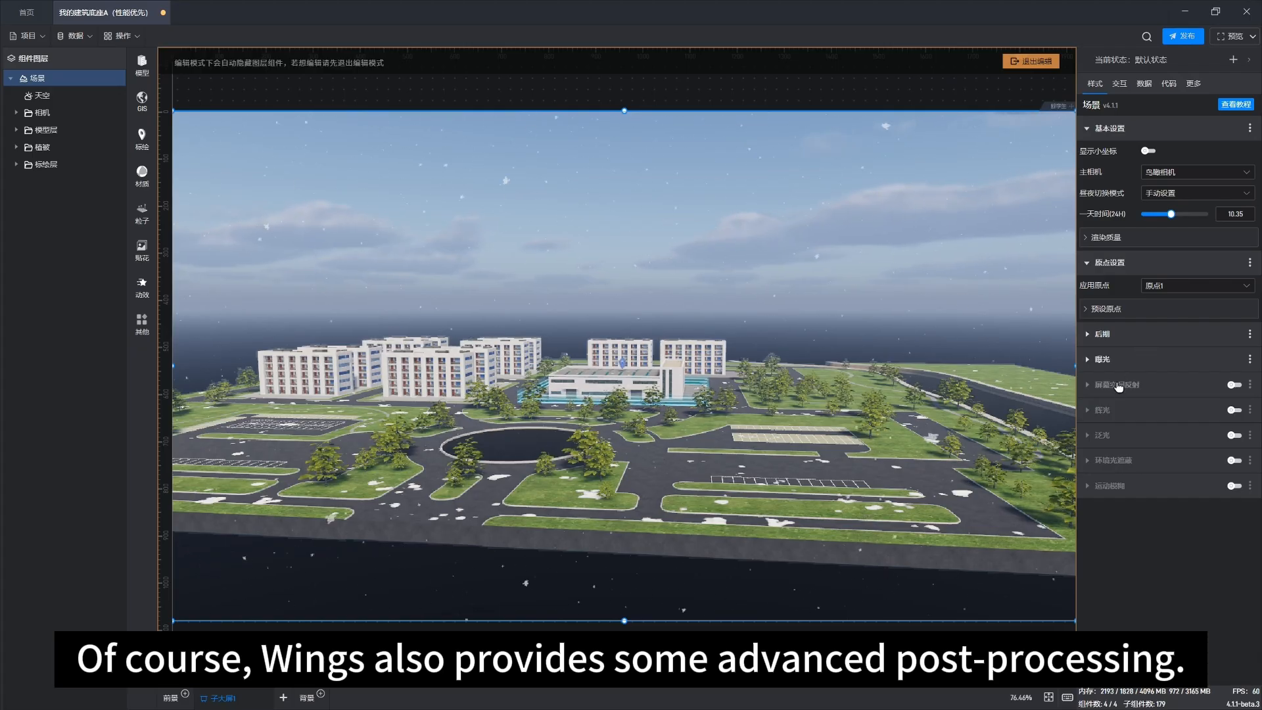
right_click_drag(670, 419, 672, 510)
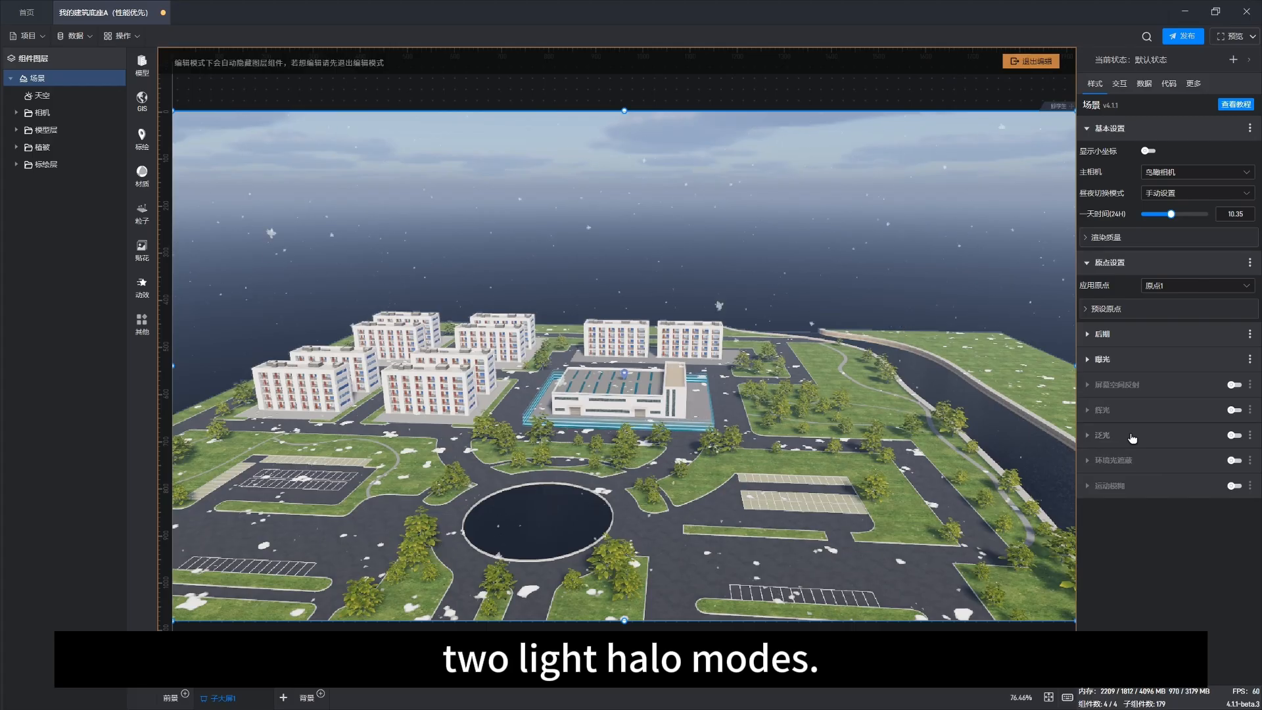
left_click_drag(673, 486, 695, 467)
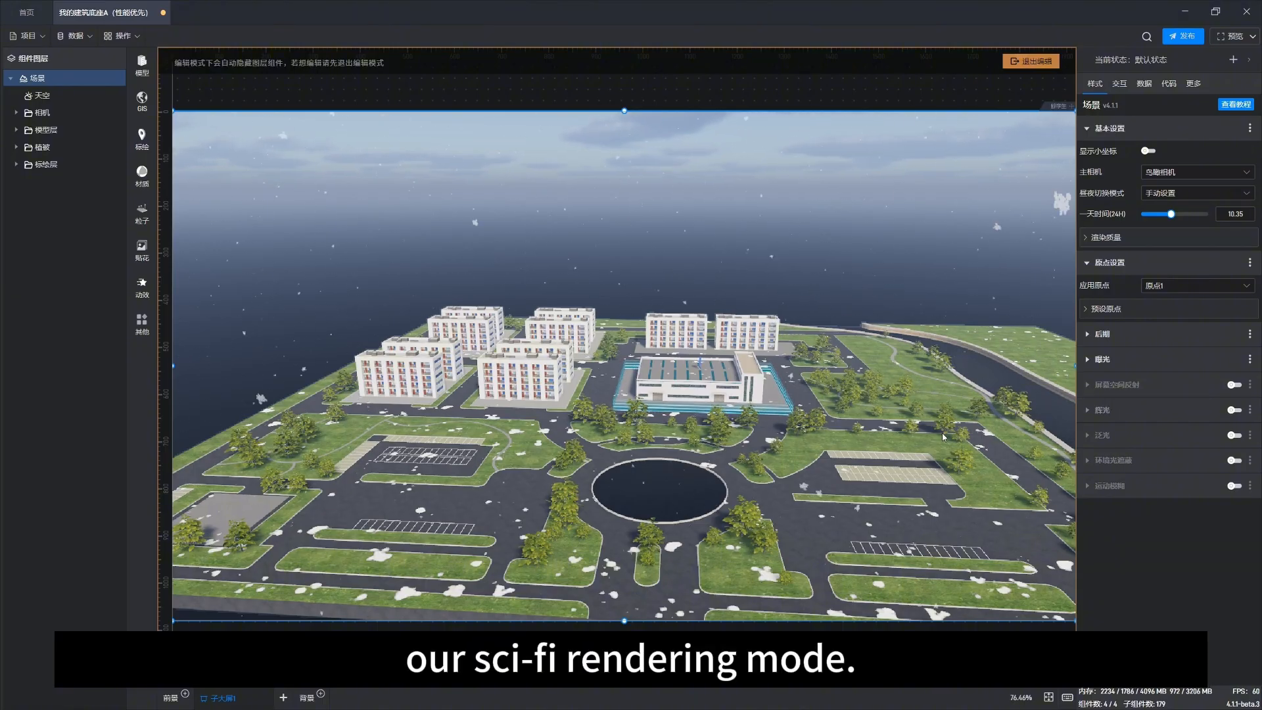
left_click_drag(781, 479, 693, 467)
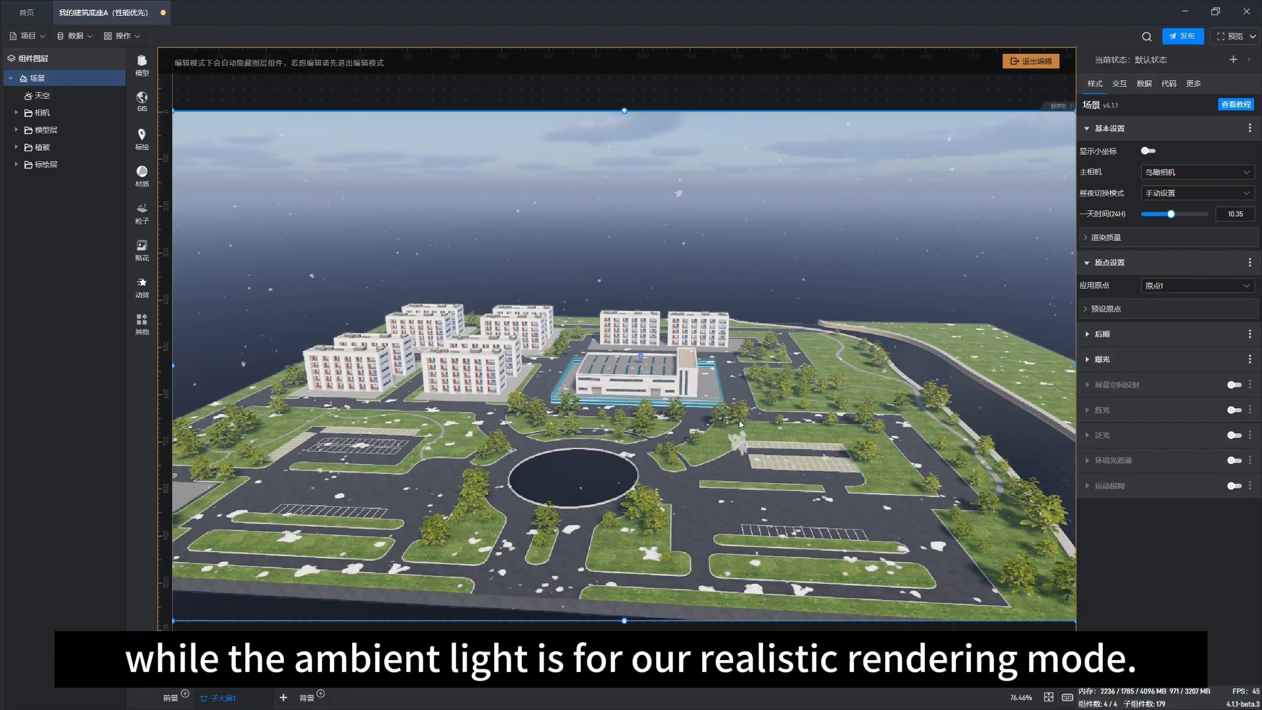
scroll(654, 424, "up", 3)
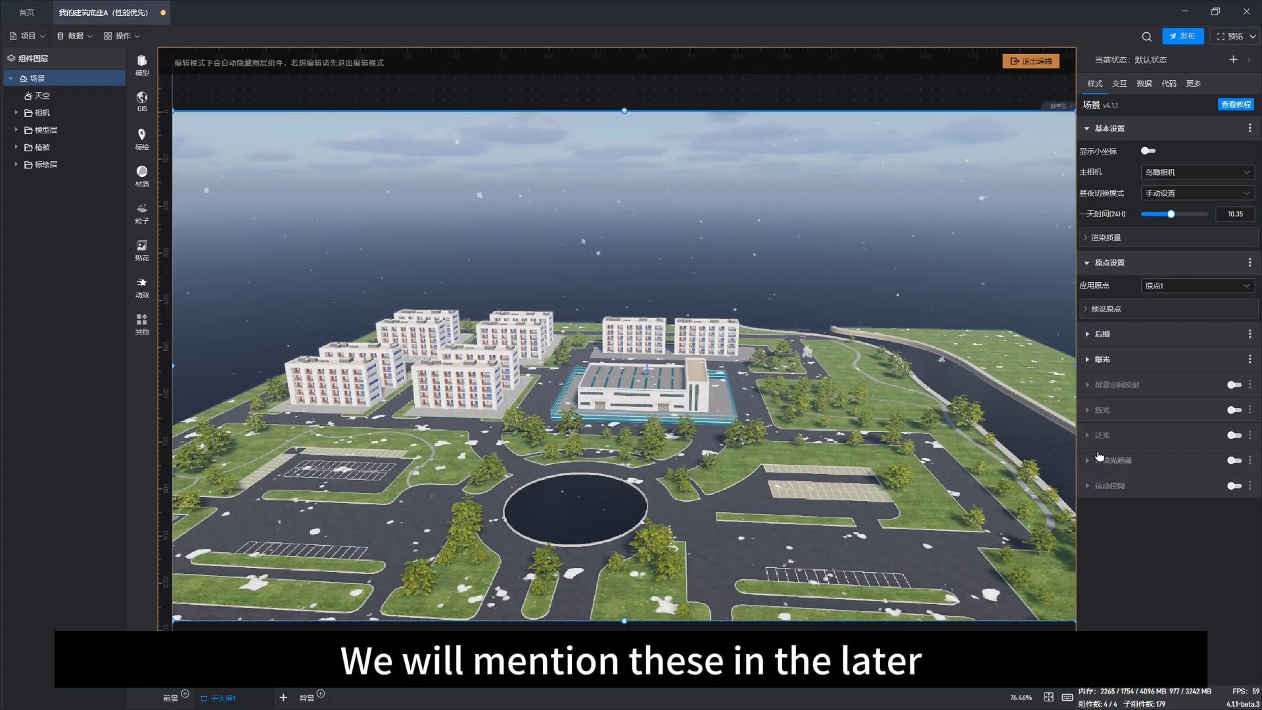
scroll(815, 410, "up", 3)
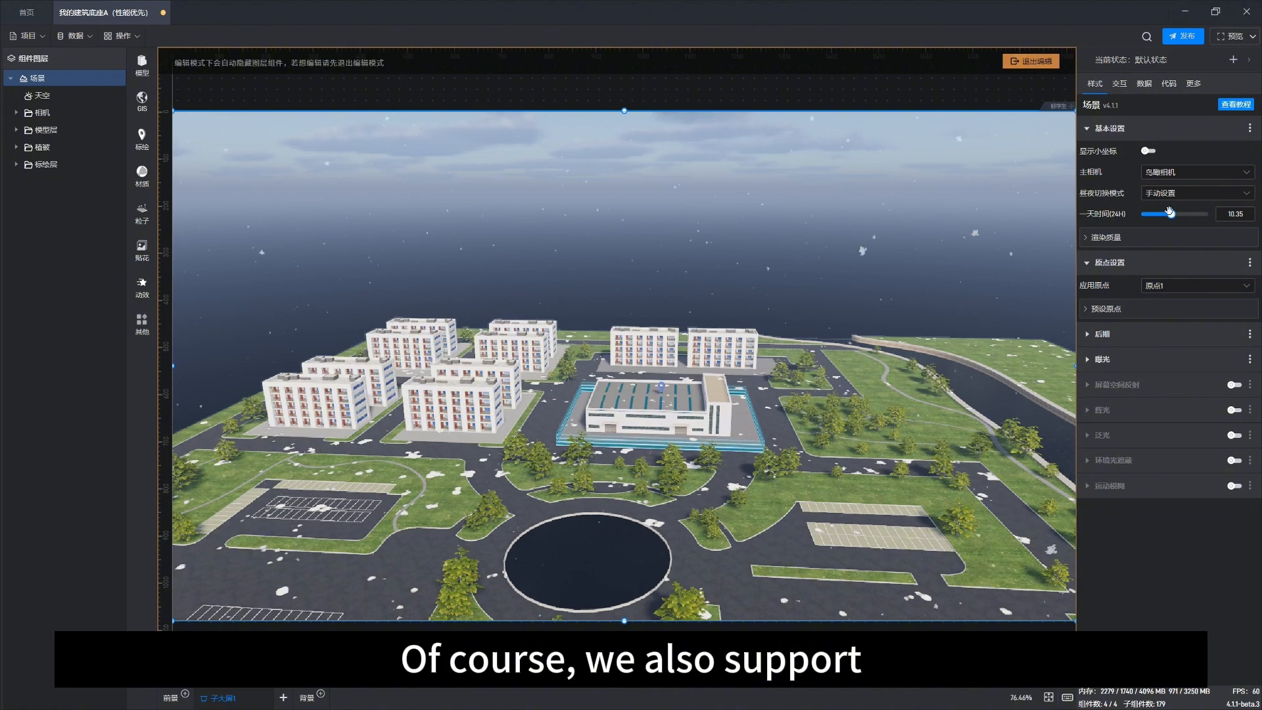
Step: Expand the scene's exposure settings and set the exposure mode to 基本自动曝光
left_click(42, 96)
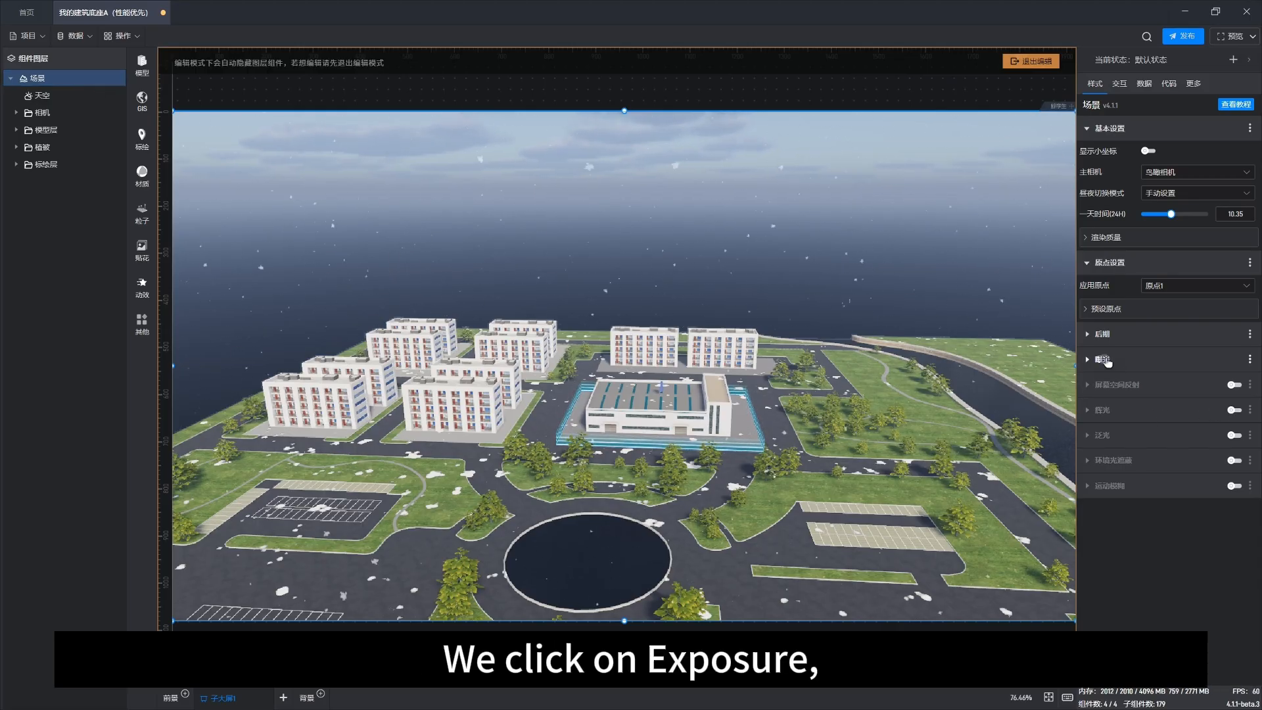
left_click(1110, 360)
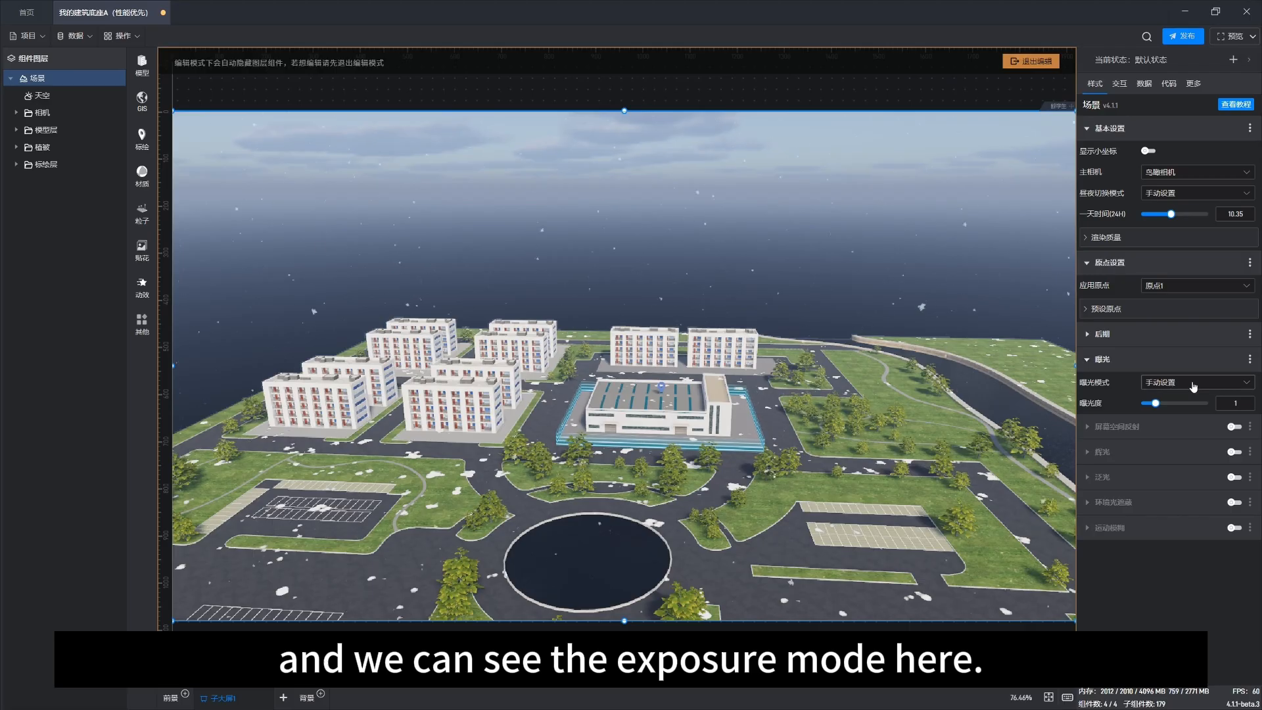
left_click(1226, 386)
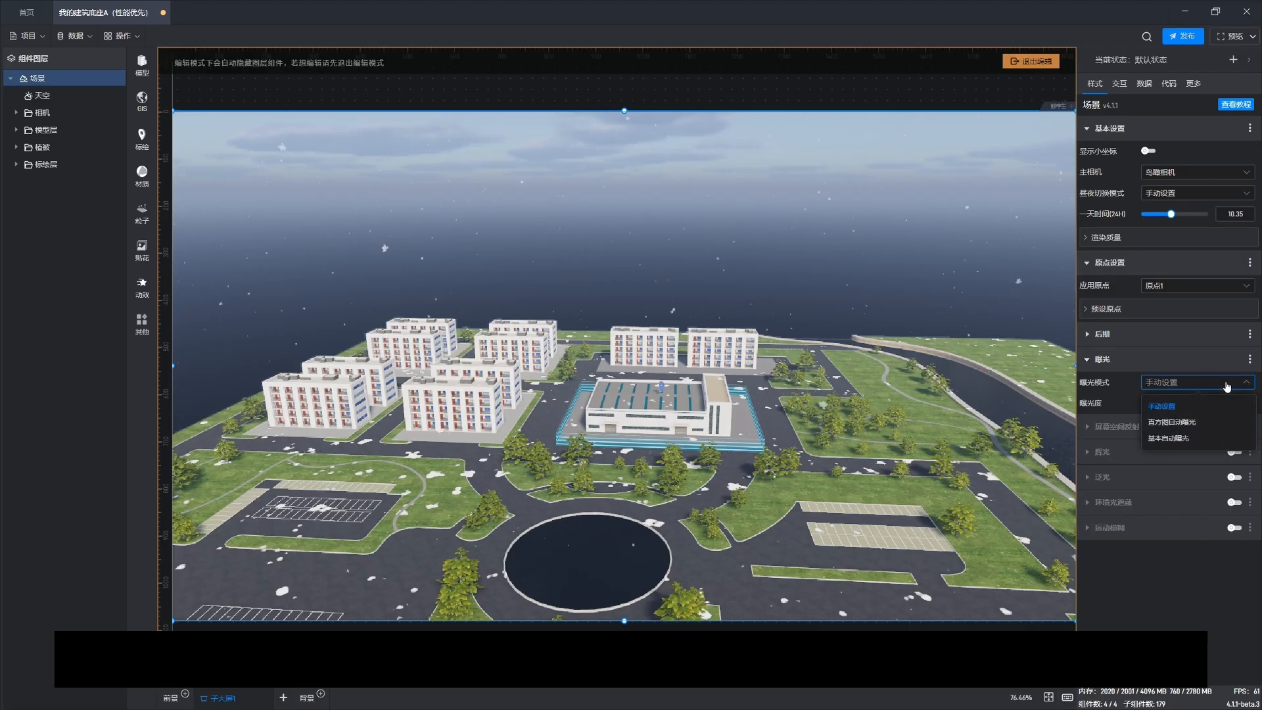
left_click(1193, 438)
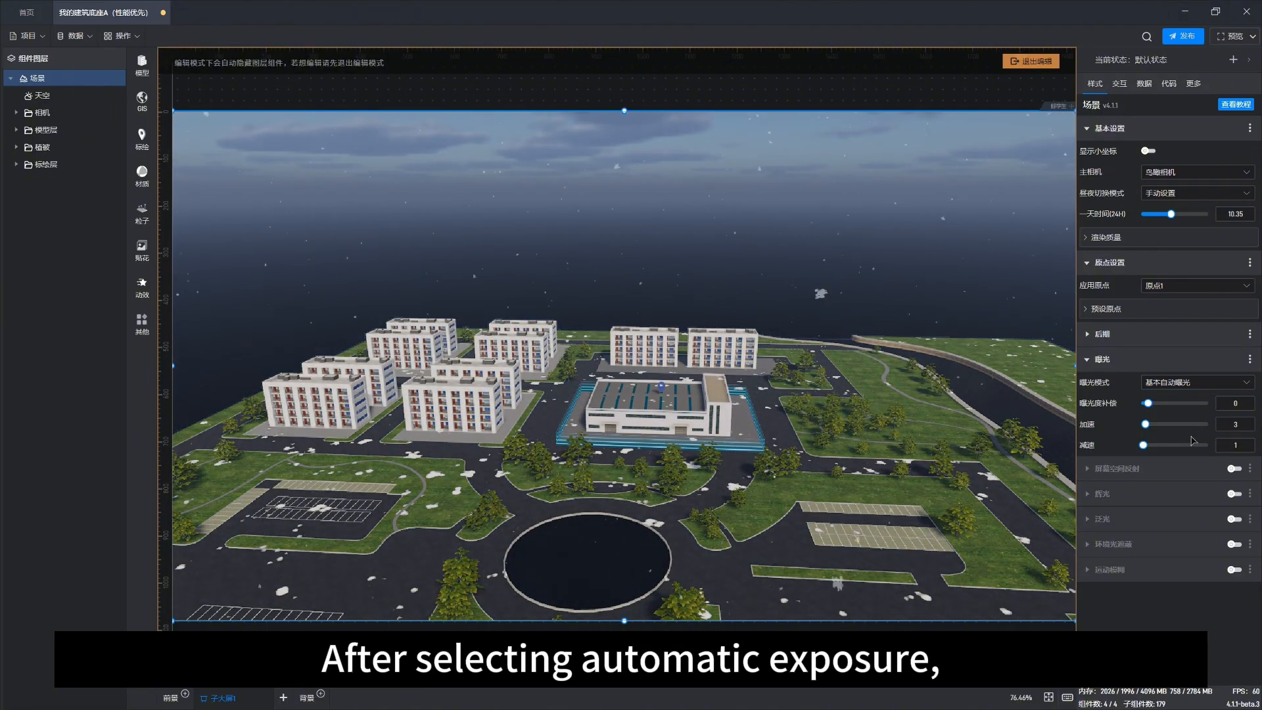
Step: Select the sky, expand its sunlight settings and set the sunlight intensity to 100000
left_click(79, 96)
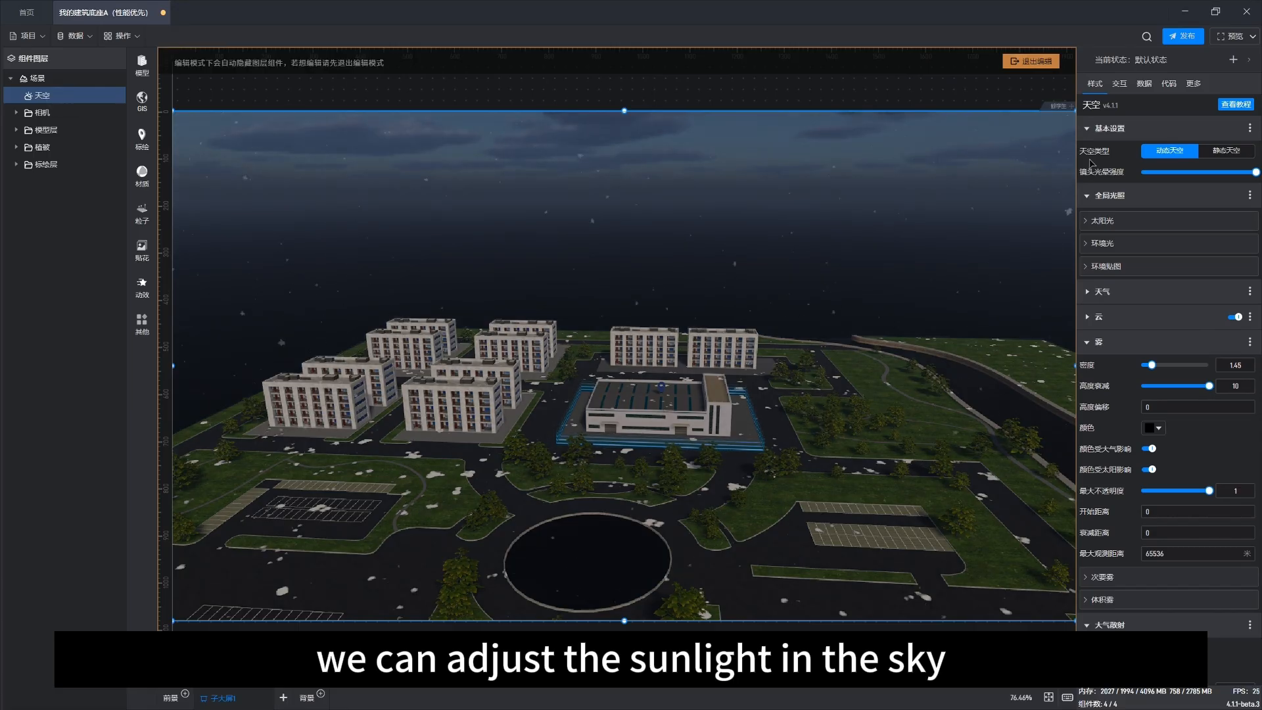
left_click(1108, 221)
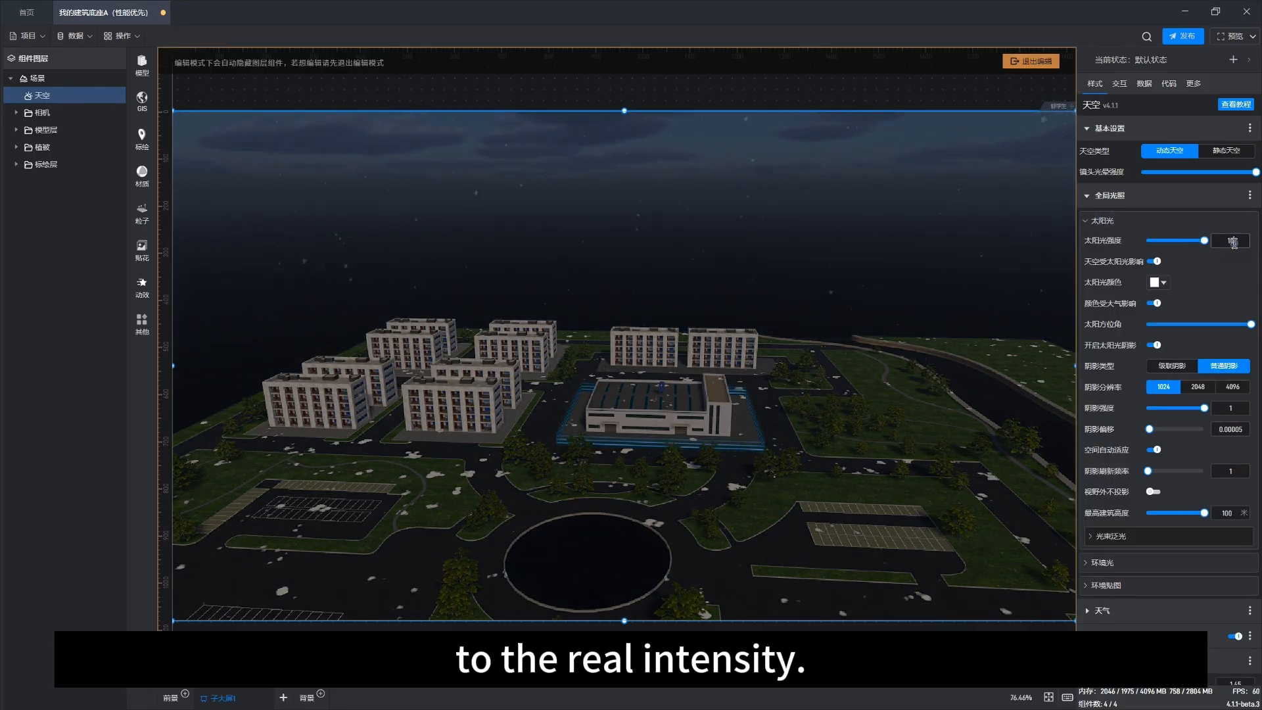
left_click(1230, 240)
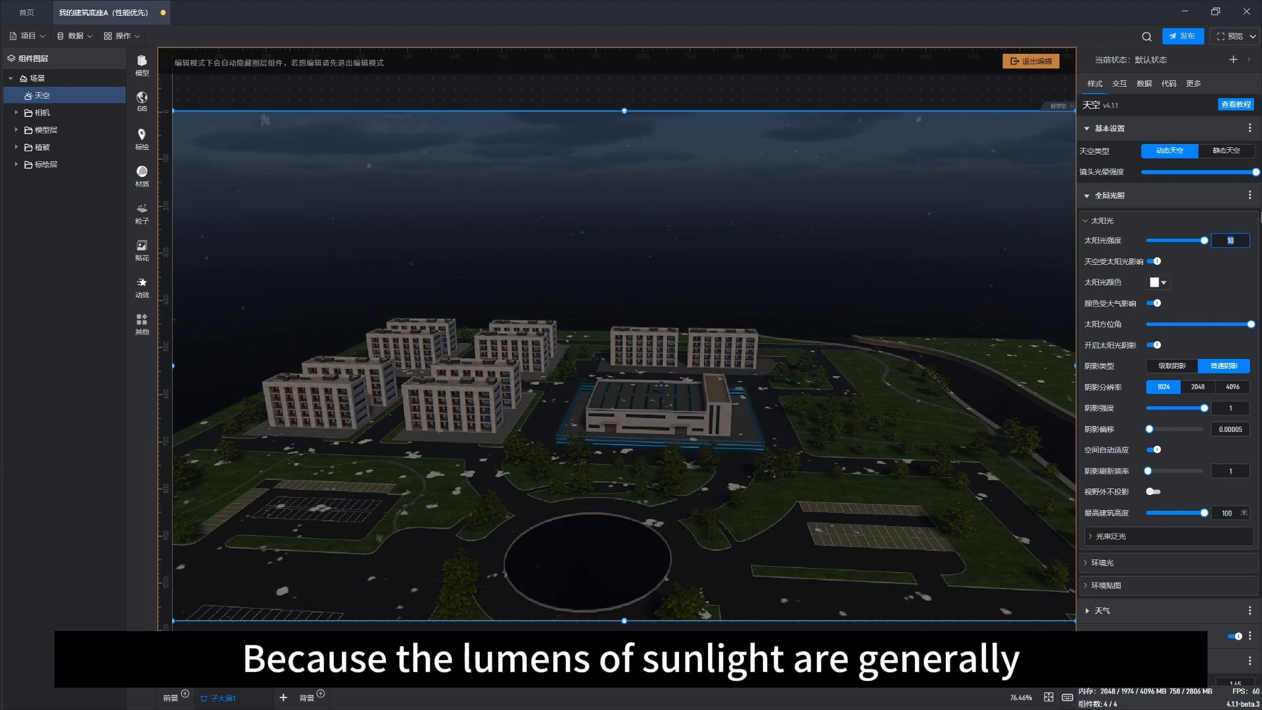
type("1")
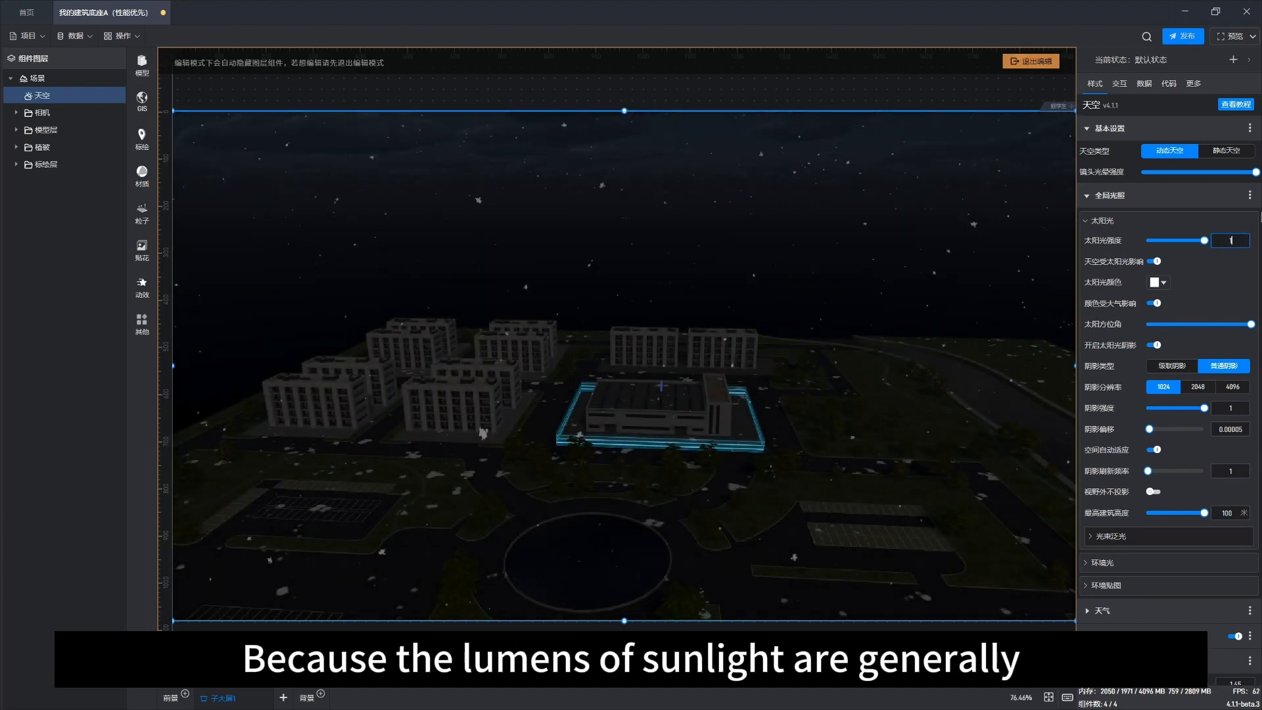
type("0000")
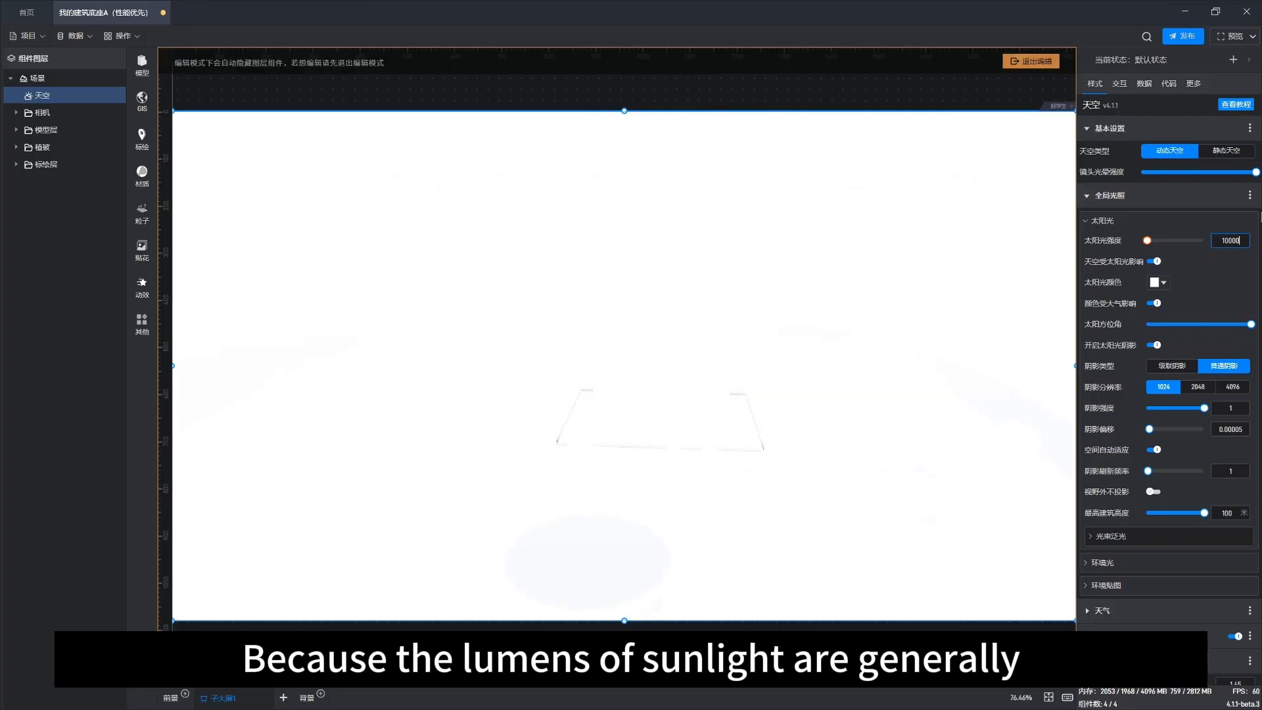
type("0")
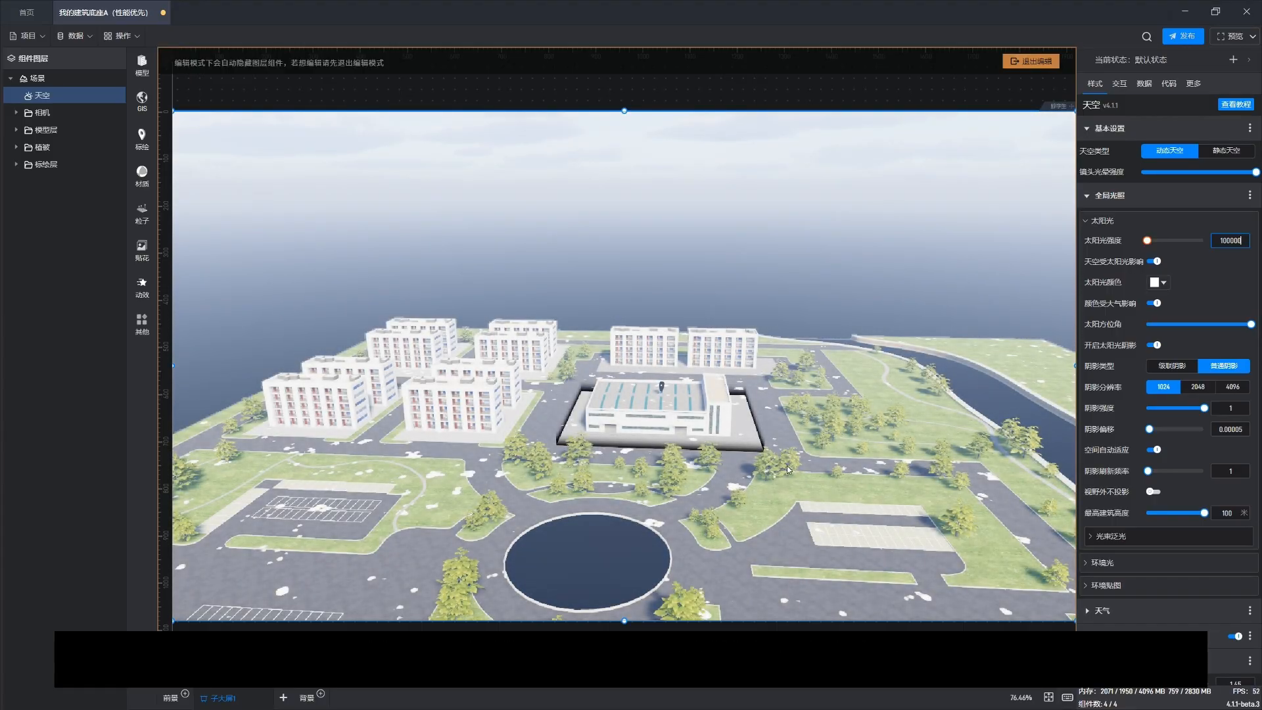
Step: Orbit and zoom around the campus to inspect the buildings under the strong sunlight
left_click_drag(637, 501, 678, 479)
scroll(675, 454, "up", 5)
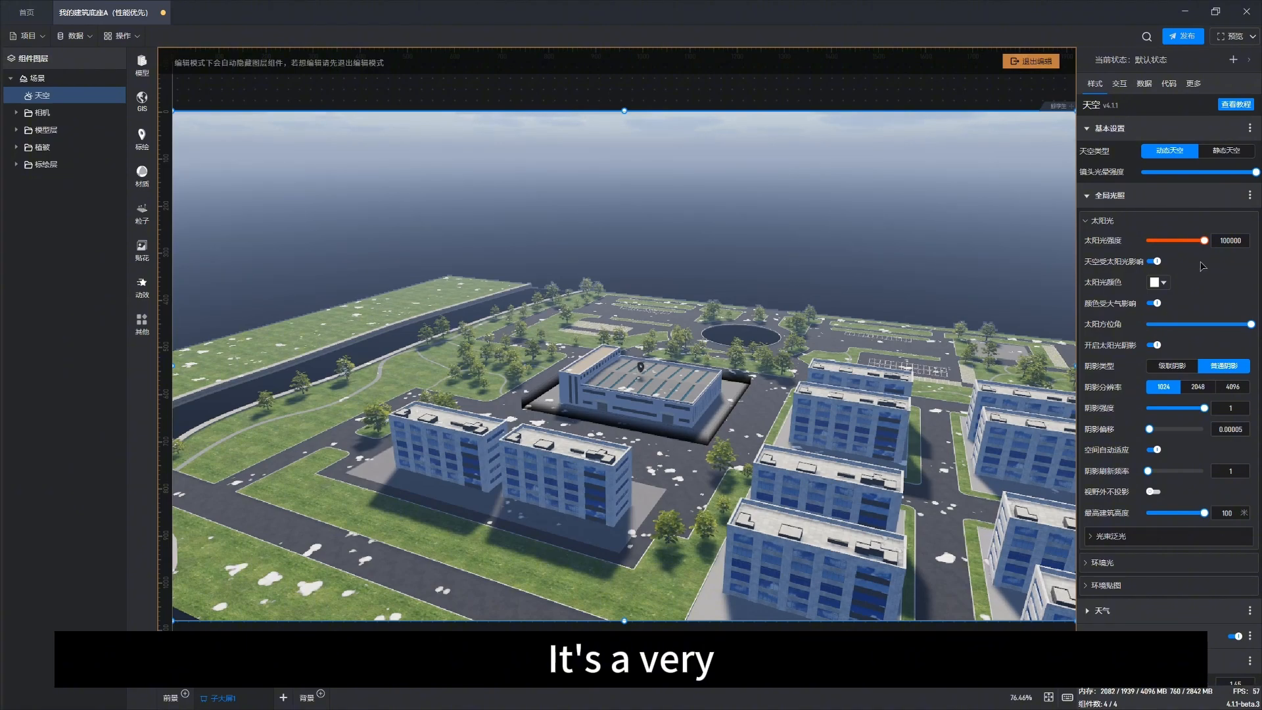
scroll(545, 403, "up", 3)
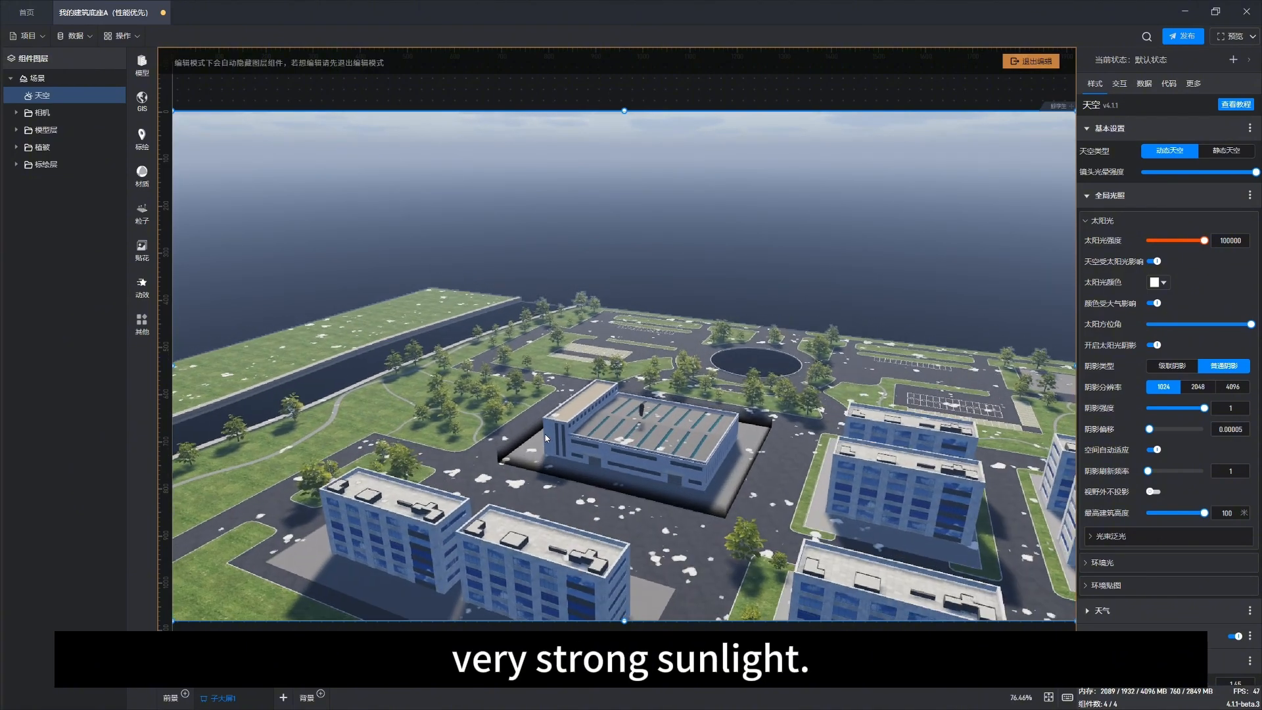
left_click_drag(487, 424, 780, 408)
scroll(780, 412, "up", 5)
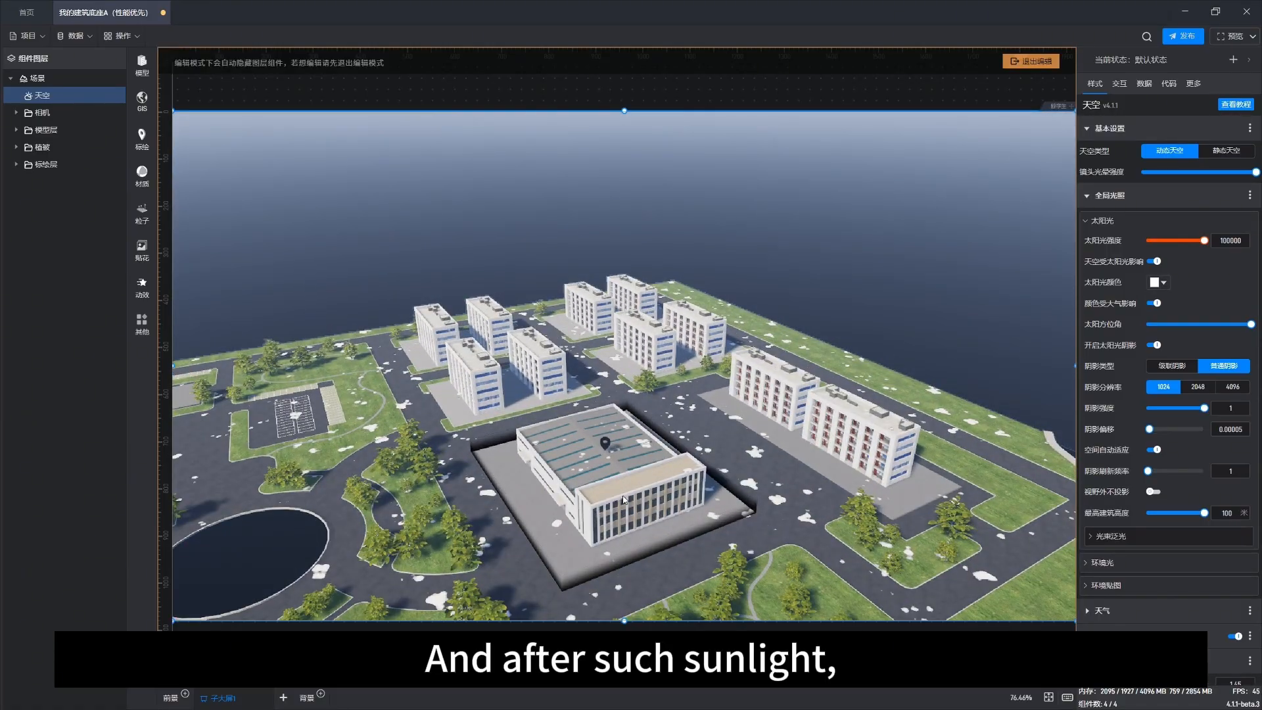
left_click_drag(610, 487, 762, 469)
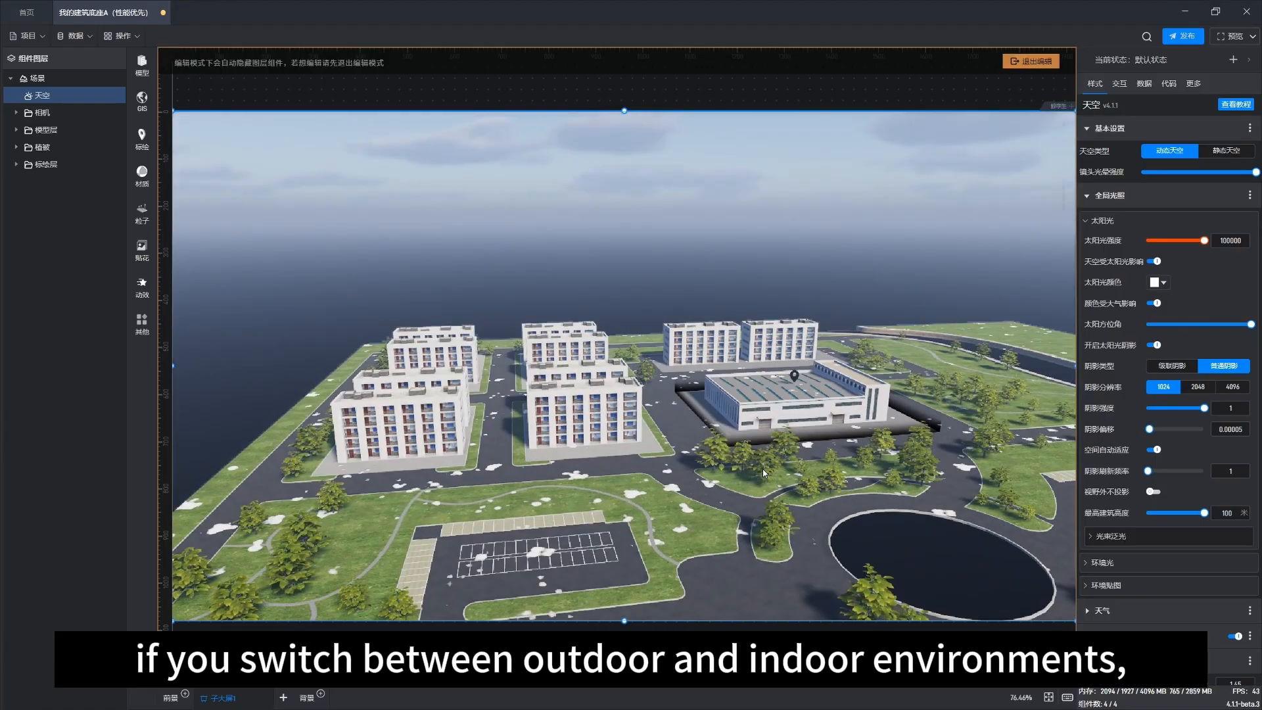
scroll(562, 425, "up", 3)
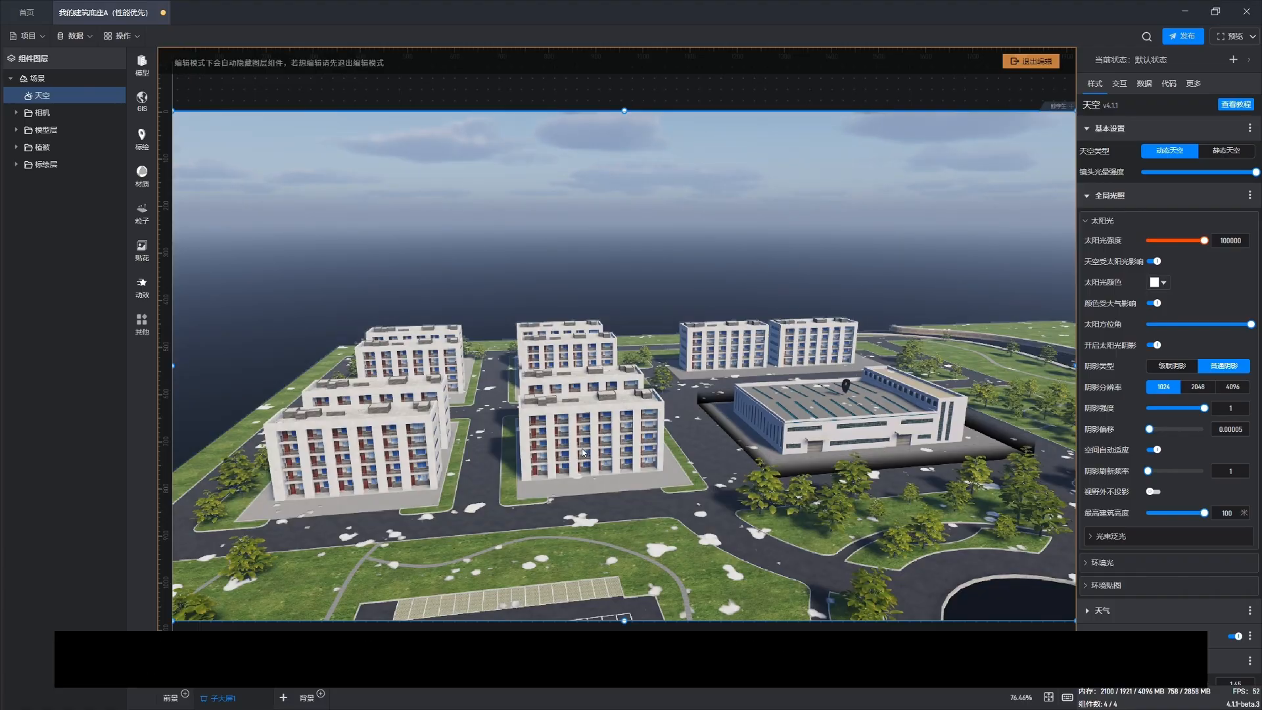
scroll(581, 448, "up", 2)
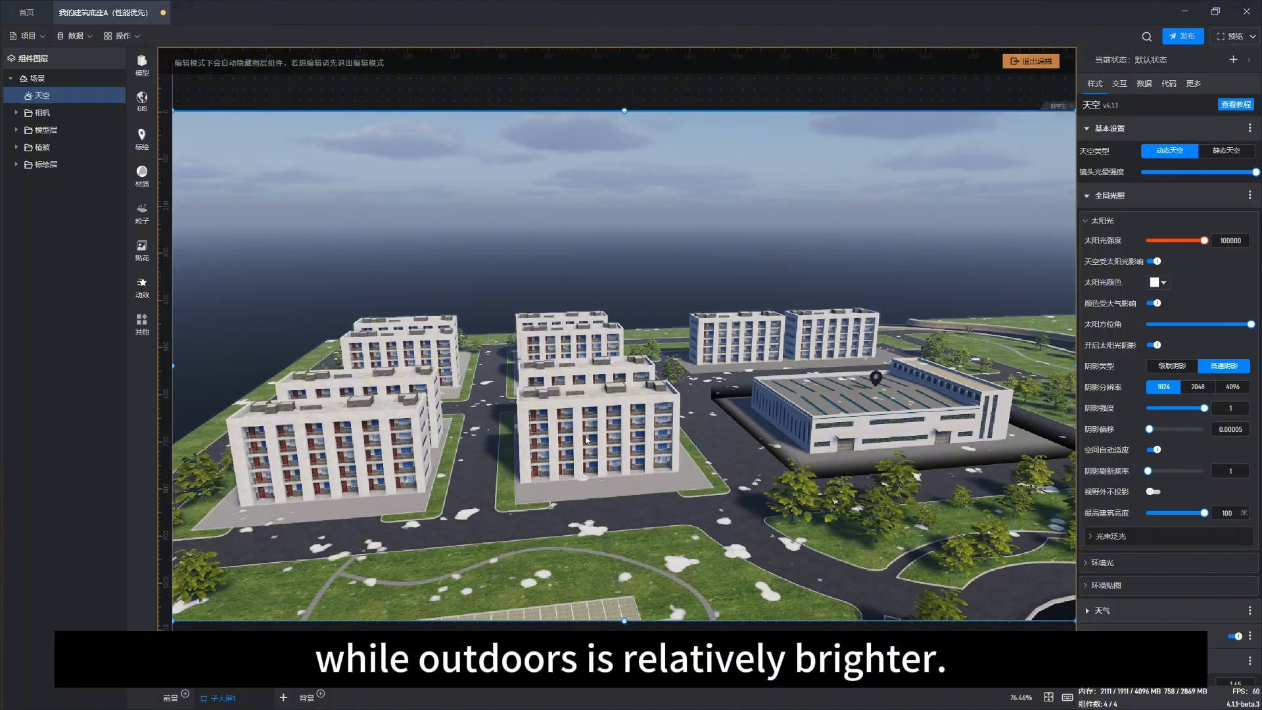
left_click_drag(677, 428, 630, 420)
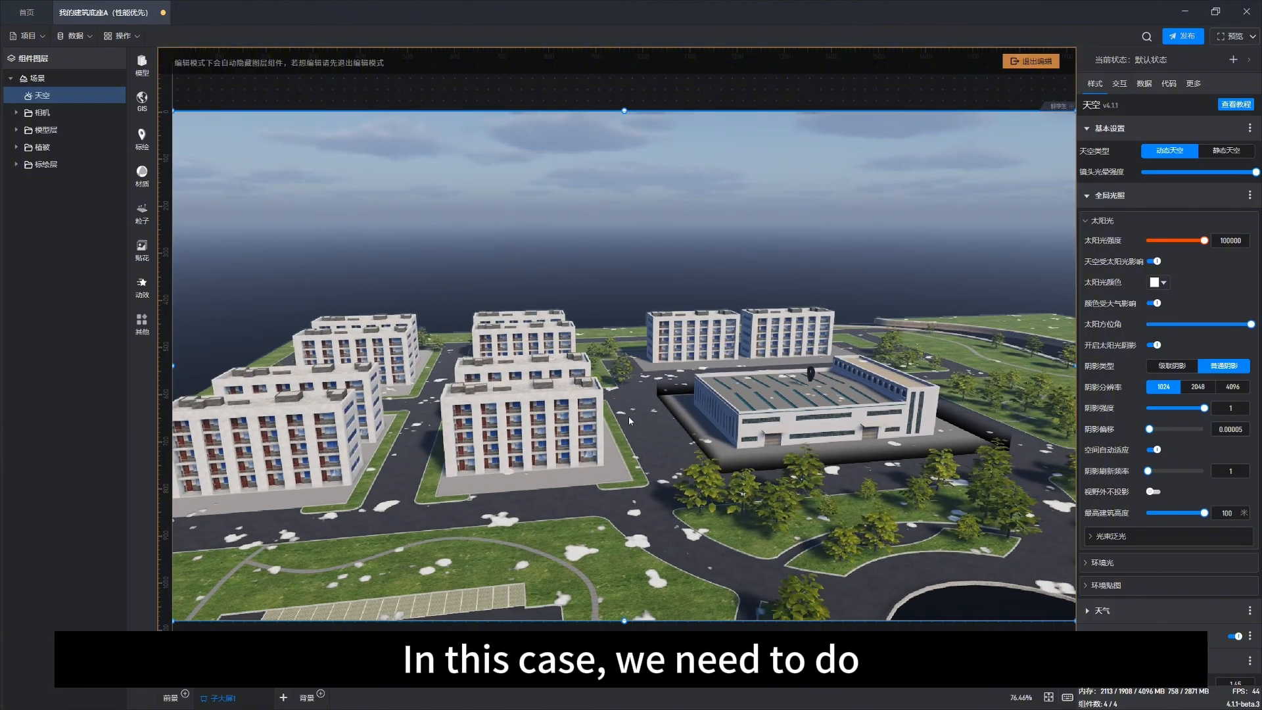
left_click_drag(845, 405, 713, 450)
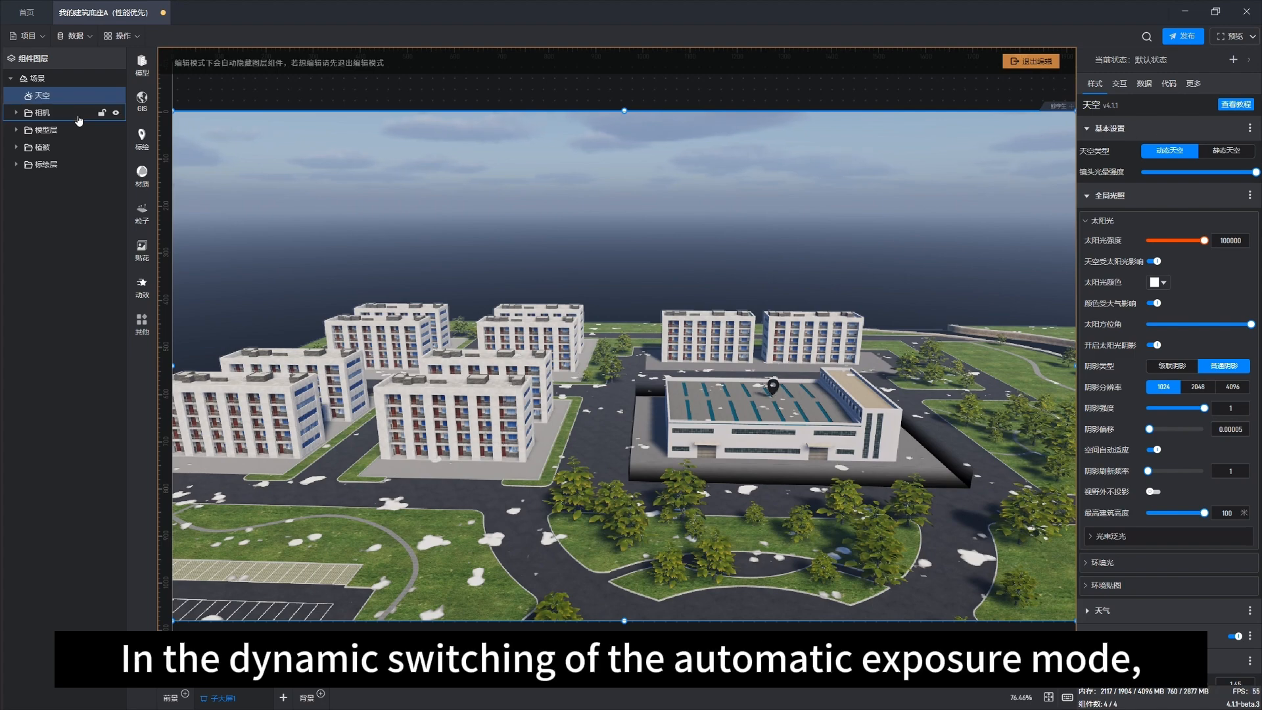
Step: Select the scene, set the time of day to 13.43 and the exposure speed-up and slow-down to 11.8 and 17.5
left_click(37, 78)
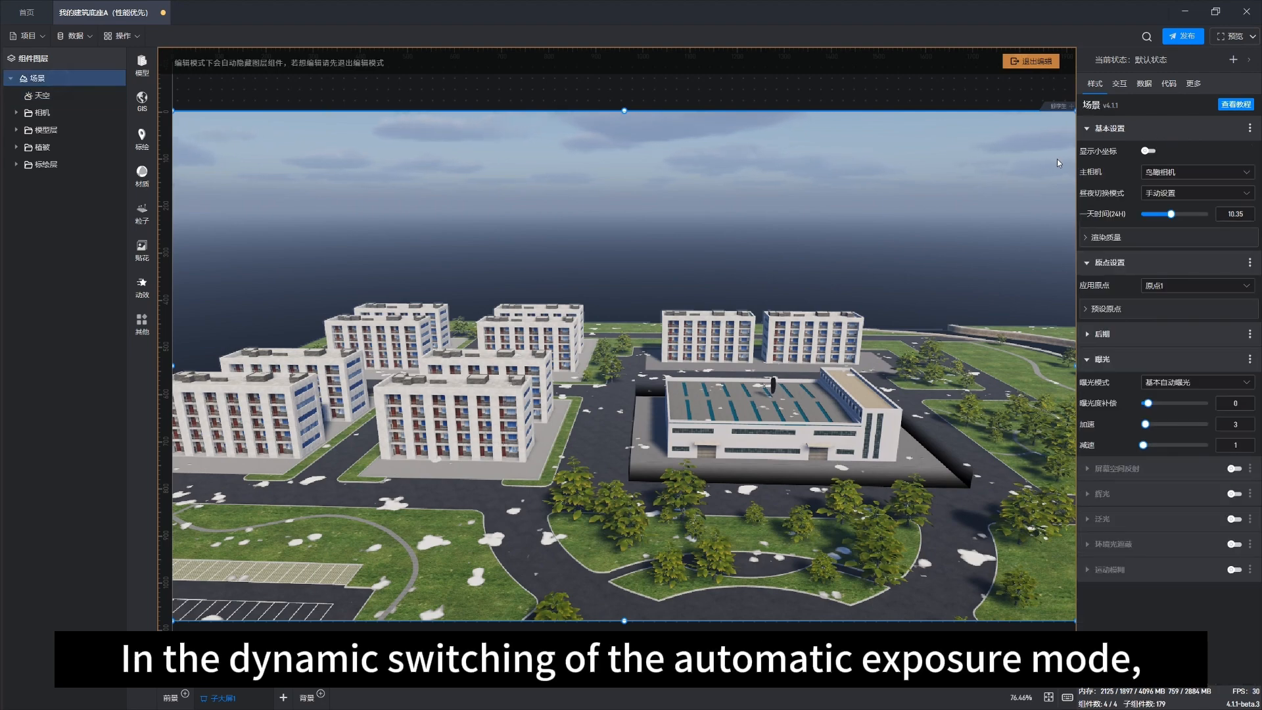
mouse_move(1172, 214)
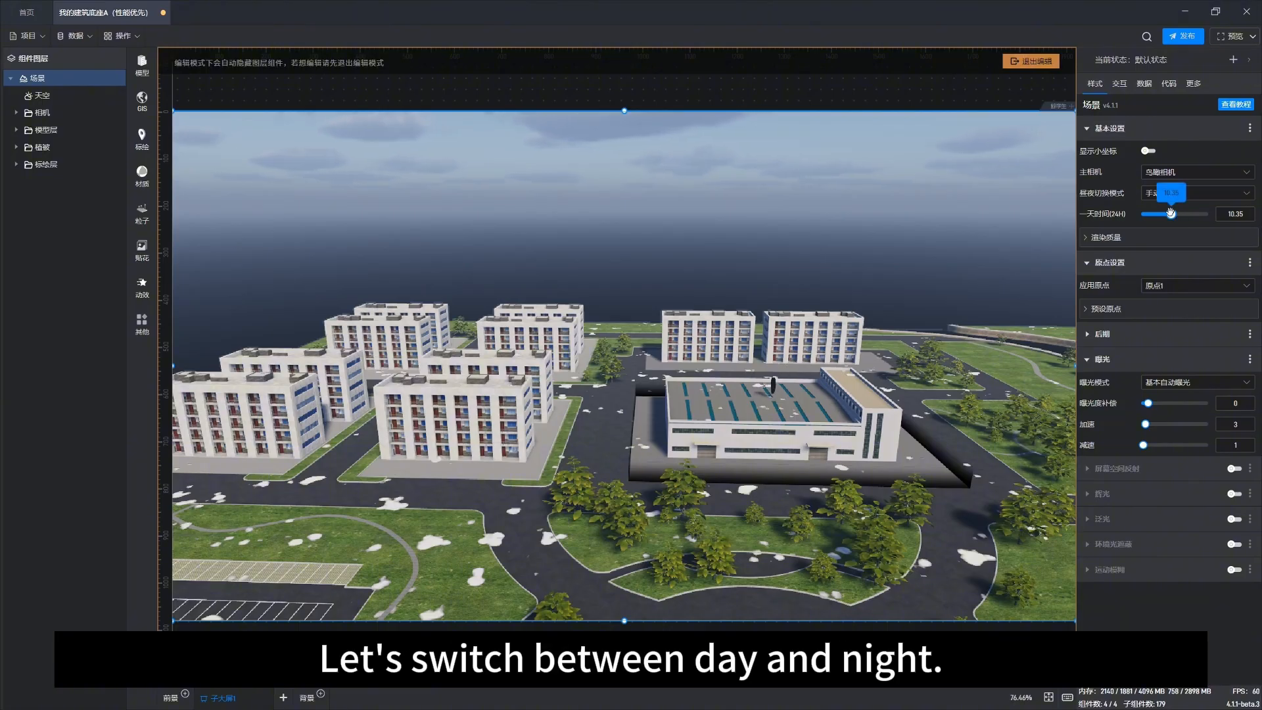
mouse_move(1171, 212)
left_mouse_down()
mouse_move(1207, 214)
mouse_move(1177, 212)
left_mouse_up()
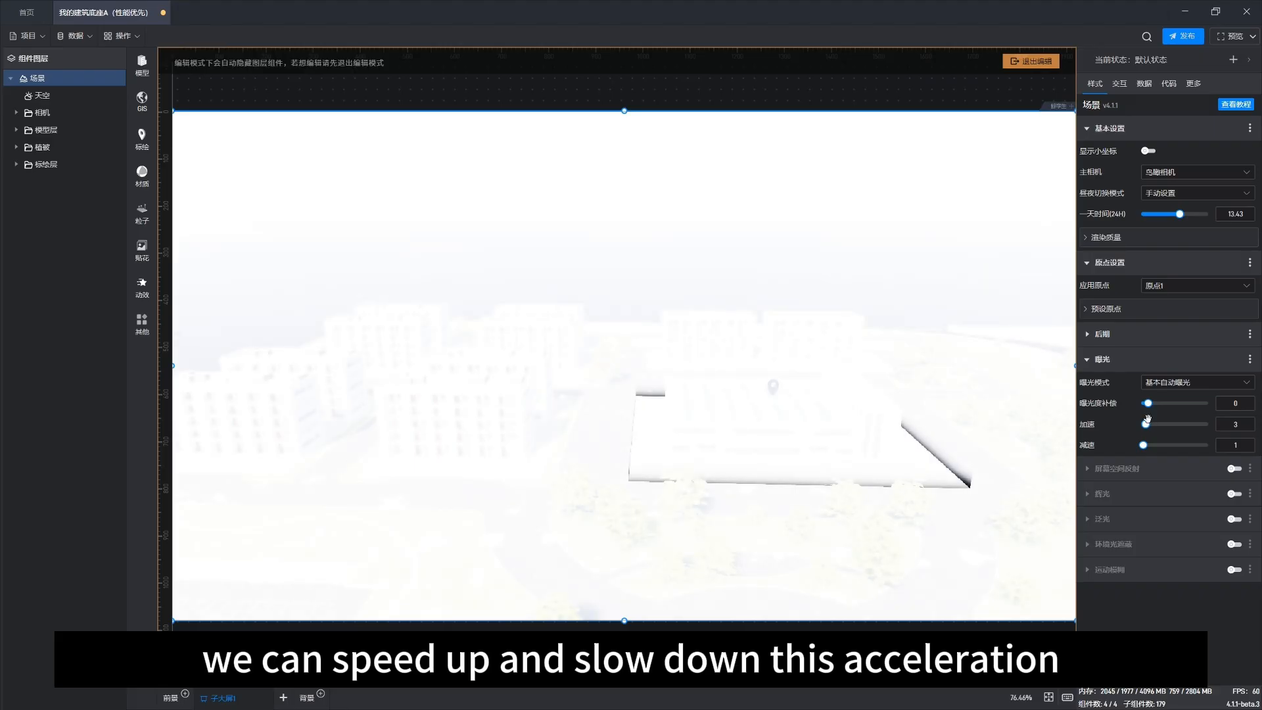
left_click_drag(1145, 423, 1161, 445)
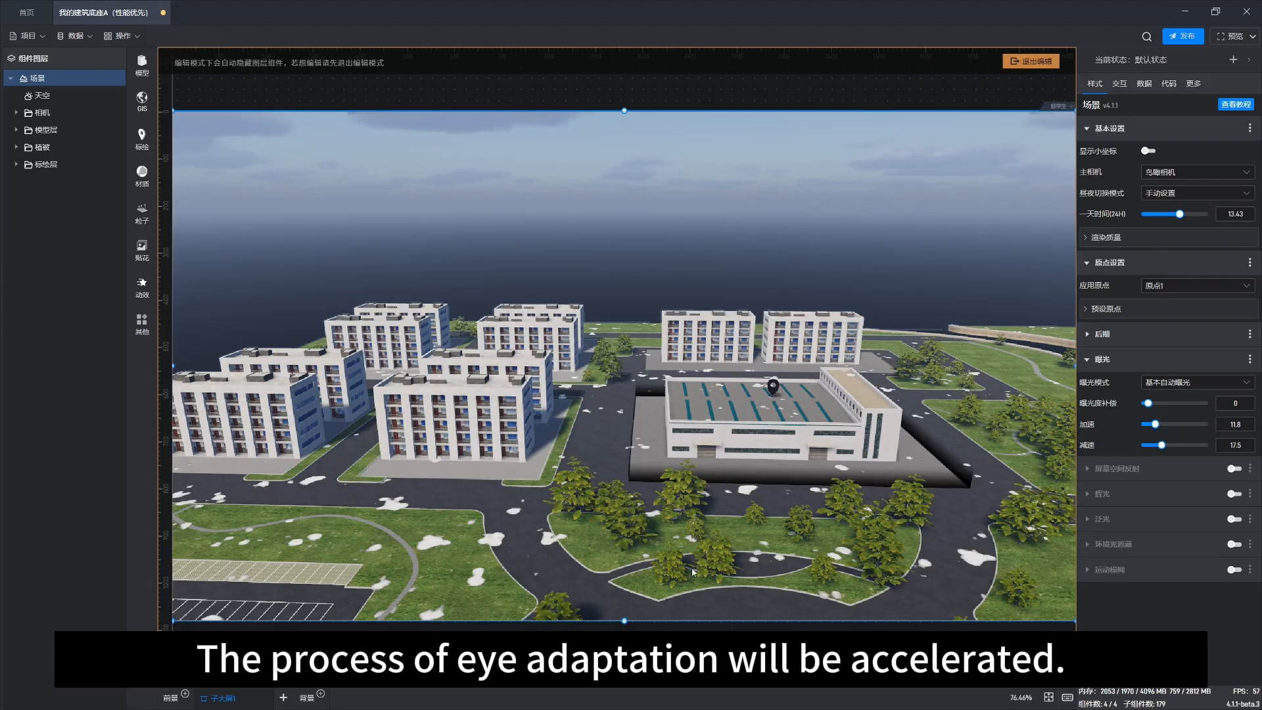
Step: Orbit and zoom around the campus to examine how the automatic exposure adapts the brightness
left_click_drag(705, 566, 695, 542)
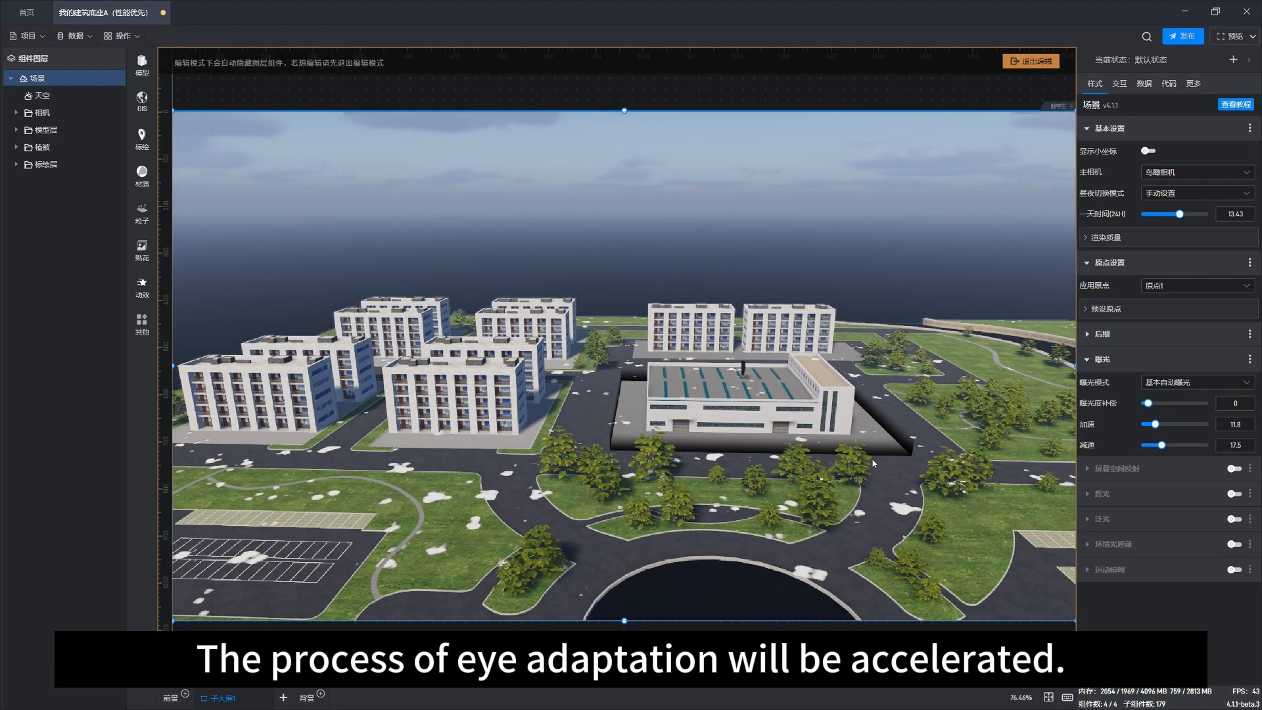
left_click_drag(823, 533, 795, 517)
right_click_drag(848, 529, 794, 555)
left_click_drag(793, 556, 788, 542)
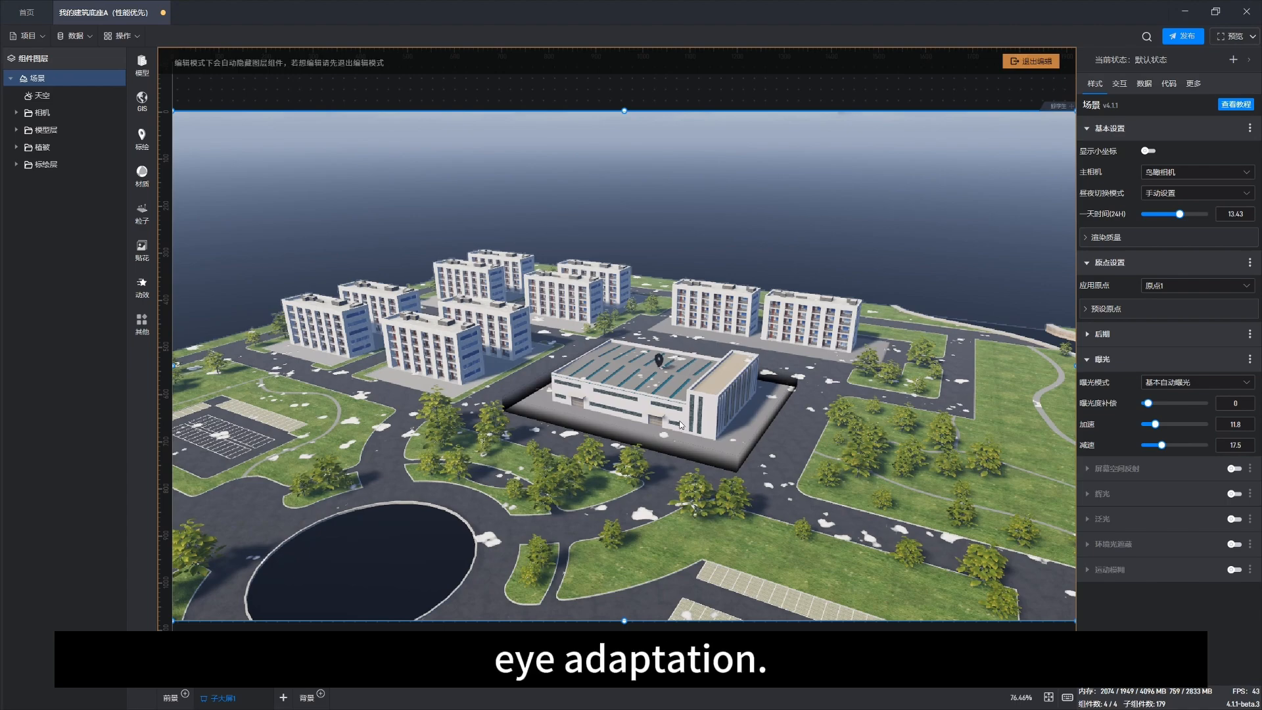
left_click_drag(717, 438, 708, 420)
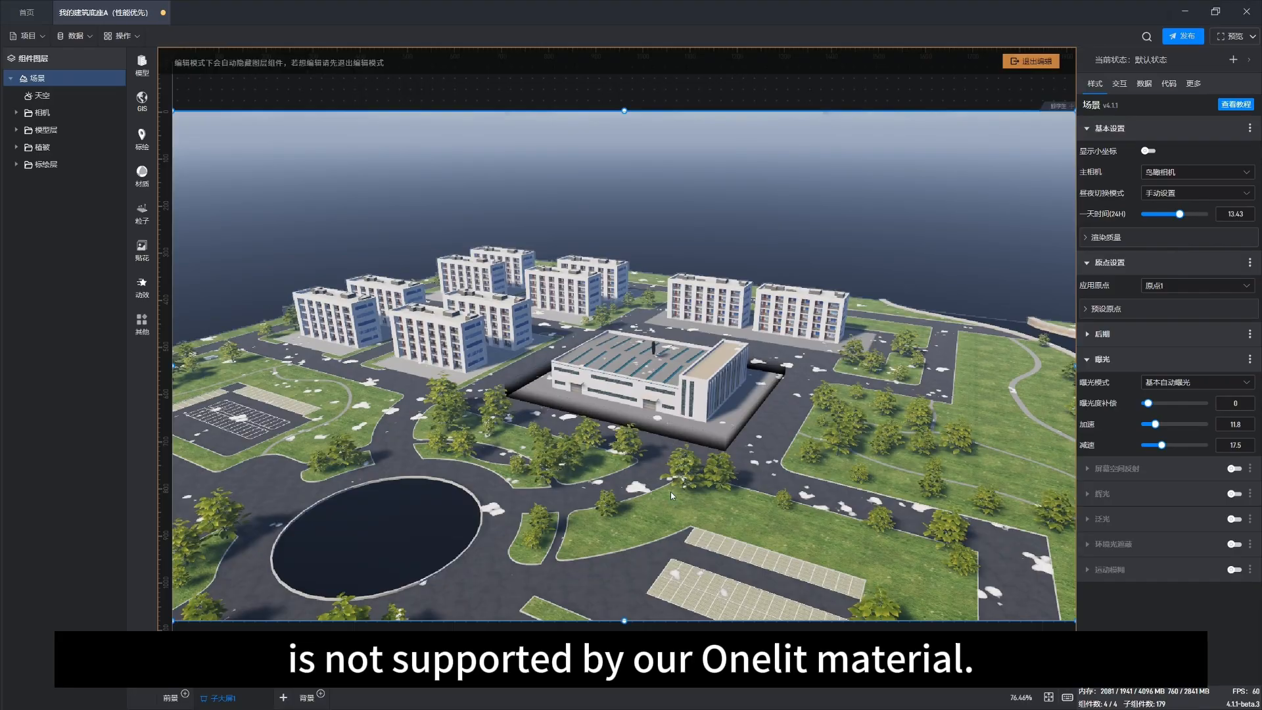
left_click_drag(676, 495, 675, 485)
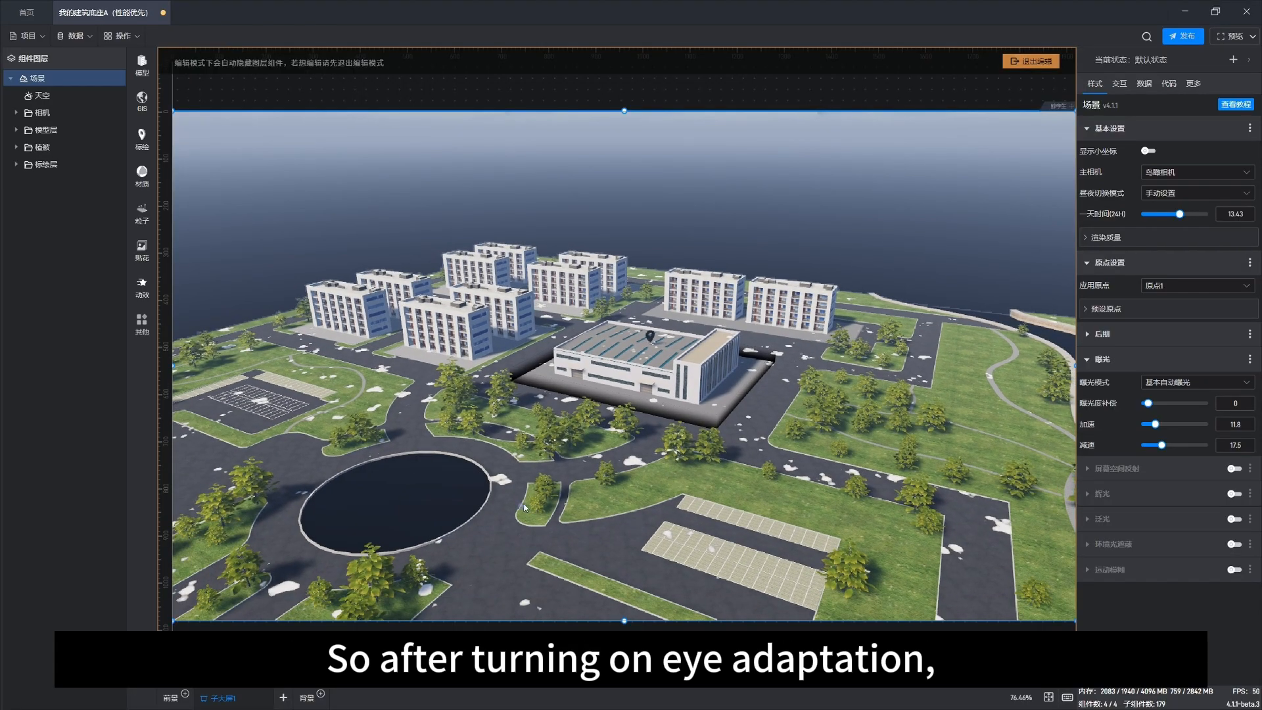
right_click_drag(524, 504, 572, 485)
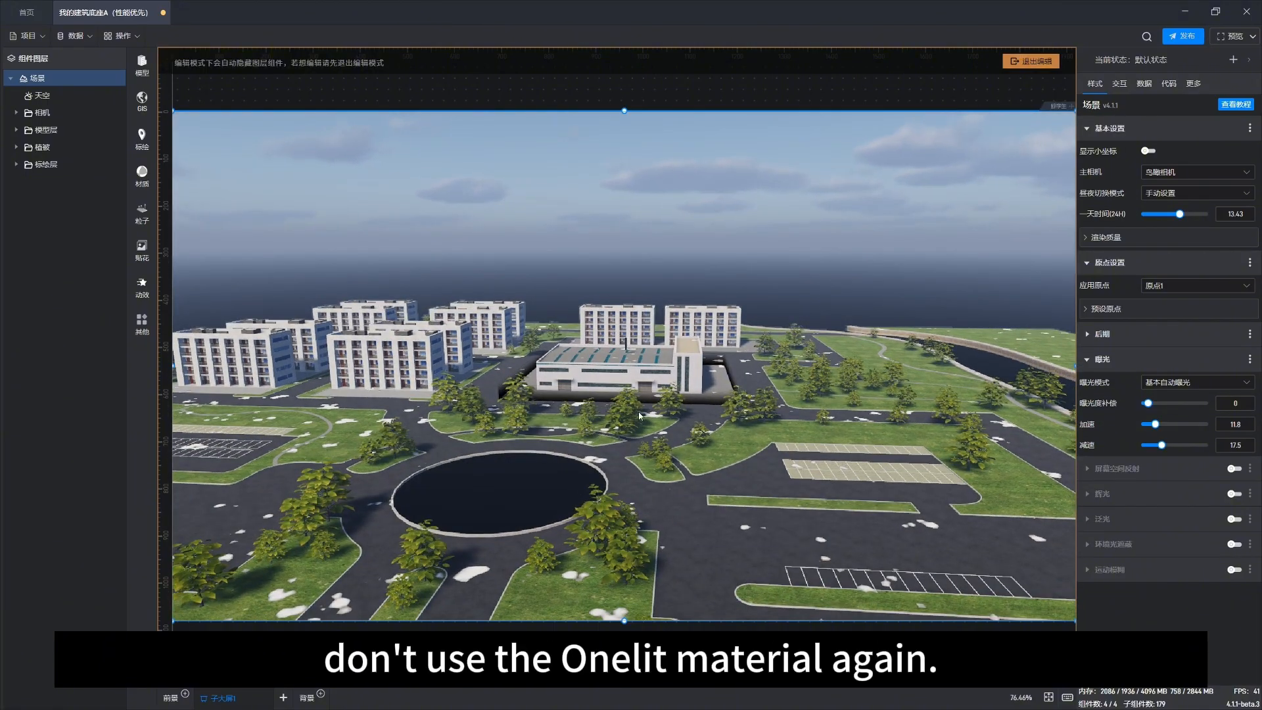
scroll(677, 412, "up", 2)
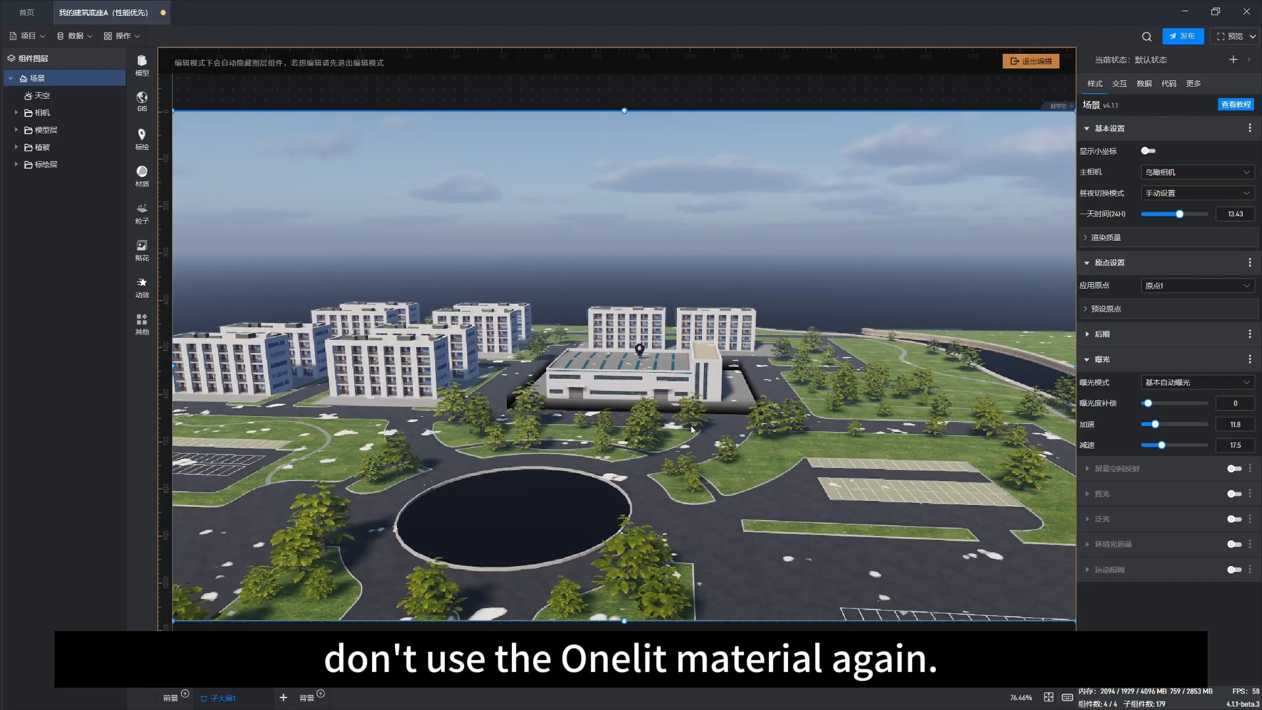
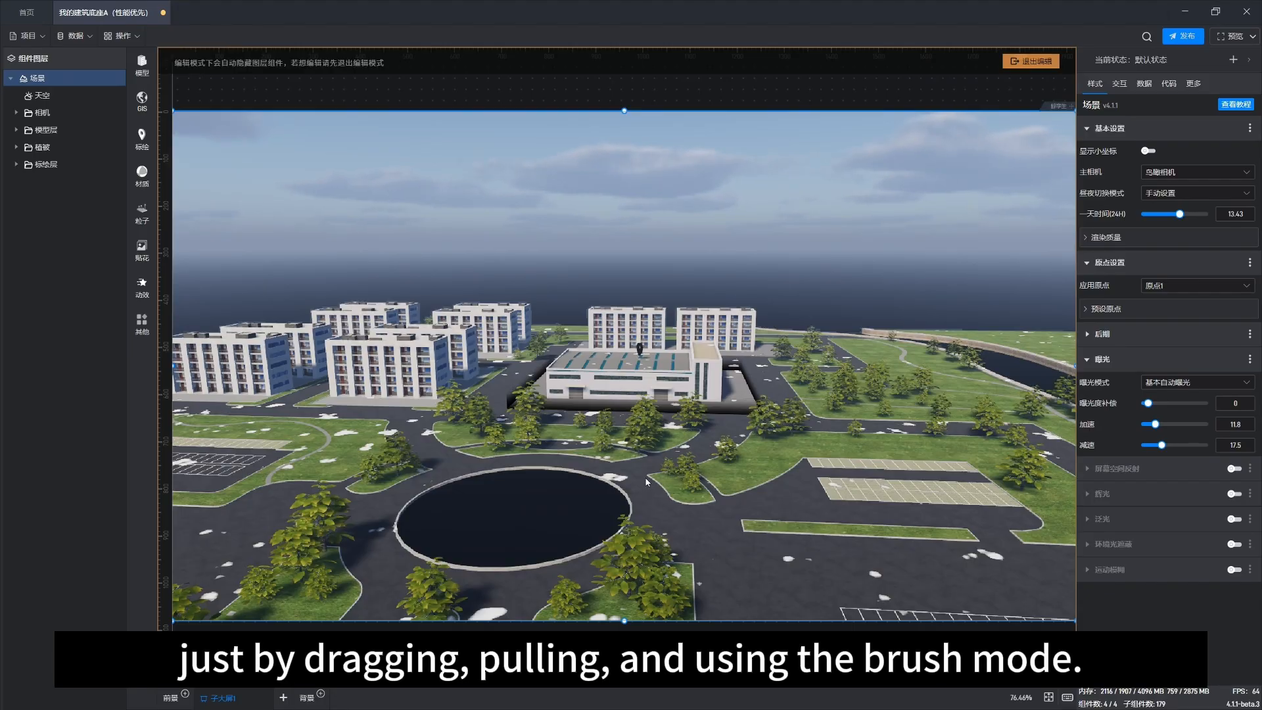
Step: Select the sky, expand its sunlight settings and set the sunlight intensity to 100
scroll(627, 446, "down", 1)
left_click(59, 95)
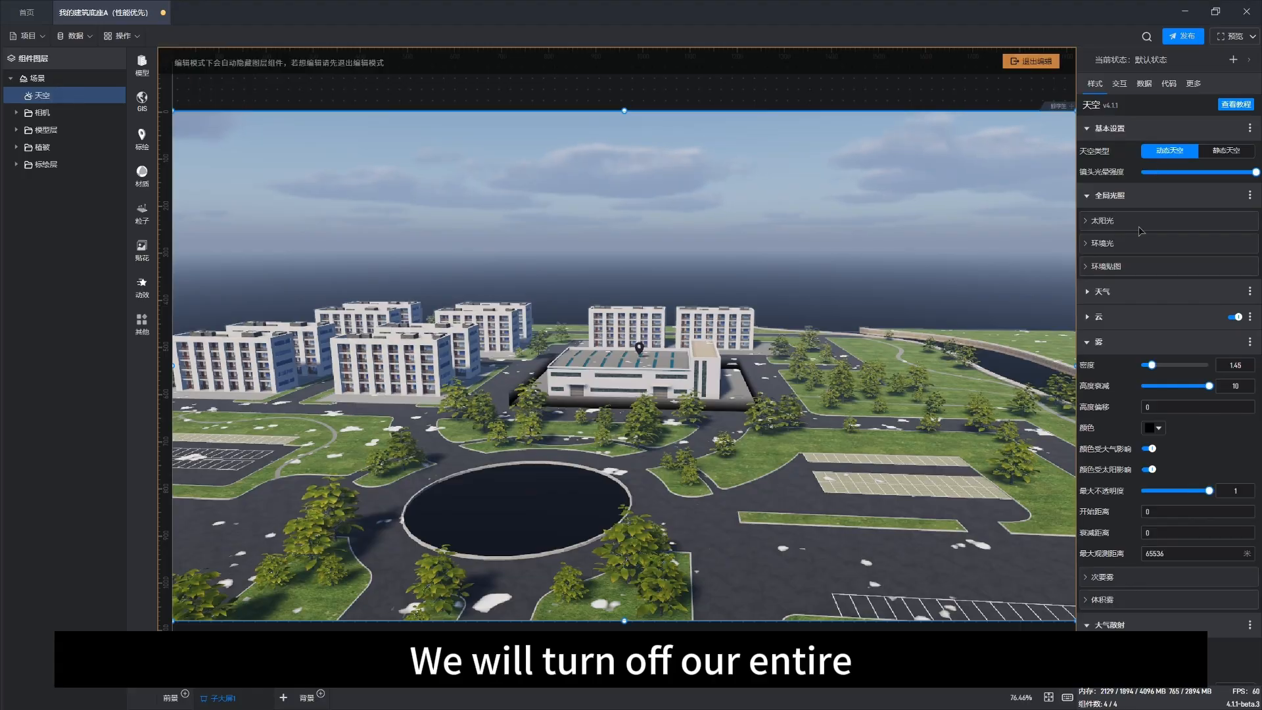
left_click(1110, 220)
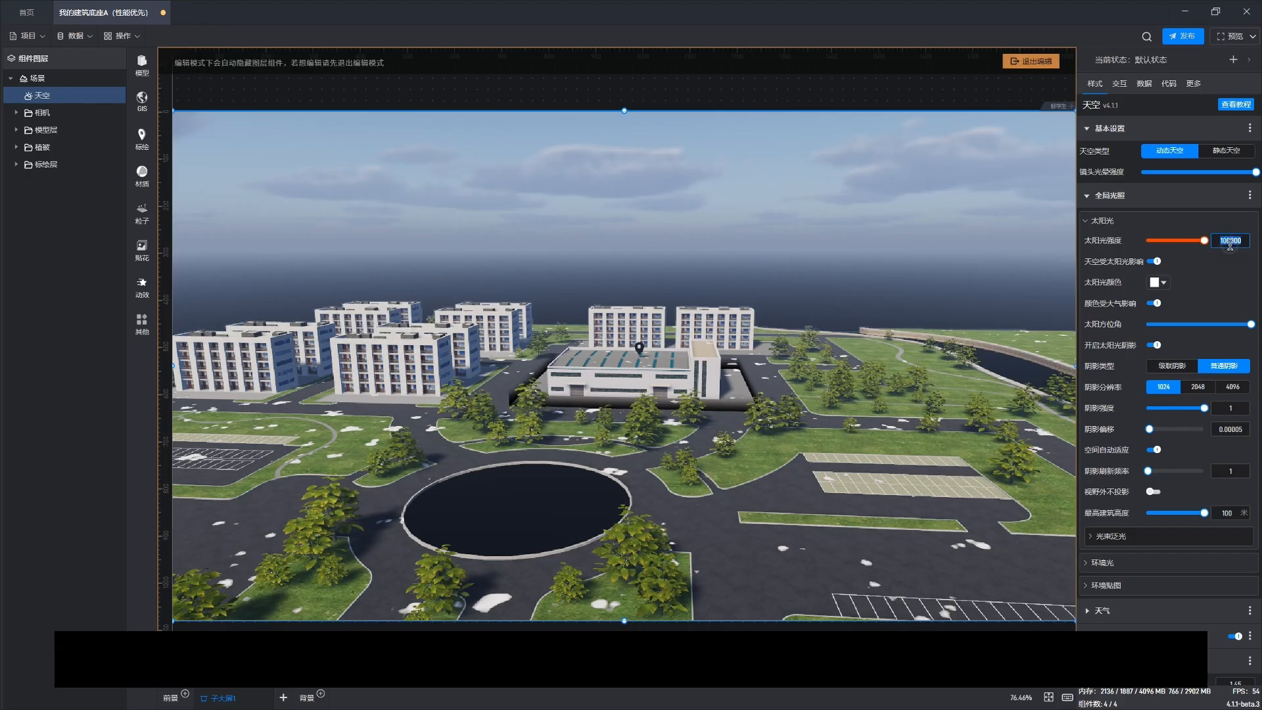
type("100")
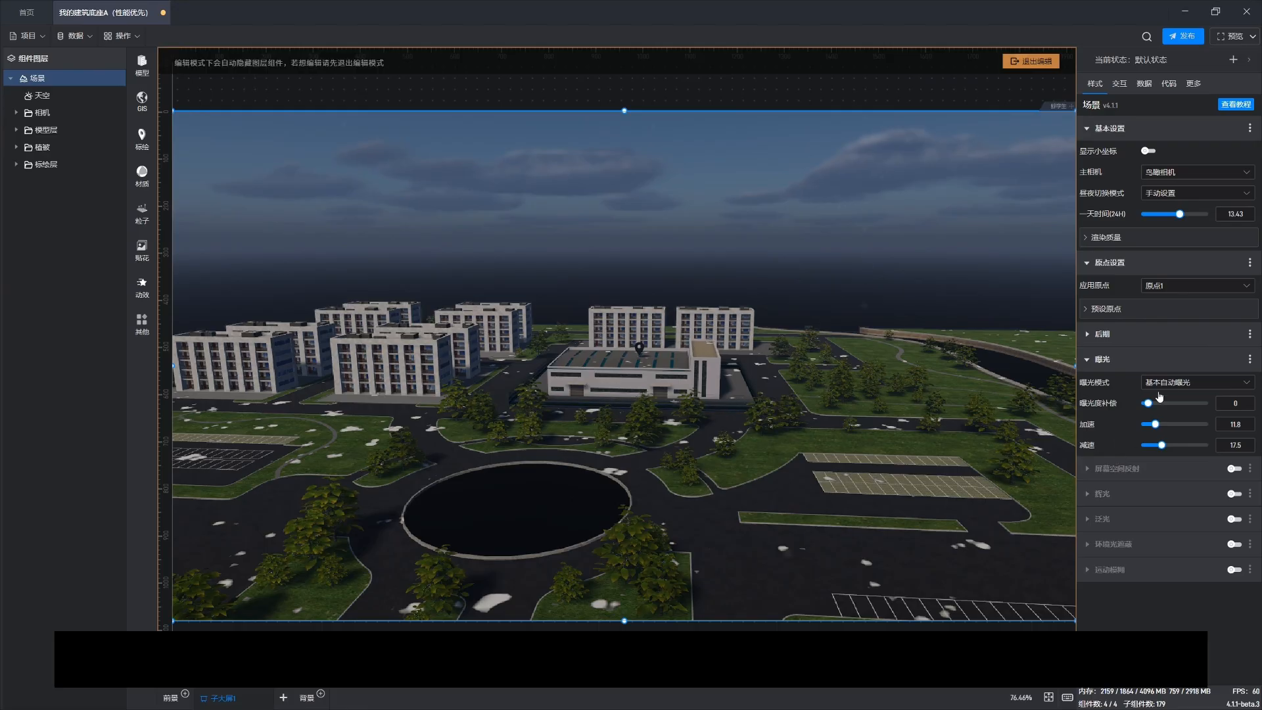
Step: Set the scene's exposure mode to manual setting (手动设置)
left_click(1194, 387)
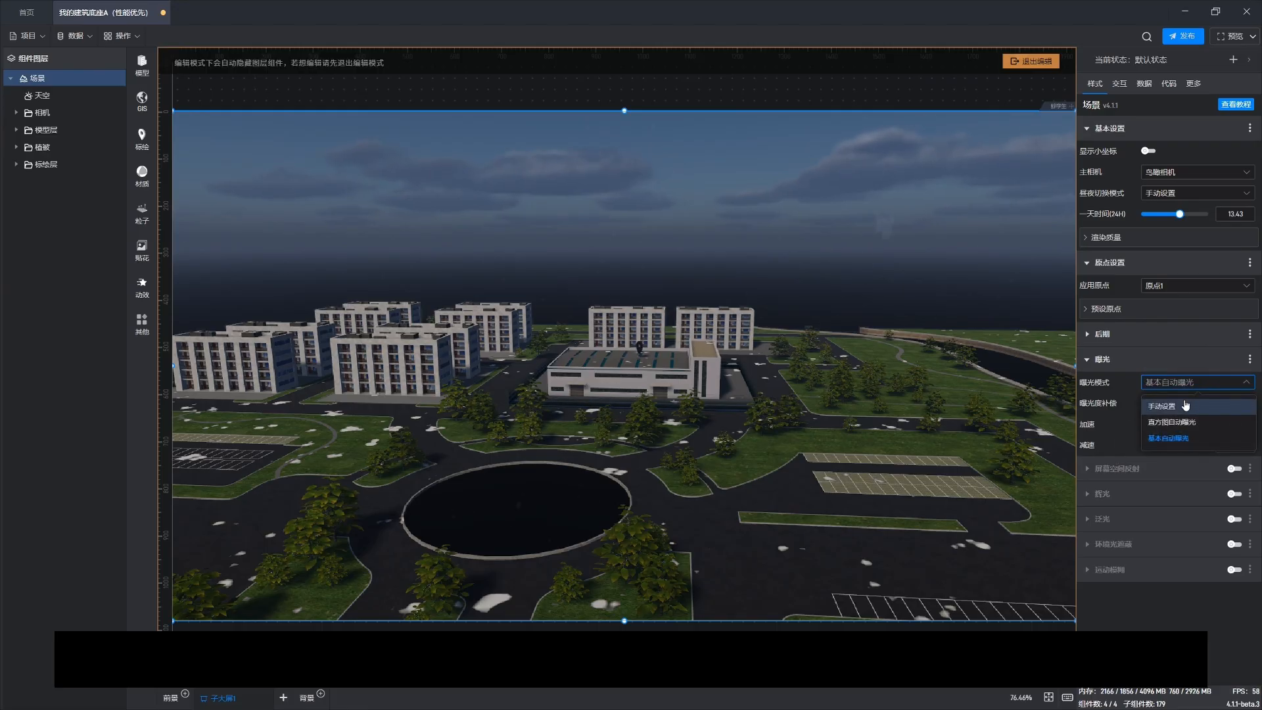
left_click(1180, 406)
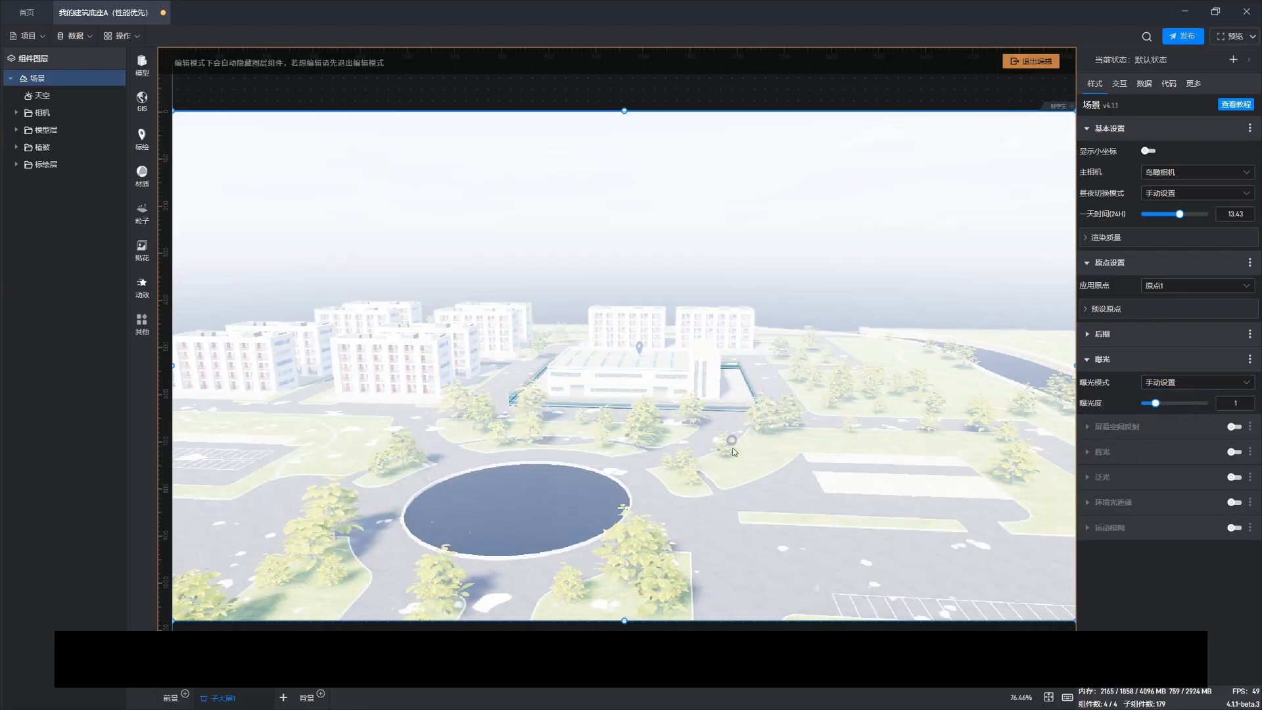
left_click_drag(734, 452, 753, 494)
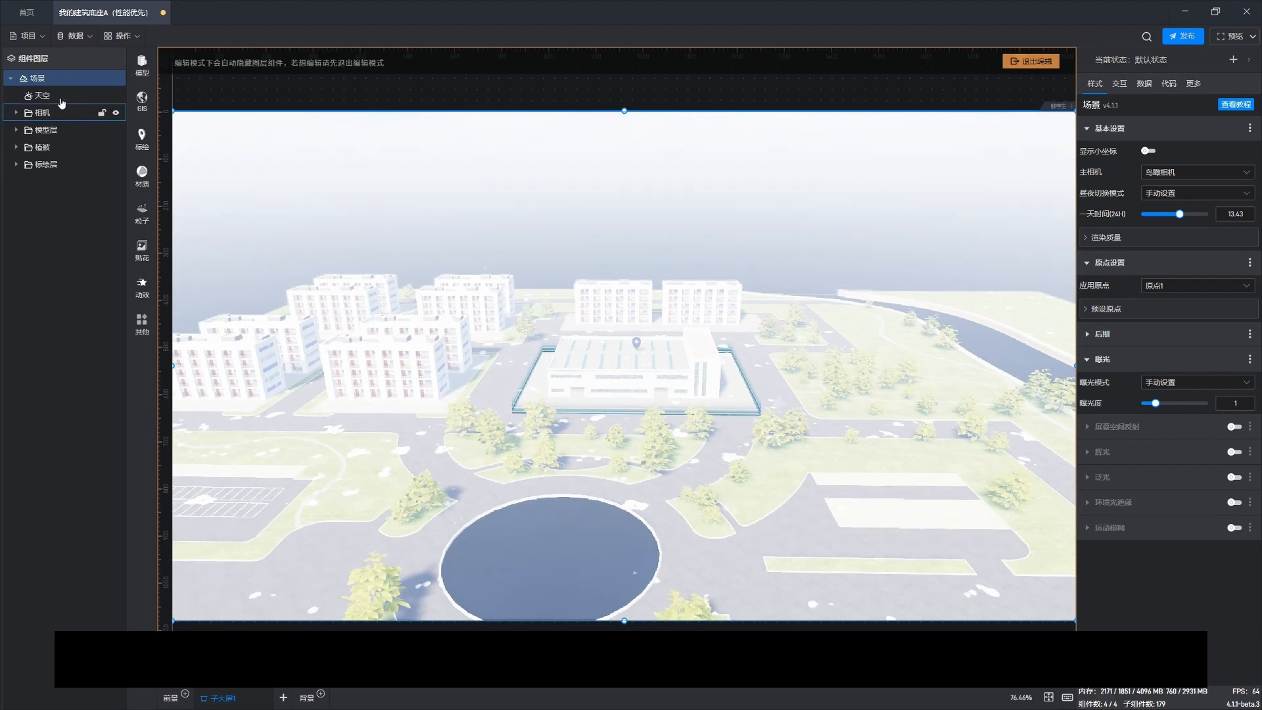
Step: Select the sky, expand its sunlight settings and lower the sunlight intensity to about 9.1
left_click(61, 100)
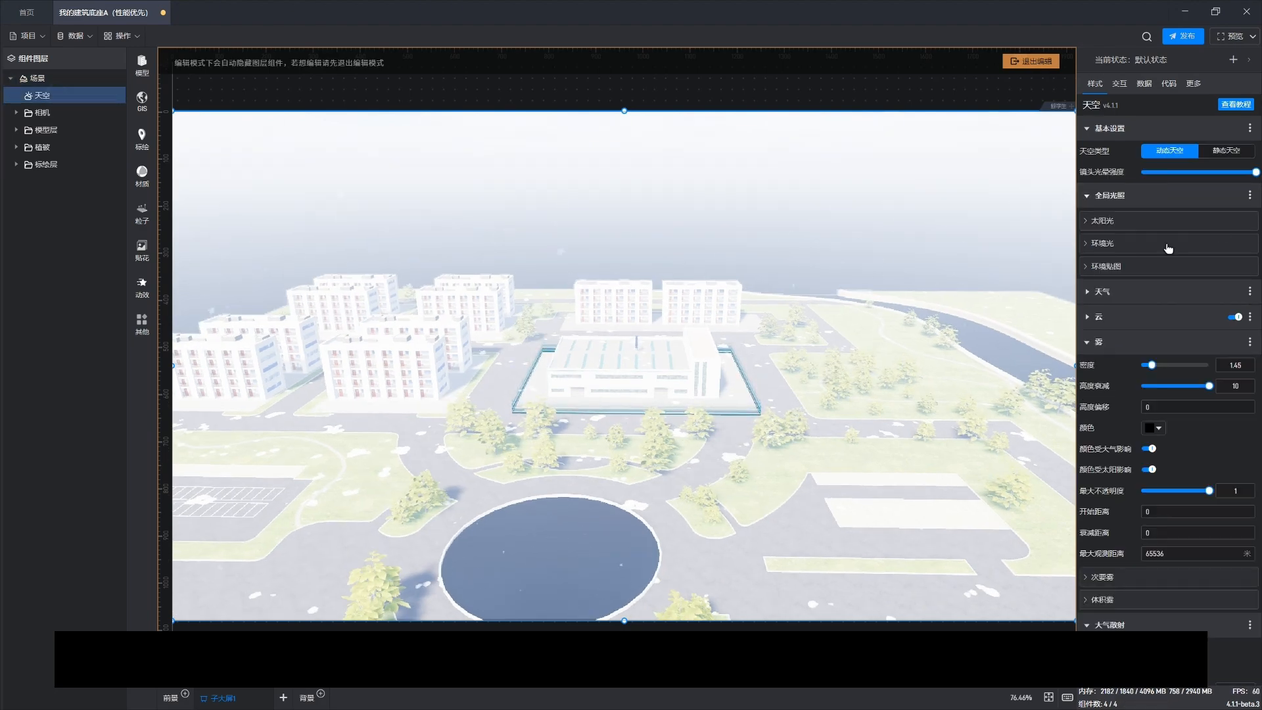
left_click(1115, 221)
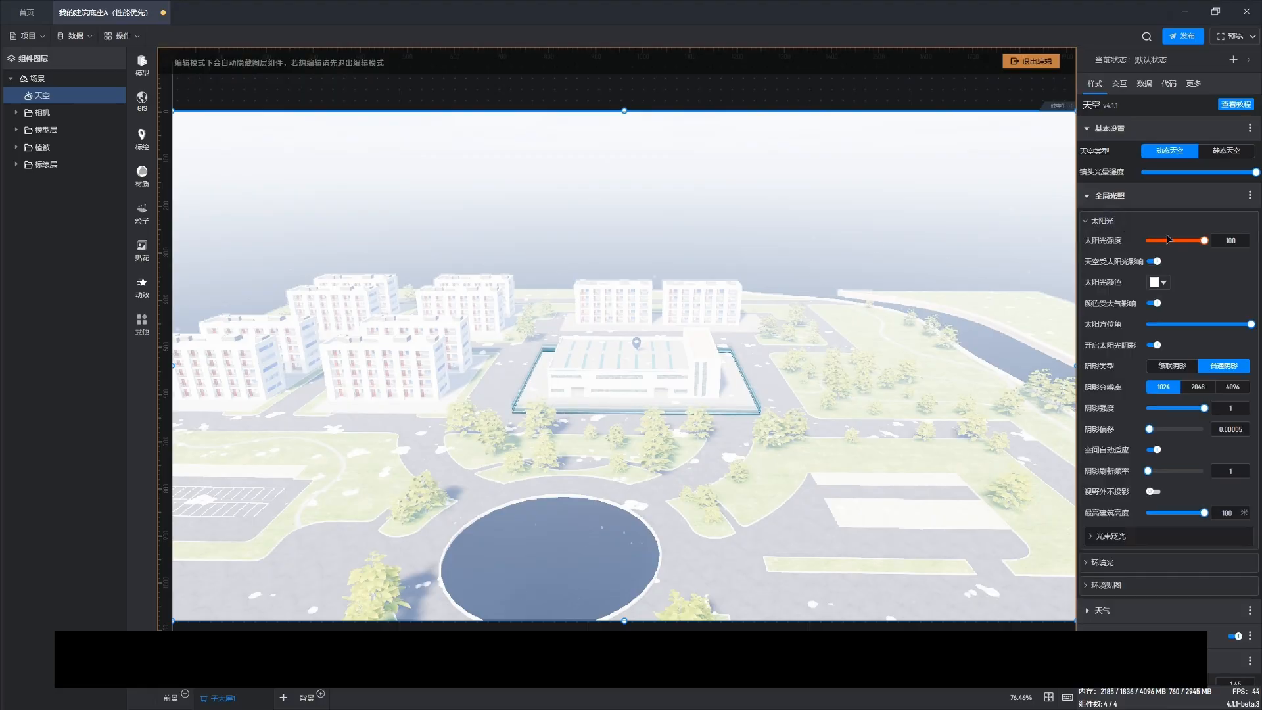
left_click_drag(1204, 240, 1200, 240)
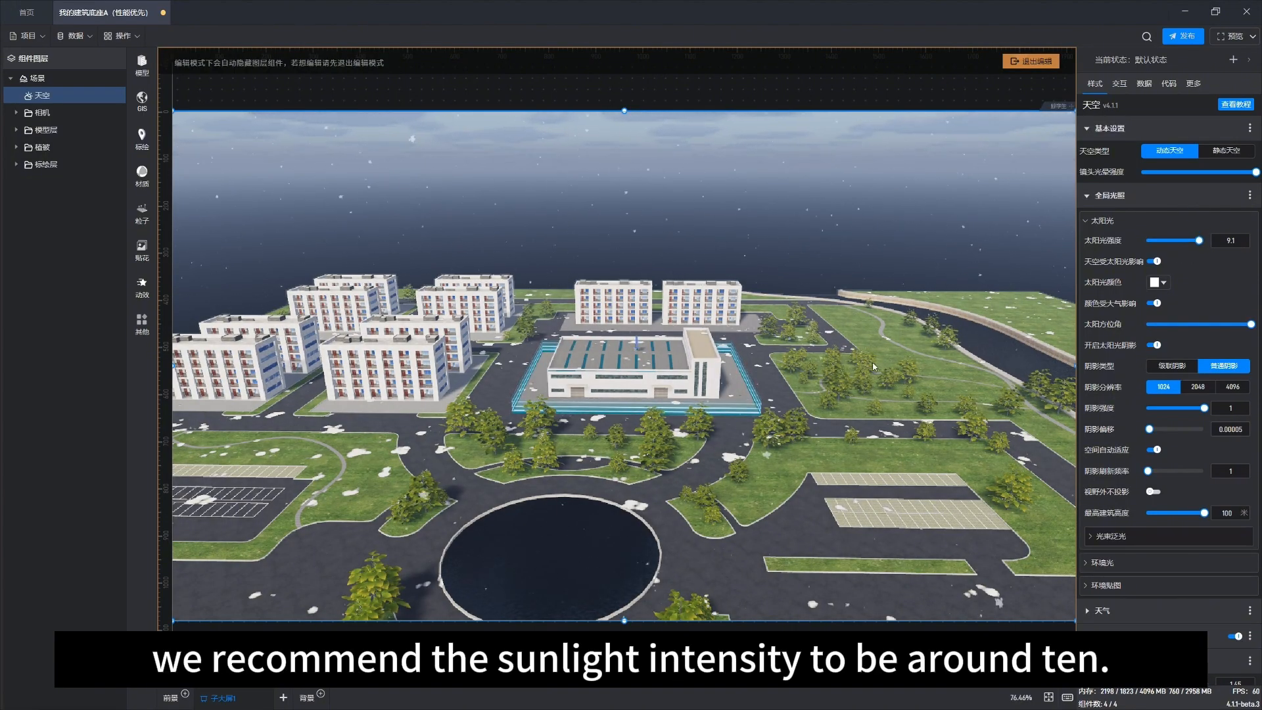
Step: Orbit and zoom around the campus to inspect it under the reduced sunlight
mouse_move(627, 418)
left_mouse_down()
mouse_move(639, 388)
mouse_move(642, 427)
left_mouse_up()
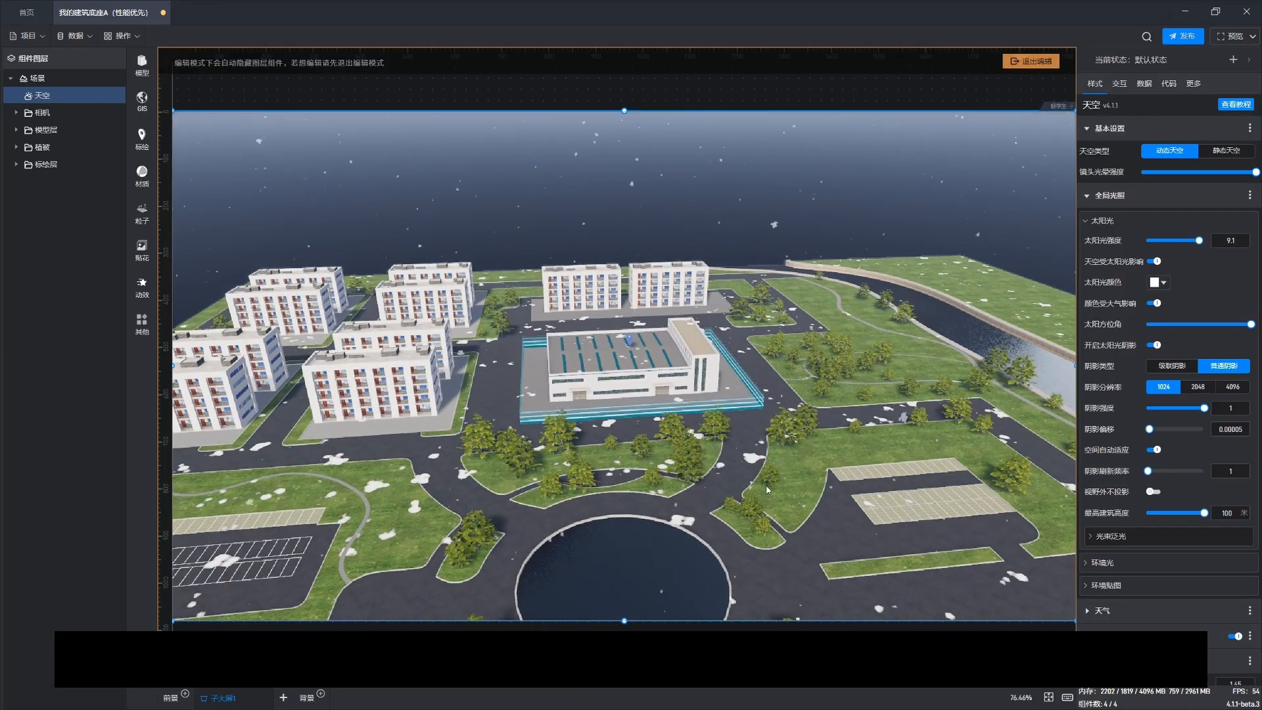
scroll(641, 427, "down", 3)
left_click_drag(801, 439, 785, 446)
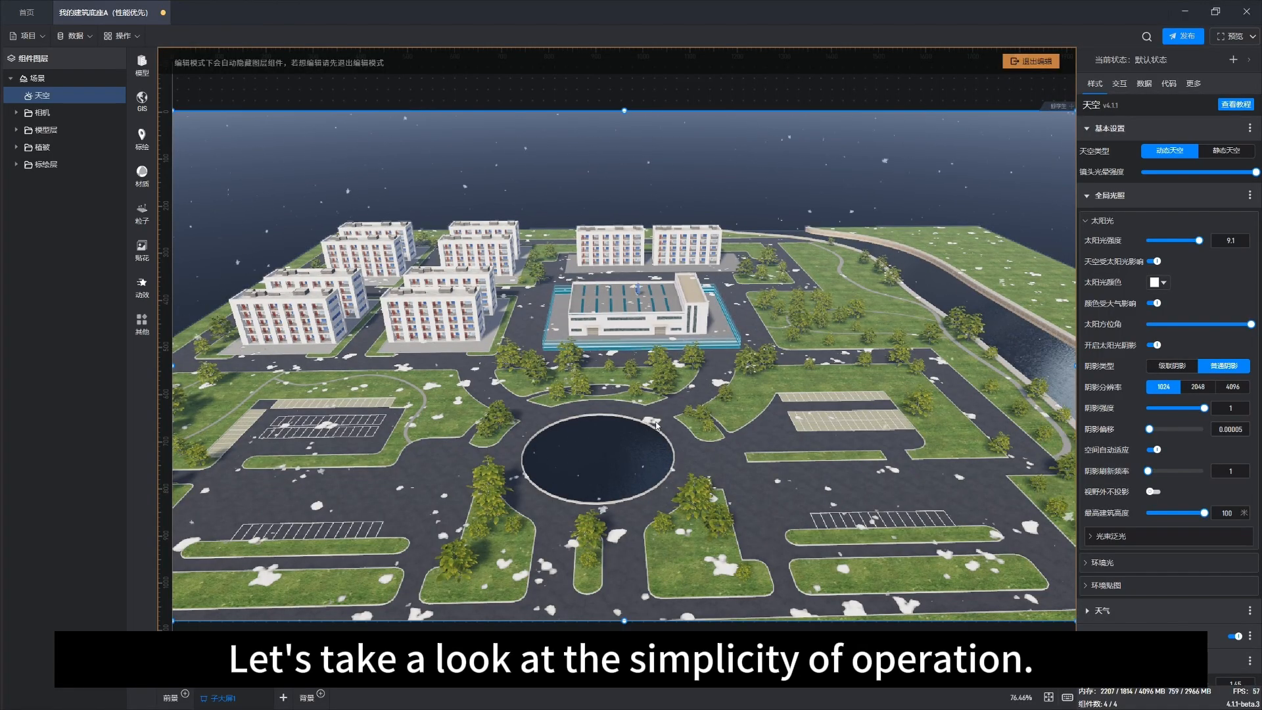
left_click_drag(497, 441, 706, 491)
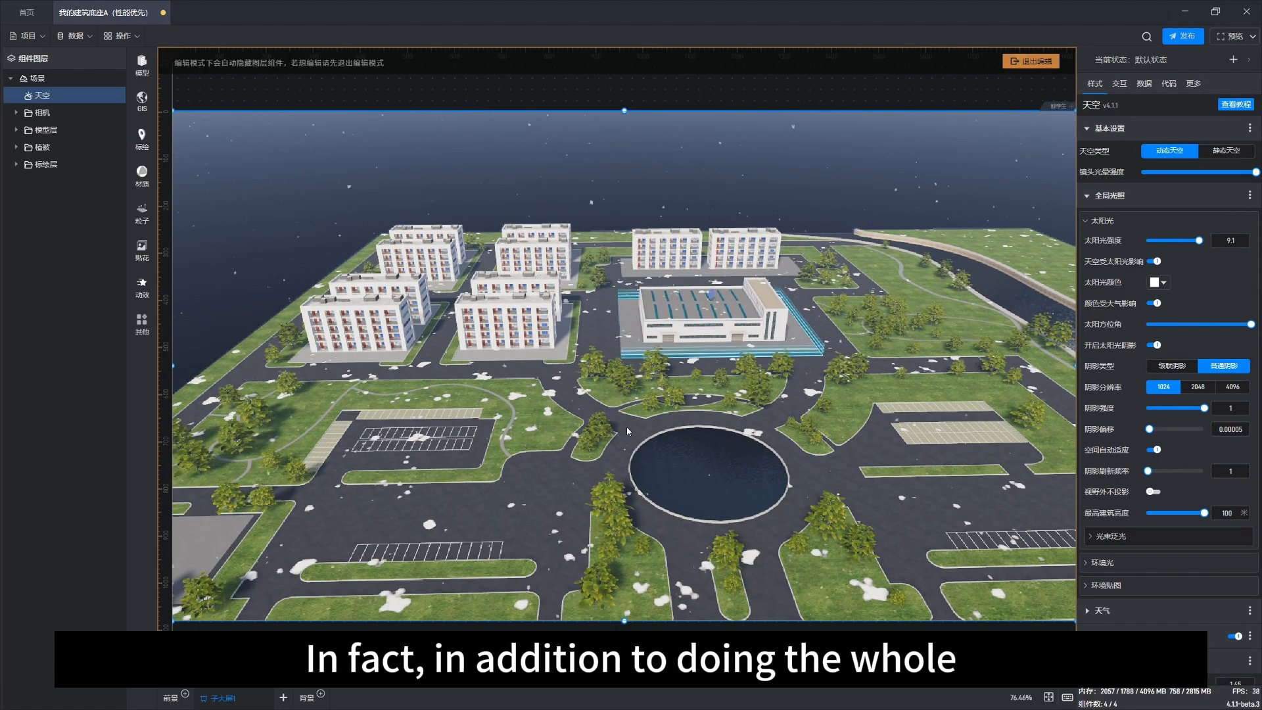
mouse_move(561, 543)
right_mouse_down()
mouse_move(558, 516)
mouse_move(469, 517)
mouse_move(553, 519)
mouse_move(574, 494)
mouse_move(582, 539)
right_mouse_up()
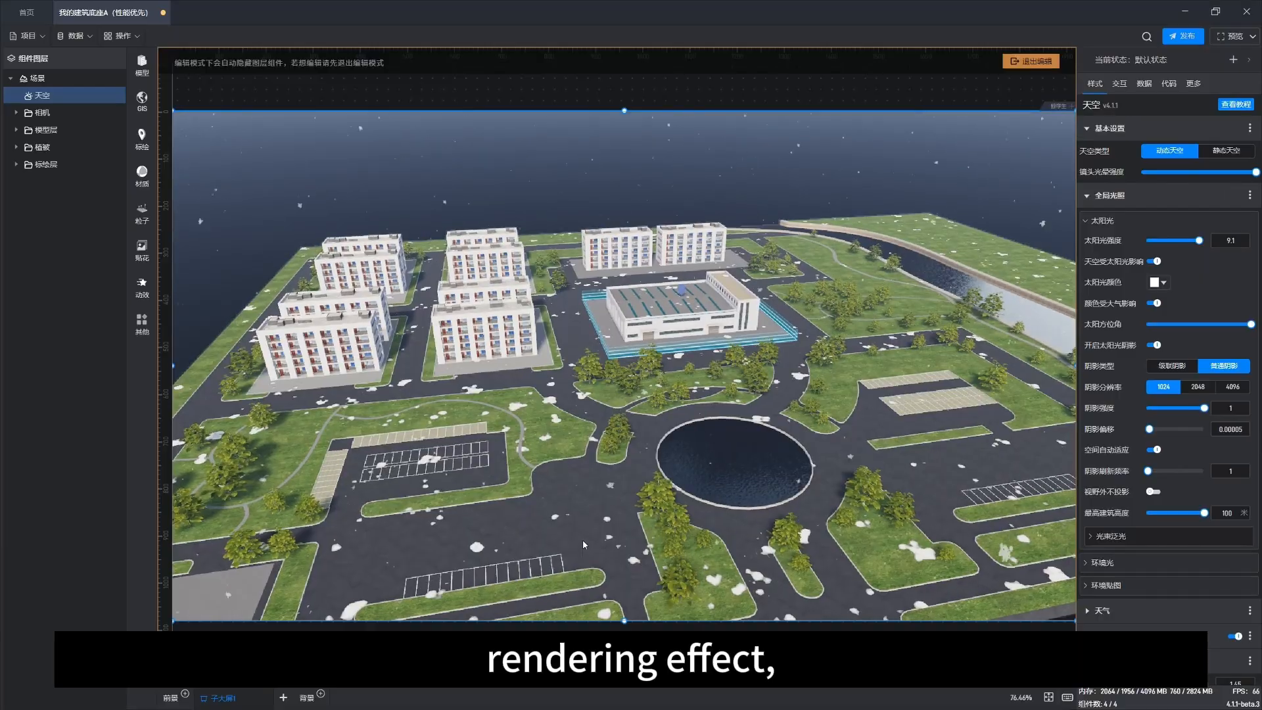
Step: Add the 19层住宅A building from the model library's building category and place three copies around the campus
left_click(146, 71)
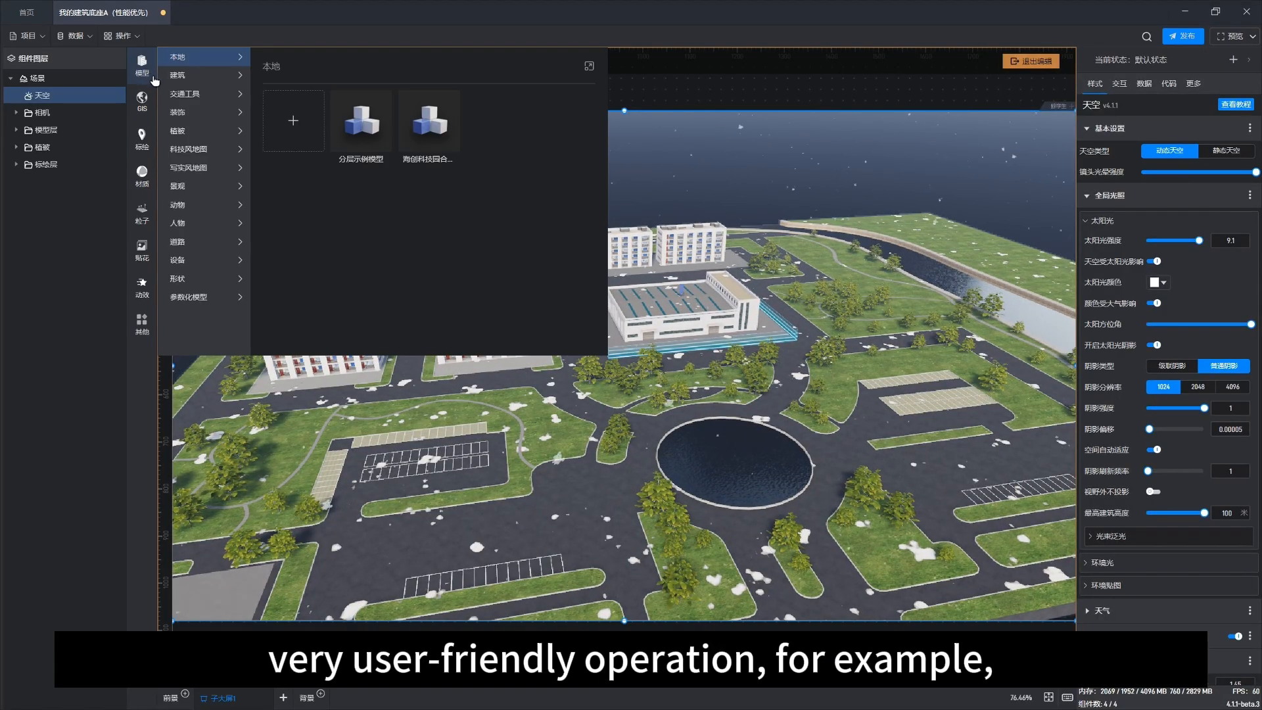
left_click(190, 77)
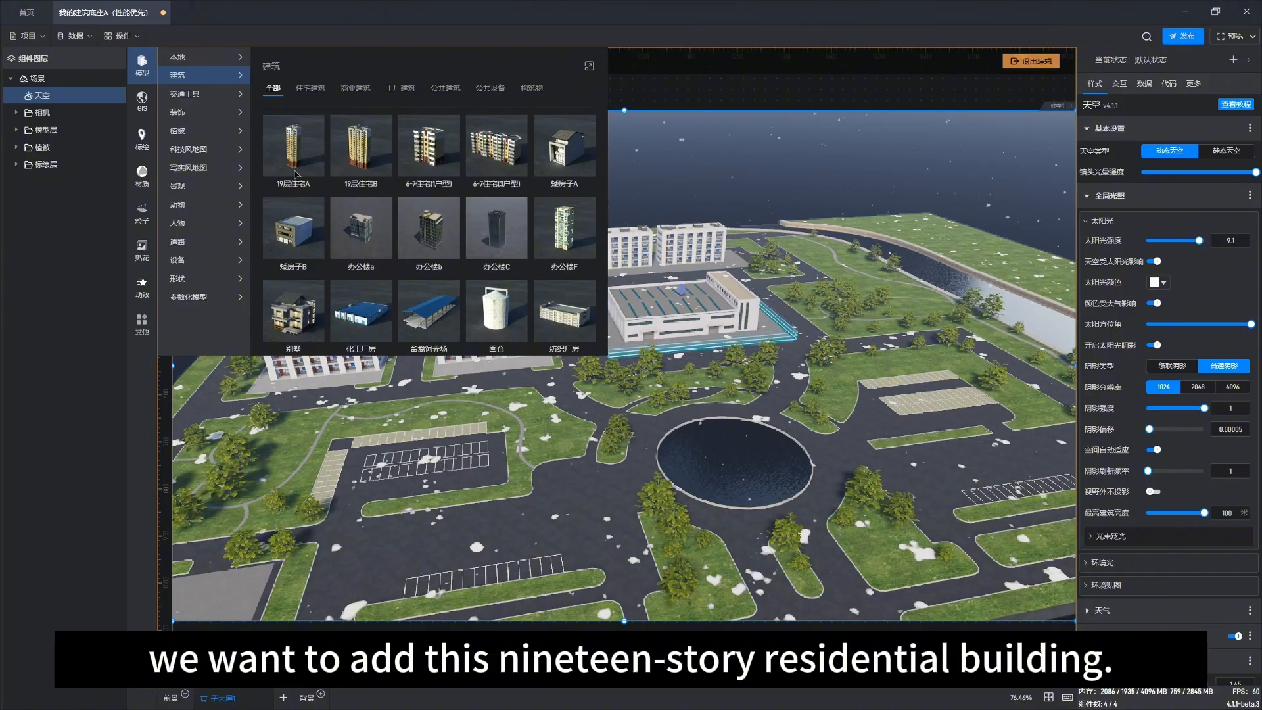
left_click(291, 156)
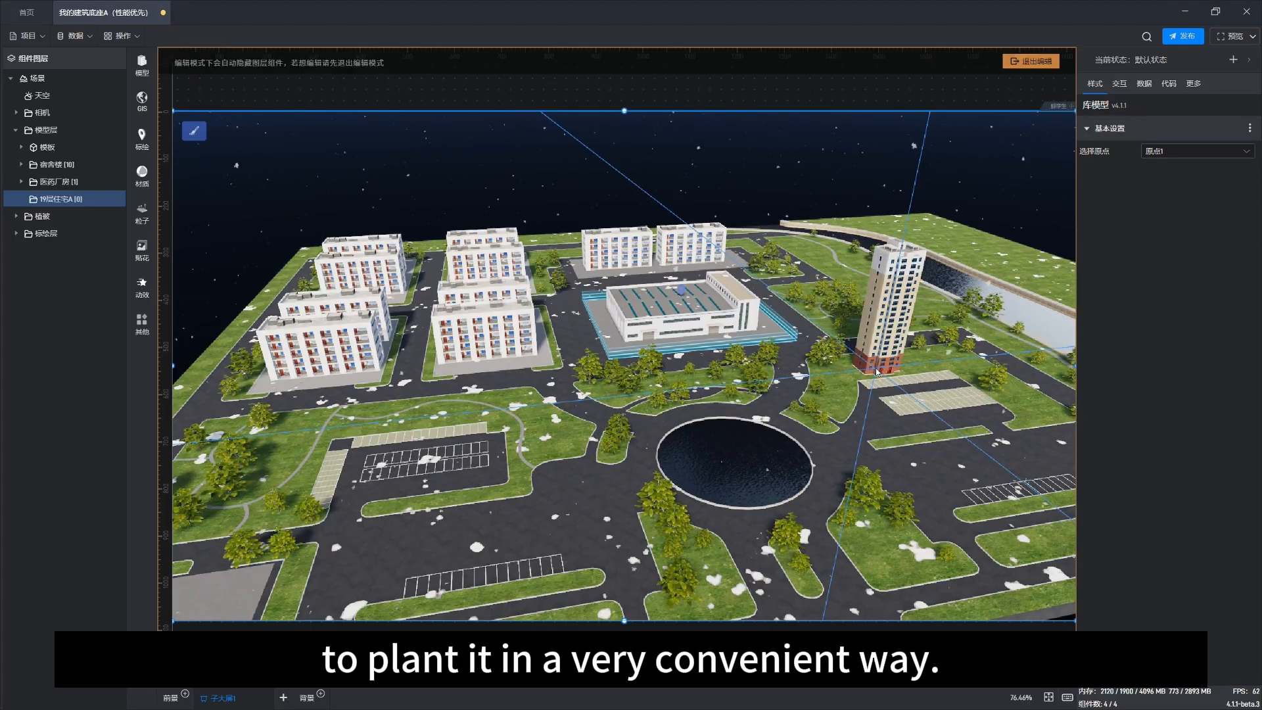
left_click(876, 371)
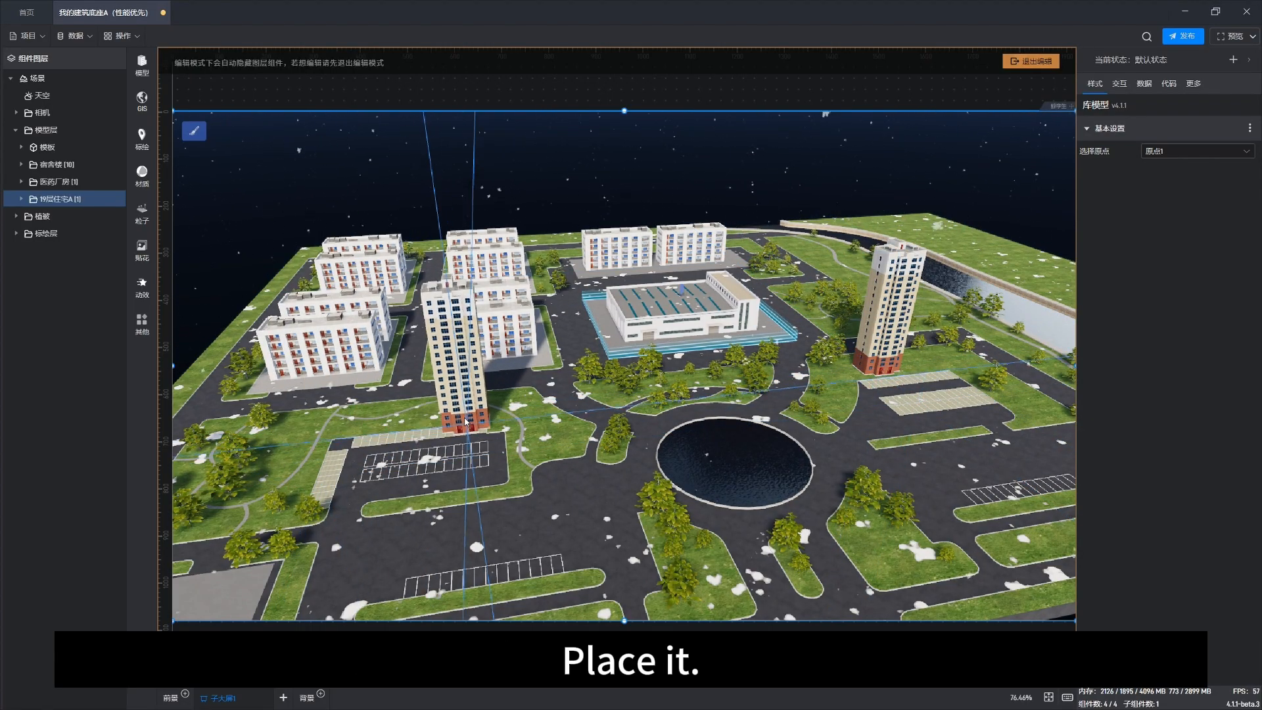
left_click(464, 416)
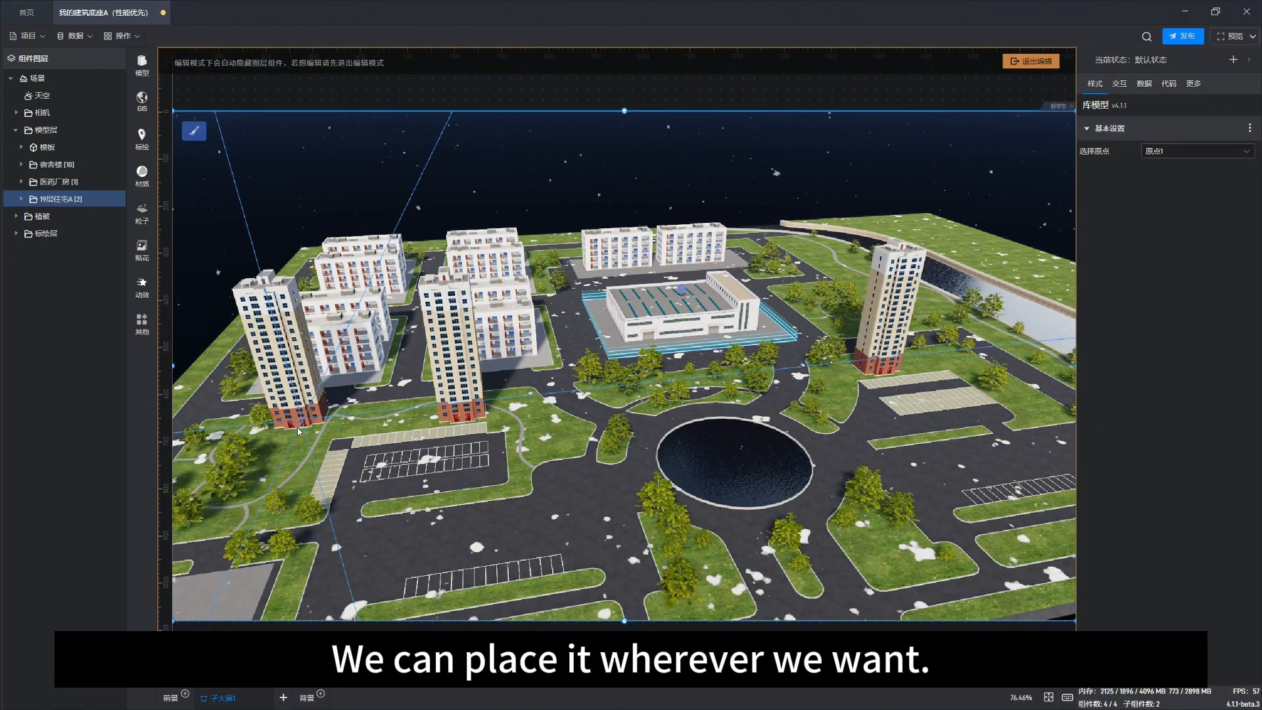
left_click(299, 437)
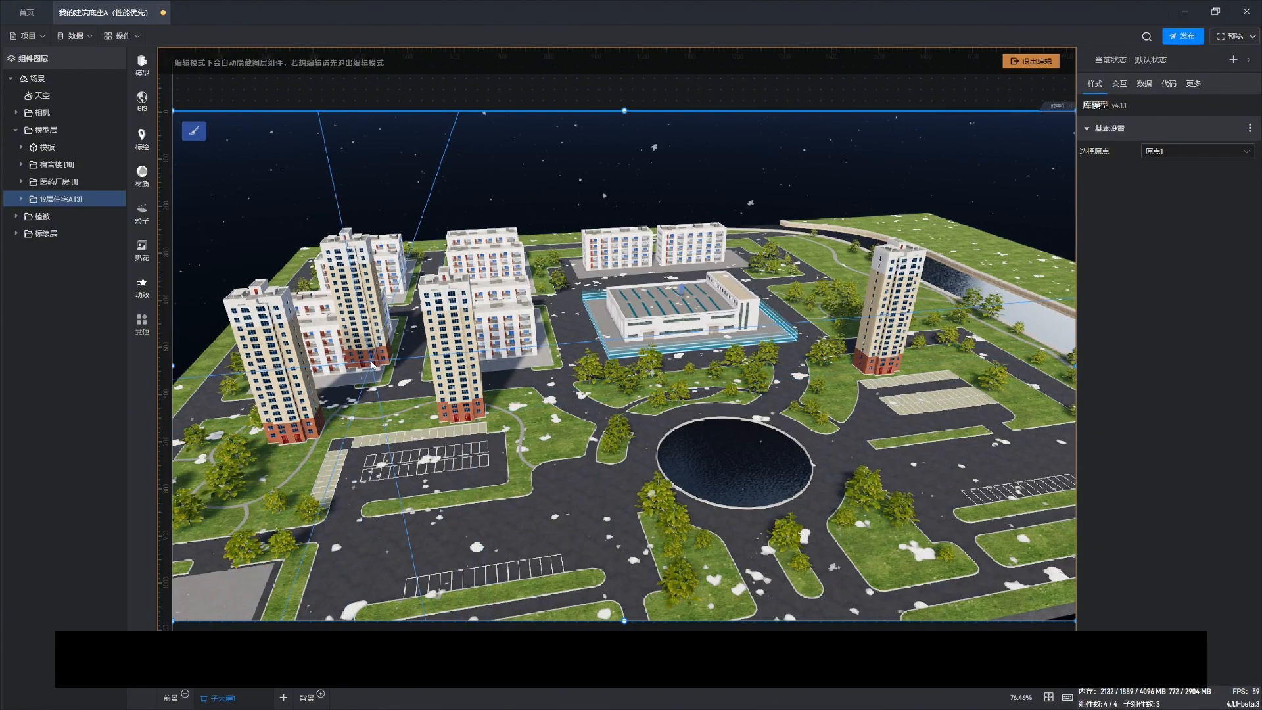
Step: Select the riverside residential tower and rotate it to about -178.9 degrees
left_click(904, 339)
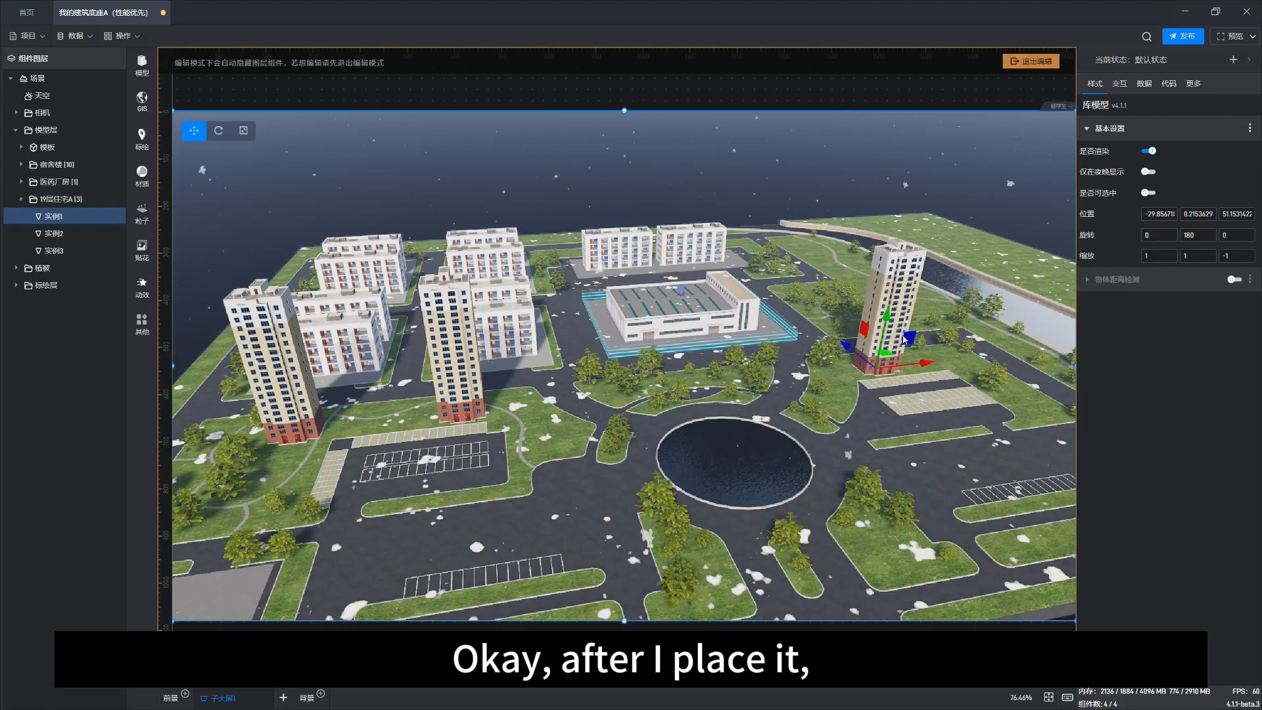
left_click(216, 130)
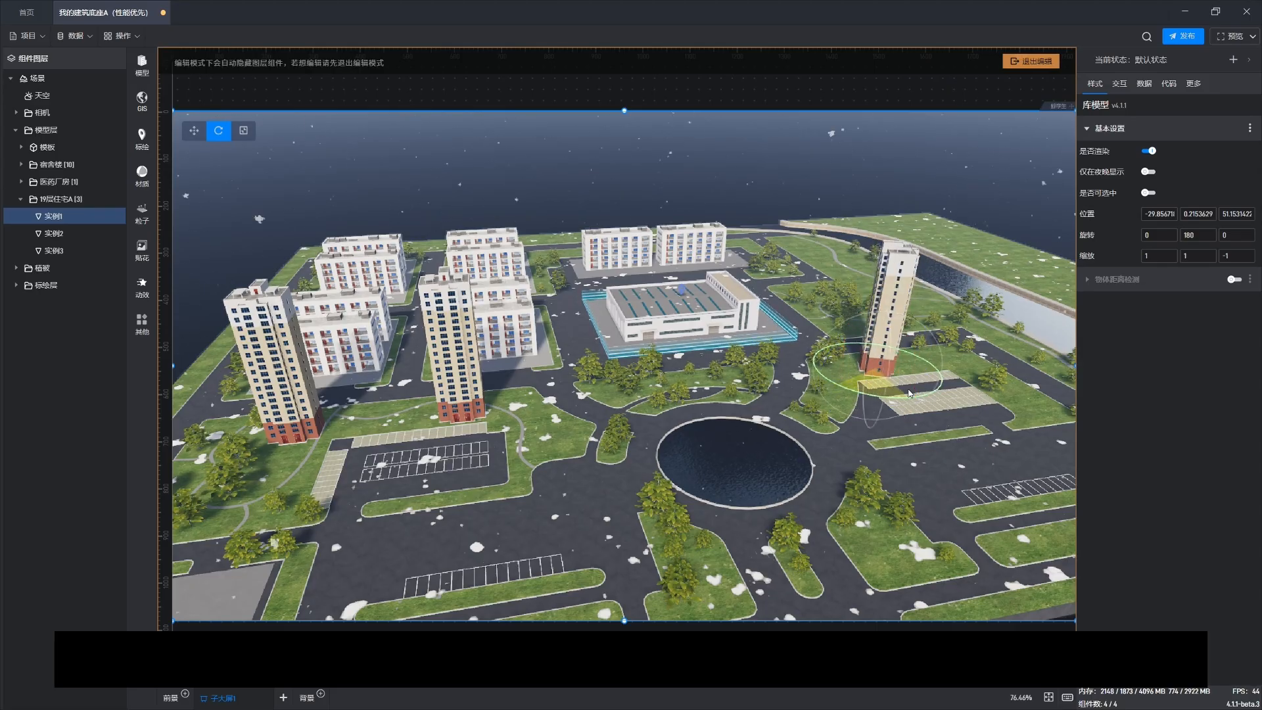
left_click_drag(835, 388, 829, 393)
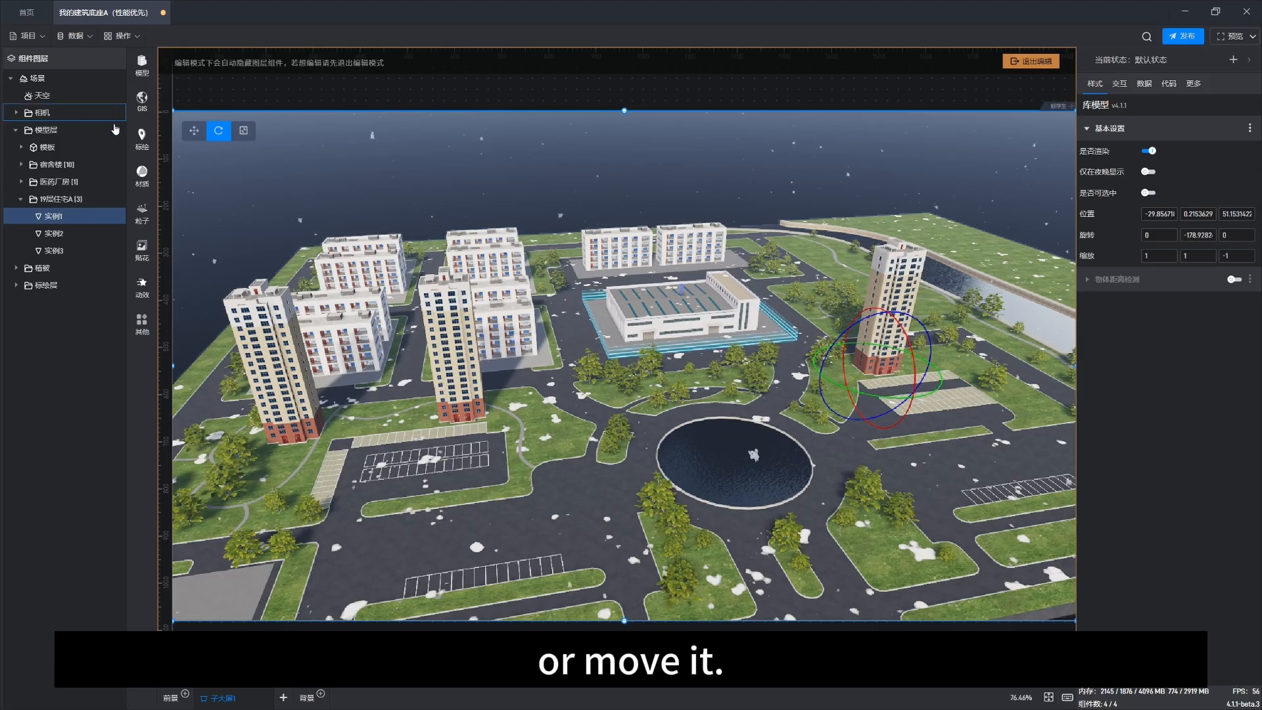
Step: Move the riverside tower across the ground to position about -26.35, 0.215, 52.94
left_click(195, 131)
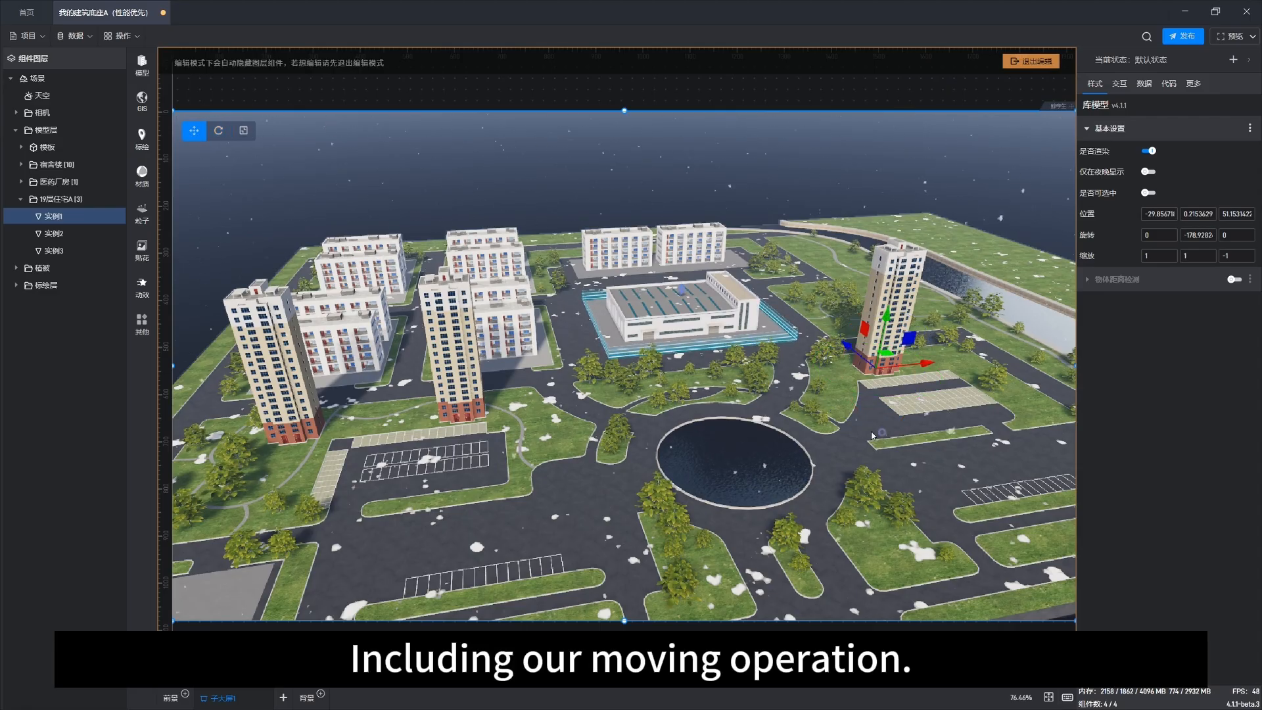
left_click_drag(871, 435, 831, 436)
right_click_drag(854, 434, 747, 452)
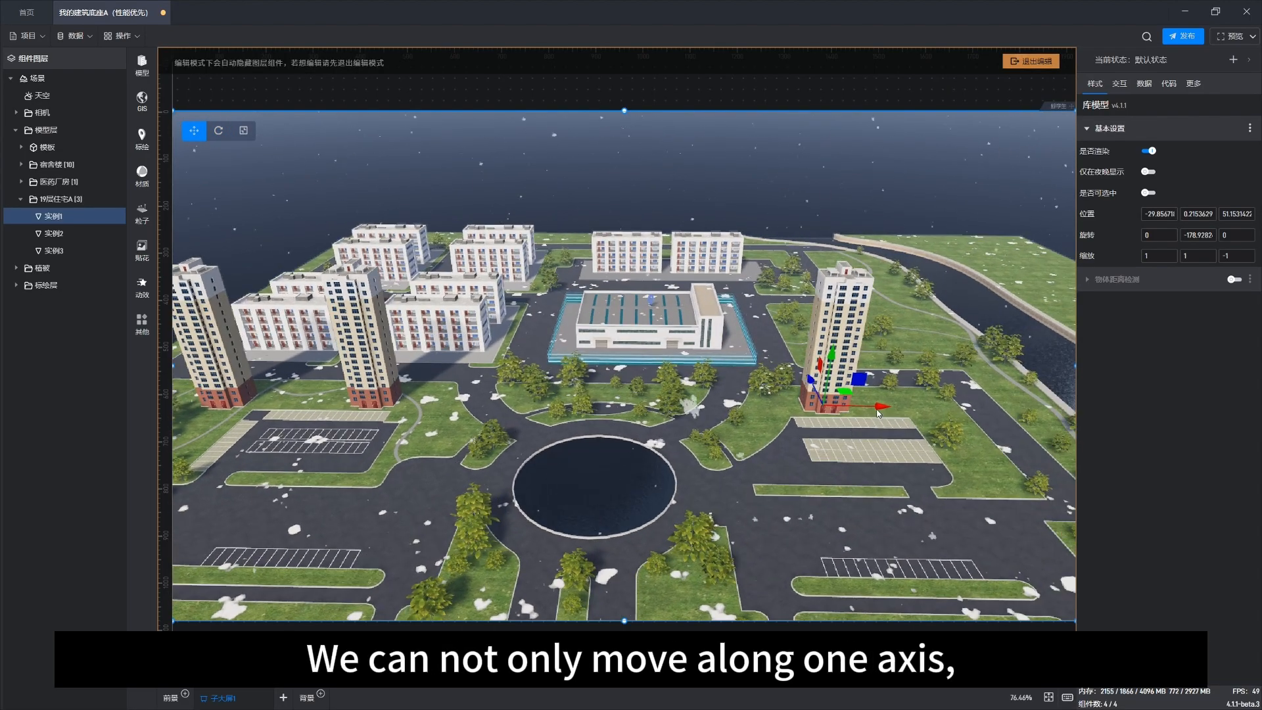
left_click_drag(880, 410, 828, 401)
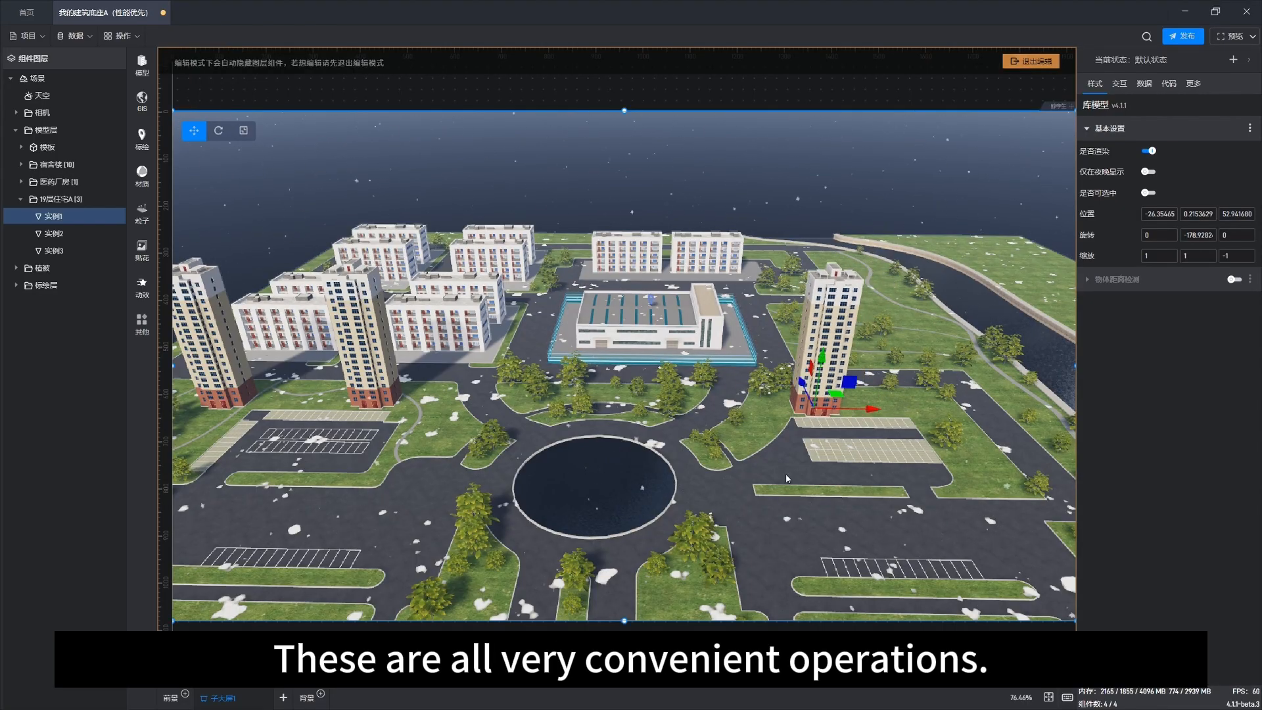
Step: Select the 鸟瞰树 vegetation layer and plant two trees one by one near the central building
left_click_drag(794, 479, 664, 479)
right_click_drag(789, 472, 688, 469)
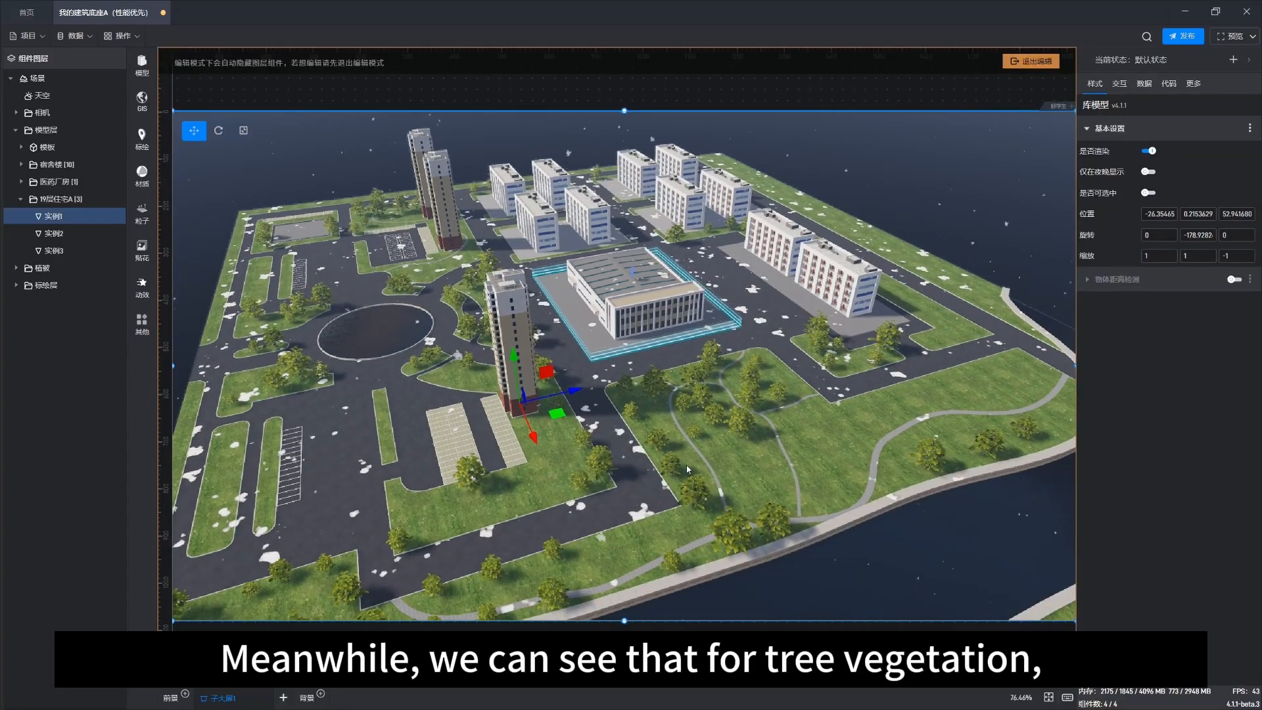
left_click(719, 414)
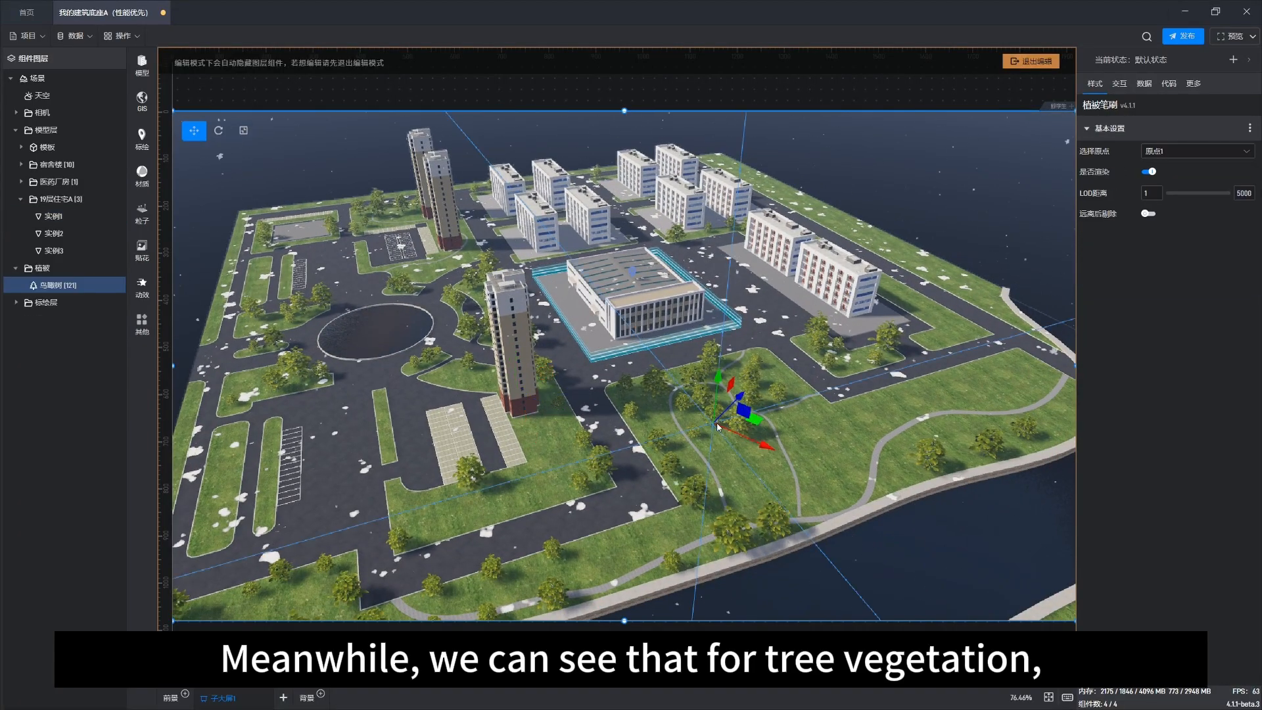
right_click_drag(862, 467, 657, 453)
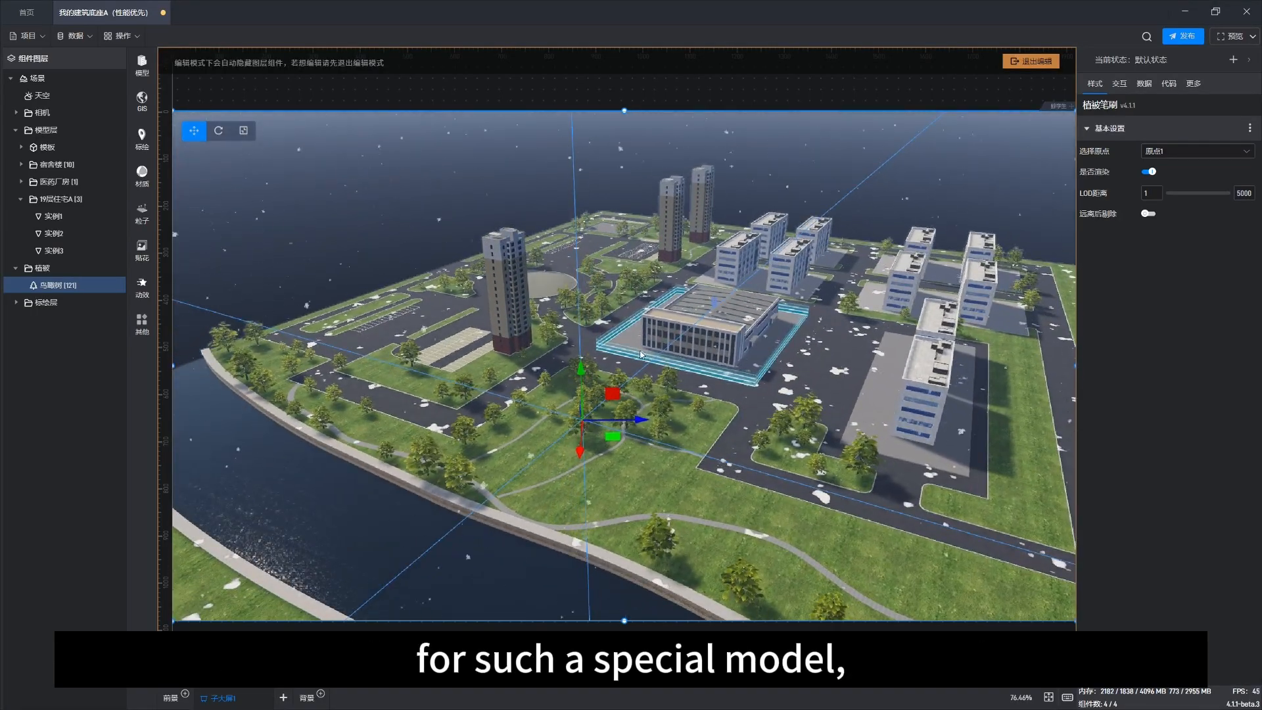
scroll(700, 385, "up", 1)
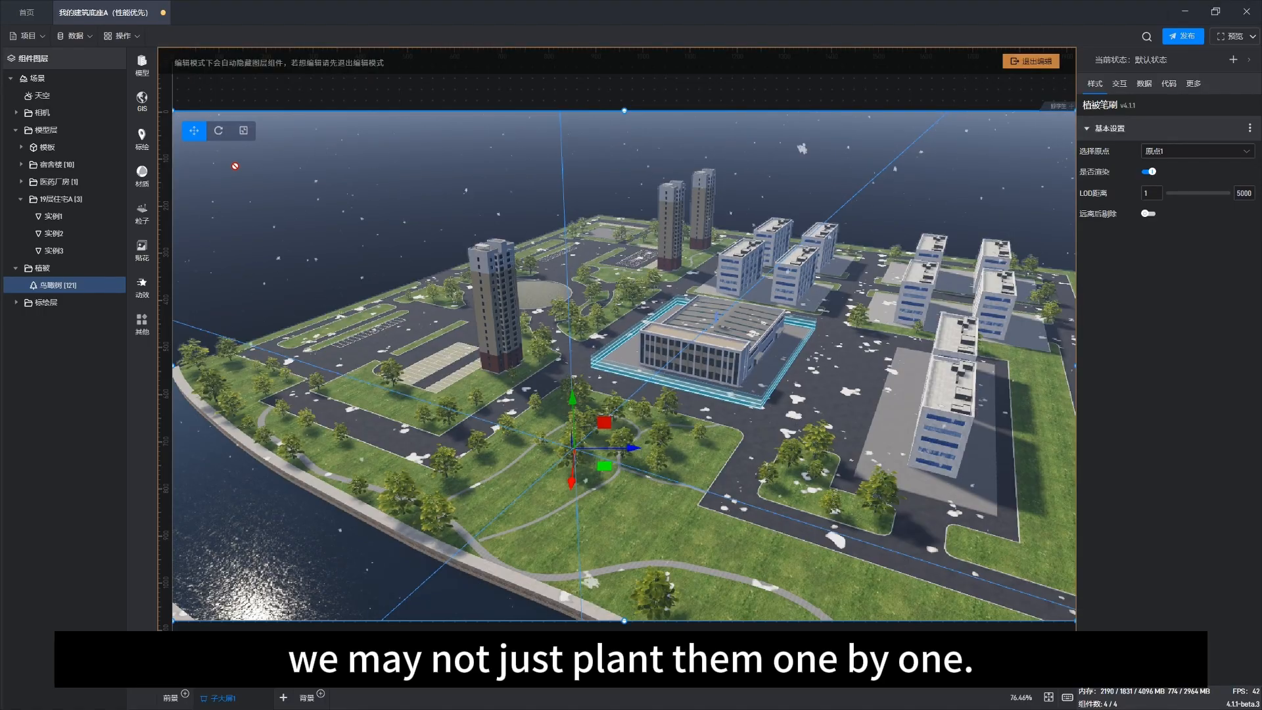
left_click(47, 269)
left_click(53, 284)
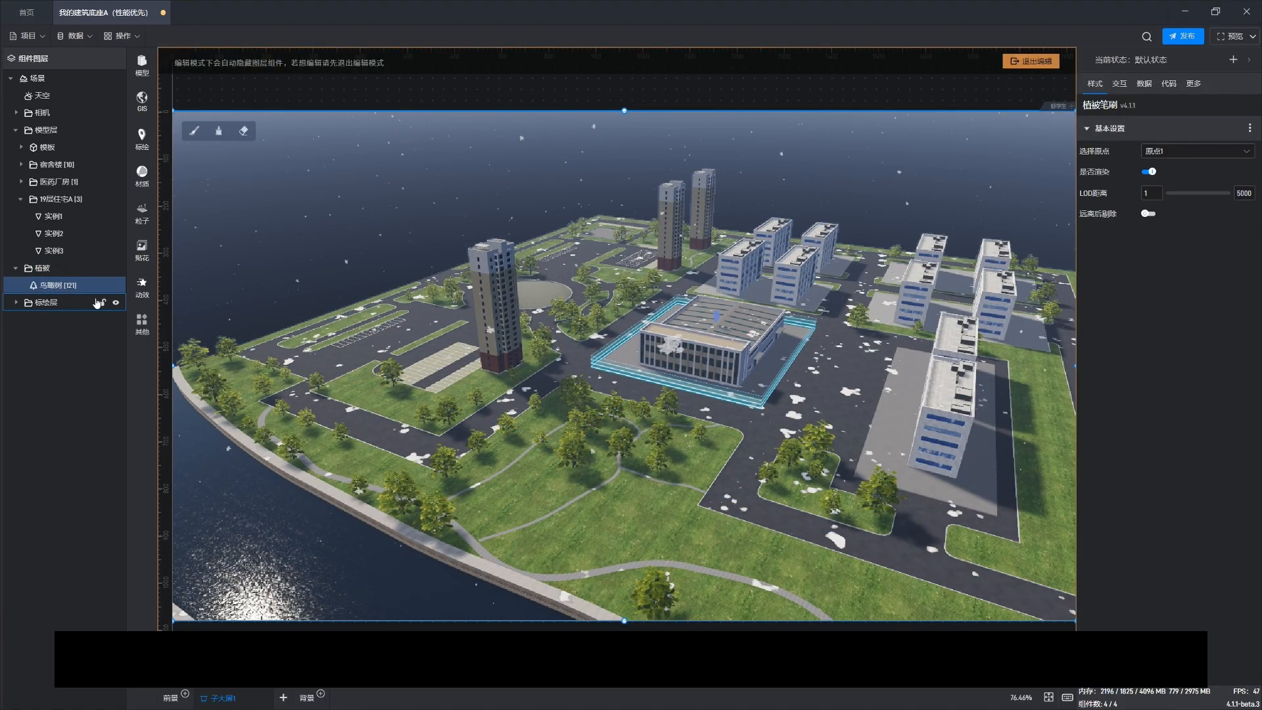
left_click(195, 135)
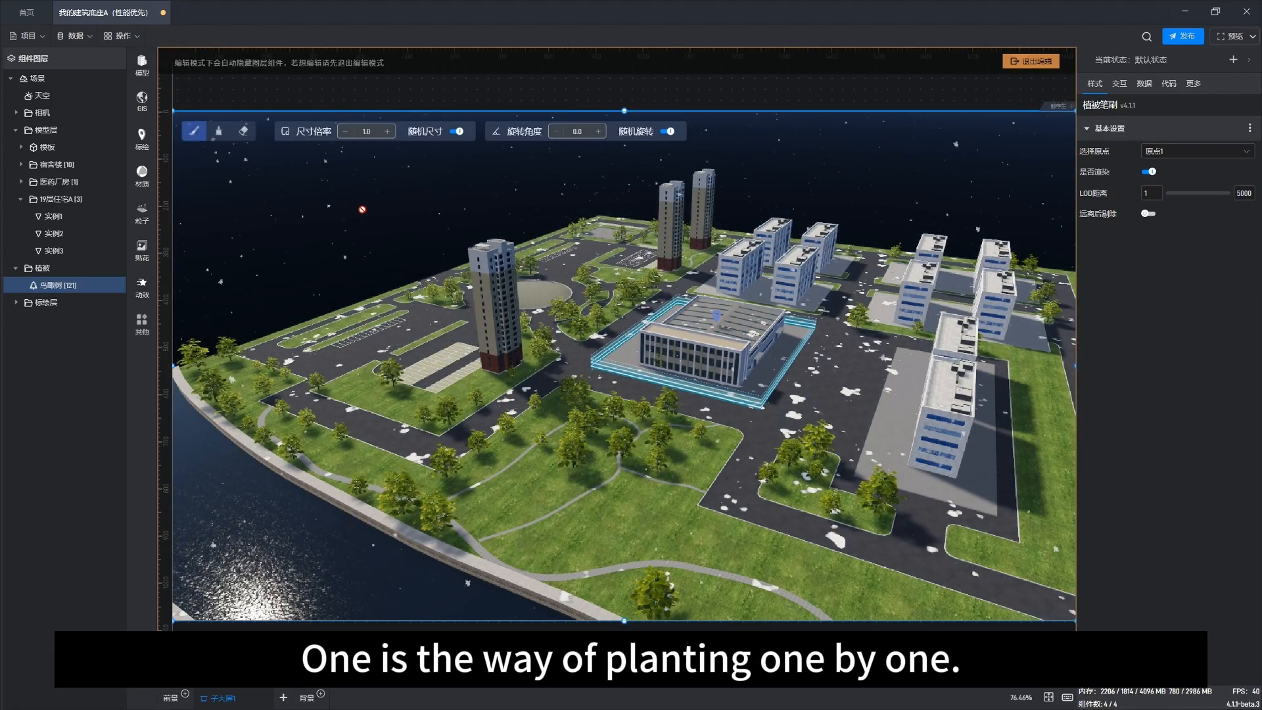
left_click(616, 533)
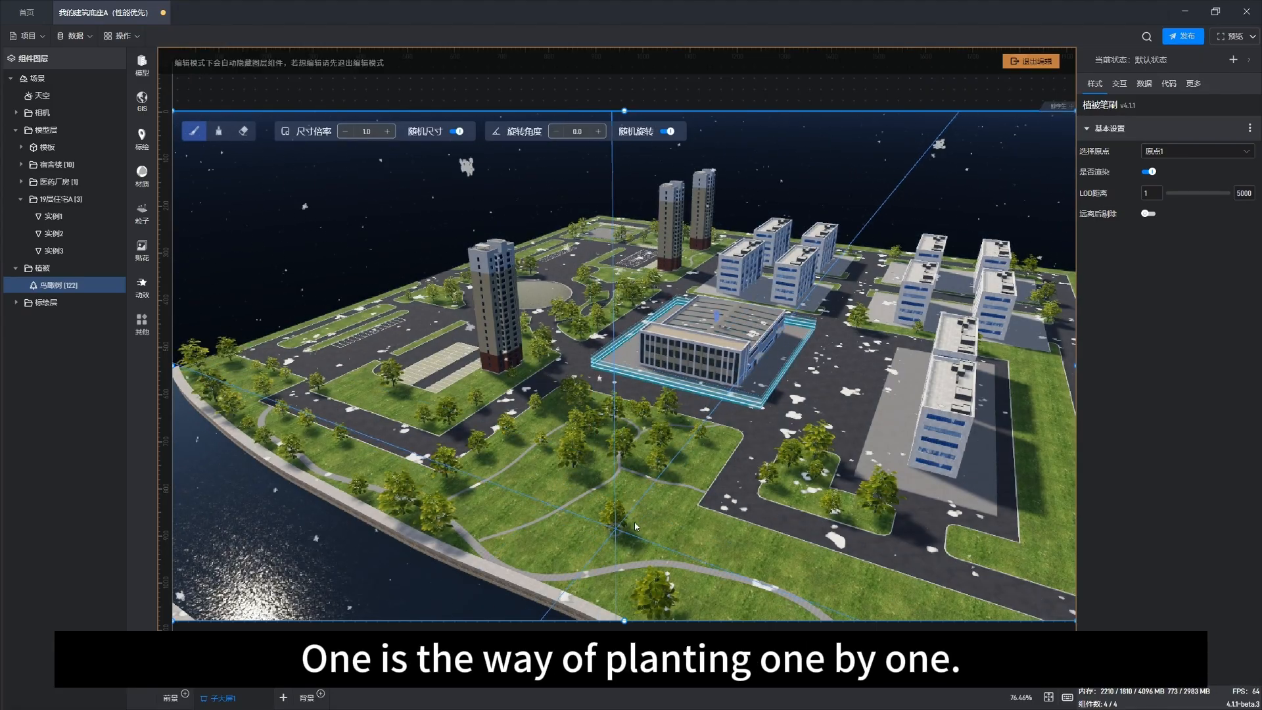
left_click(677, 525)
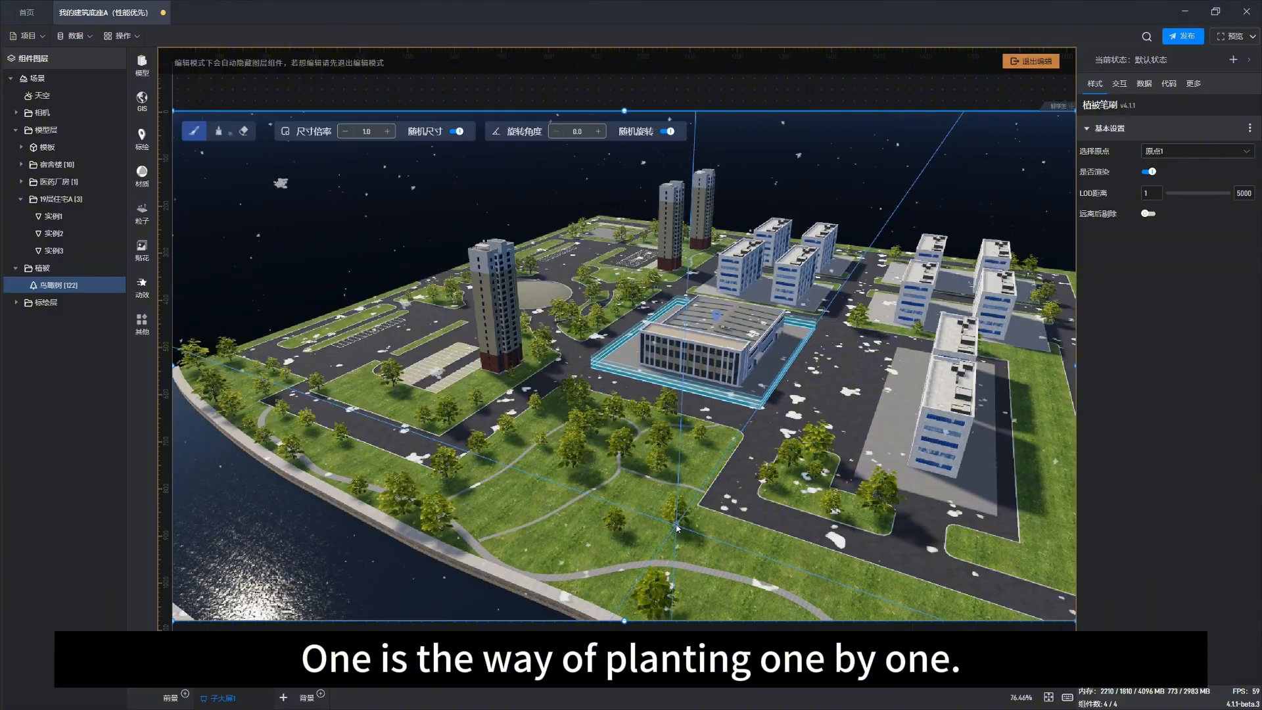
right_click(715, 403)
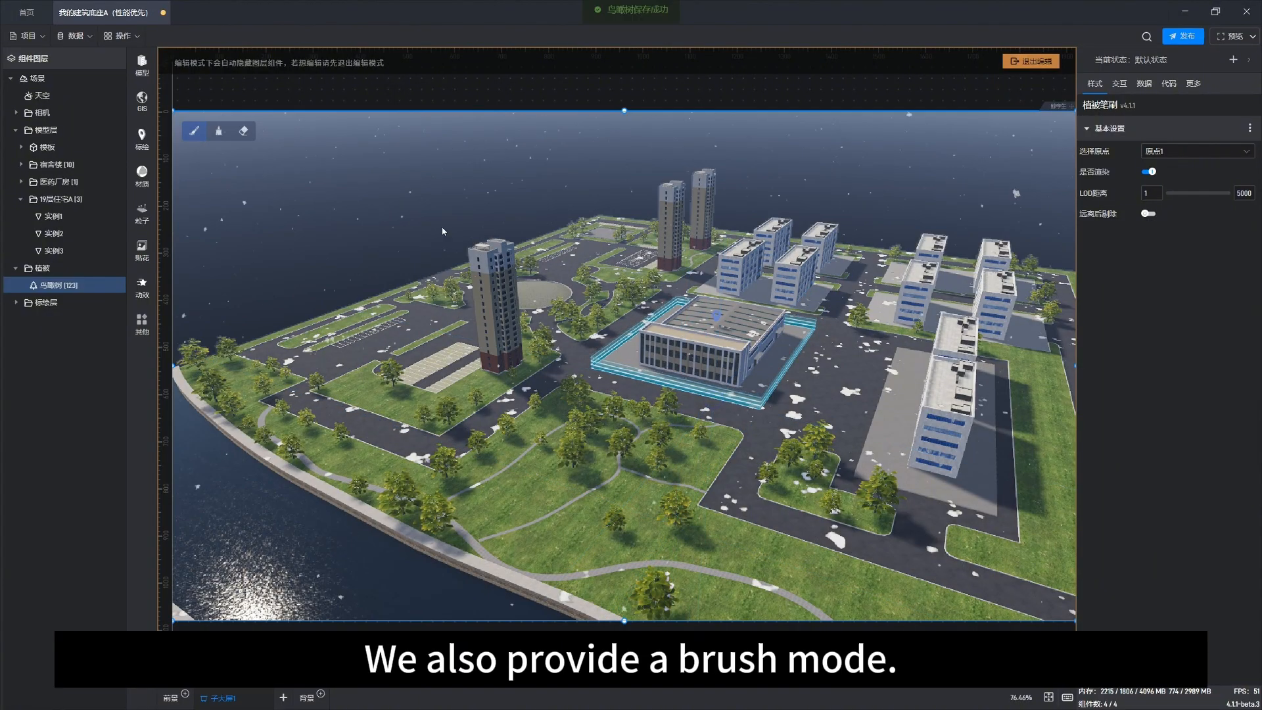
Step: Switch to brush mode and paint a dense patch of trees on the lawn south of the central building
left_click(220, 135)
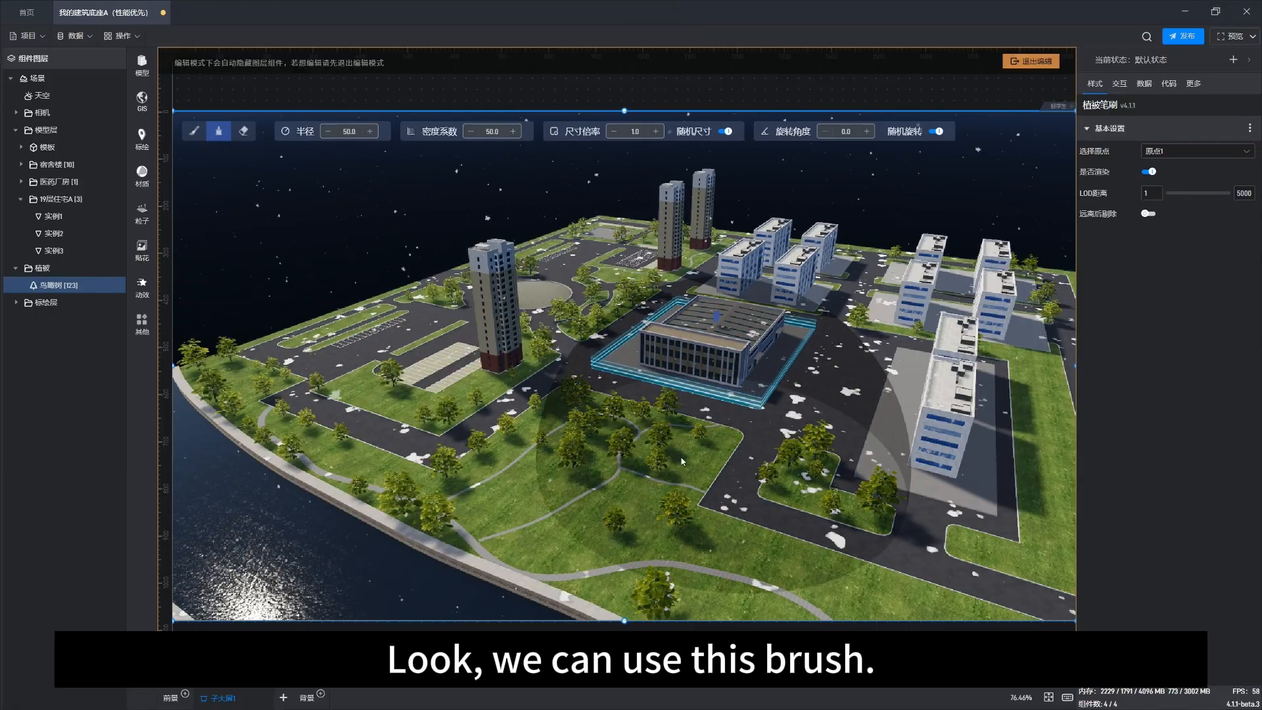
left_click(622, 469)
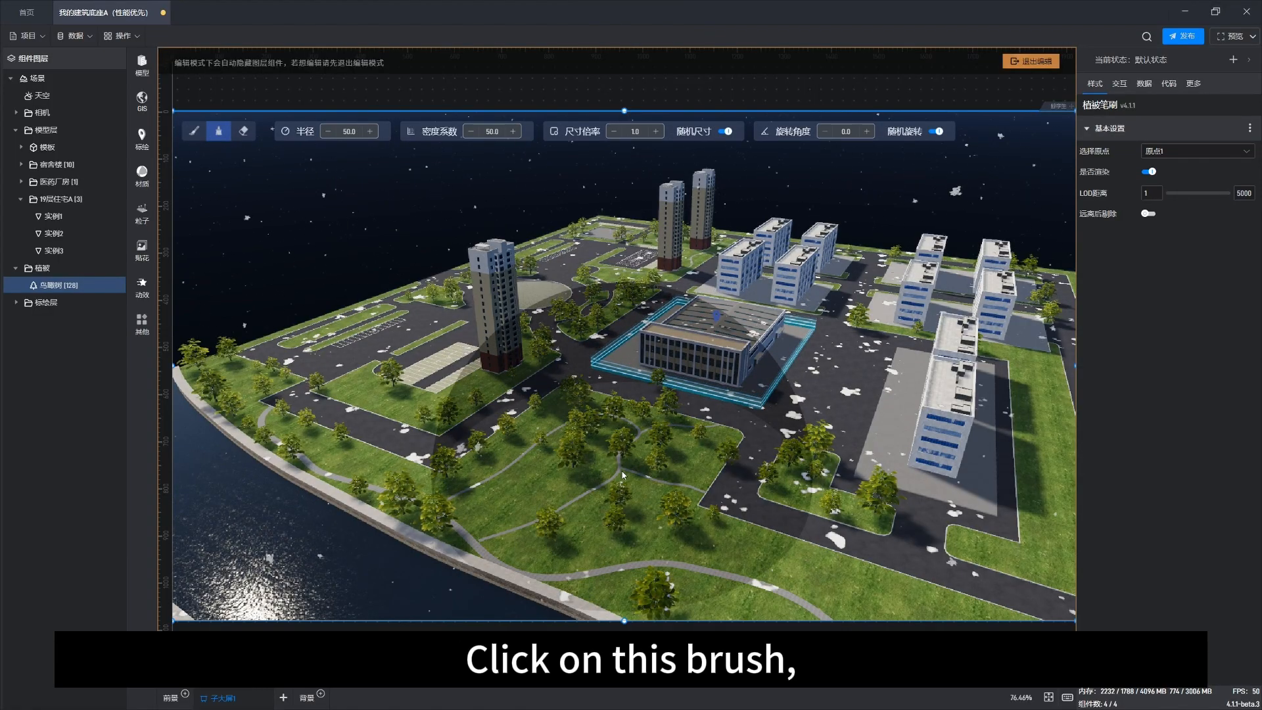
mouse_move(623, 473)
left_mouse_down()
mouse_move(724, 519)
mouse_move(618, 348)
left_mouse_up()
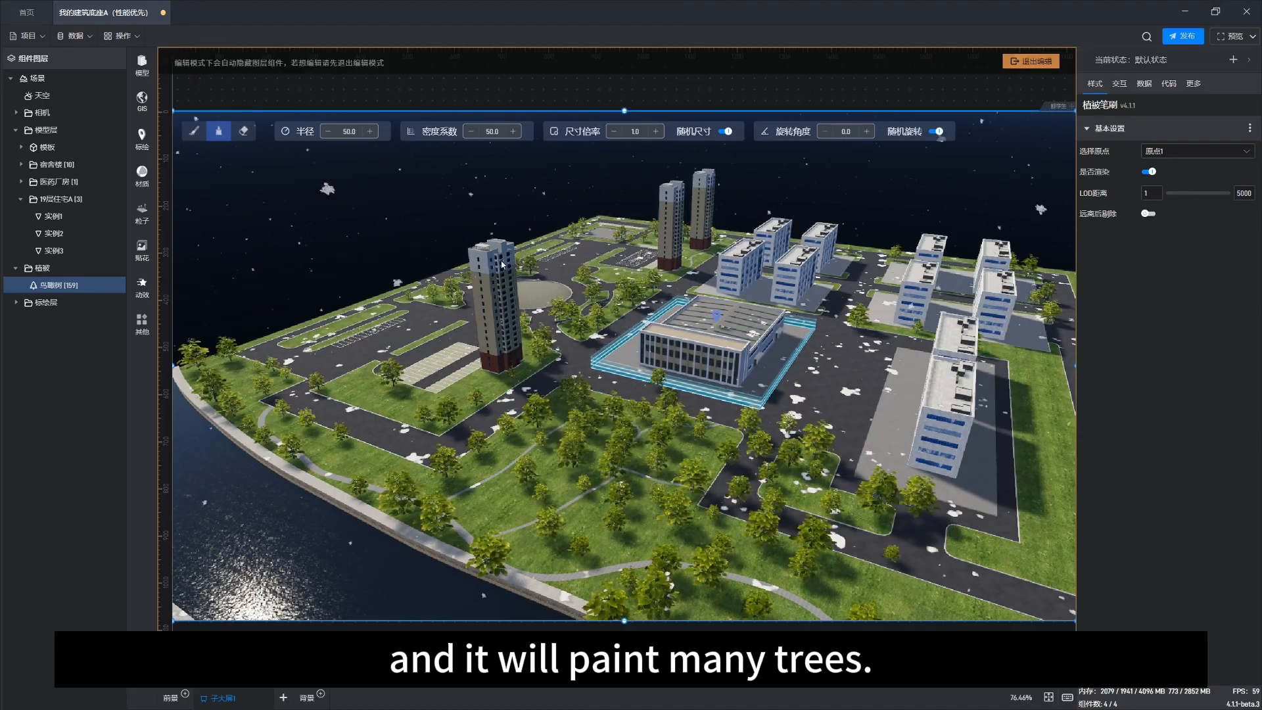
key("Escape")
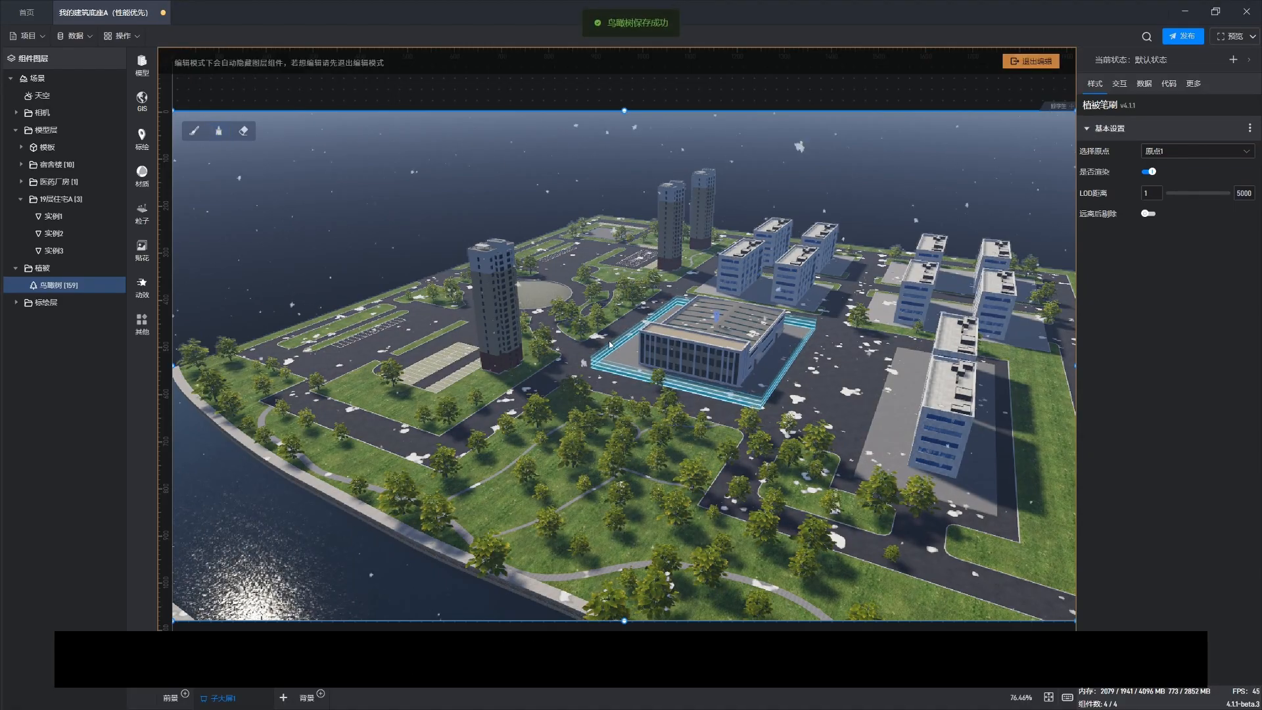
Step: Orbit around the campus to inspect the newly painted trees from several angles
scroll(609, 345, "down", 3)
right_click_drag(467, 349, 583, 368)
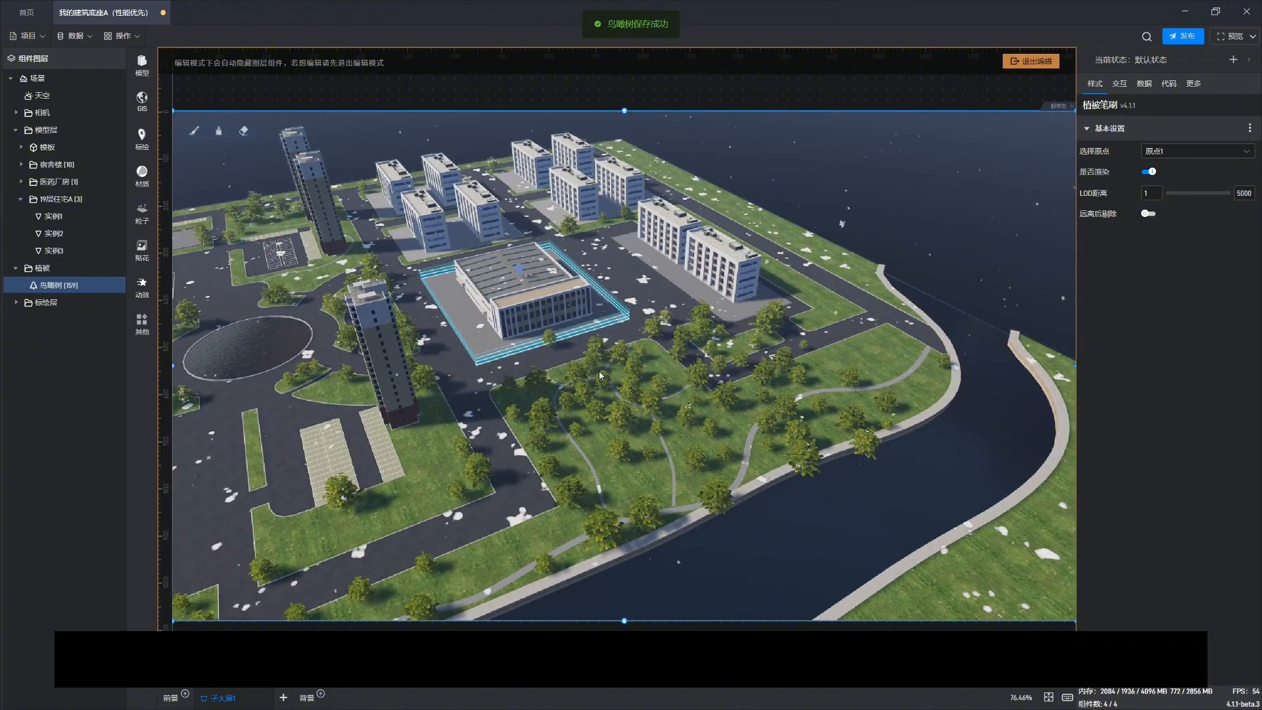
left_click_drag(599, 371, 603, 454)
right_click_drag(563, 397, 617, 365)
left_click_drag(699, 551, 638, 403)
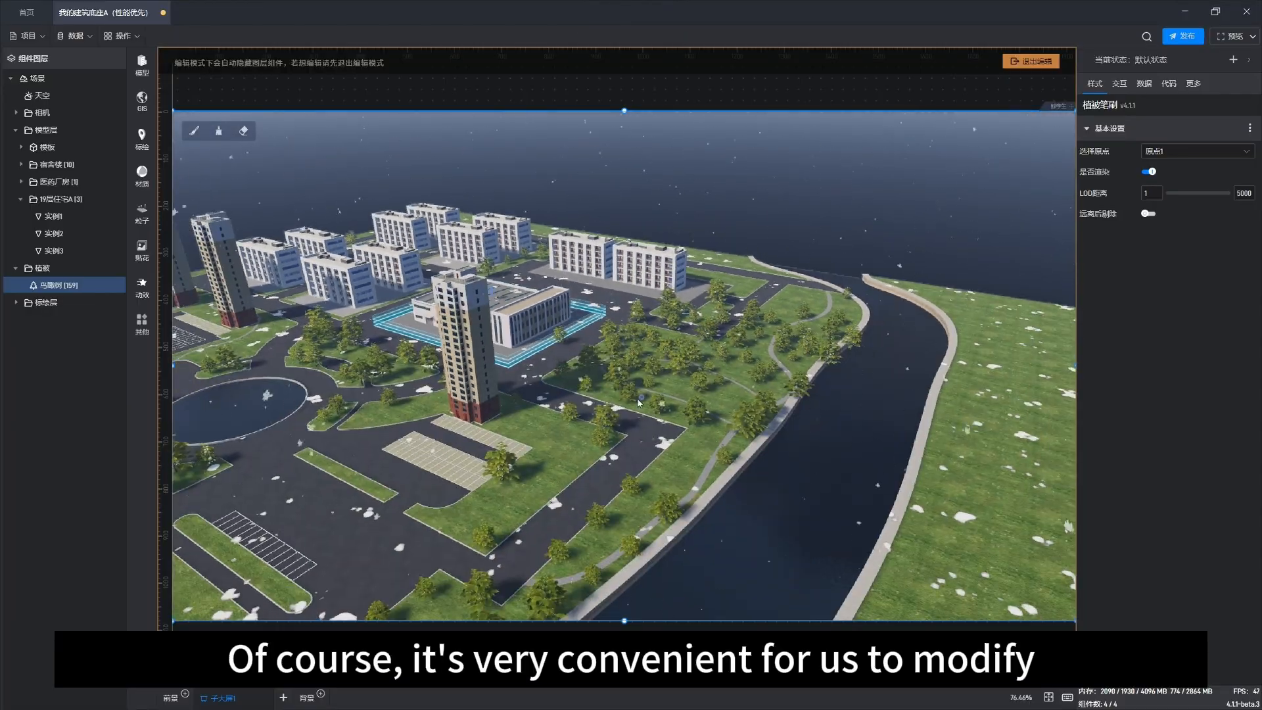
right_click_drag(637, 400, 550, 370)
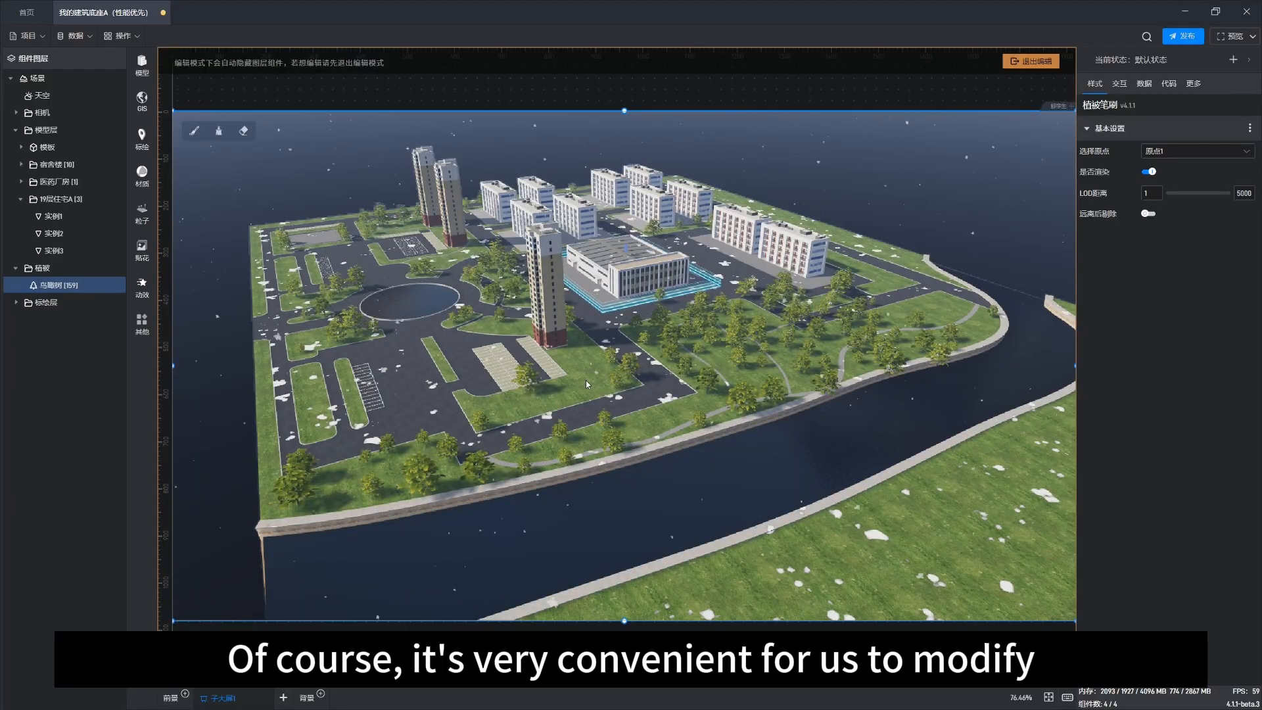
left_click_drag(679, 417, 664, 412)
right_click_drag(663, 412, 531, 407)
left_click_drag(747, 437, 723, 427)
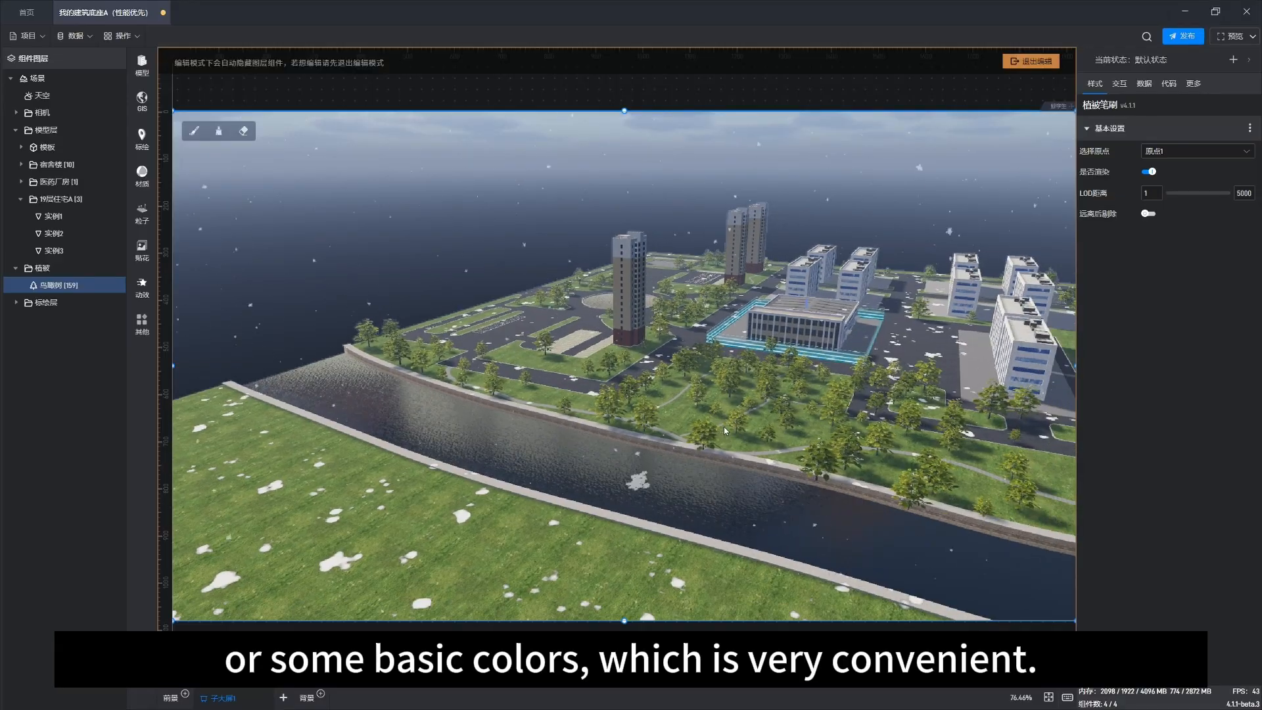
Step: Select the river's water surface, open its PBR material, and remove the base color texture map
left_click(498, 455)
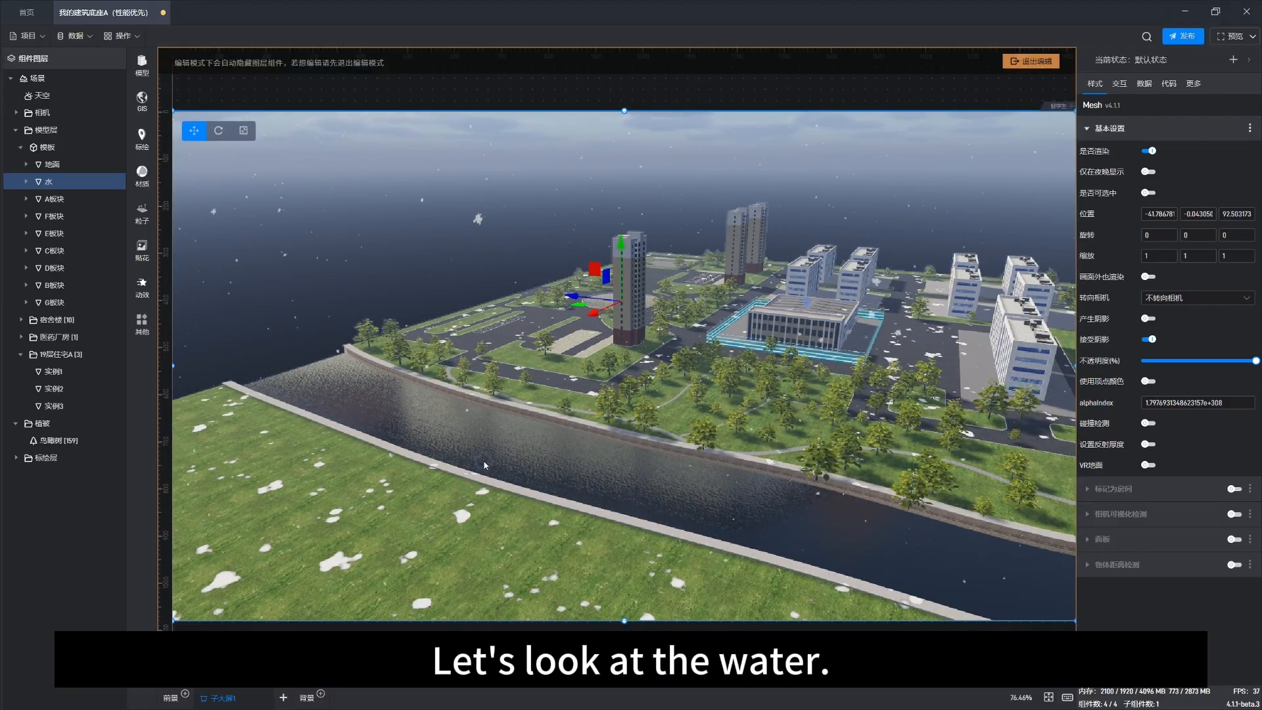
double_click(524, 451)
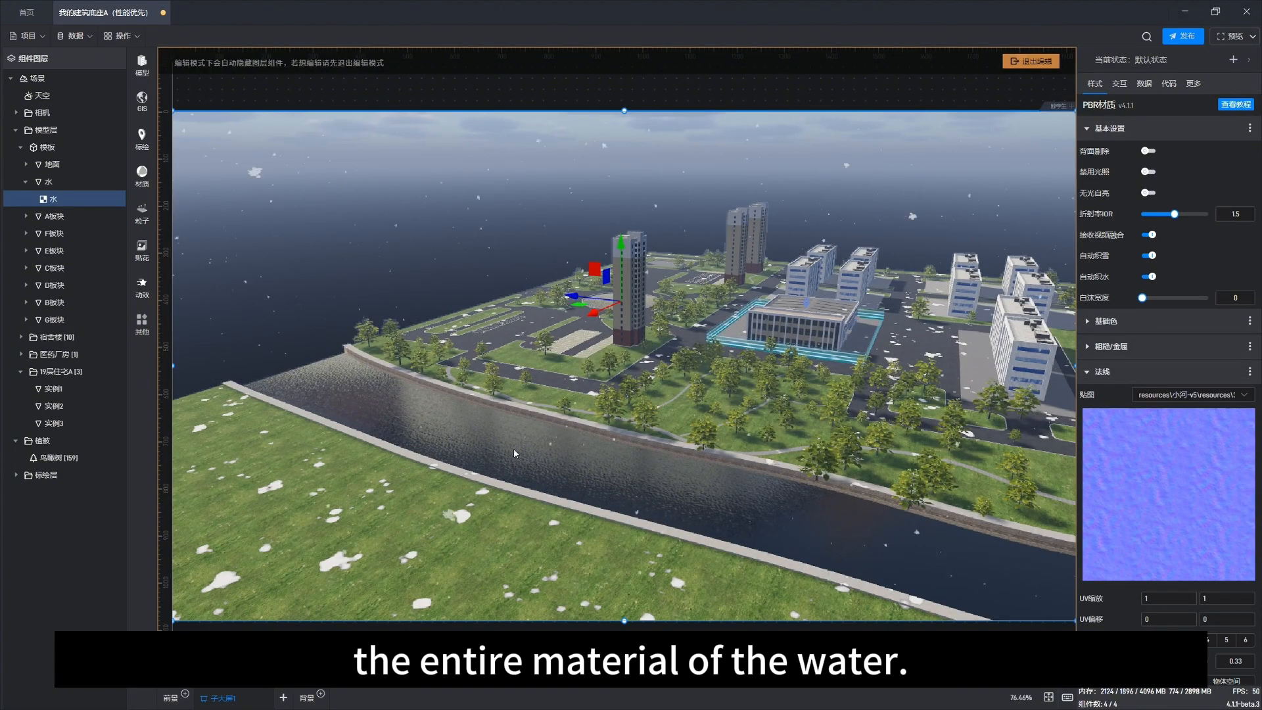
left_click_drag(1008, 458, 886, 450)
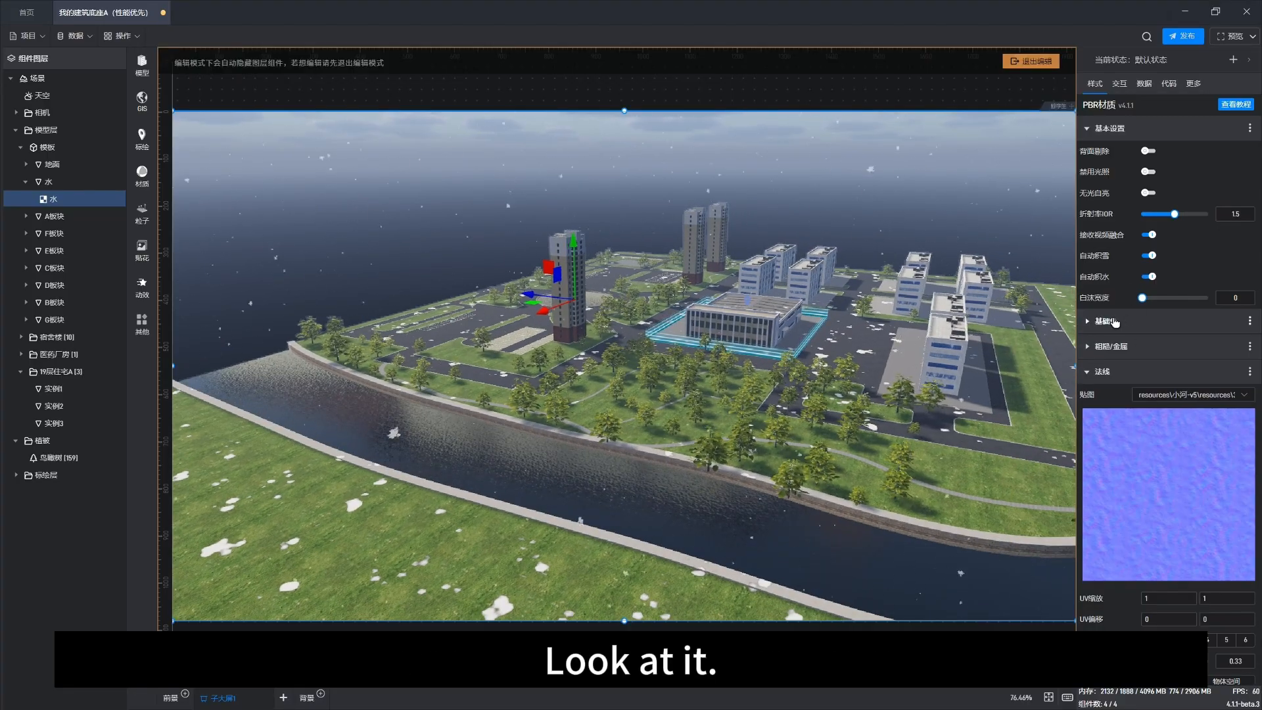
left_click(1144, 327)
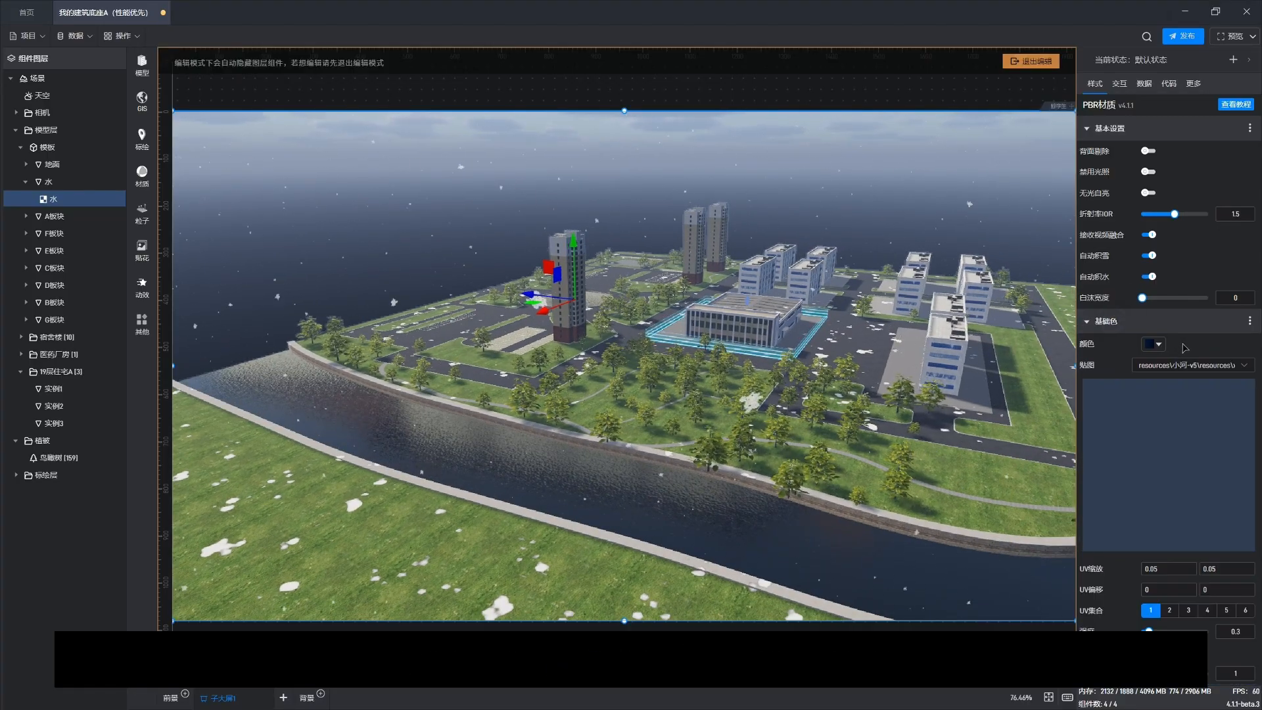
left_click(1231, 366)
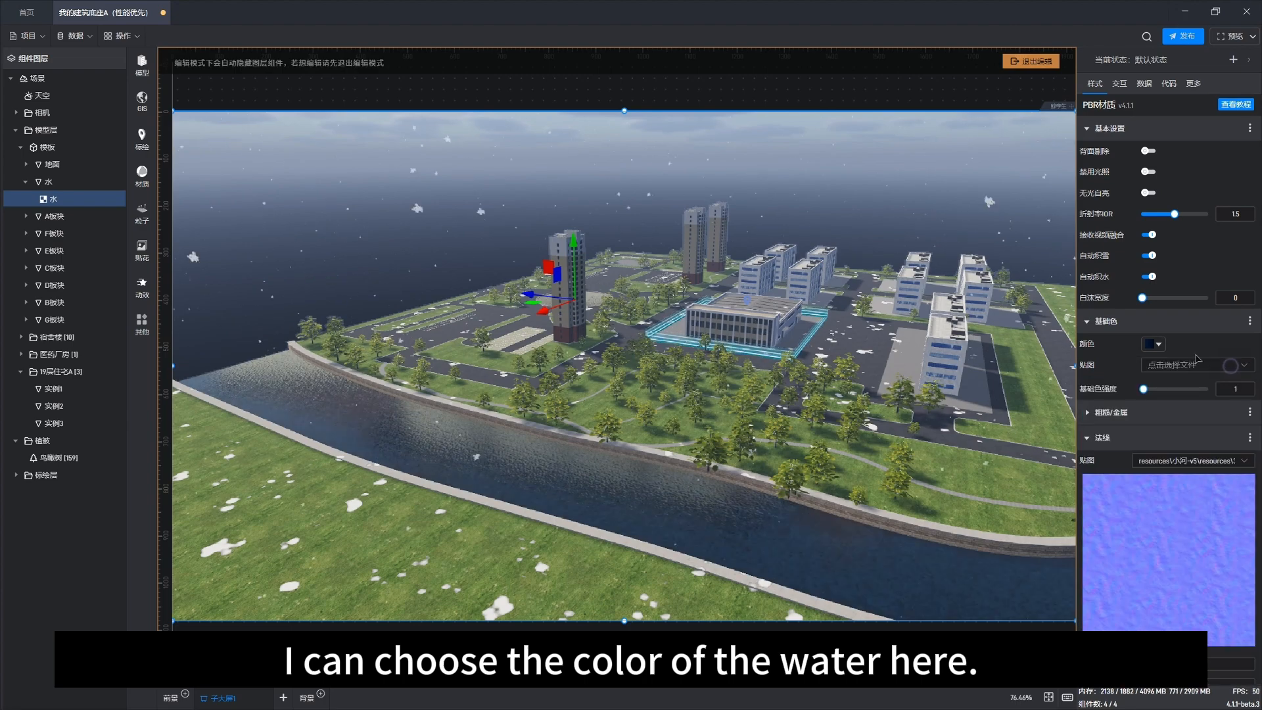
Step: Set the water's base color to a dark brown, #0F0D03FF
left_click(1154, 344)
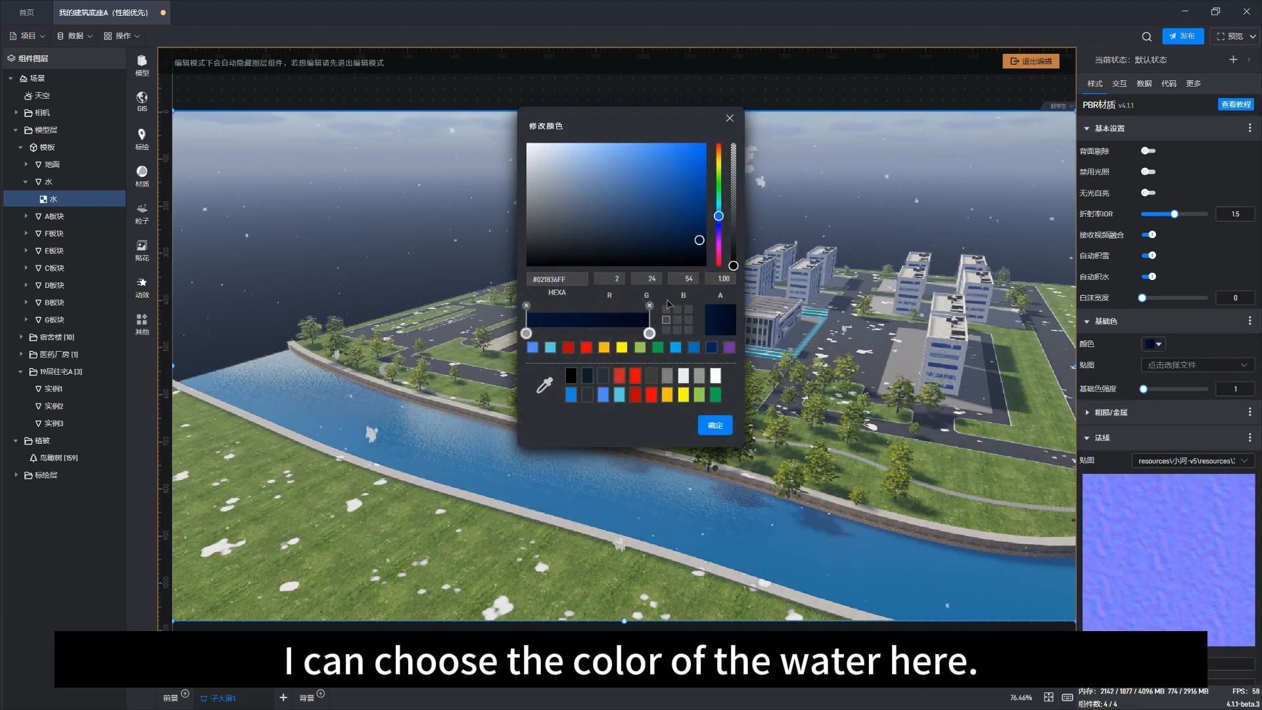
left_click(526, 307)
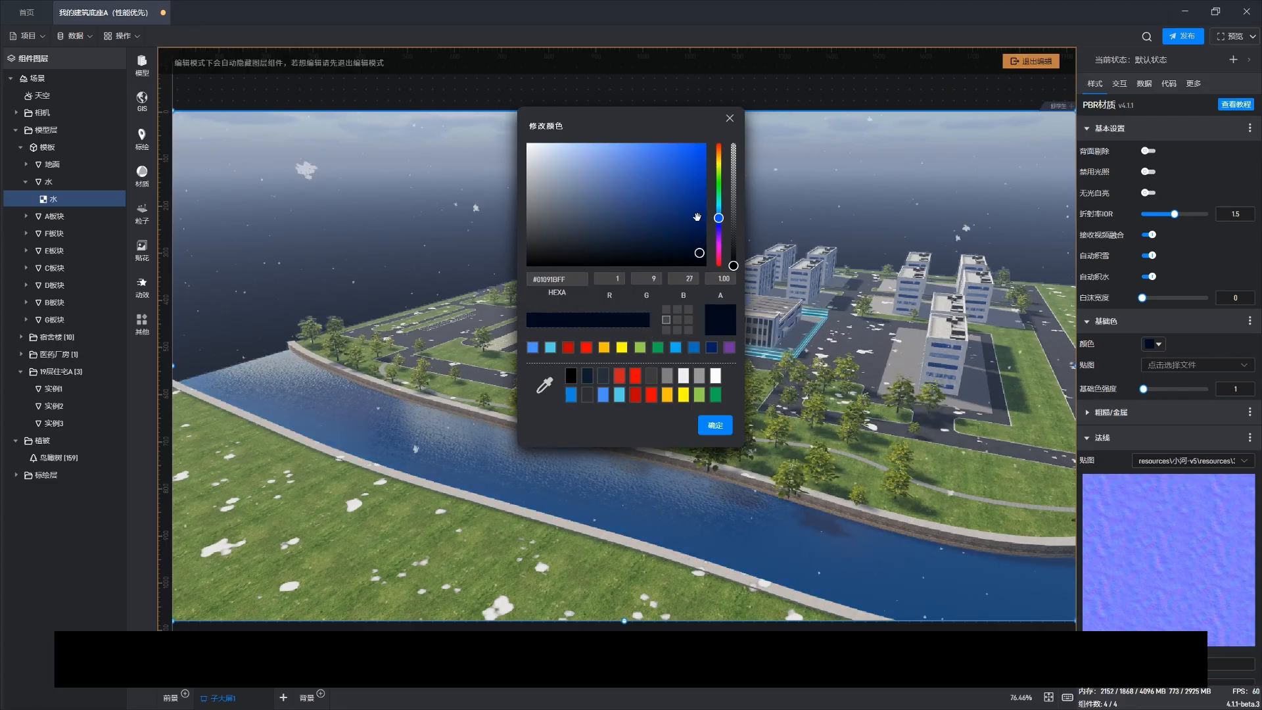
left_click_drag(687, 241, 654, 256)
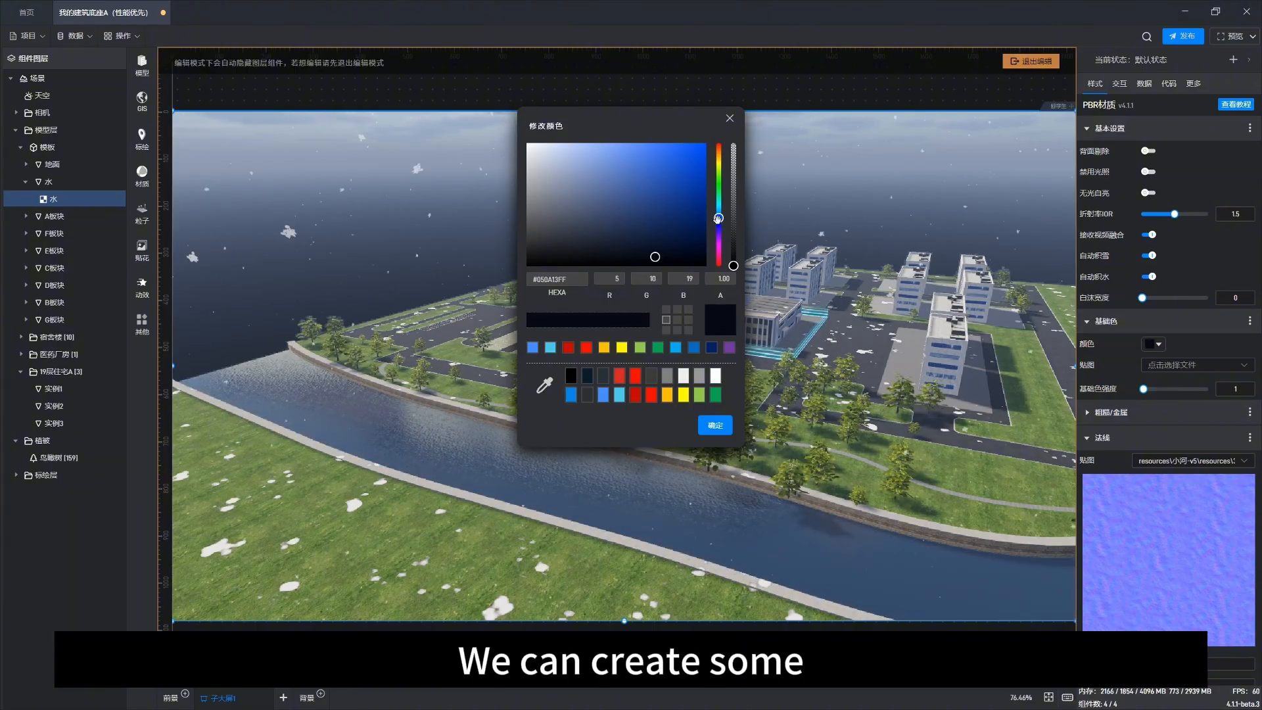
left_click_drag(717, 218, 722, 163)
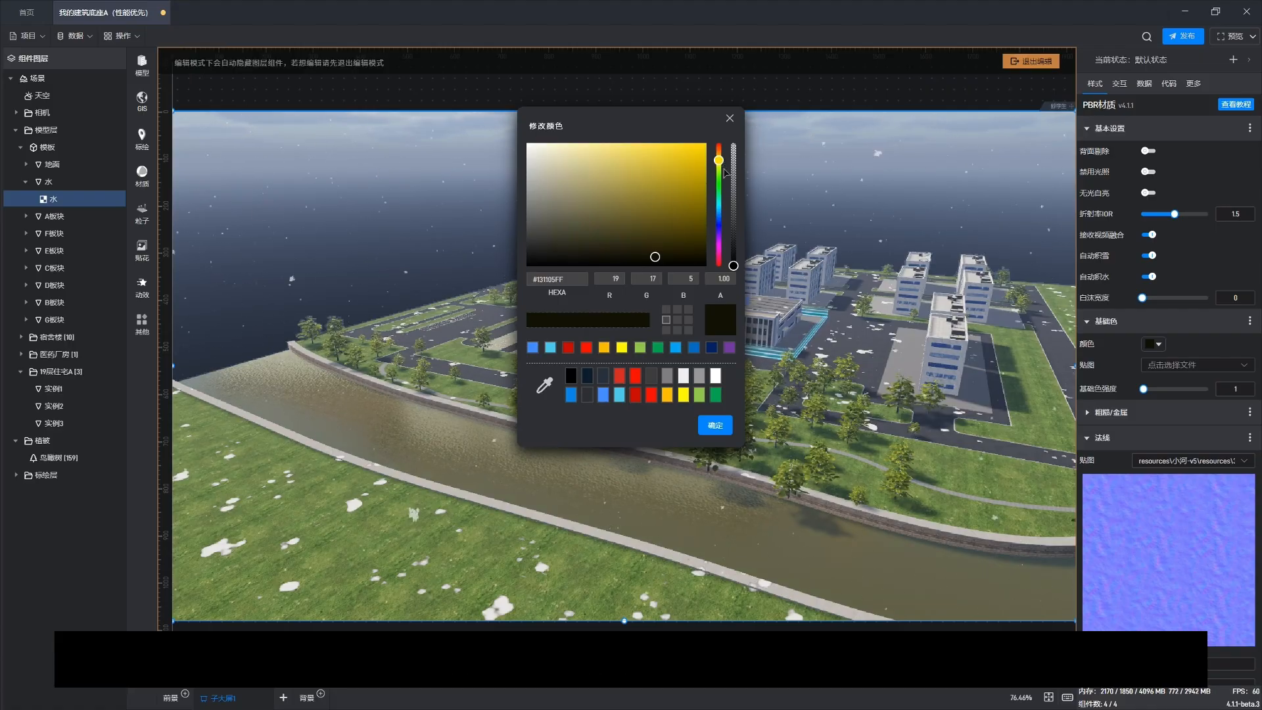
mouse_move(718, 159)
left_mouse_down()
mouse_move(719, 220)
mouse_move(723, 168)
left_mouse_up()
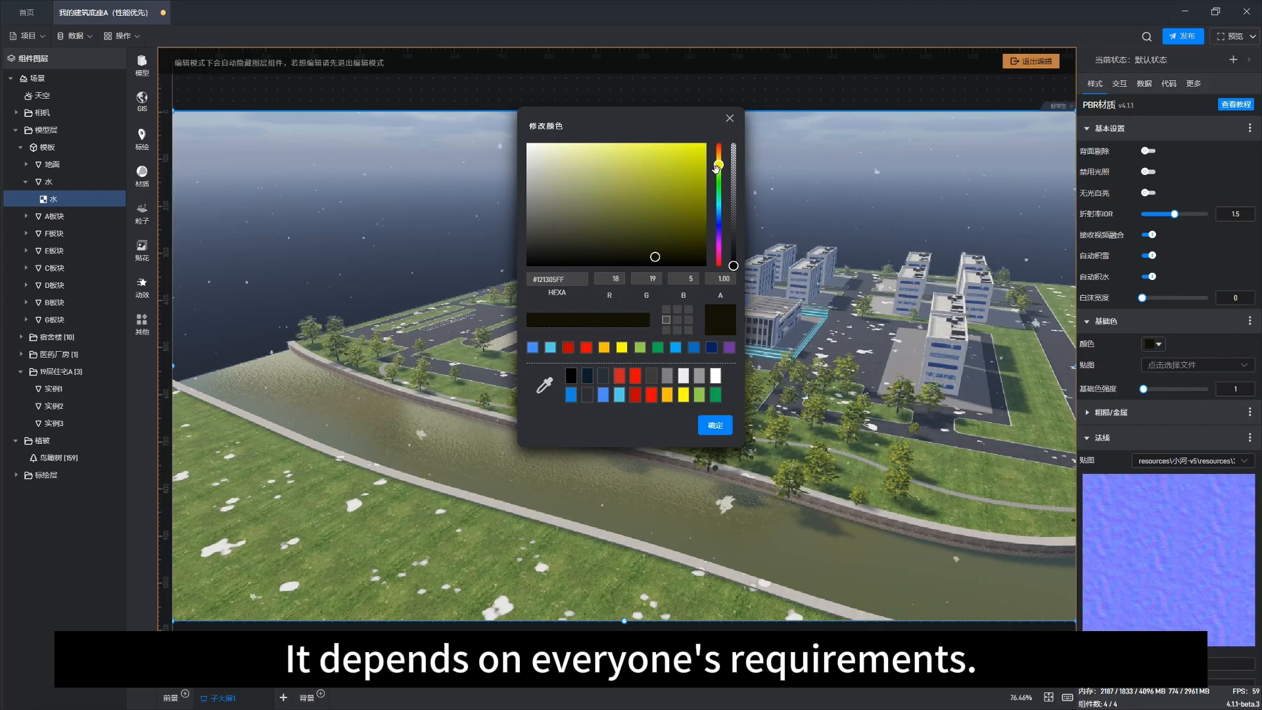
left_click_drag(683, 212, 672, 258)
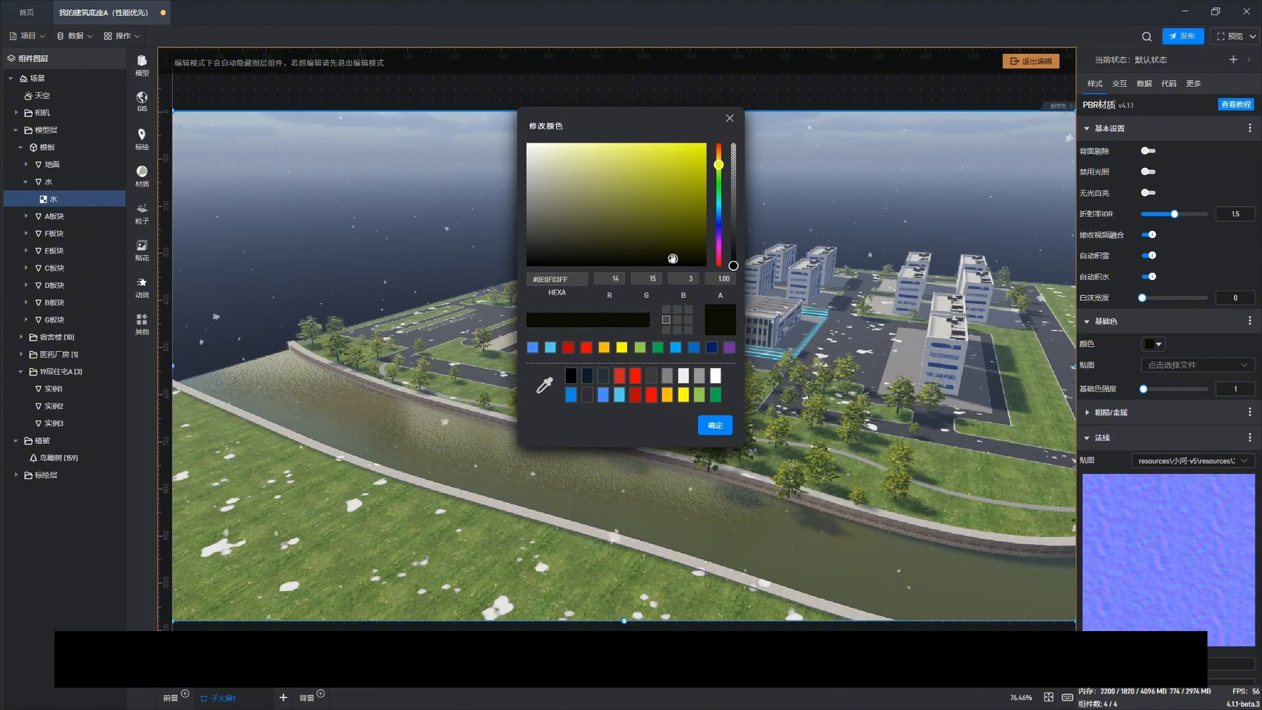
left_click(718, 154)
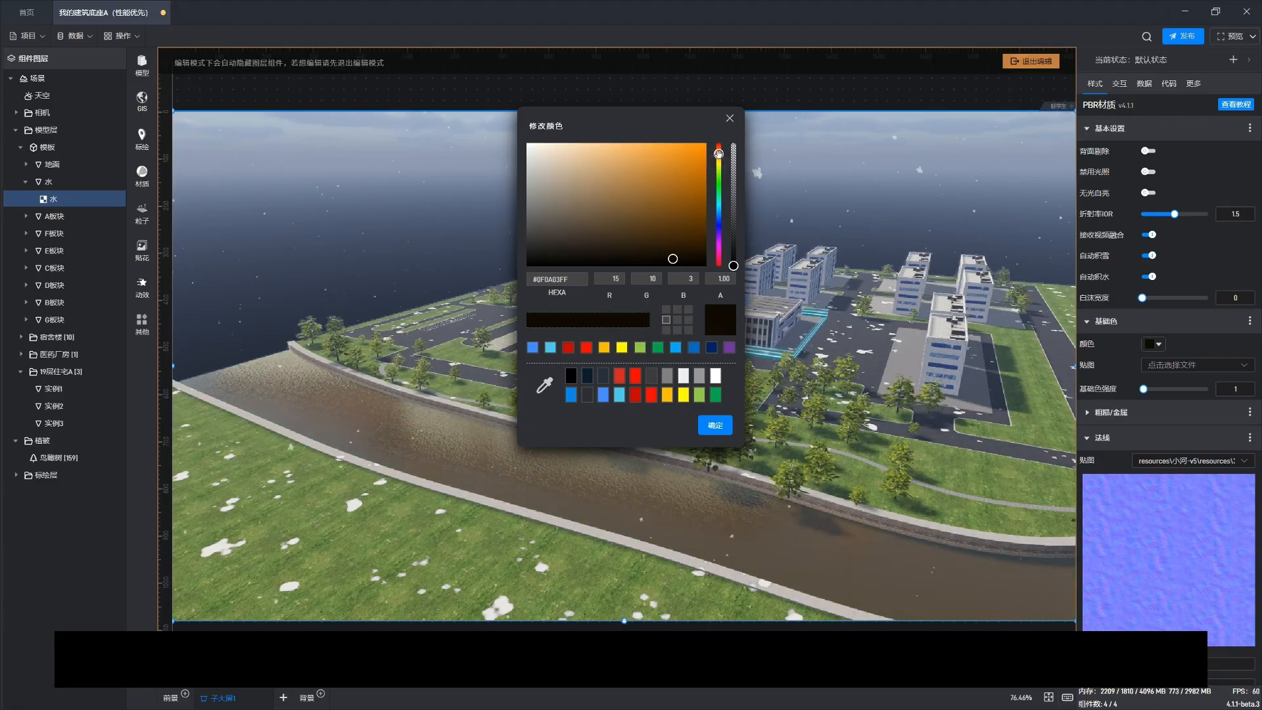
left_click_drag(719, 153, 718, 158)
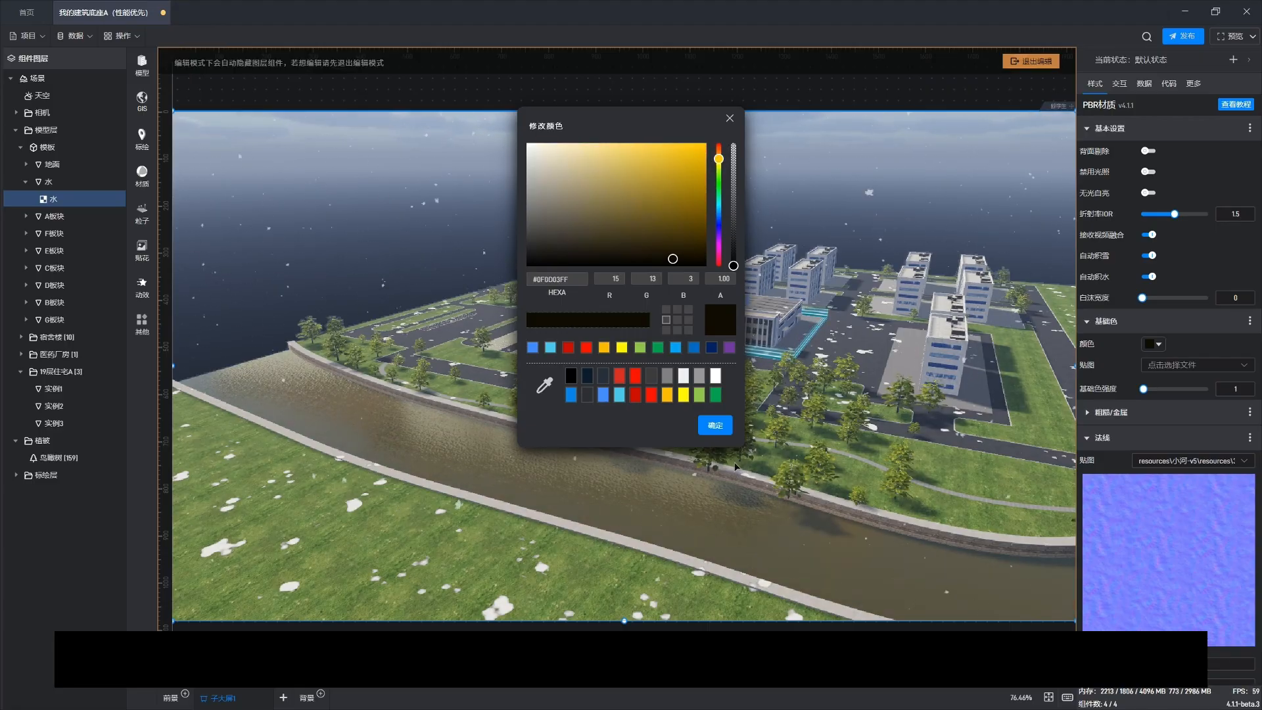
left_click(704, 430)
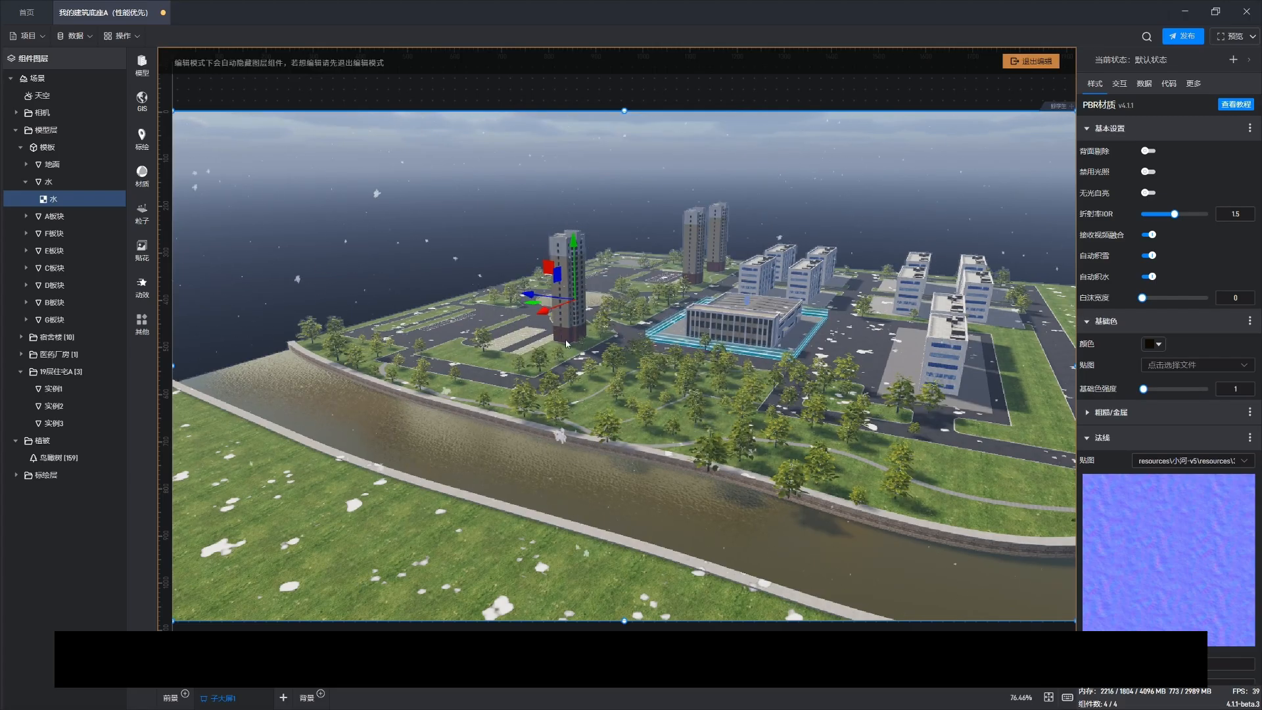
Step: Review the water material's roughness and metalness settings while orbiting the scene
left_click_drag(614, 428, 522, 446)
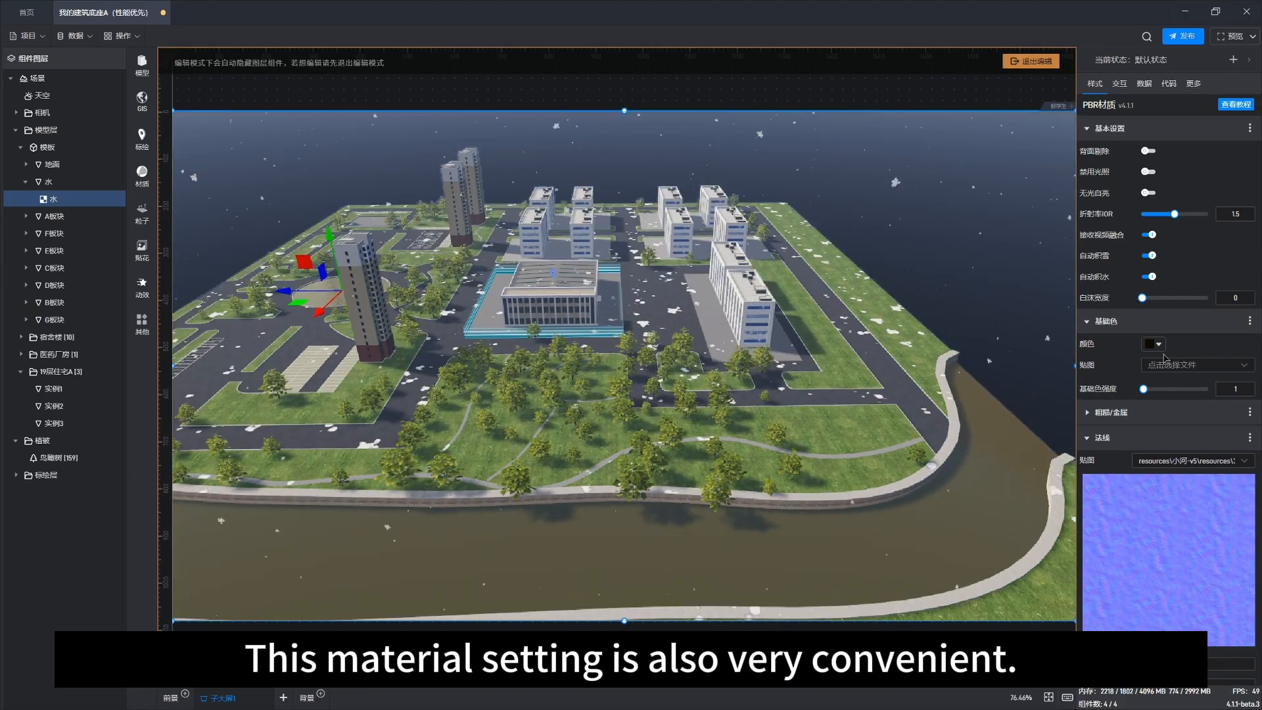
scroll(1137, 388, "down", 1)
scroll(1137, 388, "down", 4)
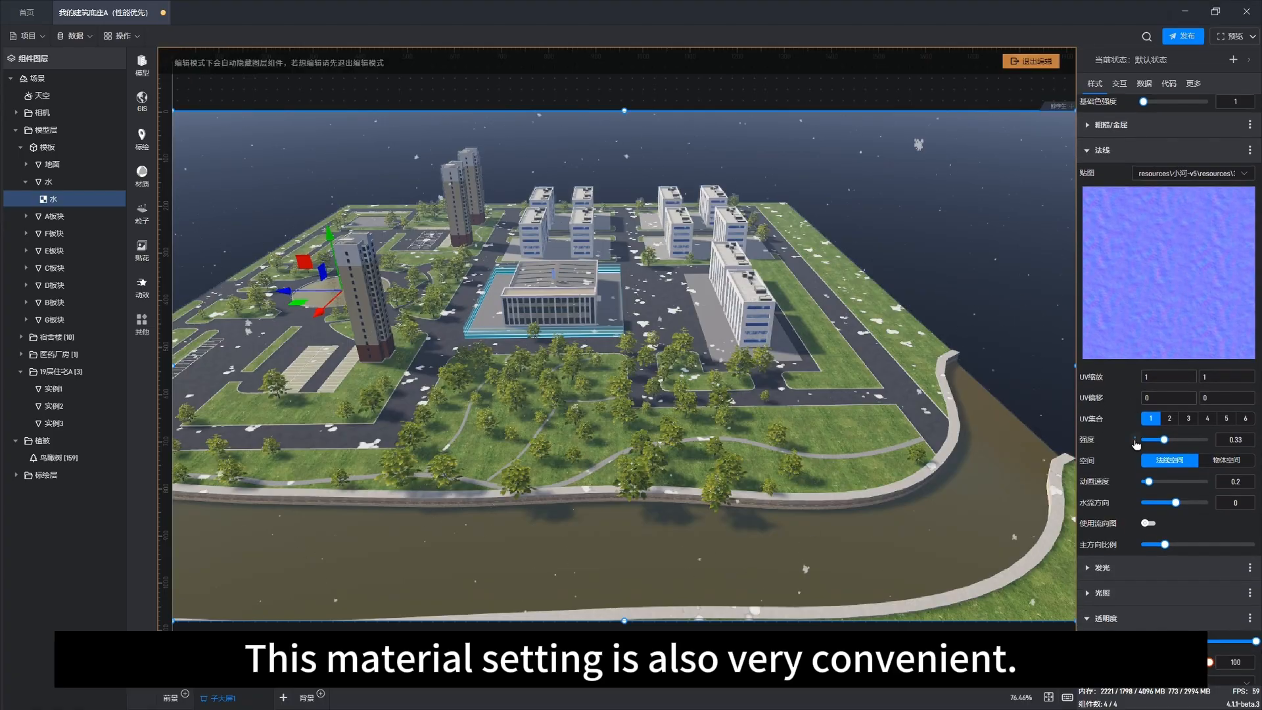
scroll(1117, 470, "up", 3)
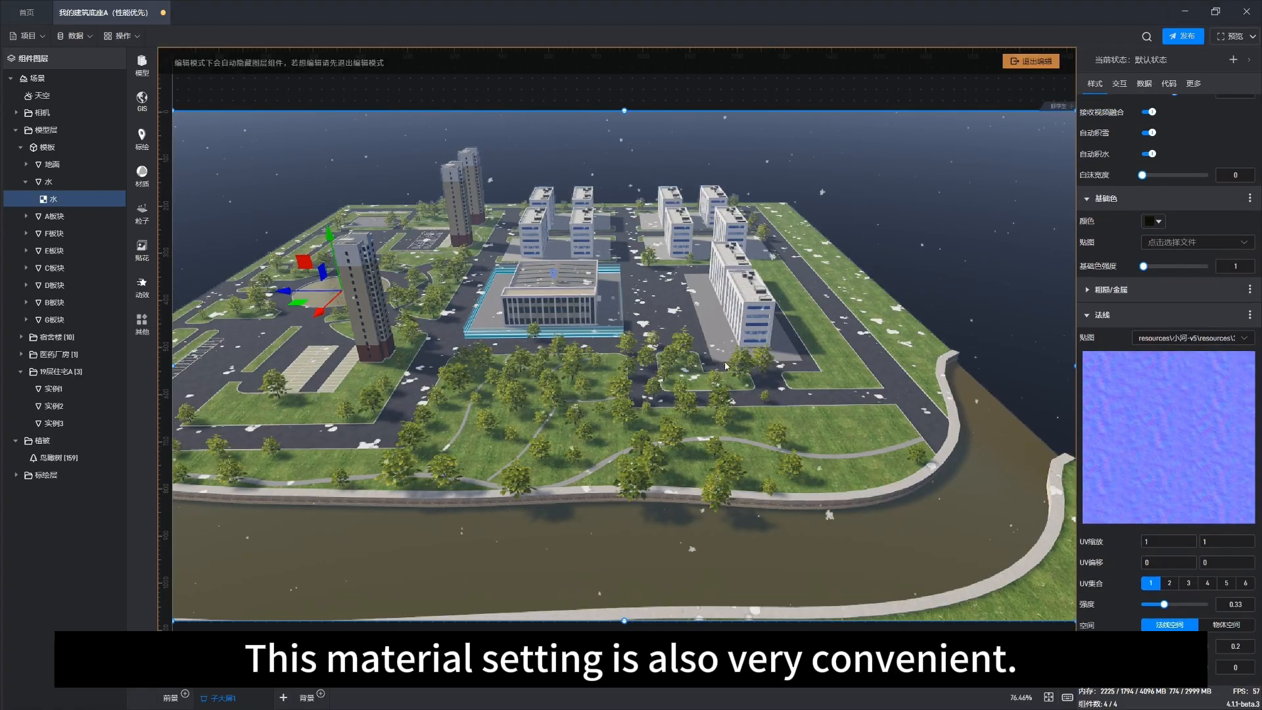
left_click_drag(448, 409, 506, 413)
scroll(624, 454, "up", 3)
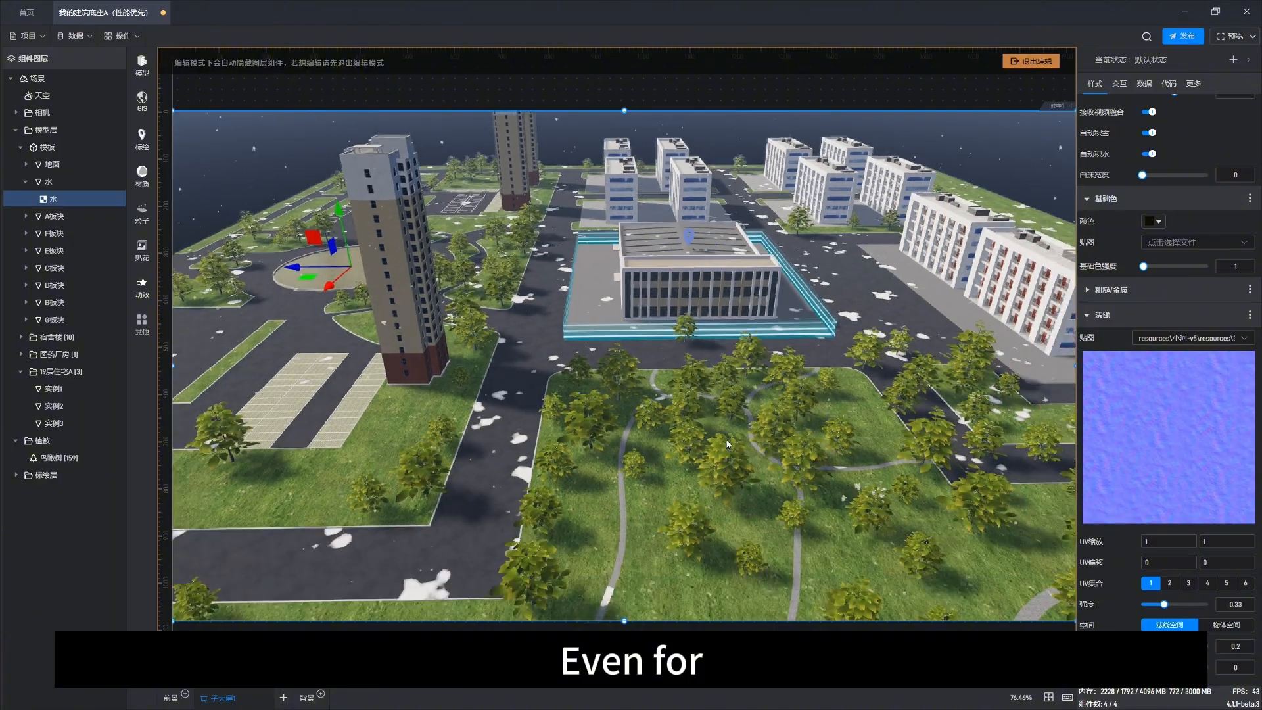
left_click_drag(726, 444, 698, 413)
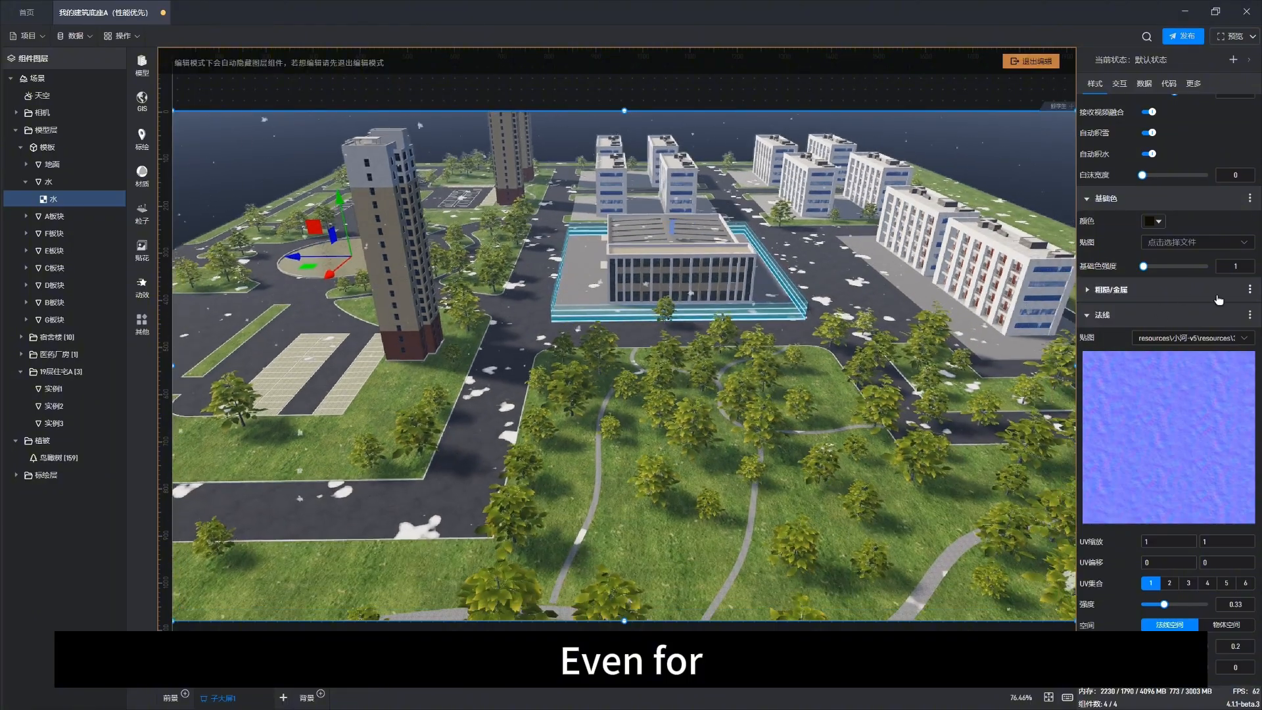
left_click(1124, 290)
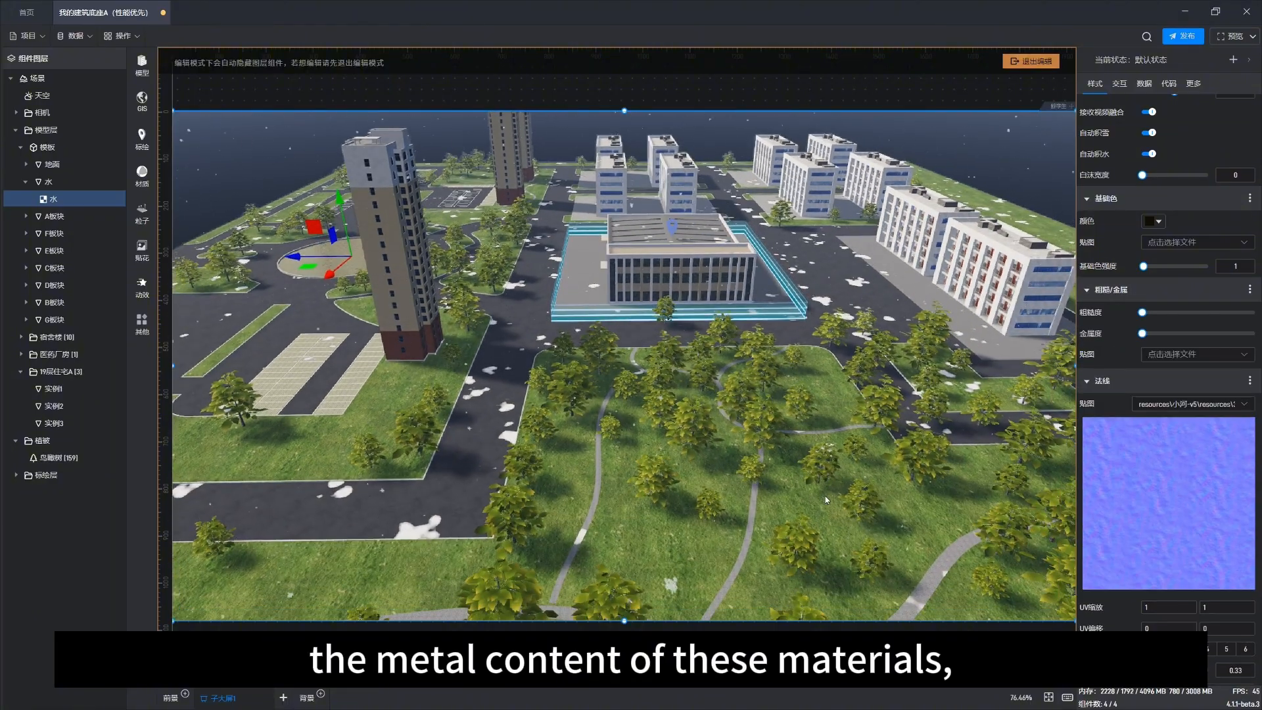
left_click_drag(825, 495, 786, 365)
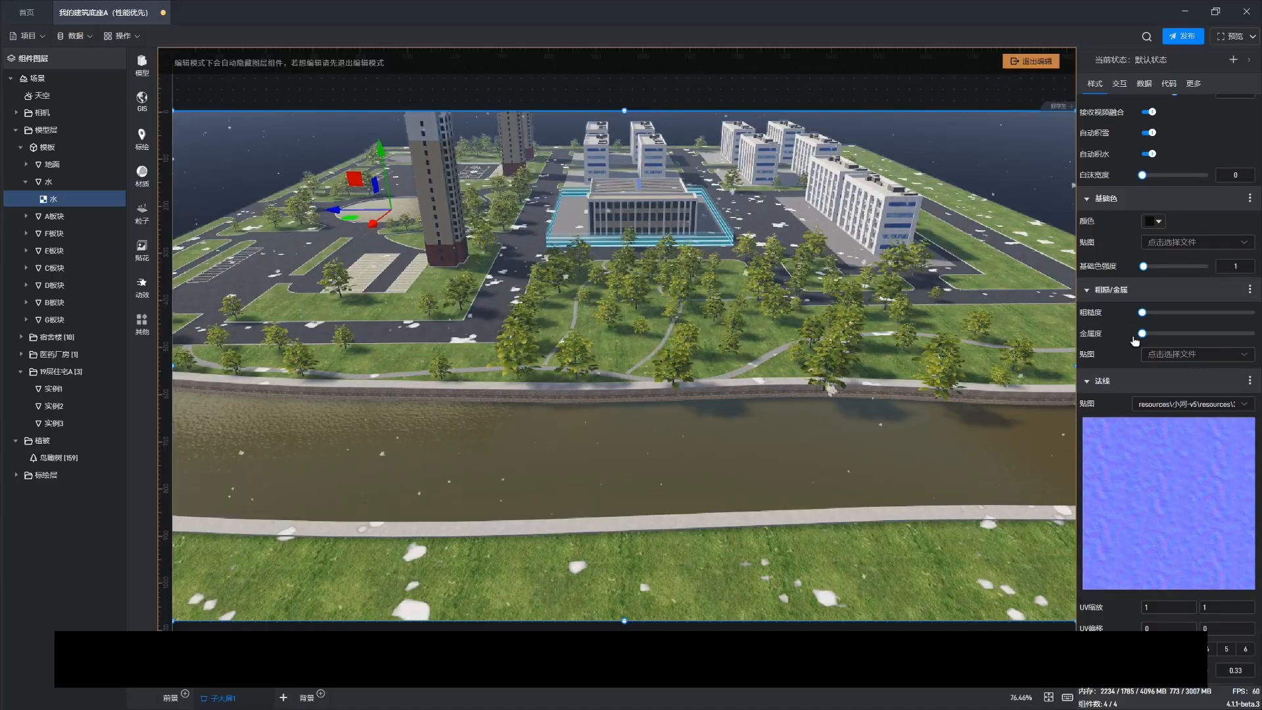
left_click(1102, 294)
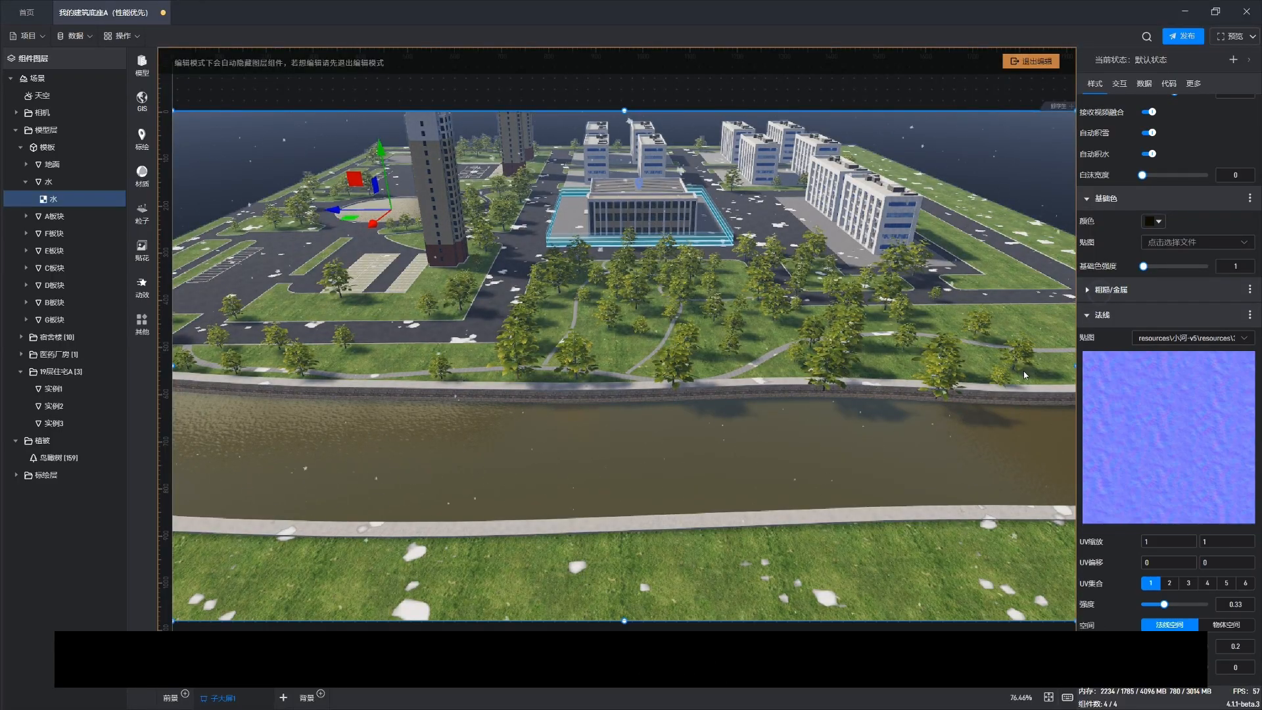
Step: Lower the water material's transparency alpha slightly and inspect the river surface up close
scroll(1124, 574, "down", 2)
scroll(1124, 574, "down", 2)
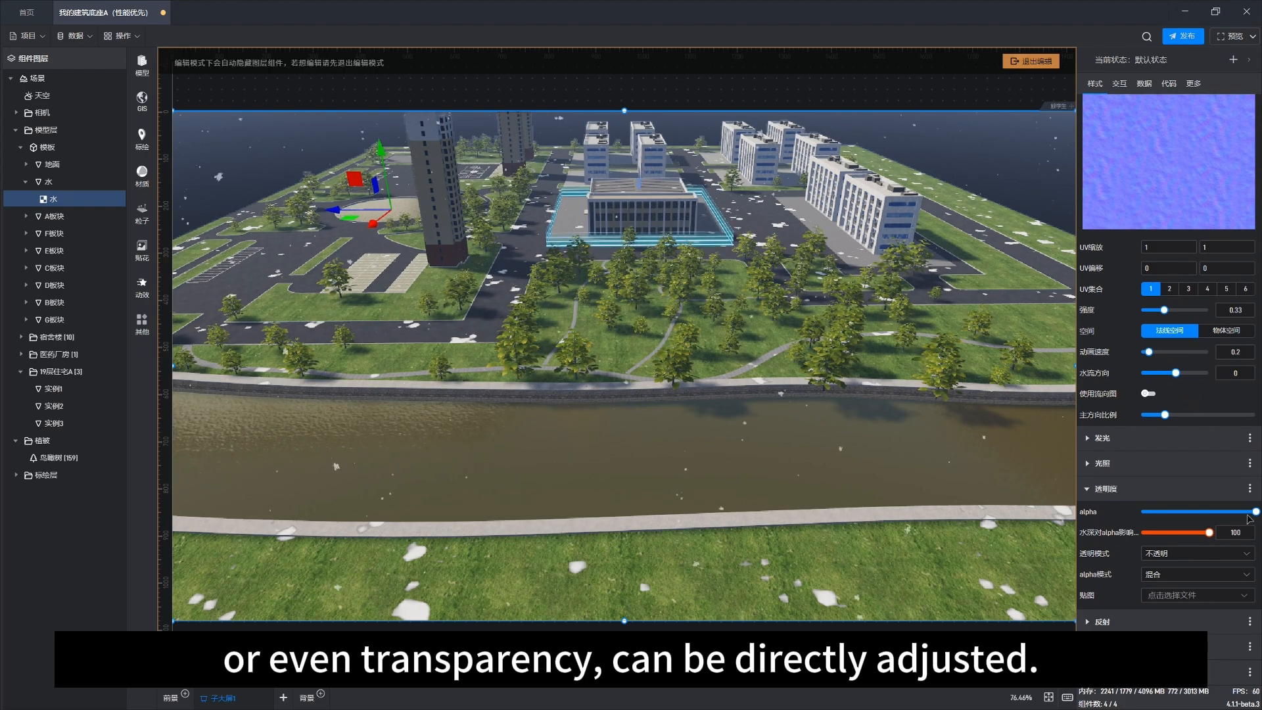
left_click_drag(1255, 512, 1229, 507)
mouse_move(611, 442)
left_mouse_down()
mouse_move(601, 463)
mouse_move(640, 422)
mouse_move(657, 499)
left_mouse_up()
scroll(672, 514, "up", 8)
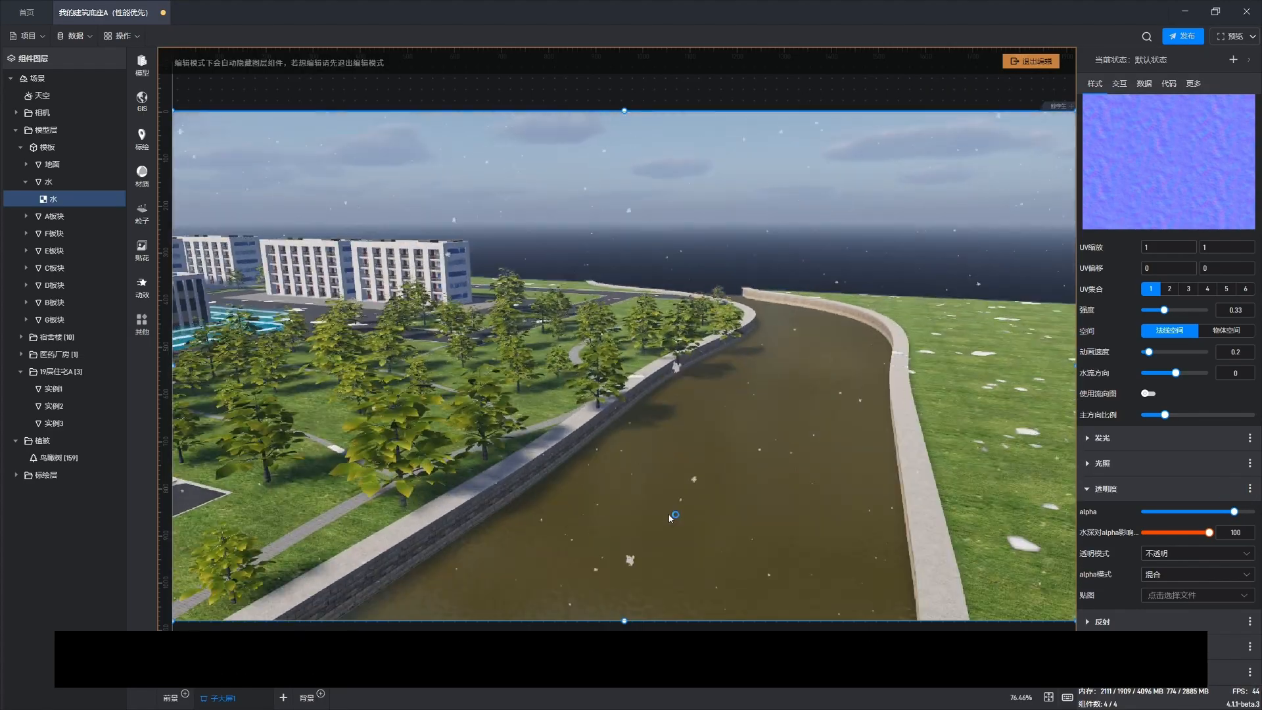
scroll(815, 532, "up", 3)
scroll(782, 480, "up", 3)
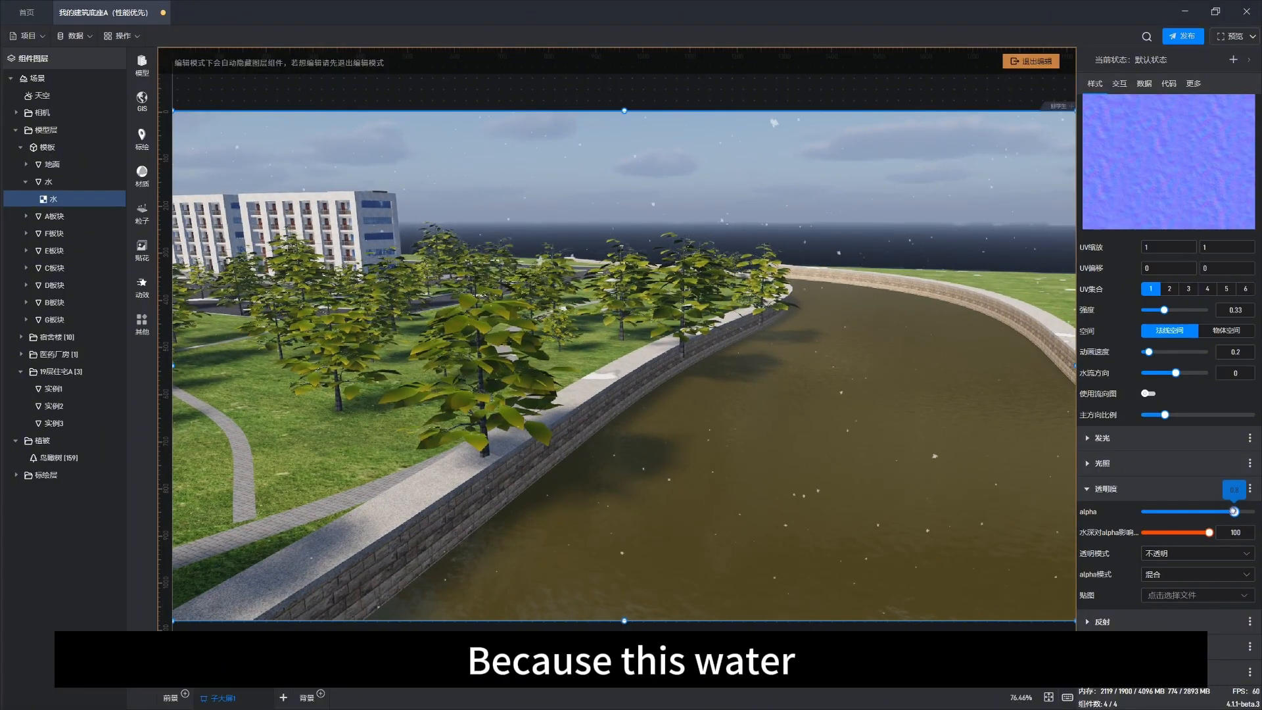
mouse_move(1234, 511)
left_mouse_down()
mouse_move(1189, 511)
mouse_move(1232, 512)
left_mouse_up()
left_click_drag(829, 498, 782, 461)
scroll(794, 468, "down", 2)
right_click_drag(731, 431, 758, 527)
scroll(647, 455, "down", 5)
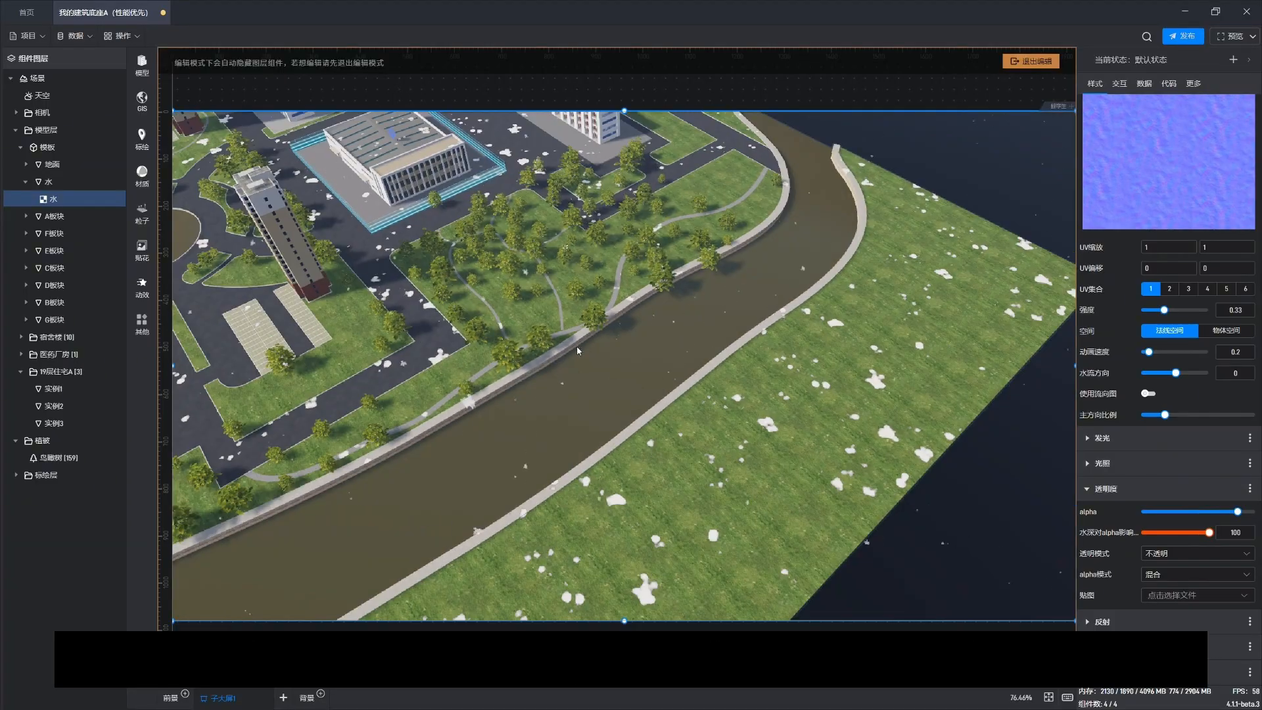
left_click_drag(576, 346, 686, 365)
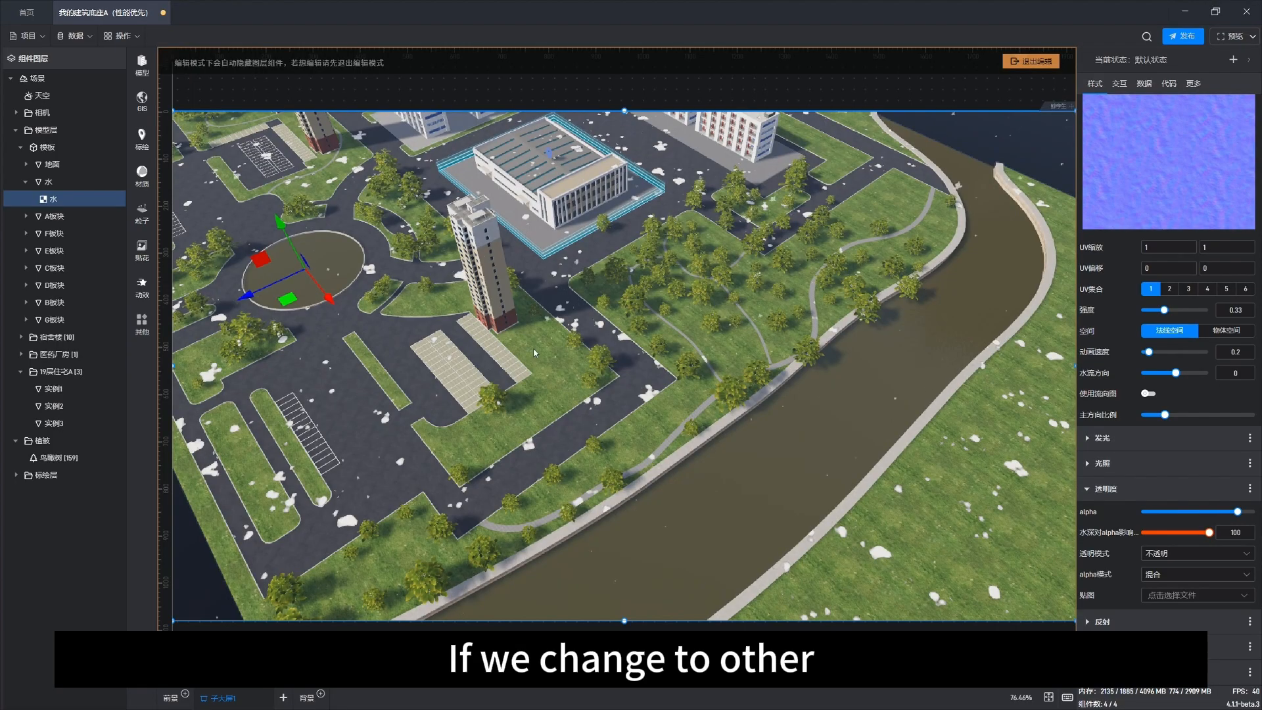
Step: Select the ground and orbit around the scene to inspect the buildings, trees and central pond
left_click(563, 357)
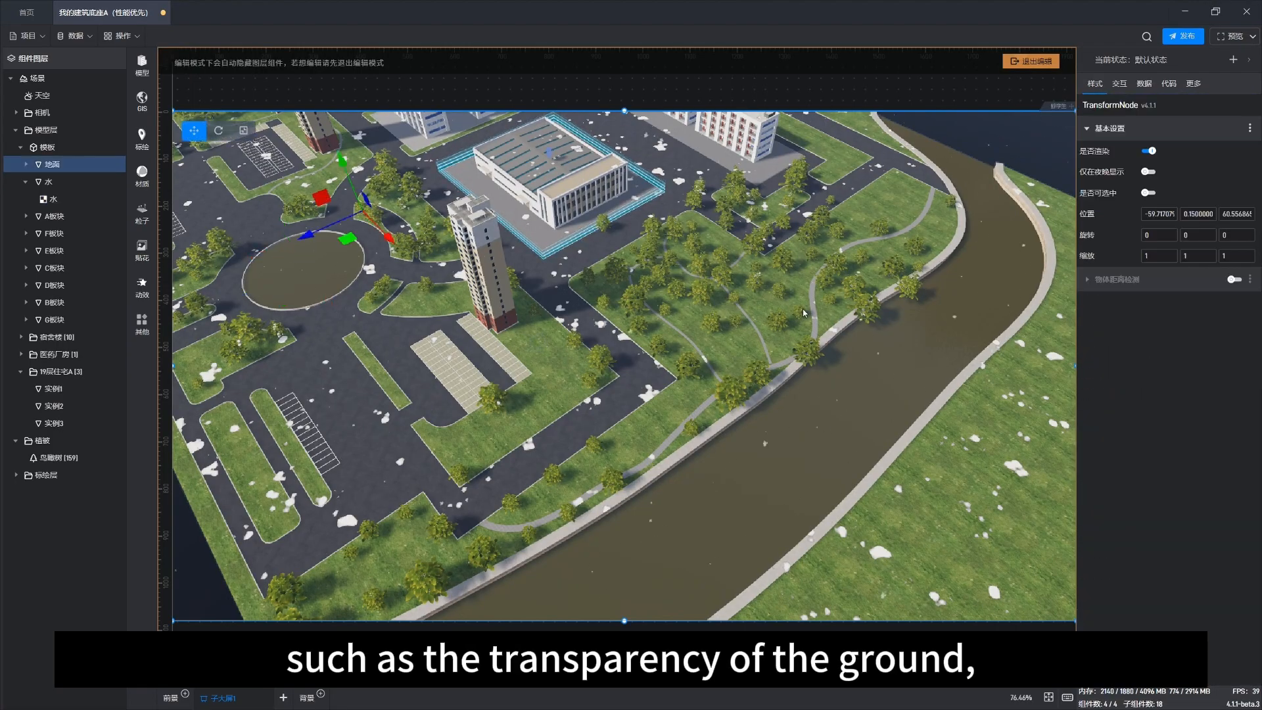
left_click_drag(702, 326, 751, 341)
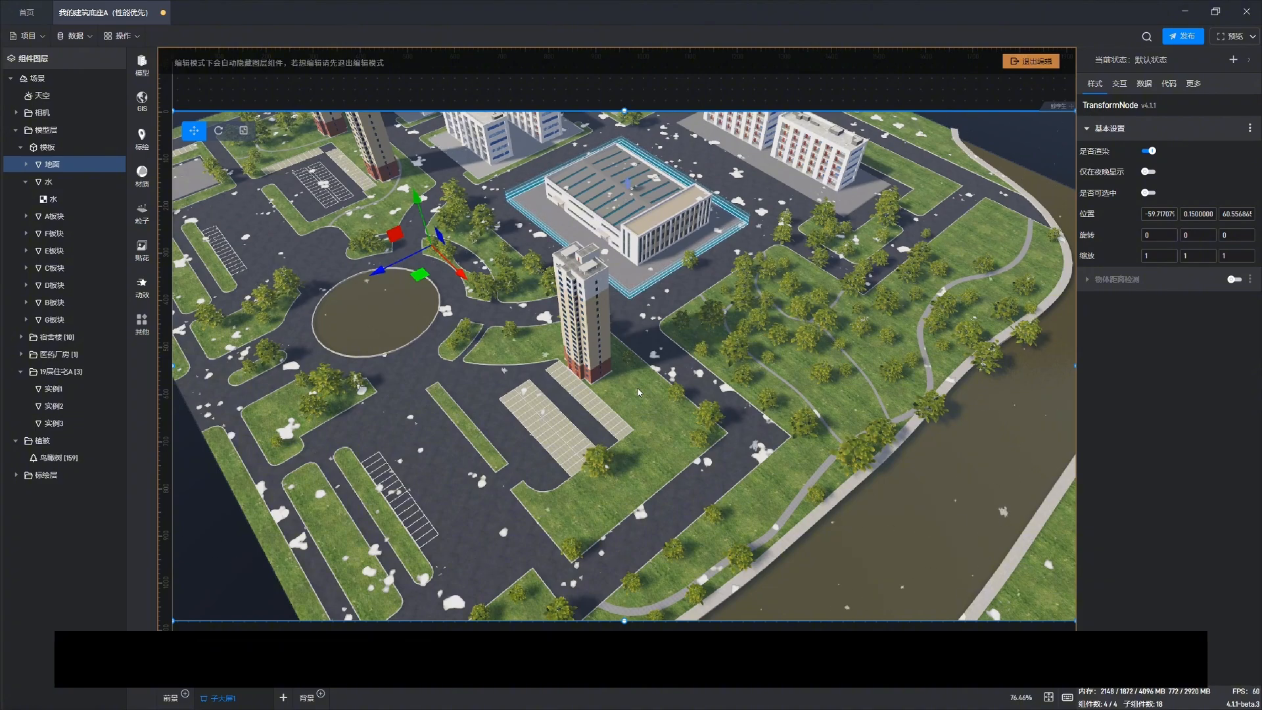
left_click_drag(638, 389, 539, 436)
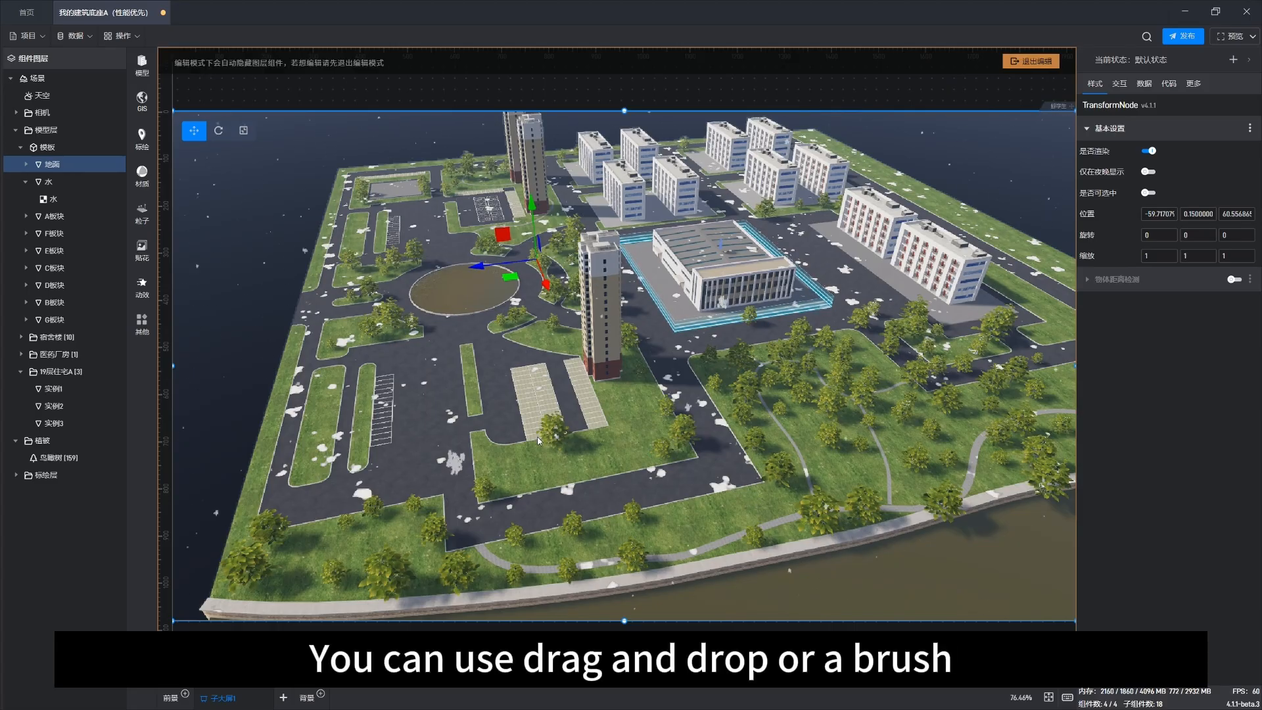
left_click_drag(539, 439, 503, 485)
left_click_drag(448, 434, 551, 424)
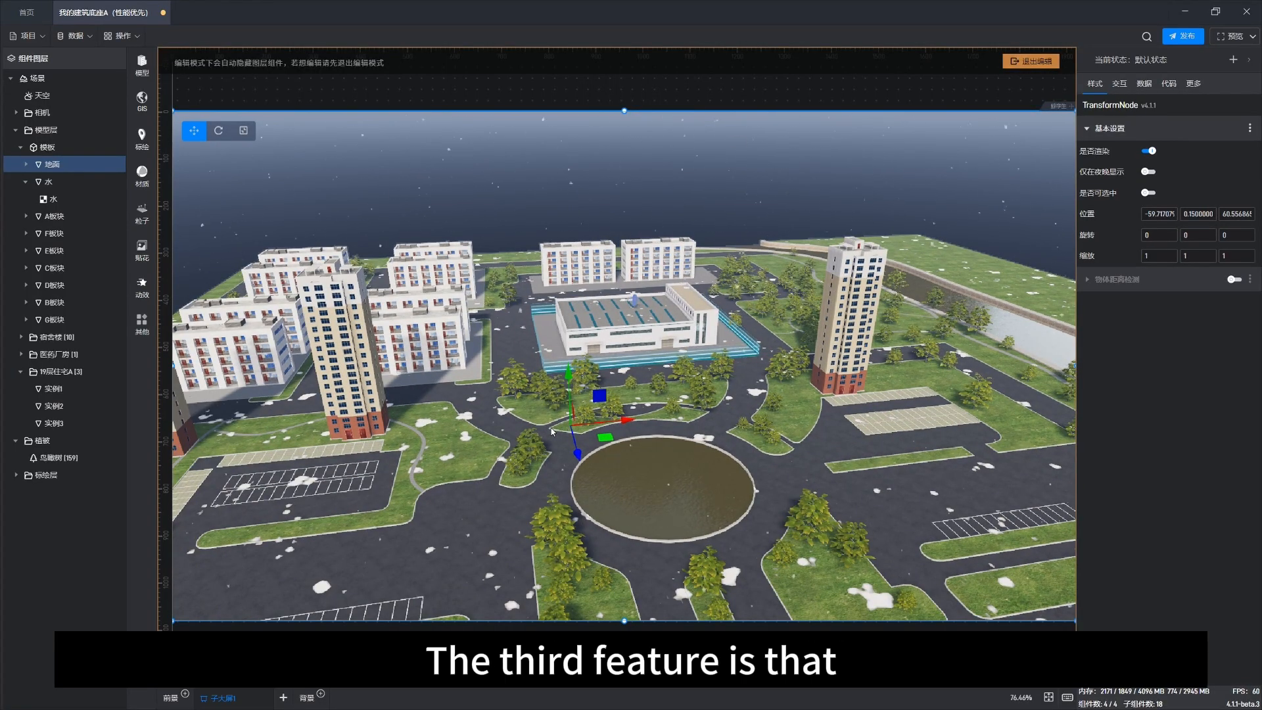
left_click_drag(552, 431, 458, 458)
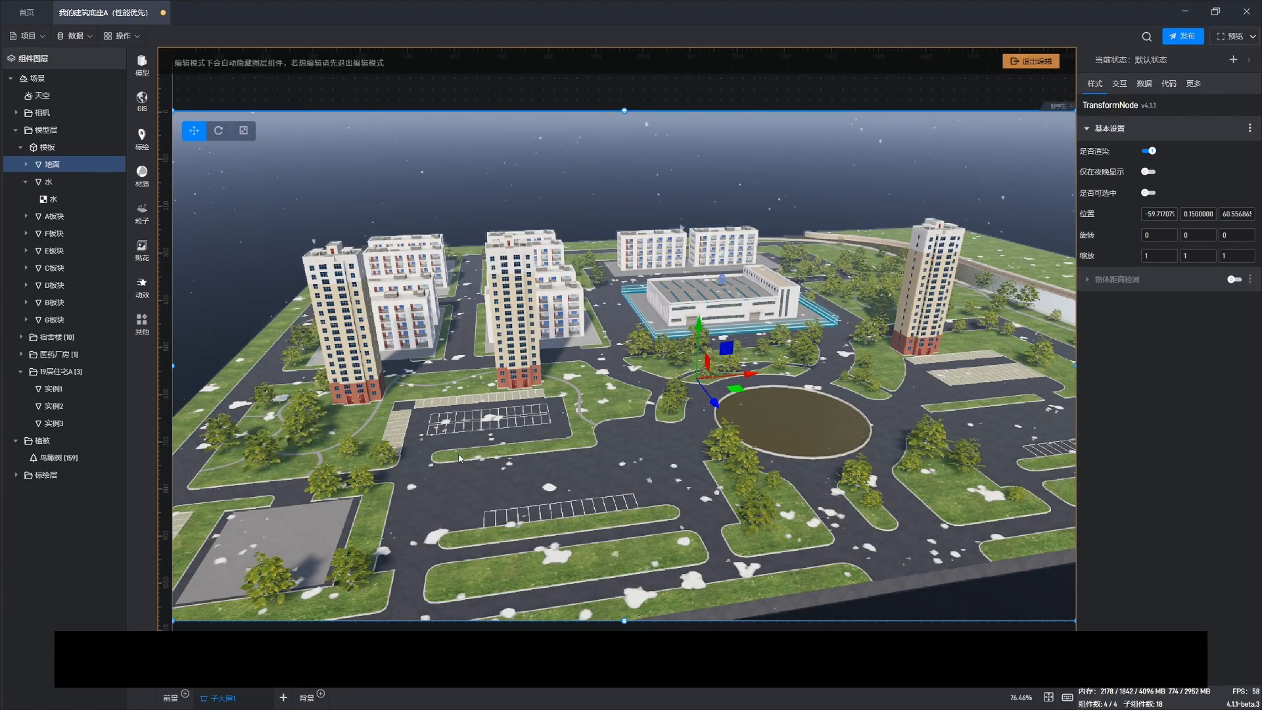
left_click_drag(472, 485, 576, 489)
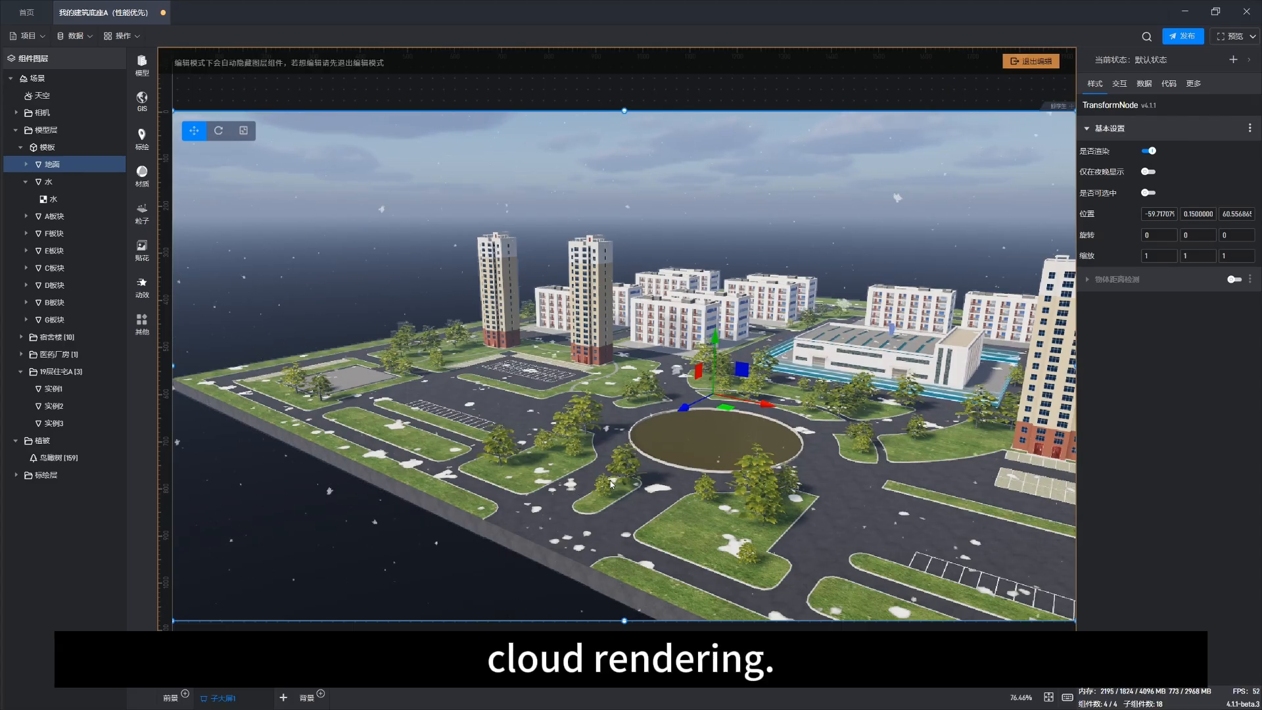
left_click_drag(625, 476, 569, 512)
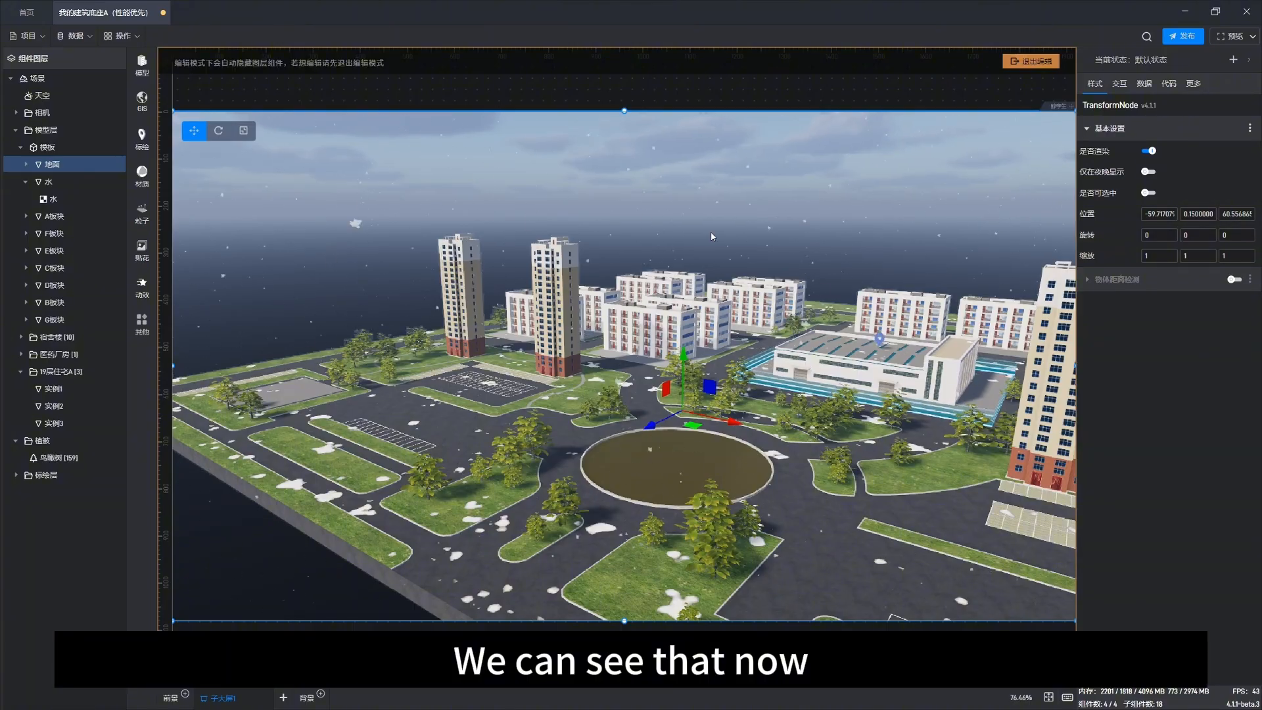
left_click_drag(712, 237, 537, 376)
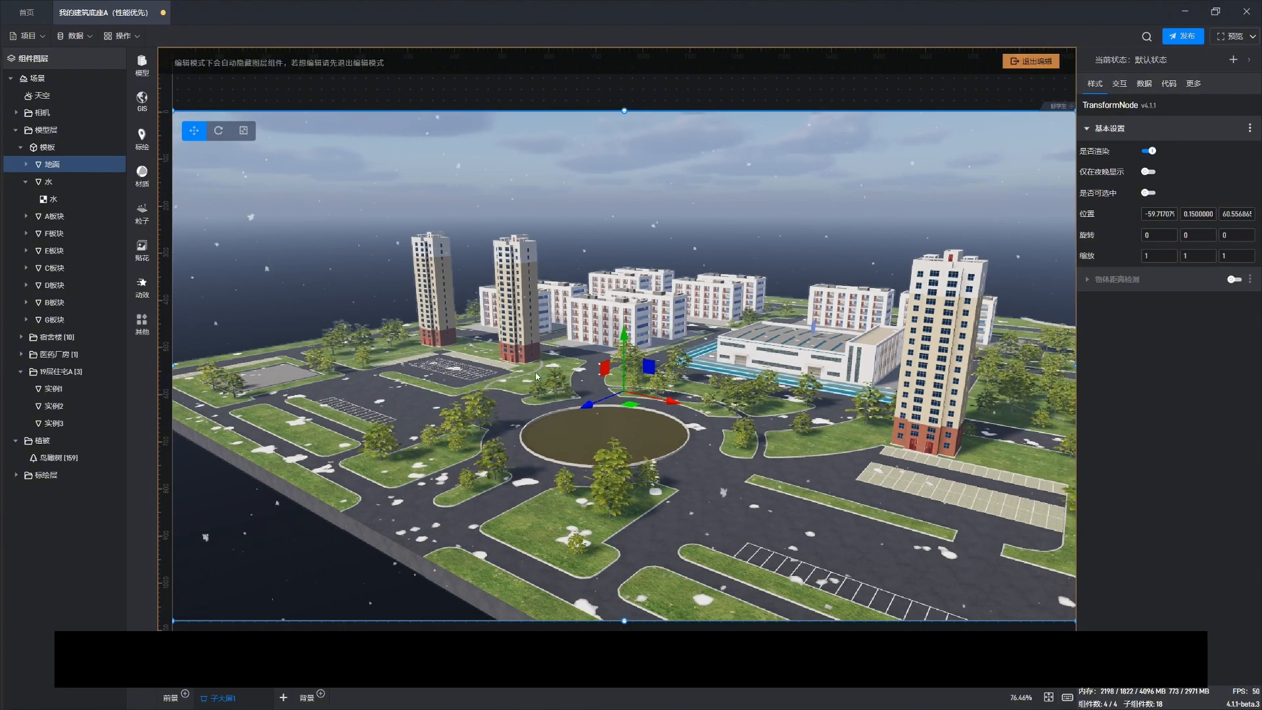
left_click_drag(706, 282, 773, 441)
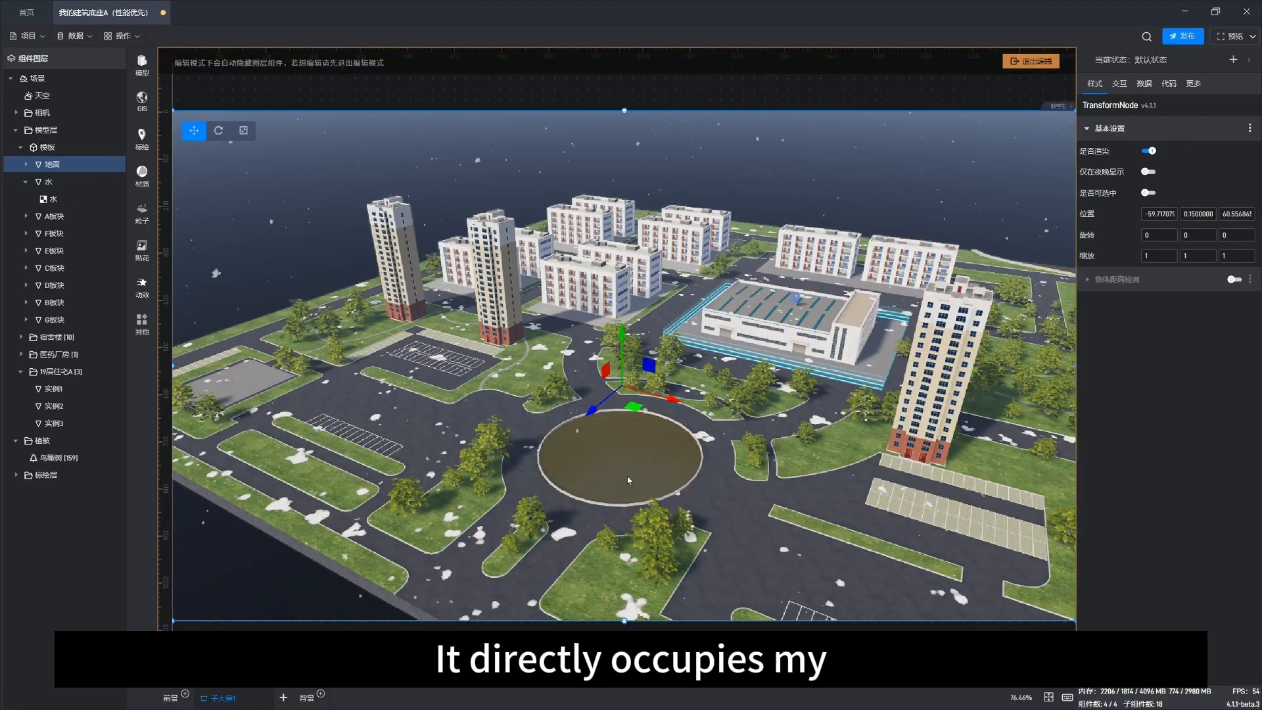
left_click_drag(555, 567, 542, 551)
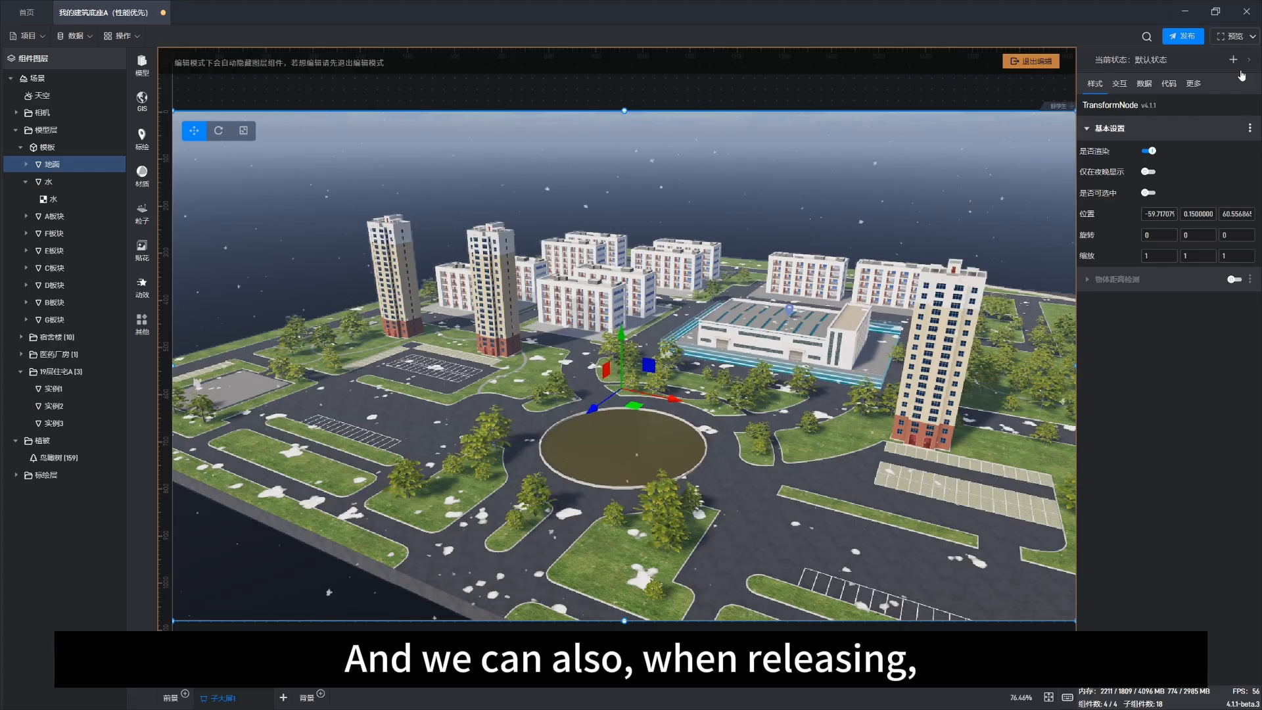
Step: Open the project deployment dialog, review its advanced settings, and close it
left_click(1187, 36)
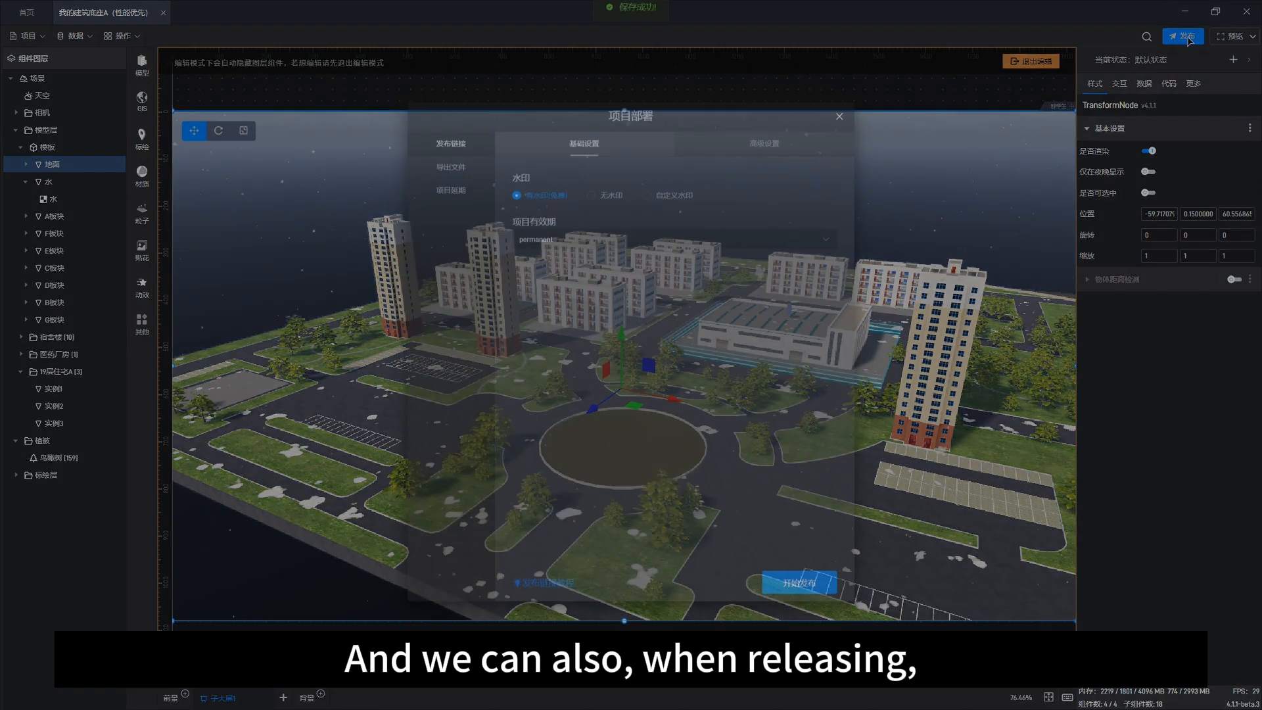
left_click(750, 149)
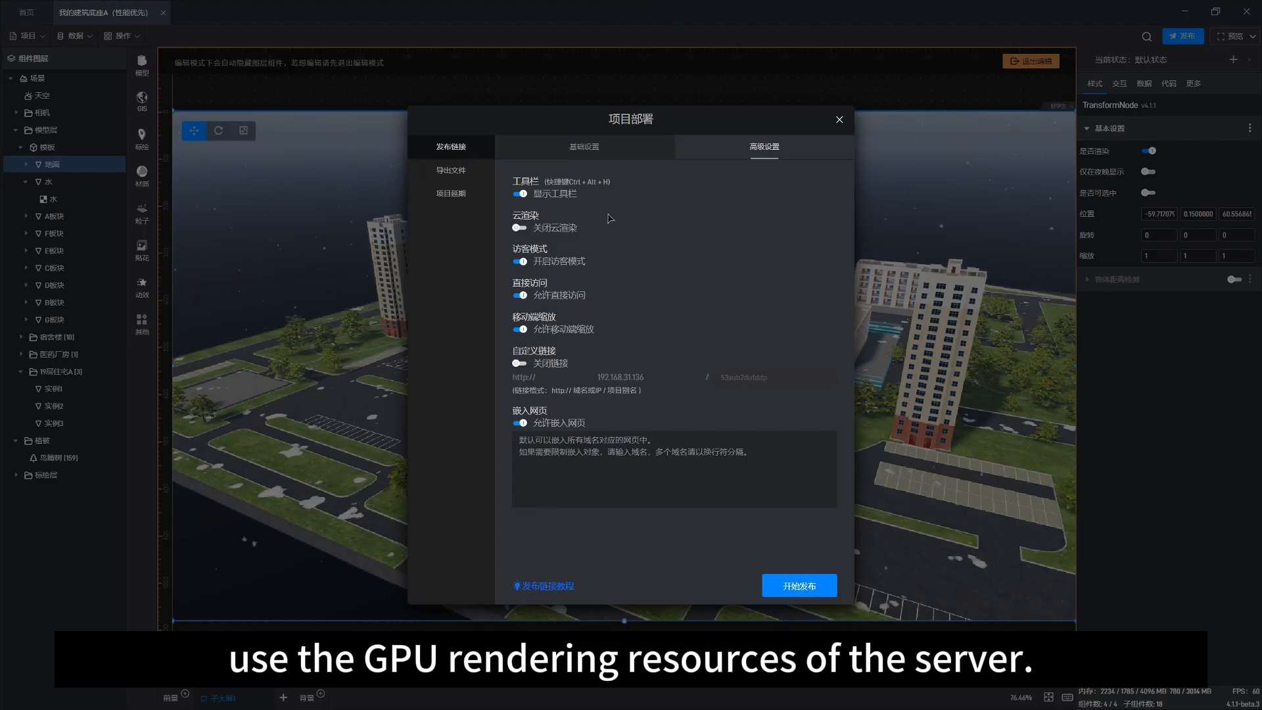
left_click(838, 124)
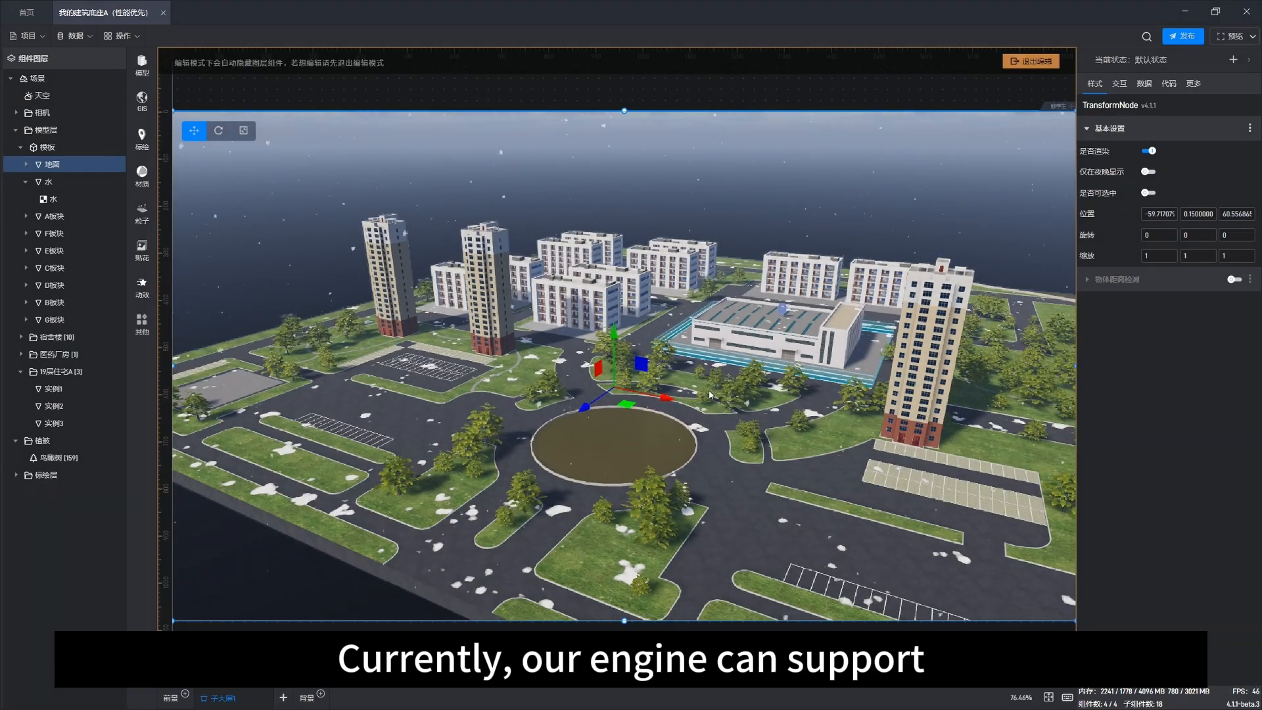
Step: Orbit and zoom around the scene to review it from several angles
left_click_drag(709, 394, 613, 442)
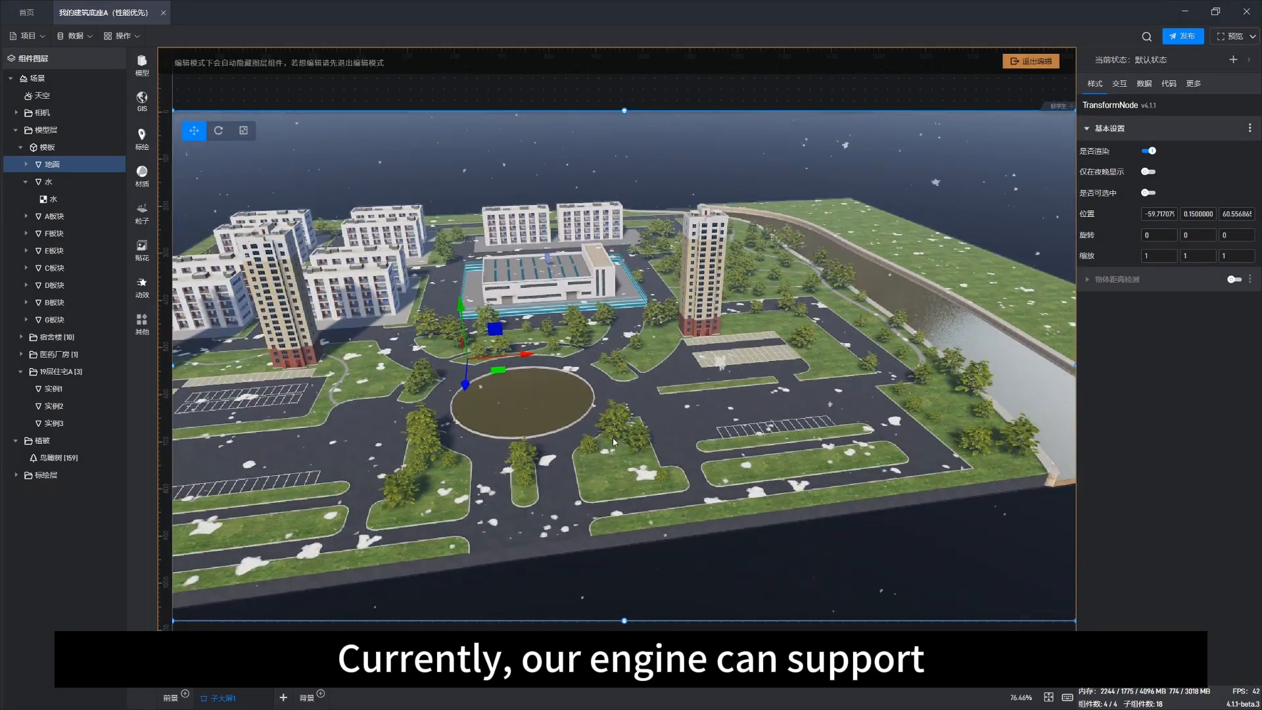
scroll(599, 330, "up", 5)
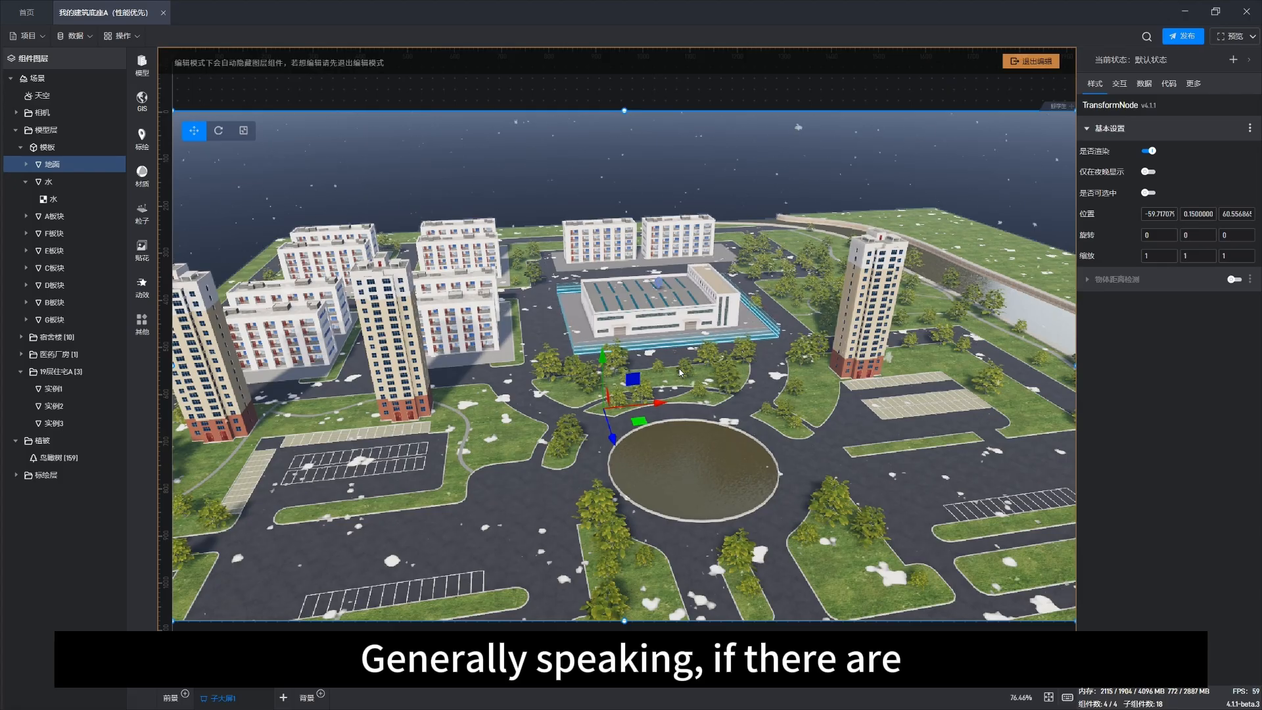
left_click_drag(854, 511, 581, 443)
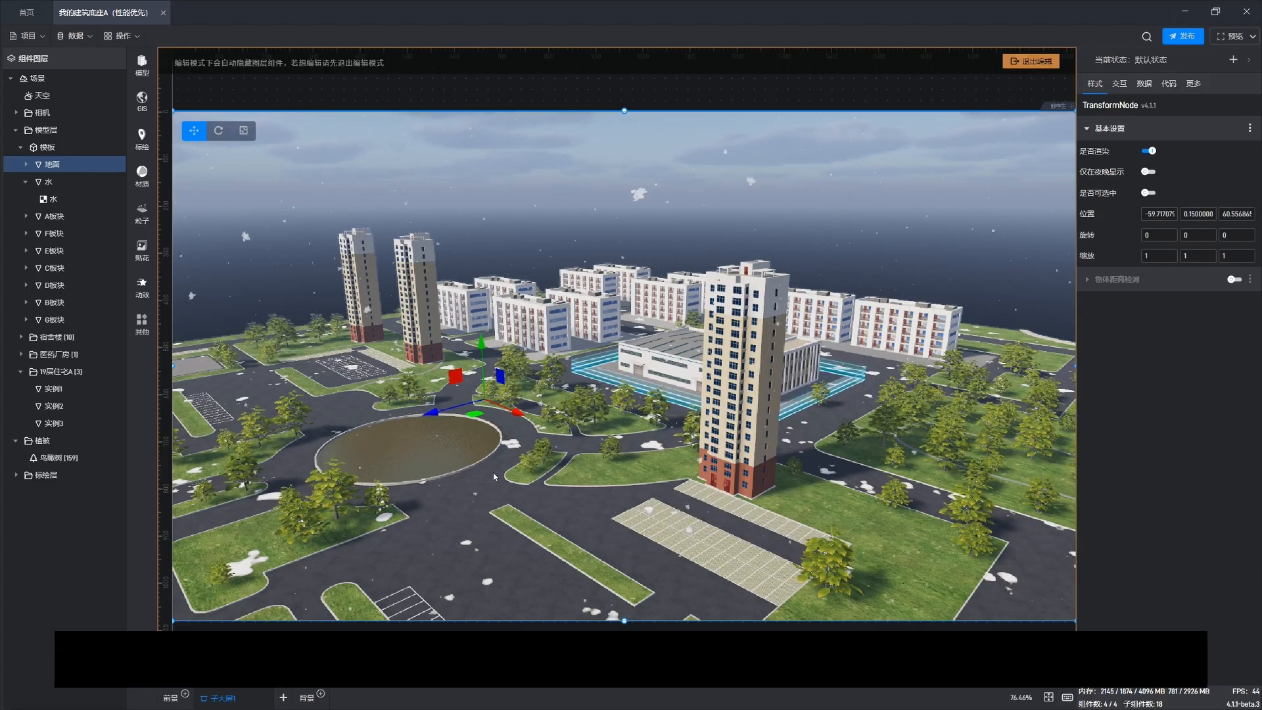
scroll(450, 474, "up", 2)
scroll(411, 458, "up", 2)
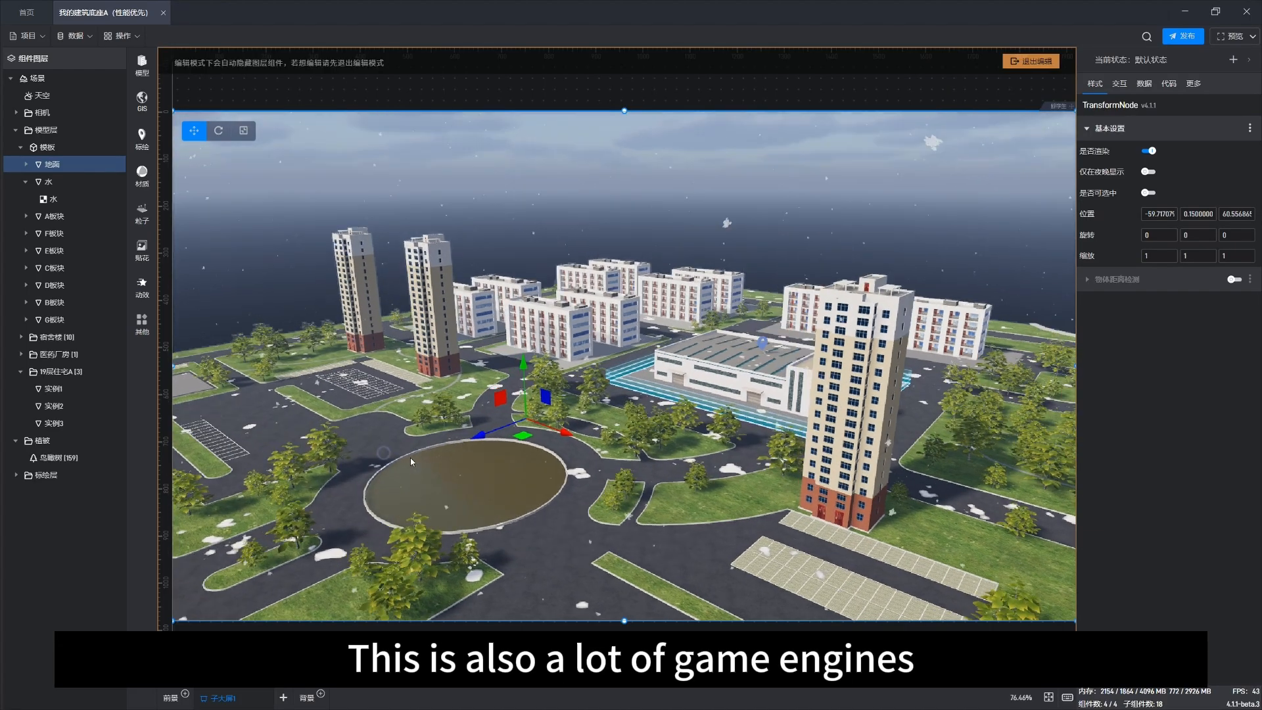
left_click_drag(410, 458, 696, 456)
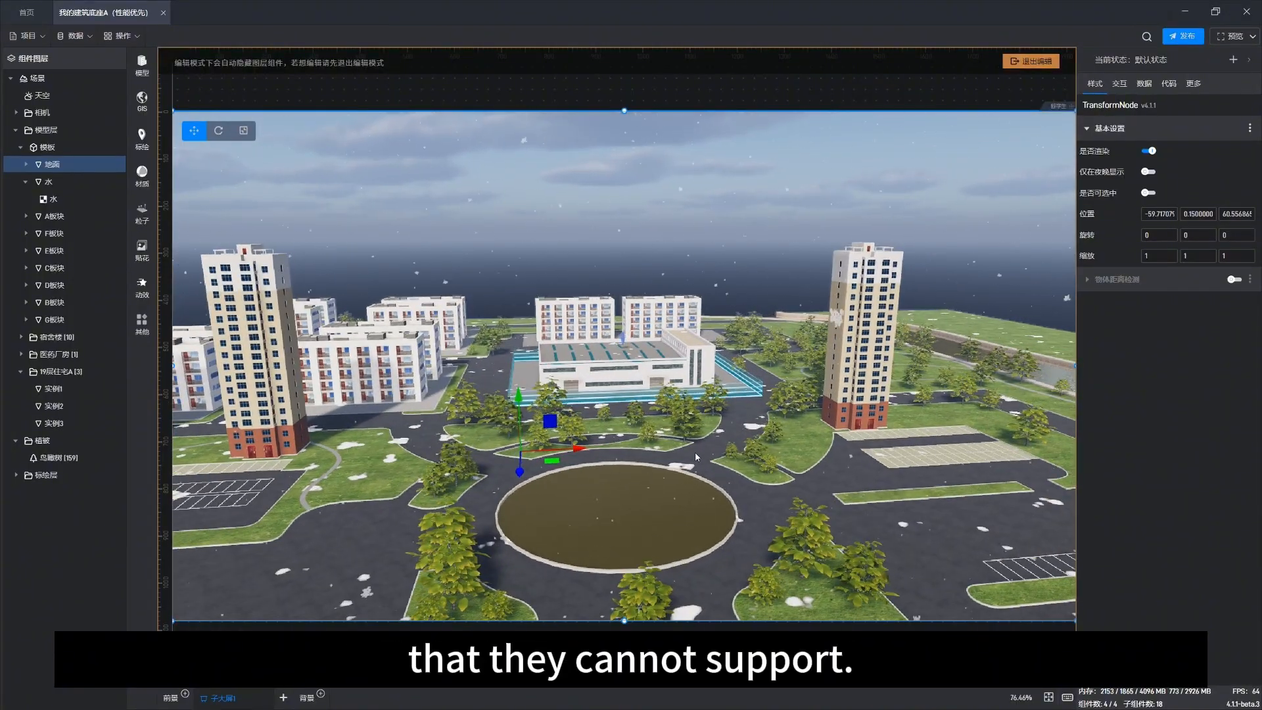
scroll(395, 178, "down", 2)
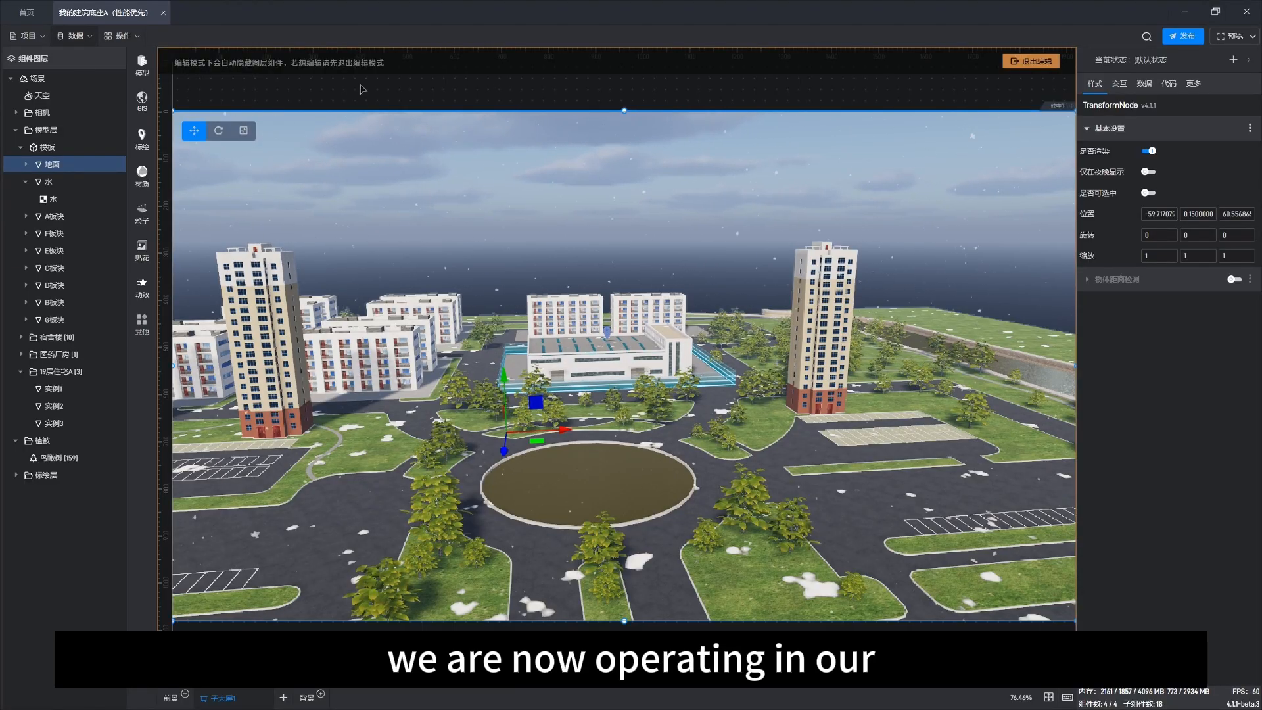
left_click_drag(431, 13, 557, 124)
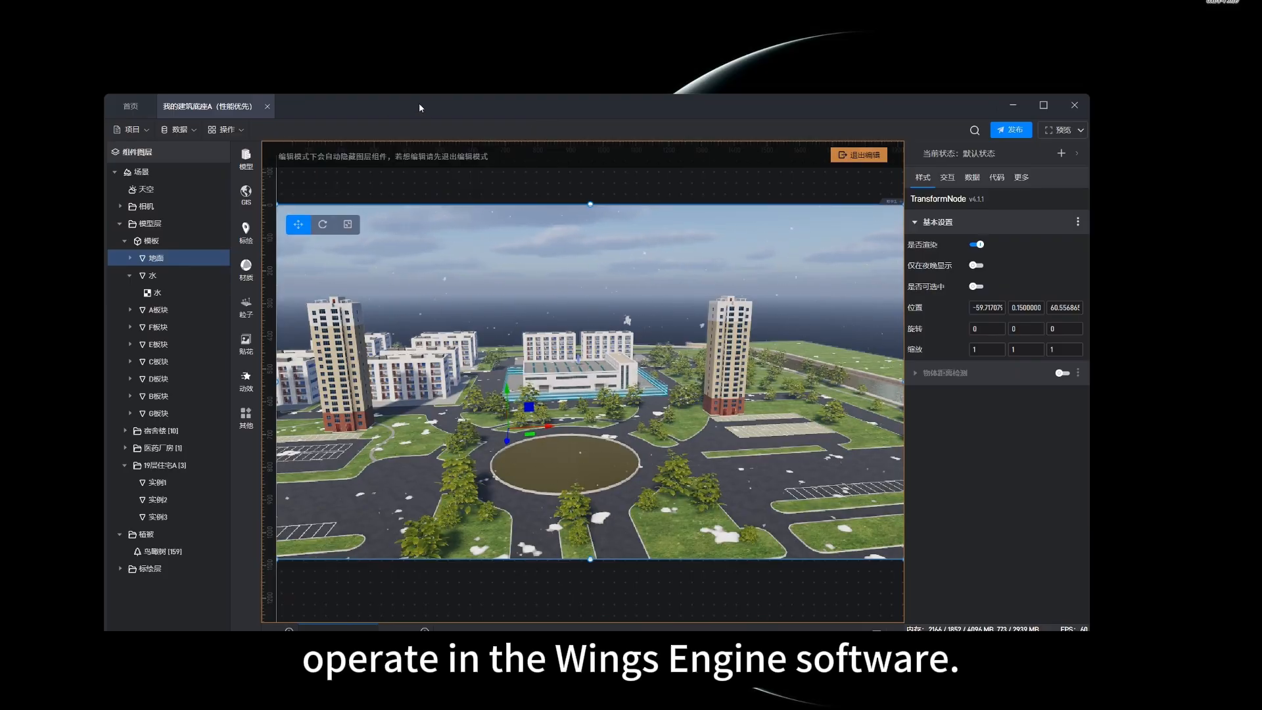
left_click_drag(419, 103, 468, 100)
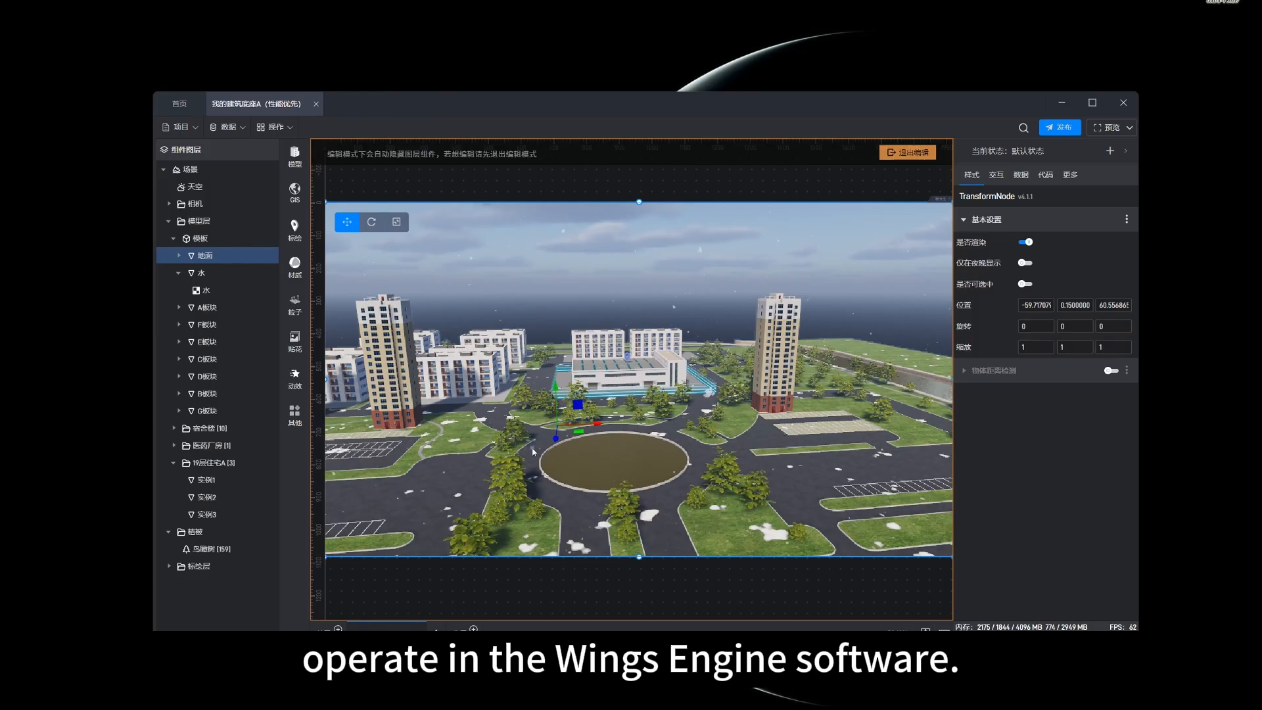
left_click_drag(532, 452, 487, 453)
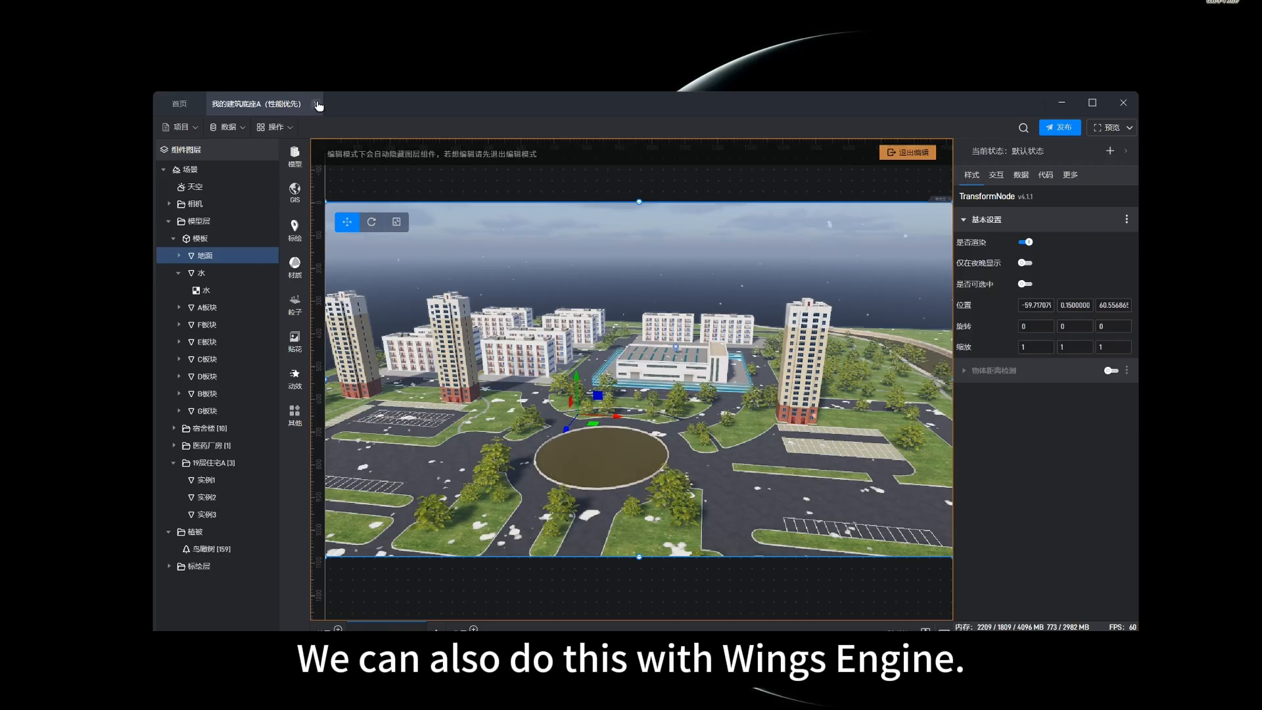
Step: Return to the home page and open the SaaS service settings
left_click(180, 105)
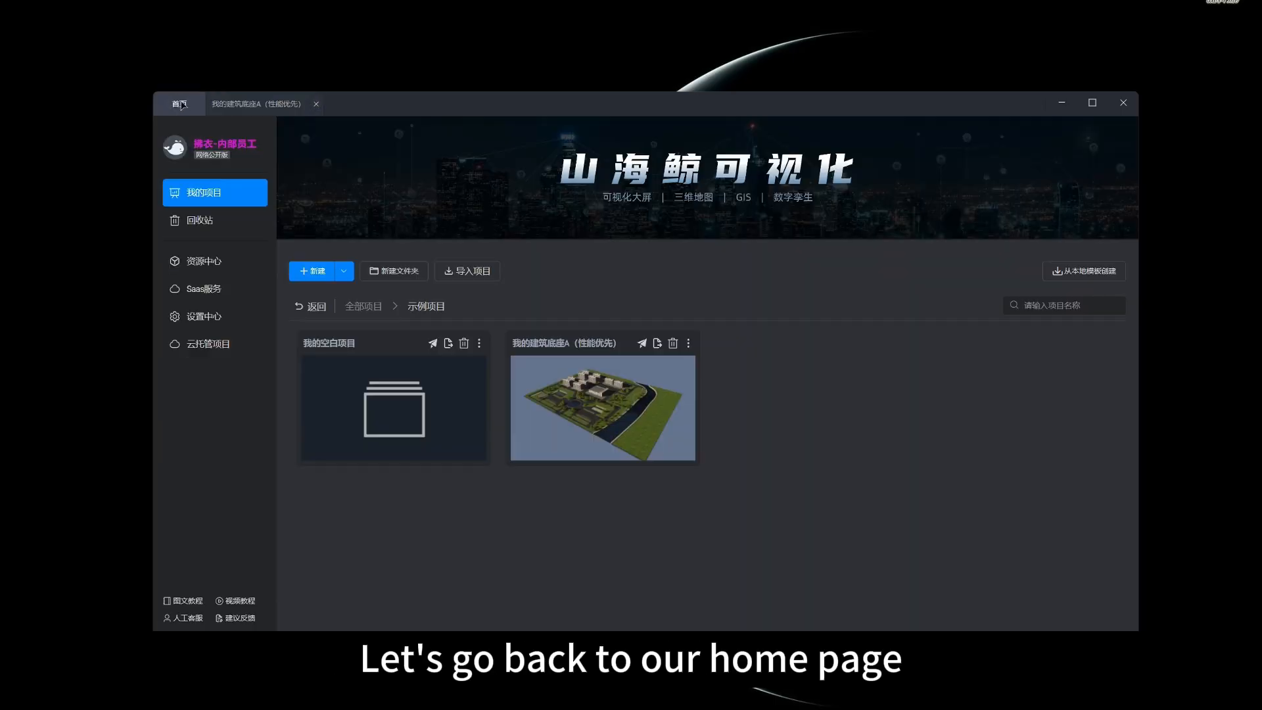
left_click(211, 291)
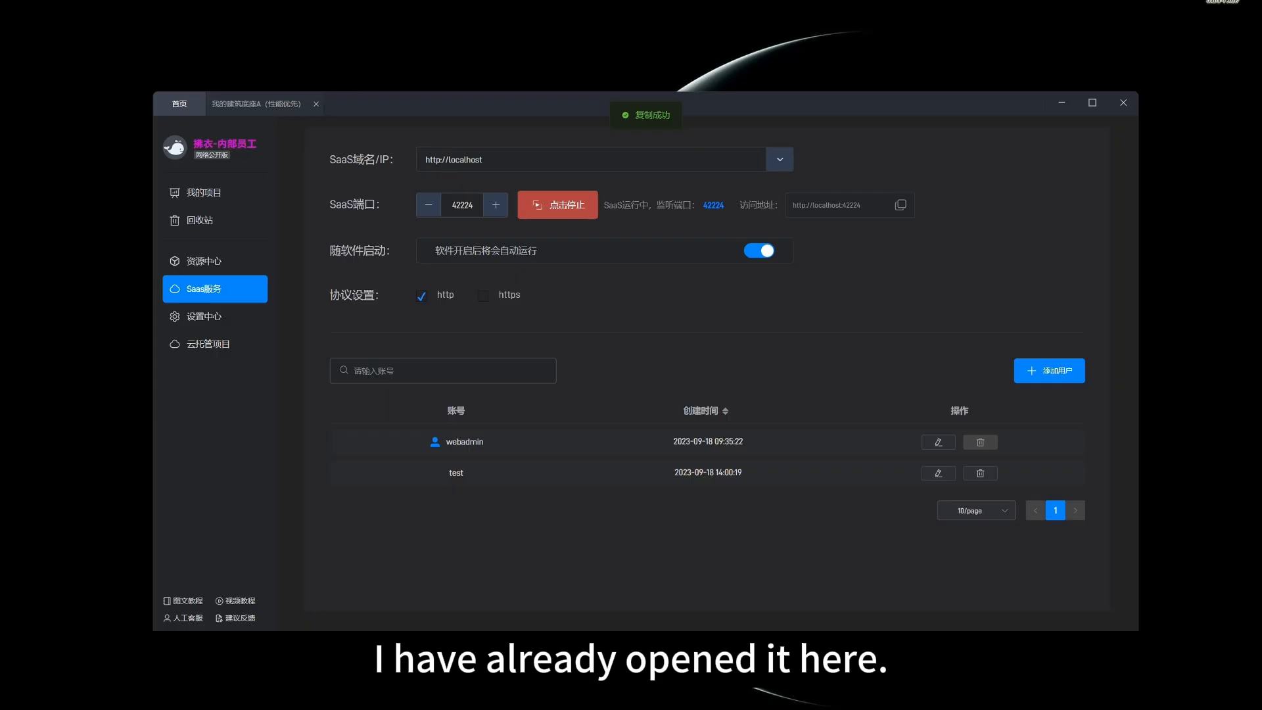
Step: Switch to the browser and select the localhost:42224 site address
left_click_drag(0, 175, 380, 19)
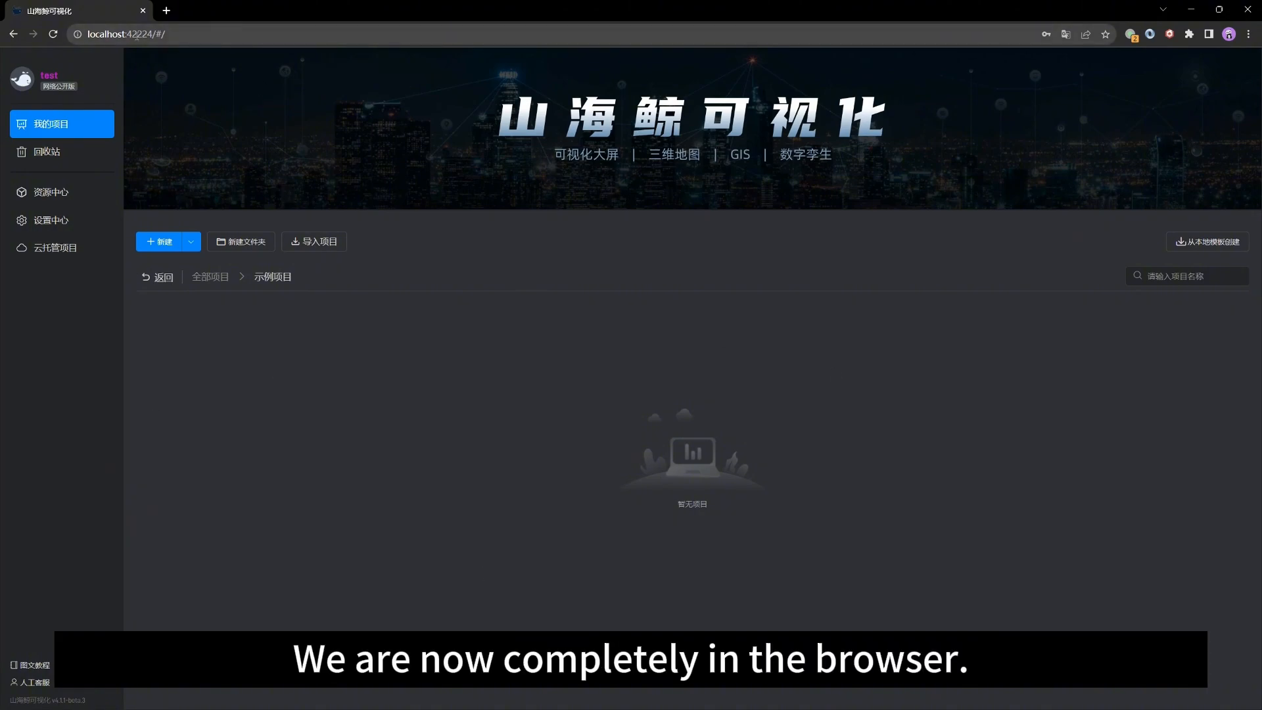
left_click(186, 29)
left_click_drag(110, 30, 68, 27)
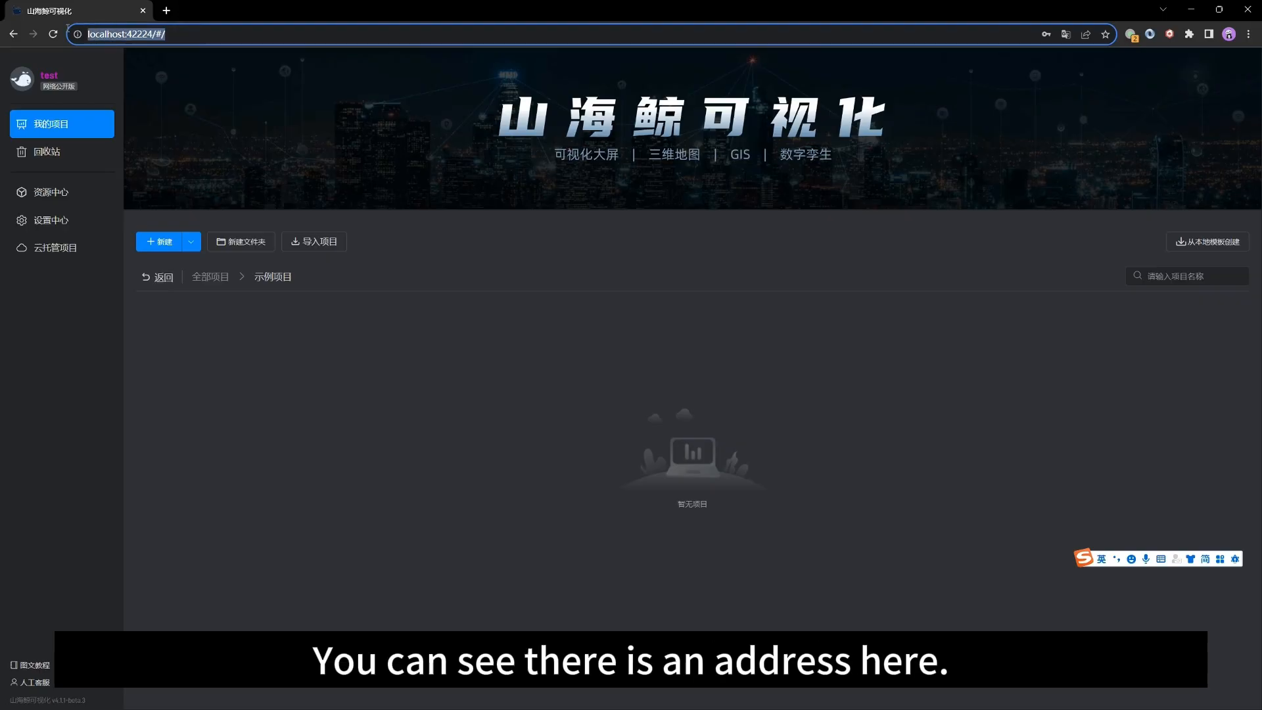
left_click(209, 32)
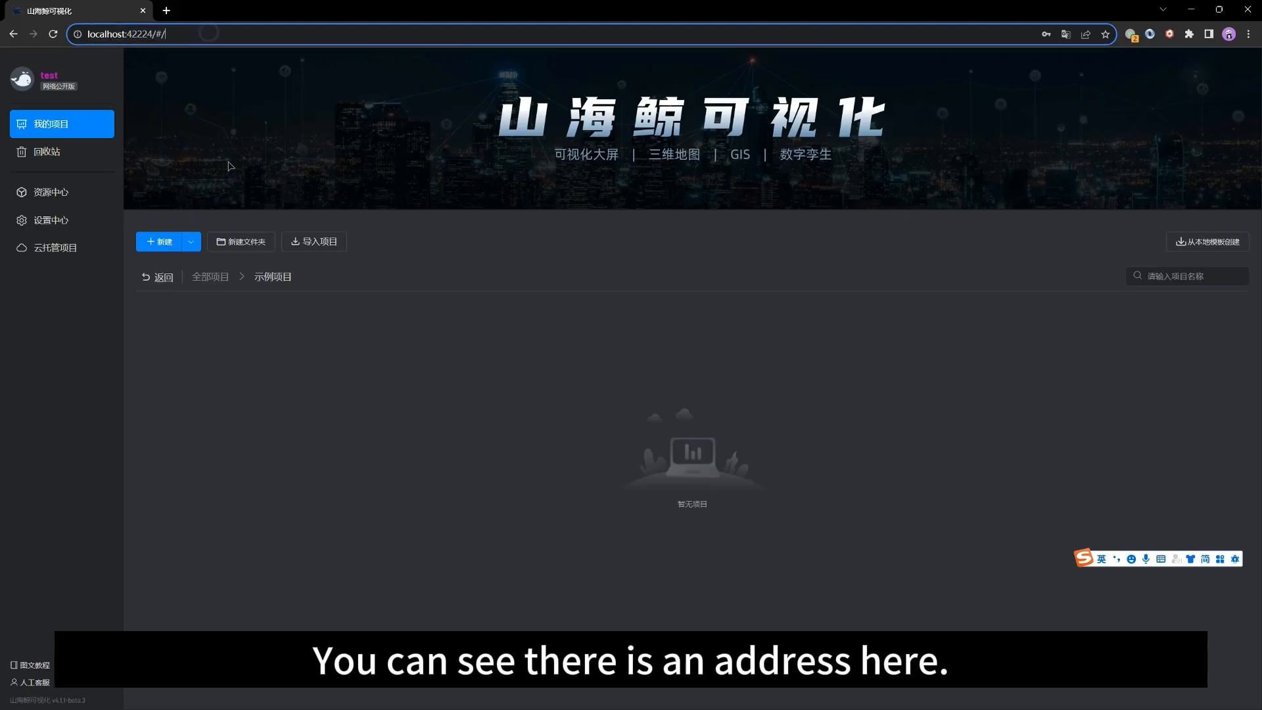
Step: Open the 我的建筑底座A (性能优先) project from the 示例项目 folder in the browser
left_click(220, 281)
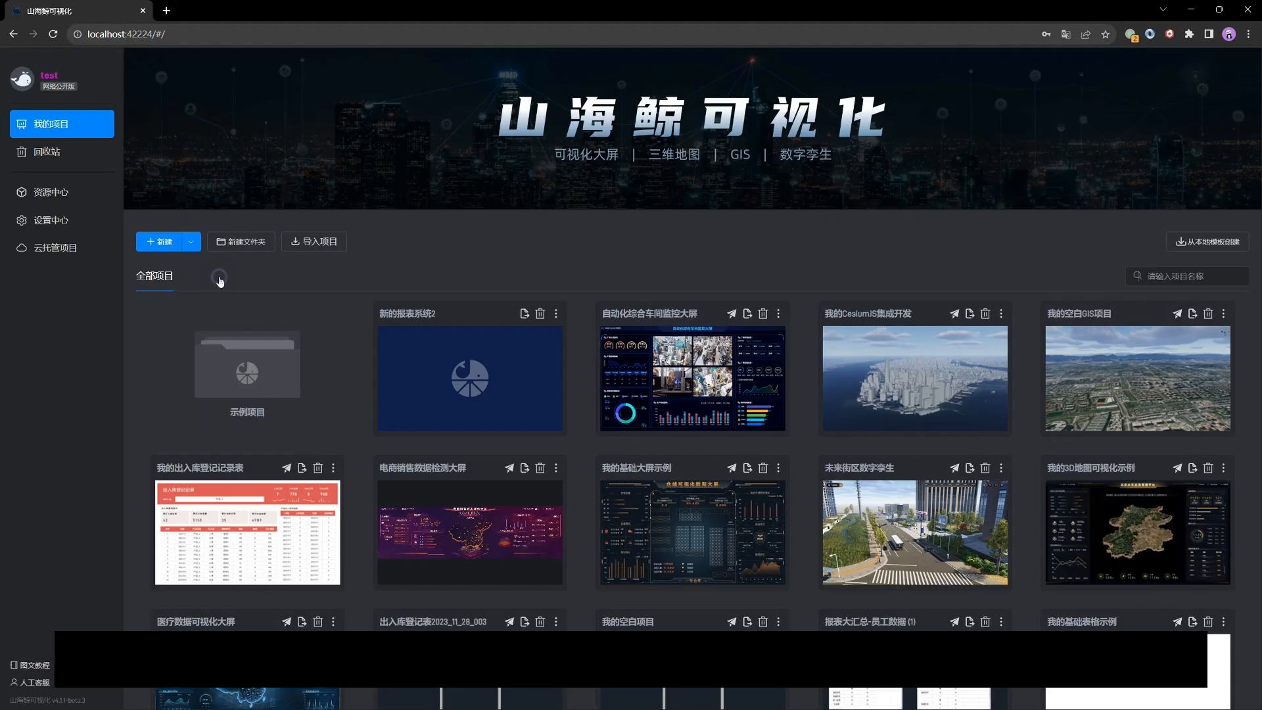
left_click(254, 342)
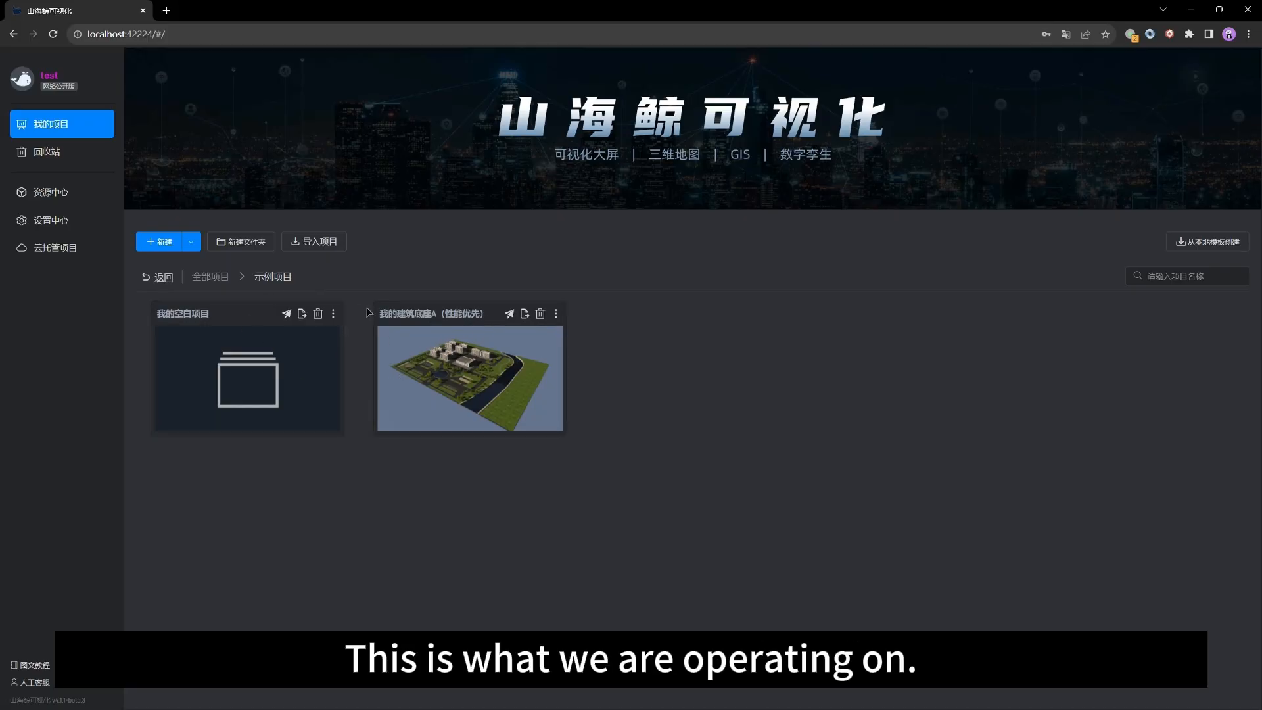
left_click(424, 314)
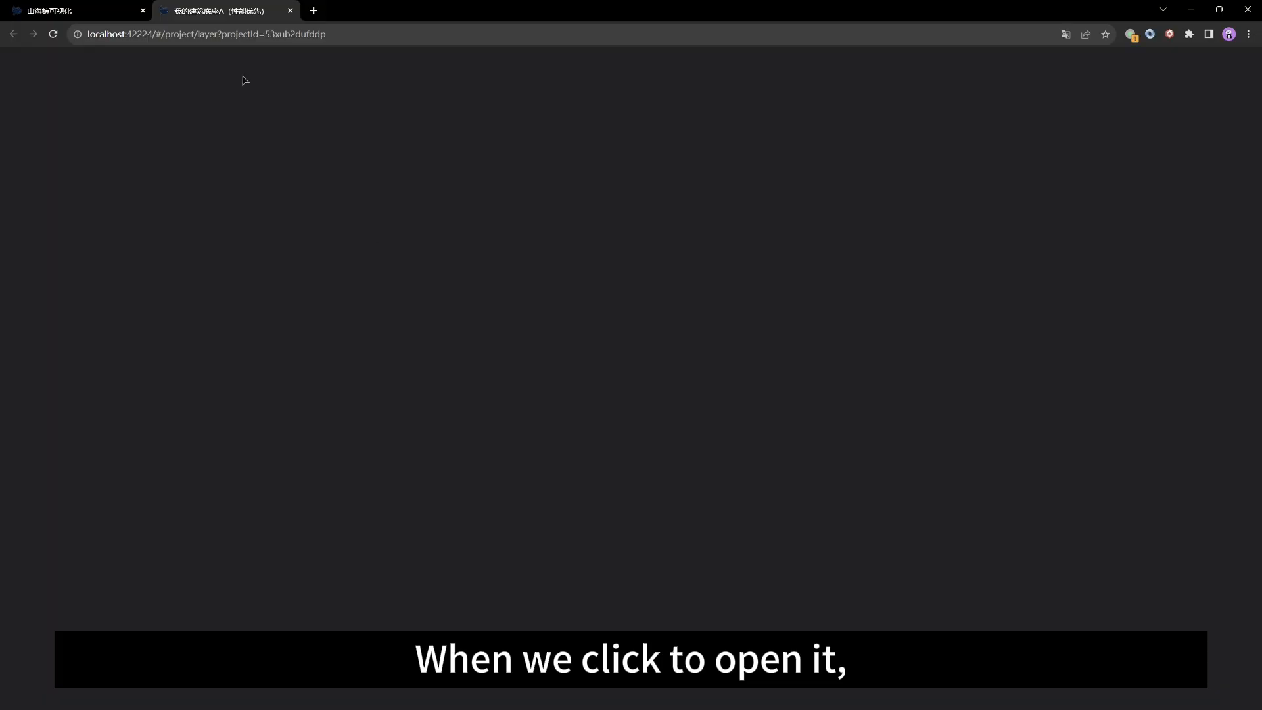
Step: Select the project URL, pick the twin component and orbit the scene in the browser editor
left_click_drag(100, 34, 328, 36)
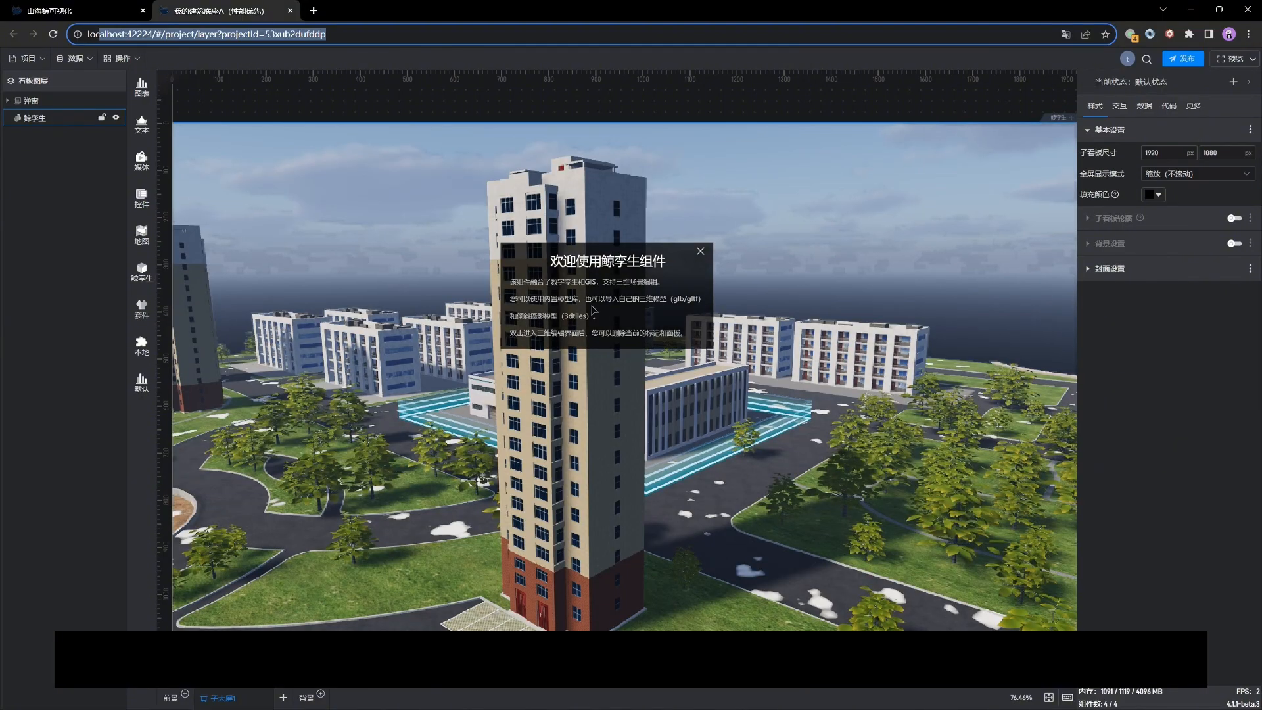
left_click(454, 426)
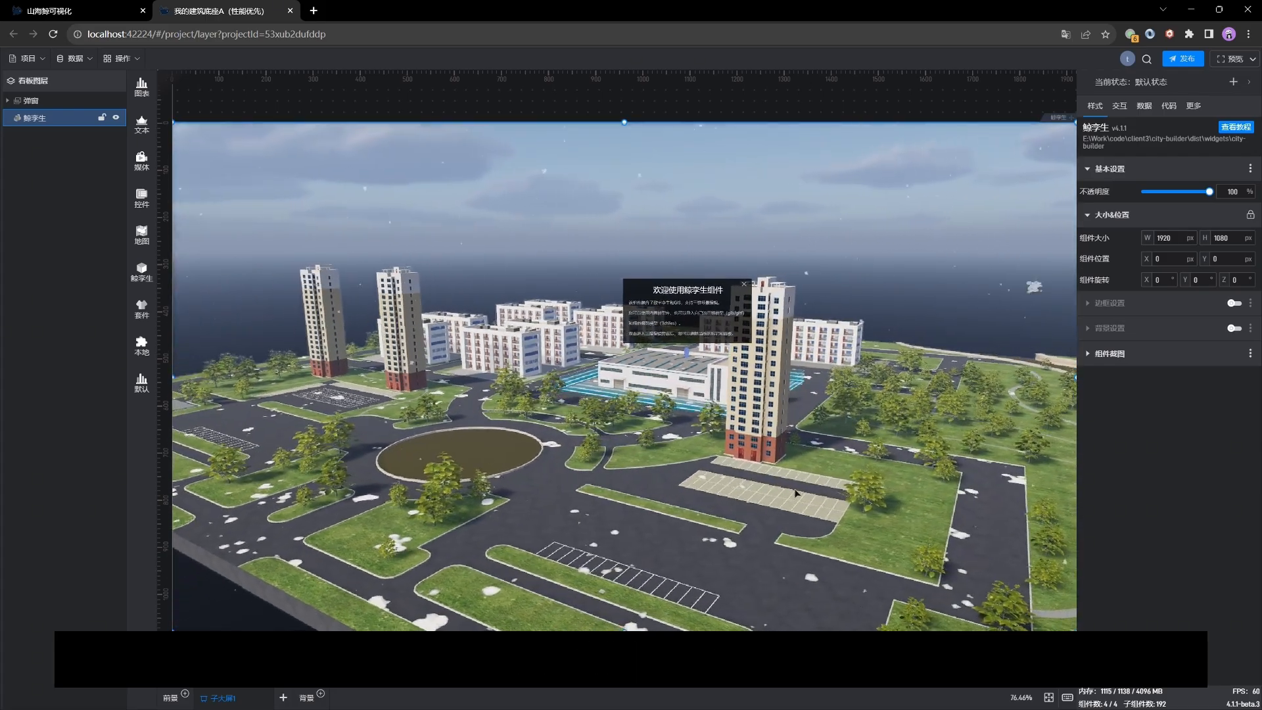
left_click_drag(795, 493, 536, 485)
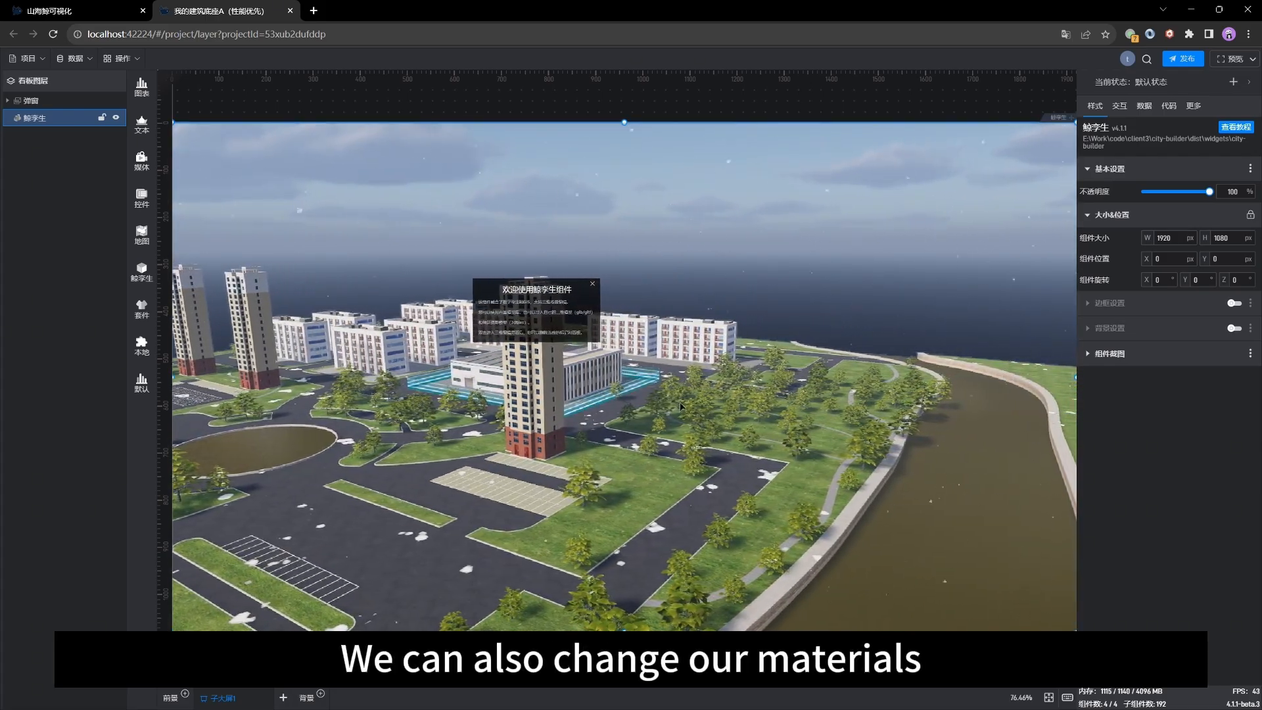
Step: Enter the twin component's edit mode and inspect scene objects such as the water mesh and the tree brush
double_click(936, 472)
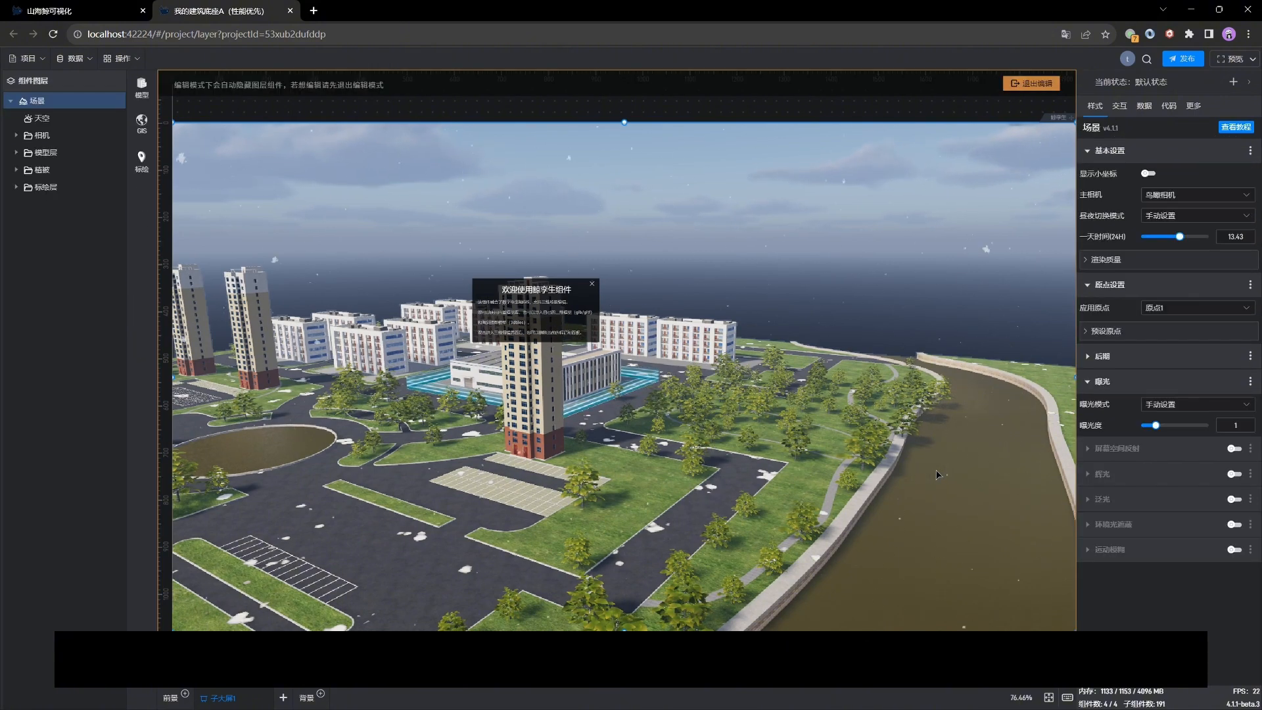
left_click(944, 477)
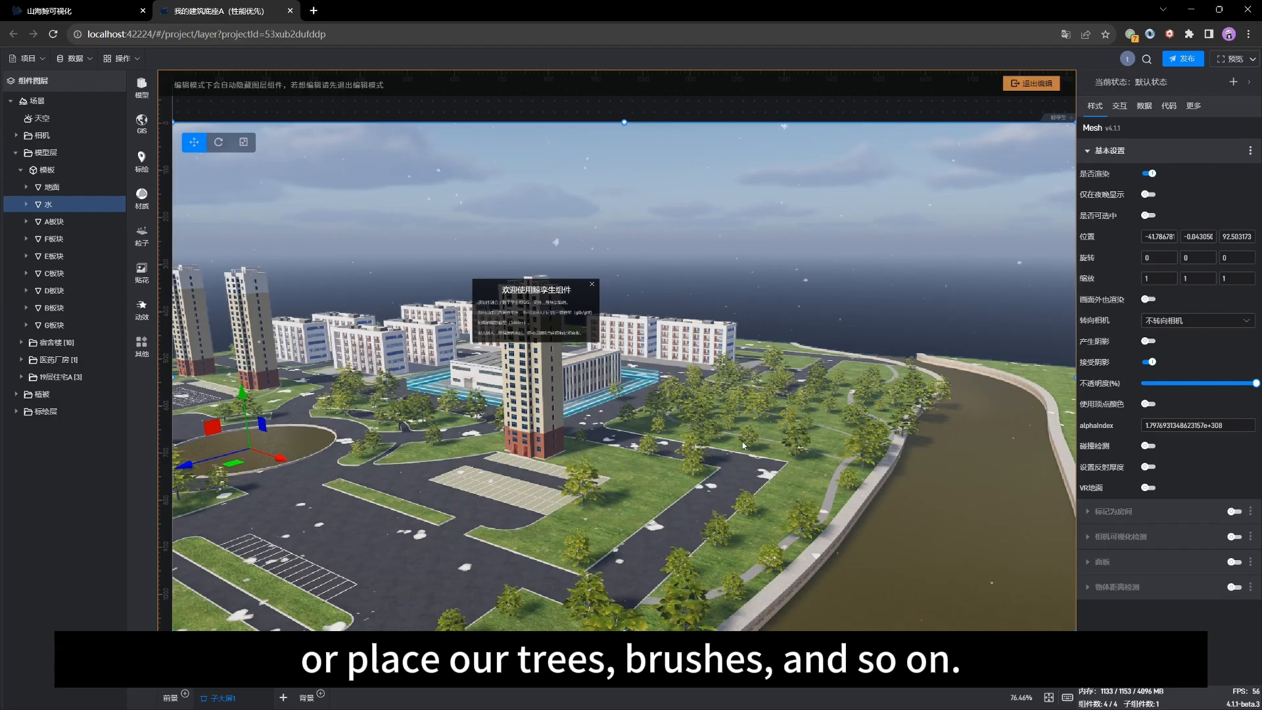
left_click(689, 458)
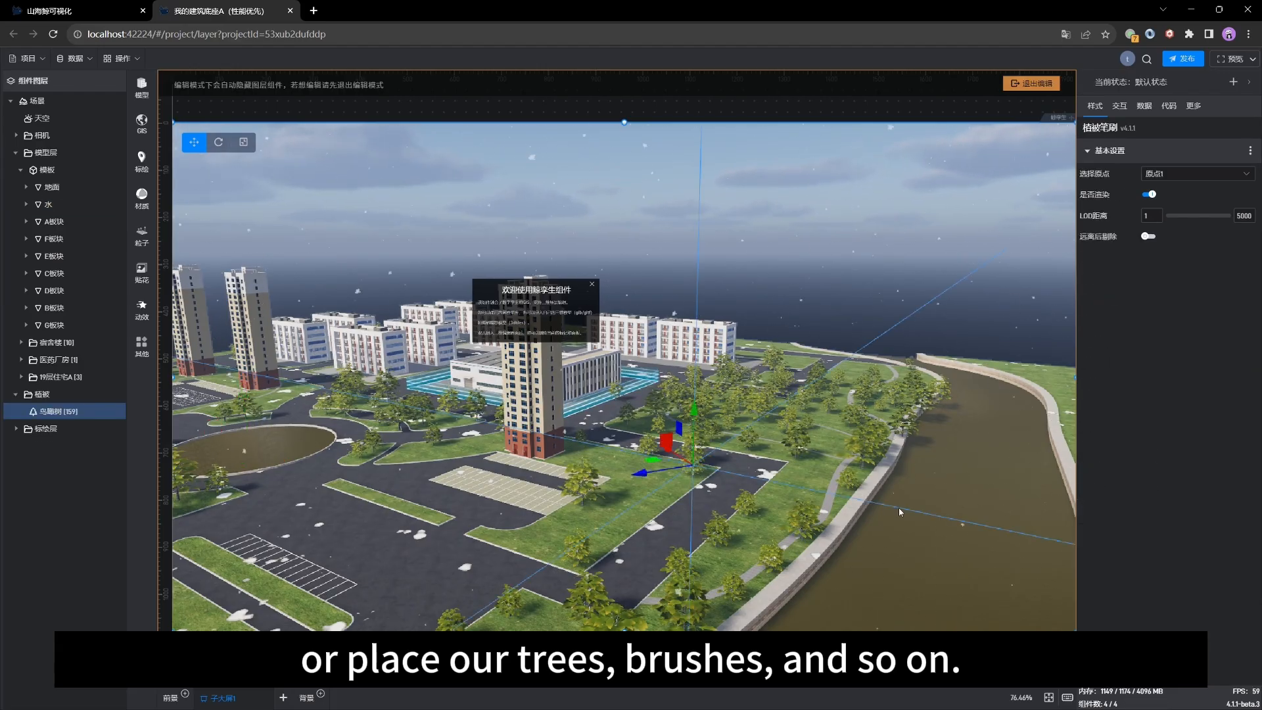
left_click_drag(966, 516, 901, 504)
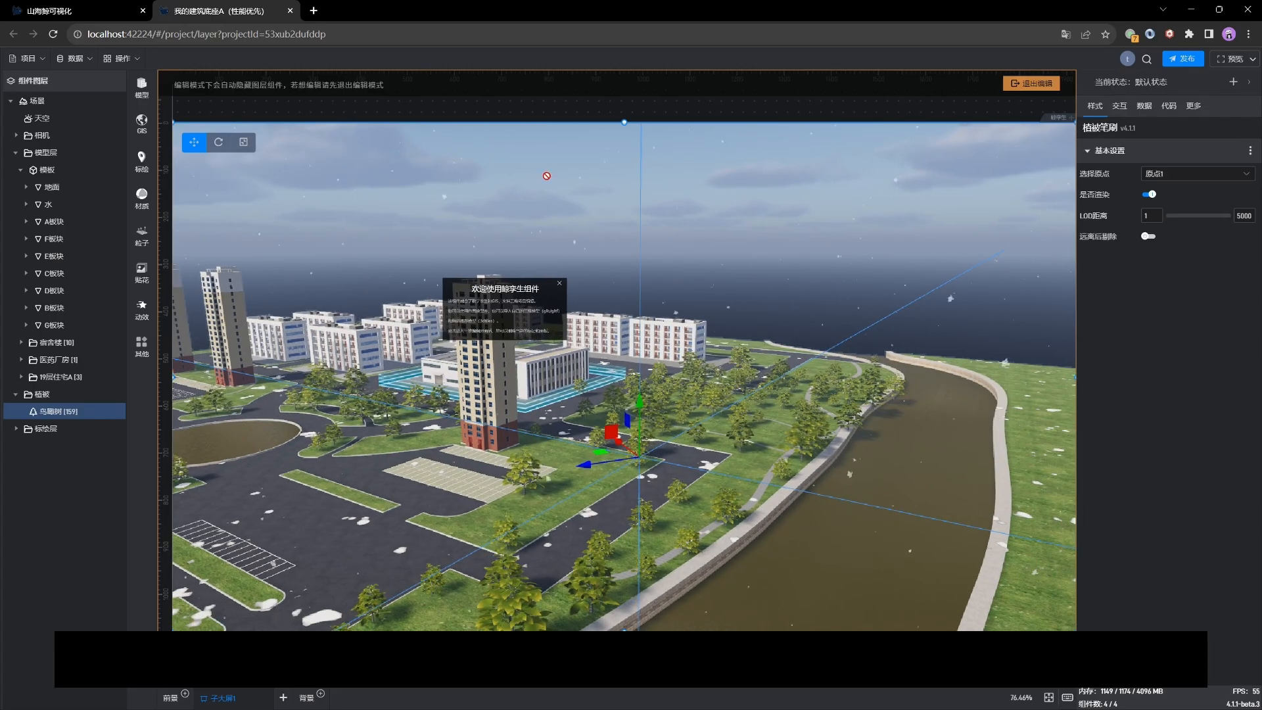
Step: Select the river's water material and set its base color to #080F03FF
left_click(875, 492)
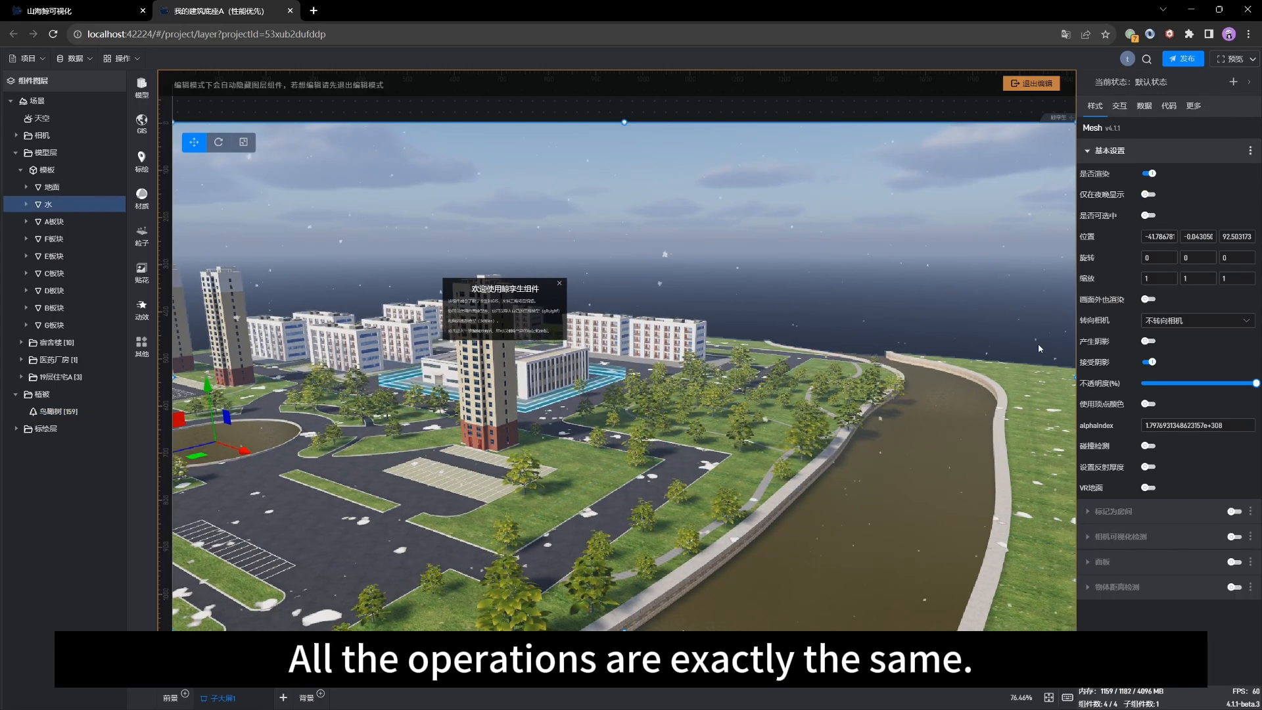
left_click(856, 539)
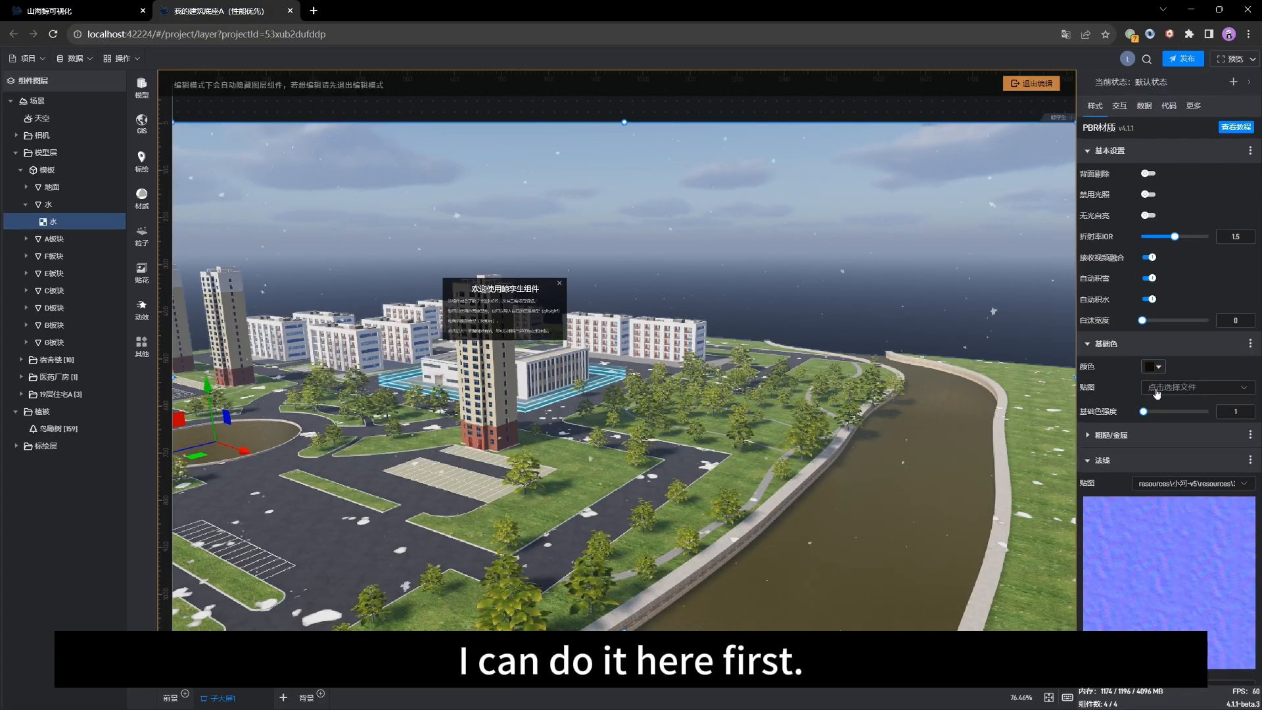
left_click(1153, 366)
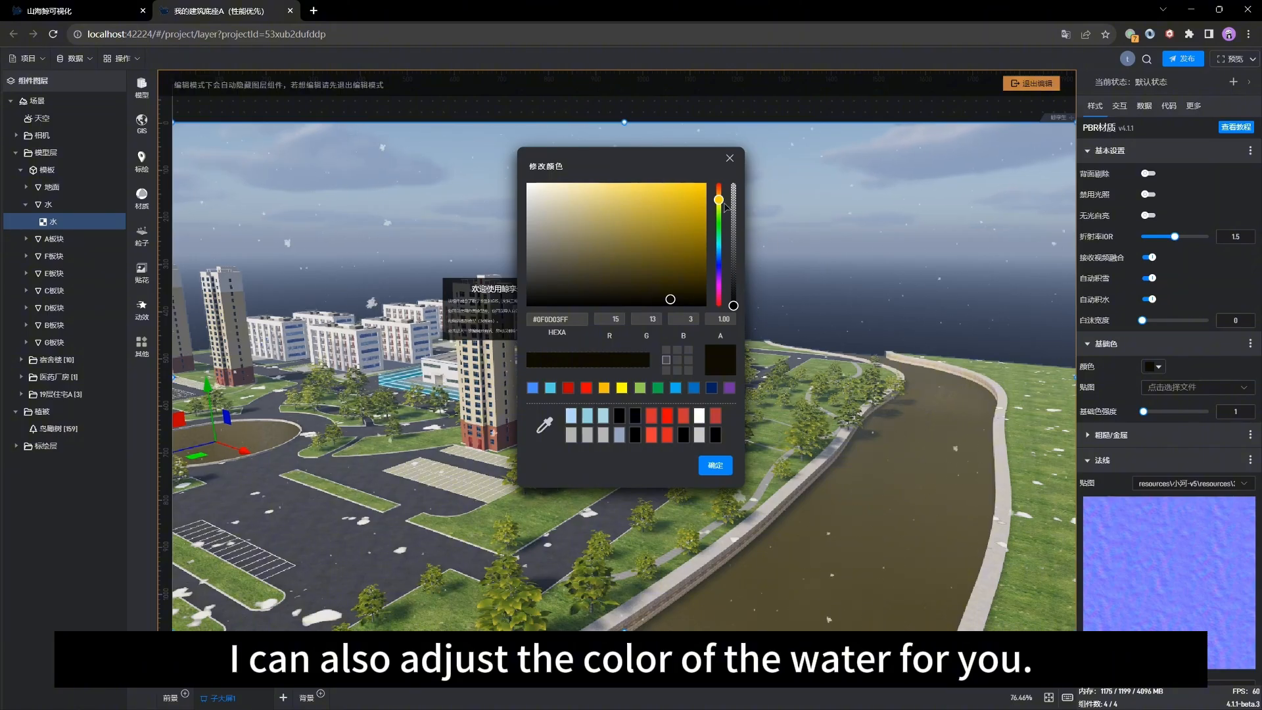
left_click_drag(718, 199, 719, 214)
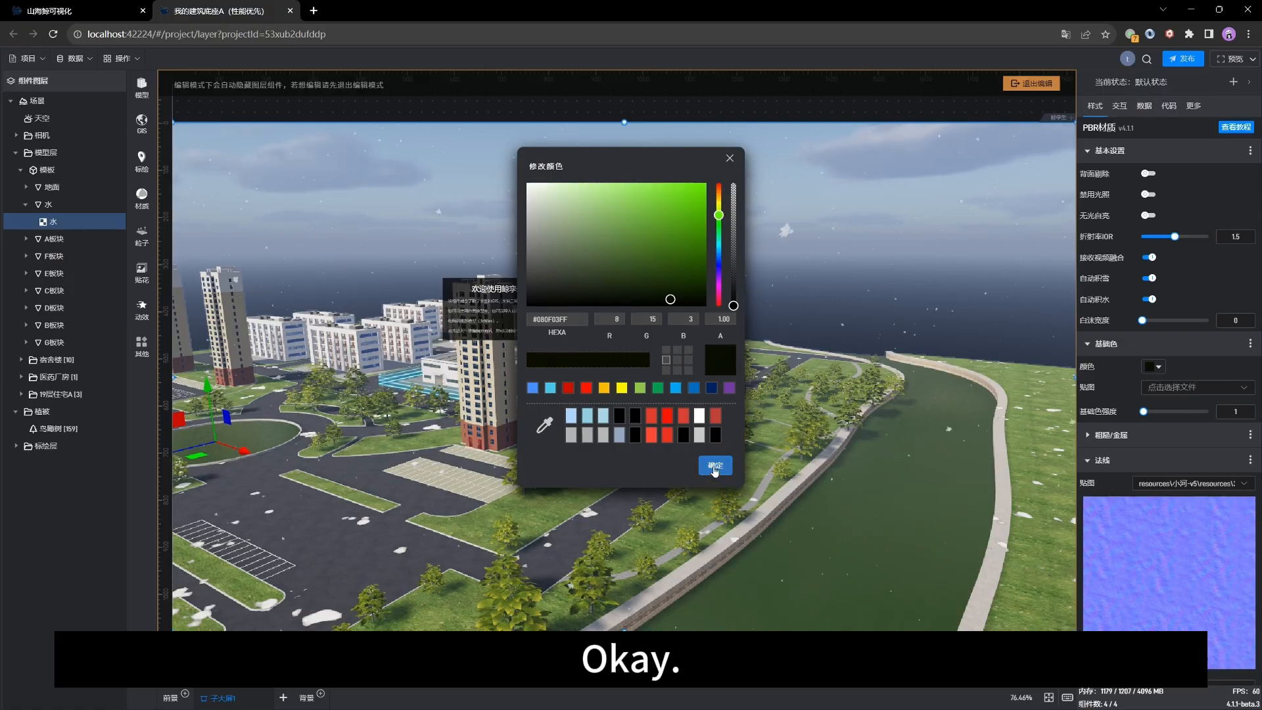
left_click(716, 466)
Step: Orbit and zoom around the campus scene to review the recolored river and surroundings
left_click_drag(820, 464, 456, 490)
right_click_drag(442, 505, 480, 448)
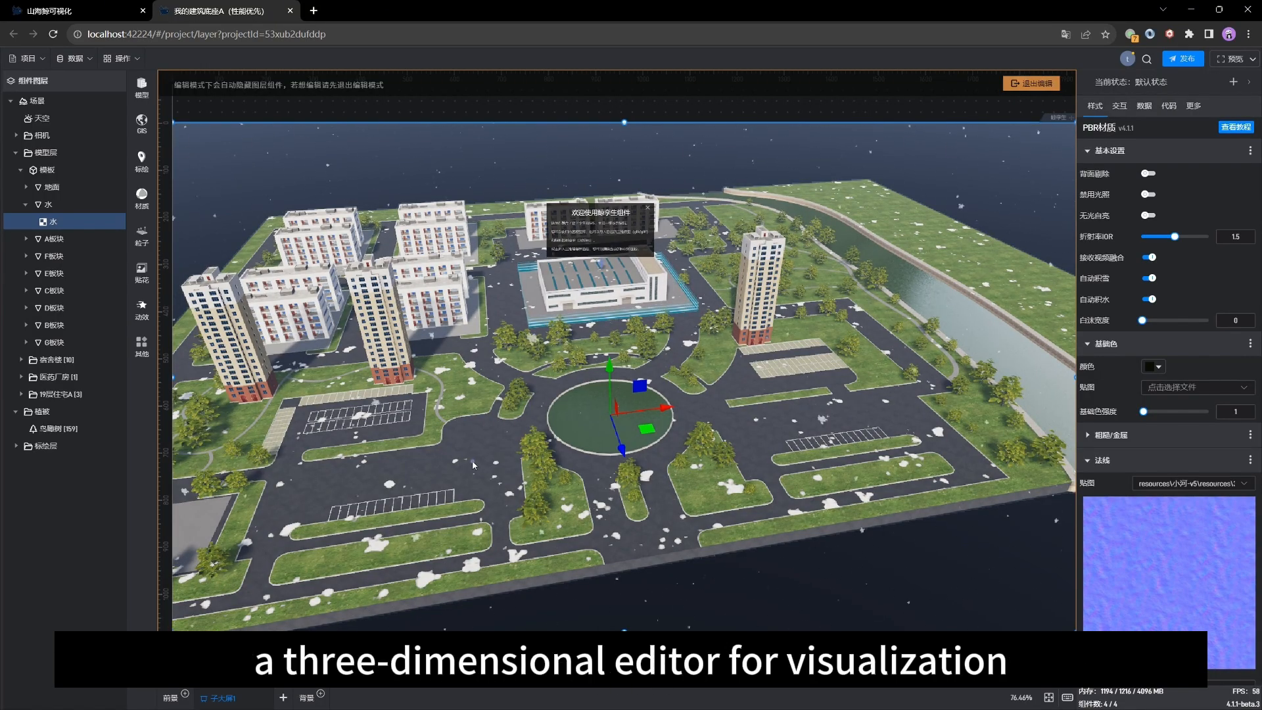
left_click_drag(473, 465, 652, 497)
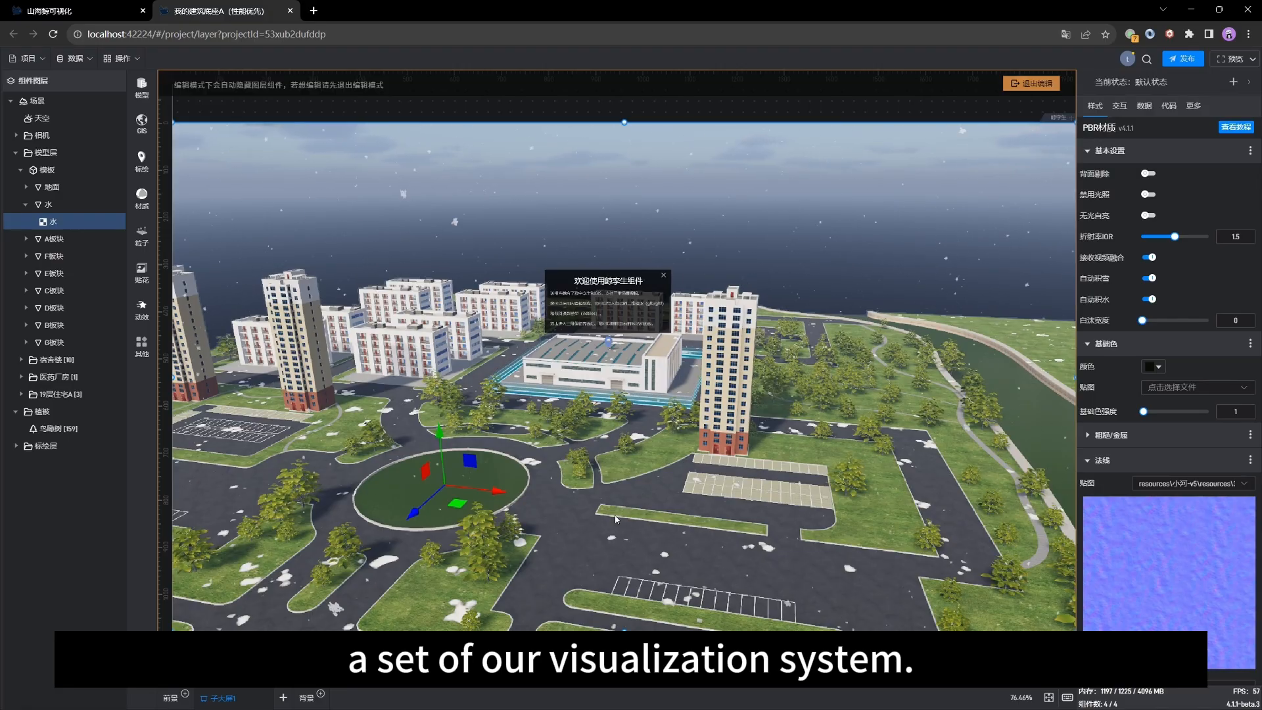
scroll(611, 506, "down", 3)
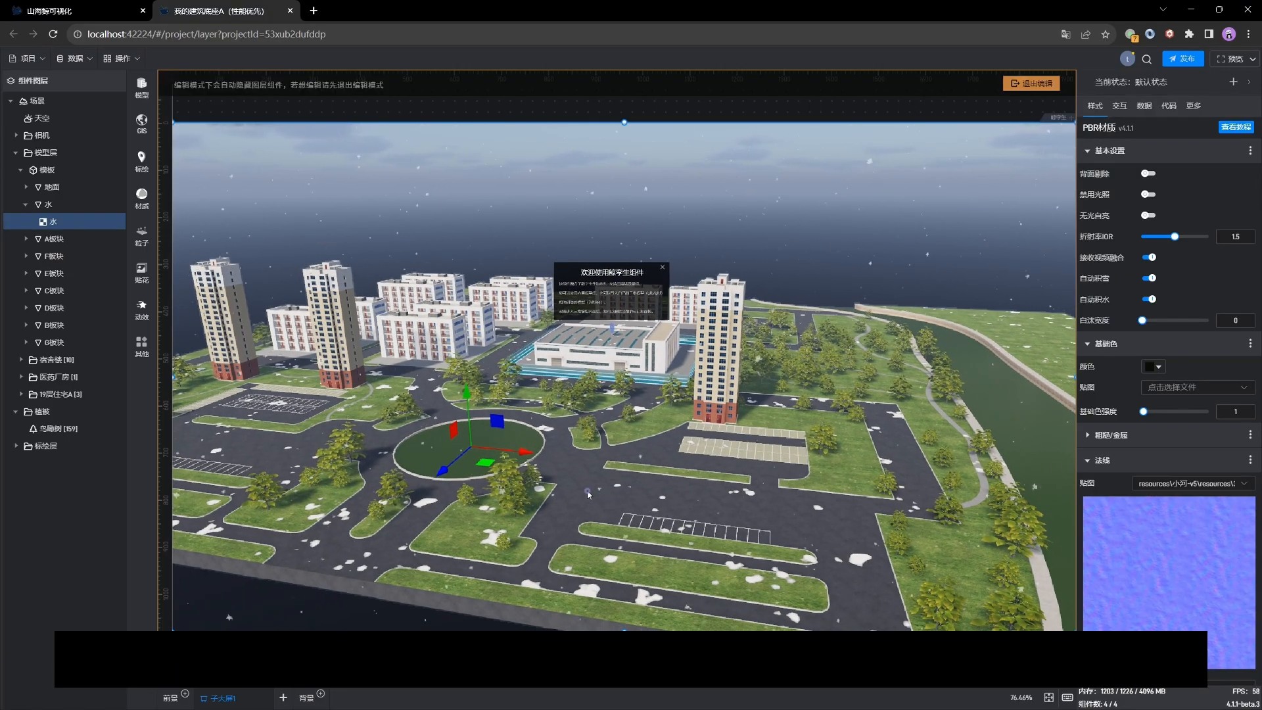
left_click_drag(588, 493, 703, 483)
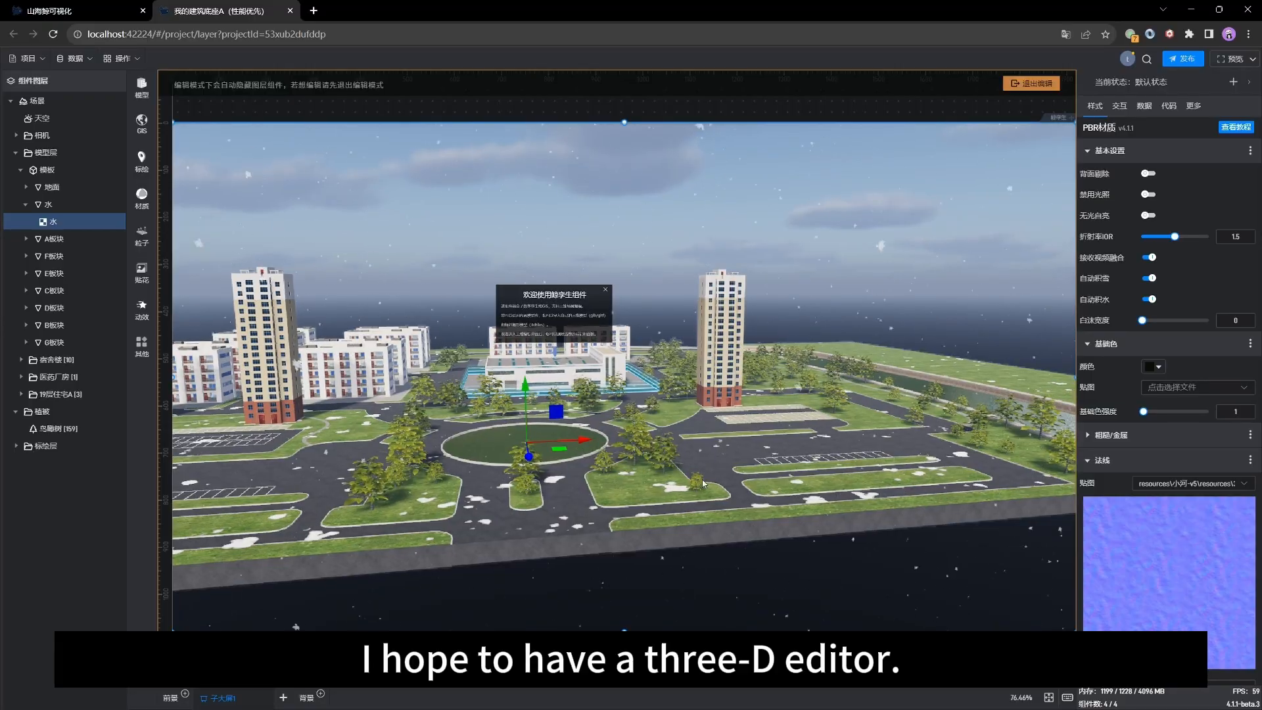
scroll(698, 263, "up", 3)
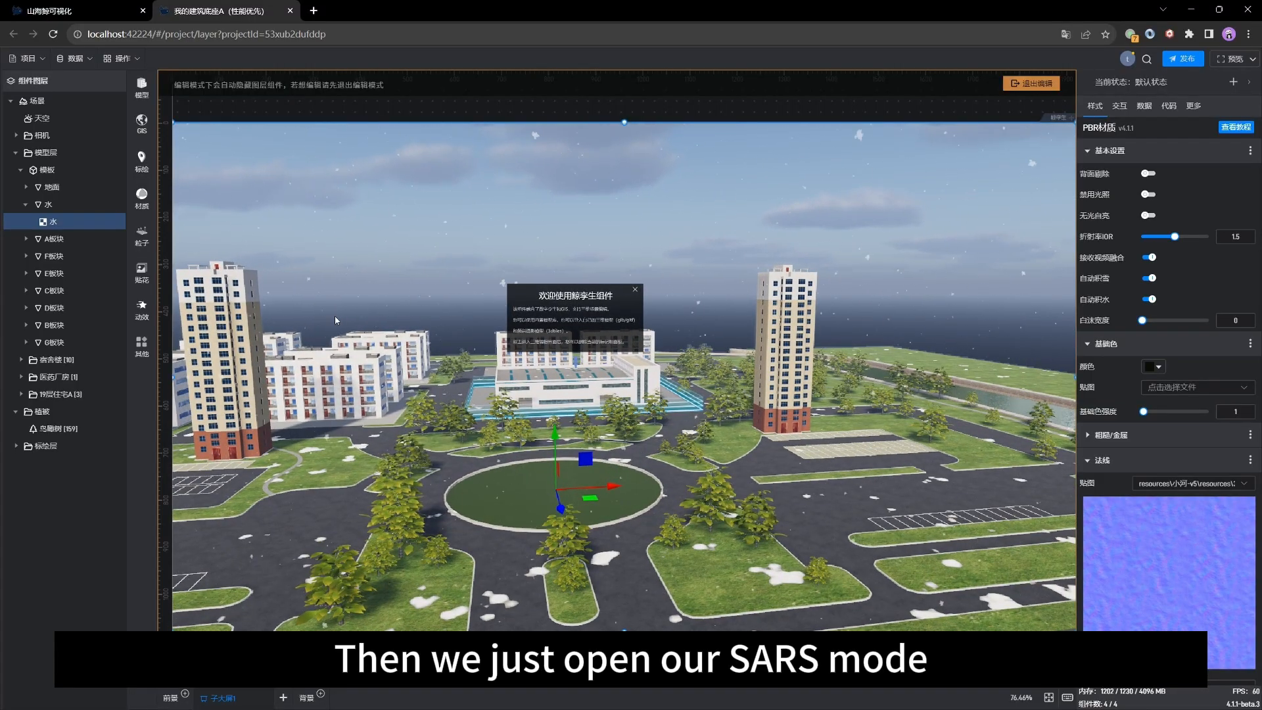
left_click_drag(772, 354, 814, 355)
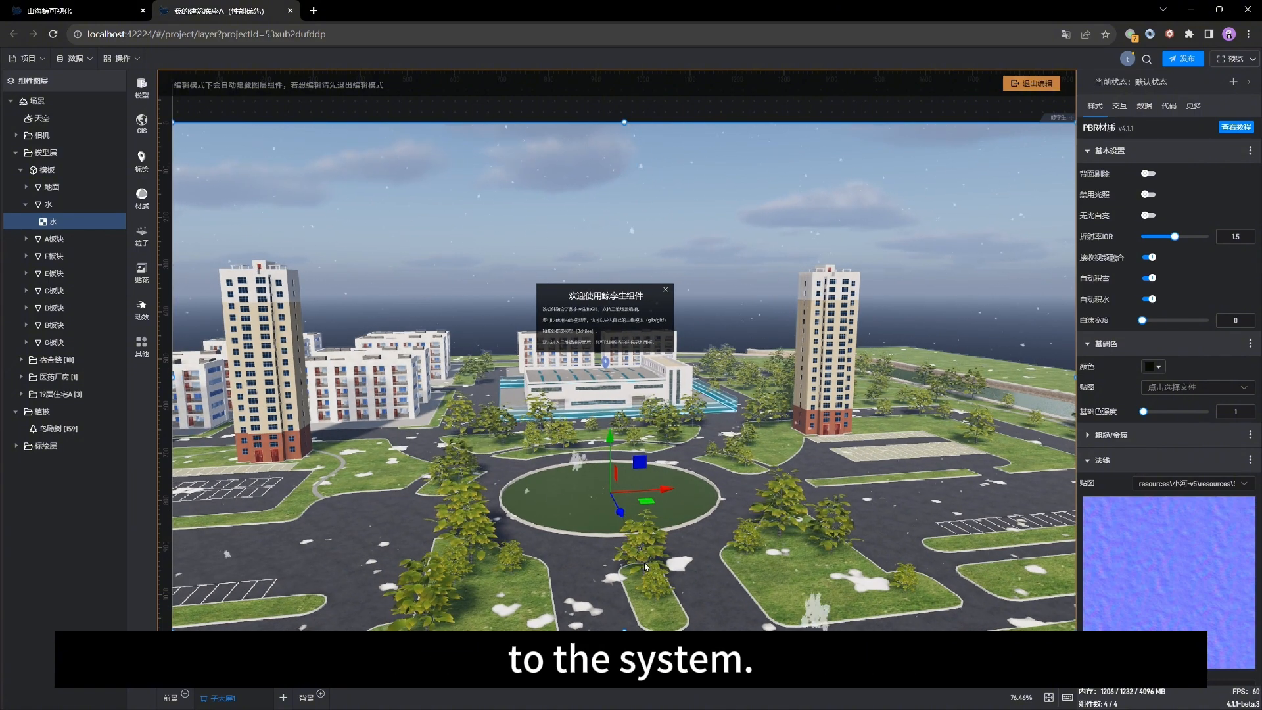
left_click_drag(382, 503, 428, 502)
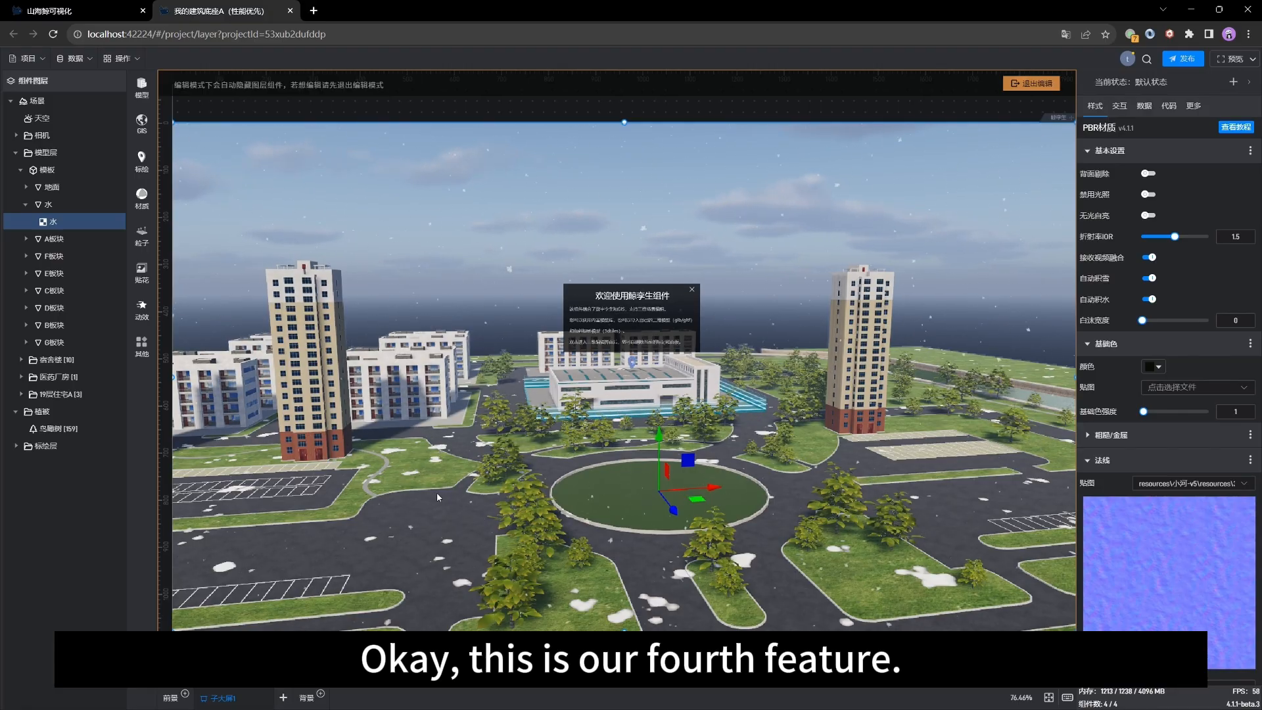
left_click_drag(363, 511, 424, 502)
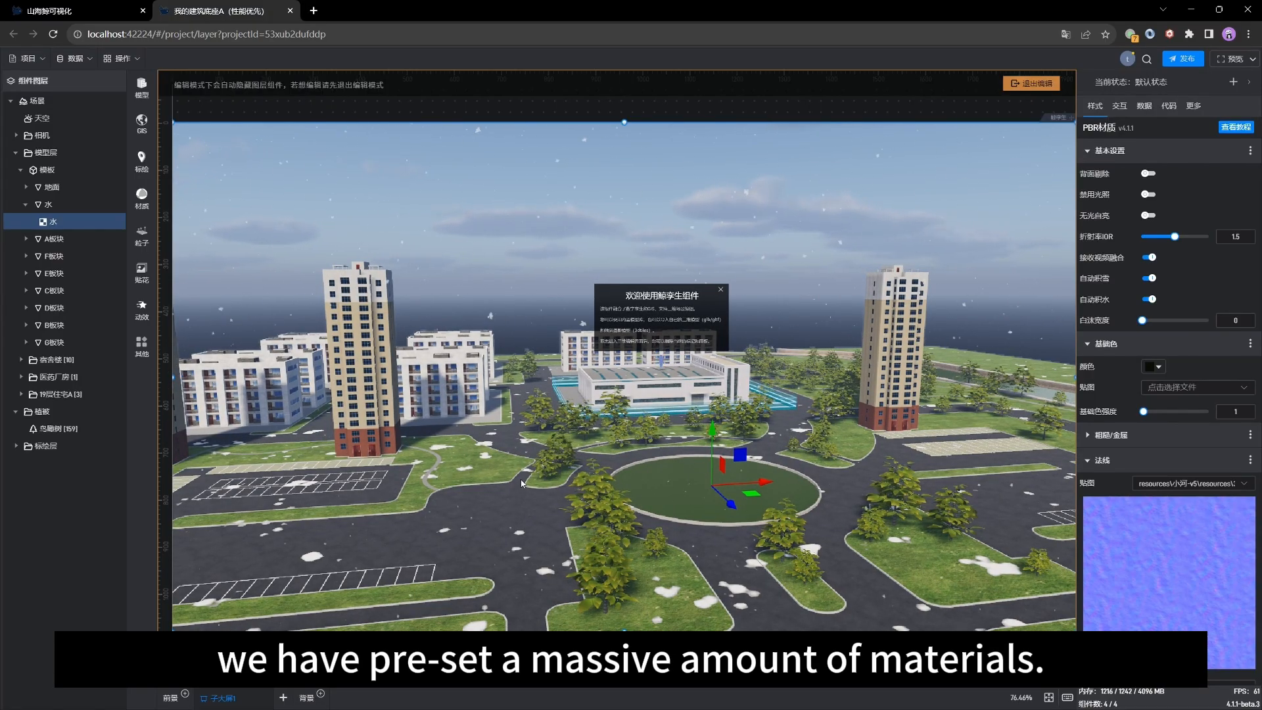
left_click_drag(521, 484, 472, 487)
left_click_drag(759, 488, 696, 503)
left_click_drag(768, 523, 696, 524)
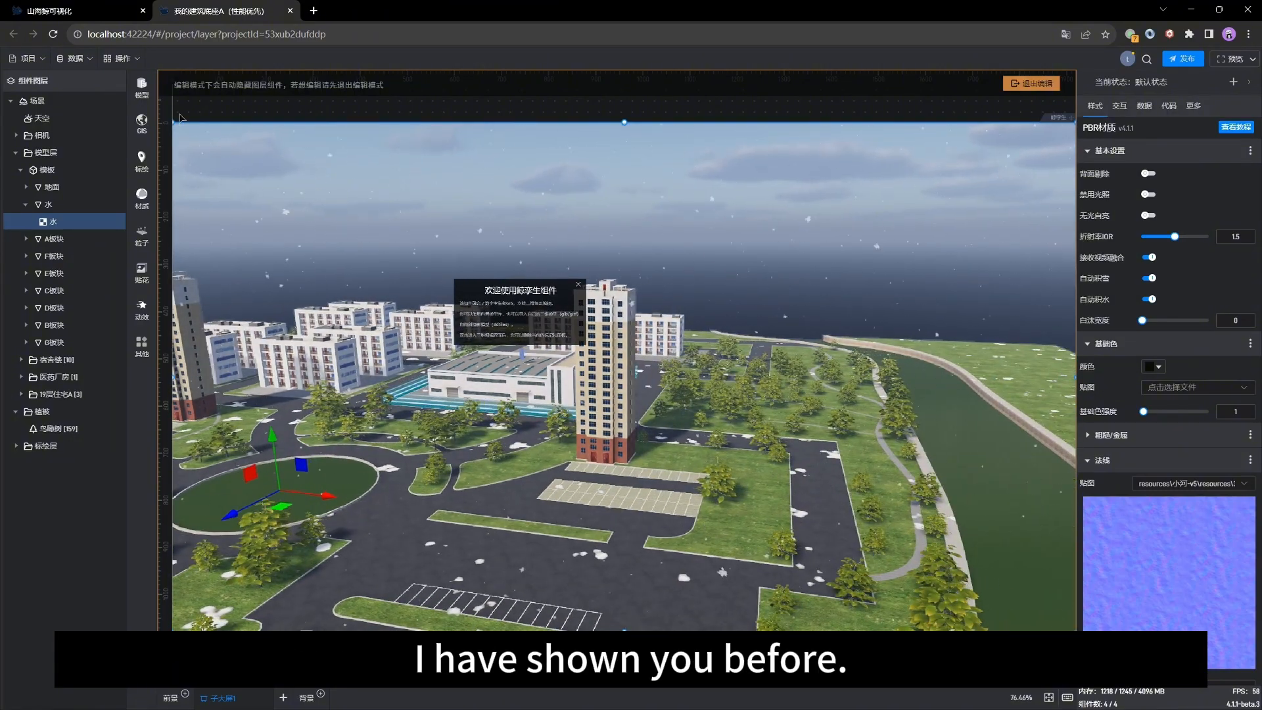
Step: Open the model library and browse the 建筑 category's 住宅建筑, 商业建筑 and 工厂建筑 tabs
left_click(142, 92)
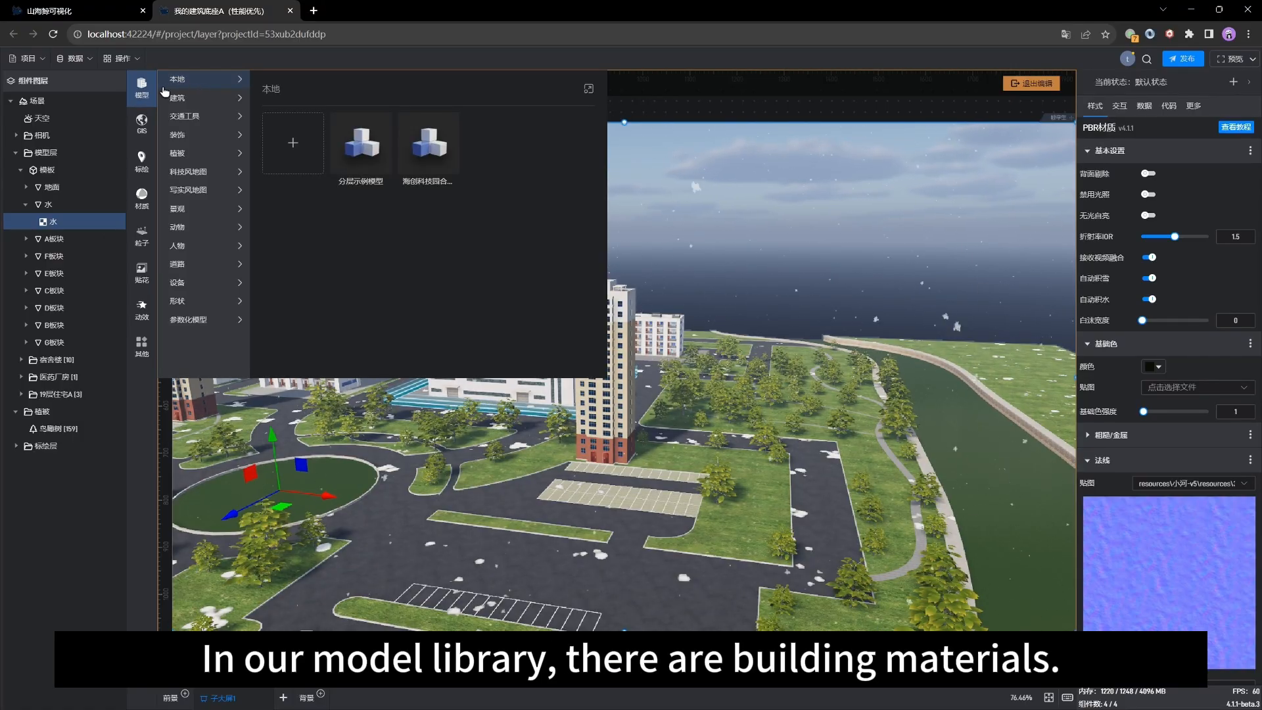
left_click(178, 99)
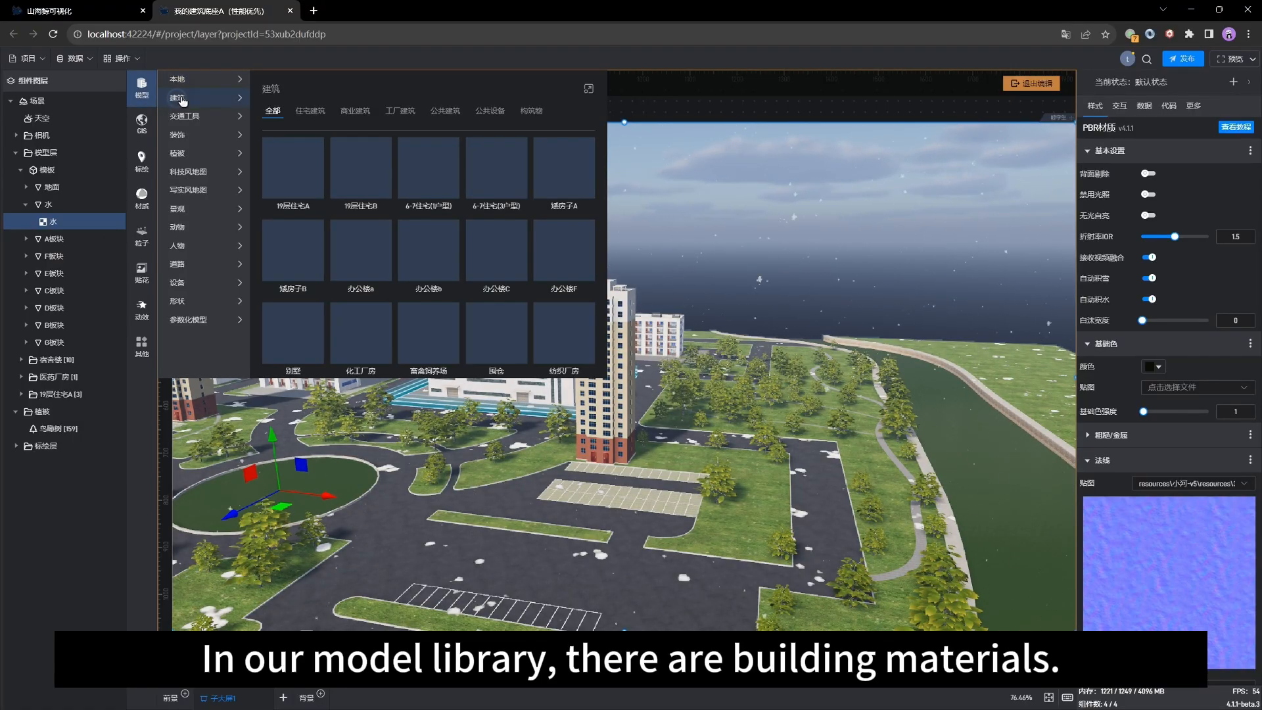
left_click(321, 111)
left_click(353, 111)
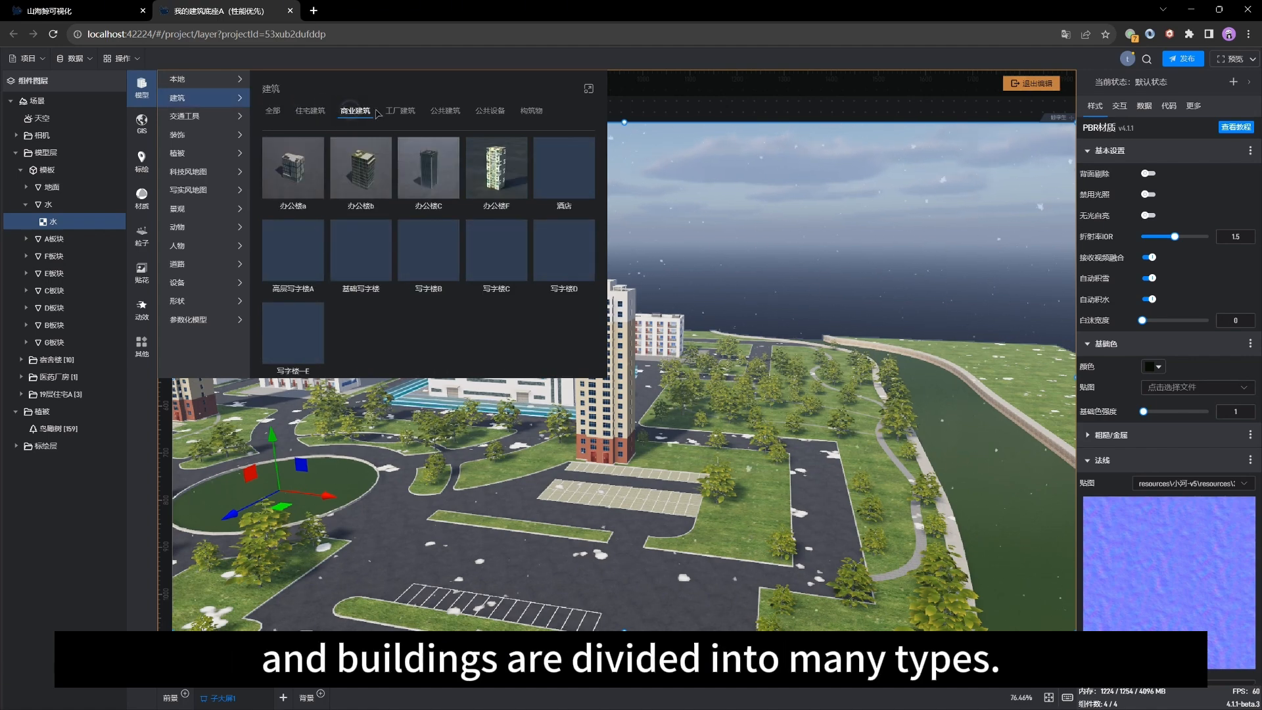
left_click(400, 111)
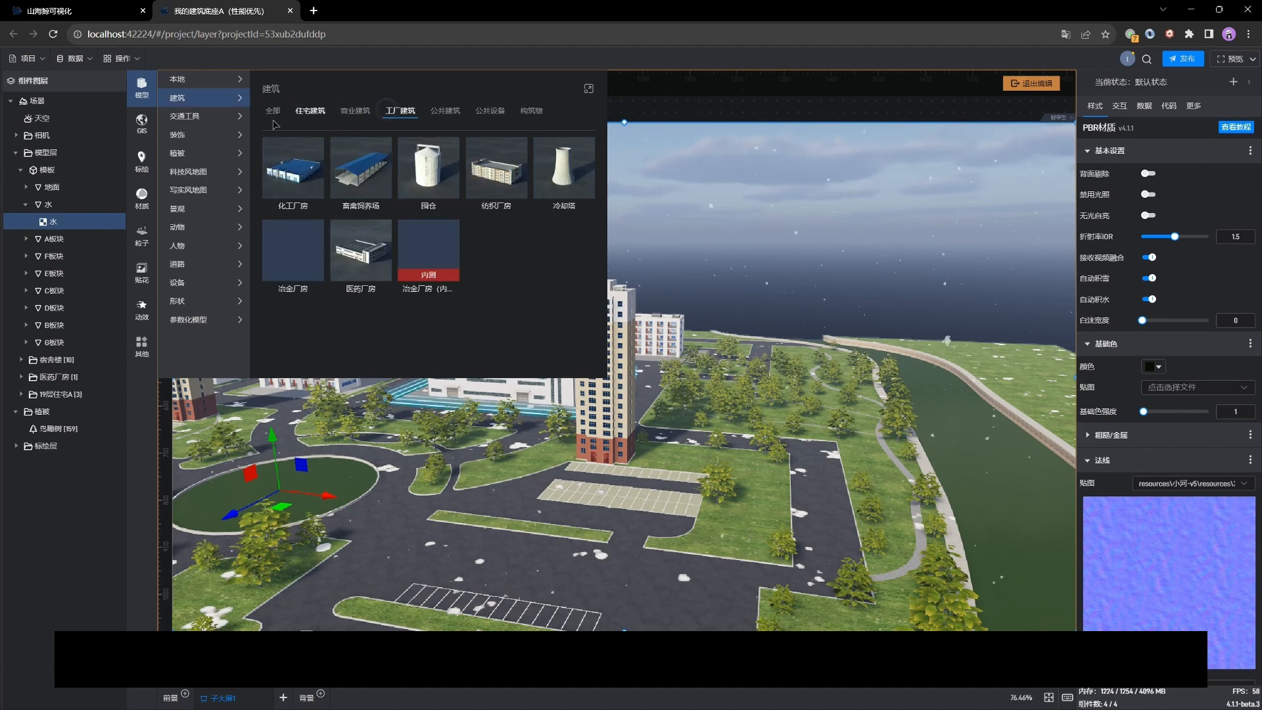
Step: Browse the model library's 交通工具, 装饰, 植被, 科技风地图, 写实风地图, 景观, 动物, 人物 and 道路 categories
left_click(175, 116)
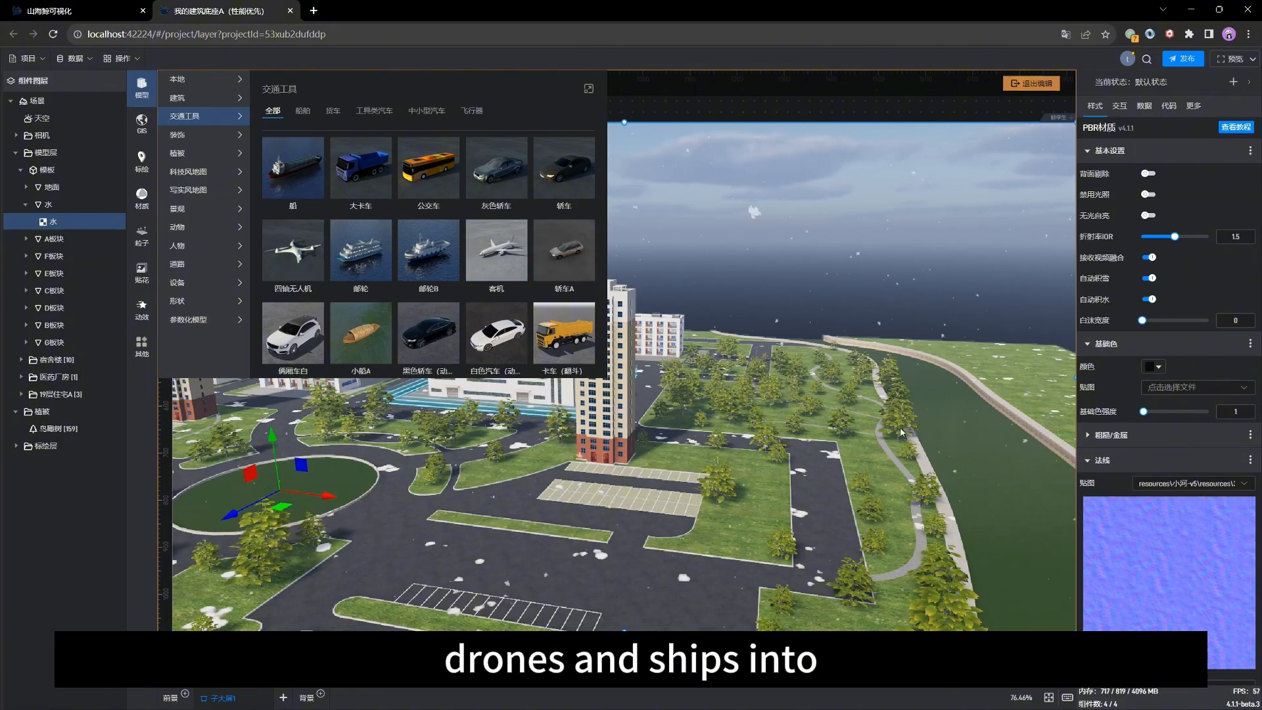
left_click(189, 139)
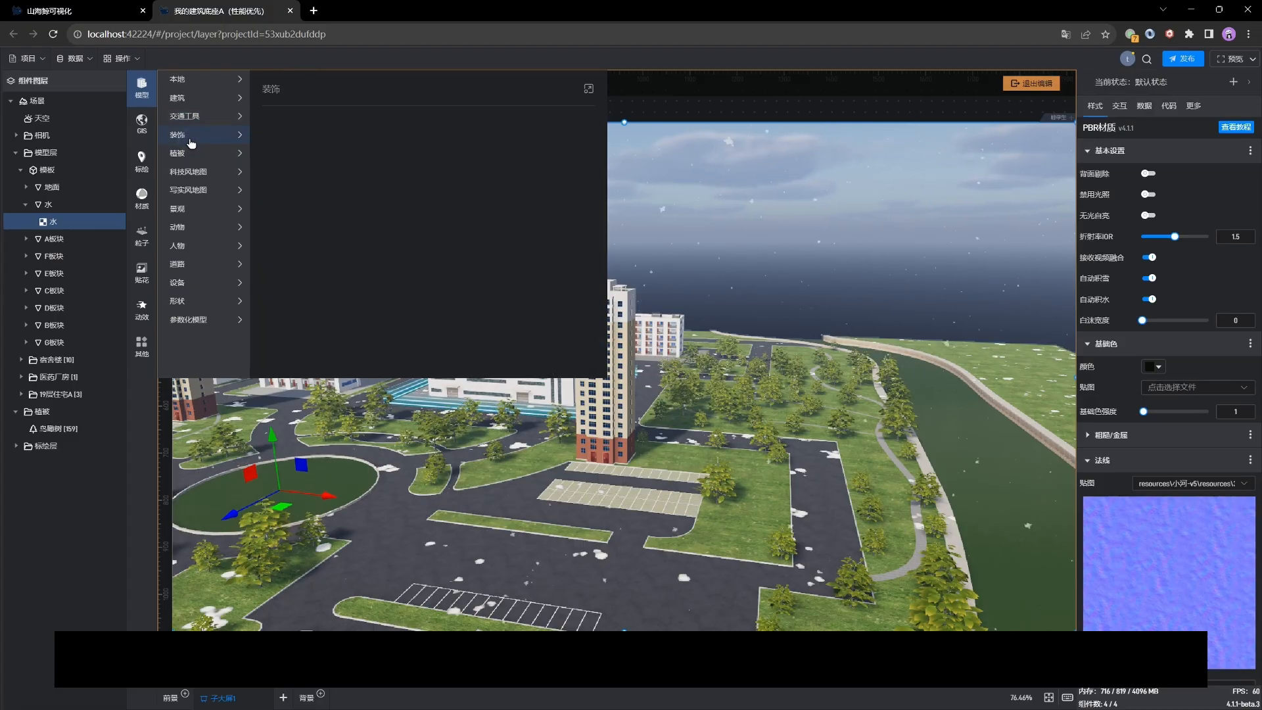
left_click(195, 159)
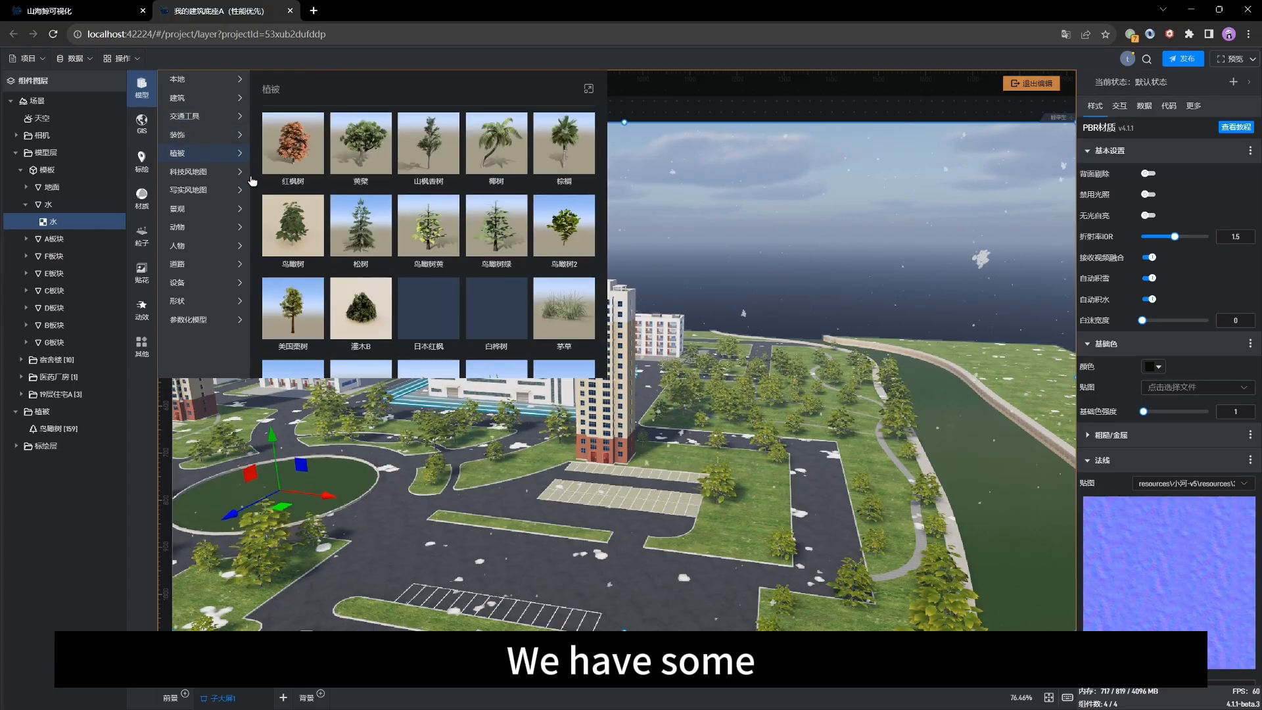
scroll(479, 246, "down", 2)
scroll(479, 246, "up", 3)
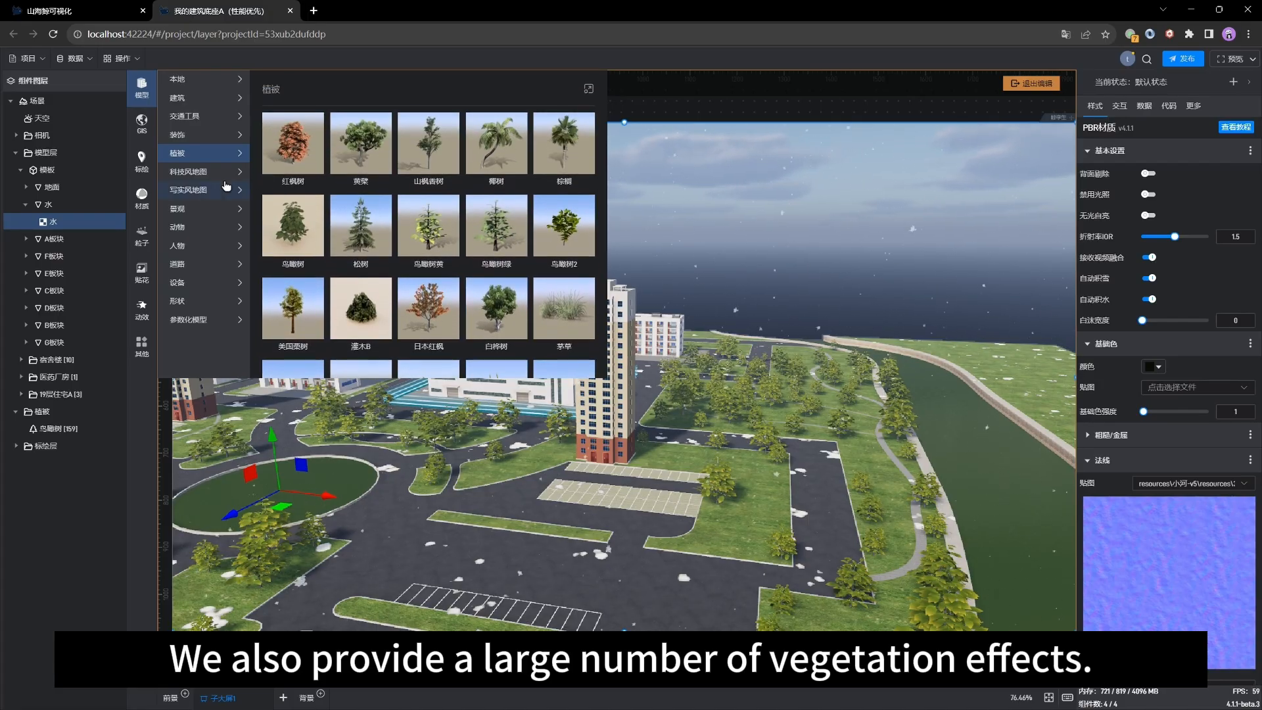
left_click(201, 176)
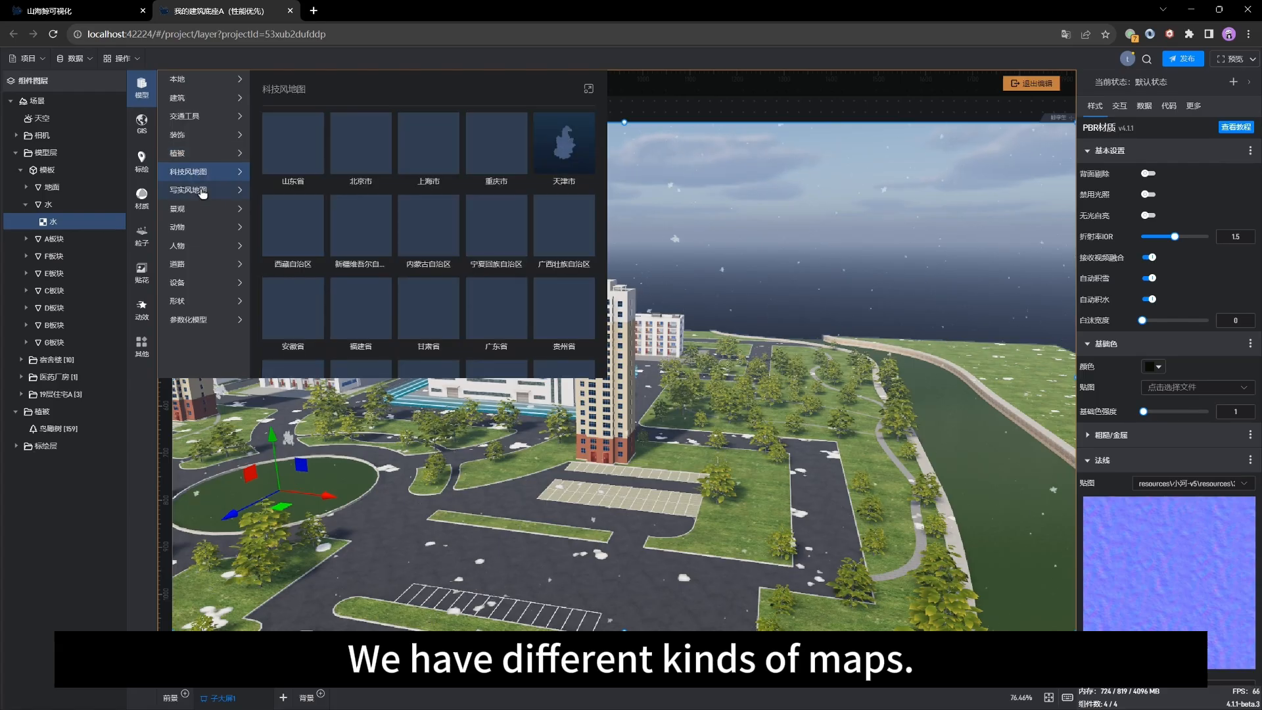
left_click(203, 191)
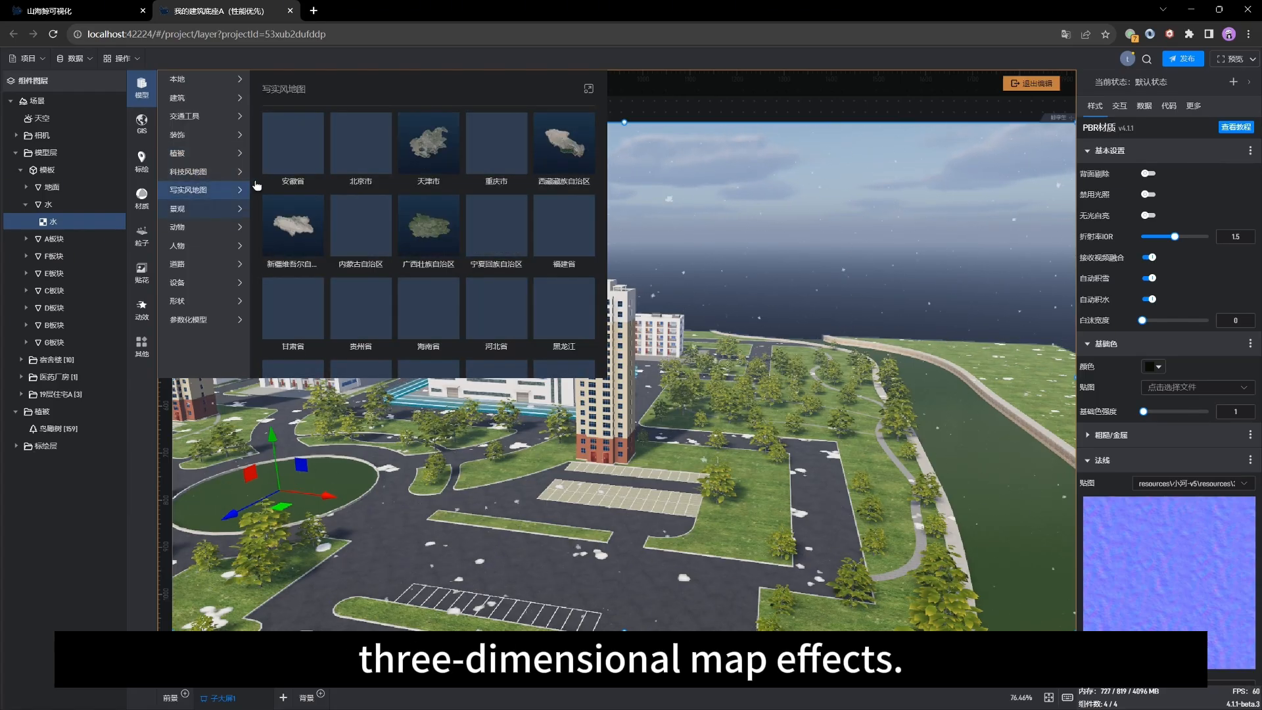
left_click(188, 210)
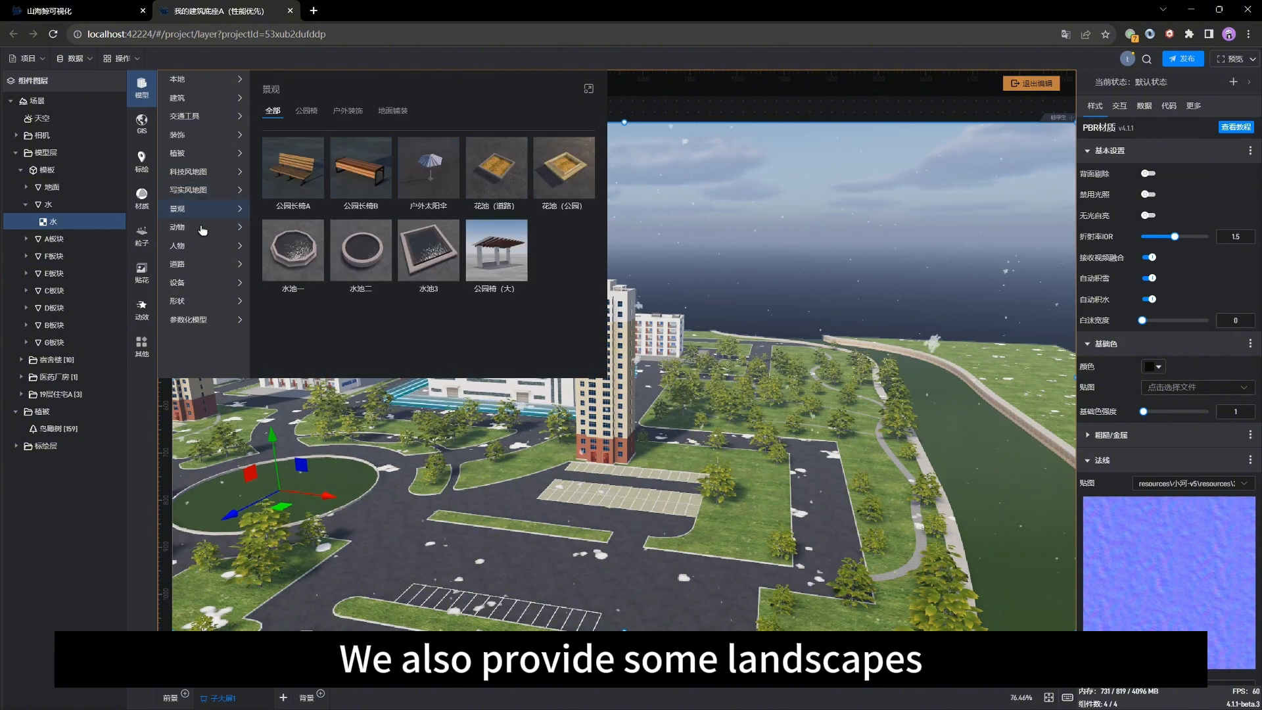
left_click(194, 233)
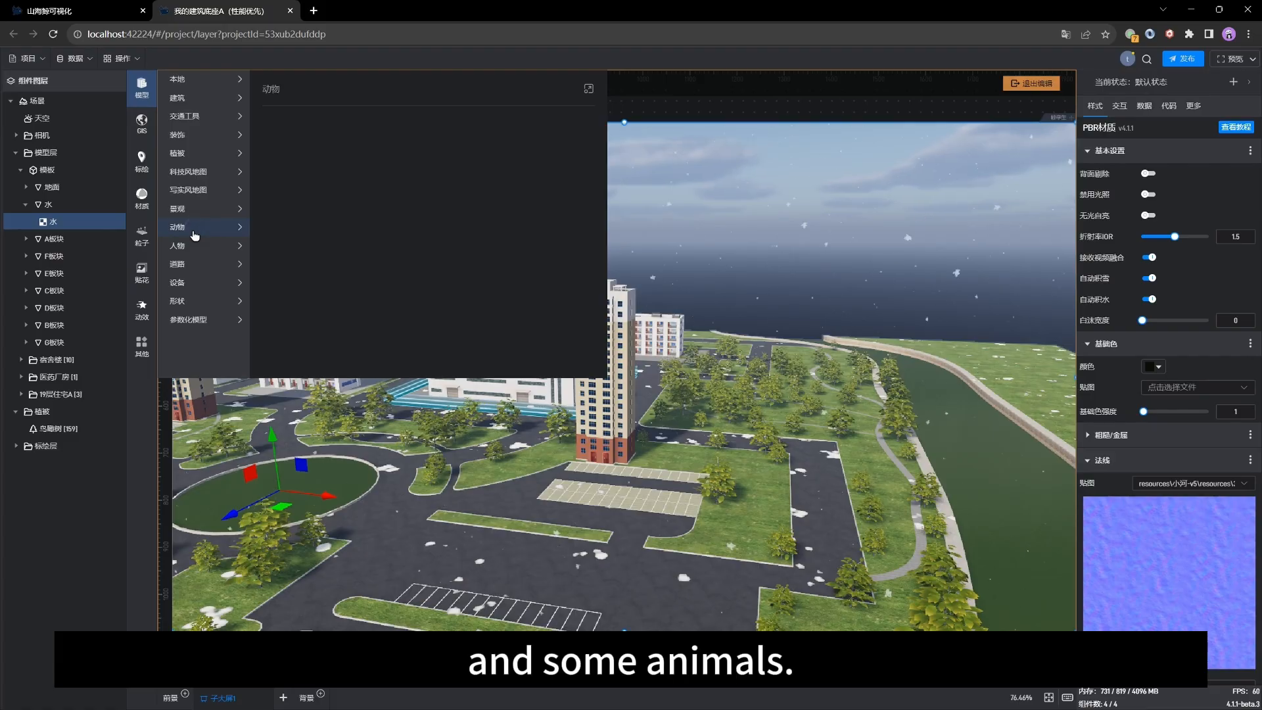
left_click(196, 248)
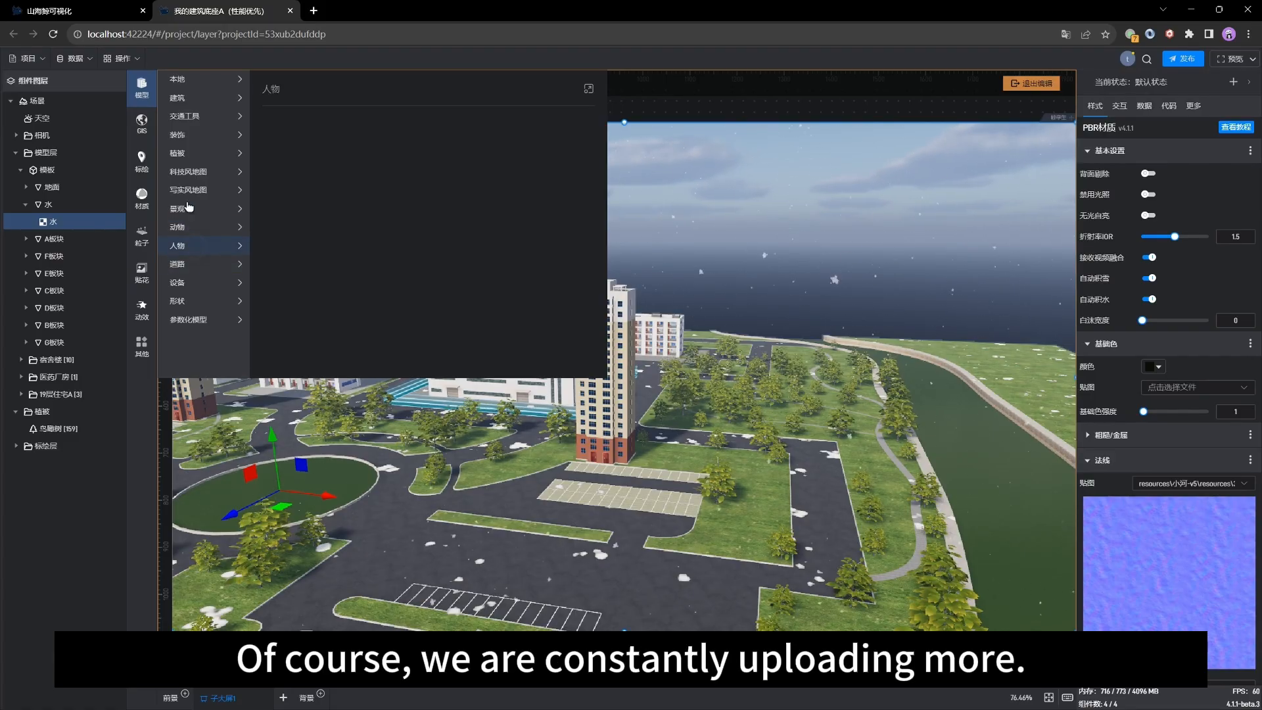
left_click(190, 270)
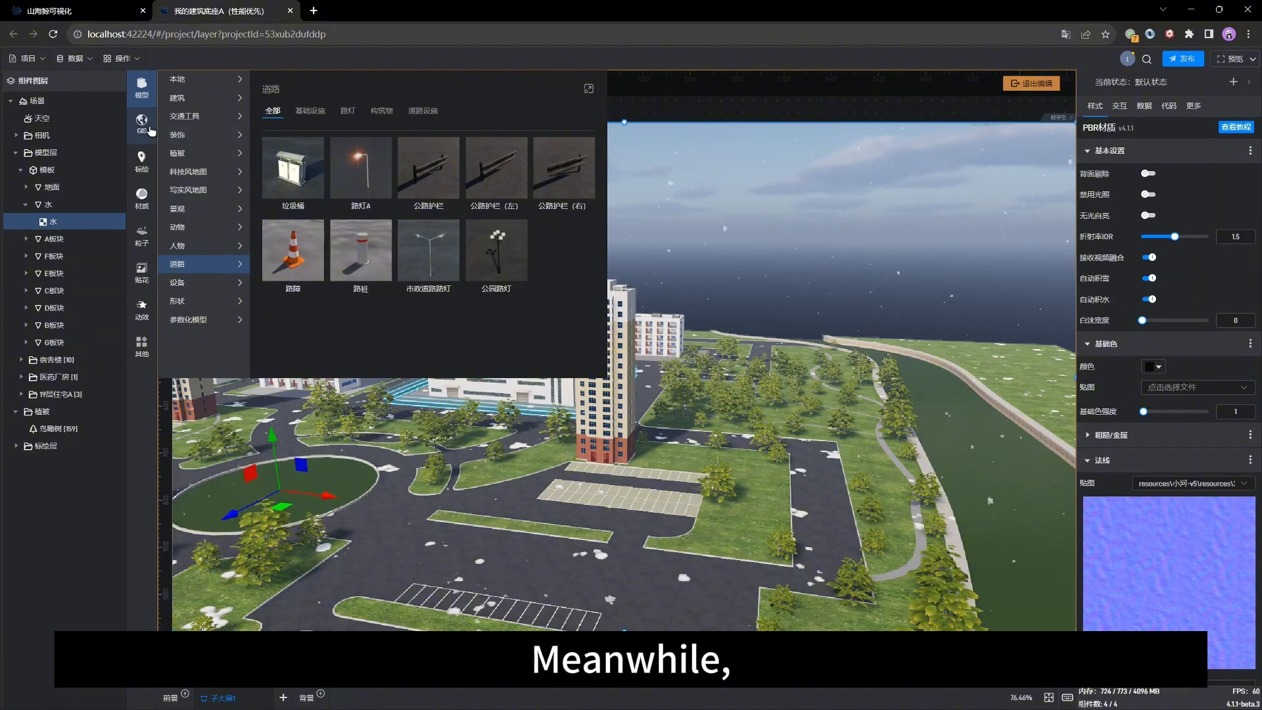
Step: Open the plotting library and browse the 标记 and 海量标记 marker sets
left_click(142, 169)
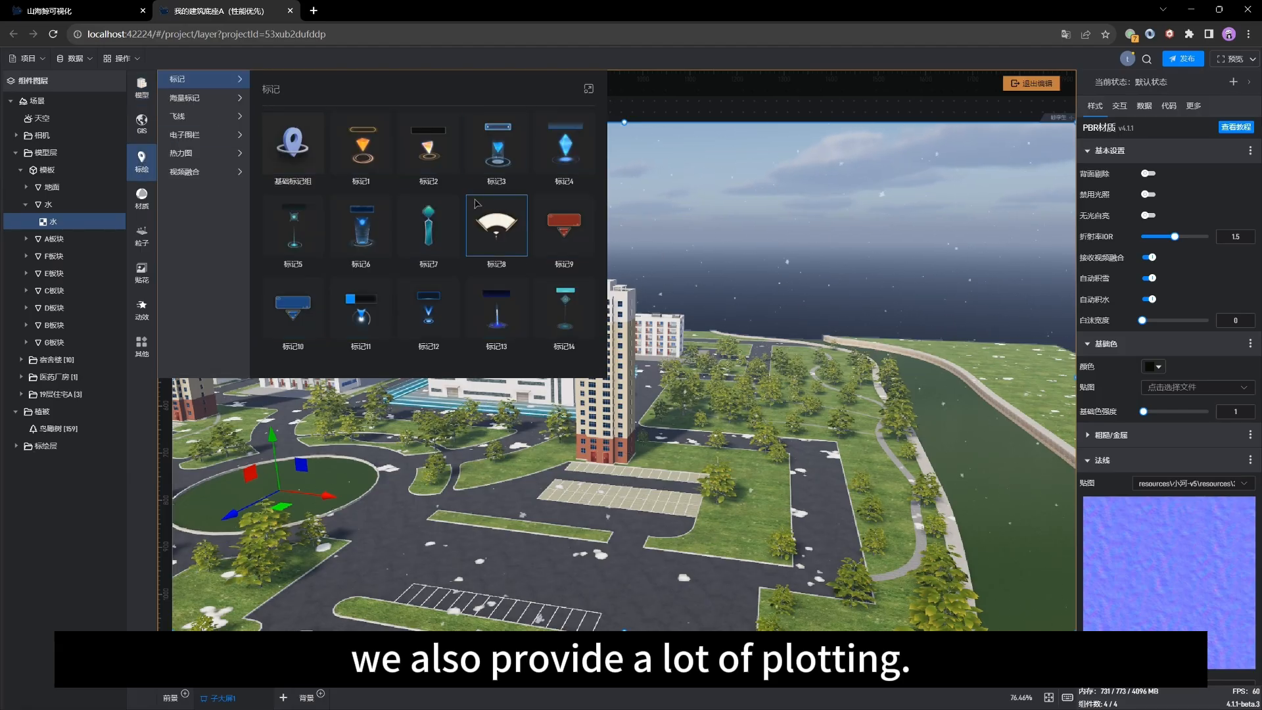
left_click_drag(556, 457, 617, 492)
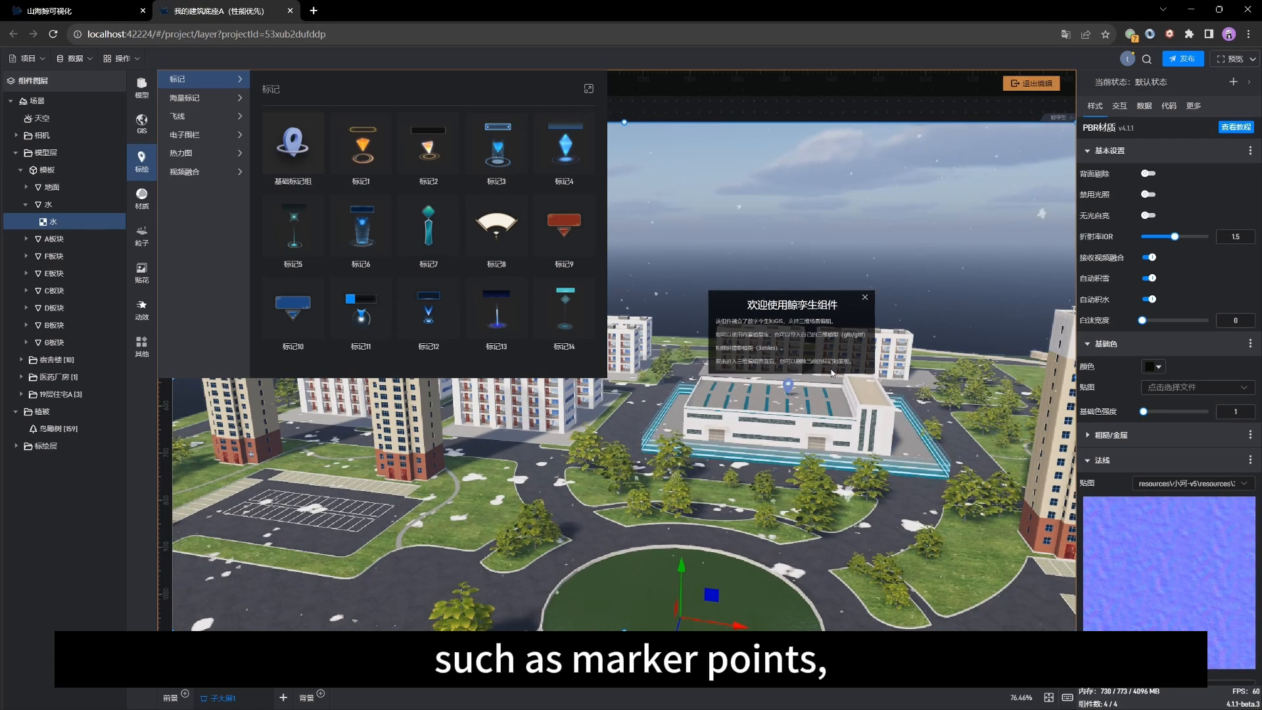
left_click(200, 117)
left_click(211, 102)
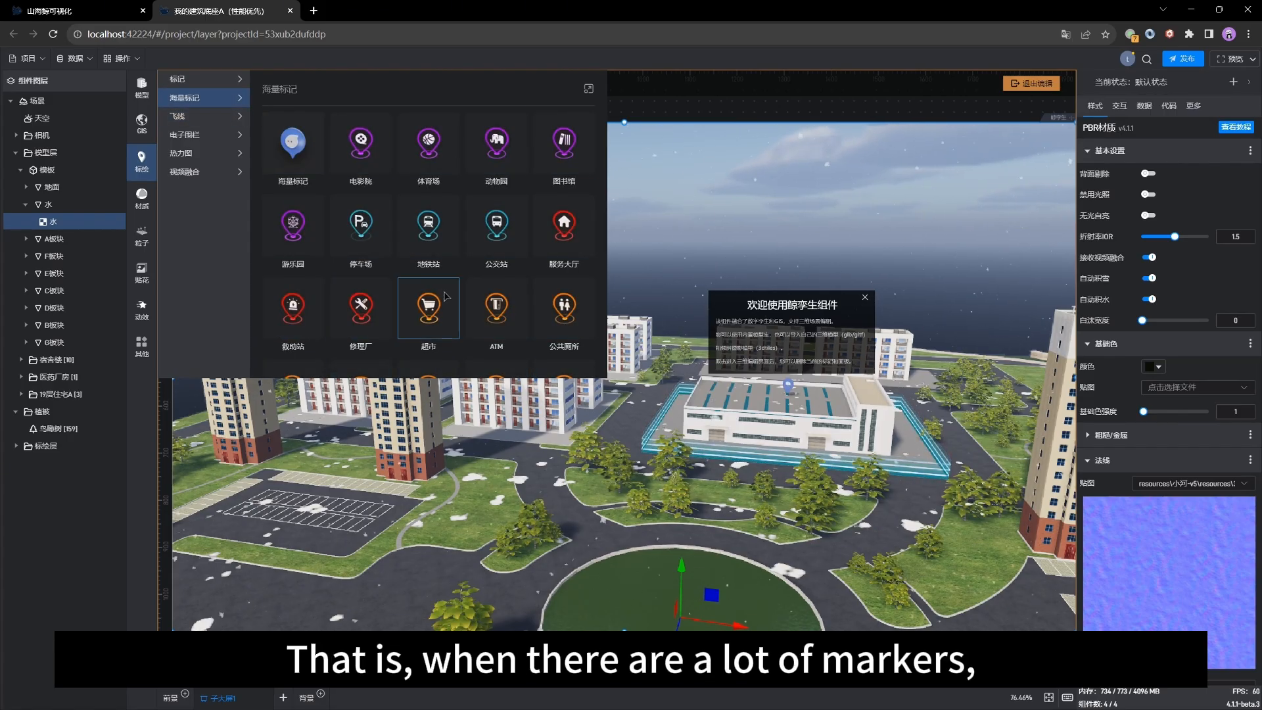
scroll(444, 295, "down", 3)
scroll(444, 295, "up", 3)
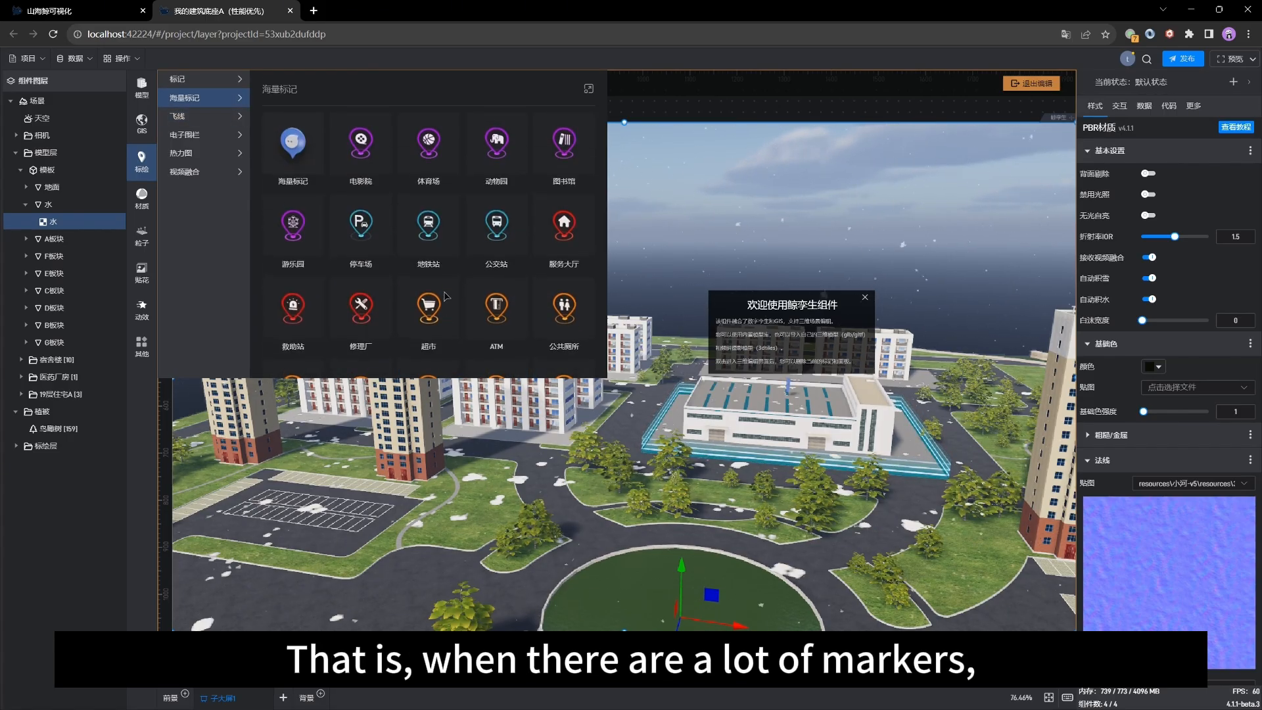
Step: Browse the plotting library's 标记 marker set, then the material library's 材质球 and 石材 categories
left_click(199, 86)
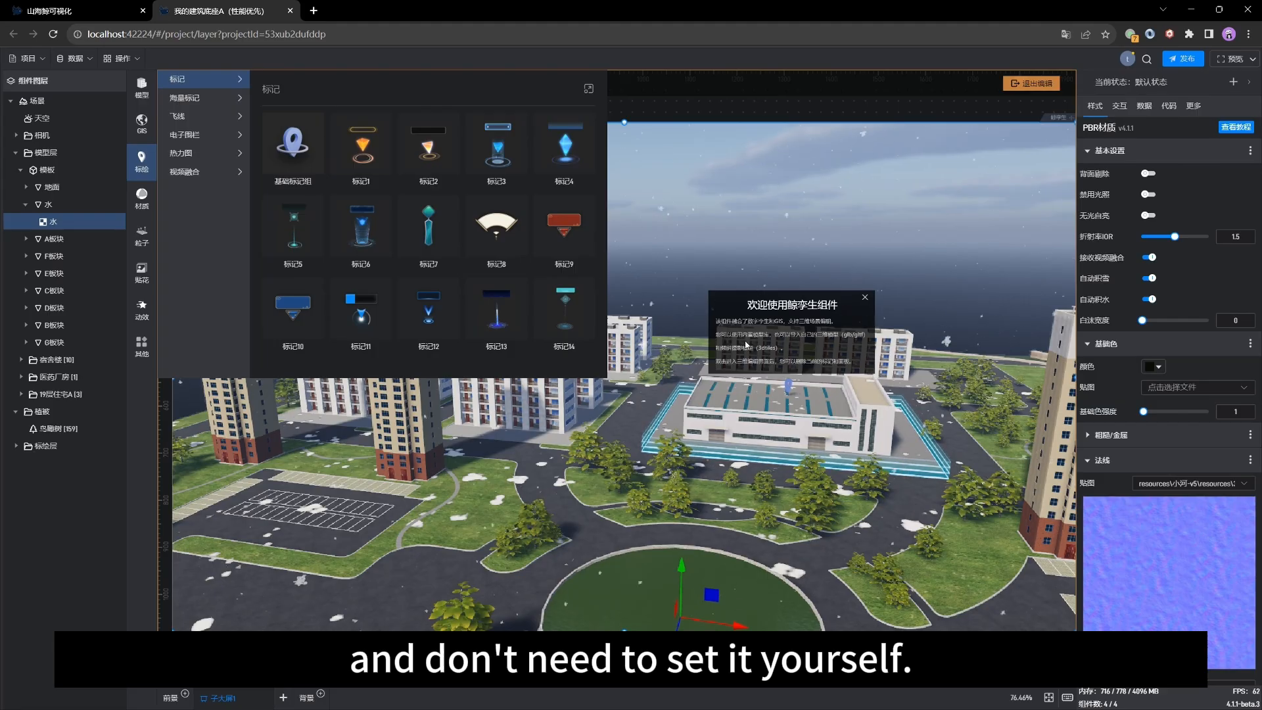
left_click(413, 164)
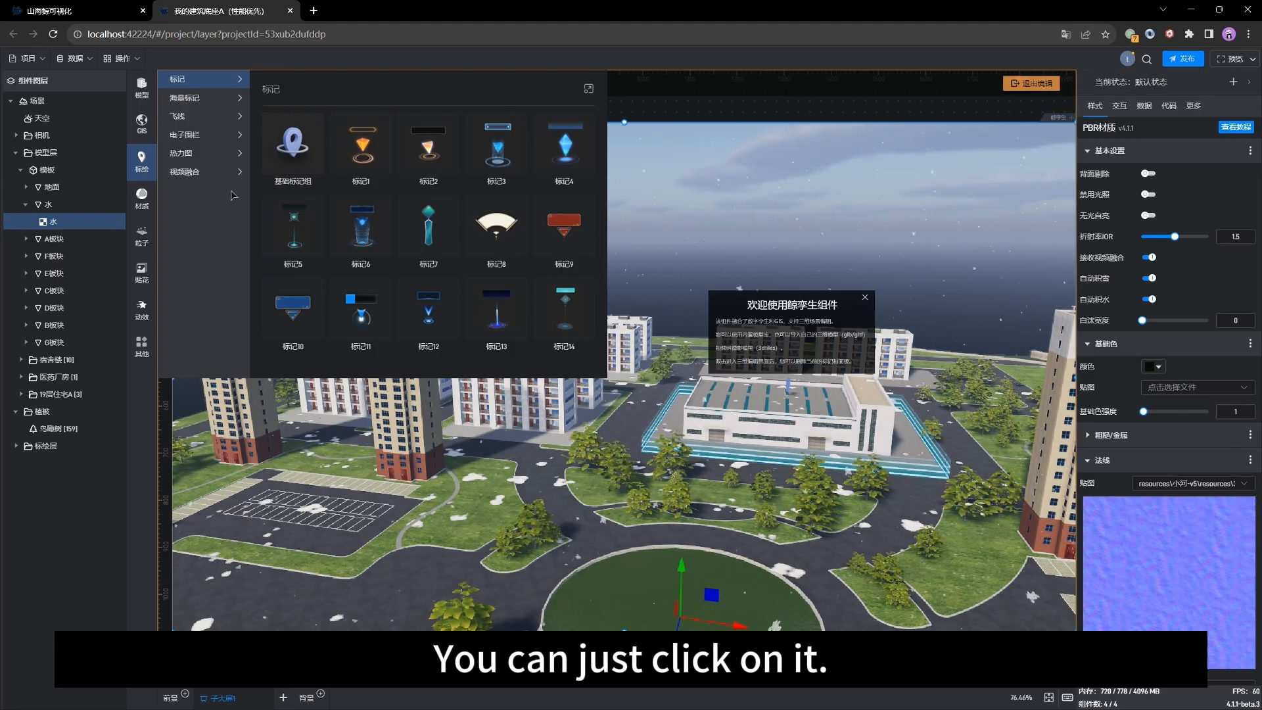
left_click(150, 205)
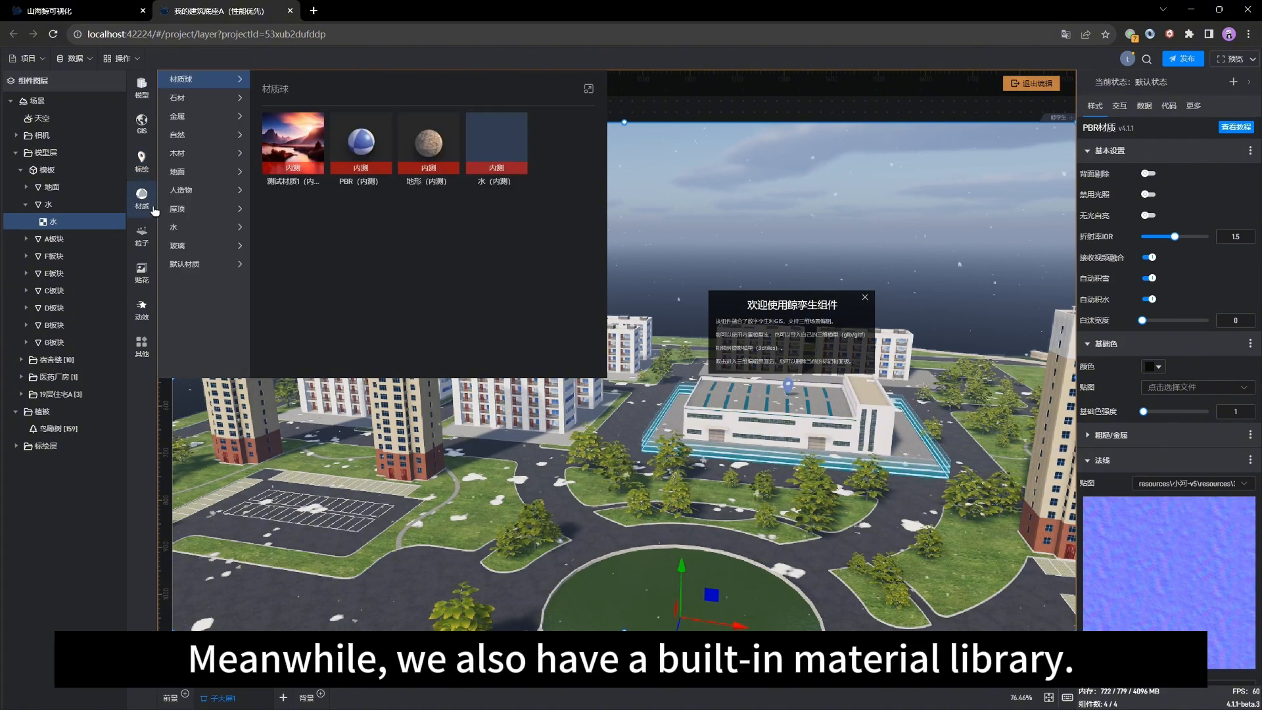
left_click(195, 99)
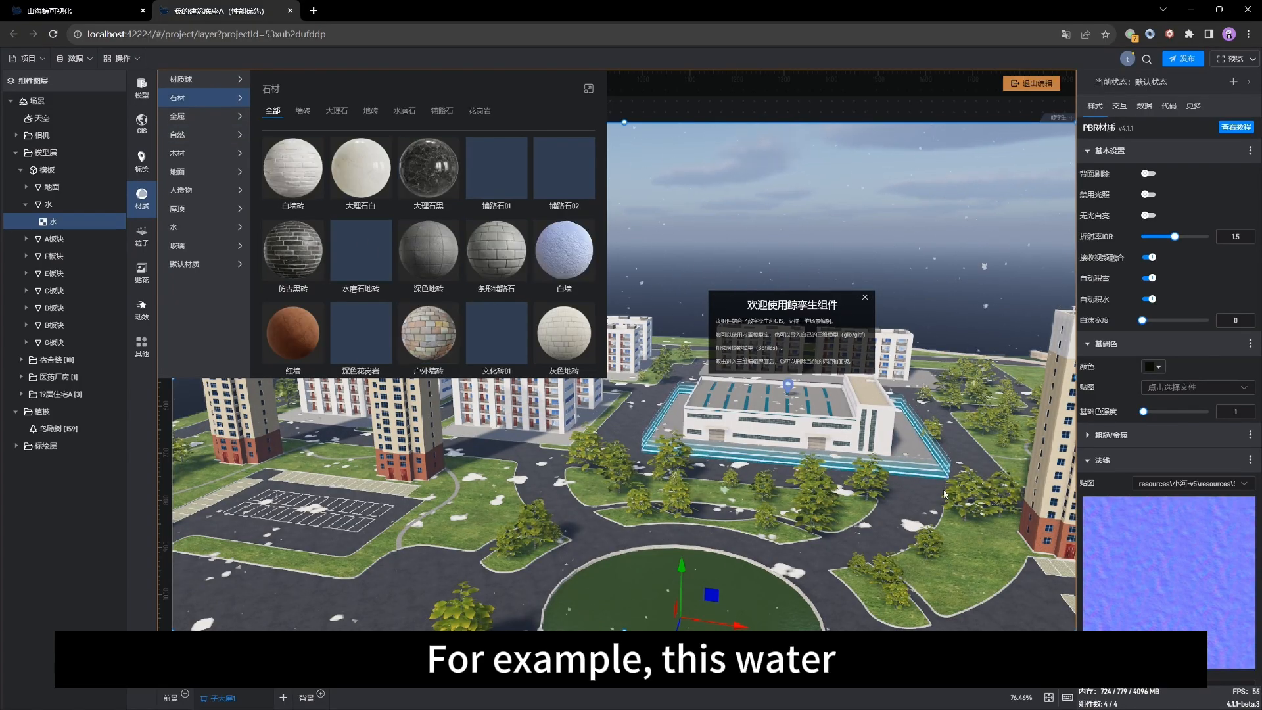
Step: Select the river's water surface in the viewport and its 水 material node in the scene tree
right_click_drag(943, 494, 637, 471)
left_click(652, 472)
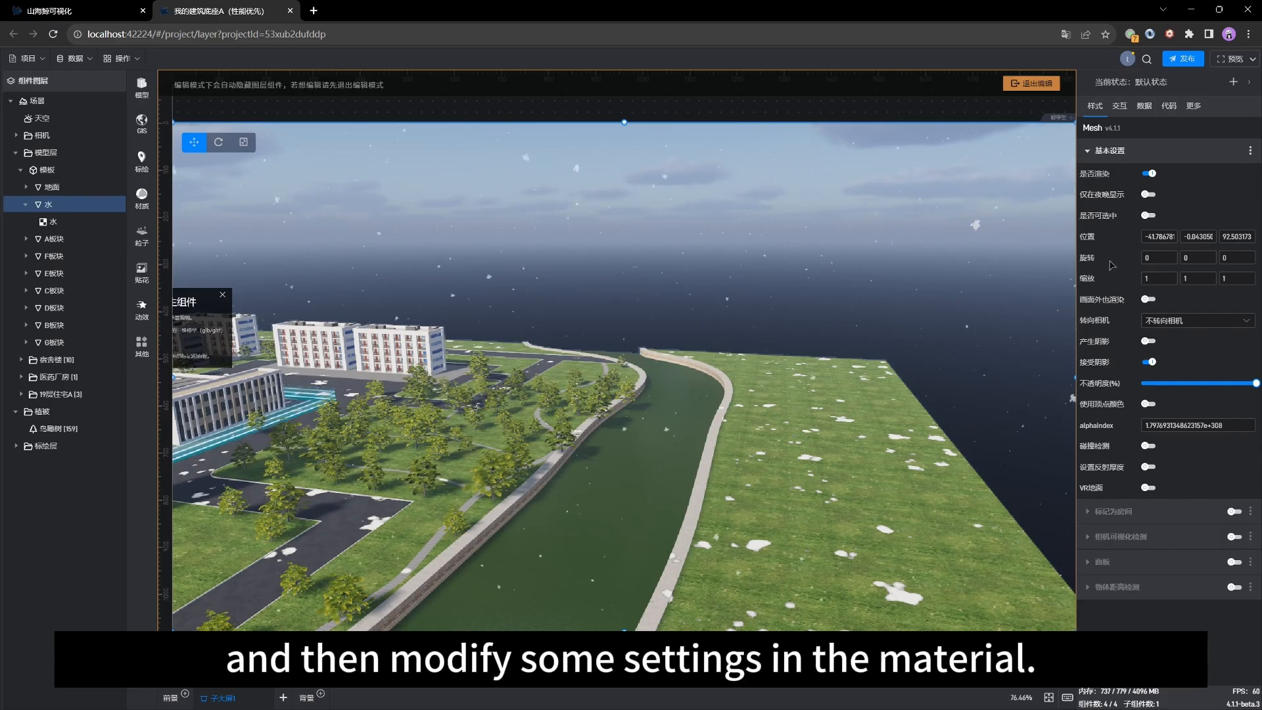
left_click(73, 226)
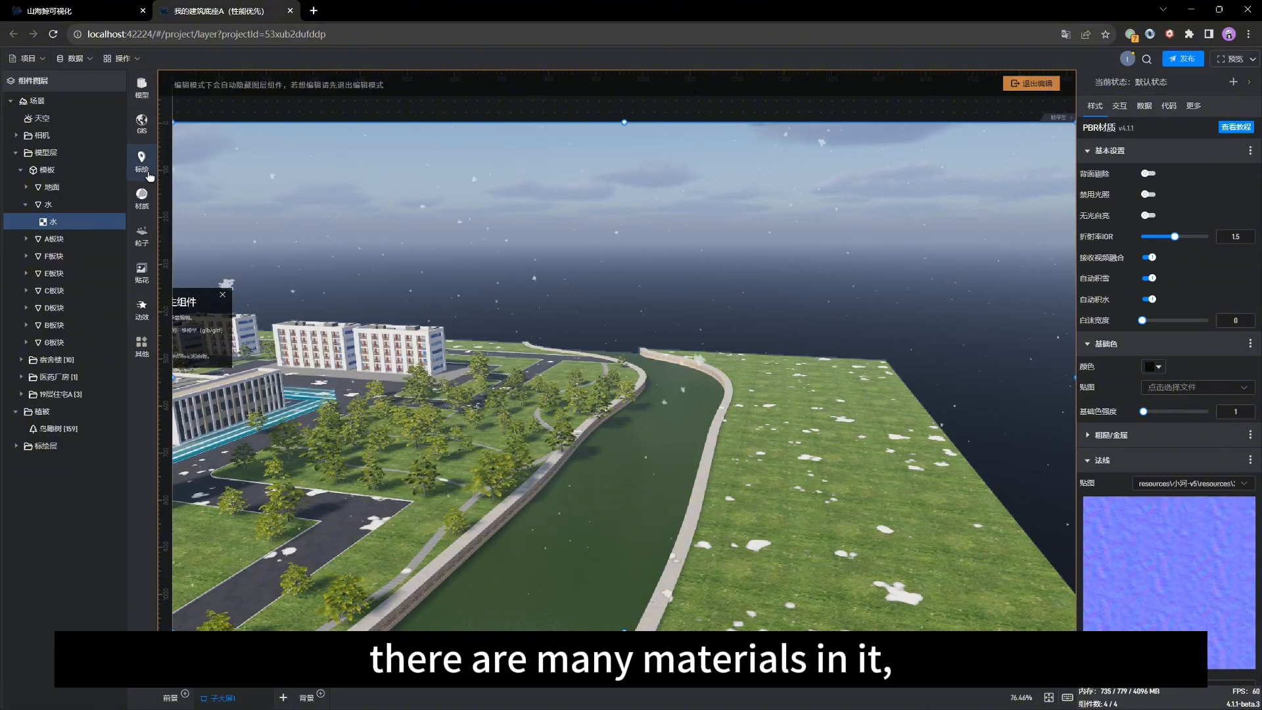
Step: Open the material library's 自然 category to review the natural materials
left_click(141, 197)
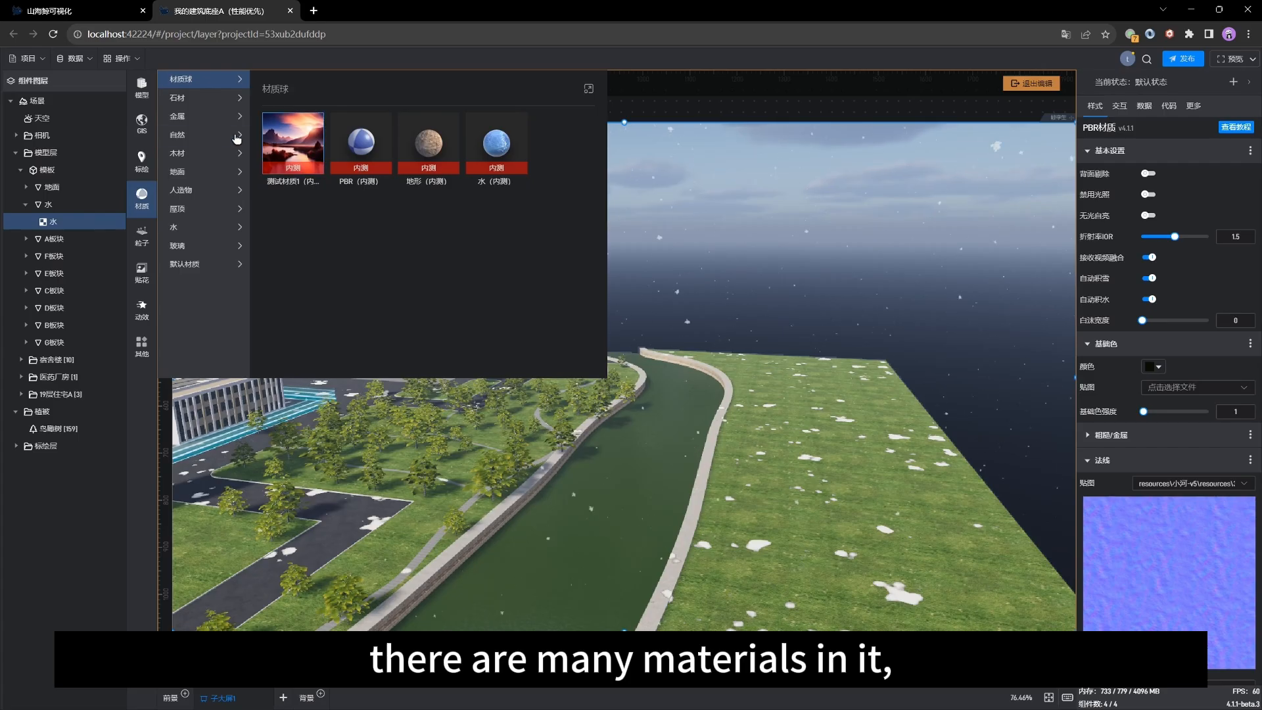
left_click(210, 136)
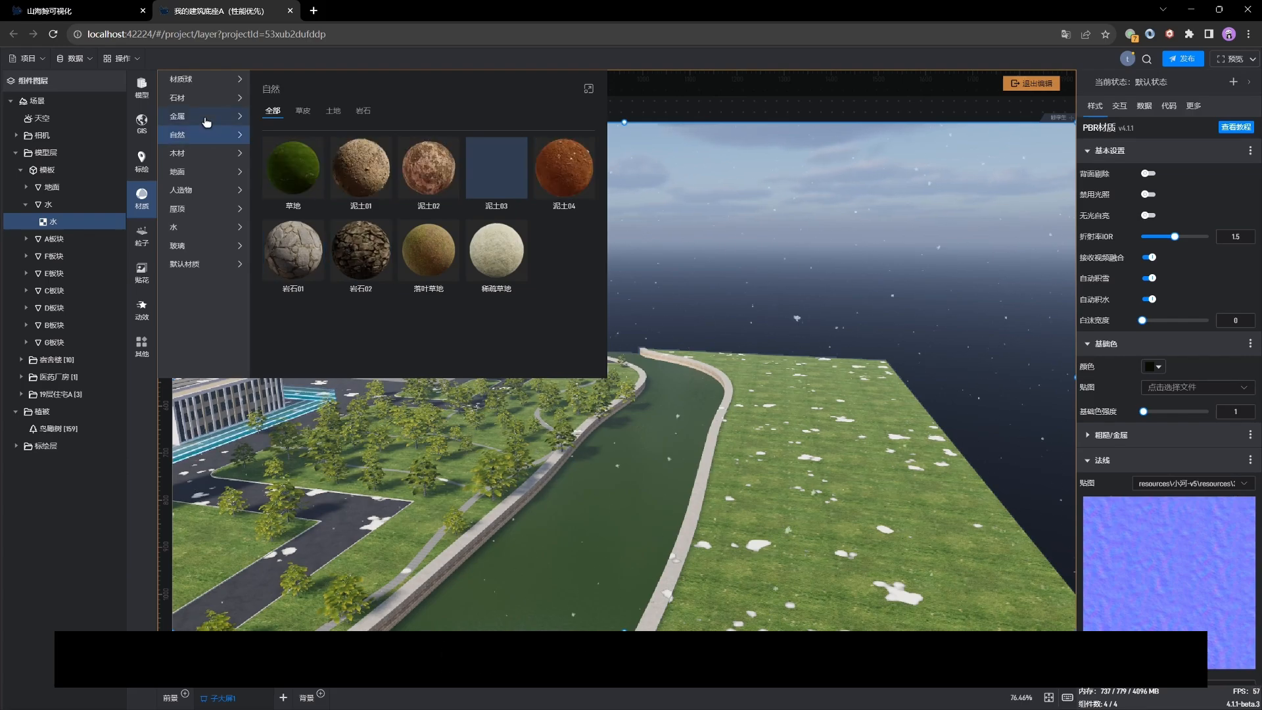
left_click_drag(400, 458, 649, 459)
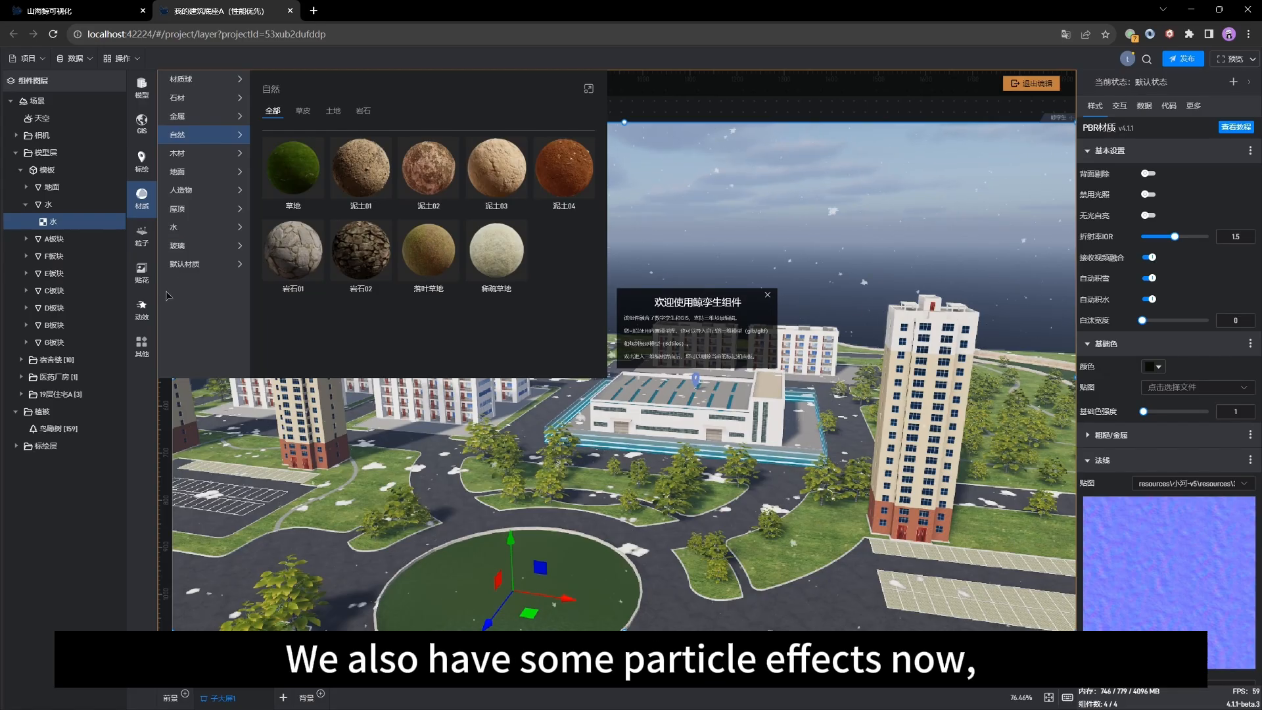
Step: Browse the 粒子 particle, 动效 animation and 贴花 decal libraries
left_click(142, 245)
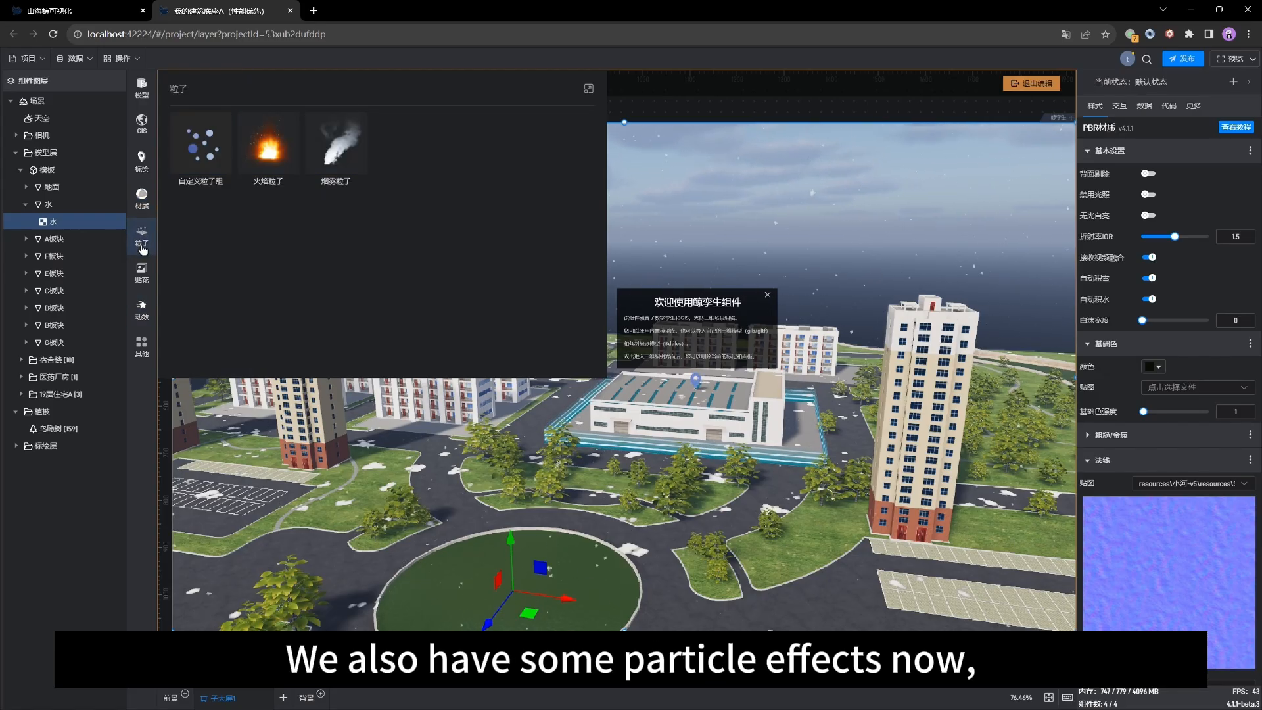
left_click(144, 306)
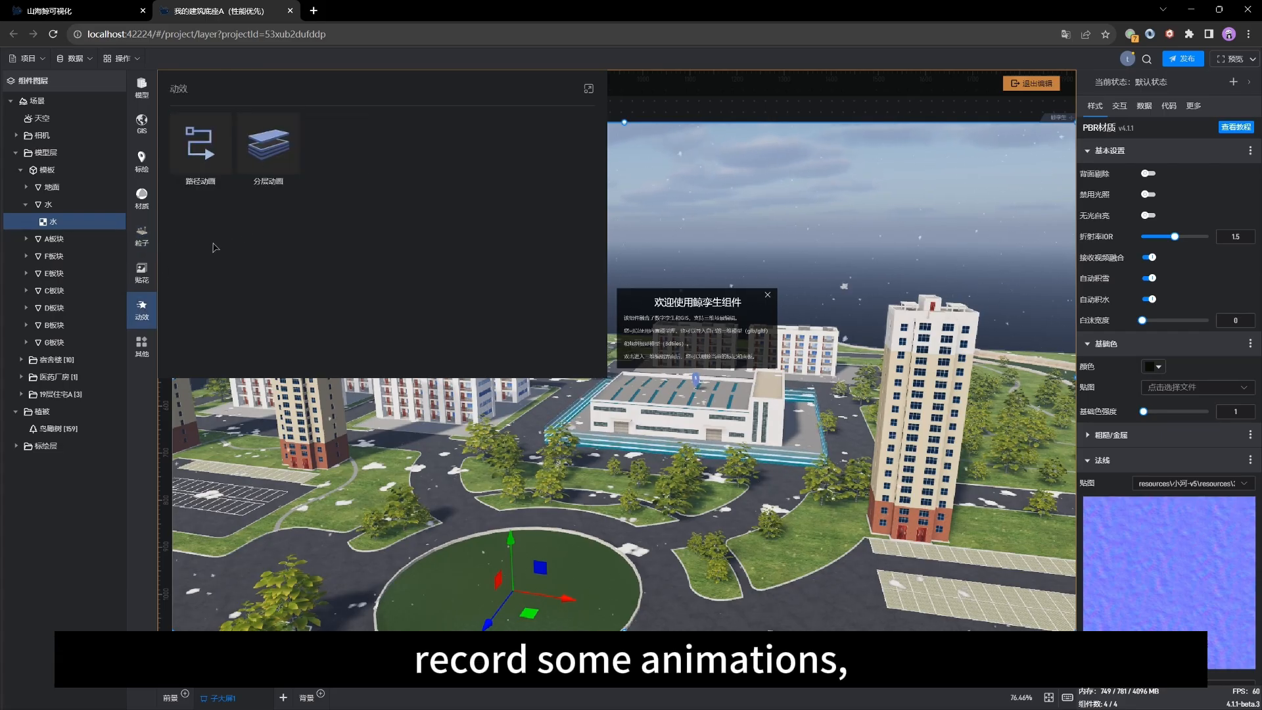
left_click(157, 285)
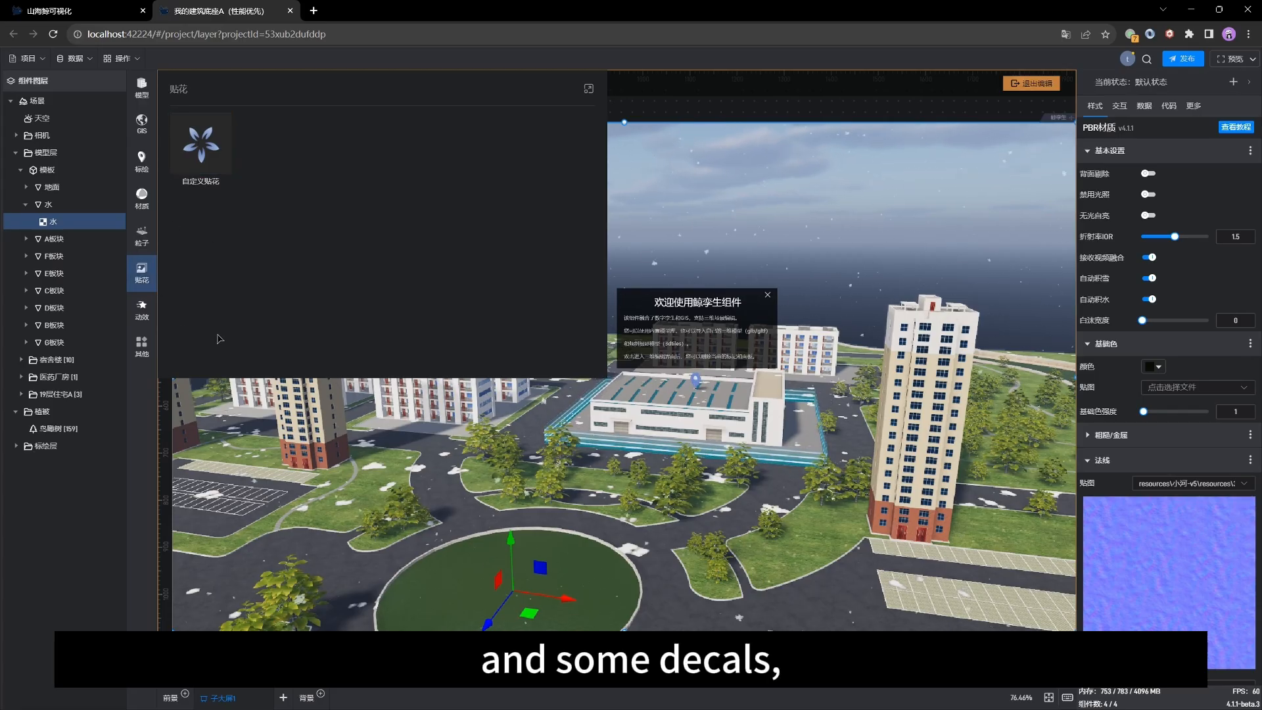
left_click(575, 440)
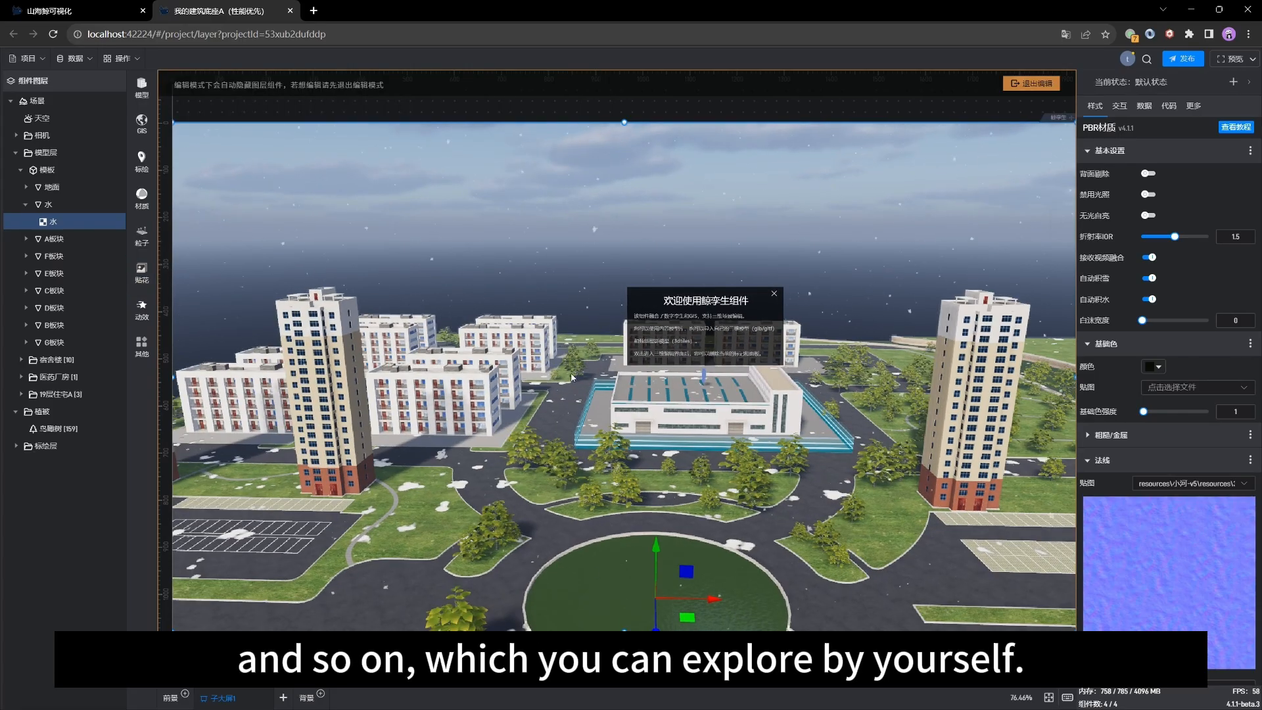
Step: Orbit and zoom around the campus scene and peek at the GIS imagery options to review the layout
left_click_drag(584, 453, 593, 425)
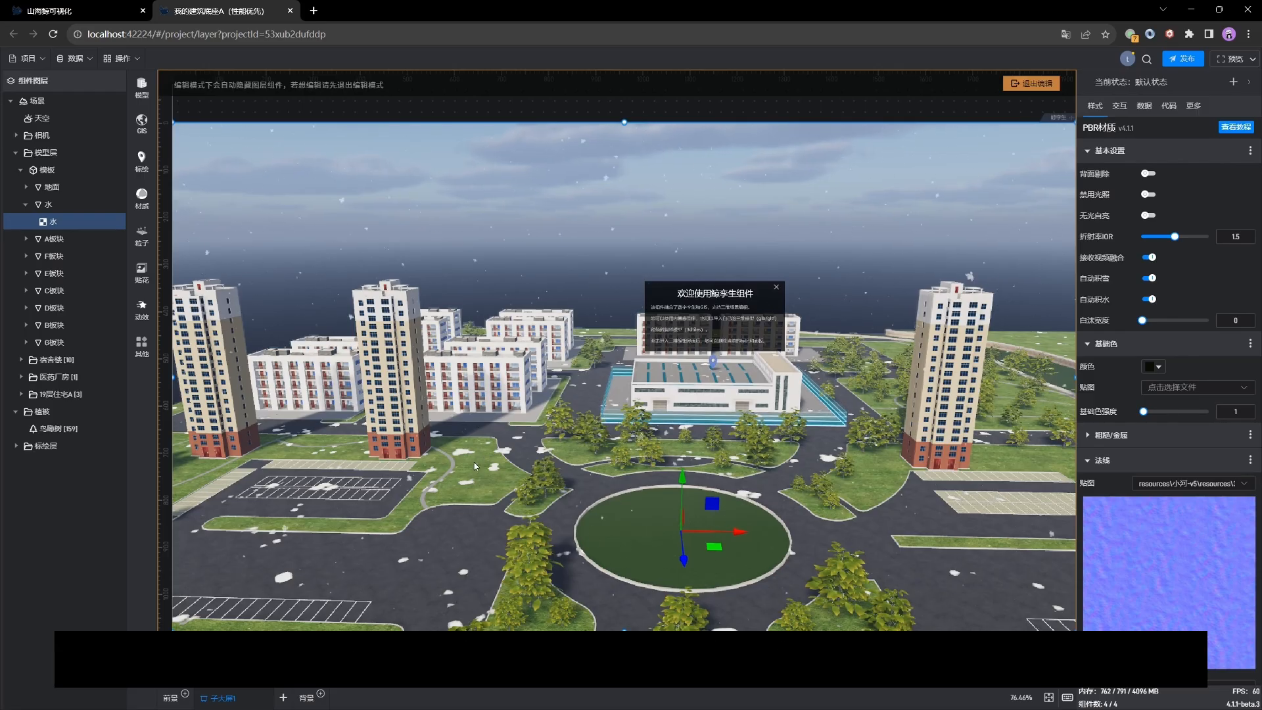
left_click_drag(468, 460, 597, 478)
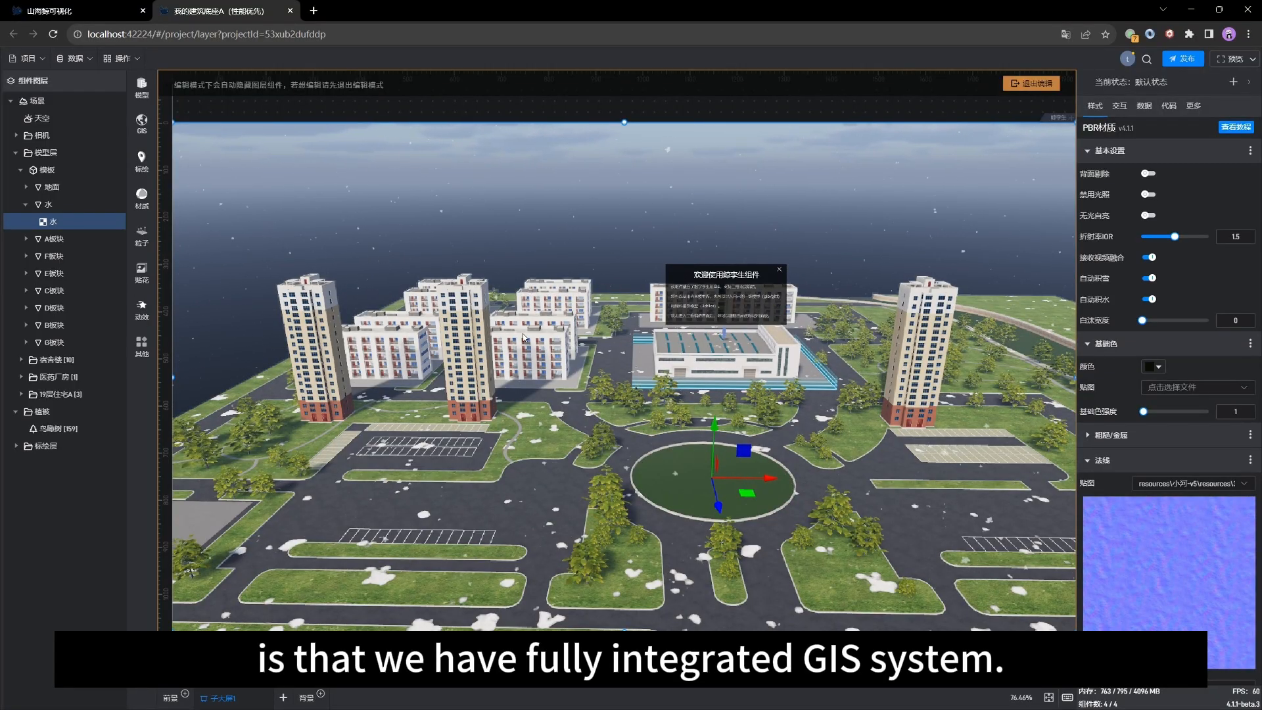
left_click(142, 122)
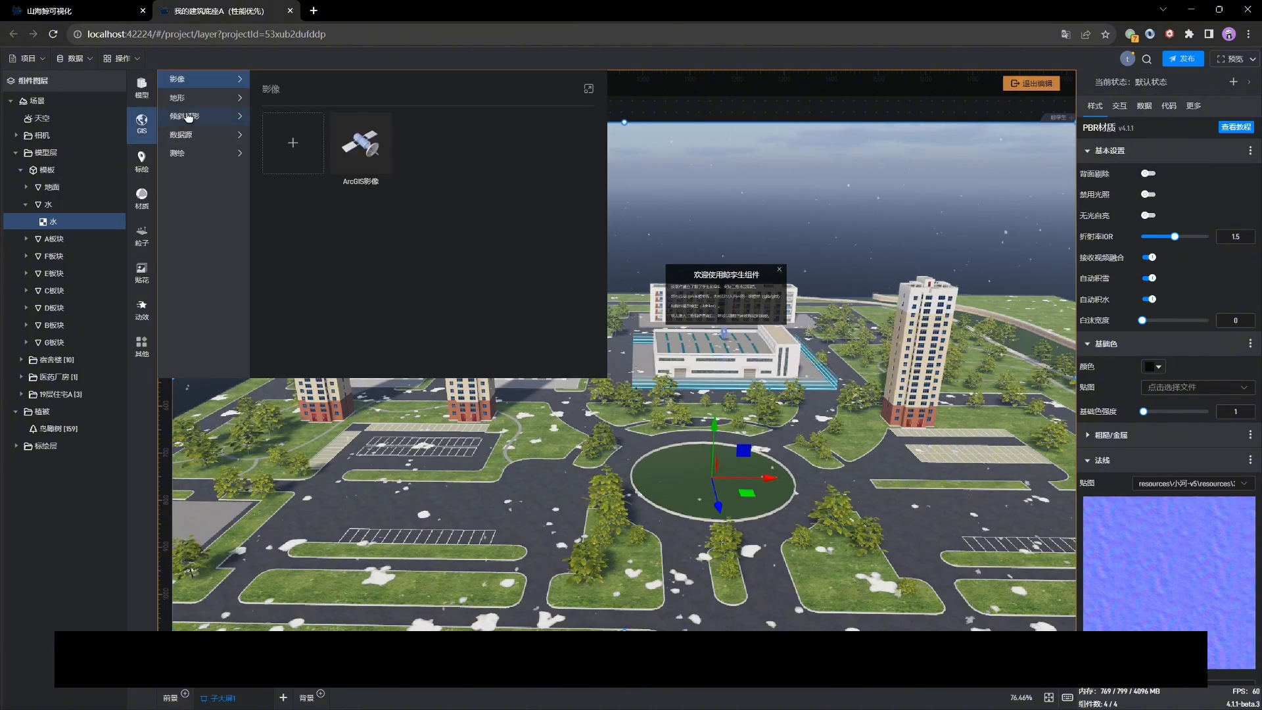
left_click_drag(794, 439, 728, 394)
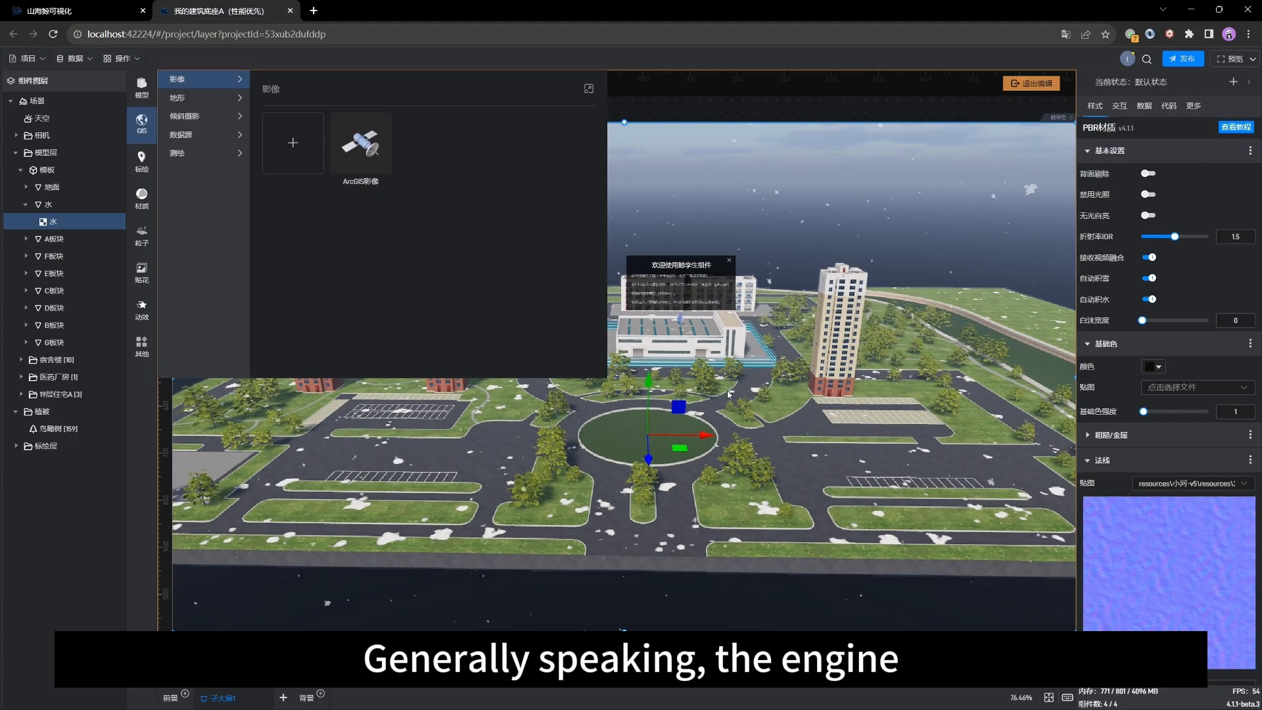
left_click(619, 419)
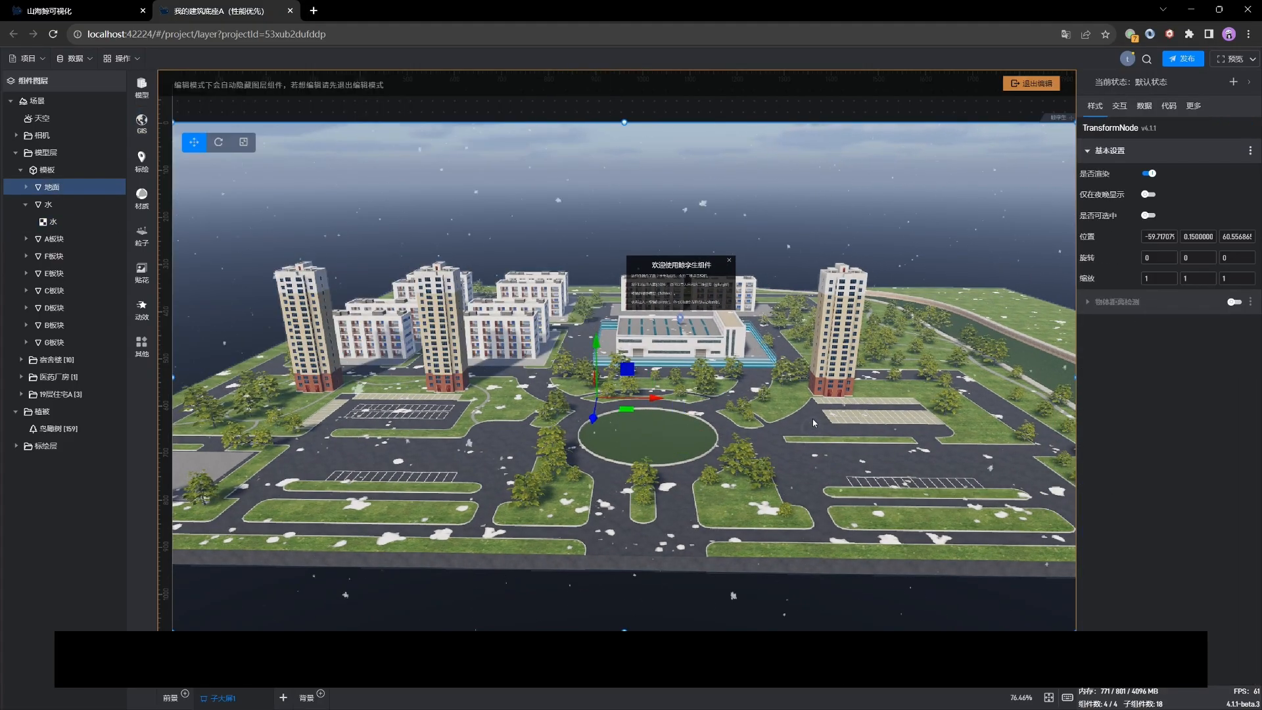
left_click_drag(553, 414, 422, 412)
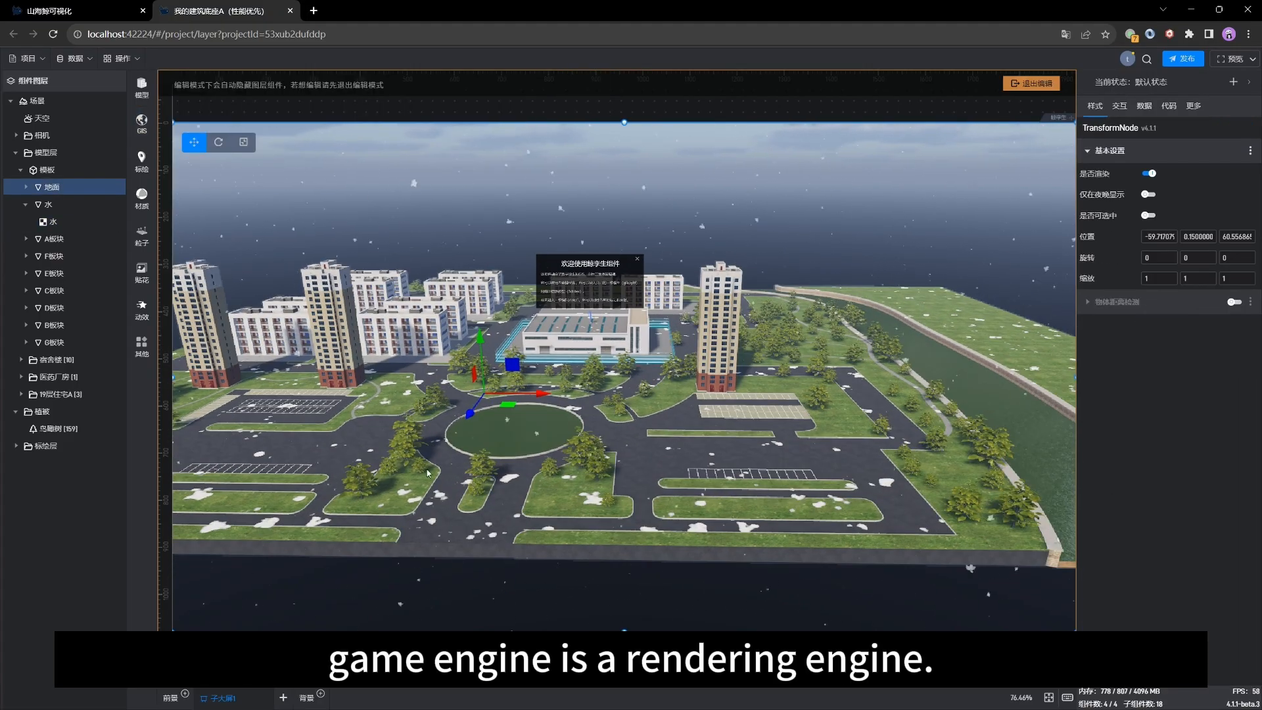
right_click_drag(342, 440, 510, 483)
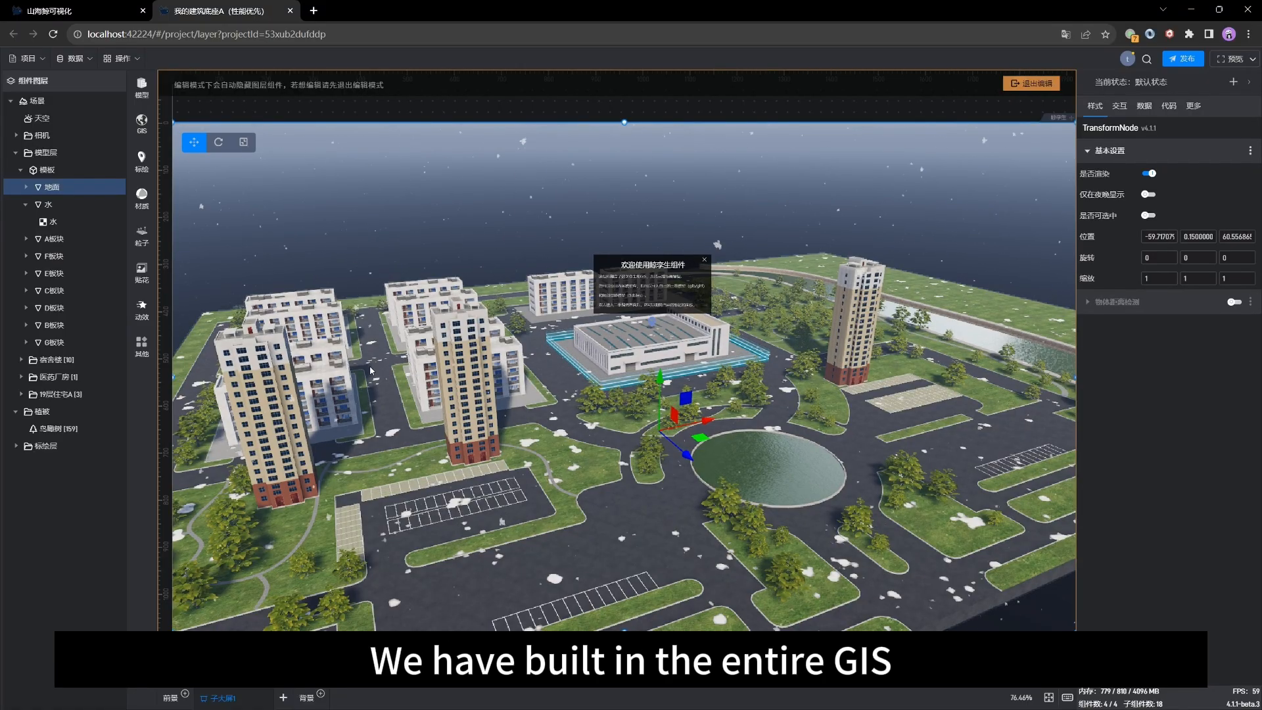
Step: Add the ArcGIS影像 imagery layer to the scene and set its brightness to -9
left_click(142, 122)
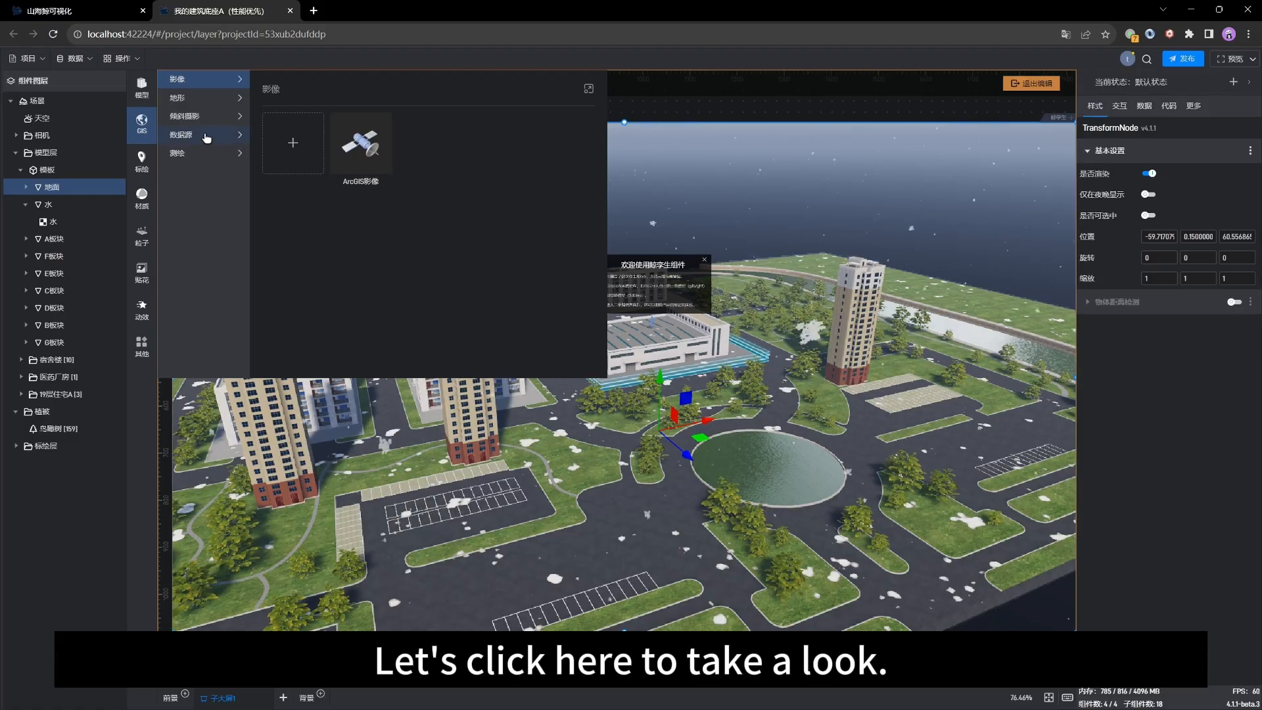
left_click(366, 149)
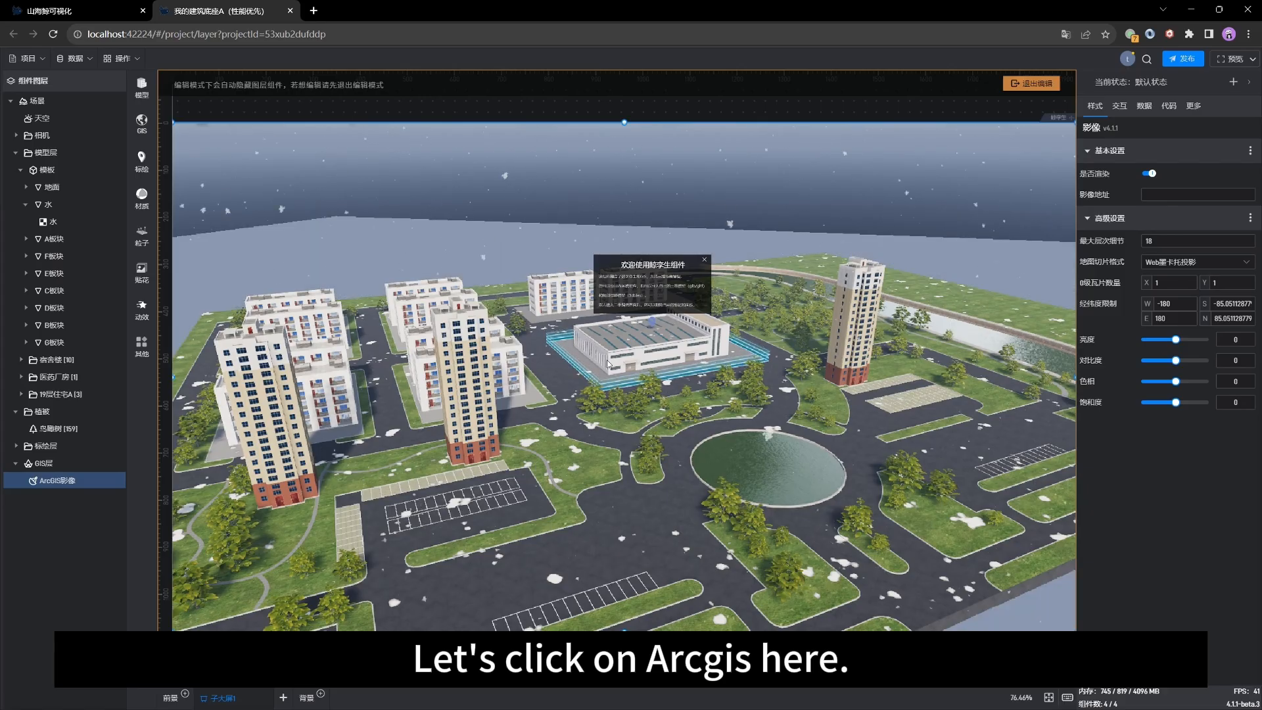
left_click_drag(556, 444, 572, 433)
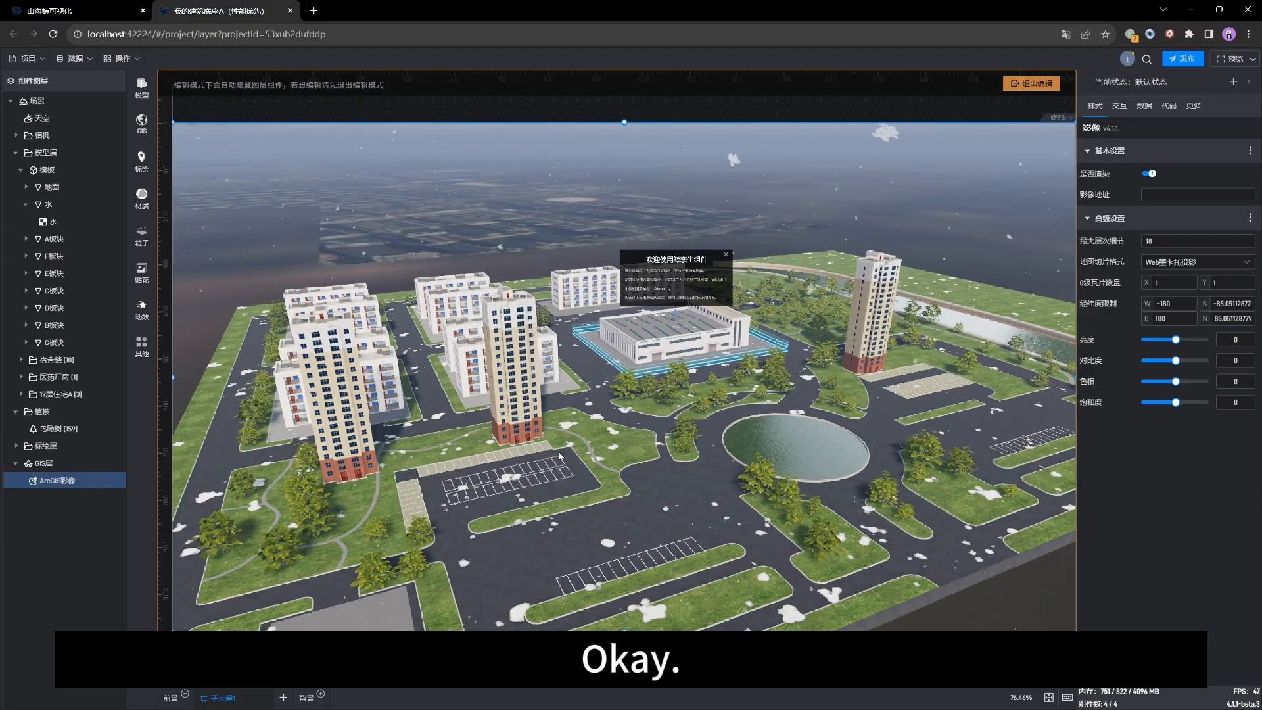
left_click_drag(502, 445, 520, 436)
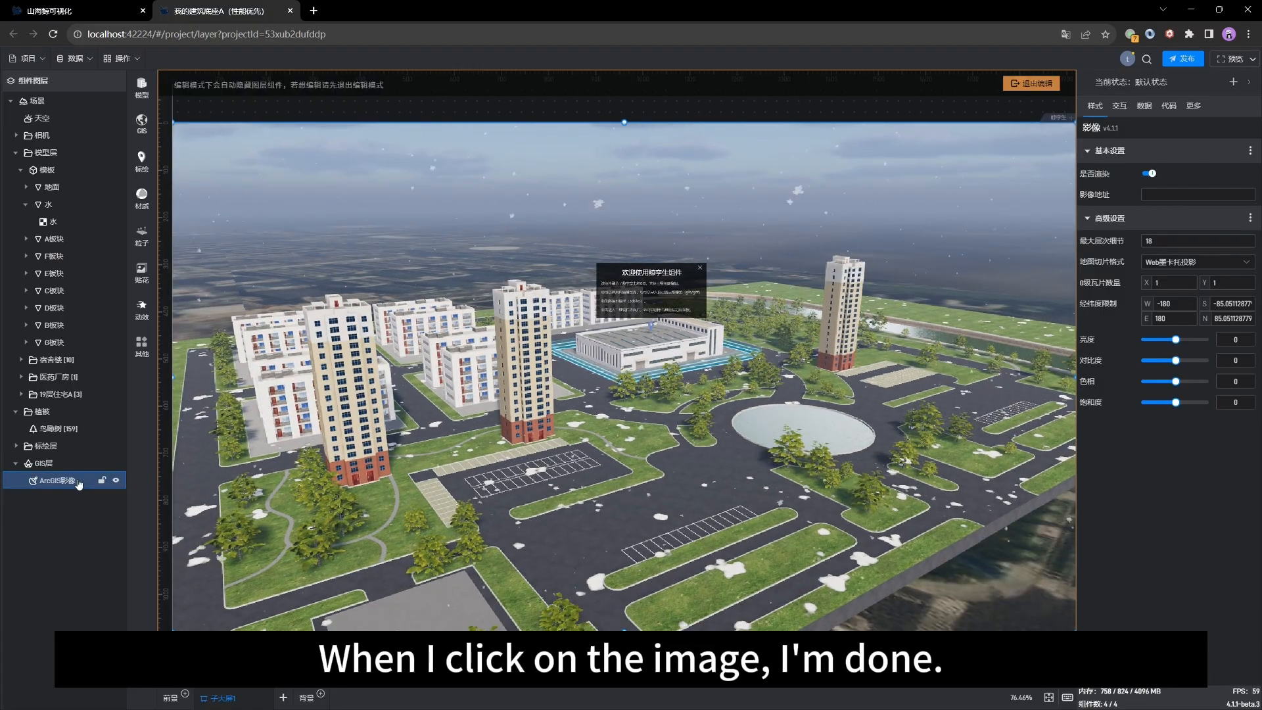
scroll(446, 505, "up", 1)
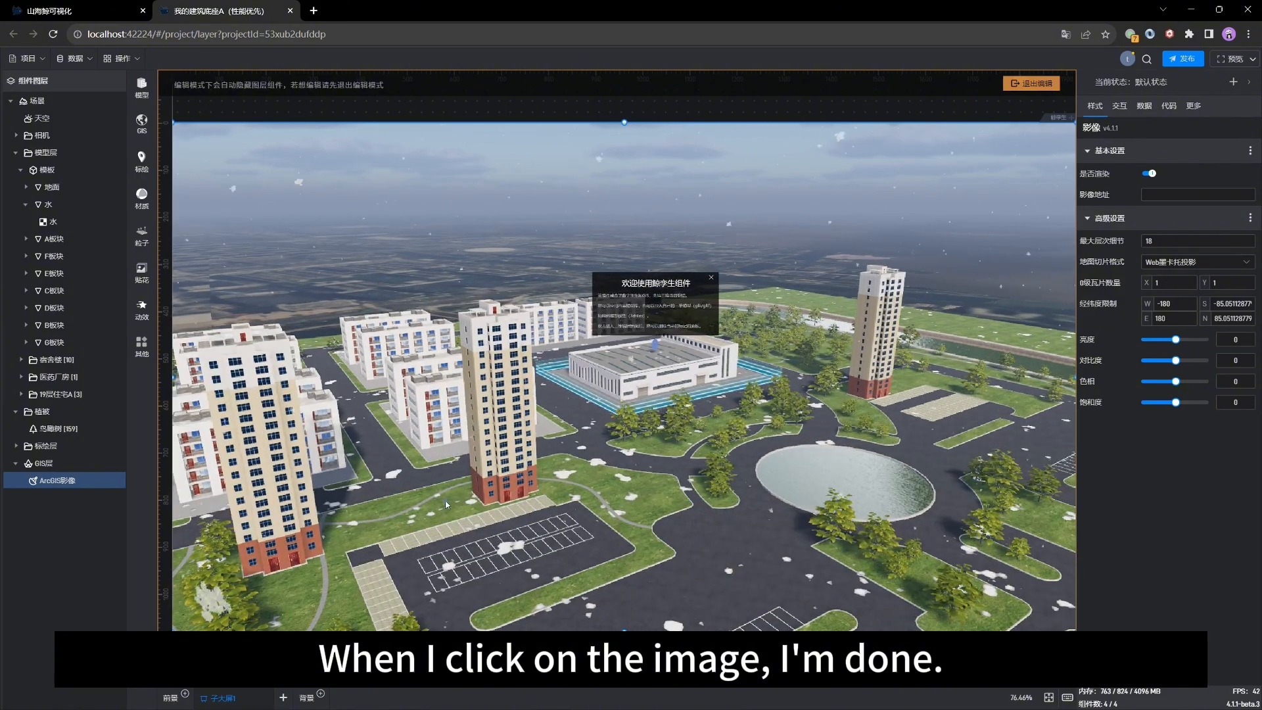
left_click_drag(445, 505, 620, 503)
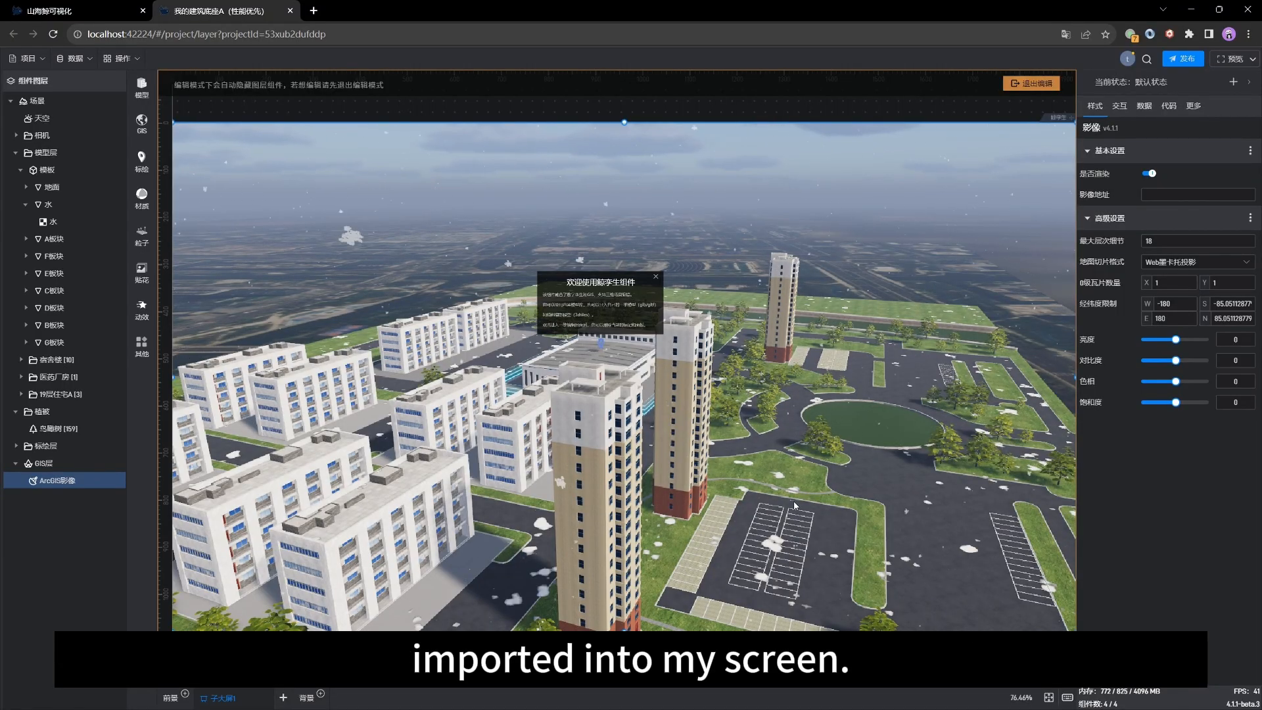
left_click_drag(794, 500, 565, 526)
left_click_drag(539, 467, 609, 441)
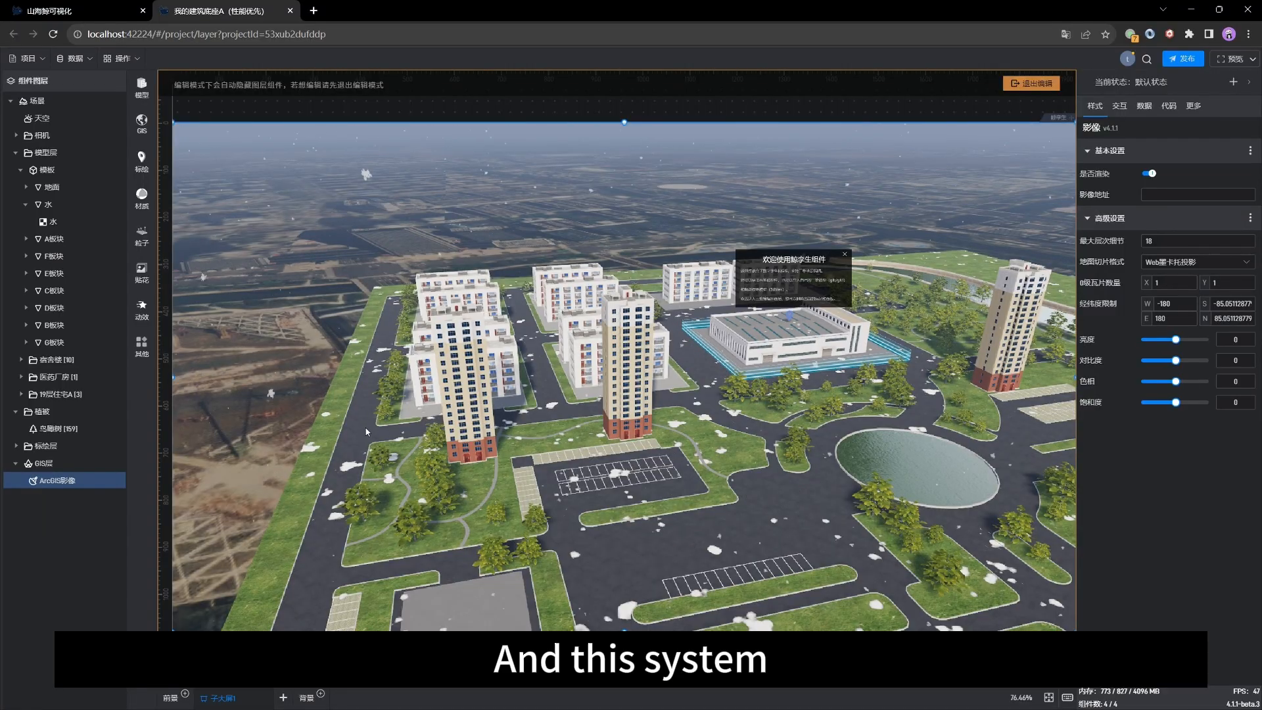
scroll(366, 432, "down", 2)
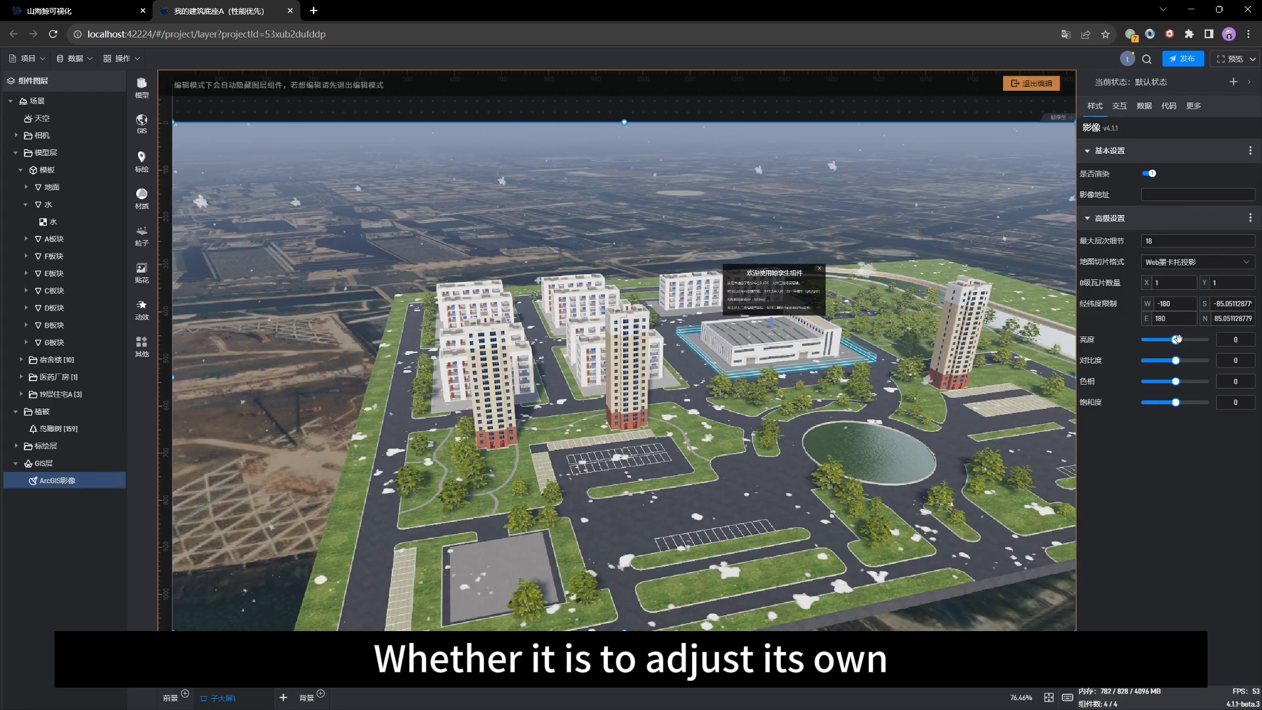
mouse_move(1176, 339)
left_click_drag(1167, 338, 1174, 339)
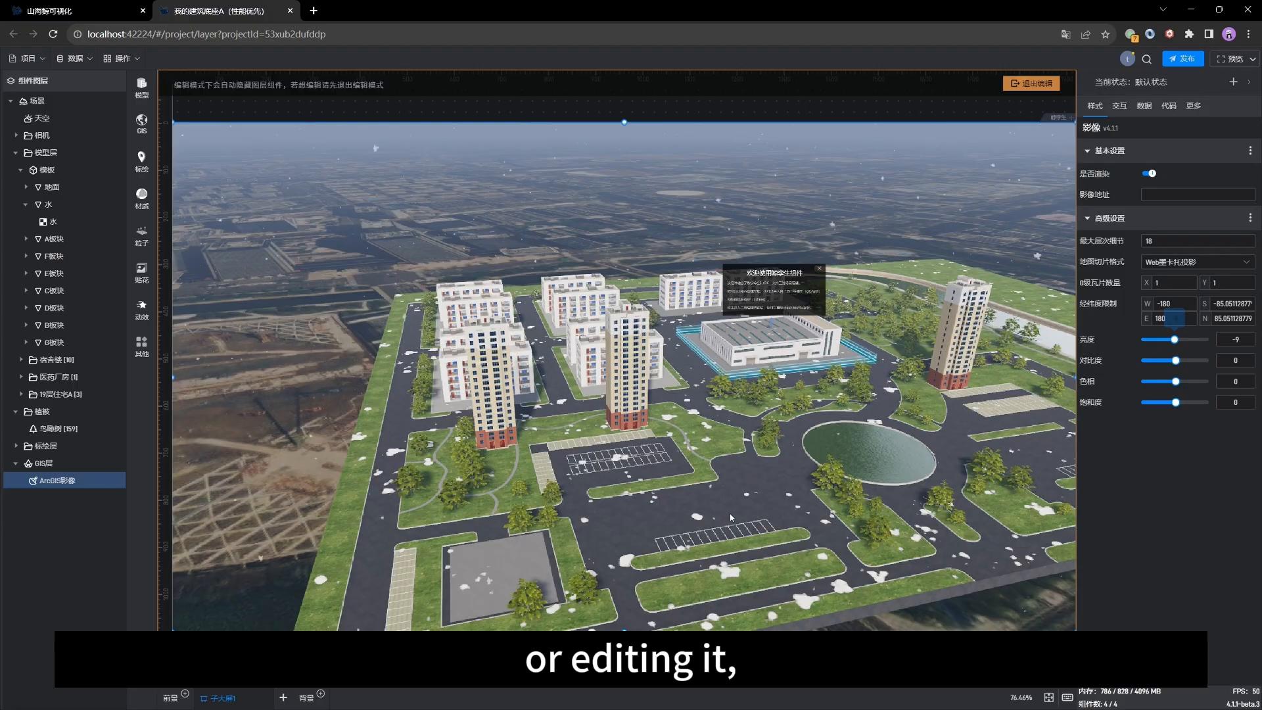
Step: Add the 杭州地形 terrain layer from the GIS terrain library
left_click_drag(621, 442, 426, 475)
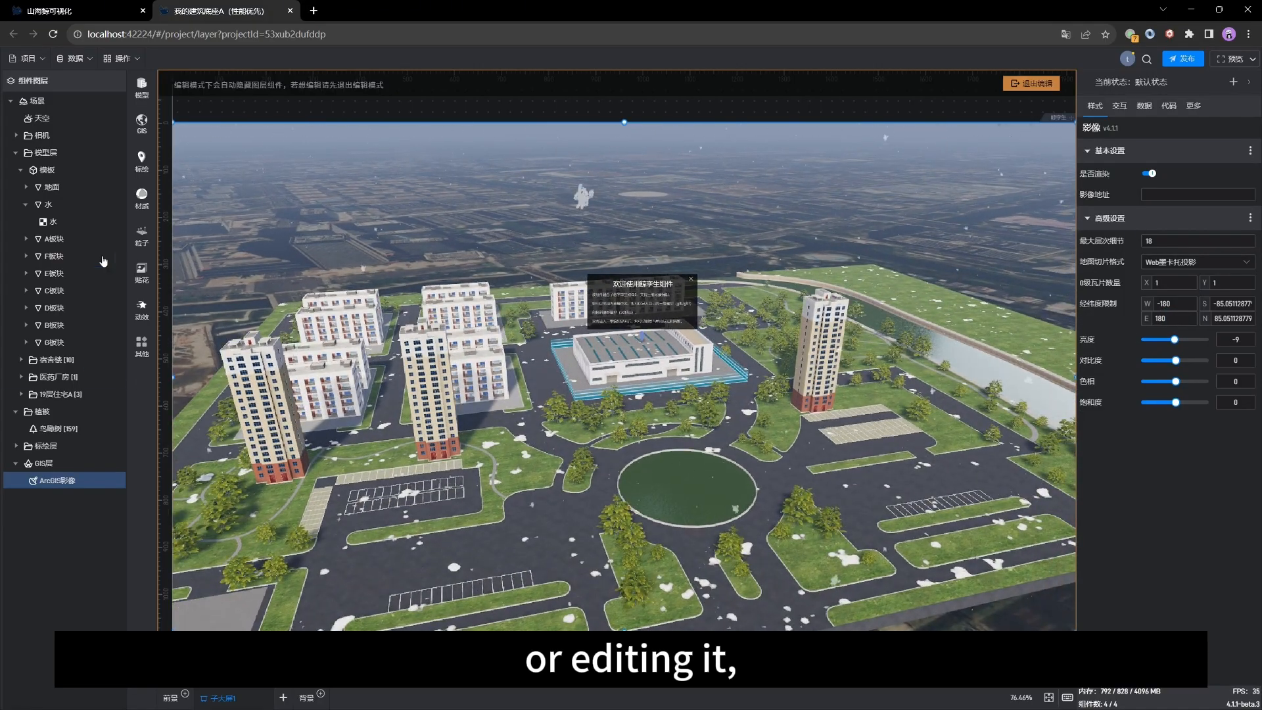
left_click(142, 85)
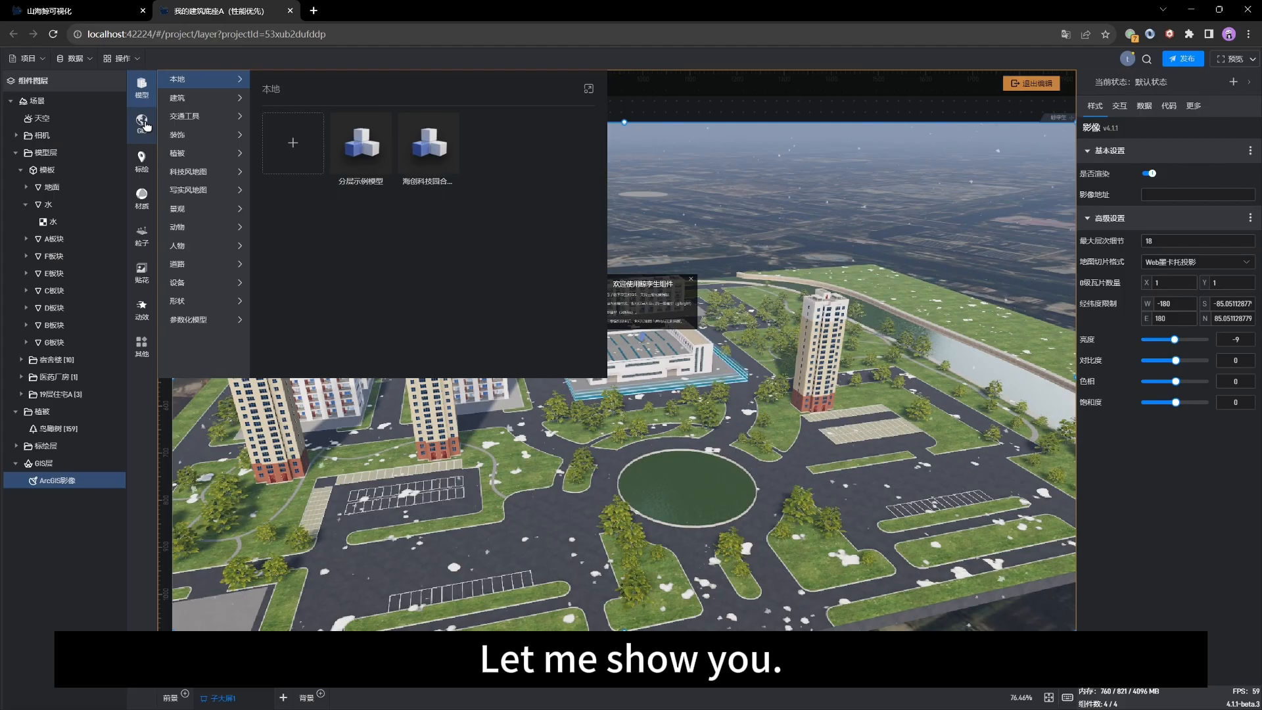
left_click(140, 124)
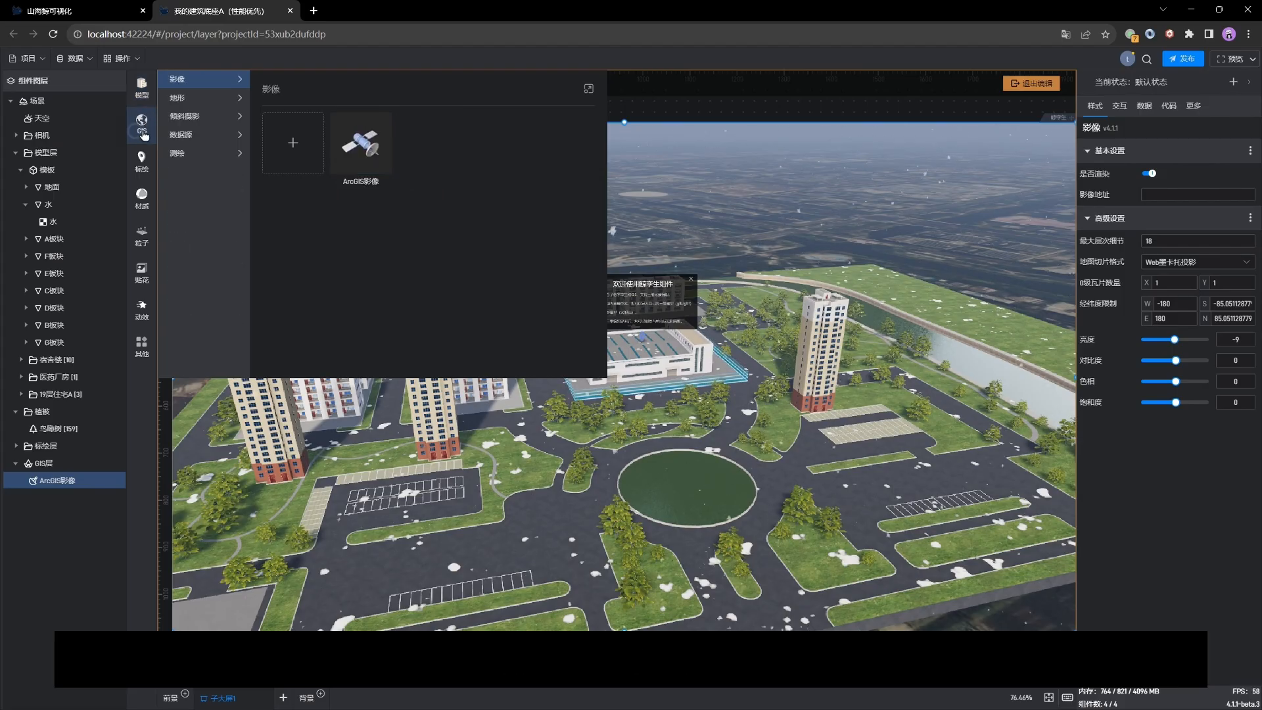
left_click(194, 100)
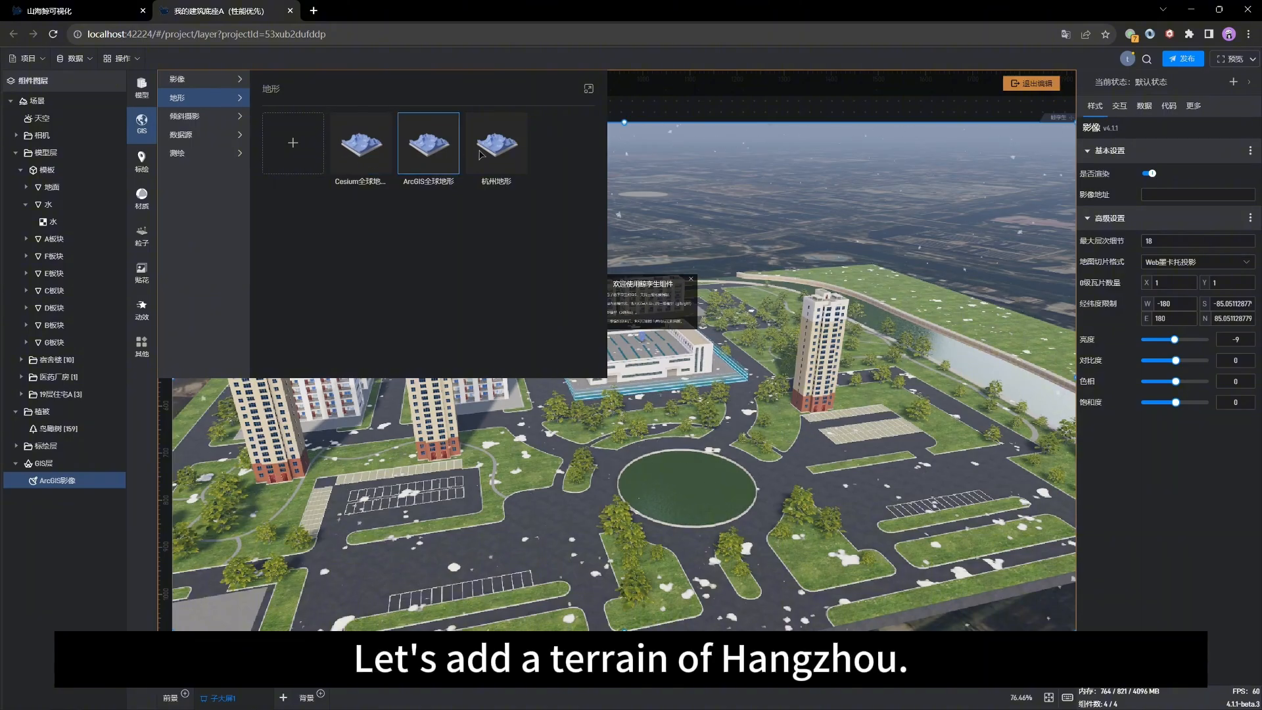
left_click(513, 168)
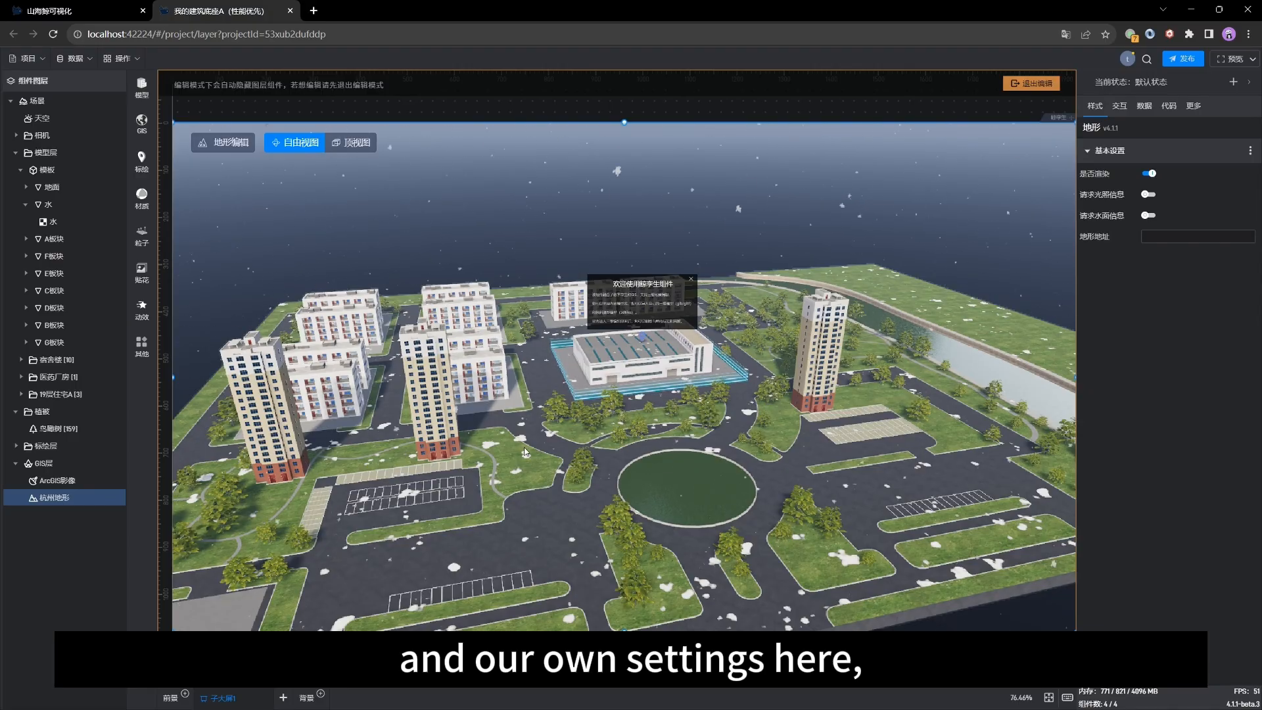
left_click_drag(524, 452, 568, 443)
scroll(568, 443, "down", 1)
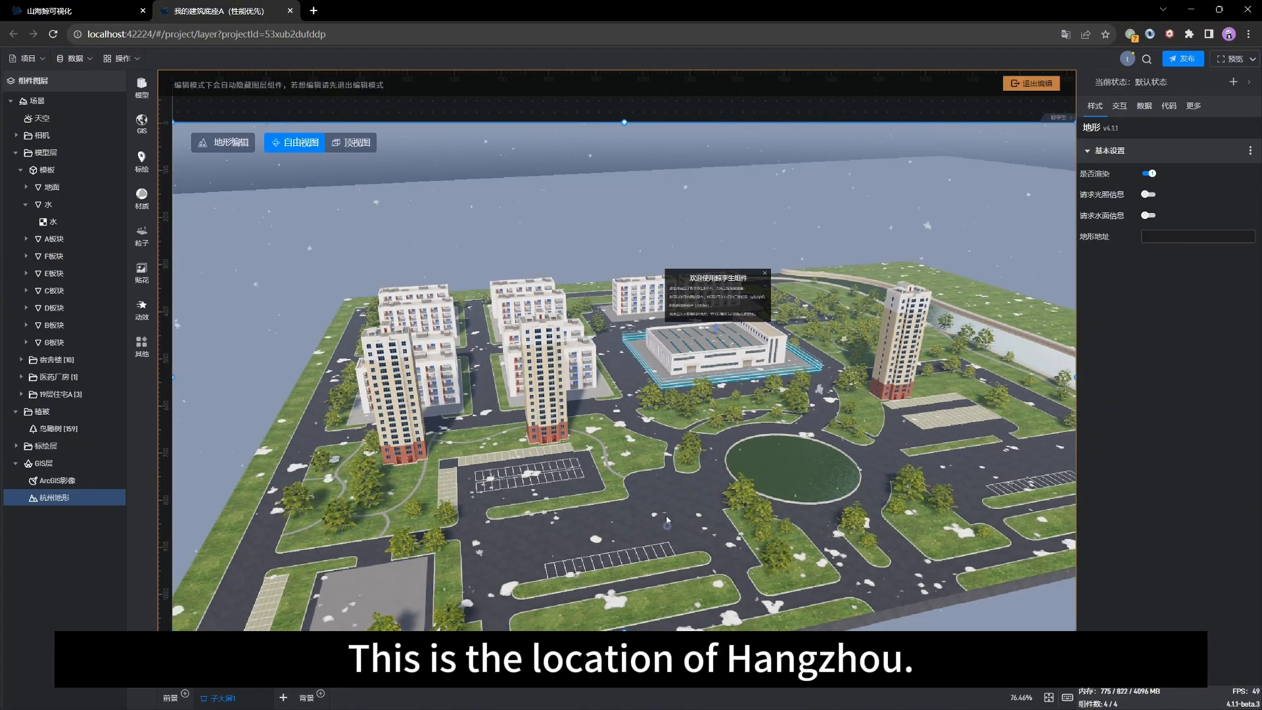
Step: Orbit the terrain-covered scene and browse the GIS terrain library options
right_click_drag(667, 519, 647, 517)
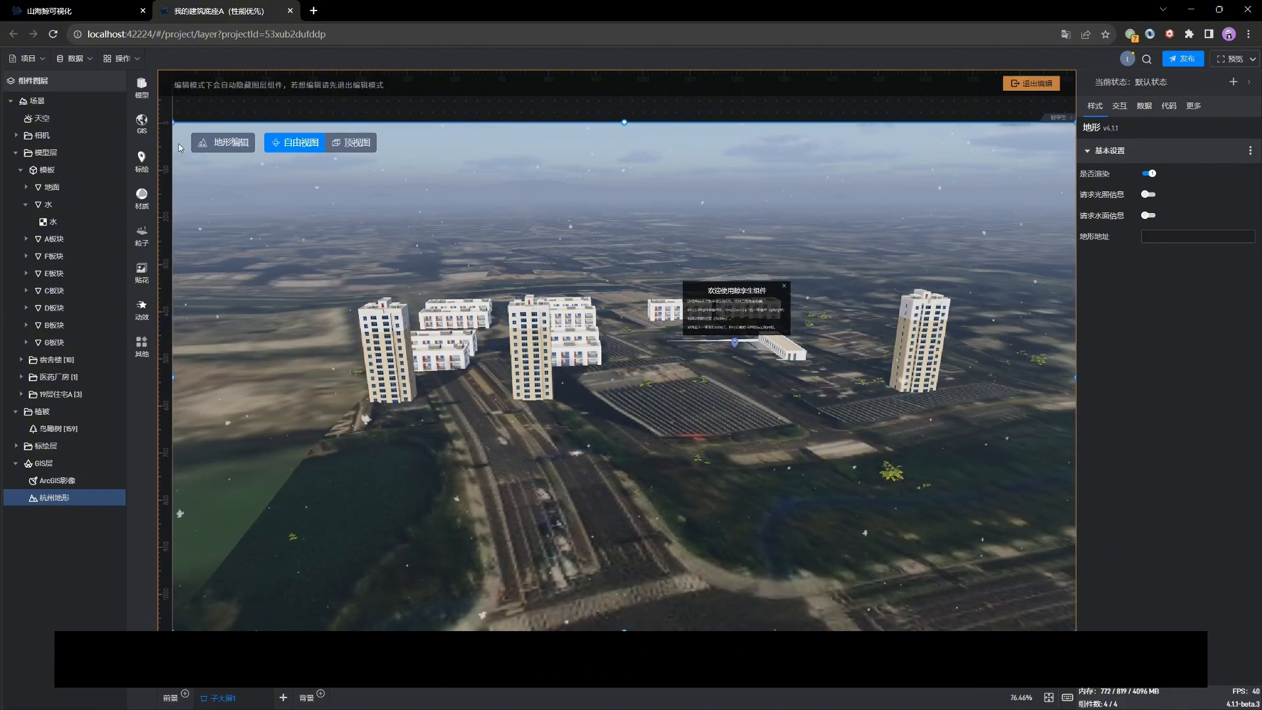
left_click(153, 122)
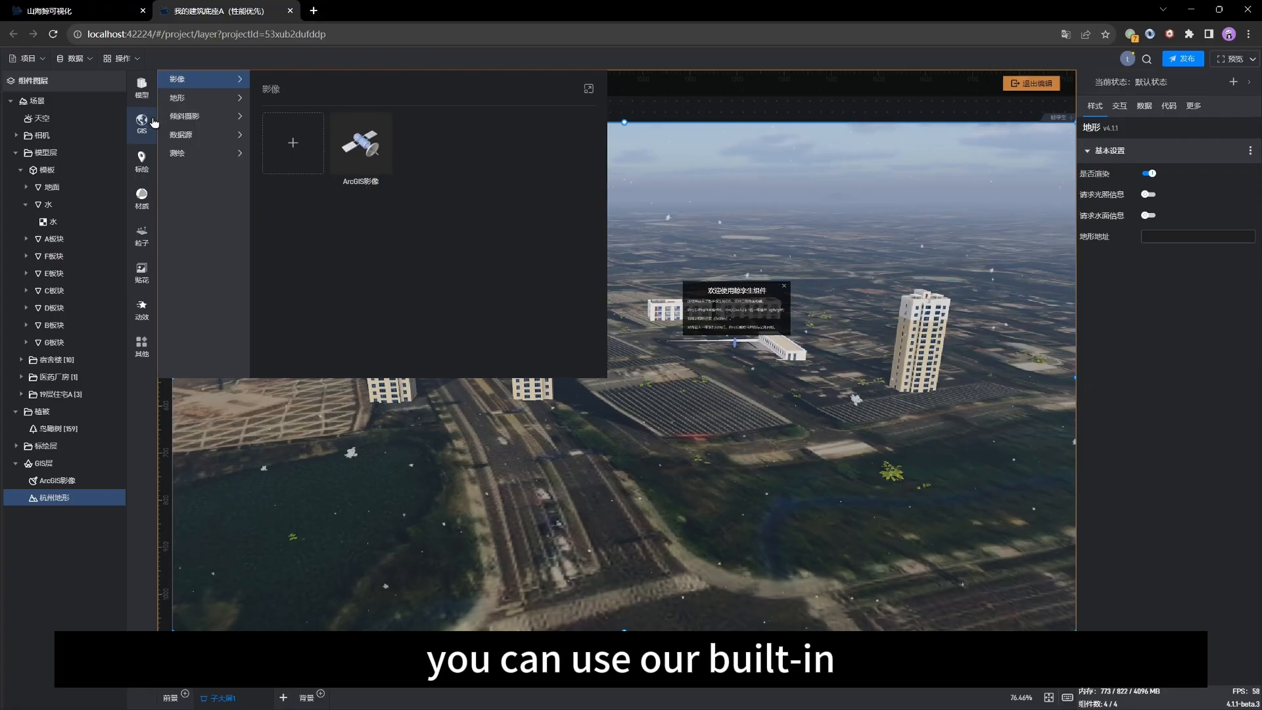
left_click(212, 105)
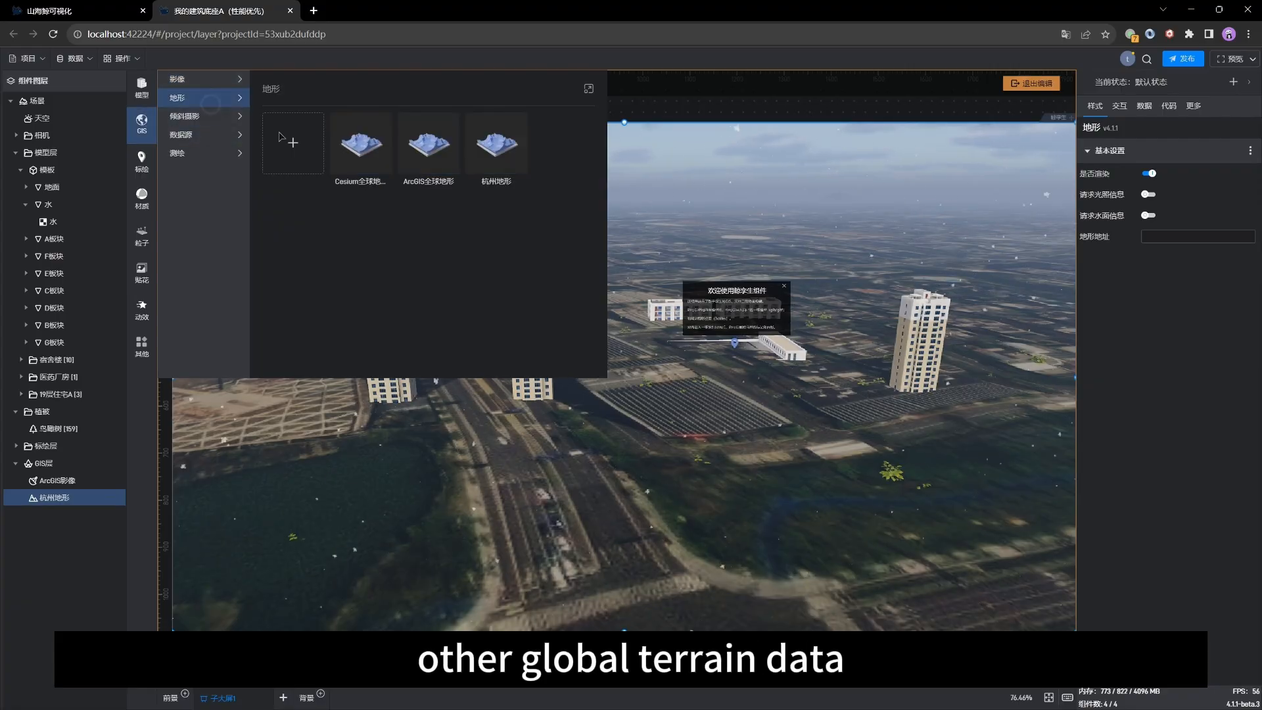
Step: Select the 模板 model and raise it slightly above the terrain with the move gizmo
left_click(713, 394)
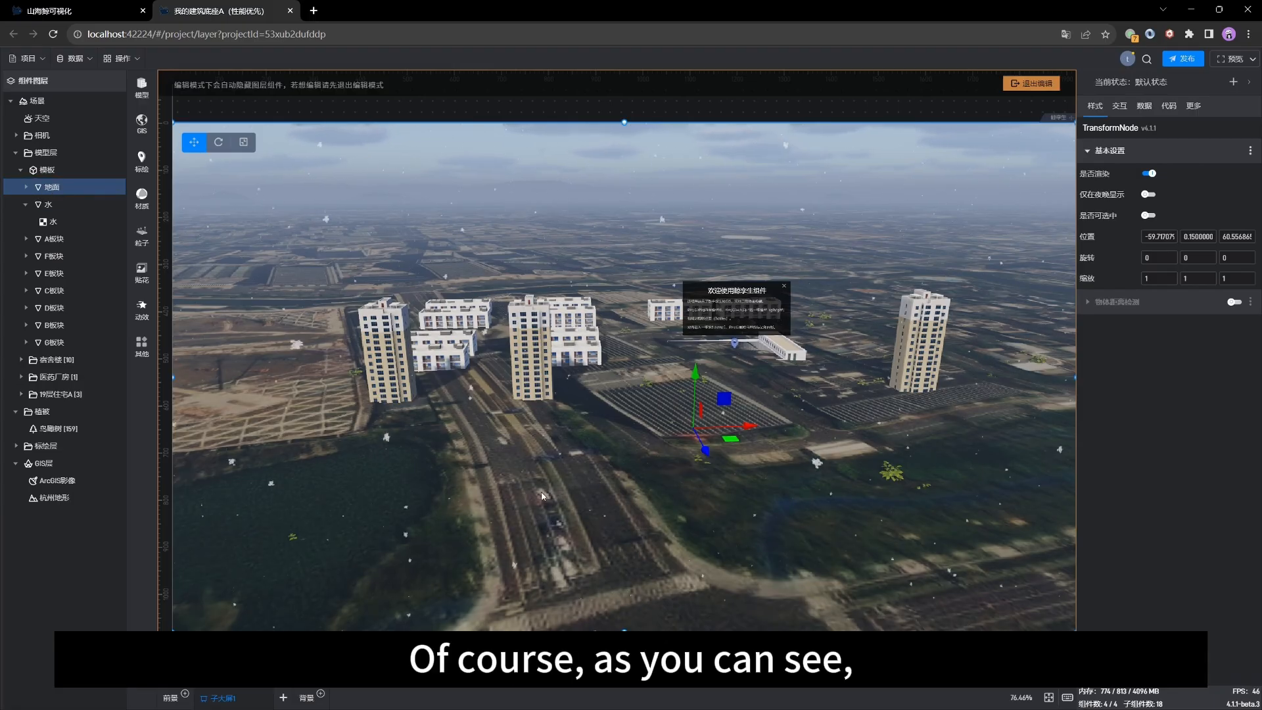
left_click_drag(542, 496, 452, 477)
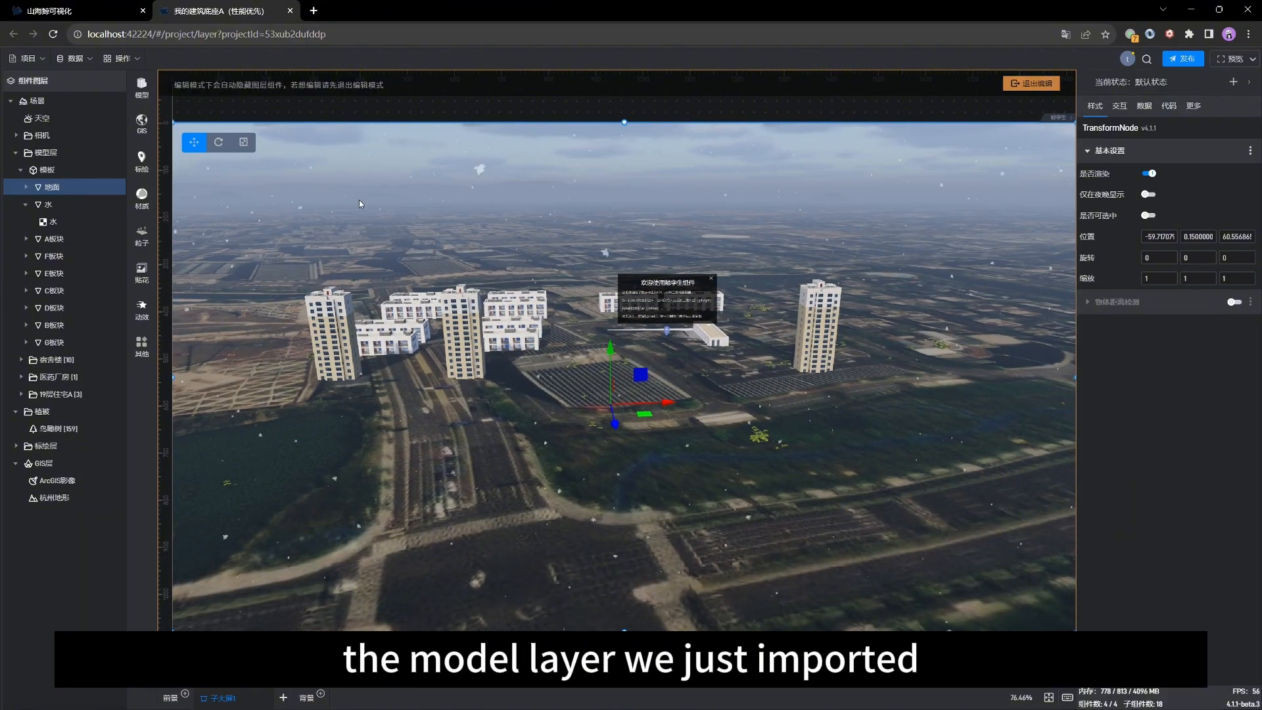
left_click(46, 169)
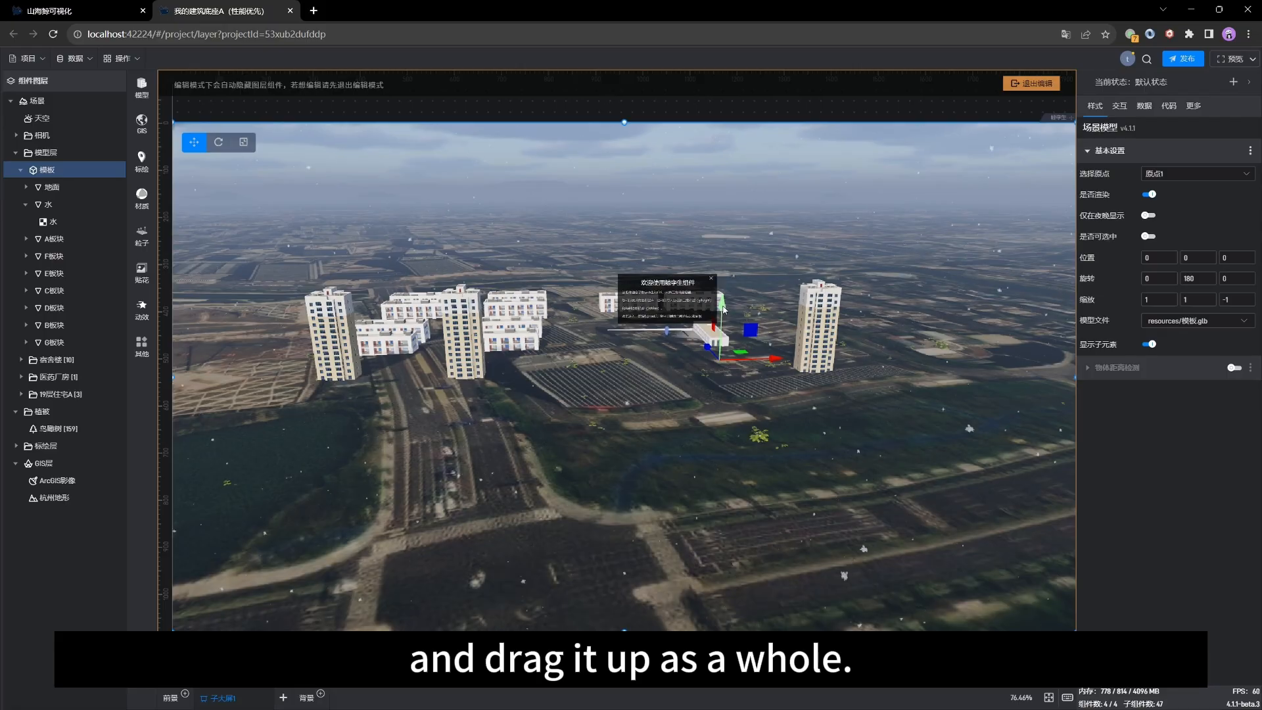
mouse_move(722, 307)
left_mouse_down()
mouse_move(730, 265)
mouse_move(728, 303)
left_mouse_up()
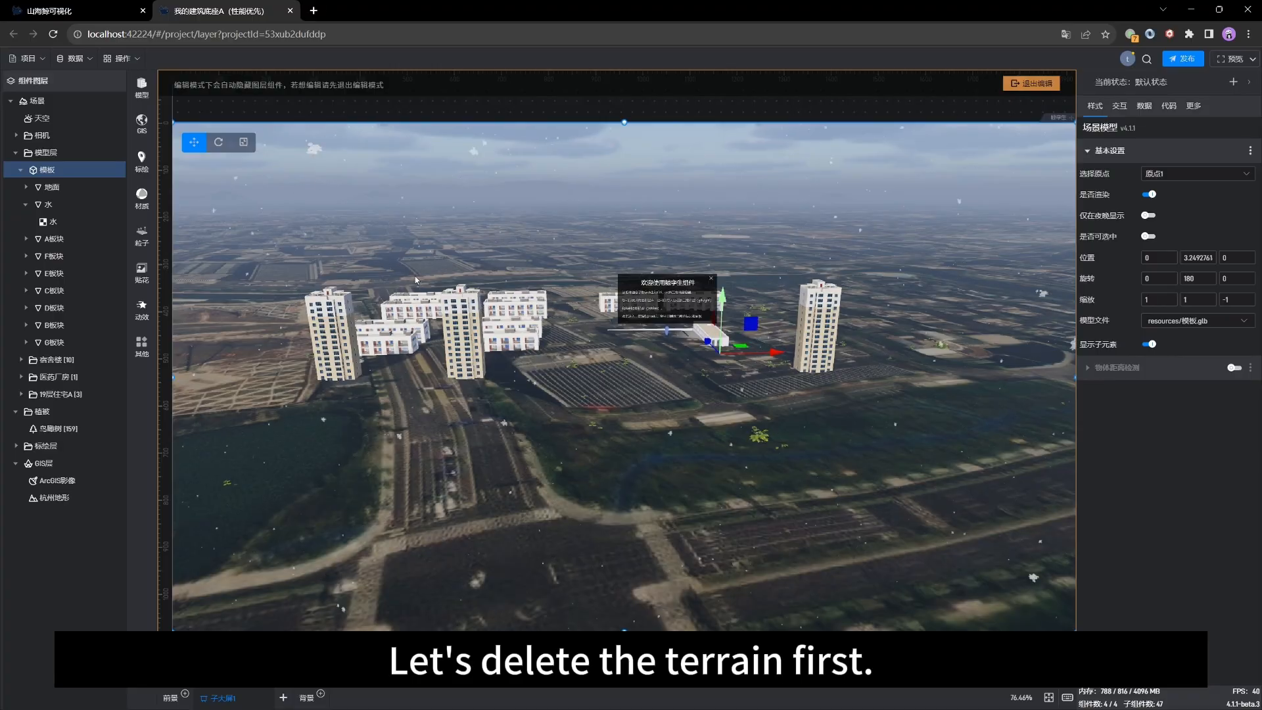
Step: Delete the 杭州地形 terrain layer and confirm the removal
left_click(39, 499)
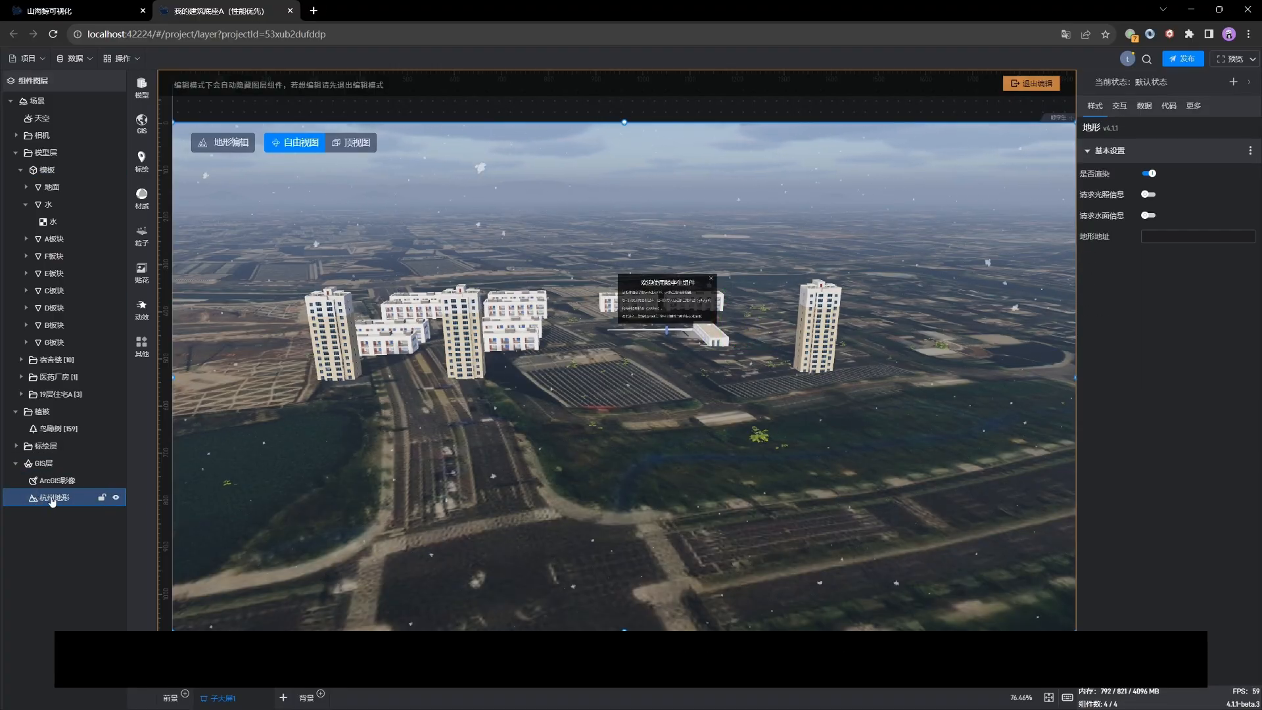
key("Delete")
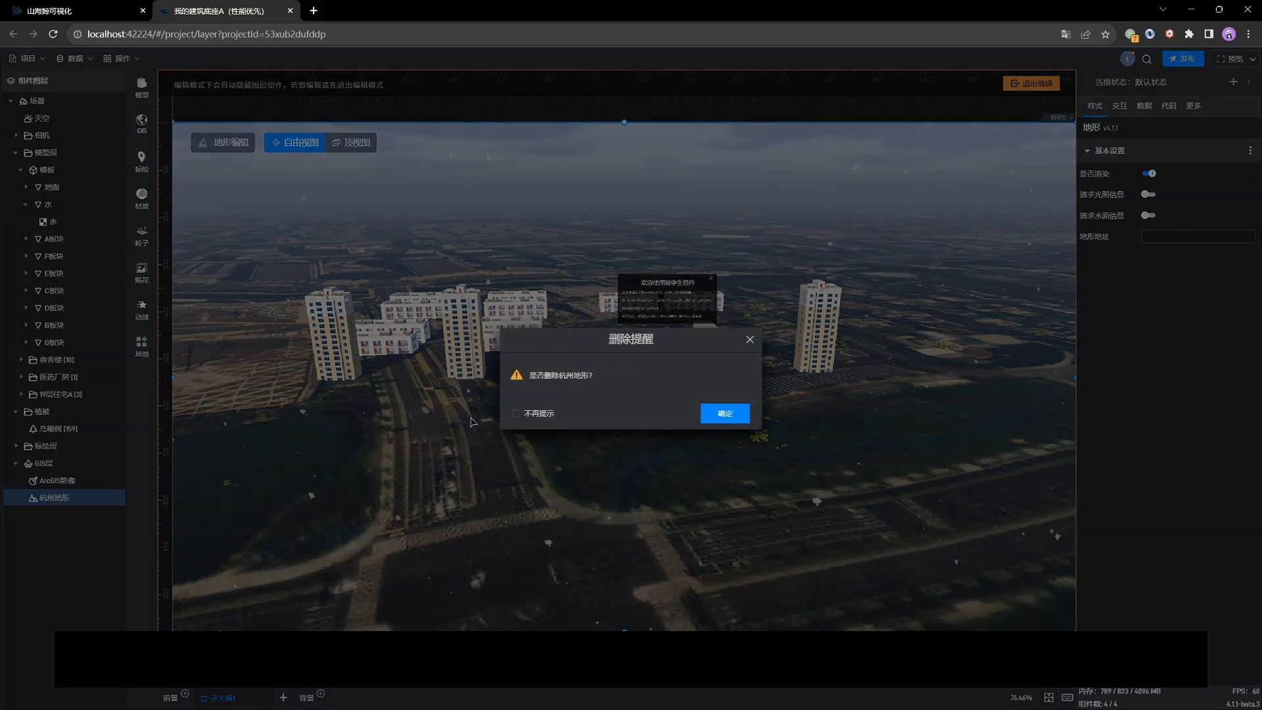
left_click(724, 413)
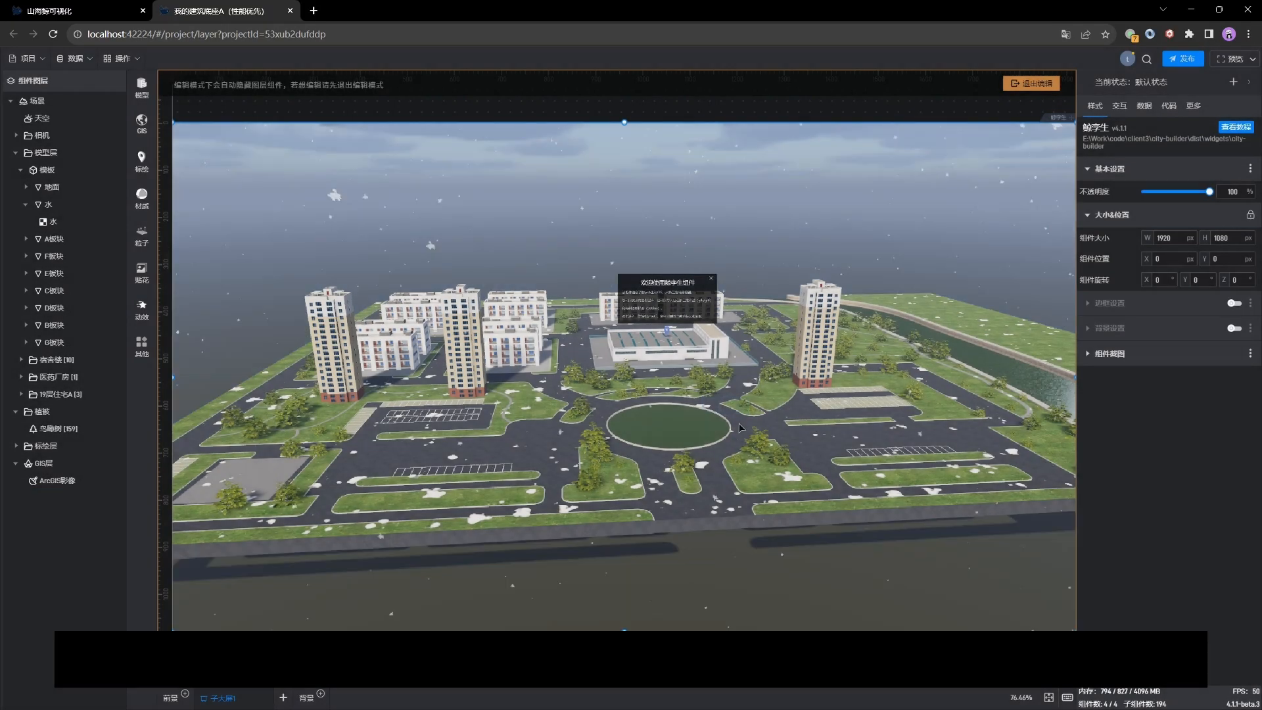
Step: Orbit the scene and look at the GIS 倾斜摄影 tilt photography library
left_click_drag(397, 416, 442, 455)
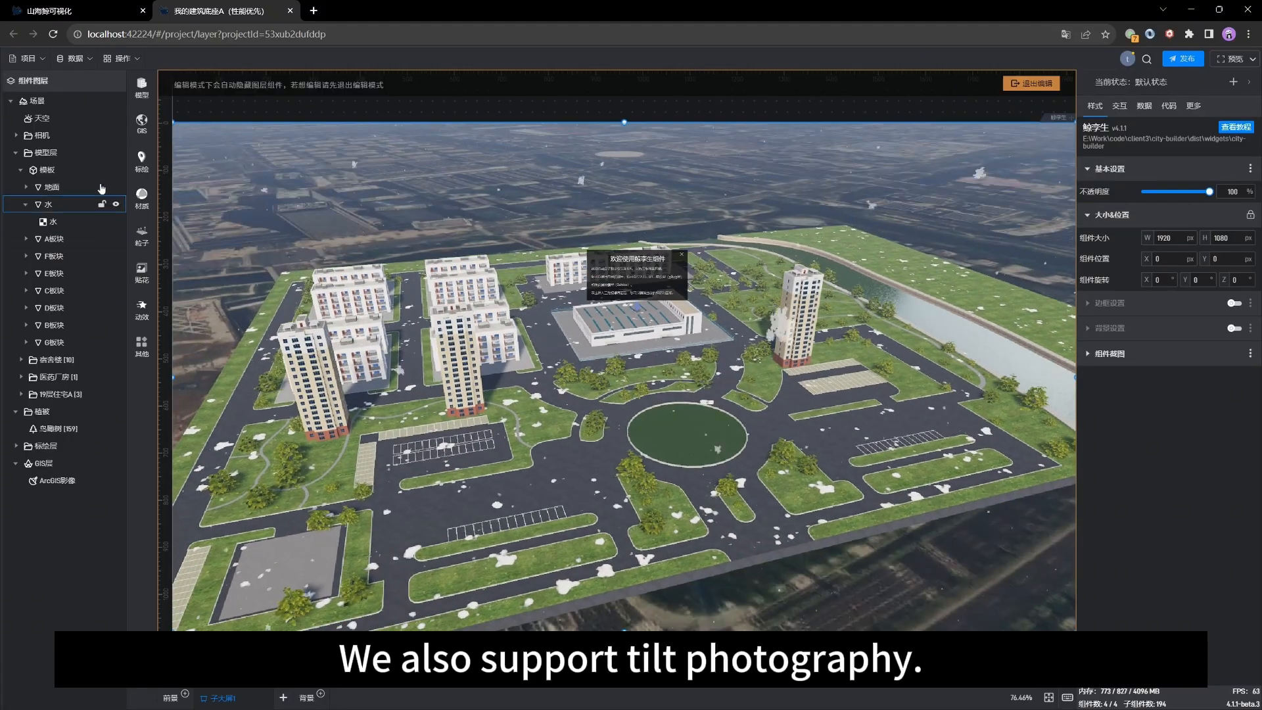
left_click(143, 121)
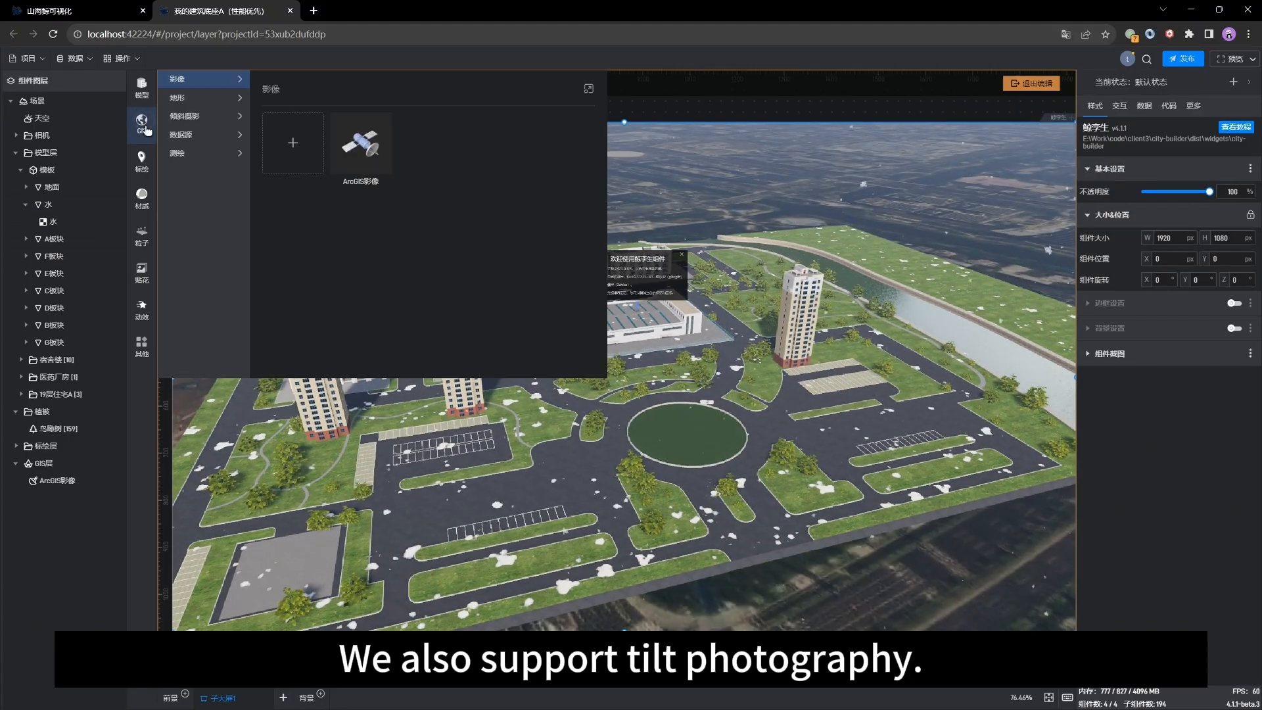
left_click(205, 123)
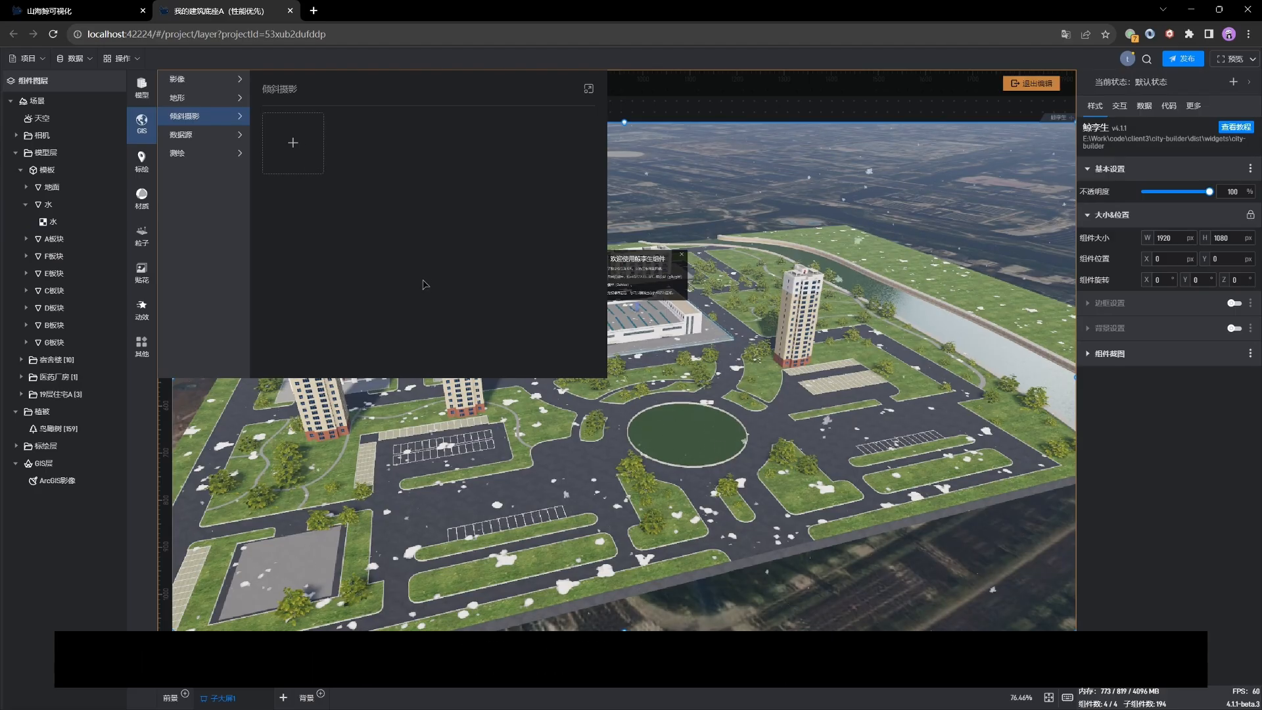
left_click(672, 458)
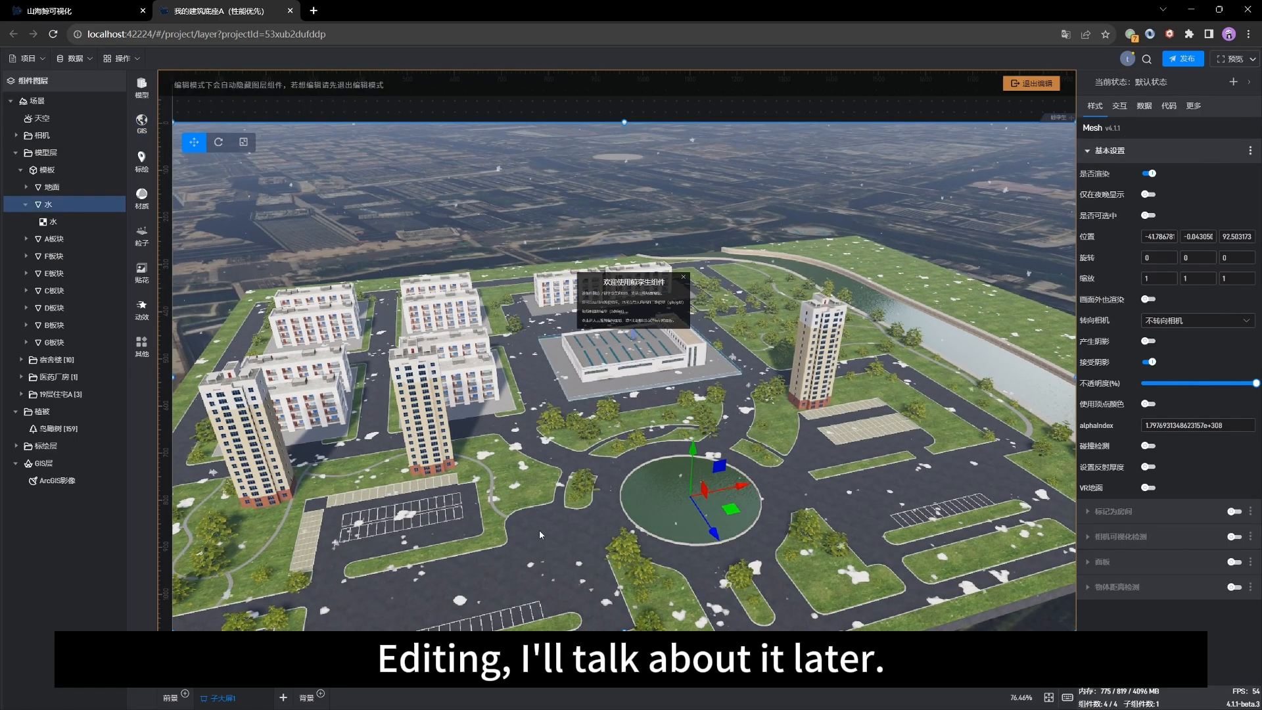
Step: Orbit and zoom around the campus scene to review the layout
left_click_drag(539, 530, 515, 496)
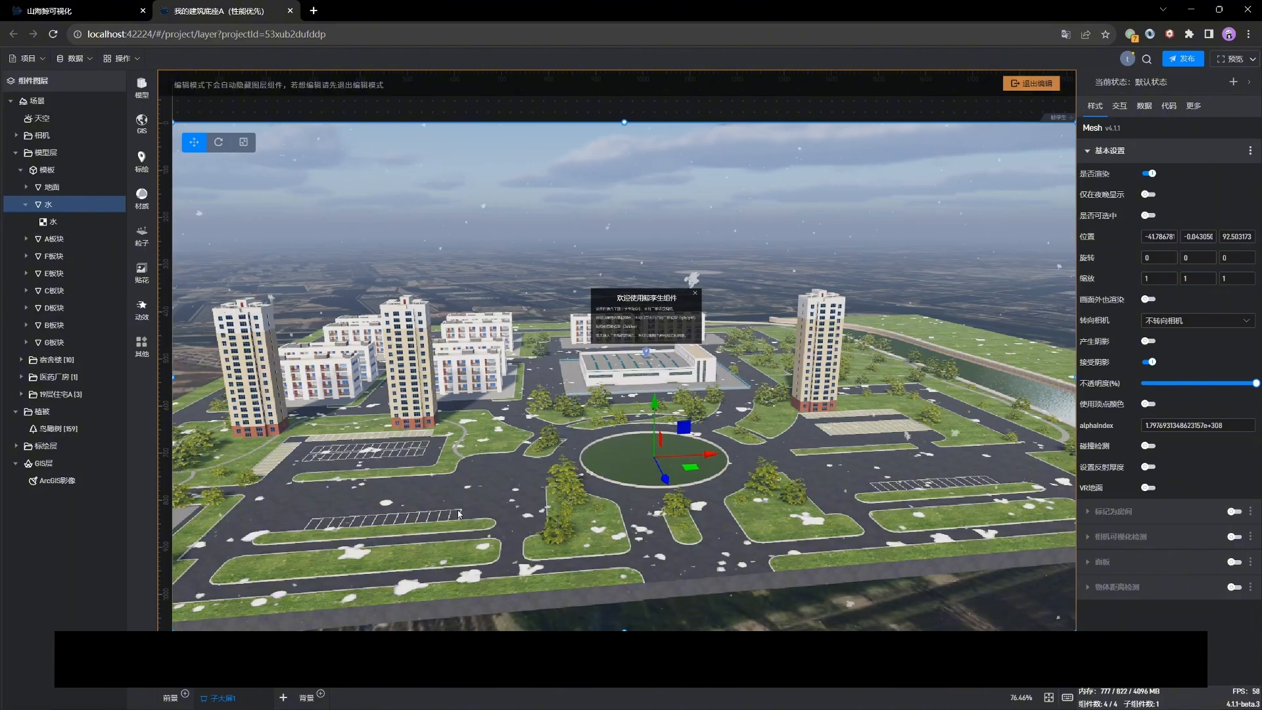
right_click_drag(458, 514, 485, 514)
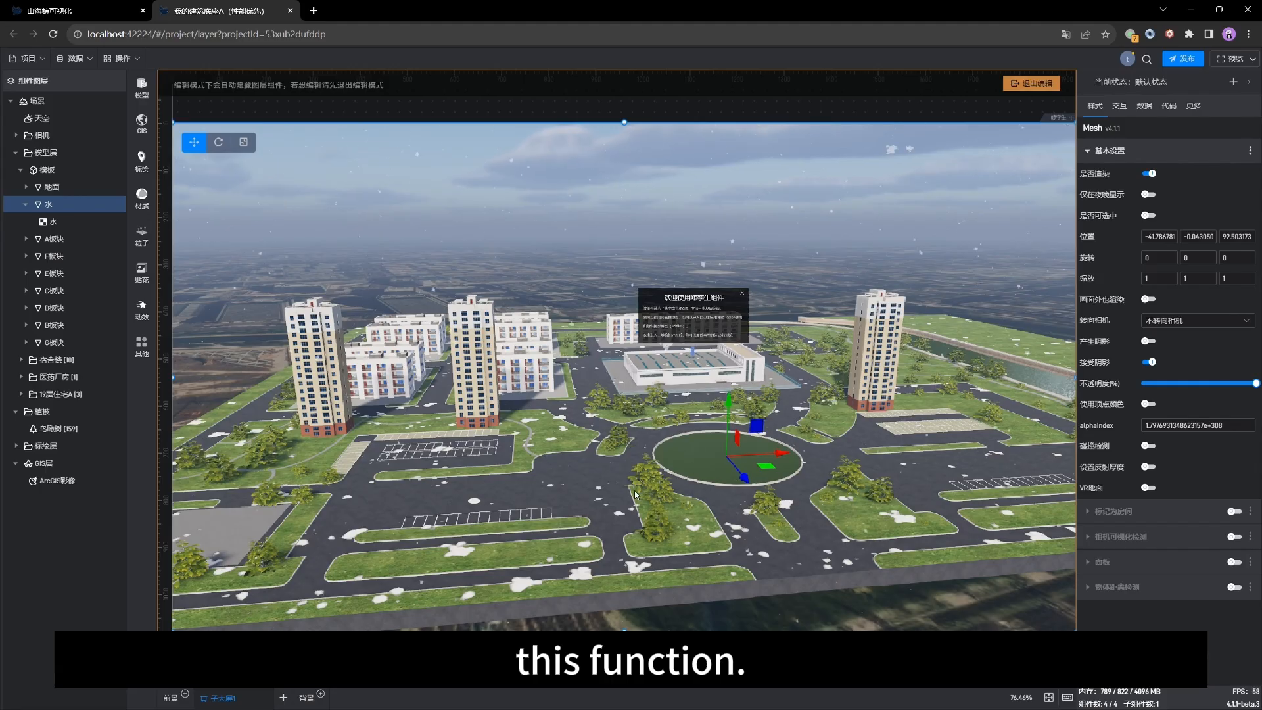
scroll(634, 491, "up", 3)
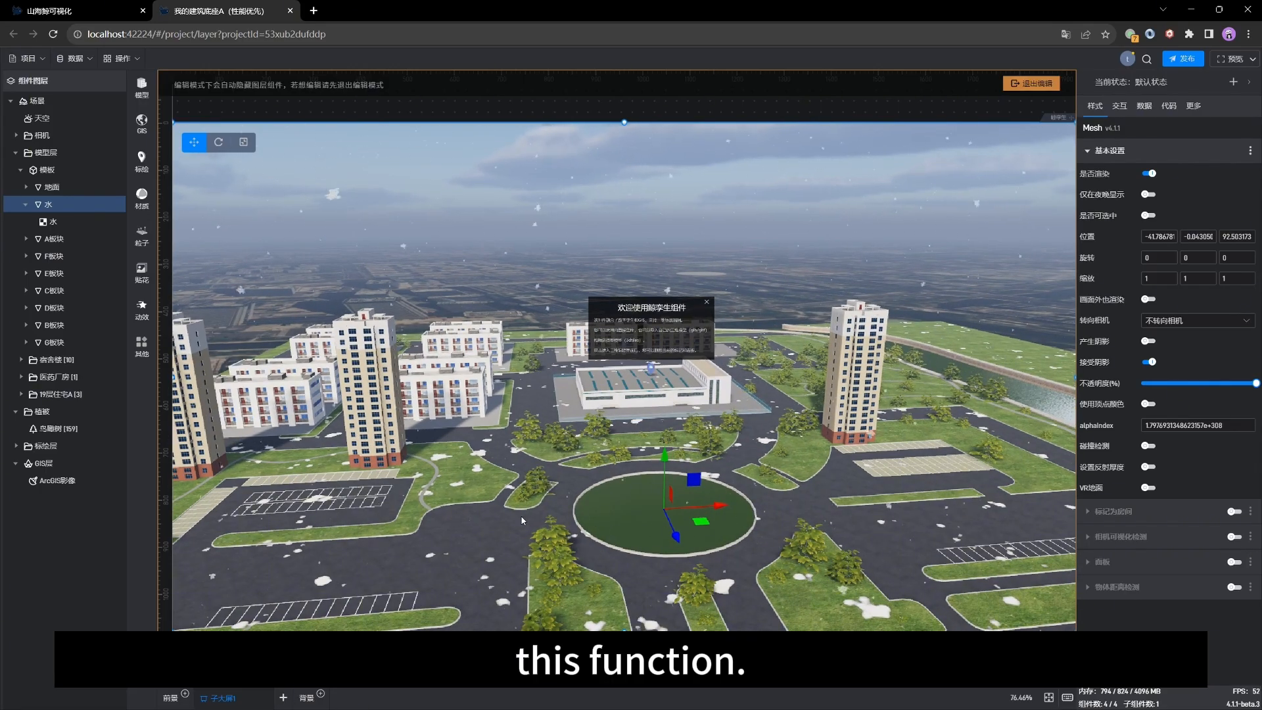
left_click_drag(522, 520, 537, 498)
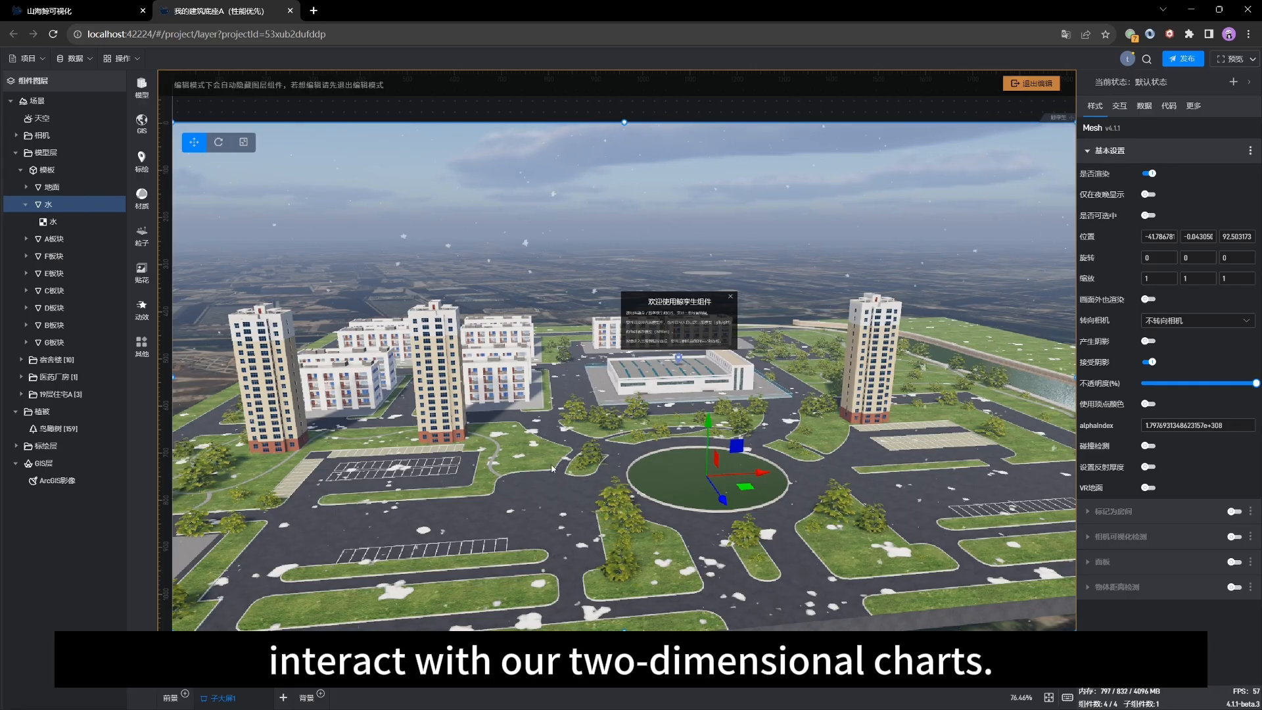
left_click_drag(582, 489, 528, 507)
scroll(461, 474, "up", 3)
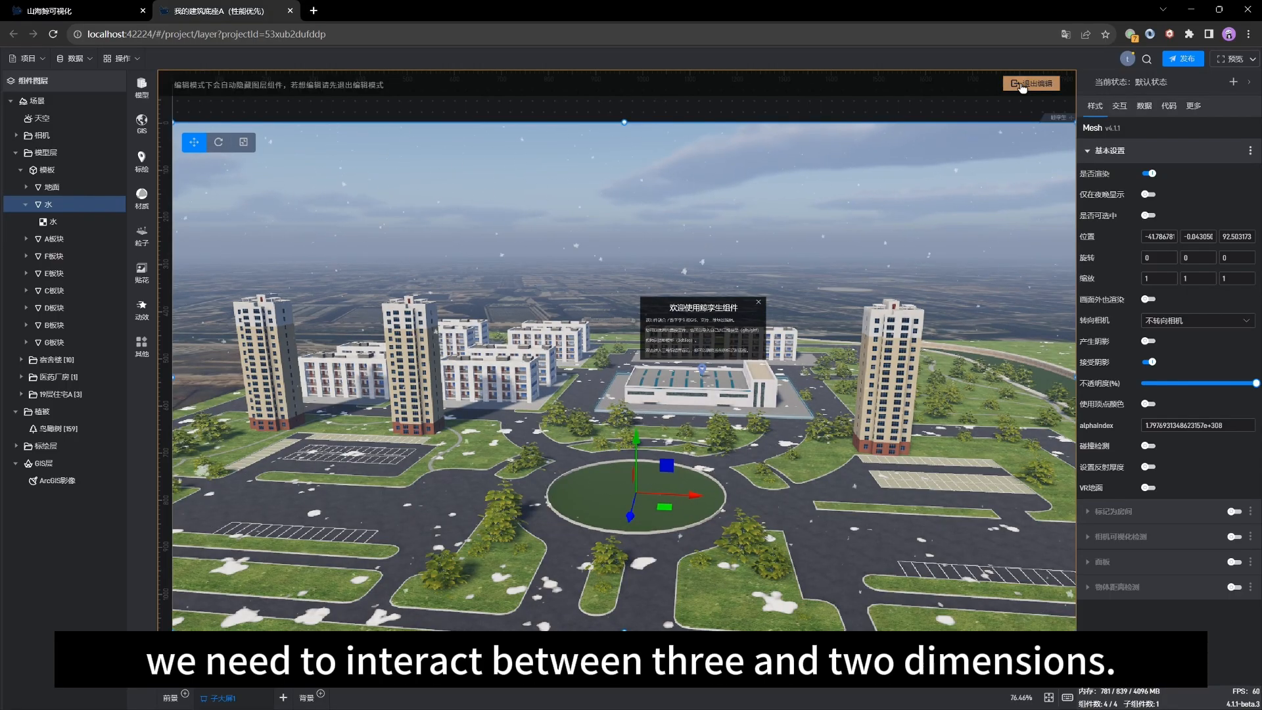
left_click_drag(516, 495, 571, 475)
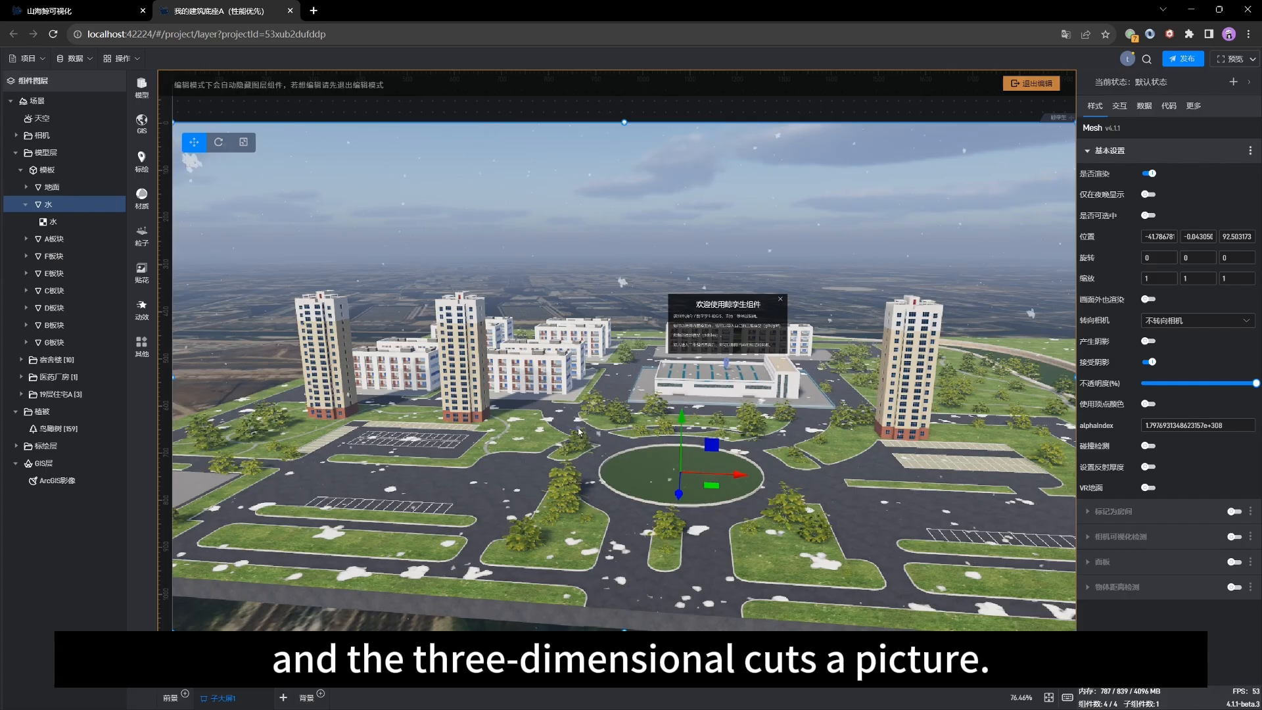
left_click_drag(578, 431, 531, 468)
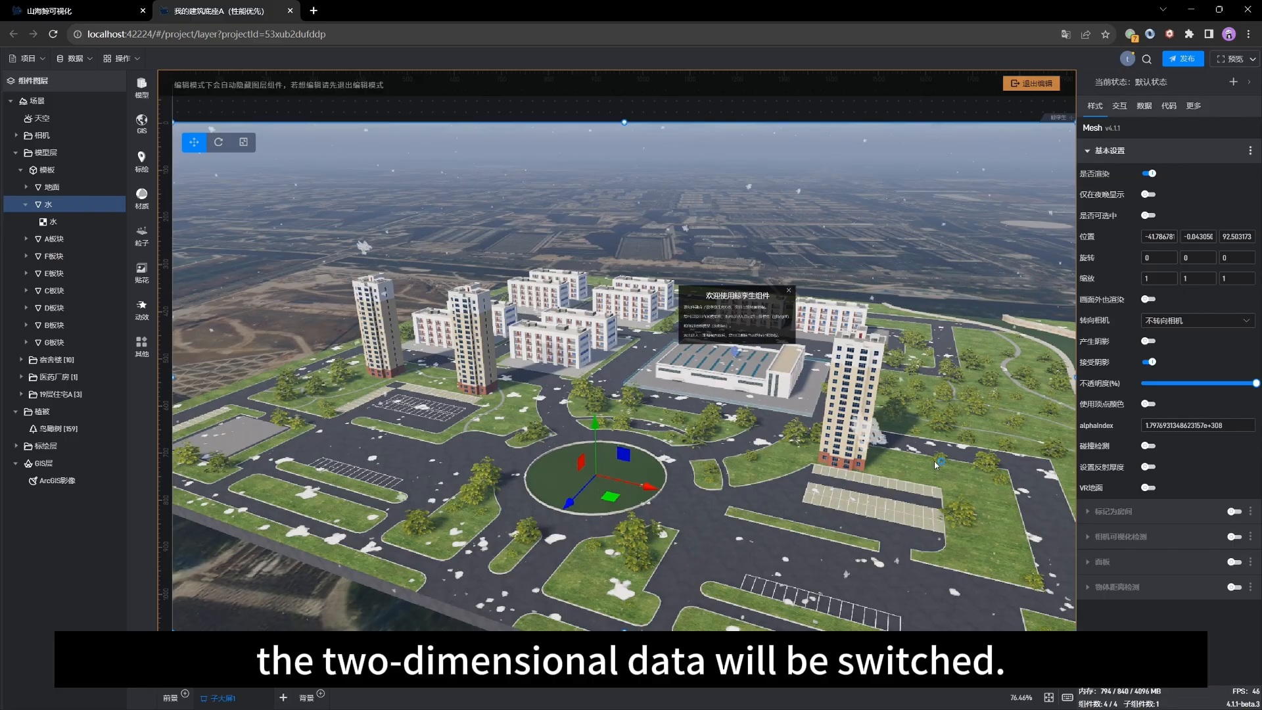
scroll(518, 411, "up", 3)
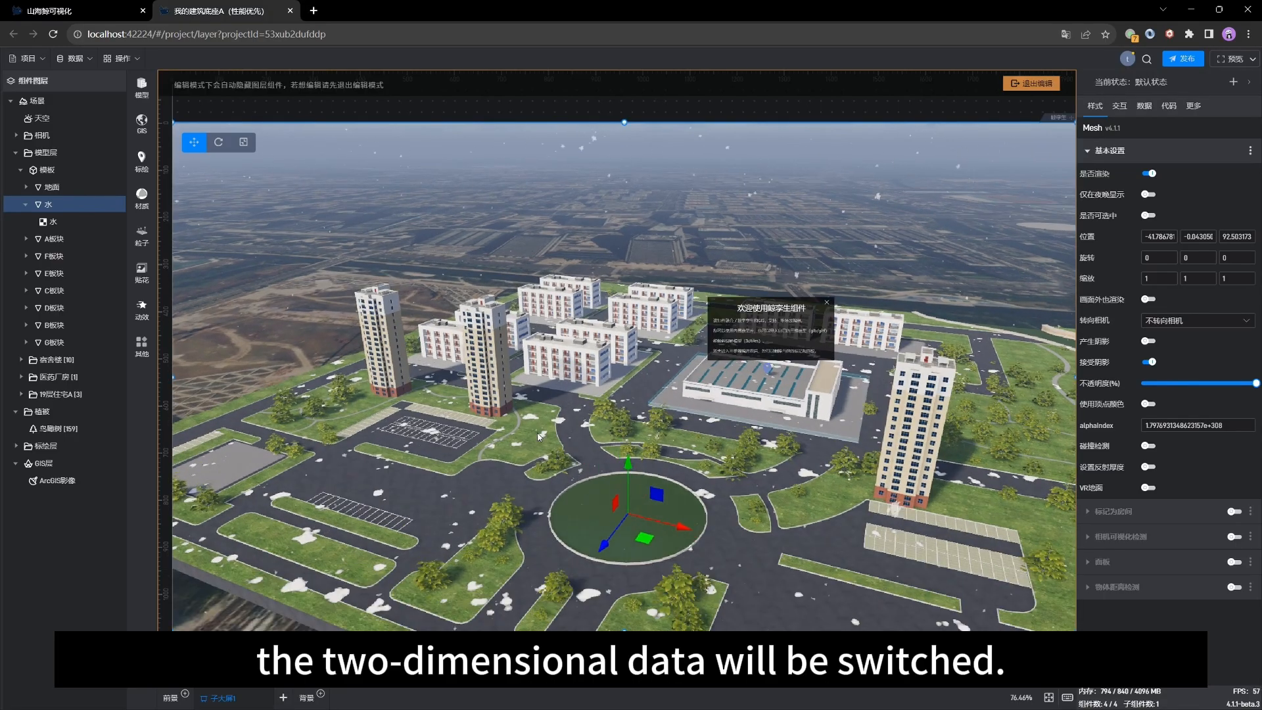
left_click_drag(504, 468, 541, 470)
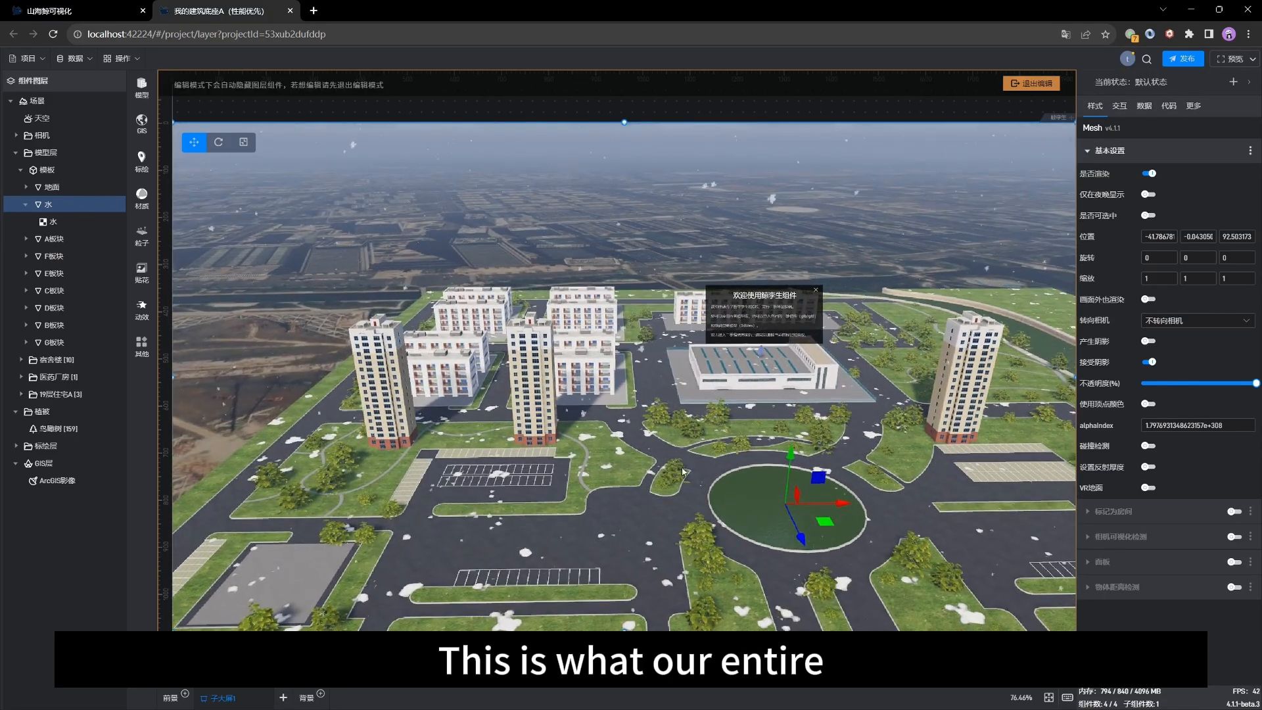
right_click_drag(543, 470, 470, 485)
left_click_drag(477, 494, 538, 477)
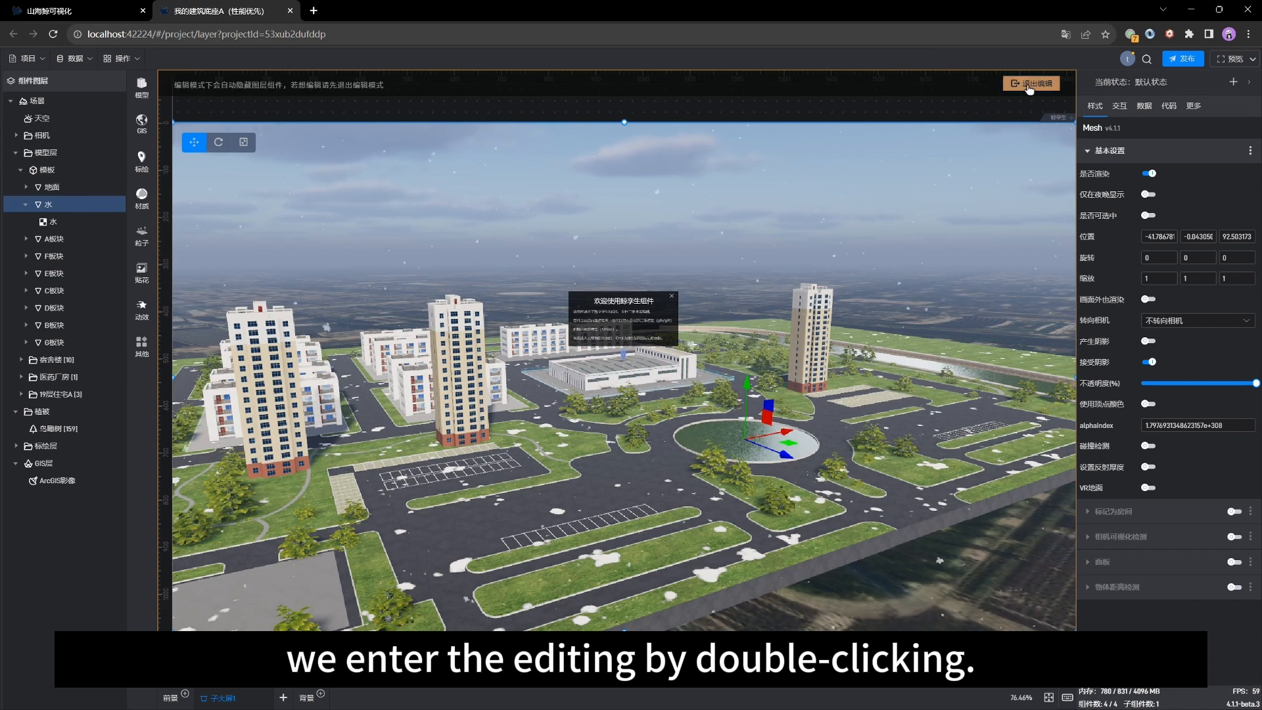
Step: Exit 3D edit mode, add a T型分组柱状图 chart and move it to the scene's upper right
left_click(1031, 84)
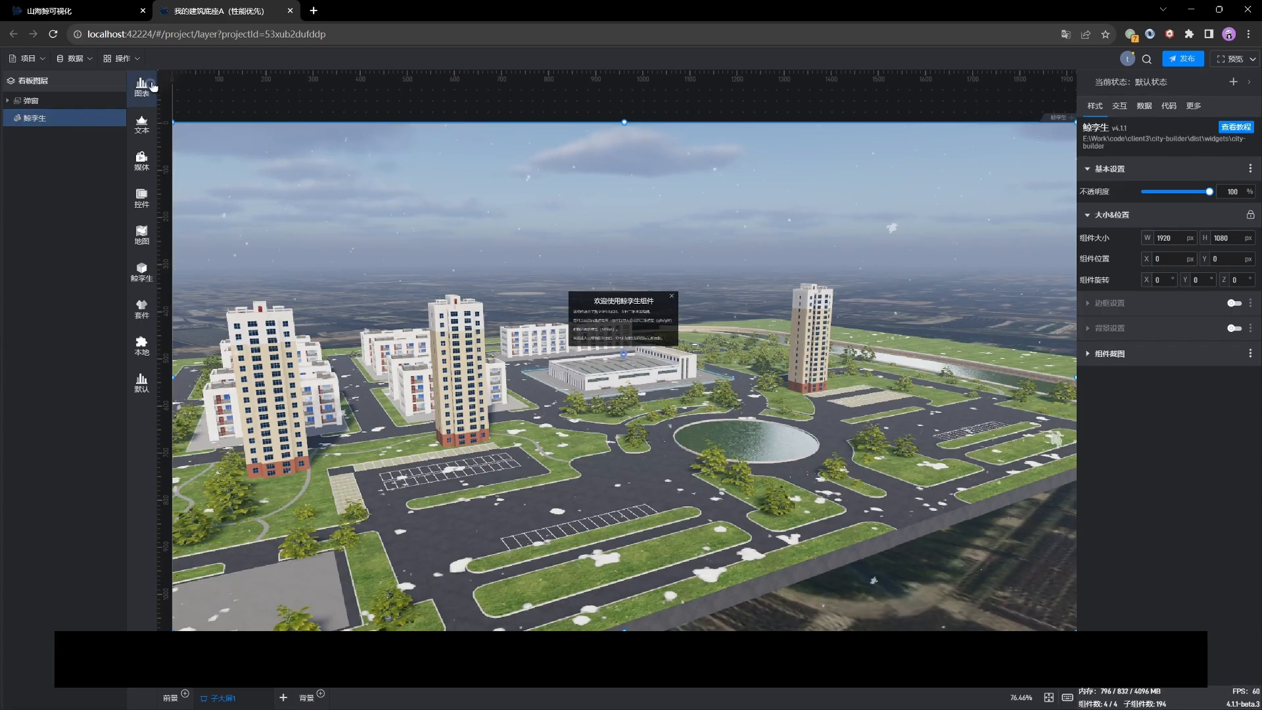
left_click(153, 86)
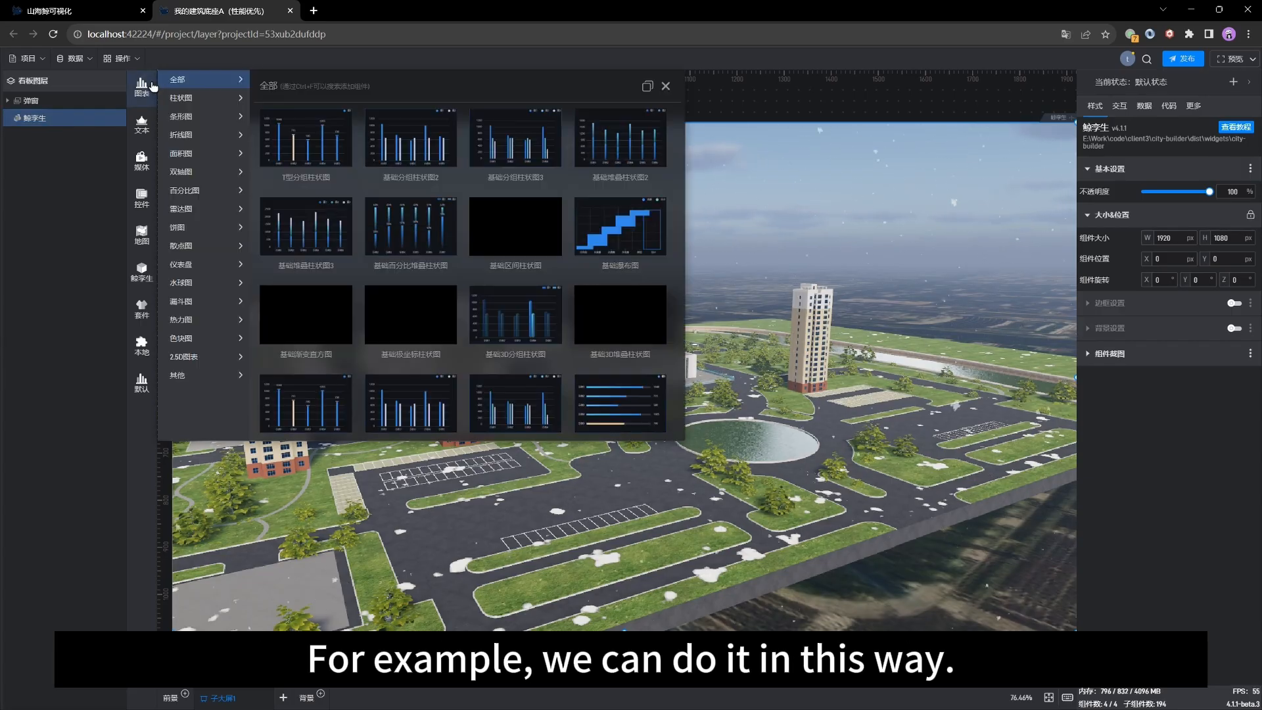
left_click(321, 154)
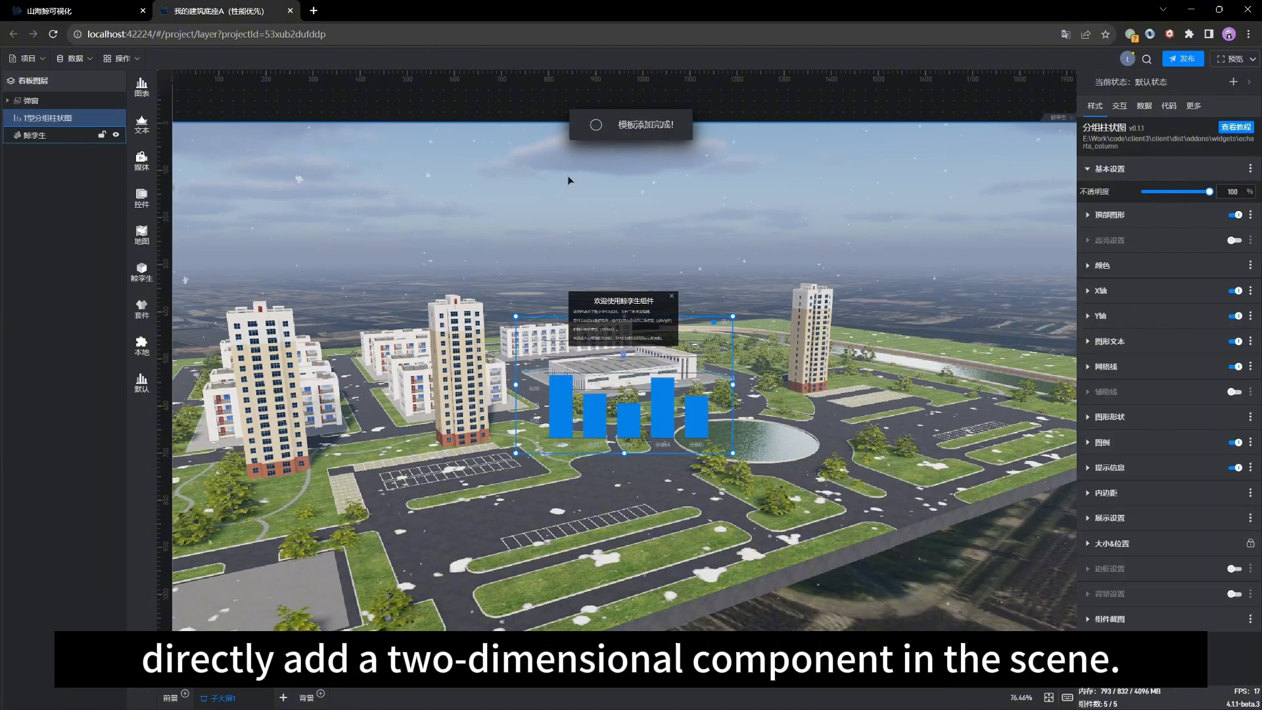
left_click_drag(672, 324, 995, 143)
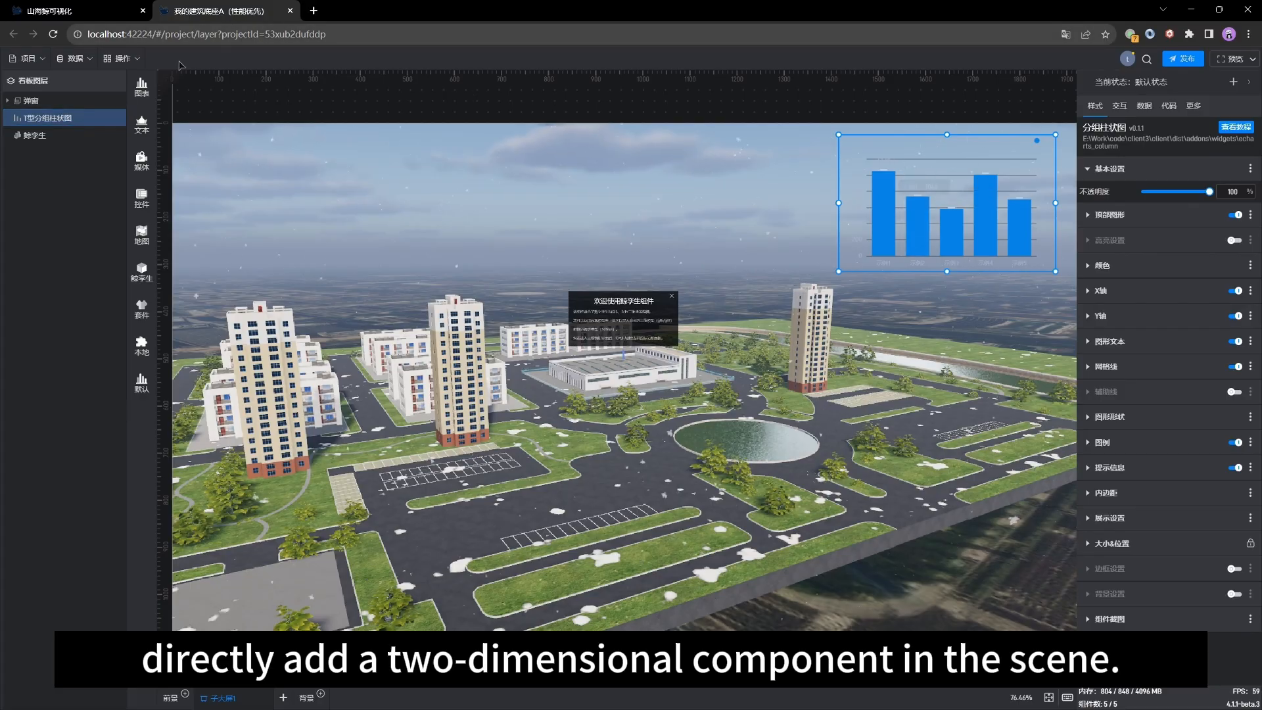
Step: Add a 基础分组柱状图3 chart and move it to the scene's upper left
left_click(142, 85)
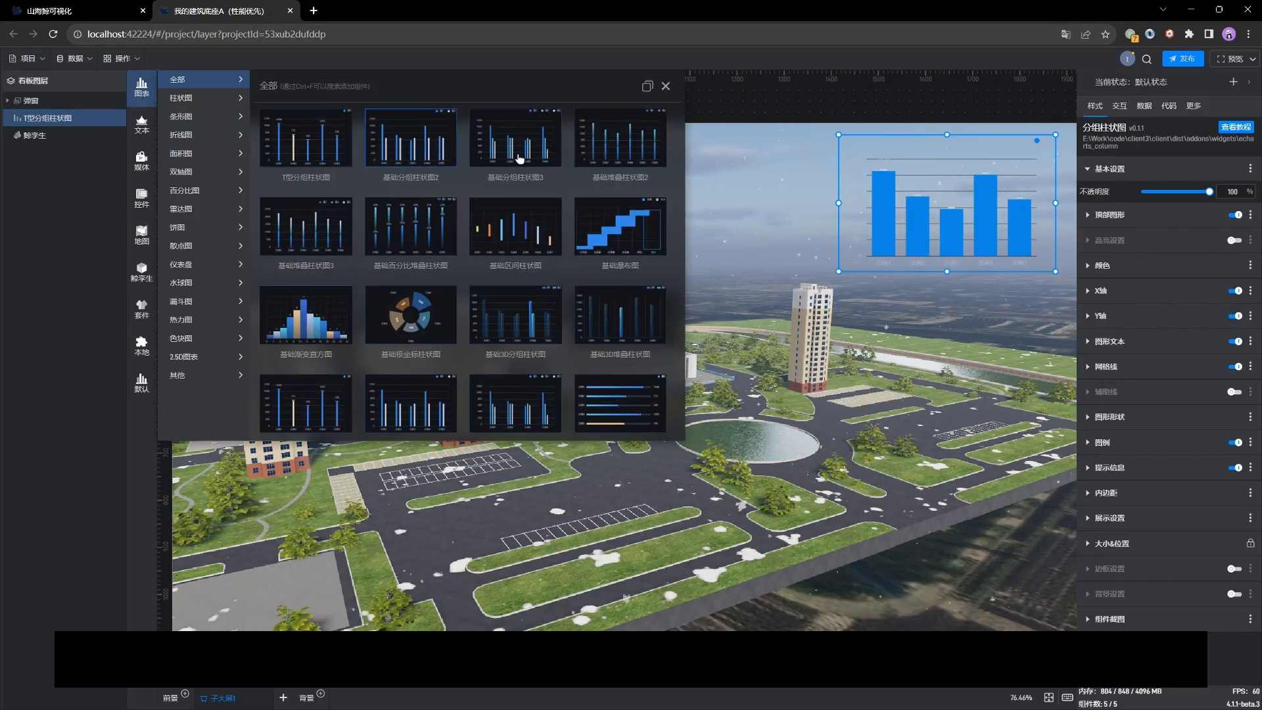
left_click(519, 158)
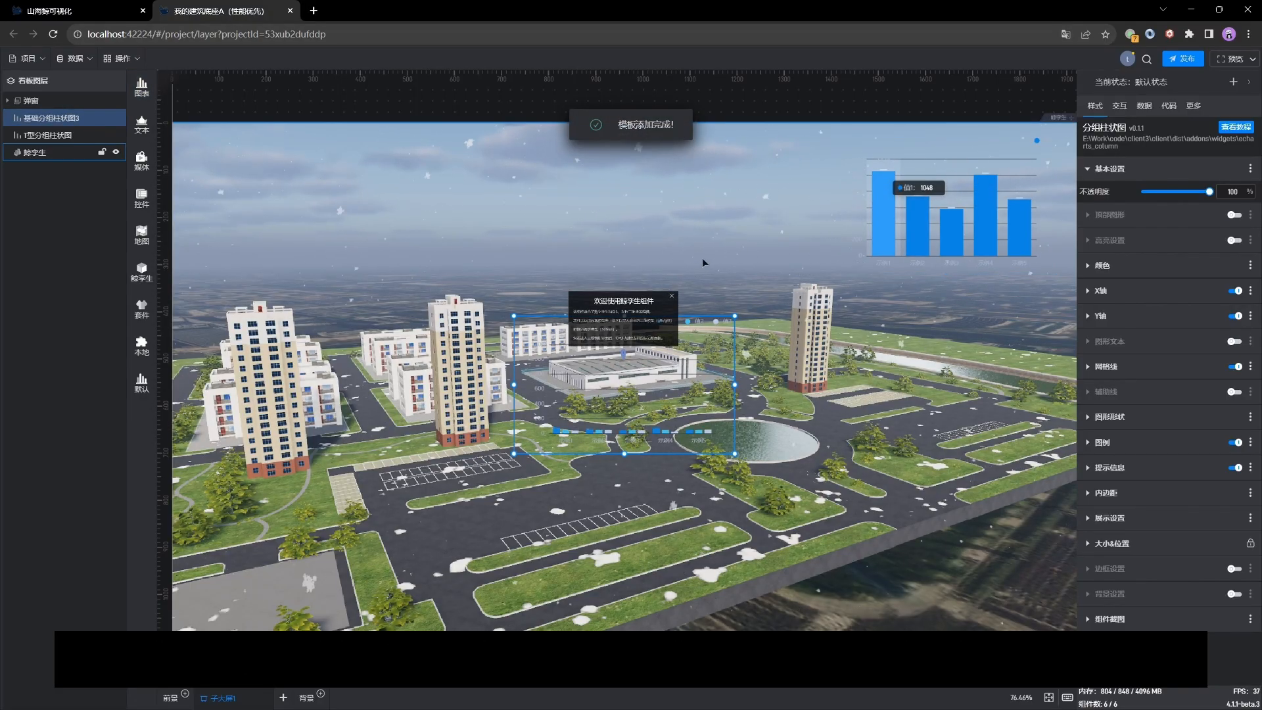
left_click_drag(587, 324, 276, 177)
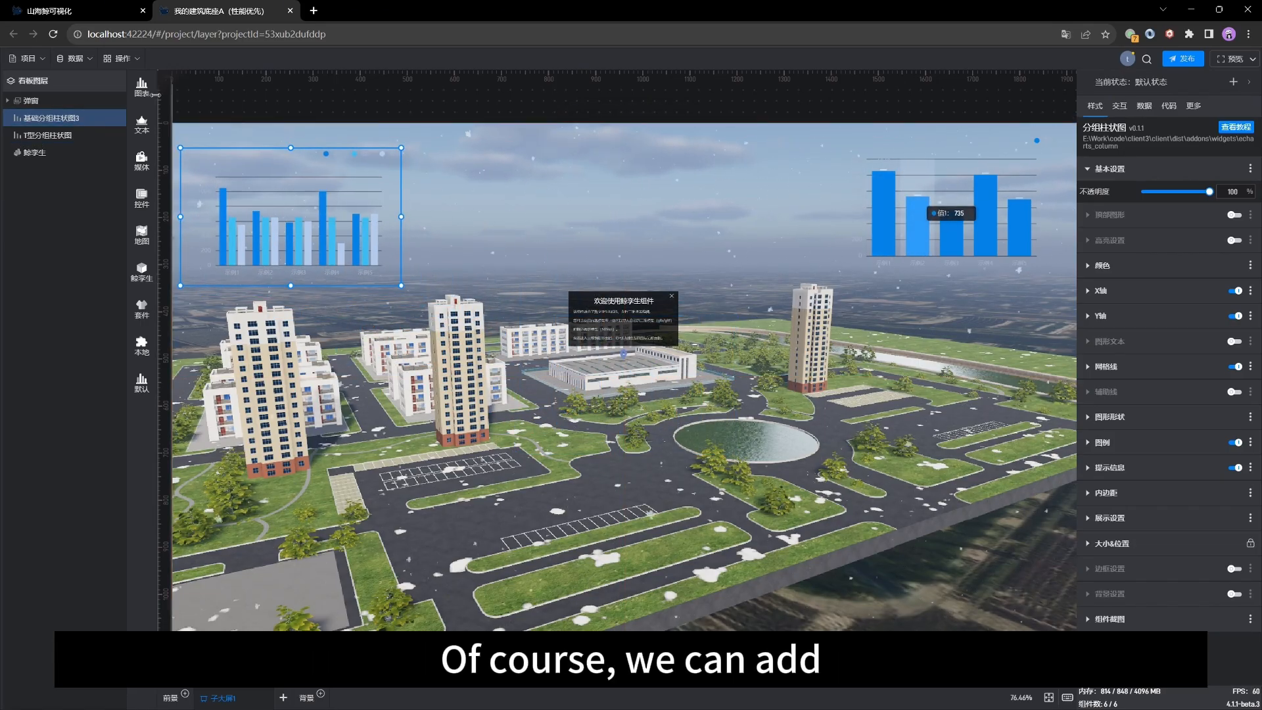
Step: Browse the text, media and control libraries and add a 按钮 button component to the scene
left_click(150, 138)
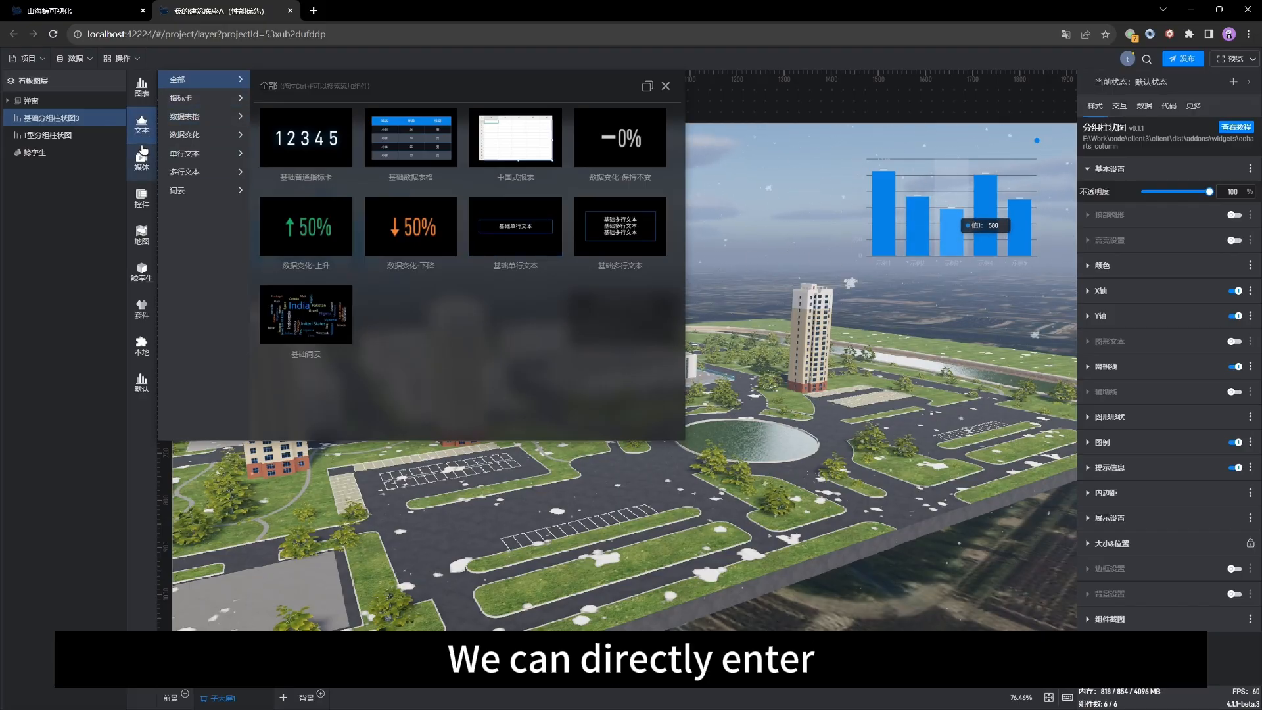
left_click(142, 157)
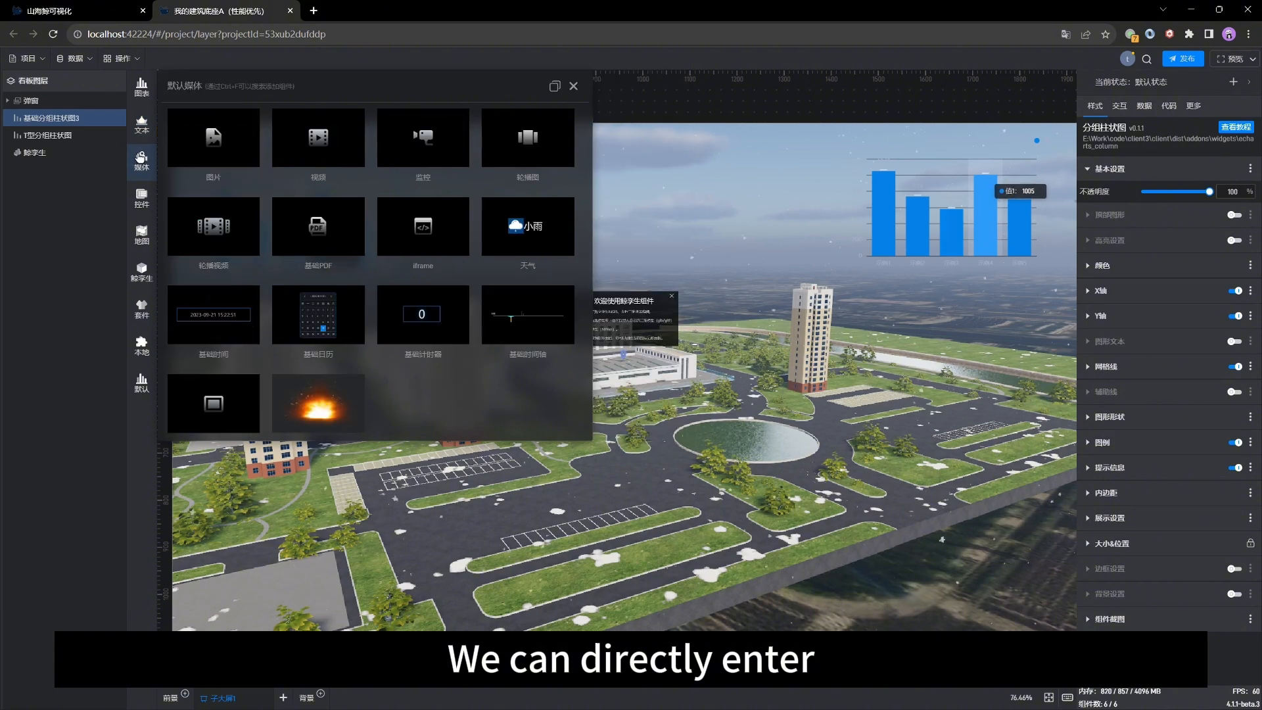
left_click(141, 207)
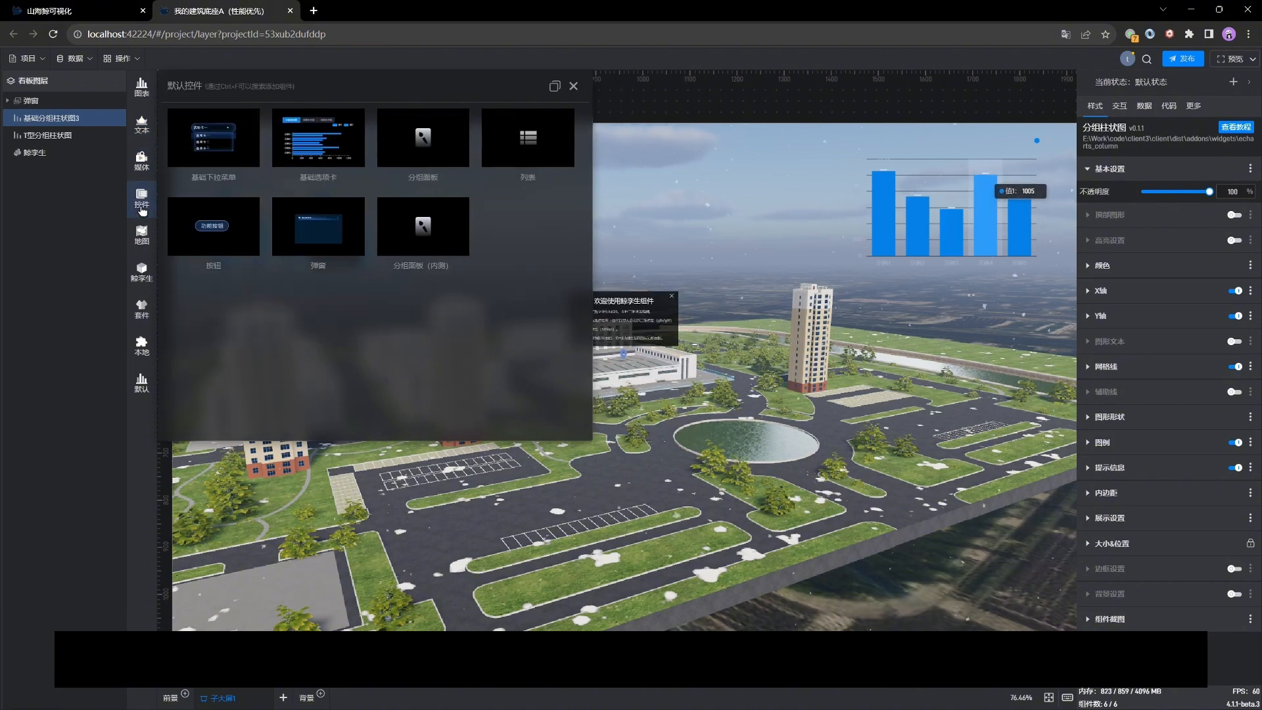
left_click(206, 228)
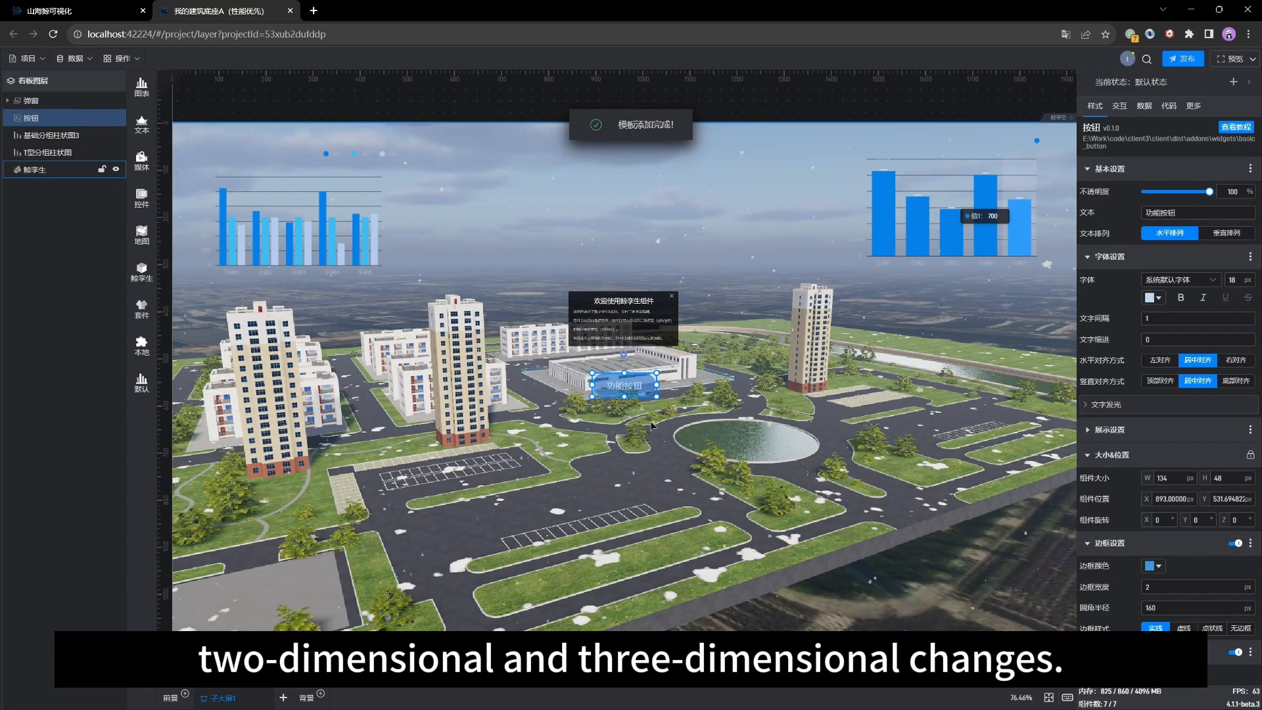
Step: Move the 功能按钮 button to the scene's right side, below the right-hand chart
left_click_drag(734, 383, 1022, 308)
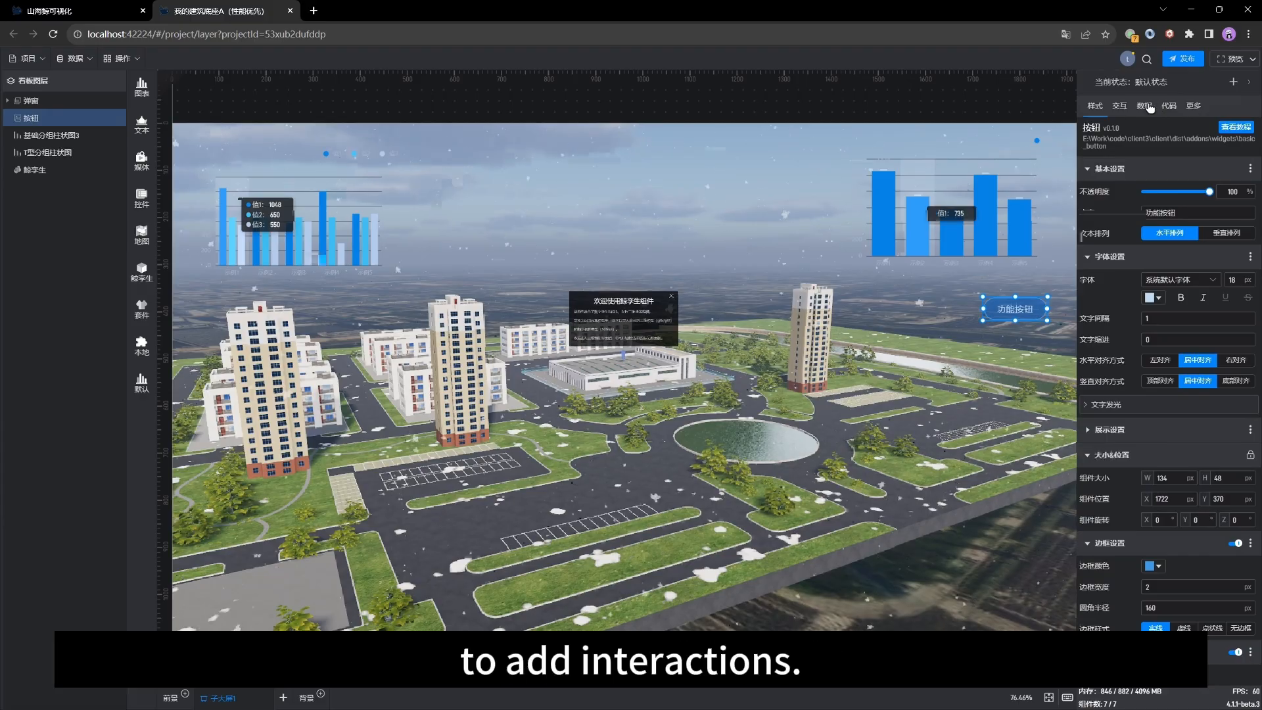
Step: Open the button's click interaction and set its action to 修改设置 with the target component set to 指定组件
left_click(1119, 106)
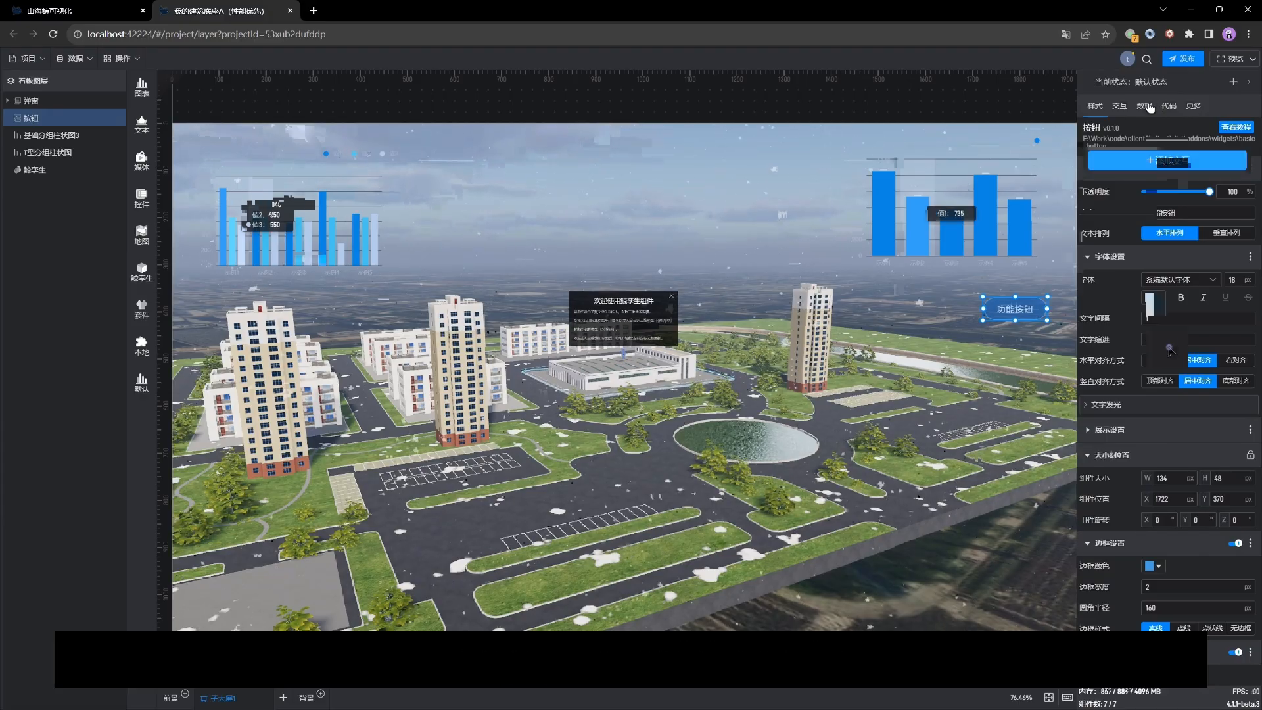
left_click(1155, 236)
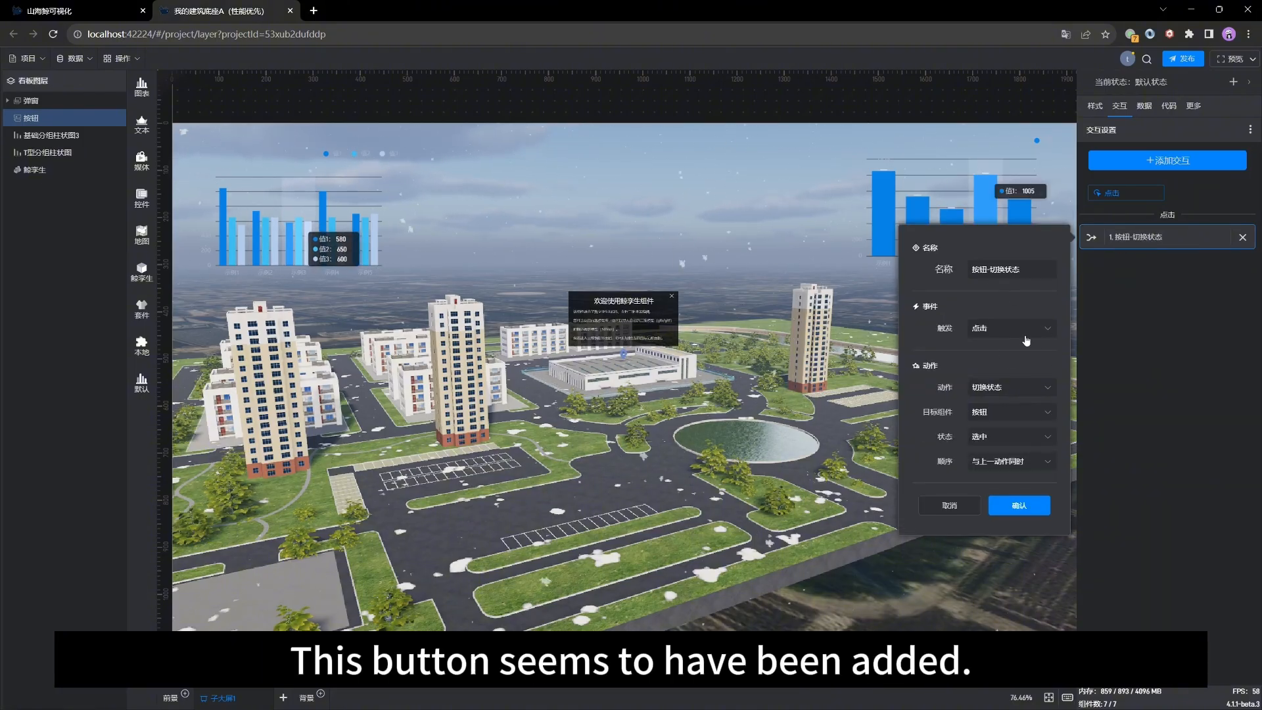
left_click(1029, 393)
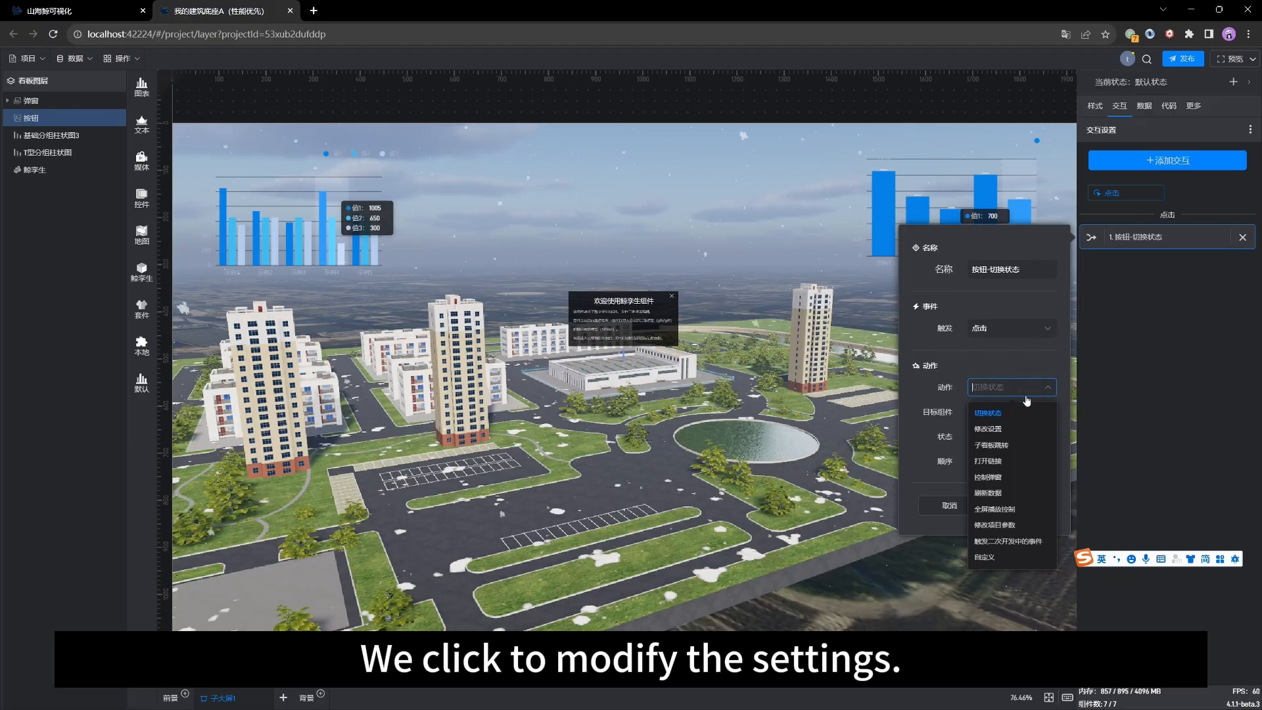
left_click(1002, 430)
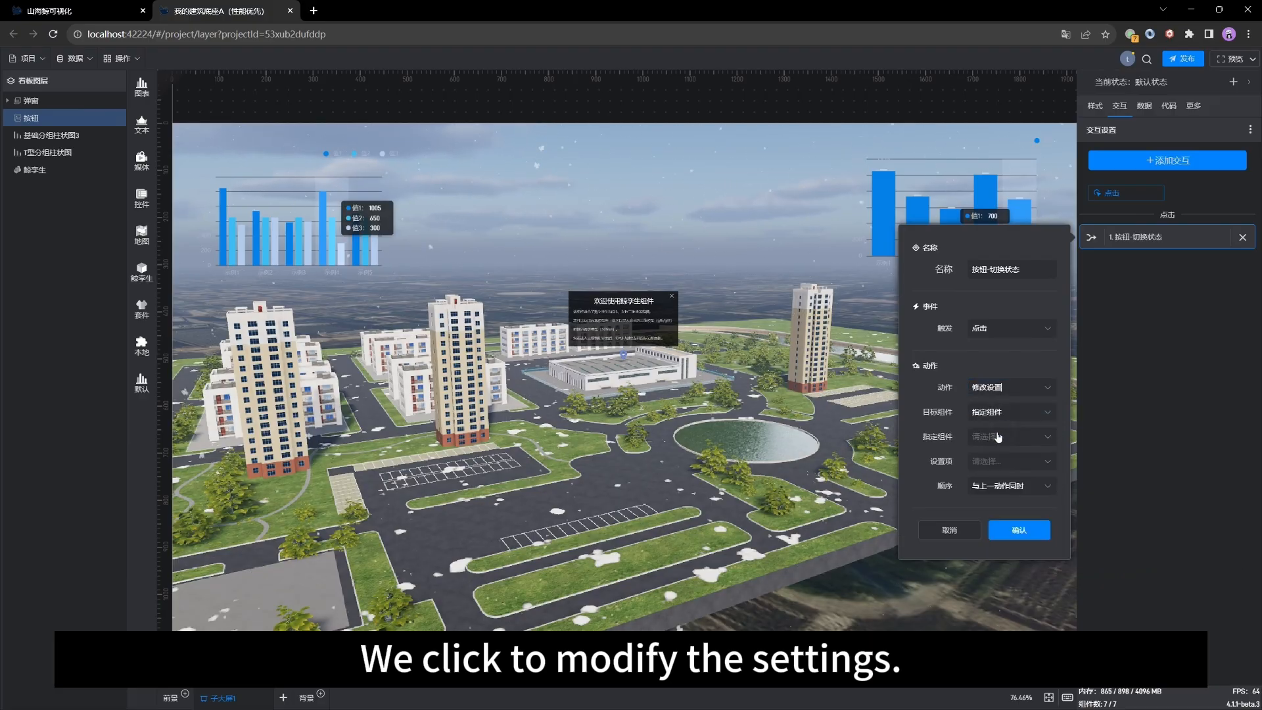
left_click(1005, 412)
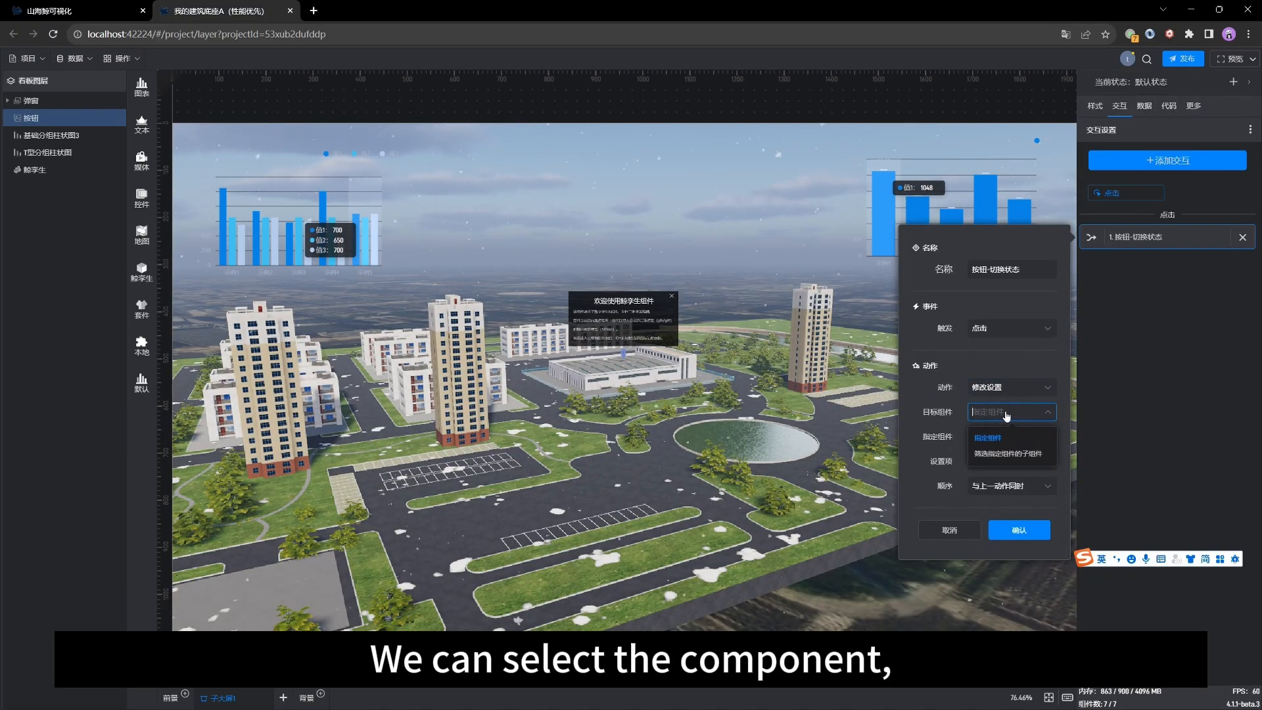
left_click(968, 439)
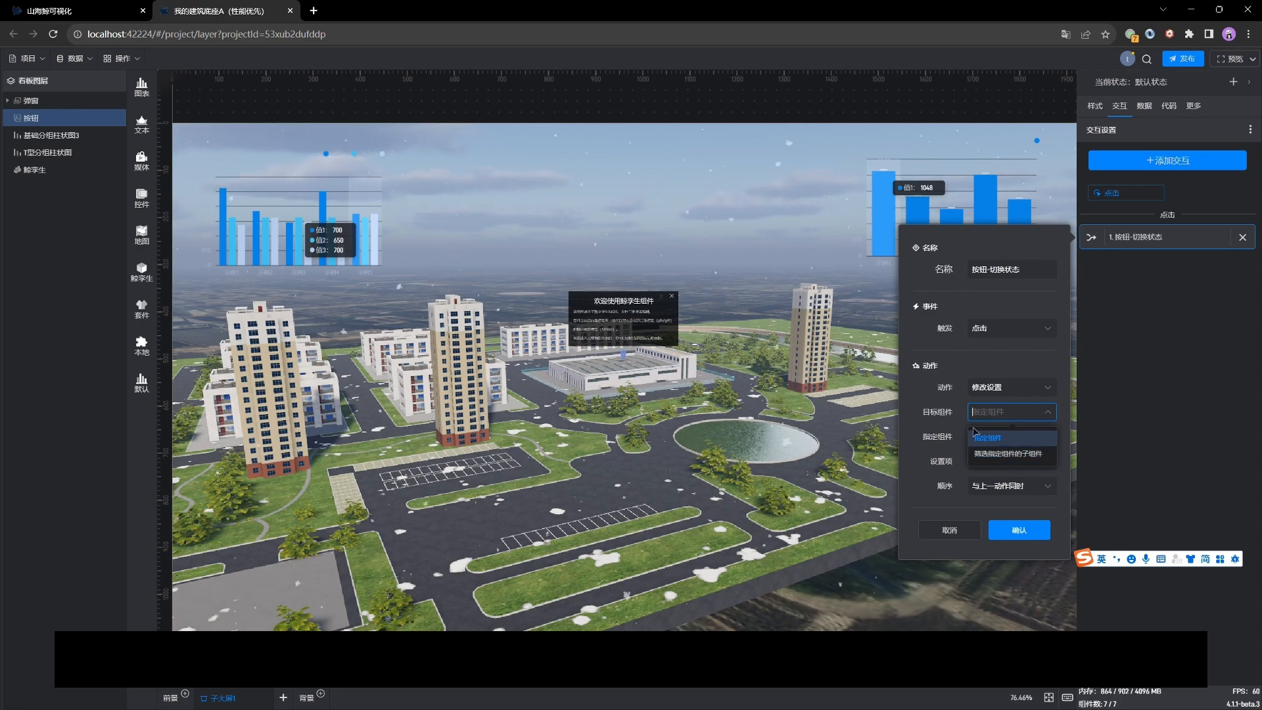
left_click(1016, 437)
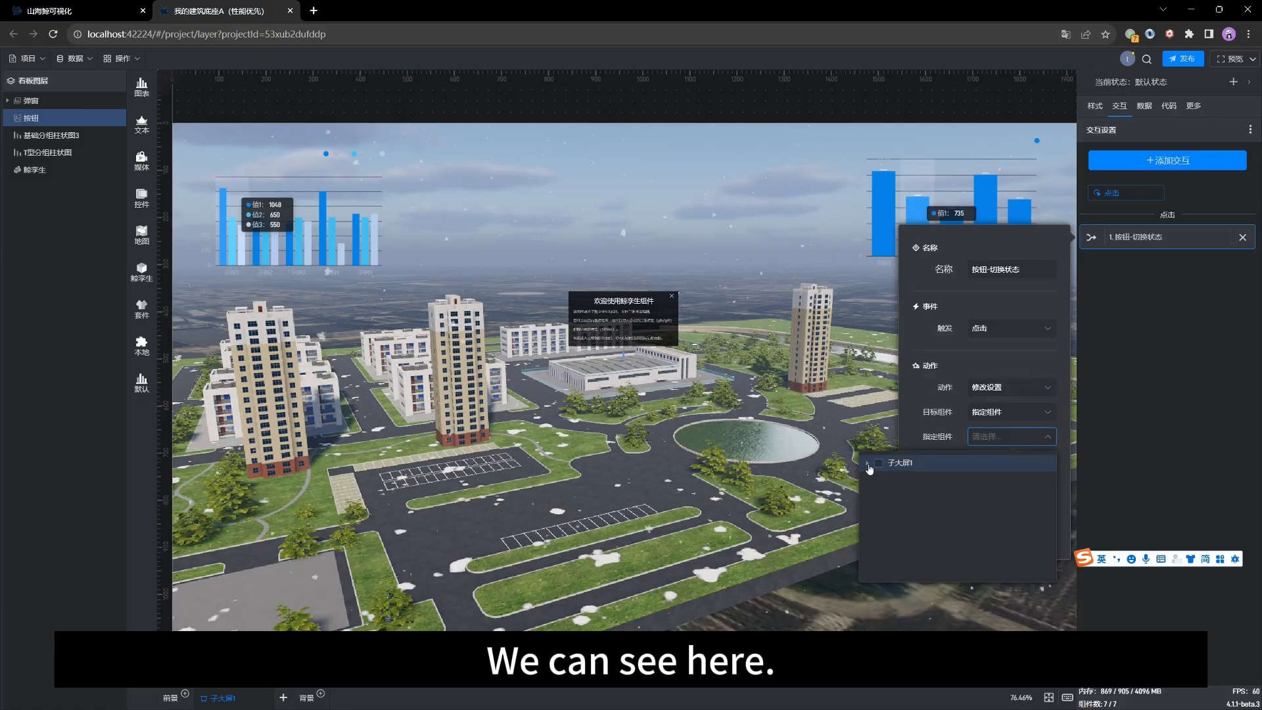
Step: Choose the 天空 layer under 子大屏1 › 鲸孪生 › 场景 as the specified component
left_click(867, 464)
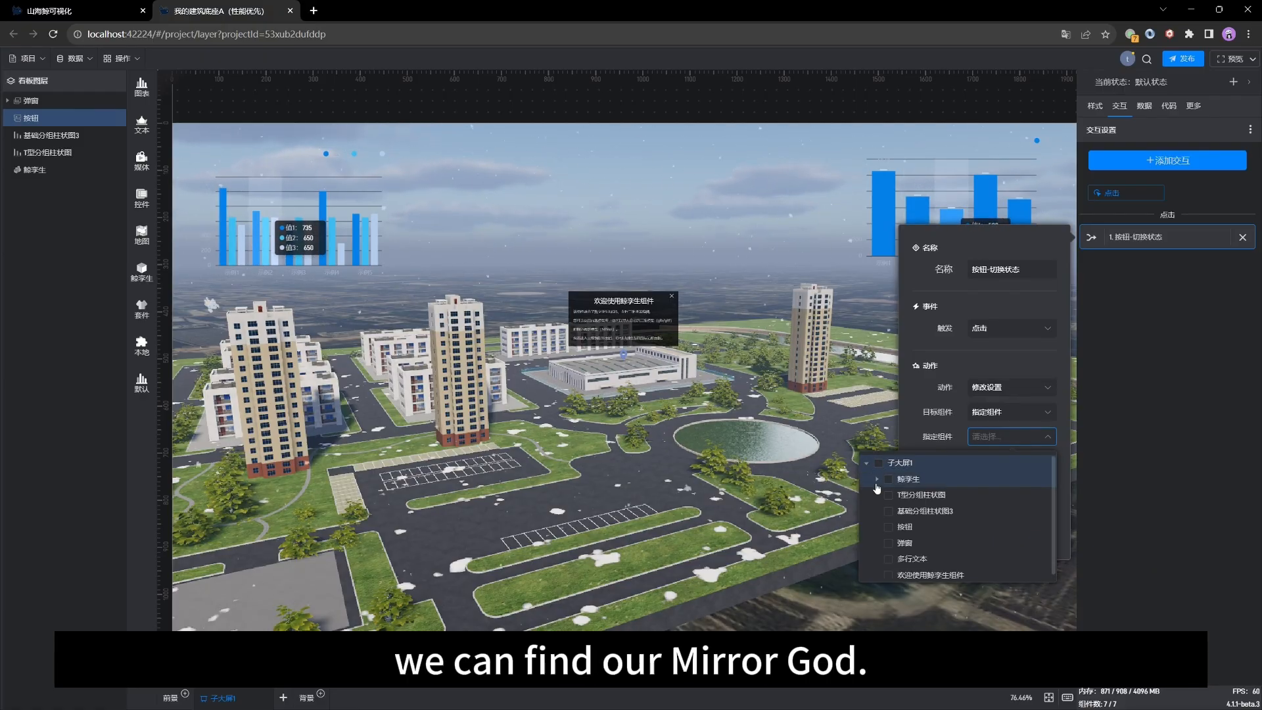
left_click(875, 480)
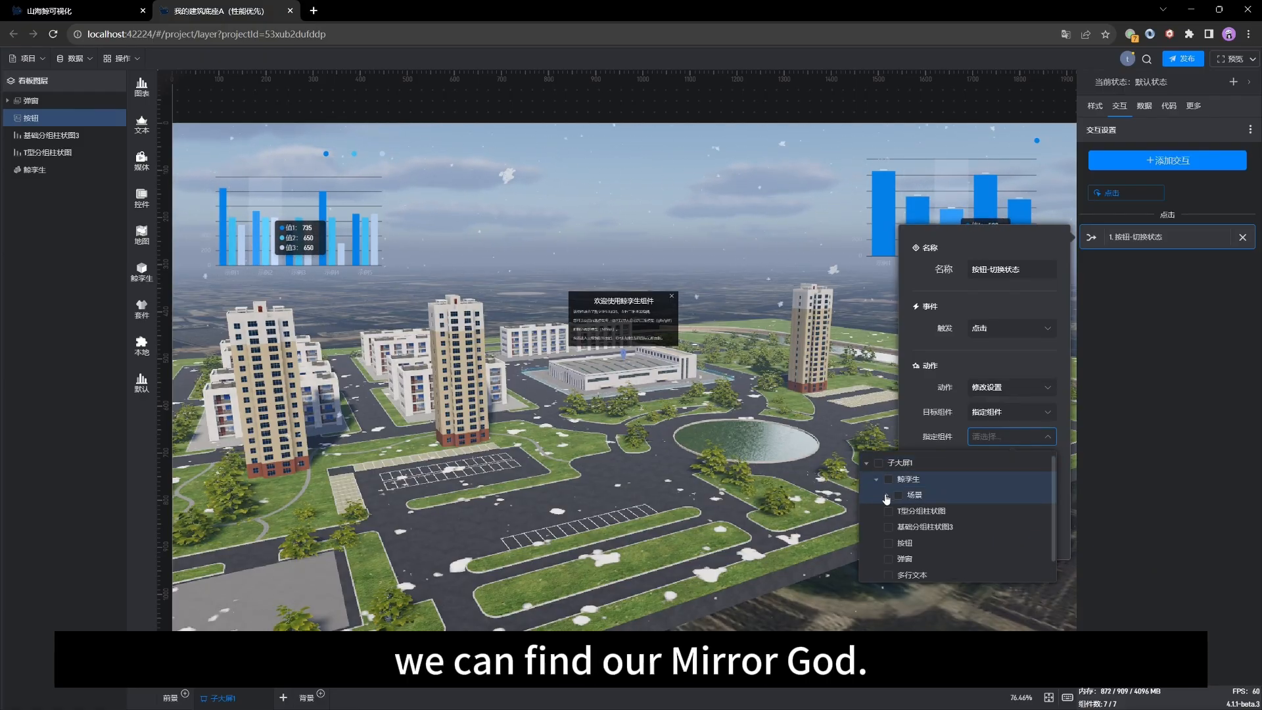
left_click(887, 496)
scroll(913, 478, "down", 1)
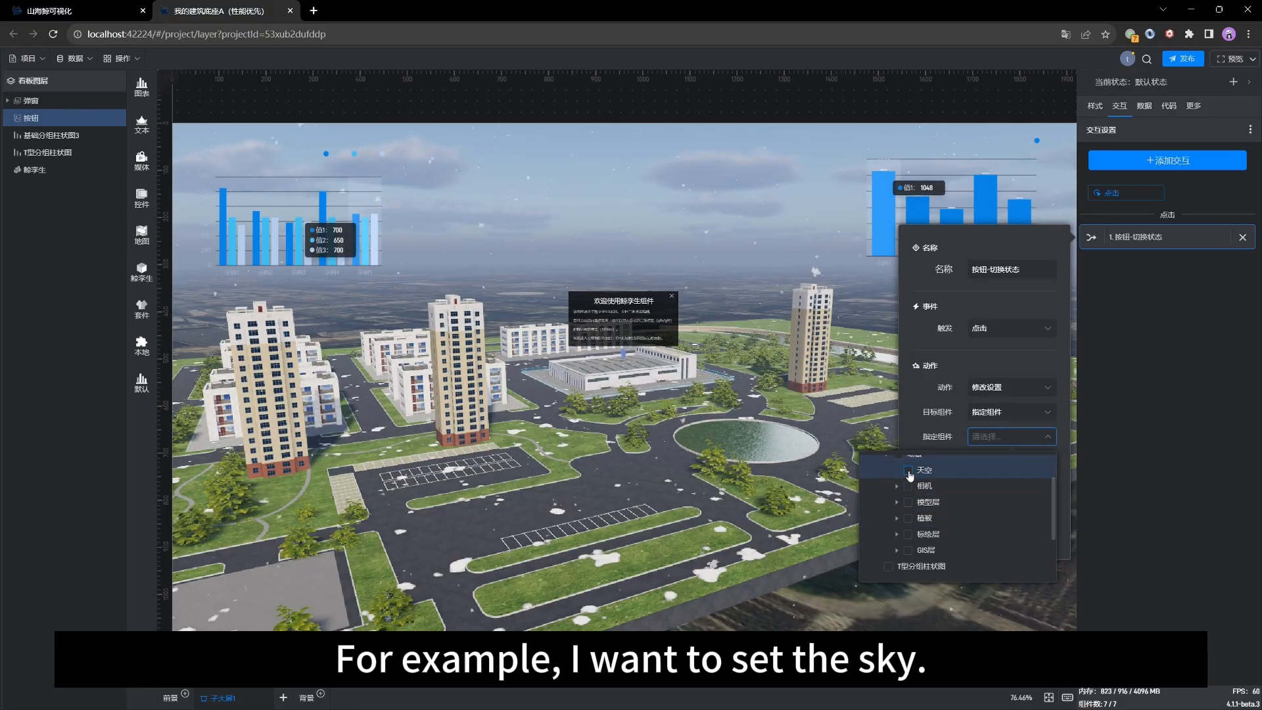
left_click(908, 470)
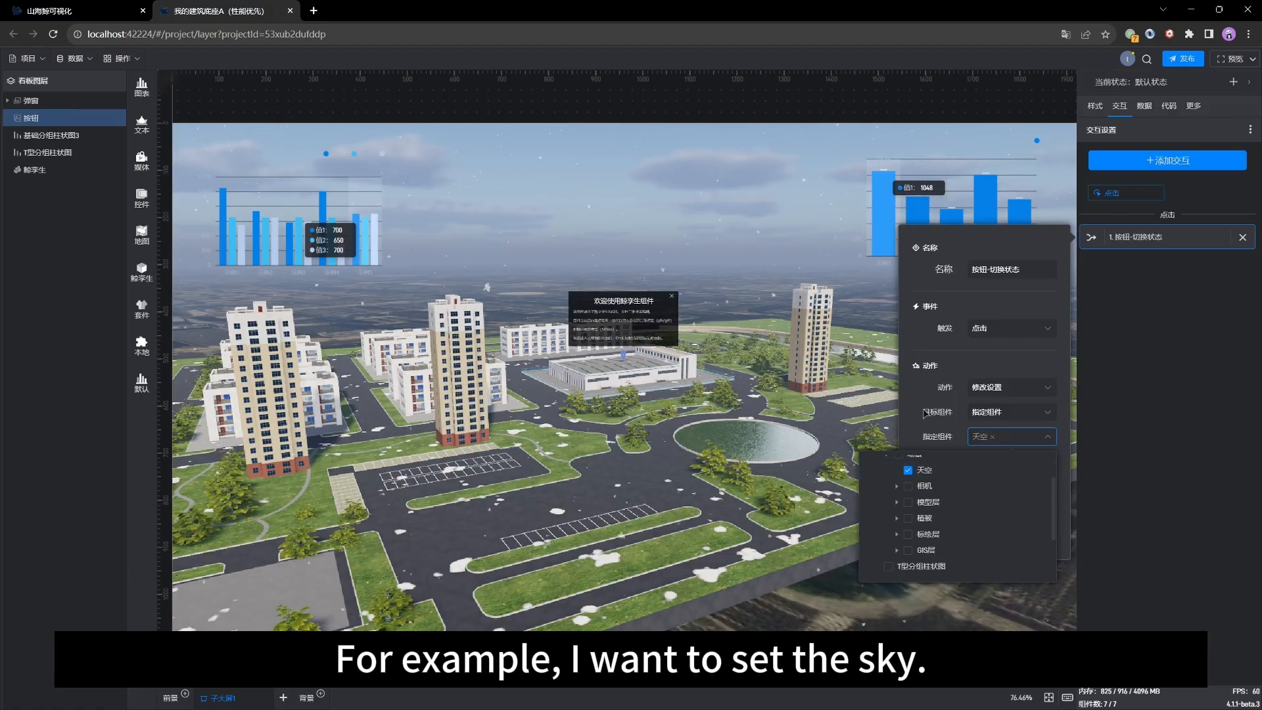
left_click(922, 412)
Step: Set the interaction's setting item to the sky's 云层占比 under 样式 › 云
left_click(1029, 468)
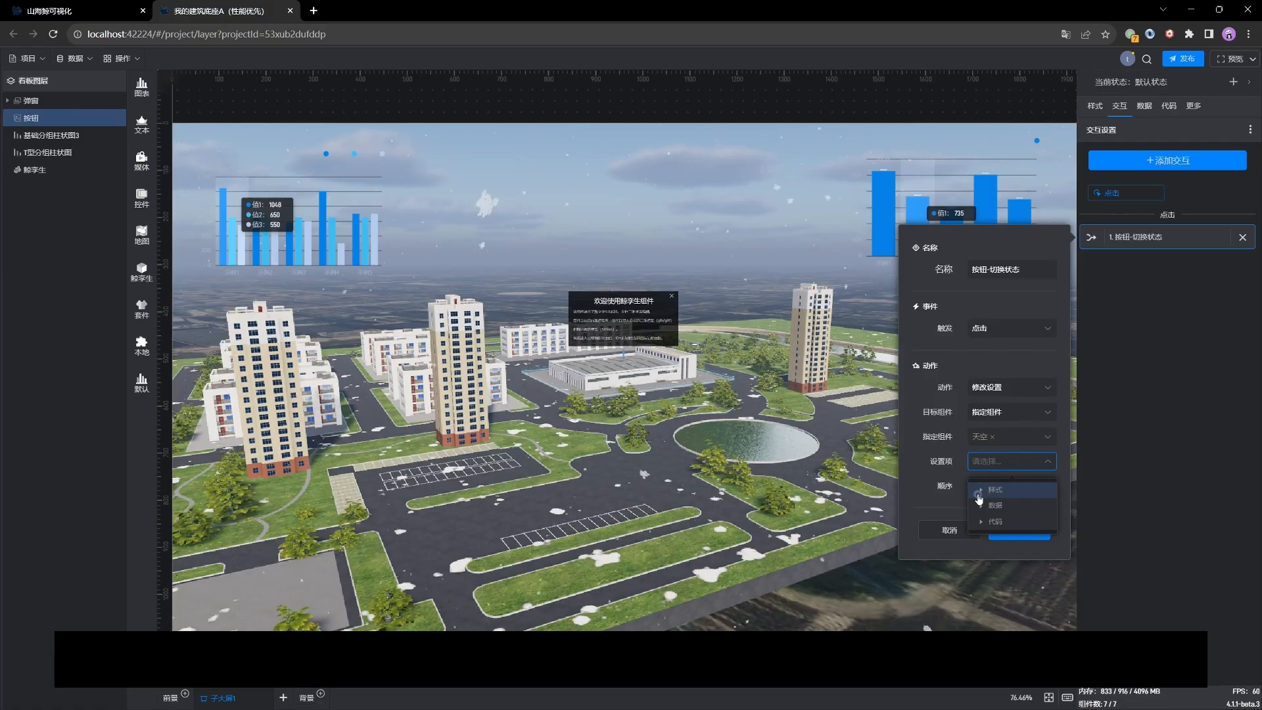
left_click(988, 490)
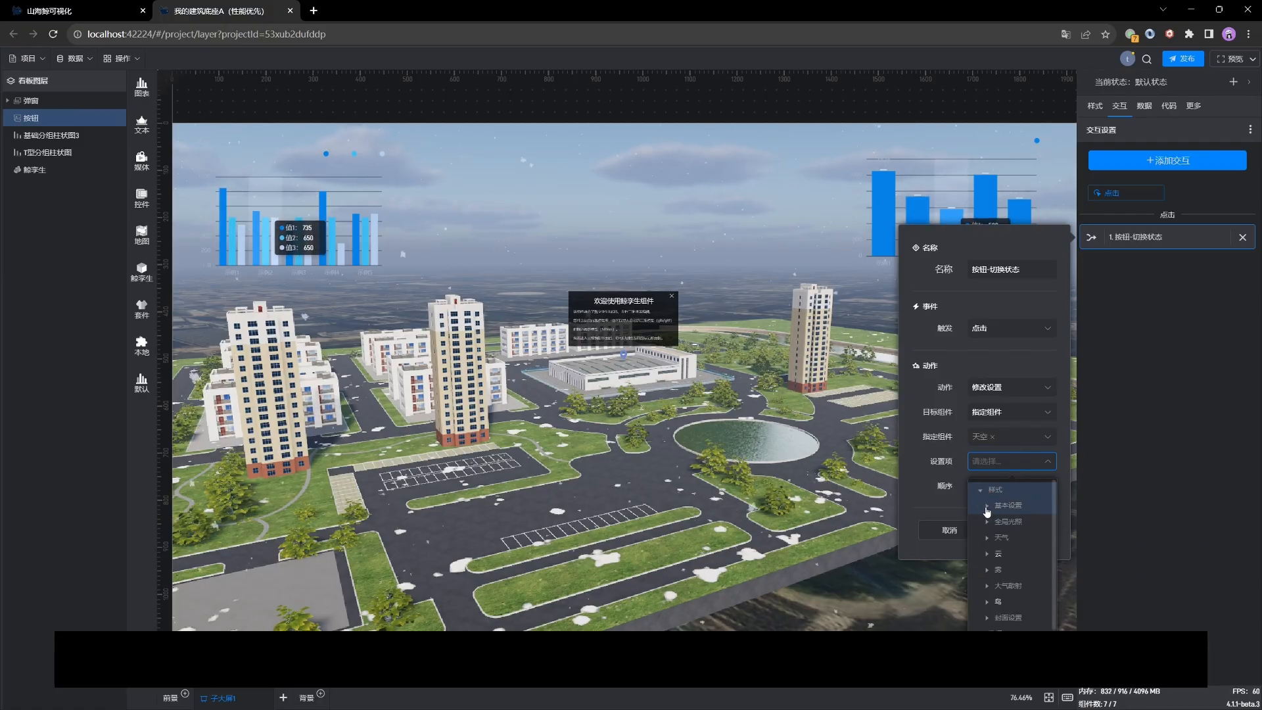
left_click(995, 505)
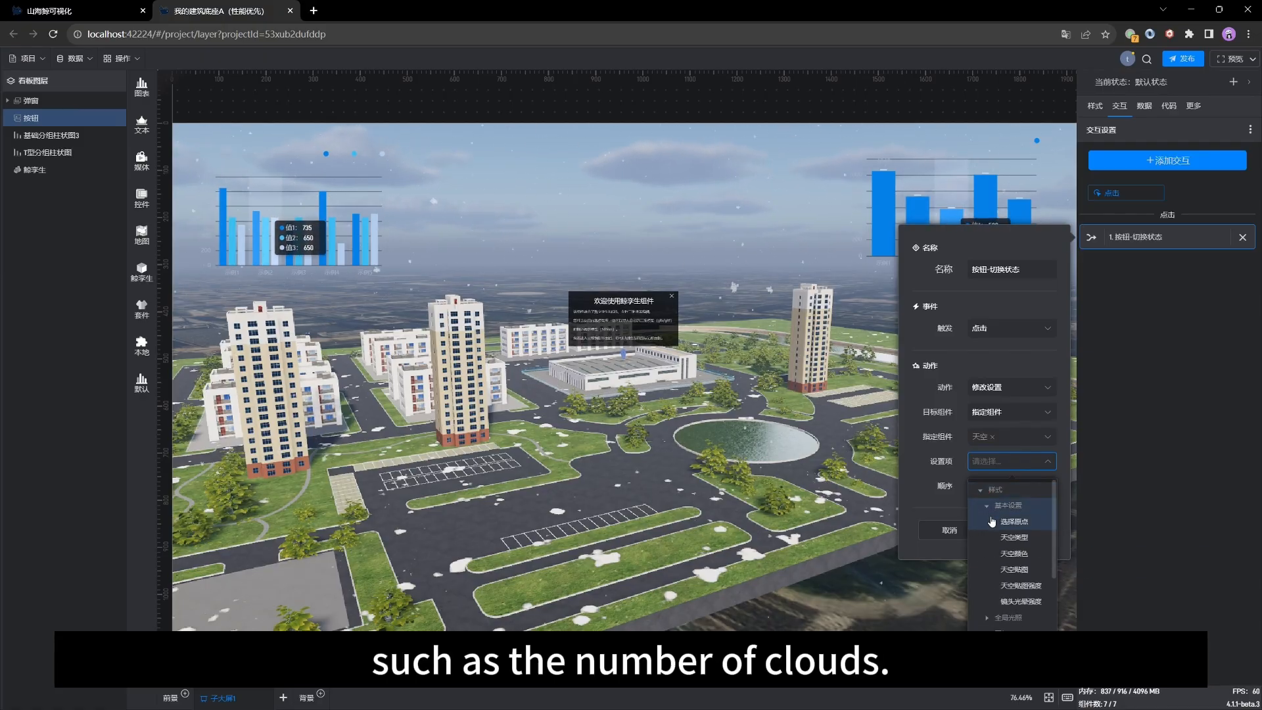
left_click(987, 505)
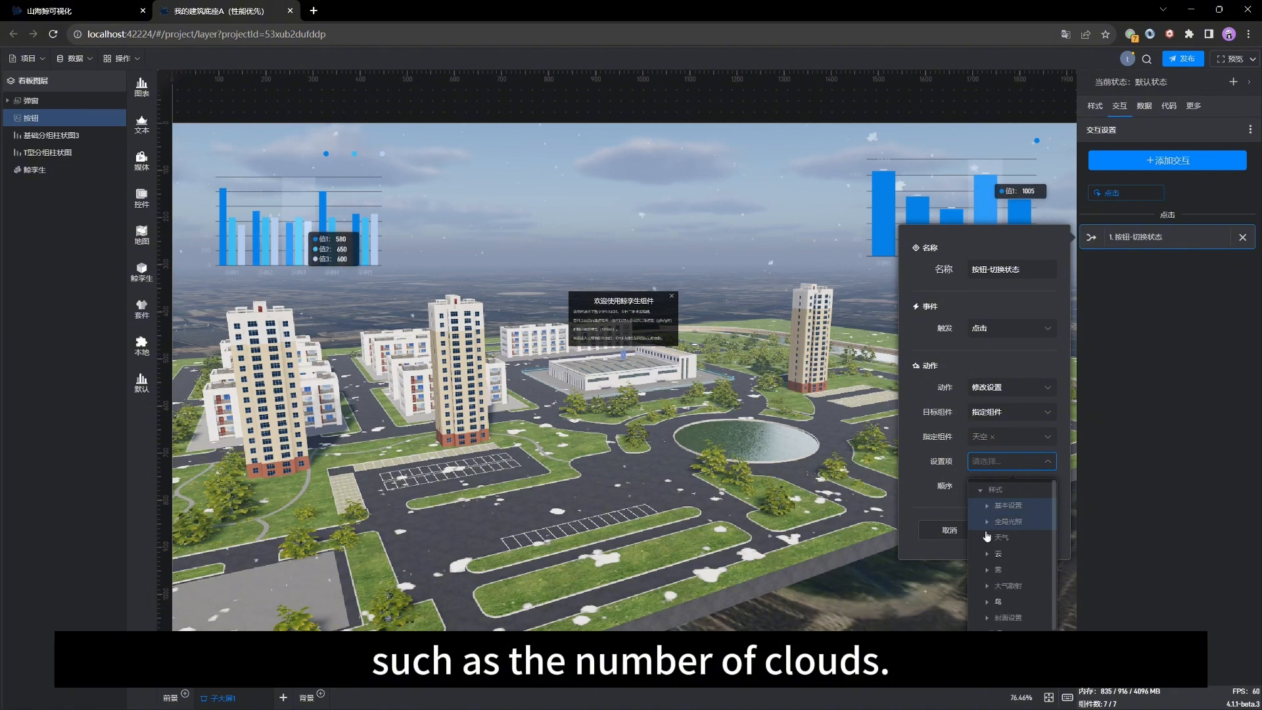
left_click(986, 554)
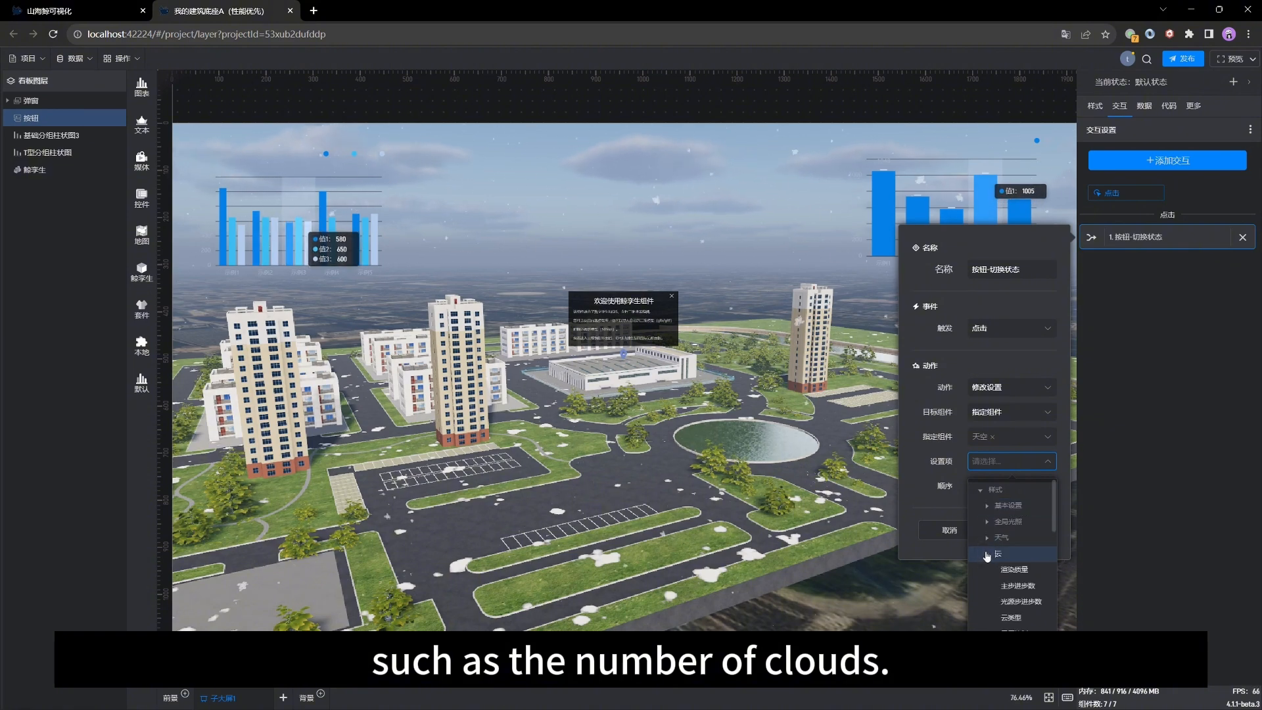
scroll(985, 556, "down", 1)
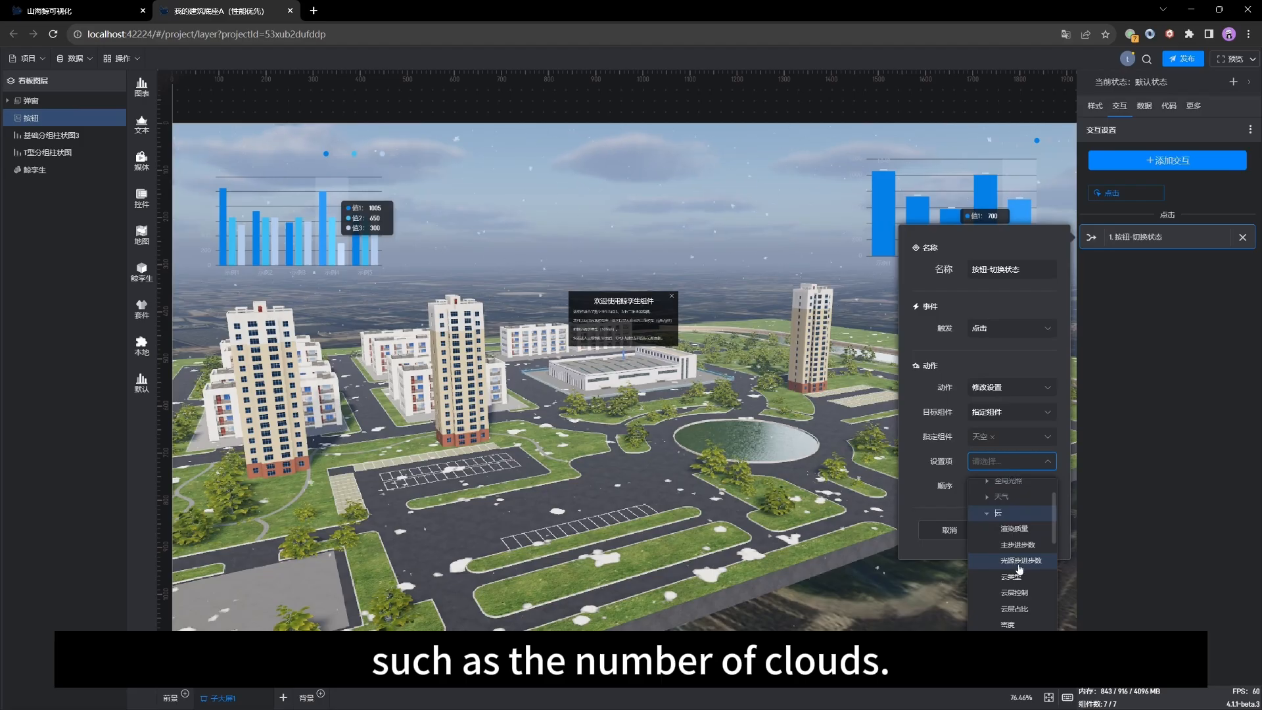
scroll(1028, 573, "down", 2)
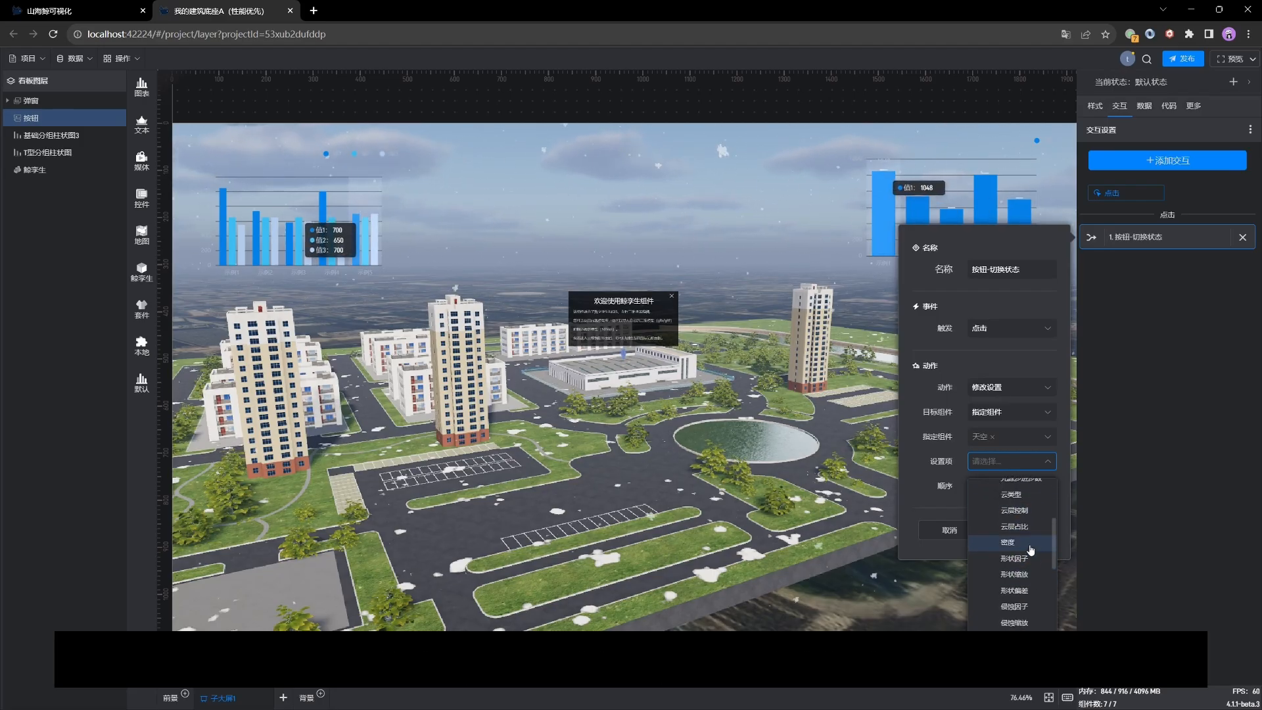
scroll(1030, 549, "down", 1)
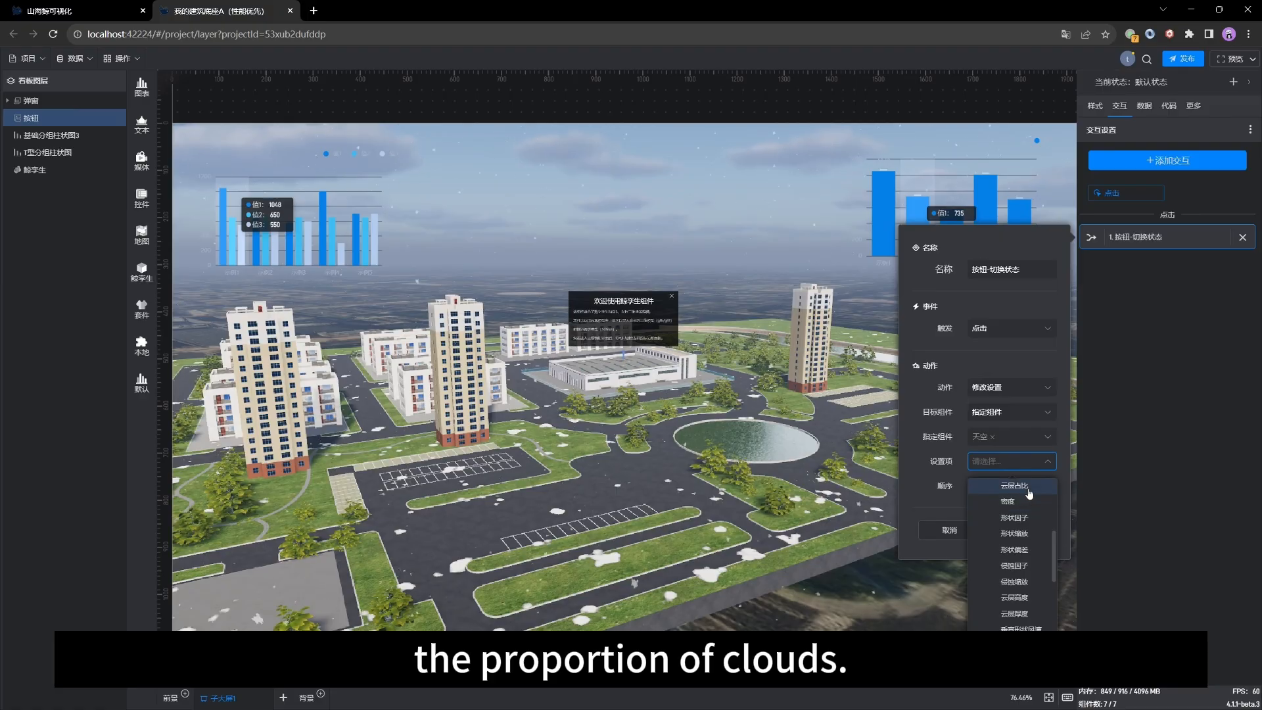
left_click(1029, 493)
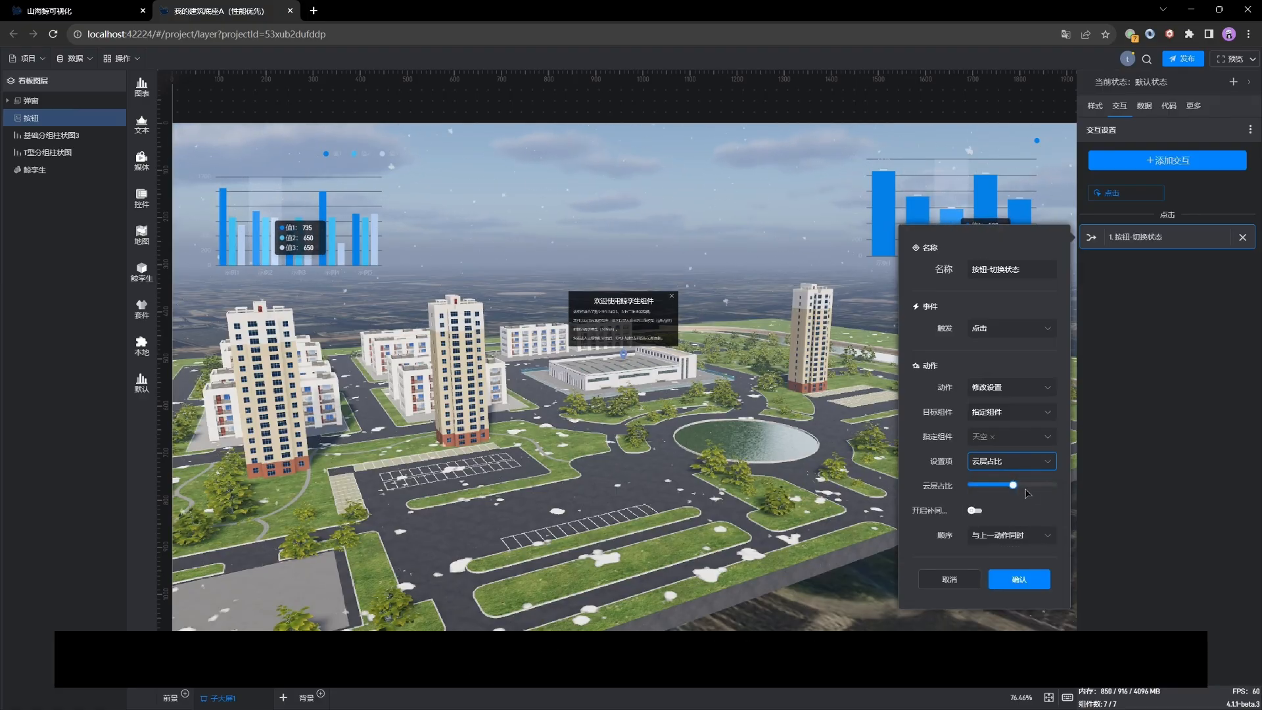
Step: Set the cloud ratio slider to its maximum, enable tweening, and confirm the interaction
mouse_move(1011, 483)
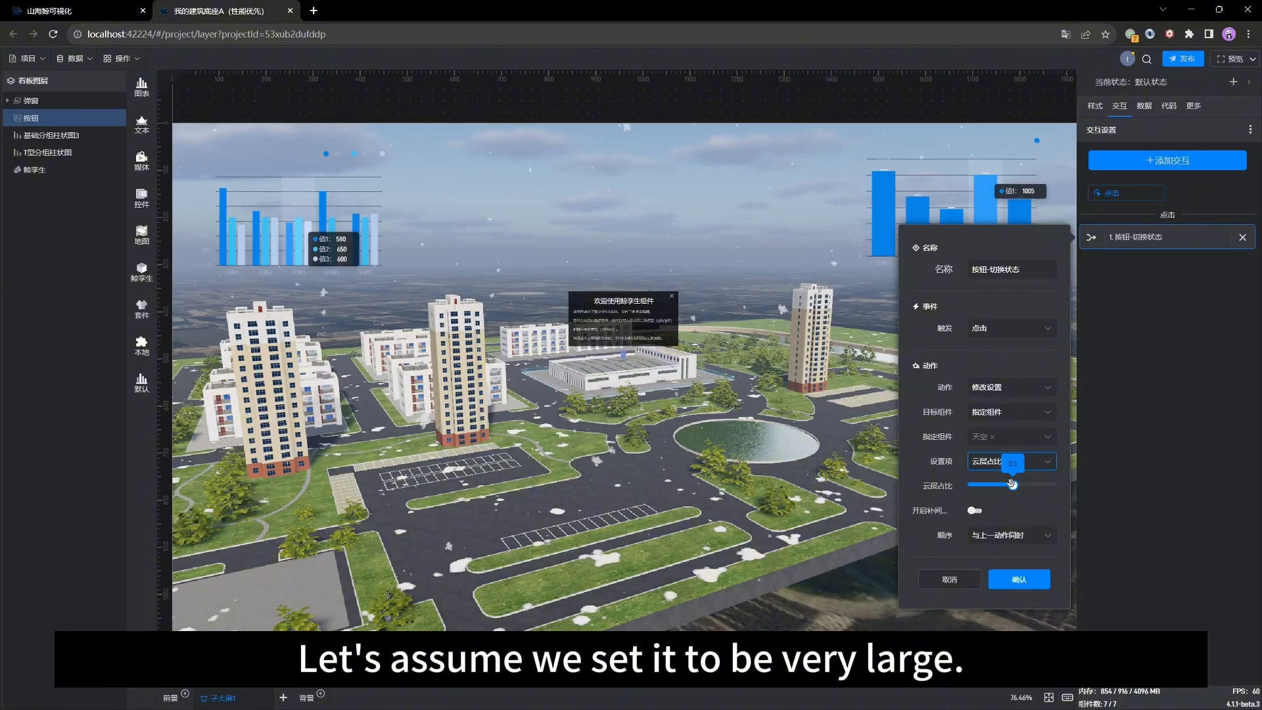
left_click_drag(1011, 484, 1059, 485)
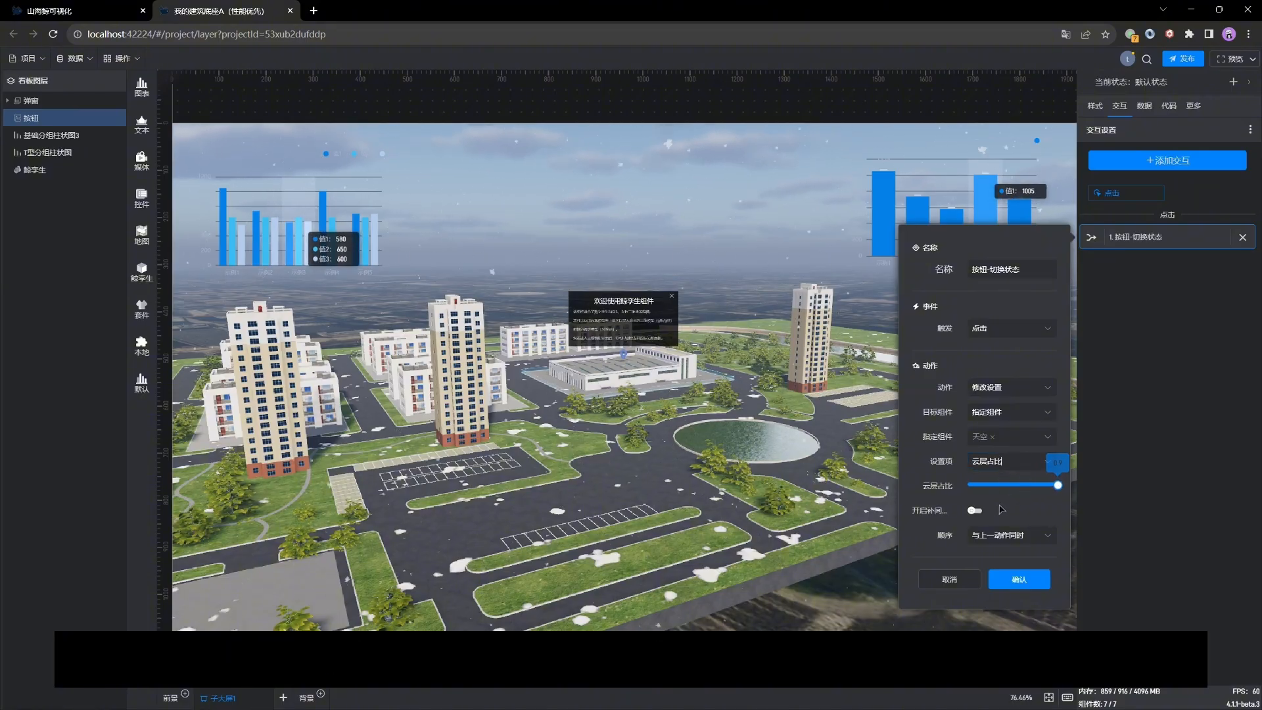
left_click(979, 511)
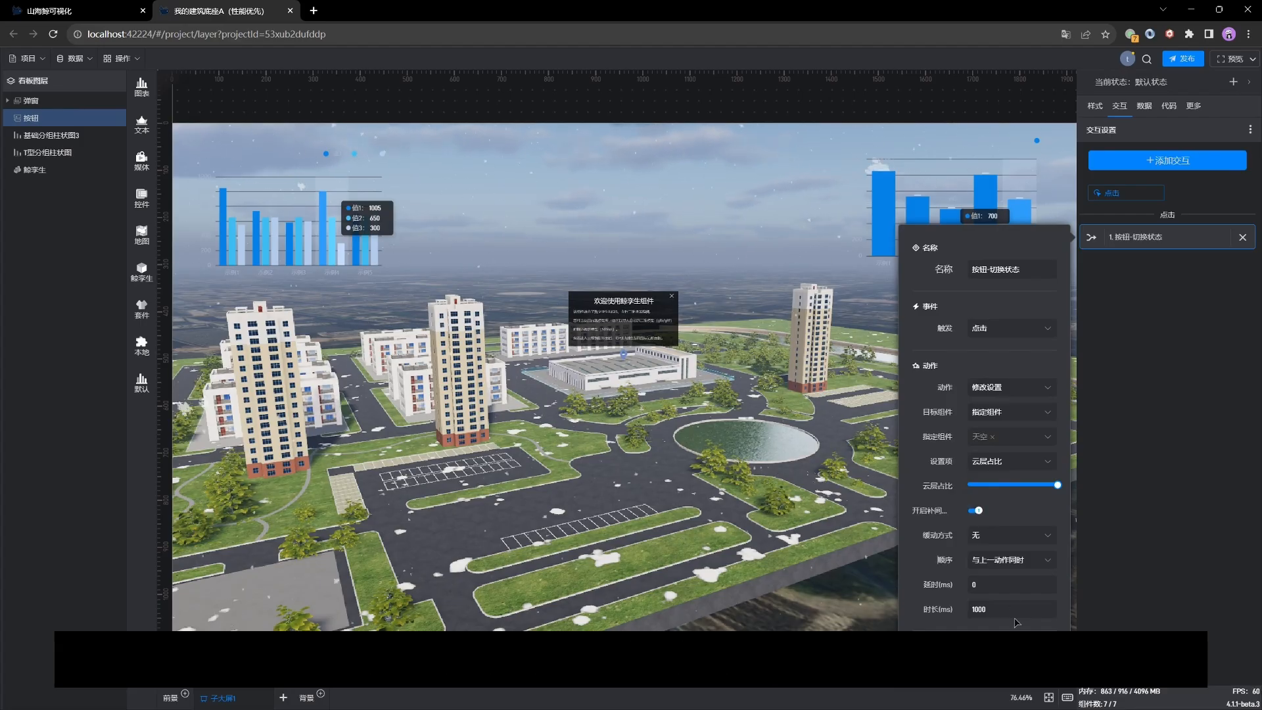
left_click(1034, 536)
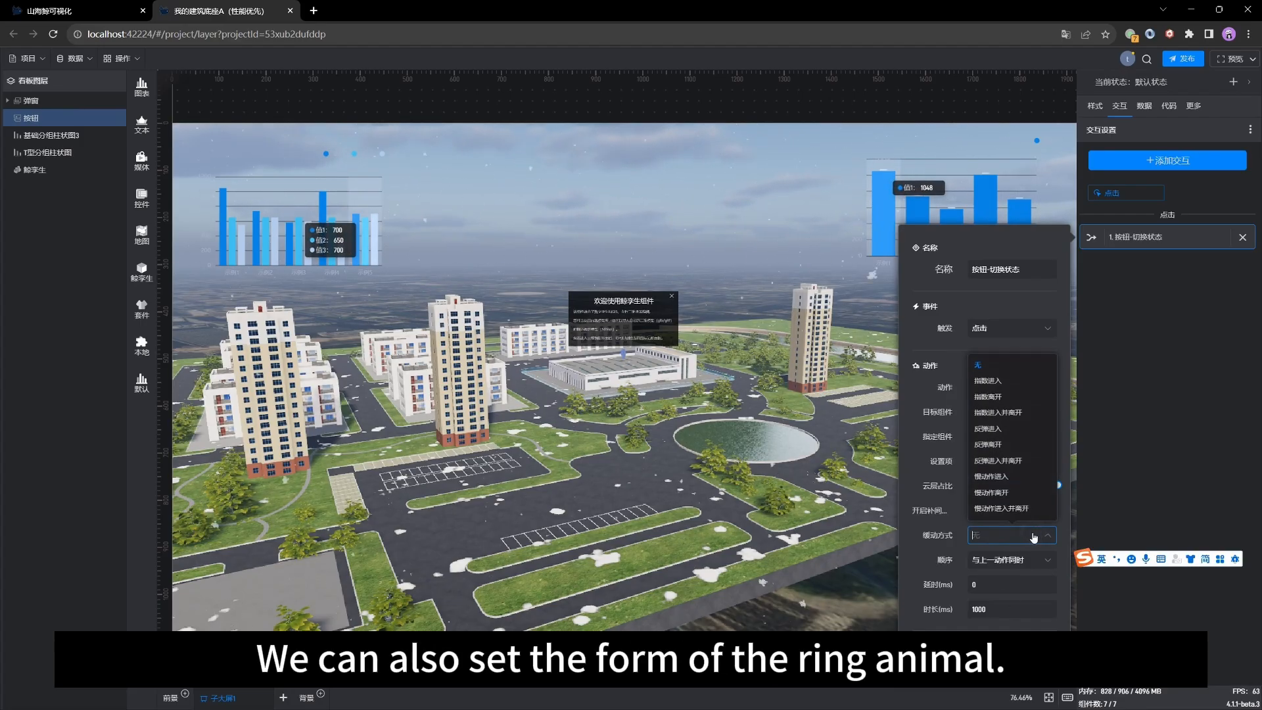
left_click(927, 509)
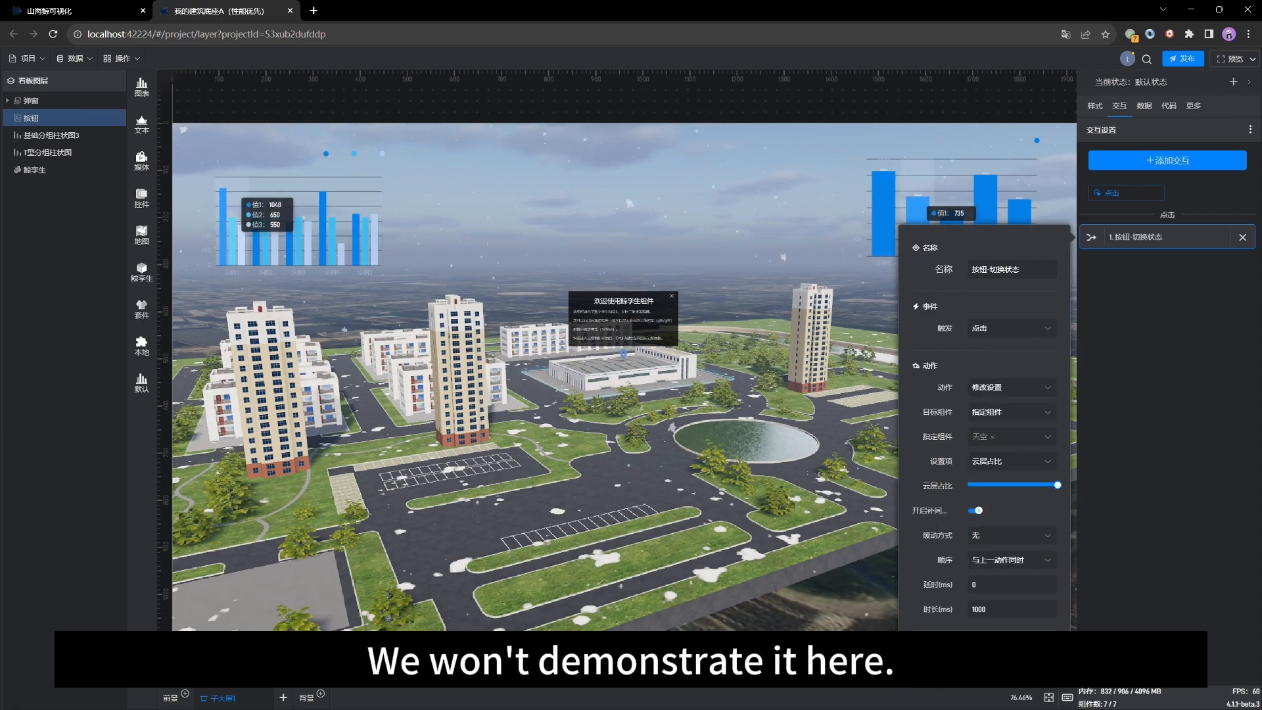
left_click(1036, 659)
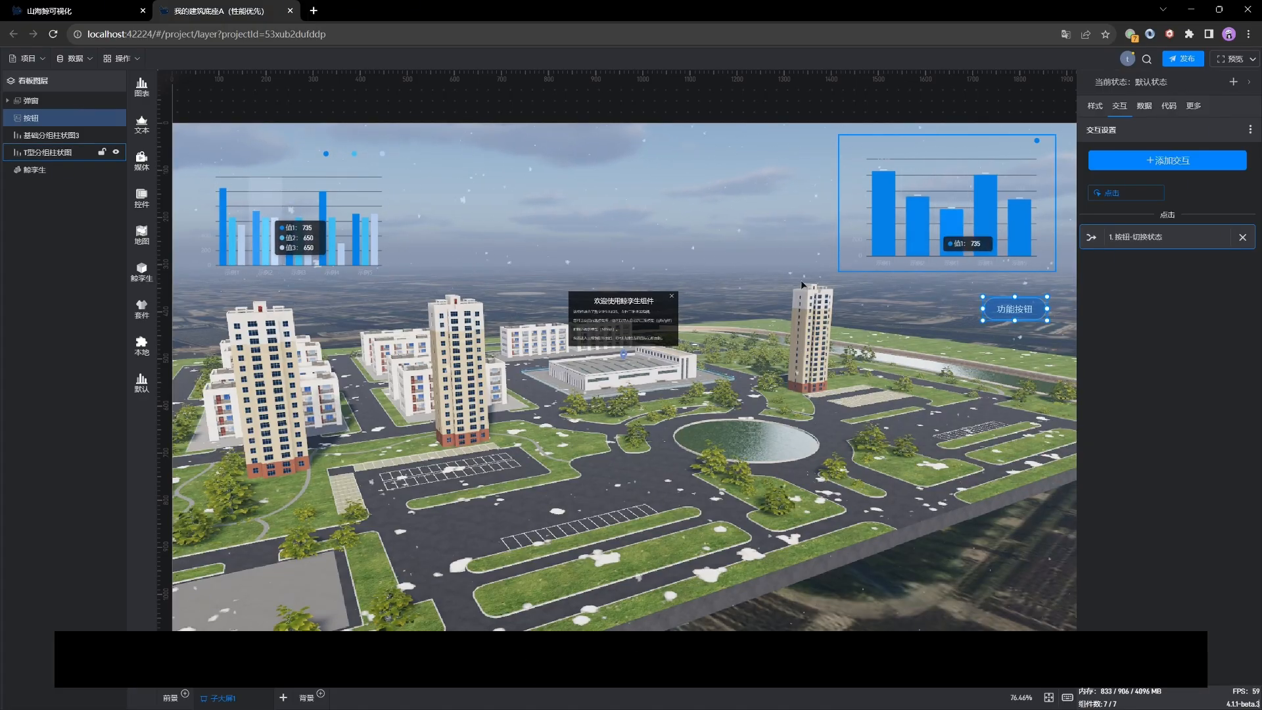
Step: Trigger the 功能按钮 button in the scene to check the cloud interaction
left_click(742, 383)
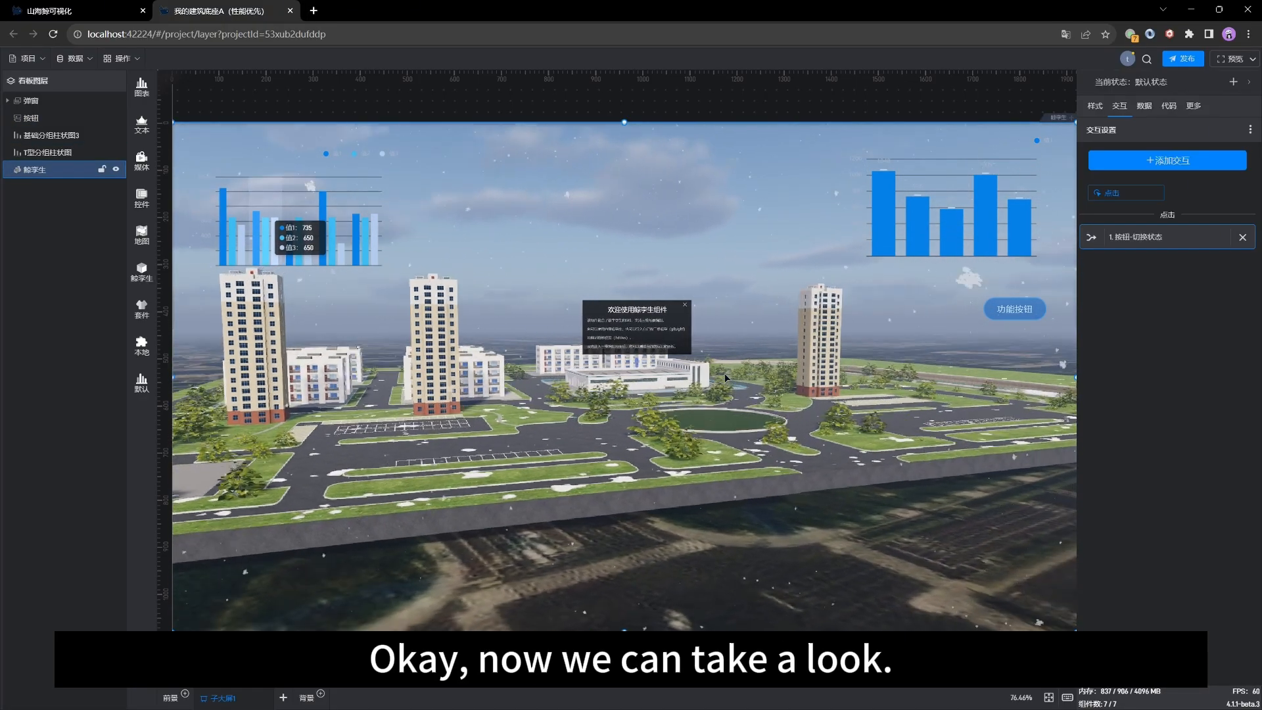
left_click(1010, 311)
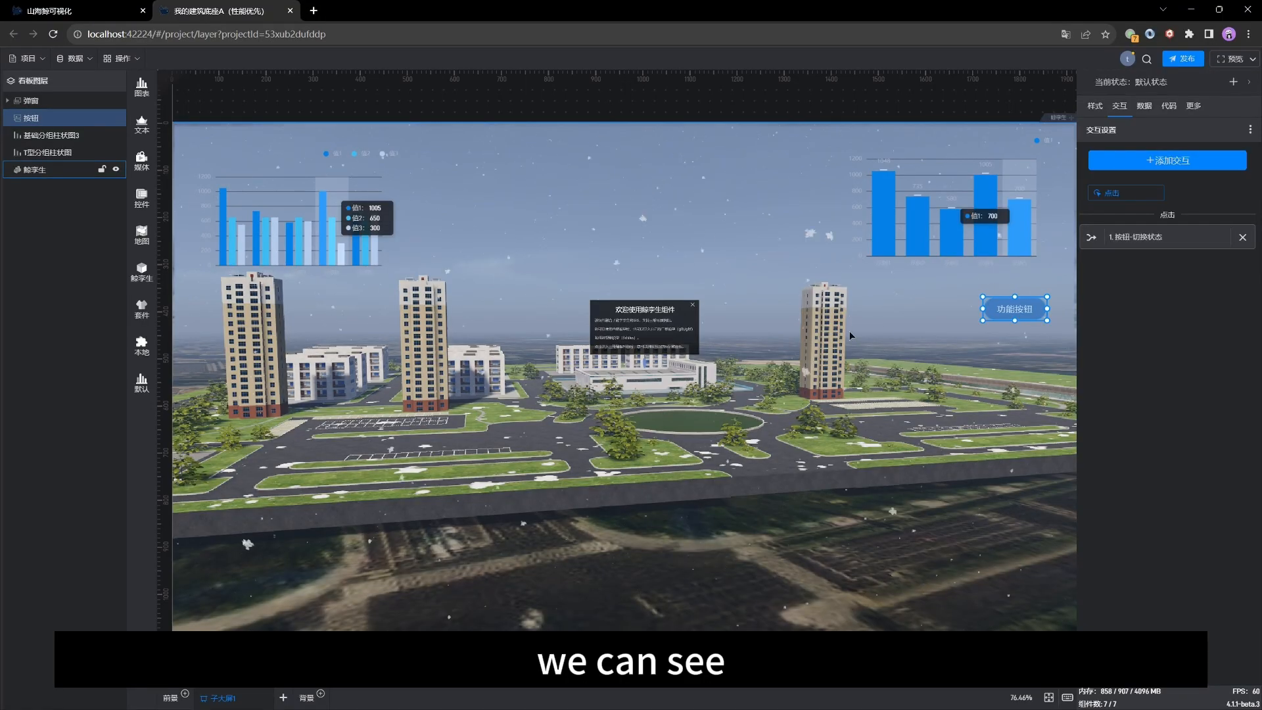
left_click(749, 416)
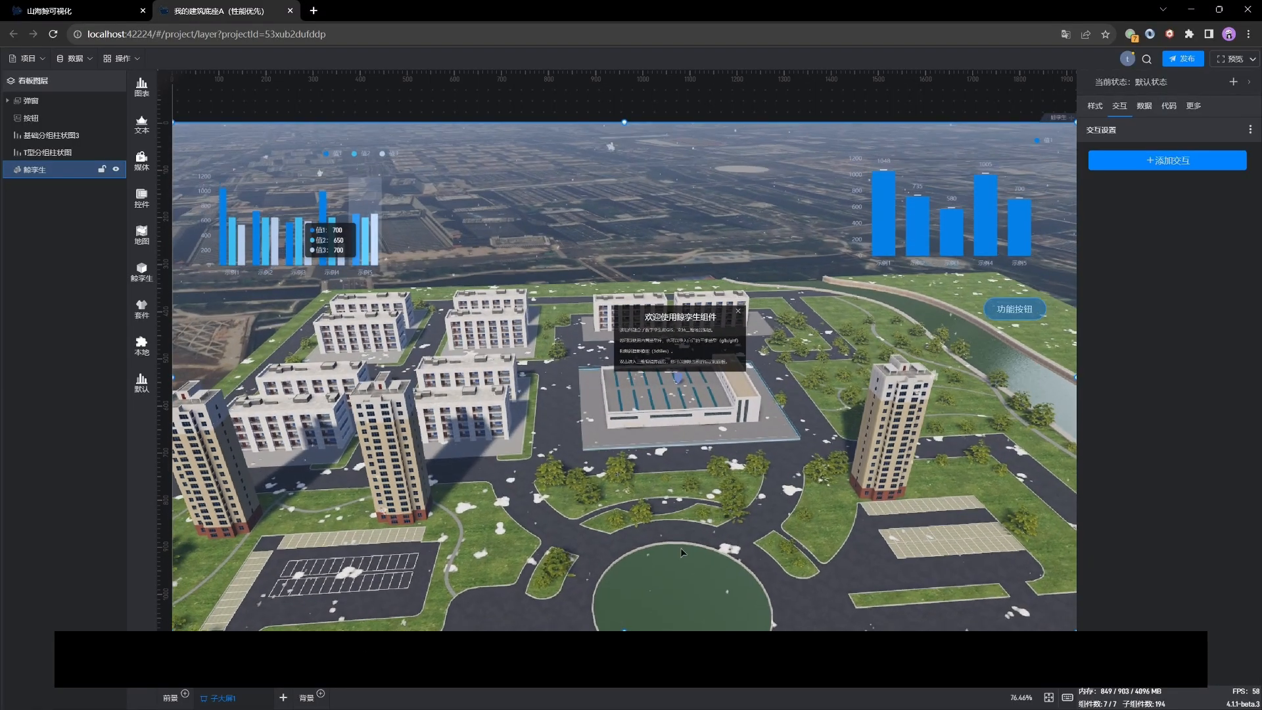
Step: Enter the scene's 3D edit mode and select the 实例2 residential tower of 林居住宅A
double_click(468, 375)
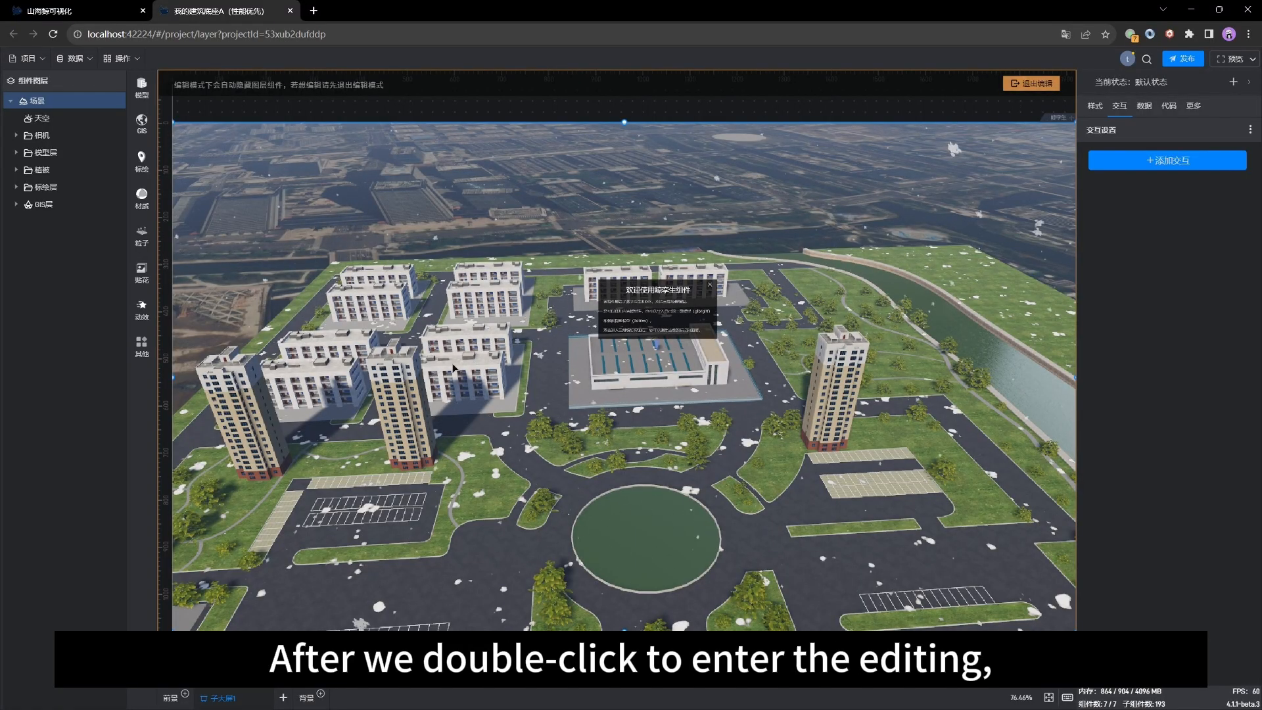
left_click(392, 371)
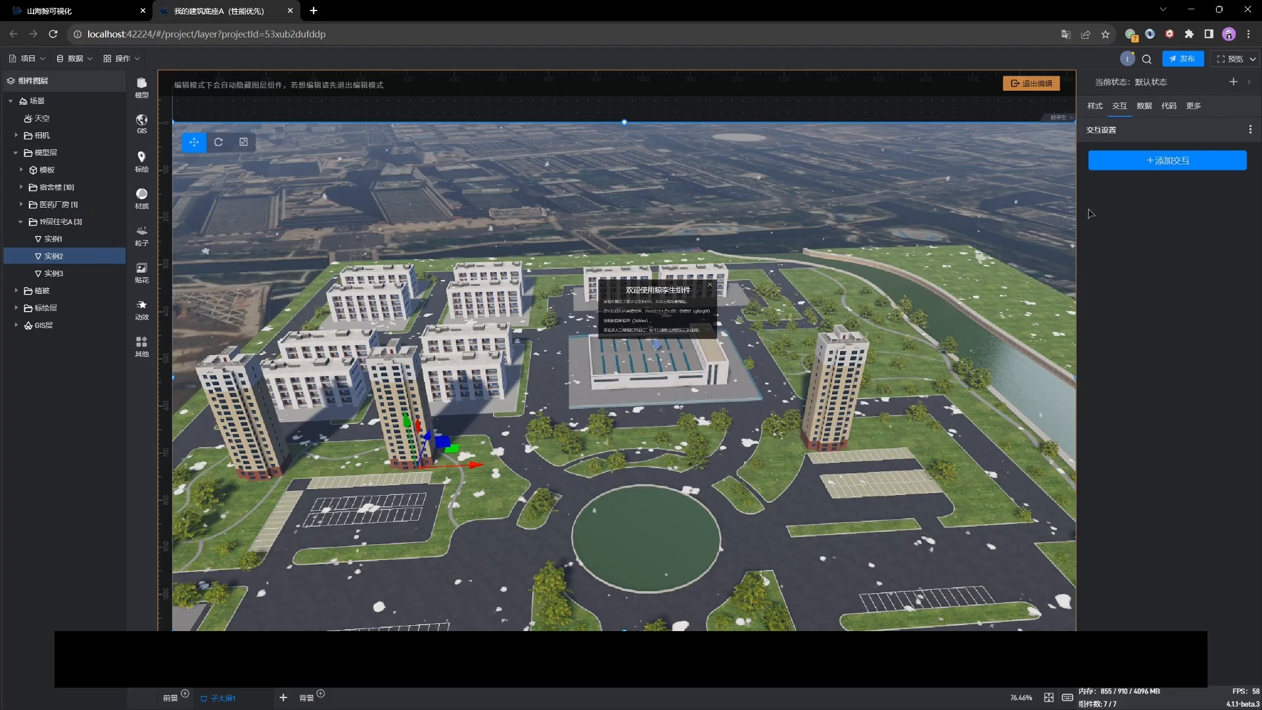
Step: Add a click interaction on 实例2 with action 修改设置, targeting the specified component 按钮 under 子大屏1
left_click(1139, 162)
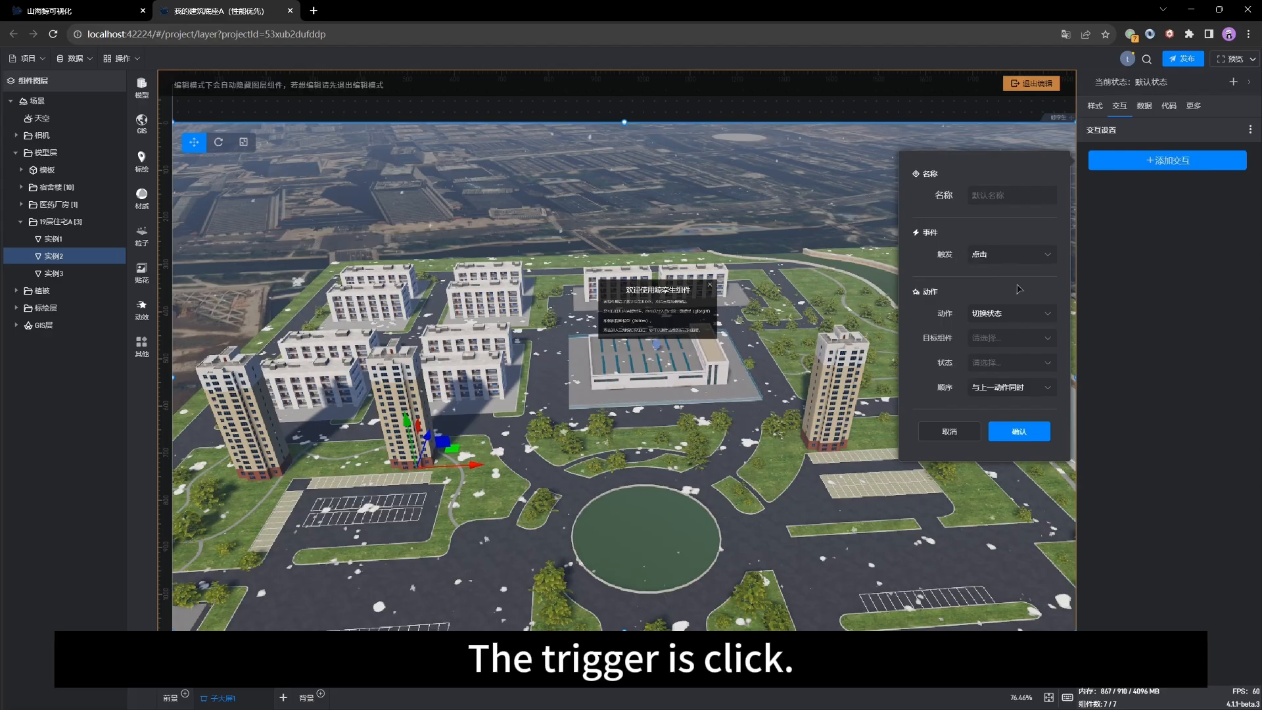
left_click(1019, 318)
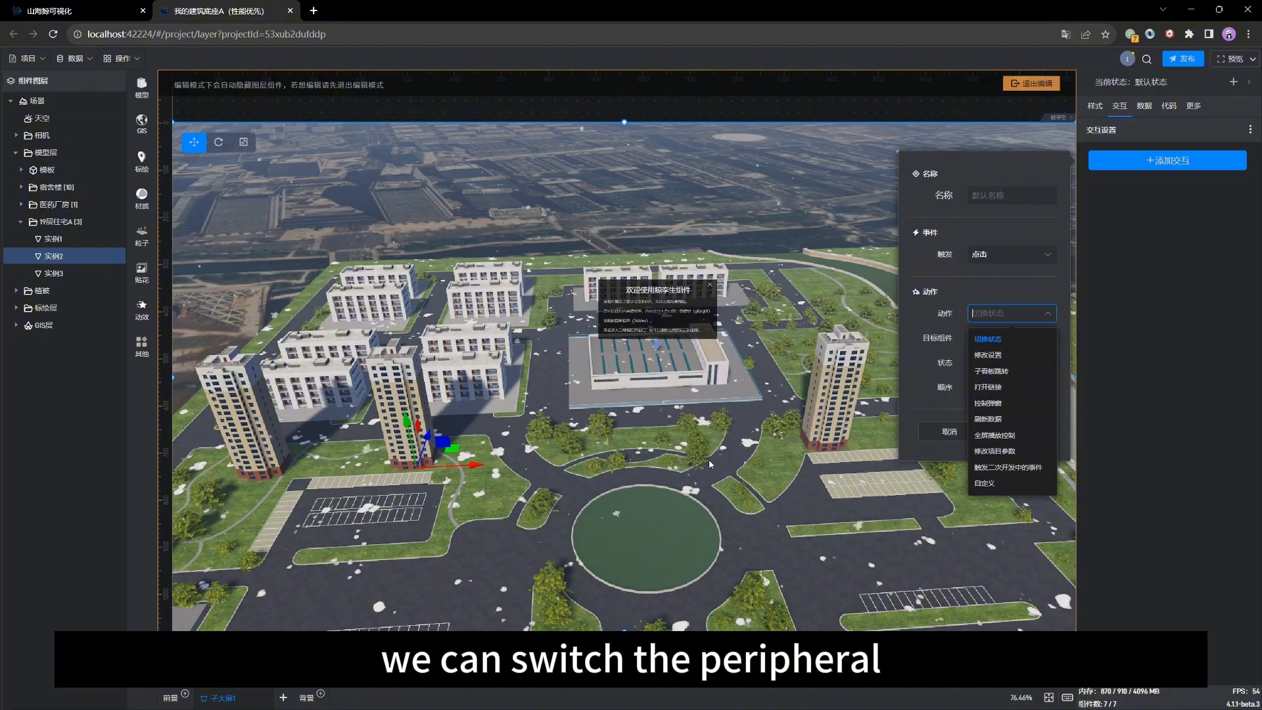
left_click_drag(721, 438, 683, 442)
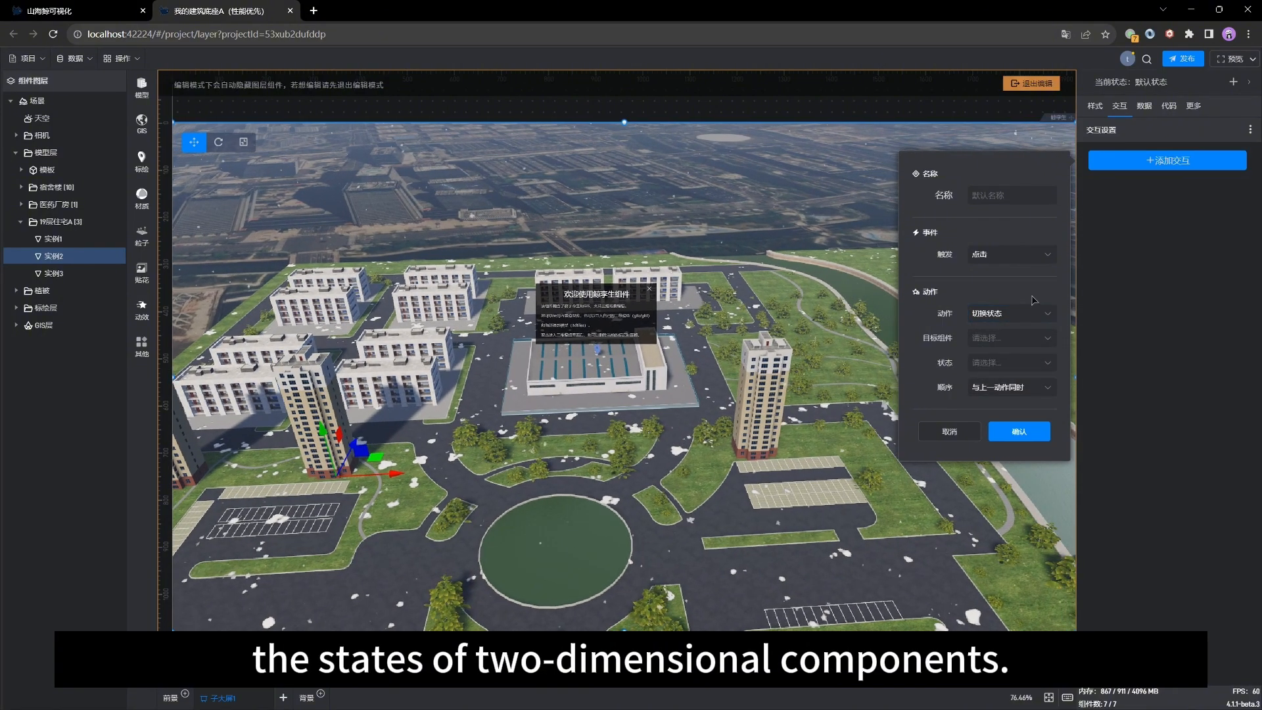
left_click(1022, 313)
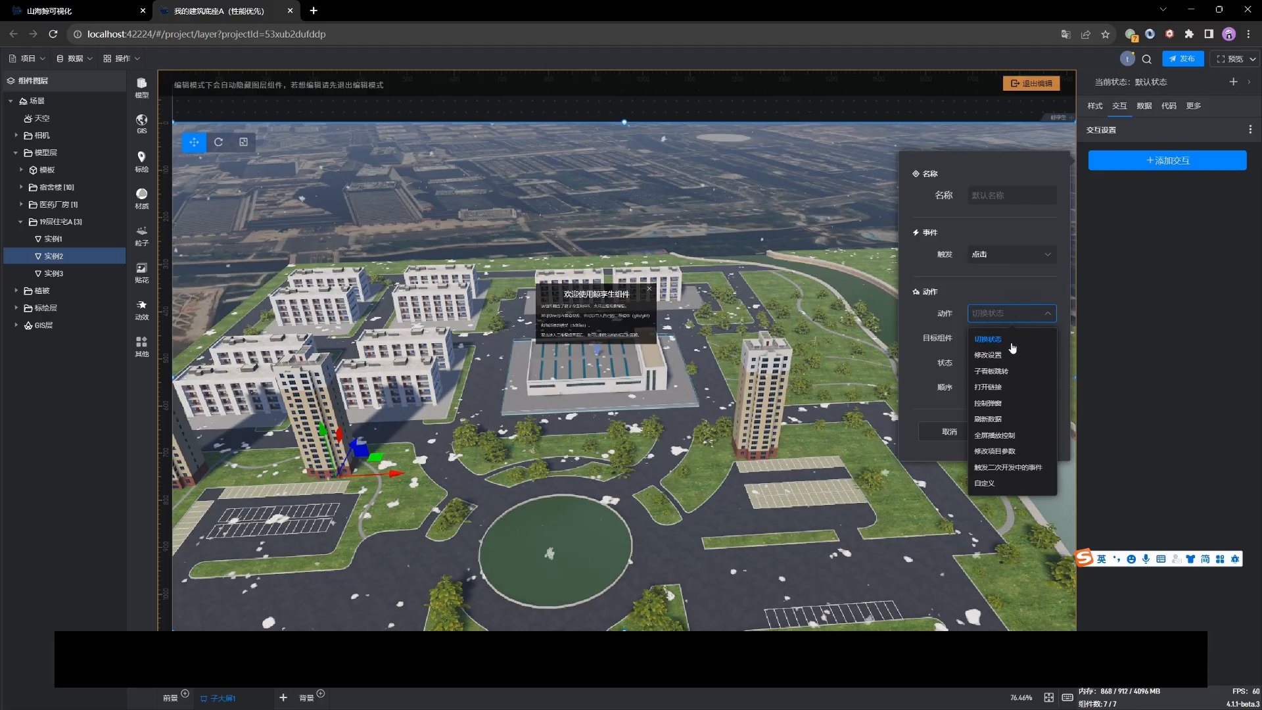
left_click(1003, 356)
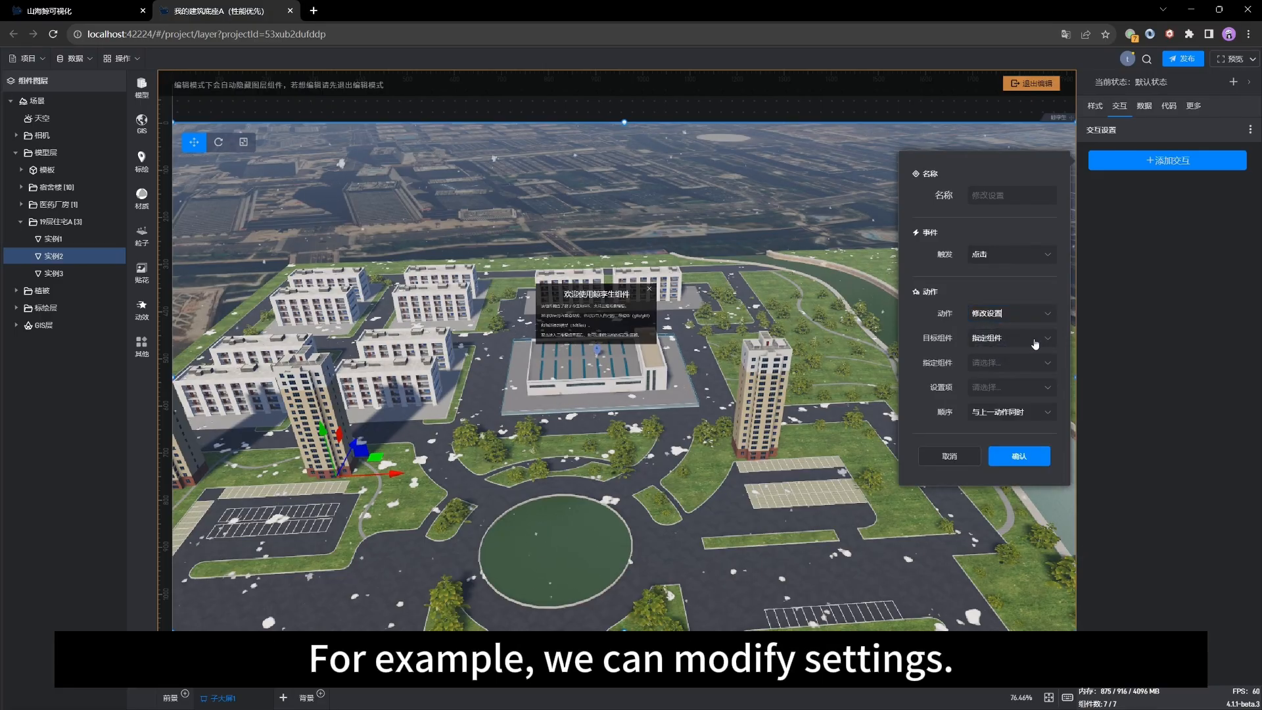
left_click(1035, 339)
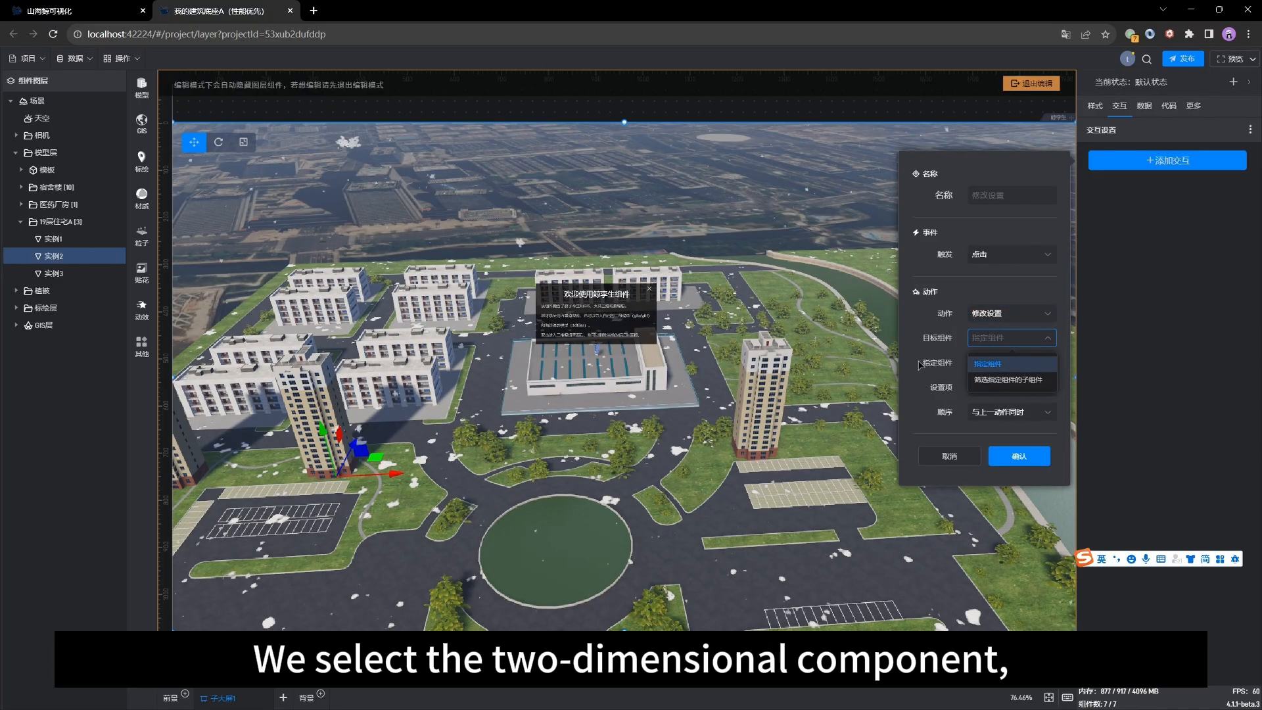
left_click(988, 363)
left_click(1027, 364)
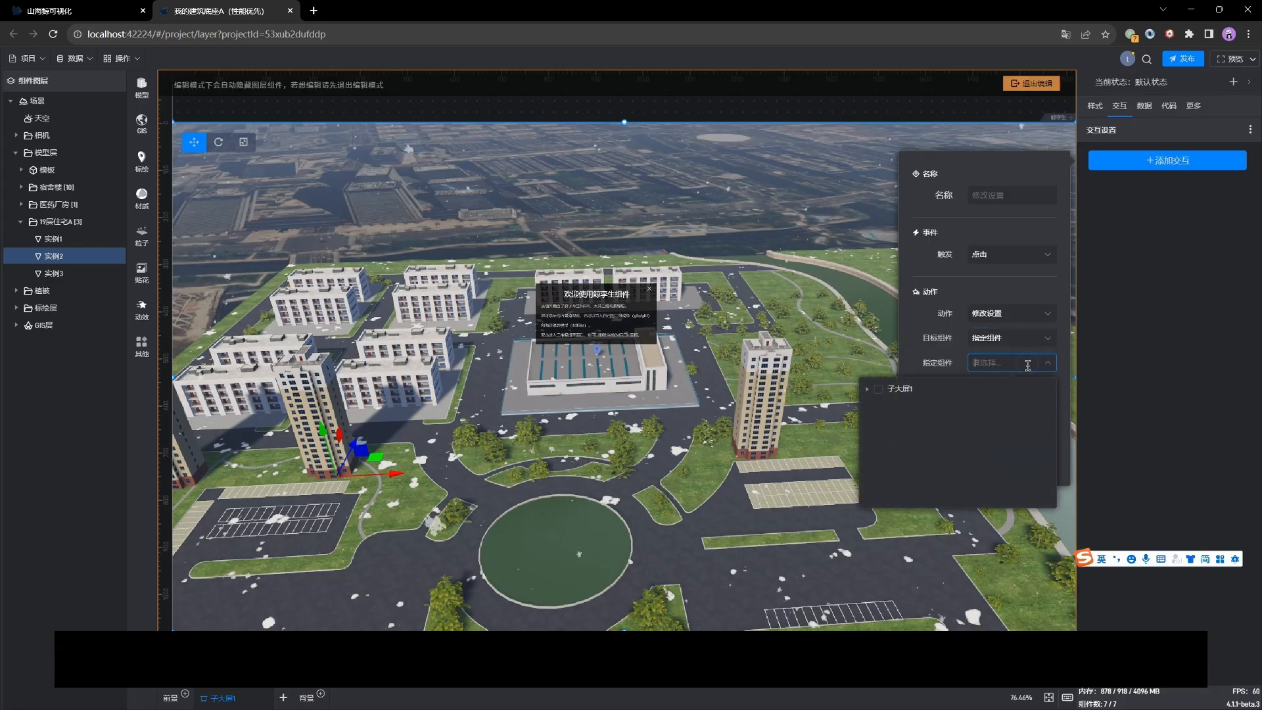
left_click(864, 389)
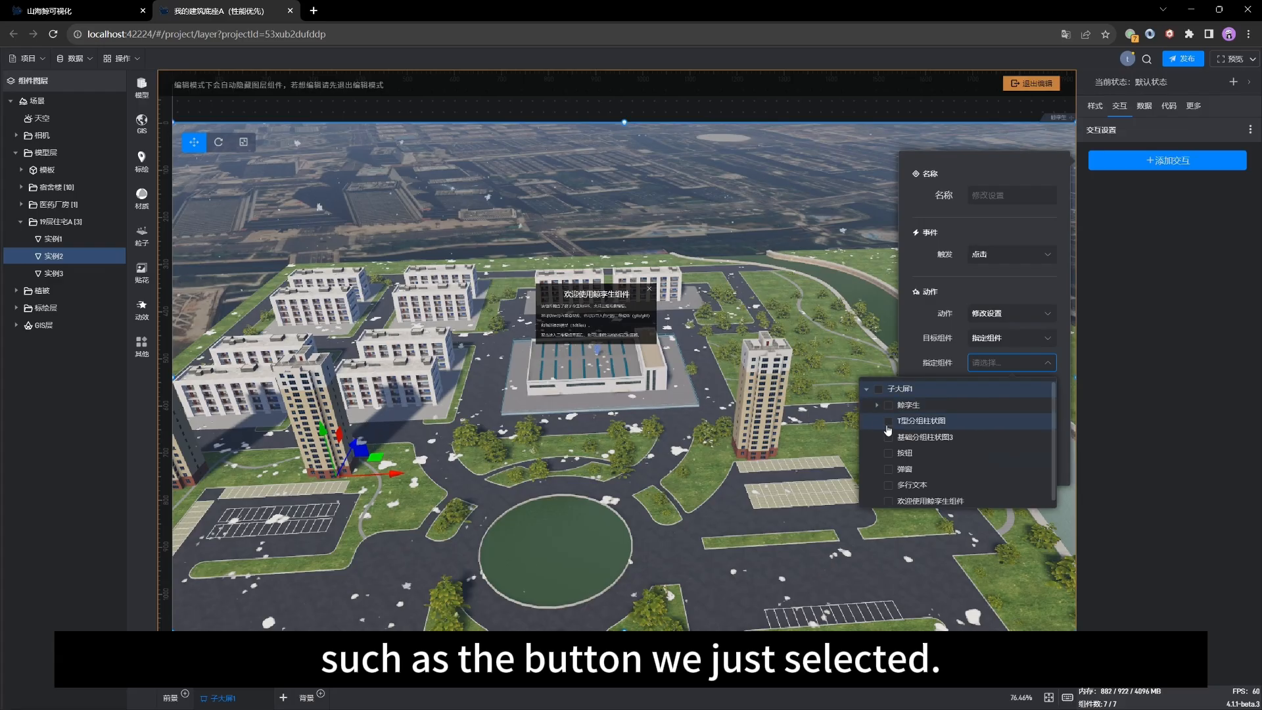
scroll(919, 459, "down", 1)
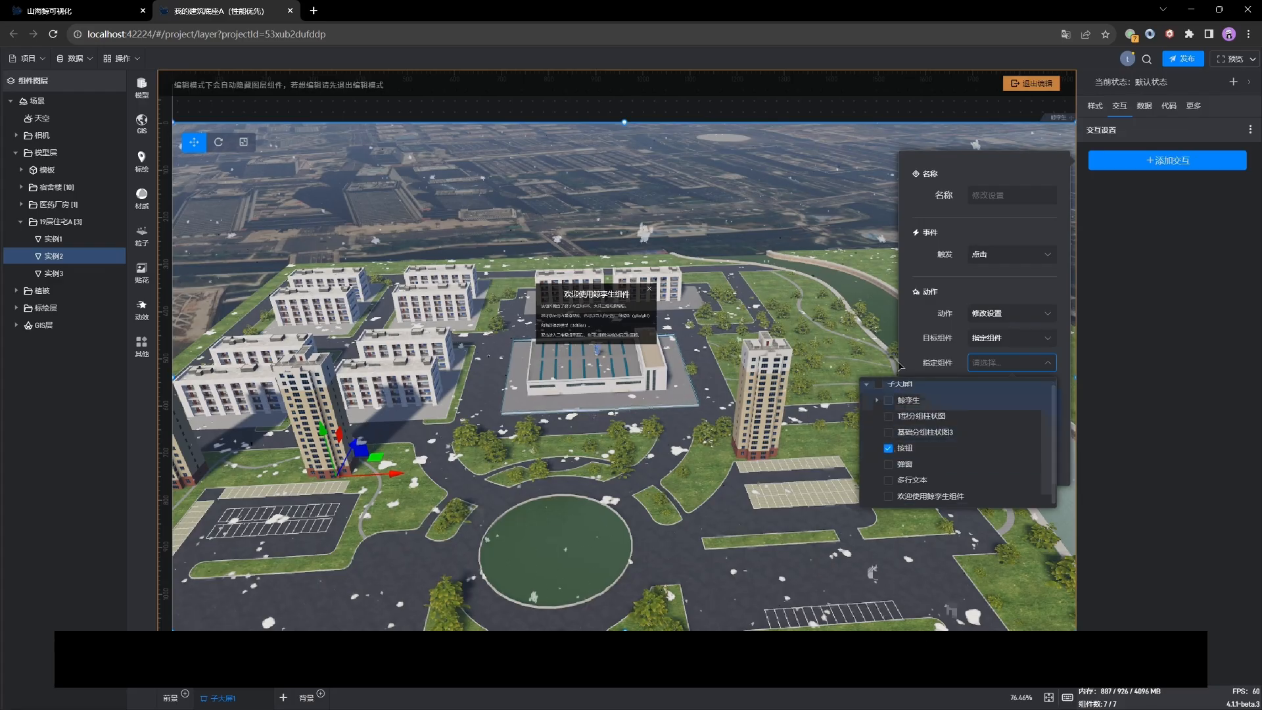
left_click(913, 343)
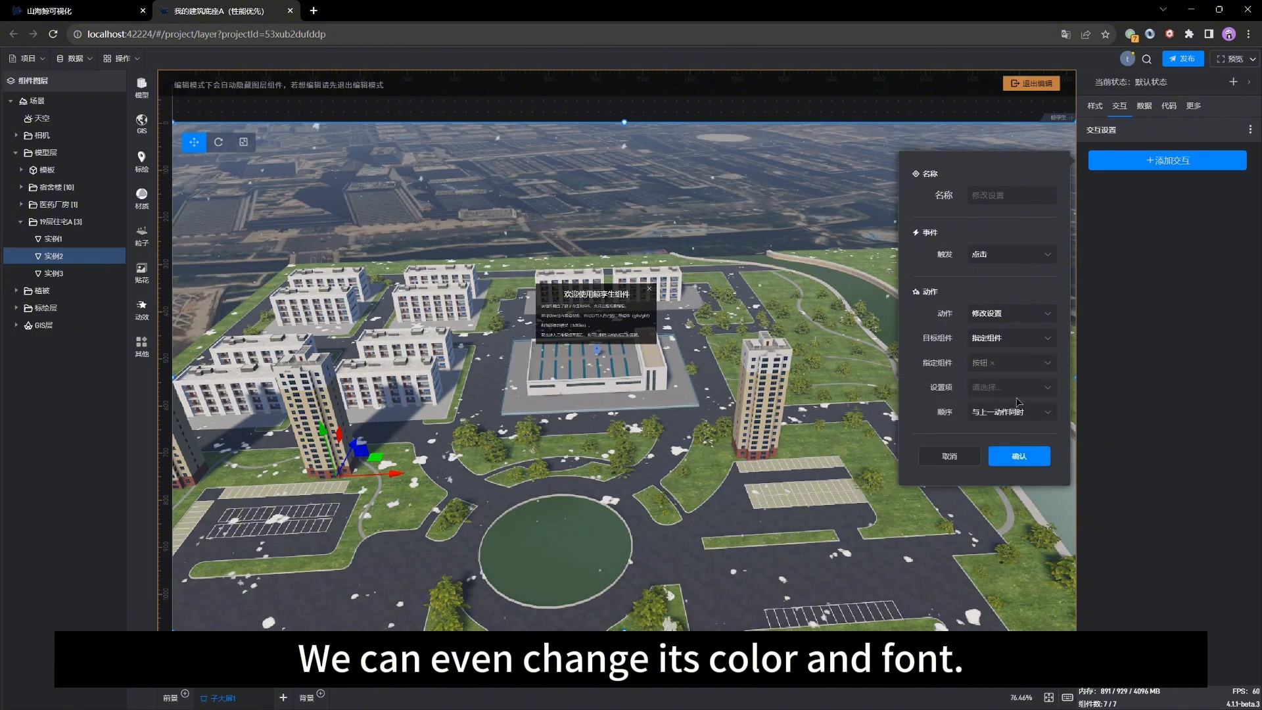
Step: Set the interaction's setting item to 样式 › 字体设置 › 字体, then cancel the interaction dialog
left_click(1042, 389)
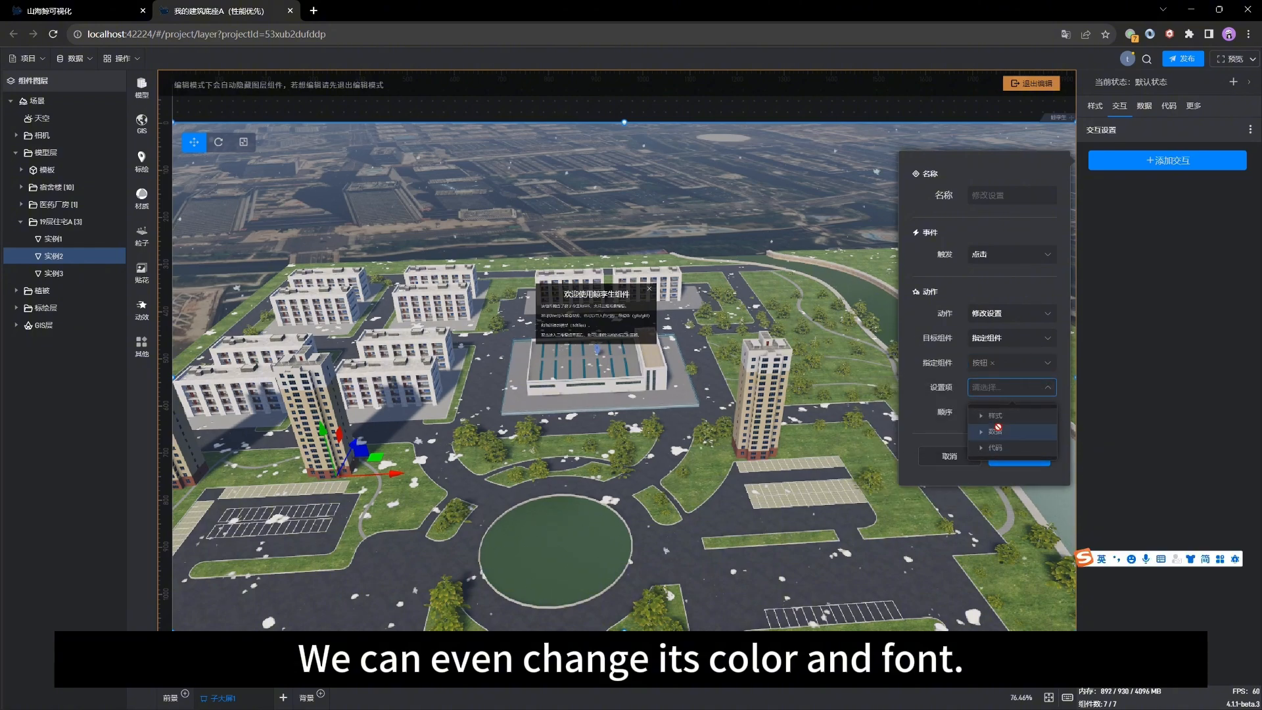
left_click(982, 416)
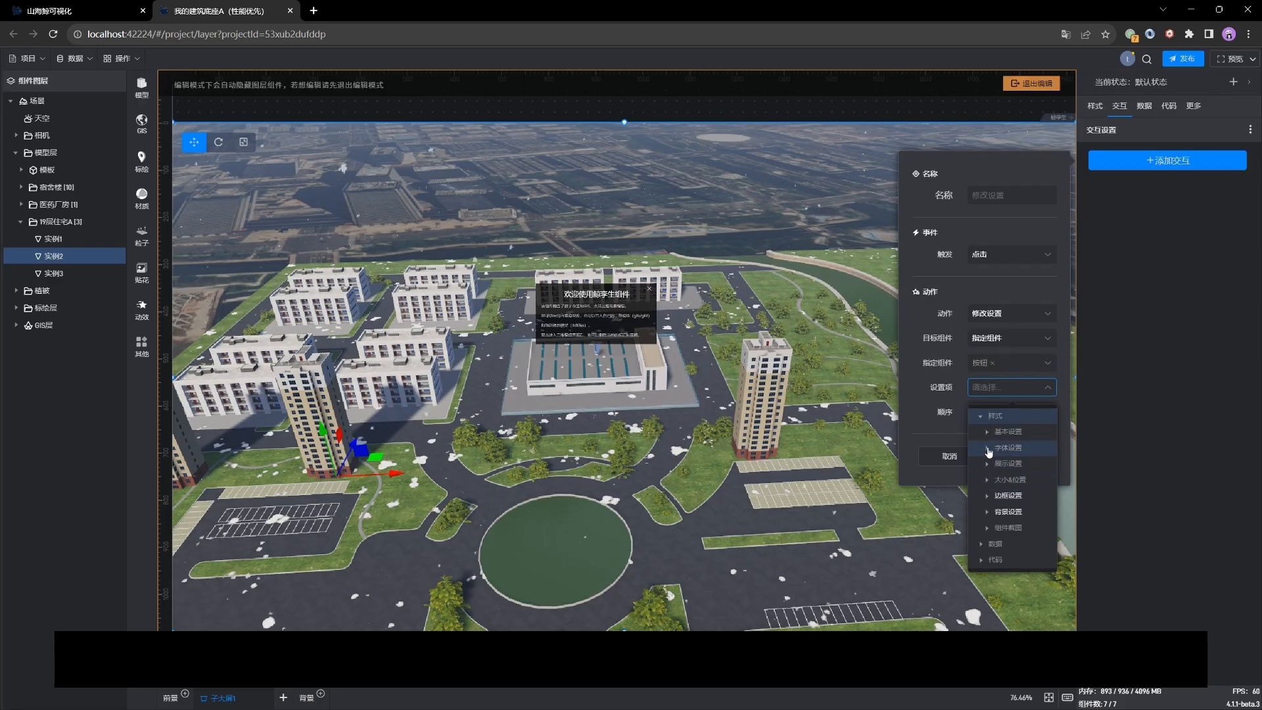
left_click(987, 448)
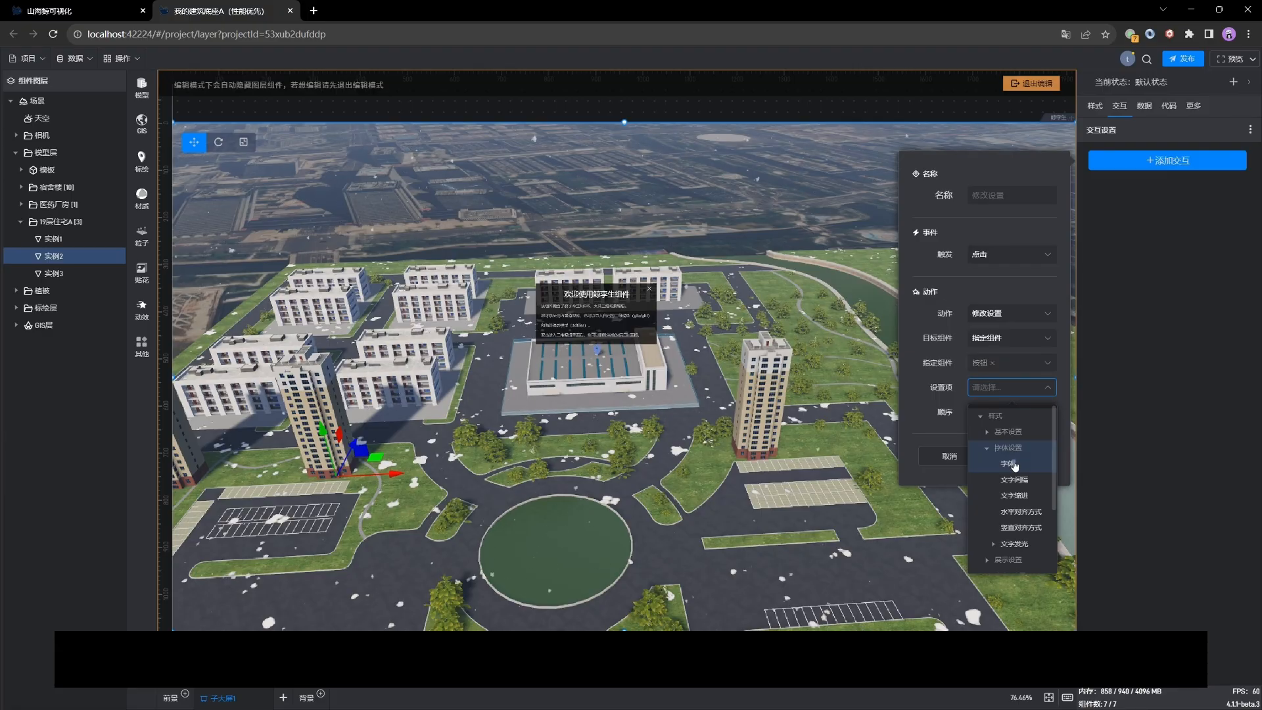
left_click(1015, 465)
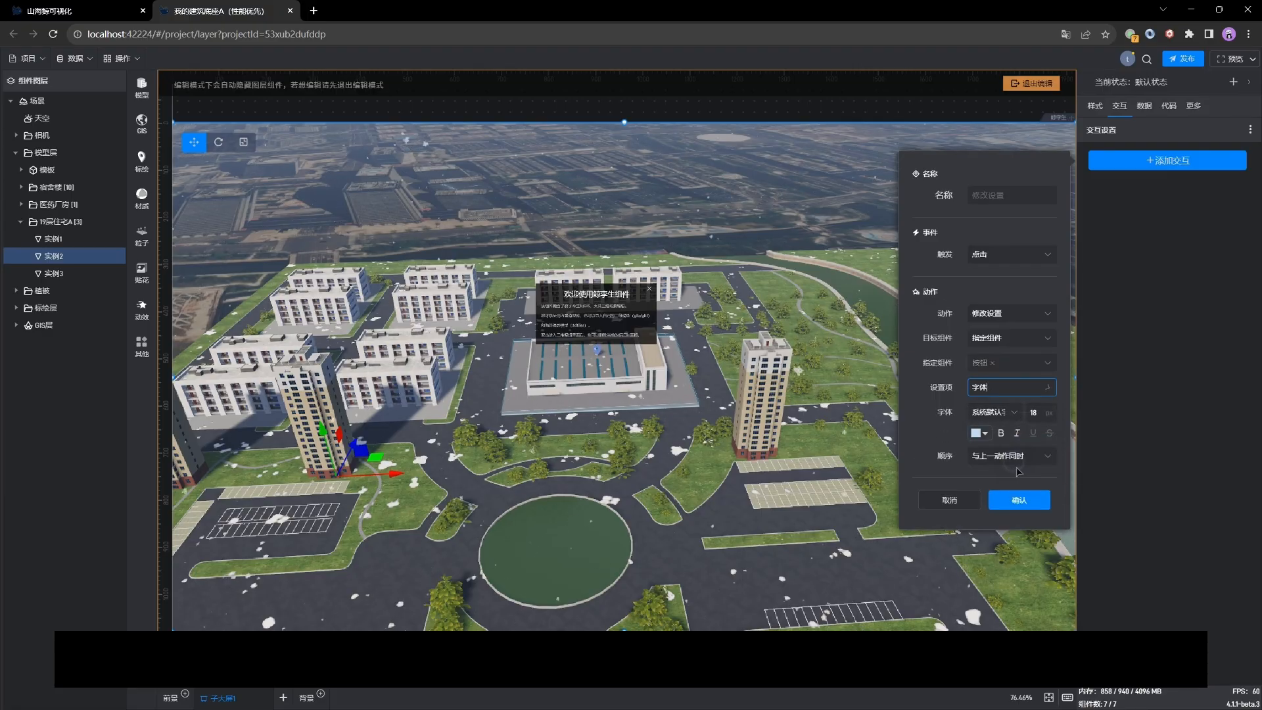
double_click(1039, 411)
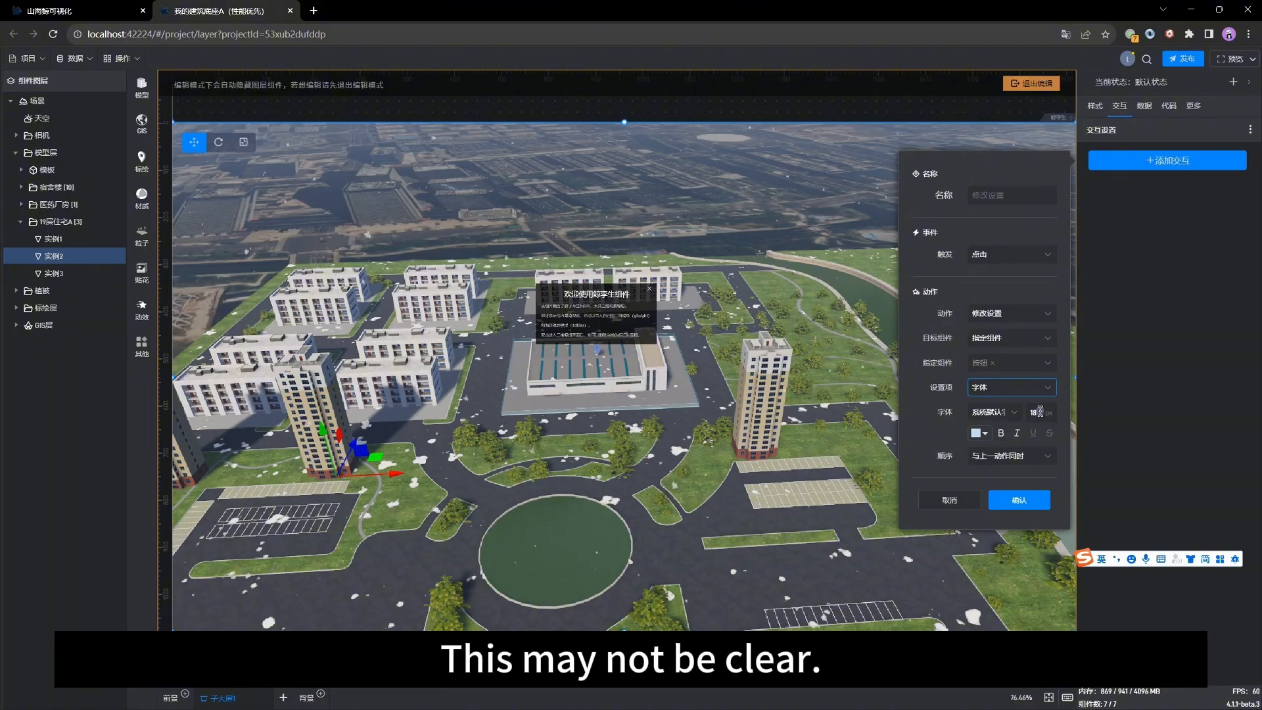
left_click(940, 422)
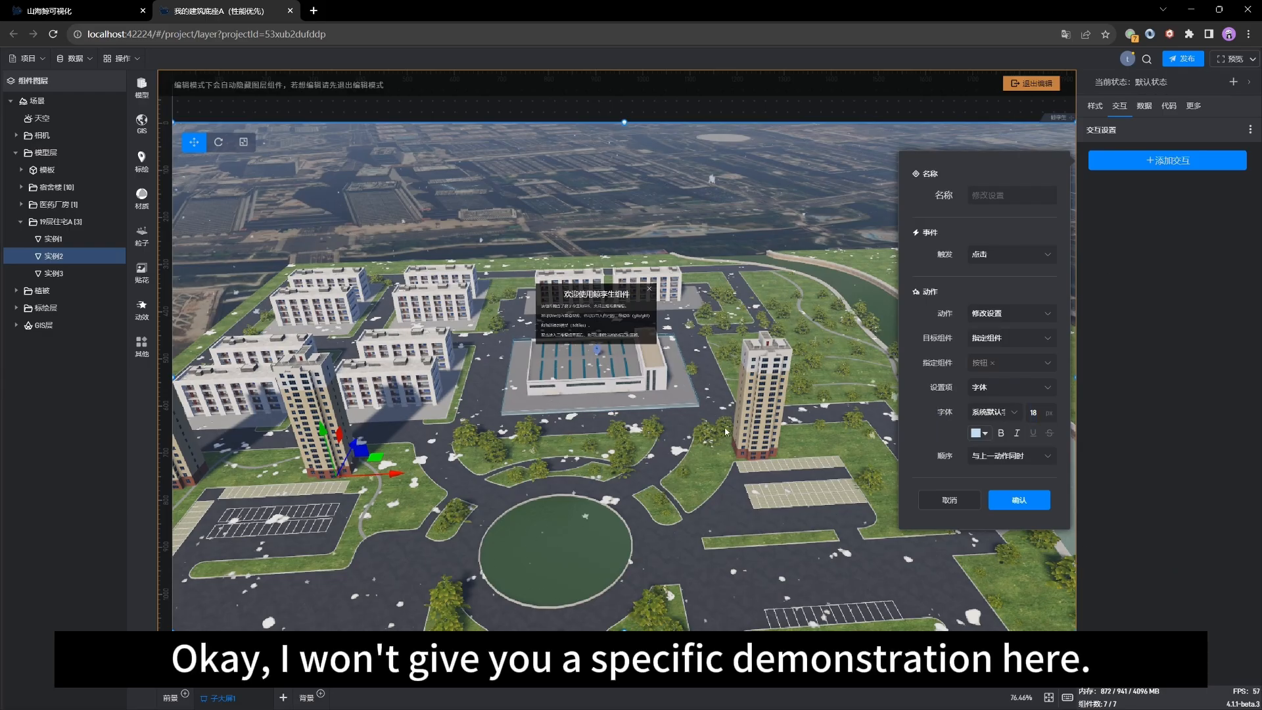
left_click_drag(534, 497, 712, 450)
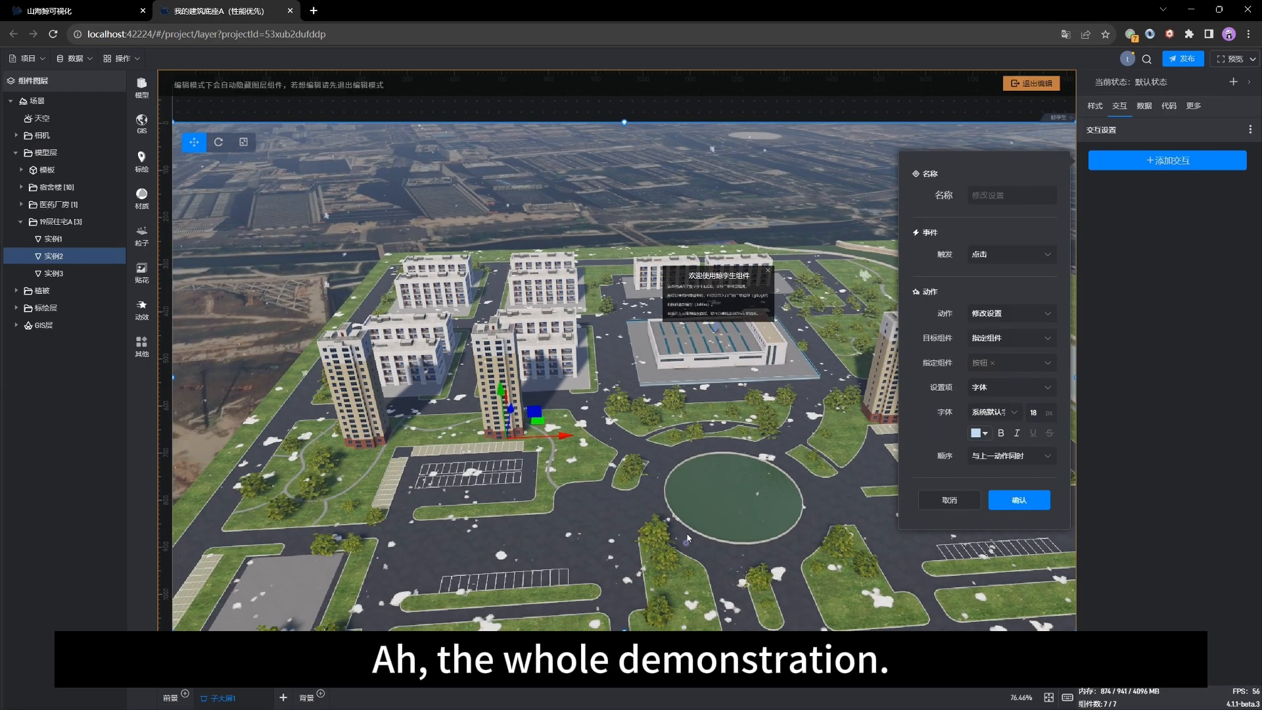
right_click_drag(711, 451, 672, 517)
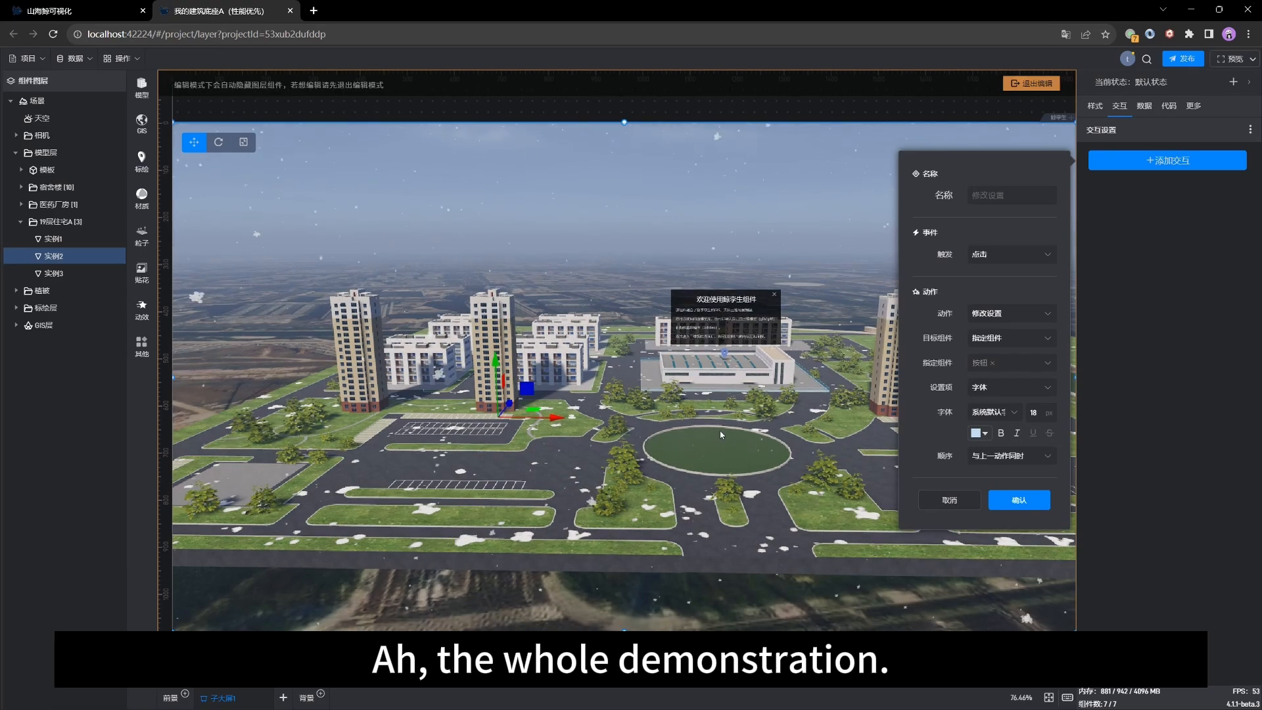
left_click_drag(707, 453, 694, 453)
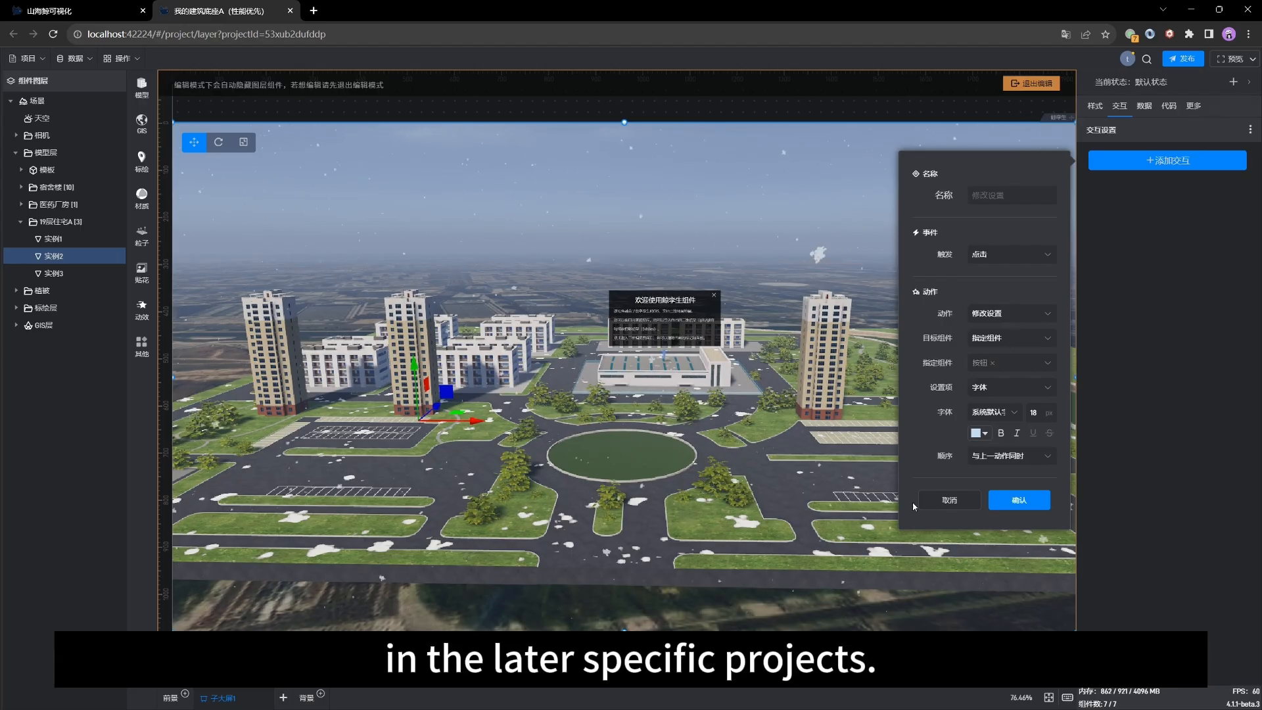
left_click(949, 501)
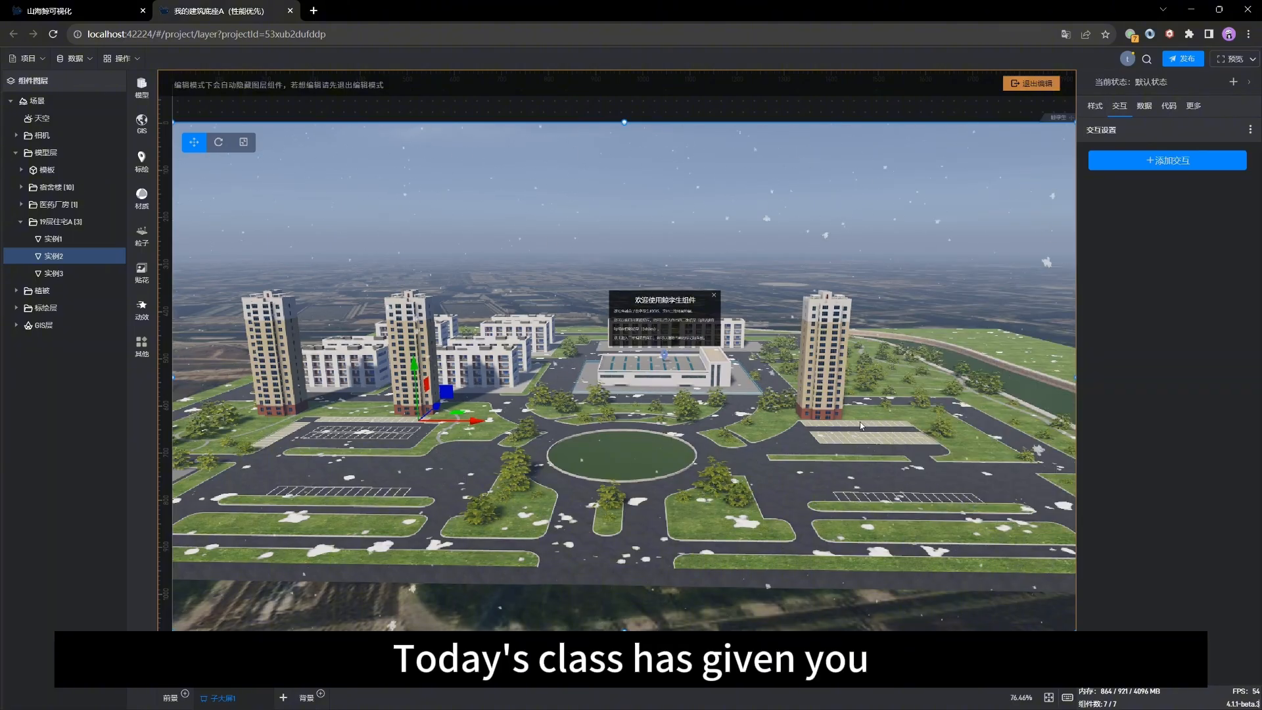
left_click_drag(638, 386, 640, 423)
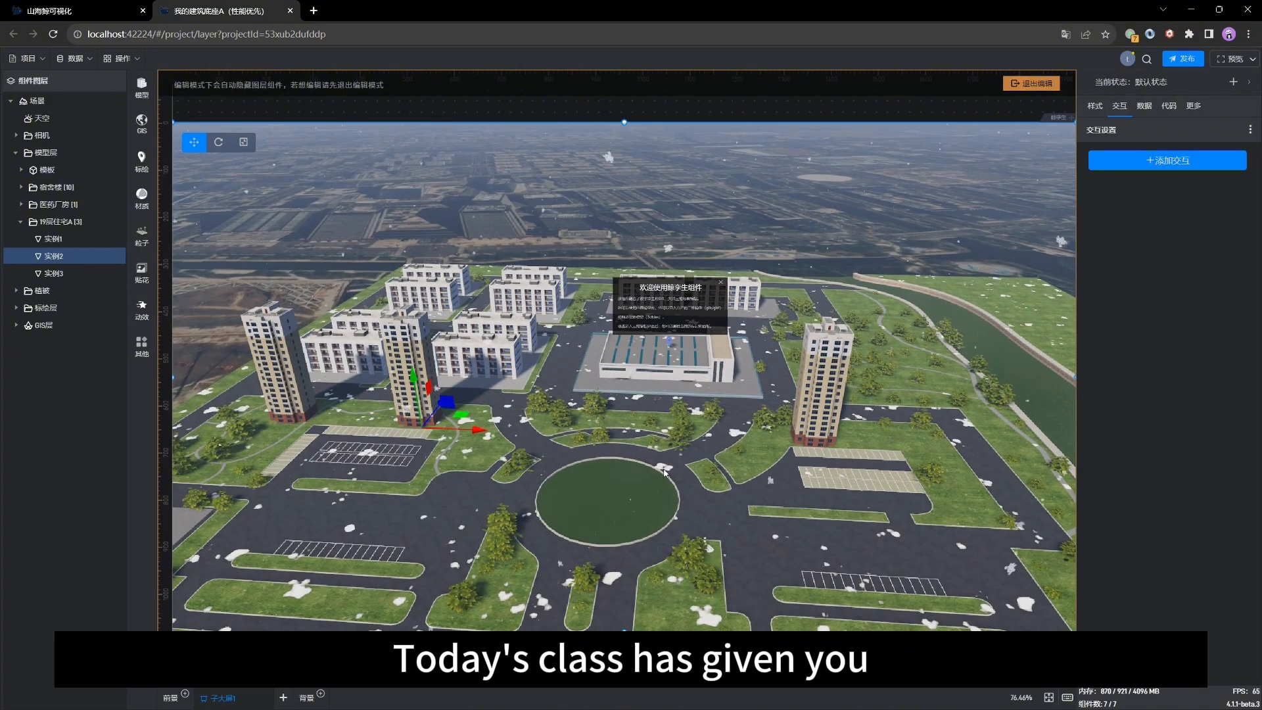
left_click_drag(739, 498, 720, 482)
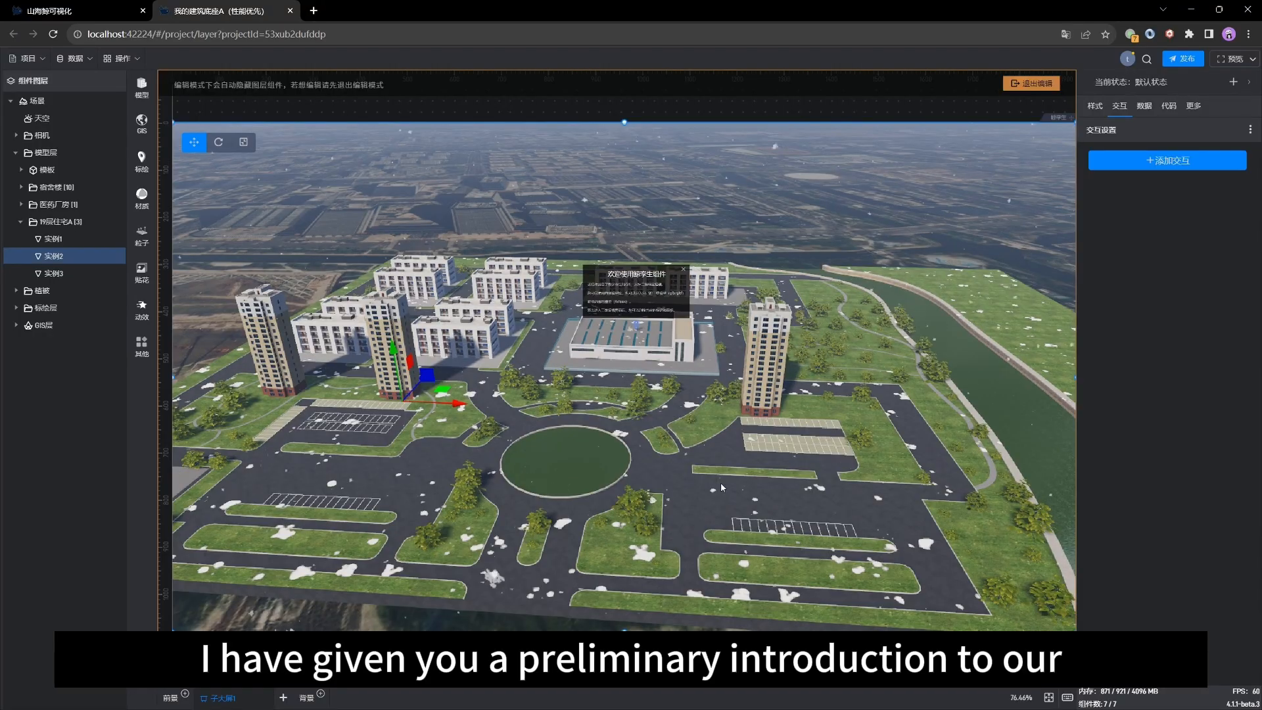